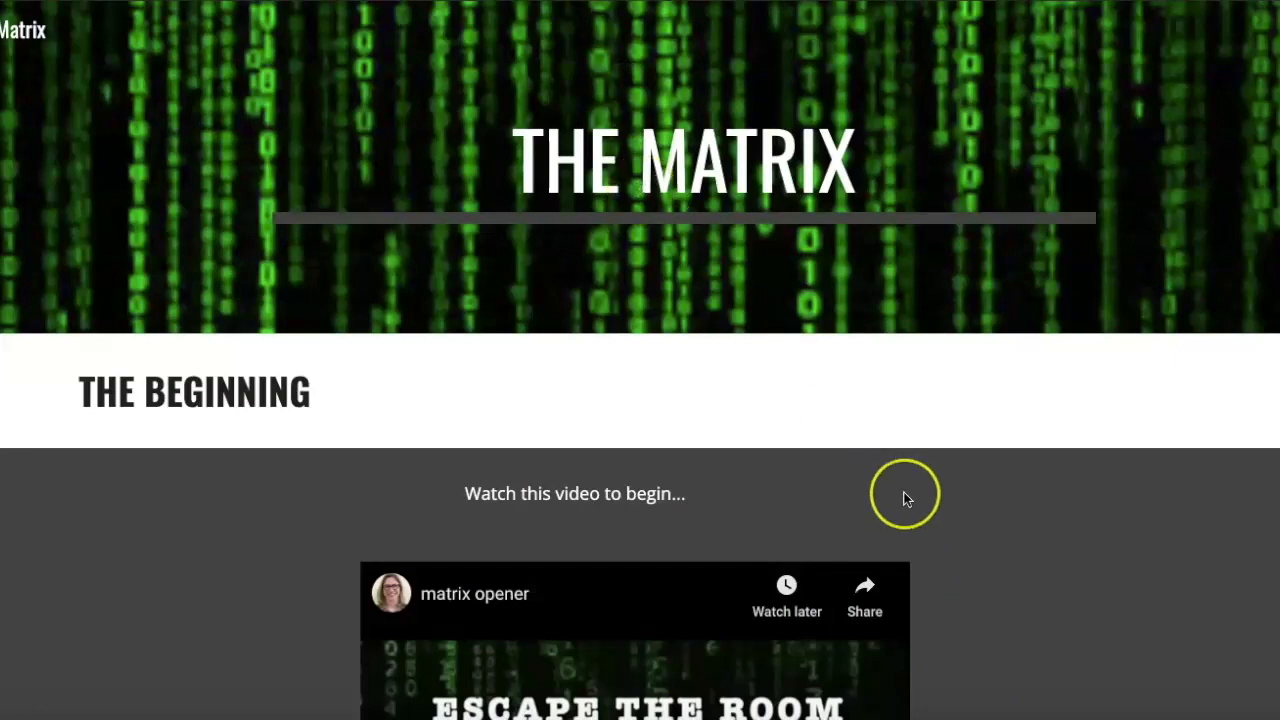
Play the matrix opener video on The Beginning page, pause it at about 0:18 and dismiss the suggested videos.
scroll(904, 498, down, 2)
scroll(880, 490, down, 1)
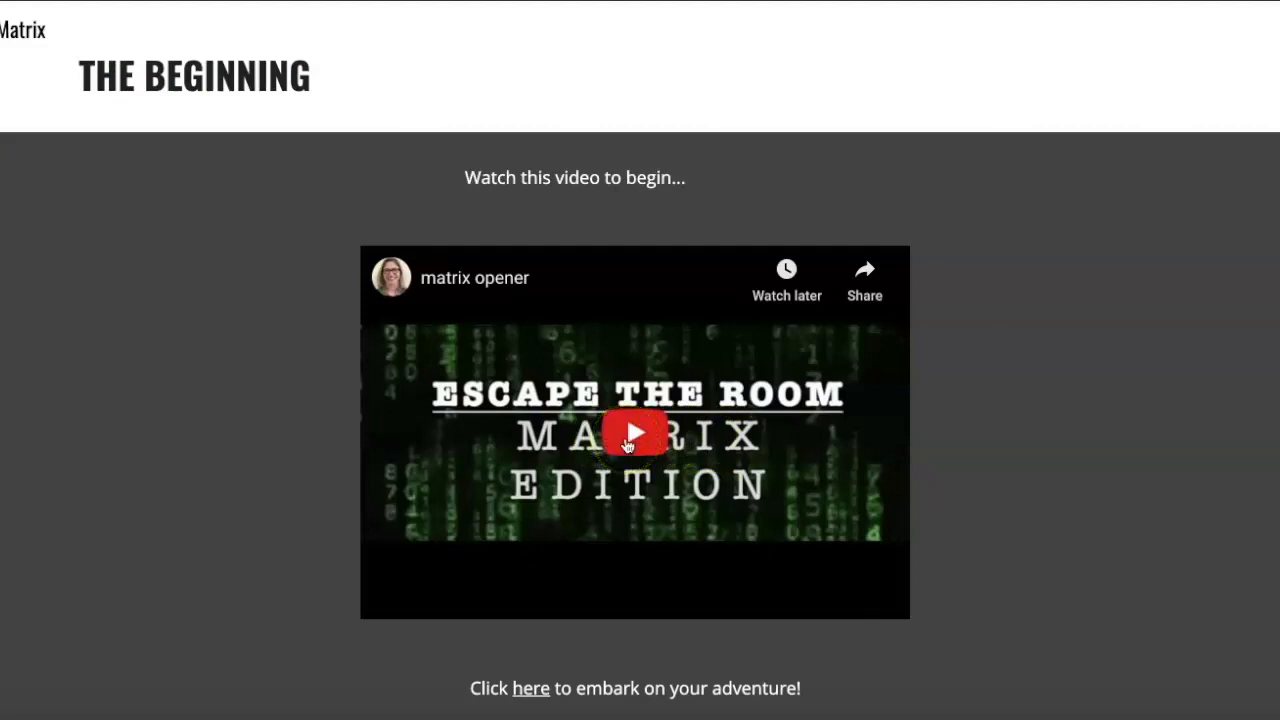
click(627, 445)
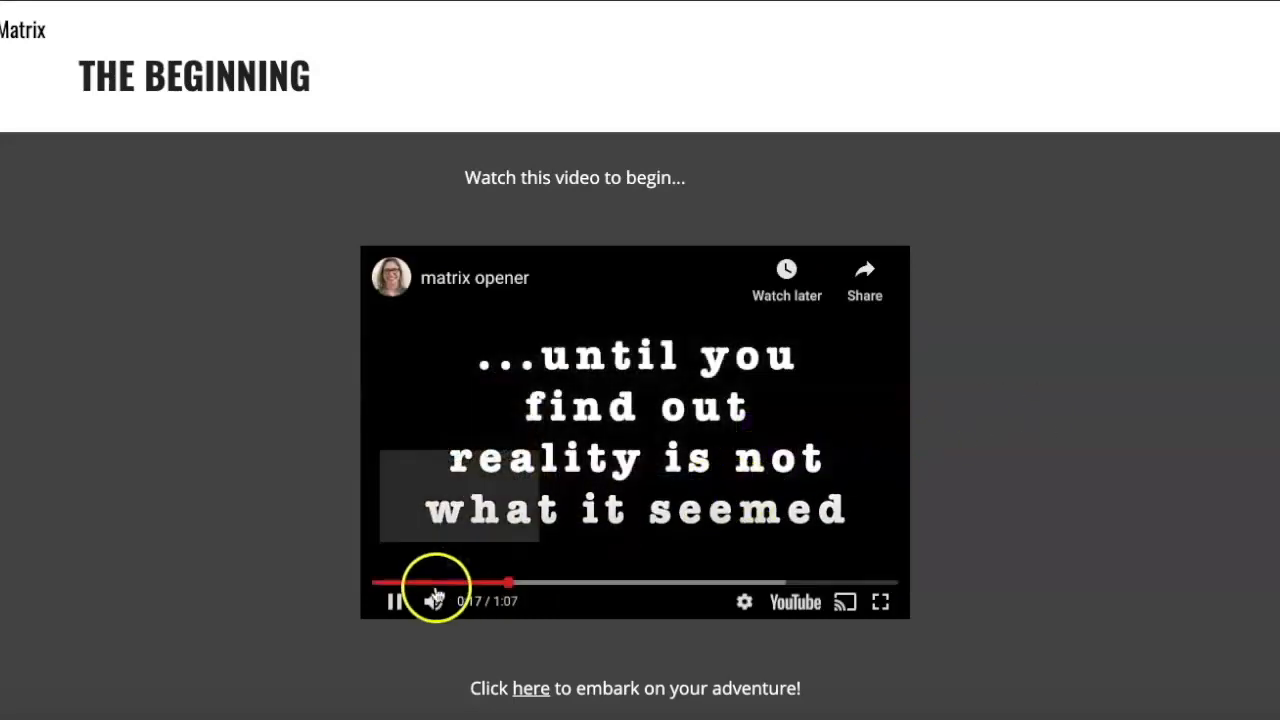
click(397, 603)
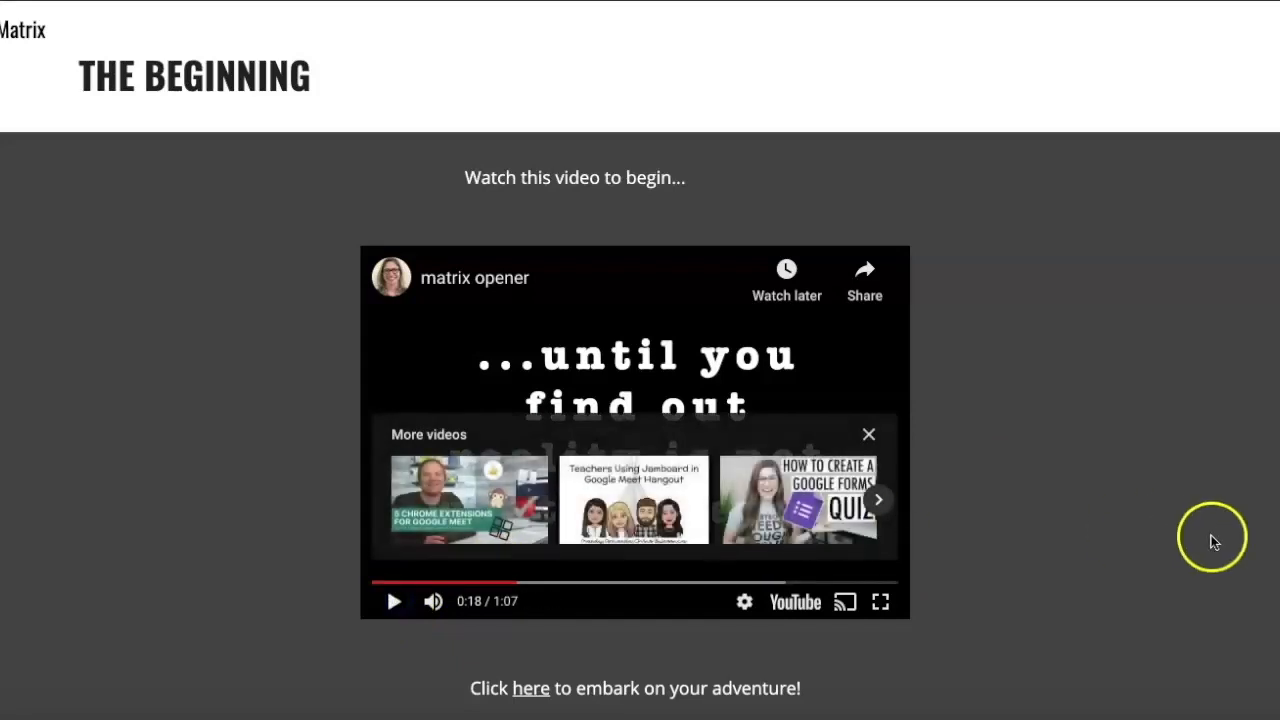
click(869, 436)
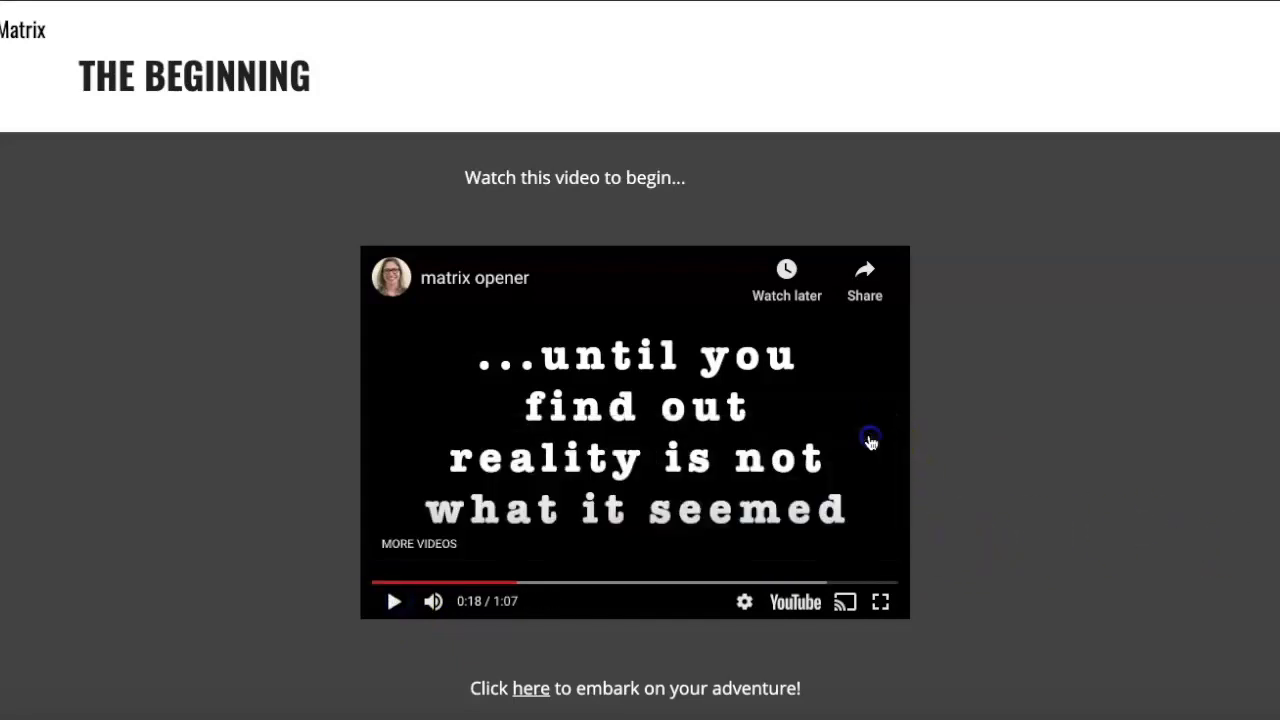
click(1039, 484)
Follow the link to embark on the adventure and read through Phase 1's story, ASCII chart instructions and decimal-to-binary help section.
scroll(1039, 486, down, 1)
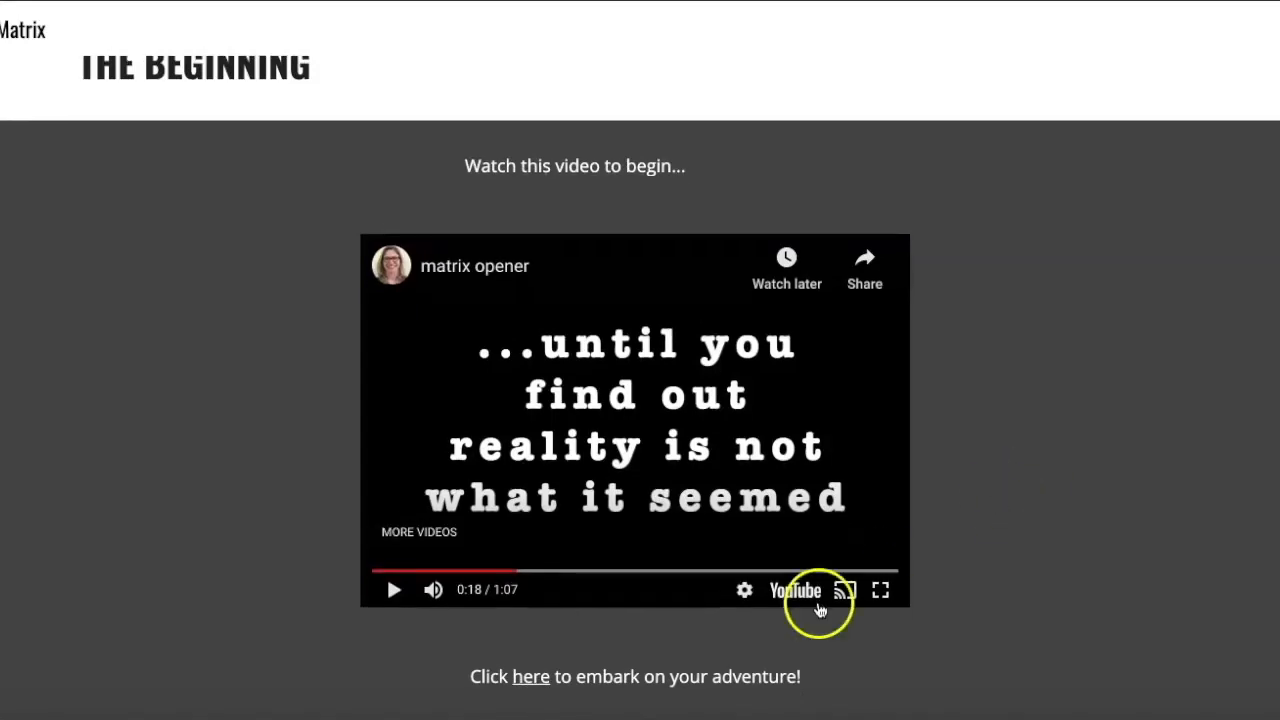
click(530, 680)
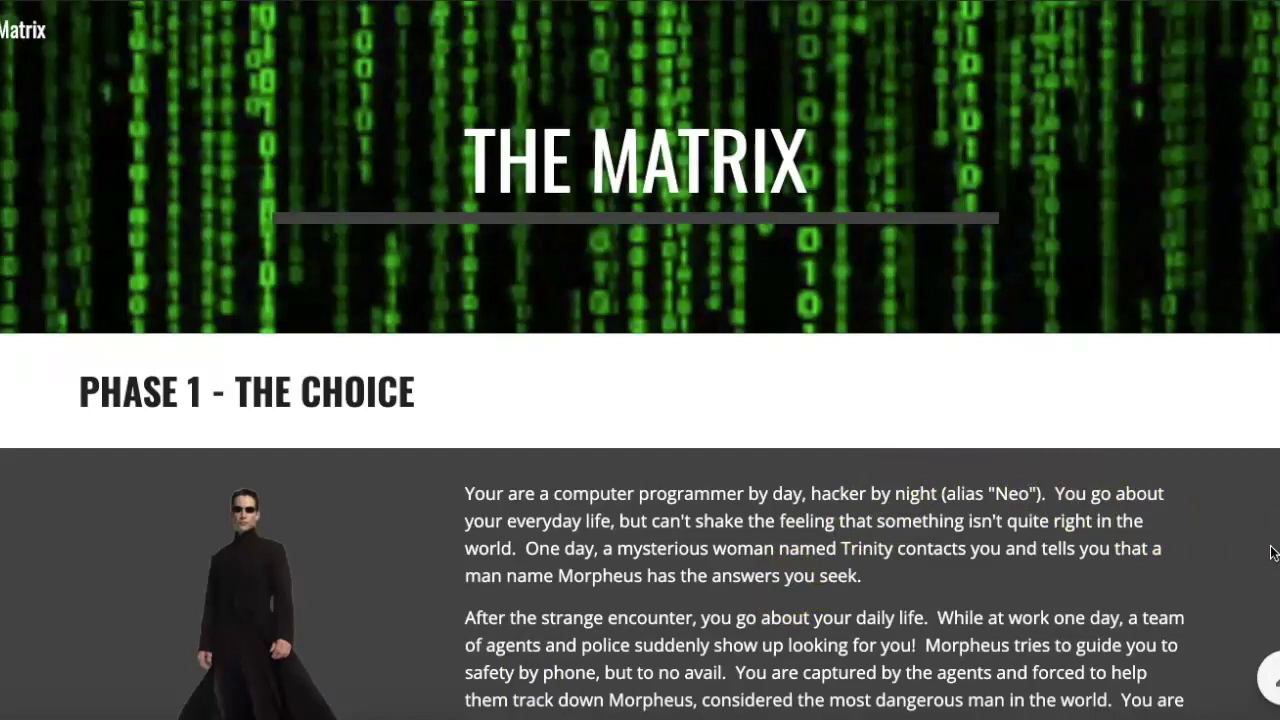
scroll(1272, 557, down, 3)
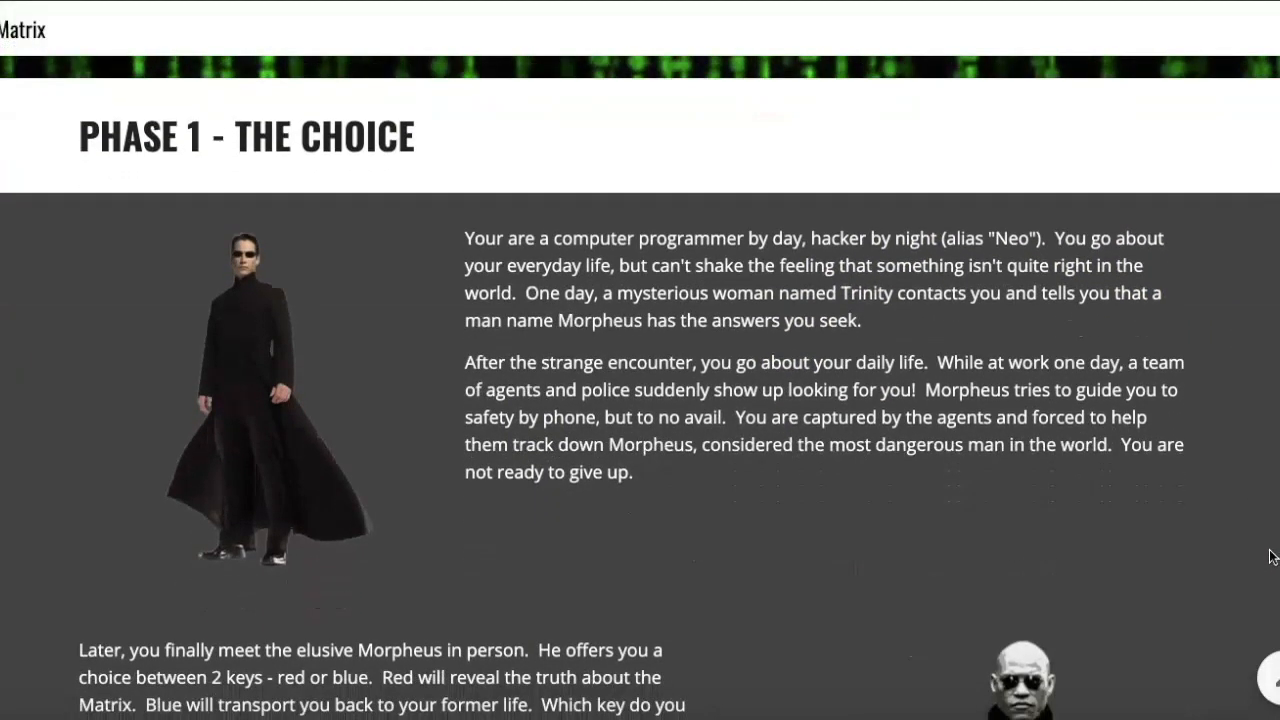
scroll(1272, 557, down, 2)
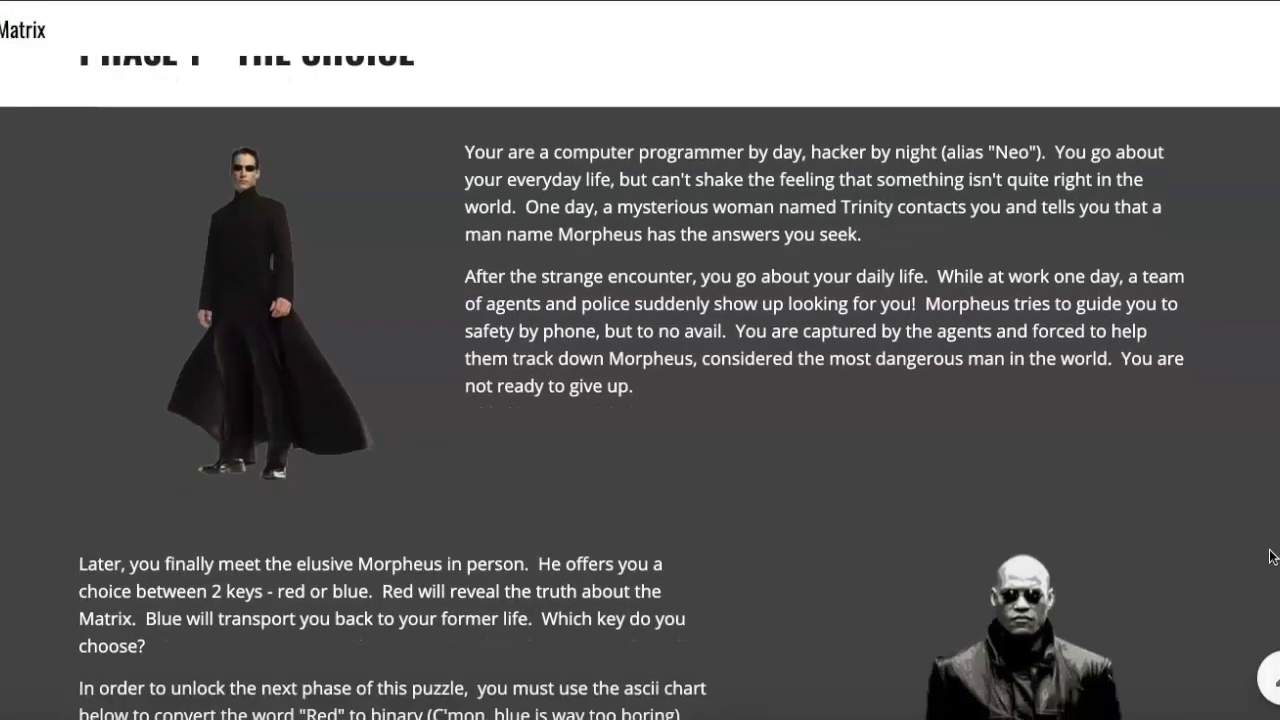
scroll(1272, 557, down, 4)
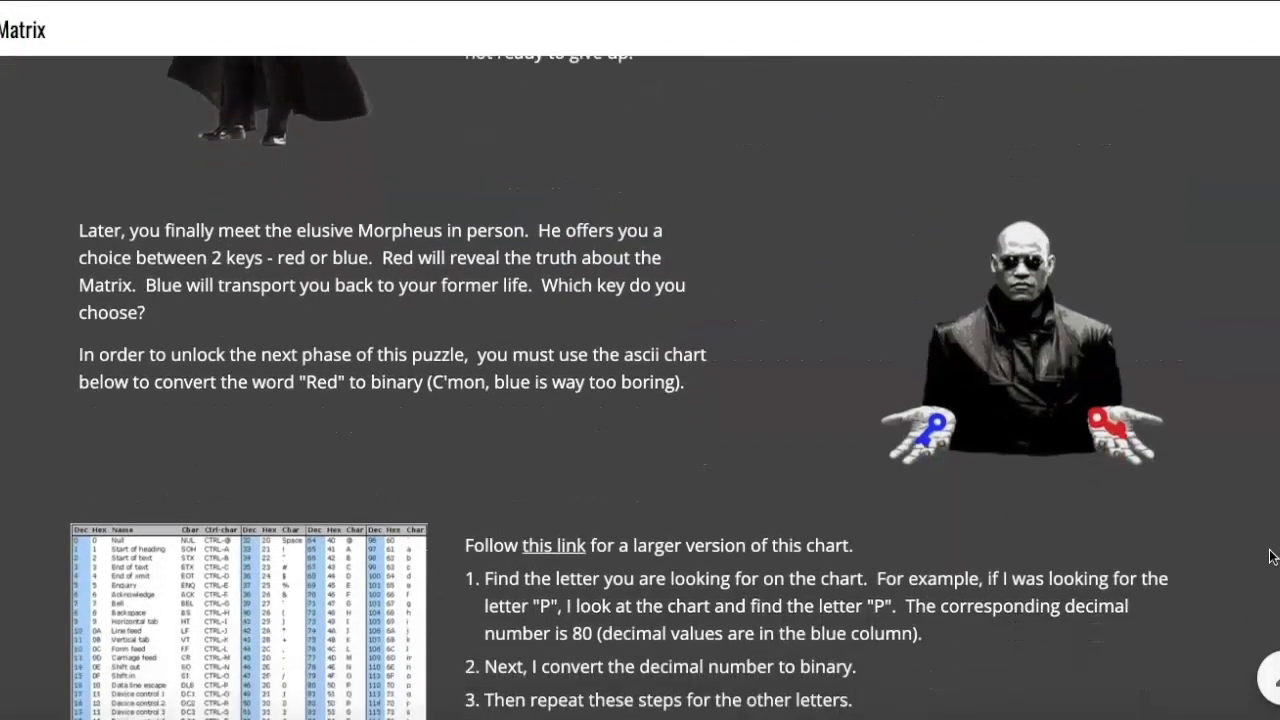
scroll(1272, 557, down, 2)
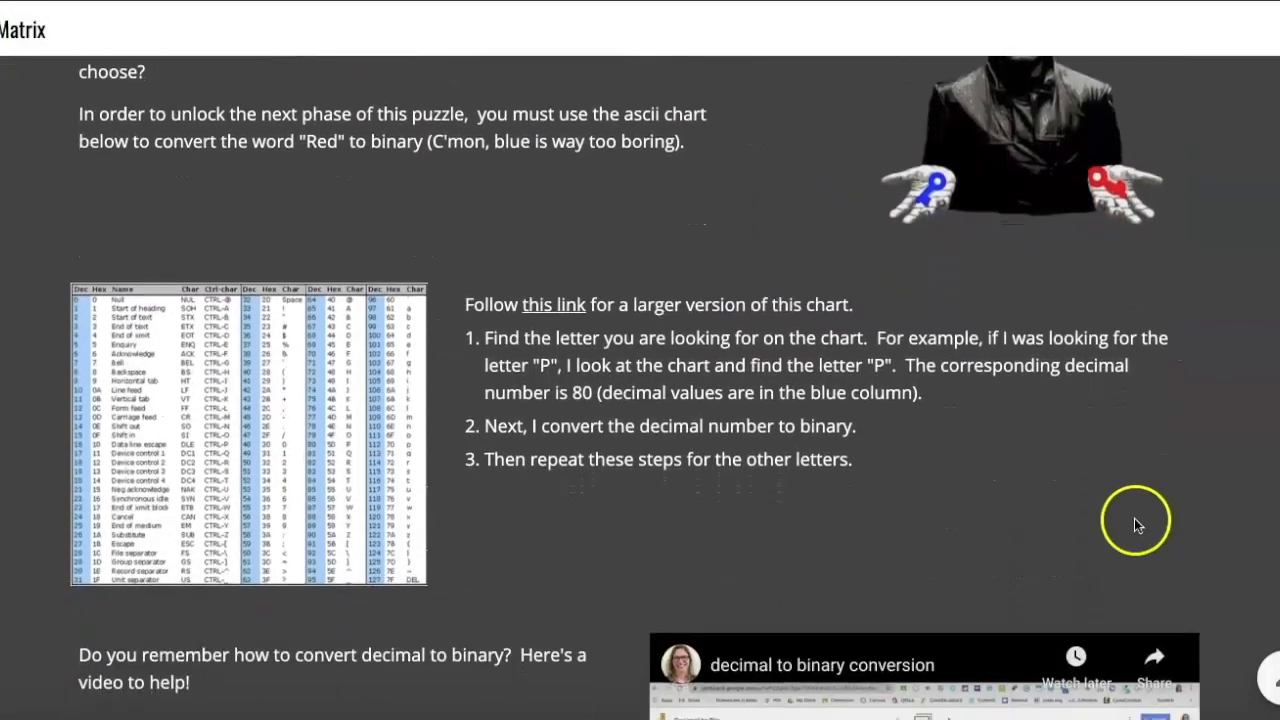
scroll(1026, 505, down, 3)
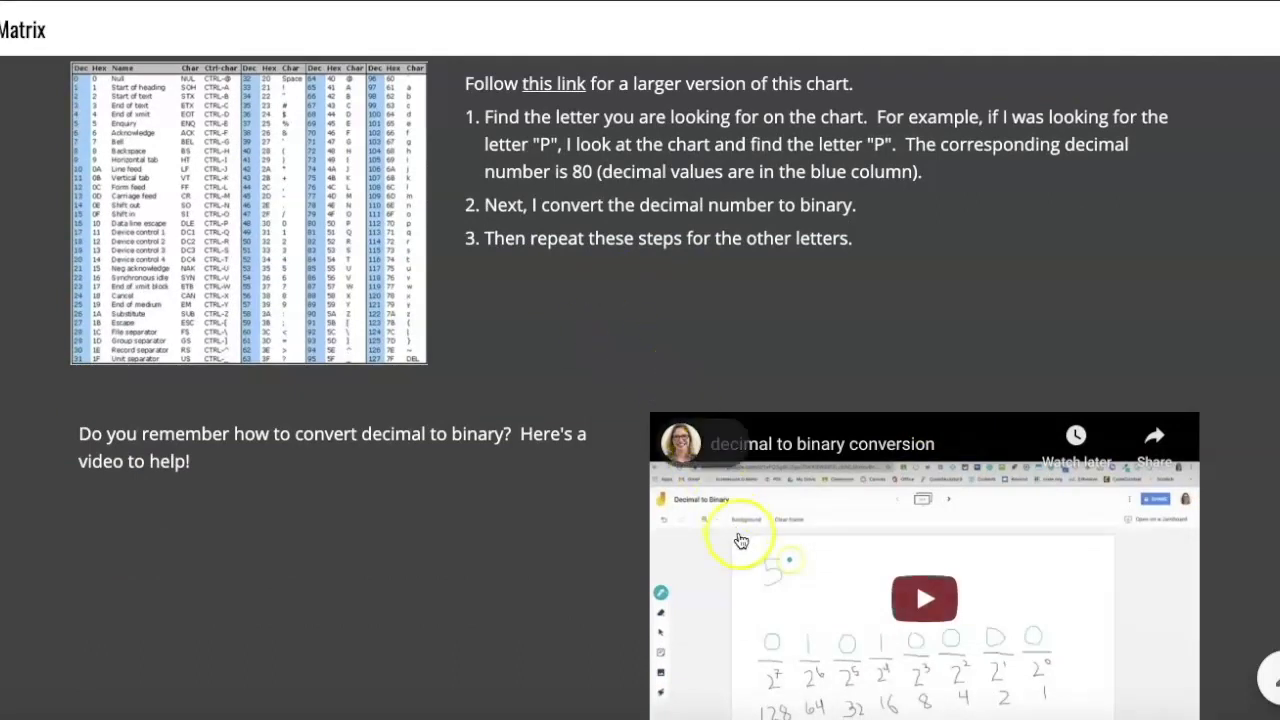
scroll(768, 588, down, 1)
scroll(768, 588, down, 1)
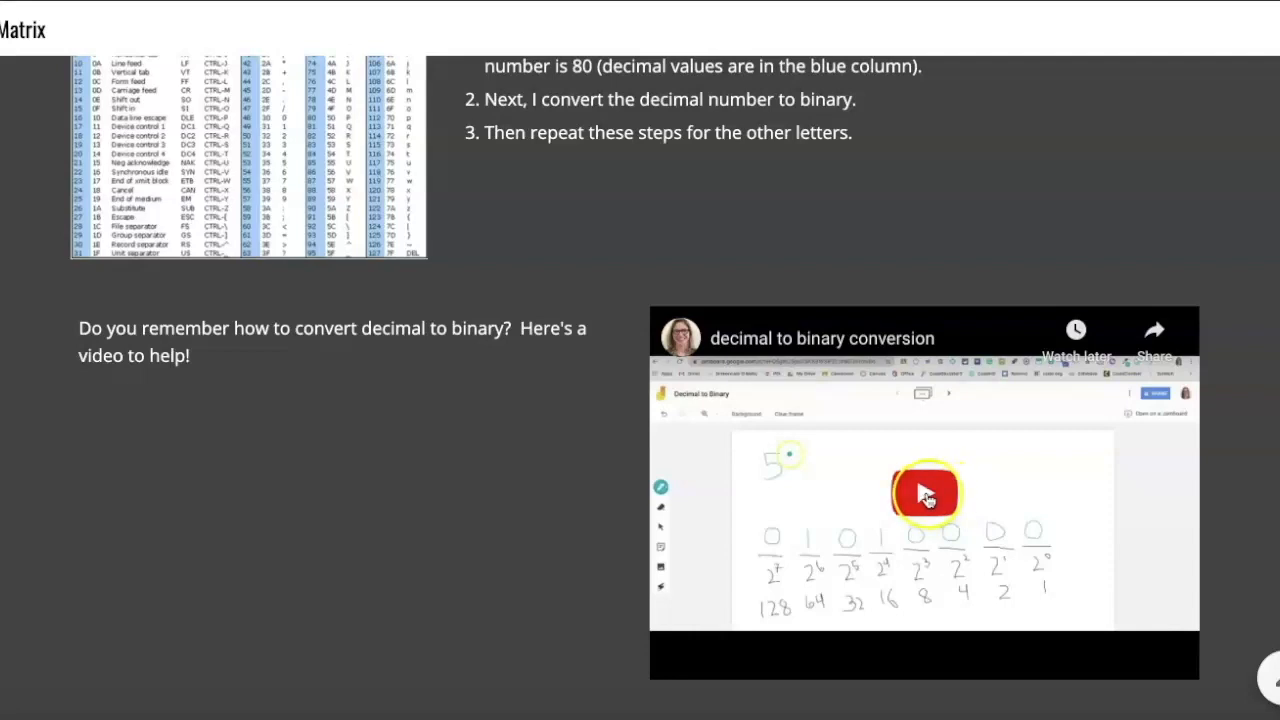
Open the Red or Blue? answer form from Phase 1 and review its question on converting Red to binary.
scroll(480, 563, down, 2)
click(480, 566)
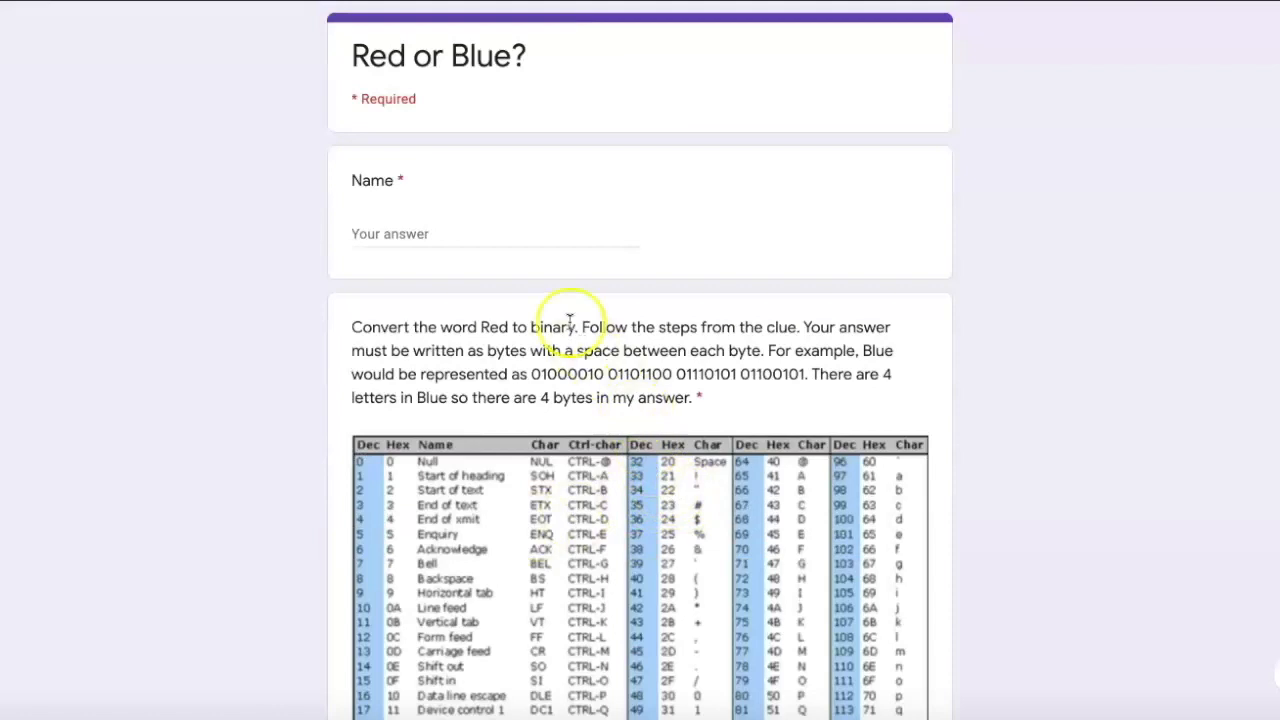
scroll(737, 340, down, 3)
scroll(737, 342, up, 1)
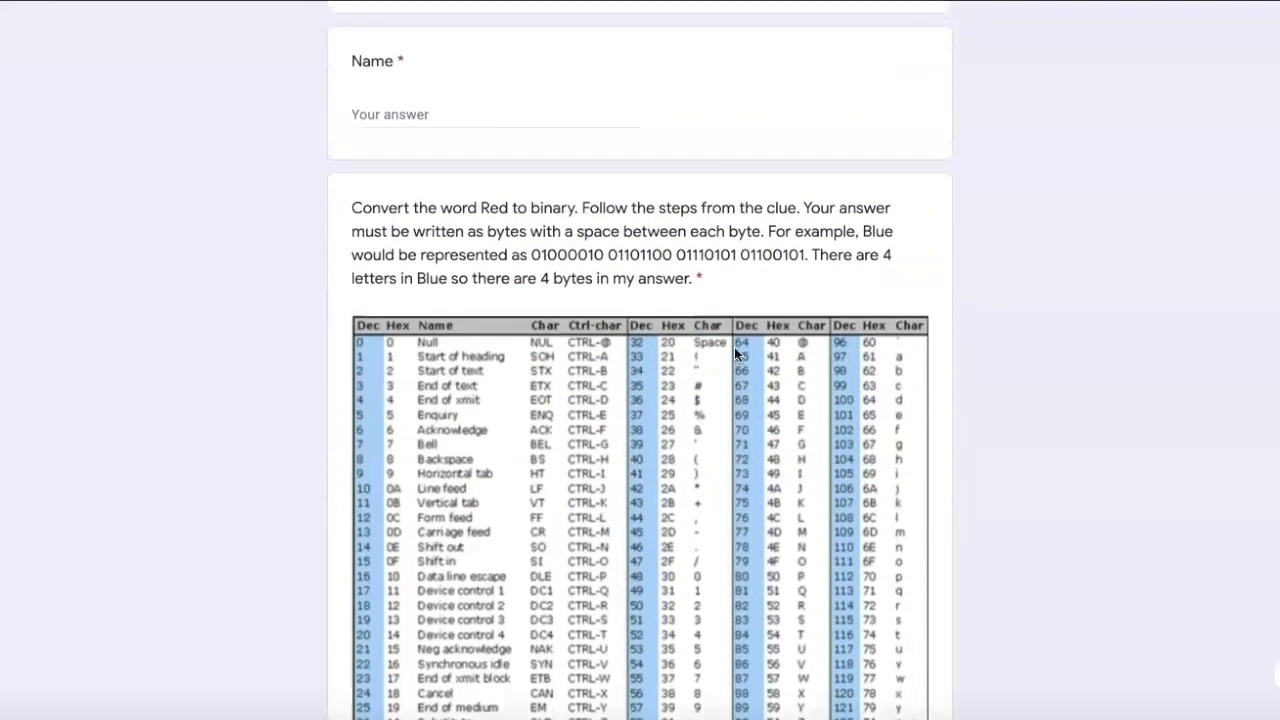
scroll(734, 347, down, 3)
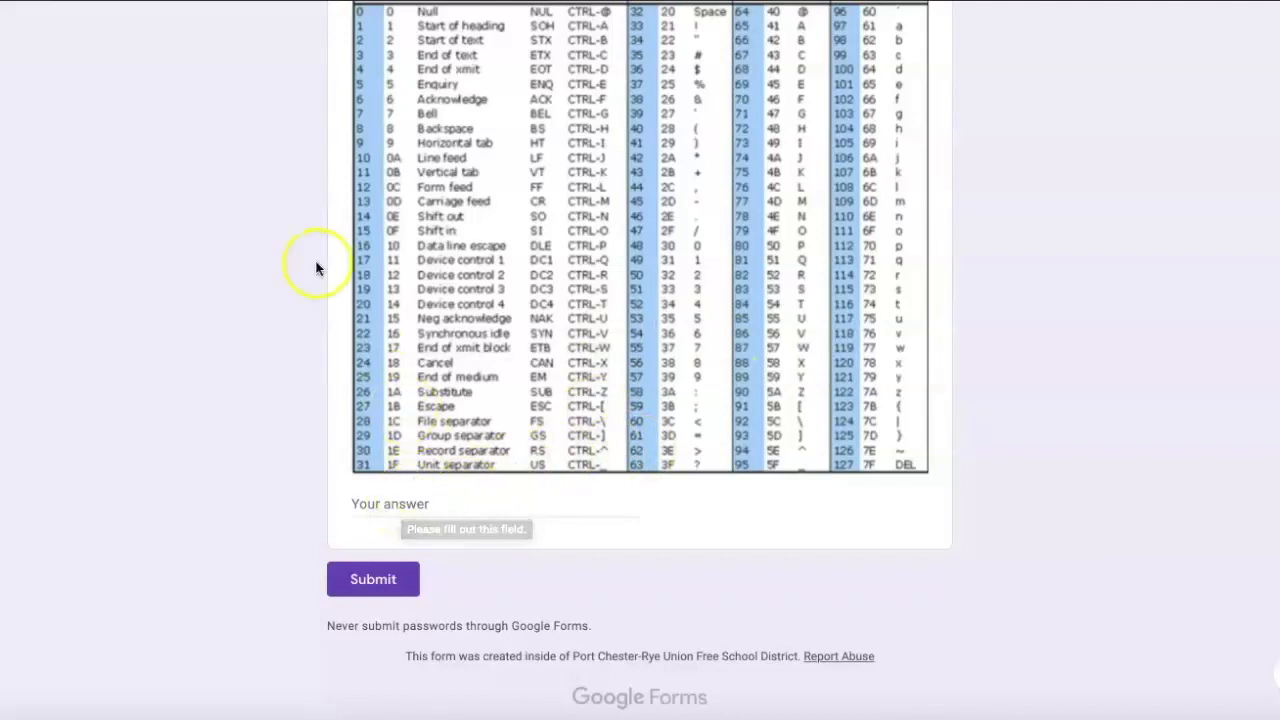
Try to submit "red" as the answer to the binary conversion question.
click(436, 501)
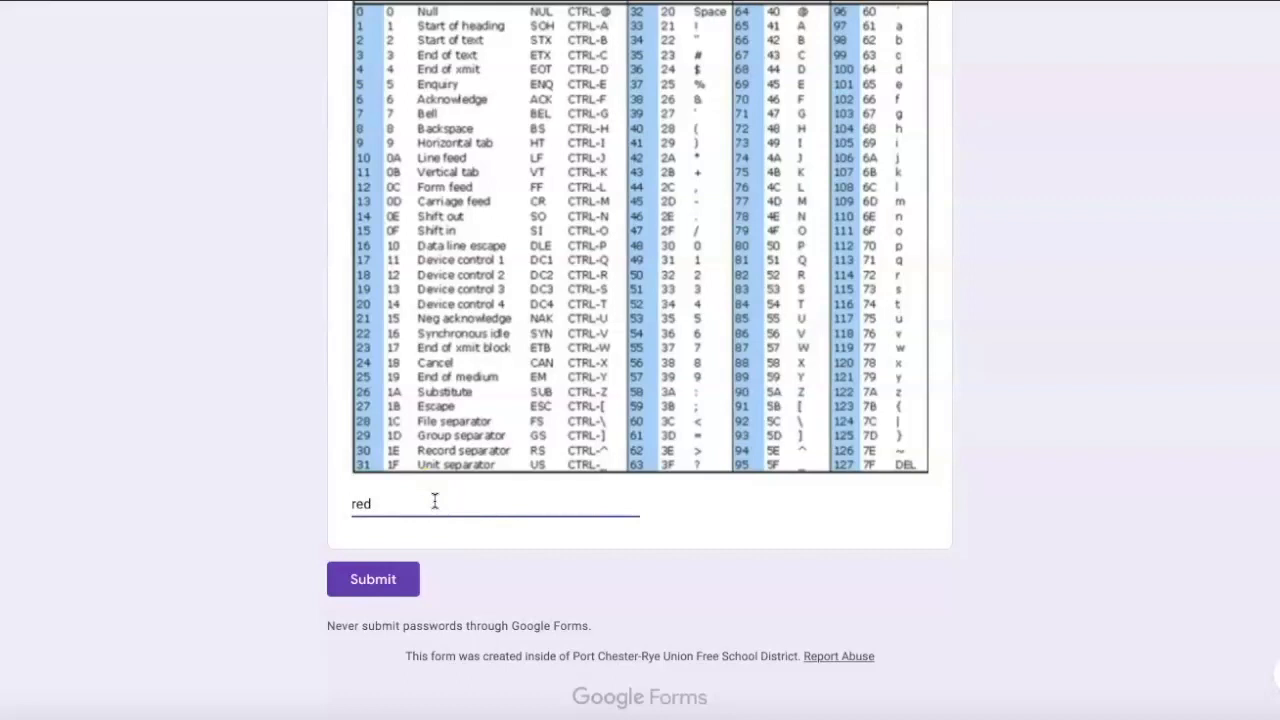
click(373, 579)
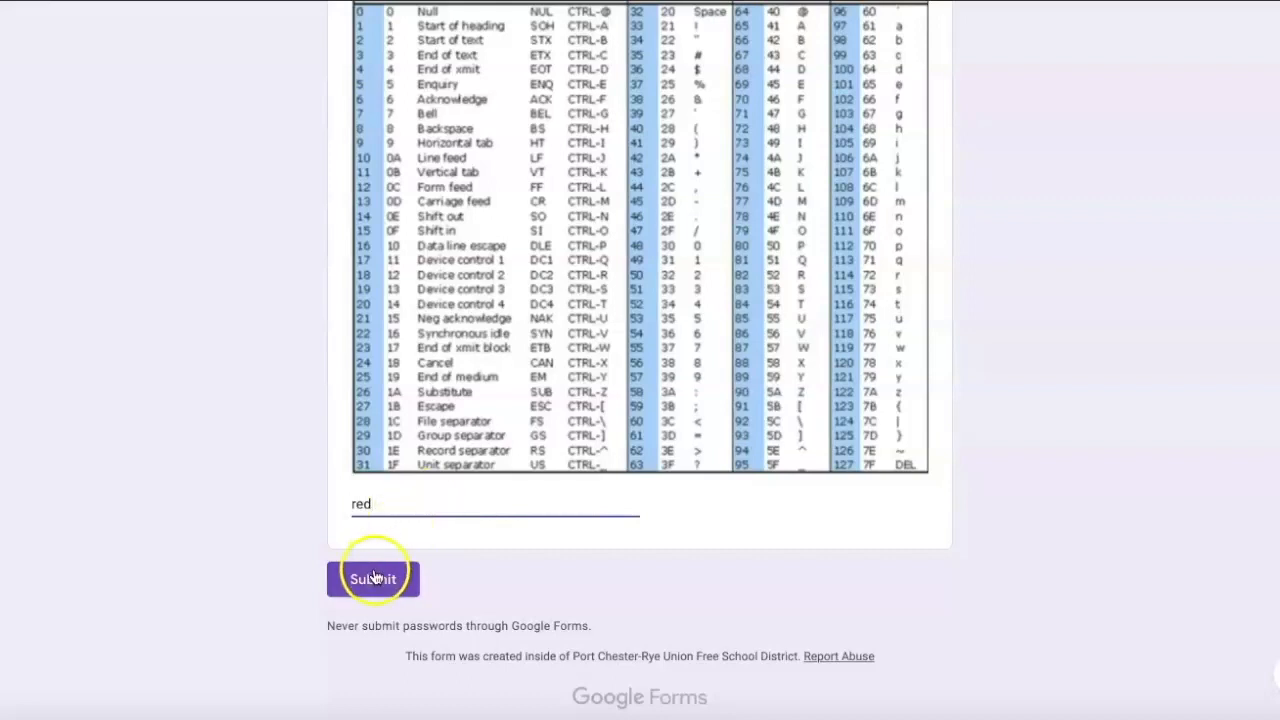
click(465, 524)
double_click(441, 507)
key(BackSpace)
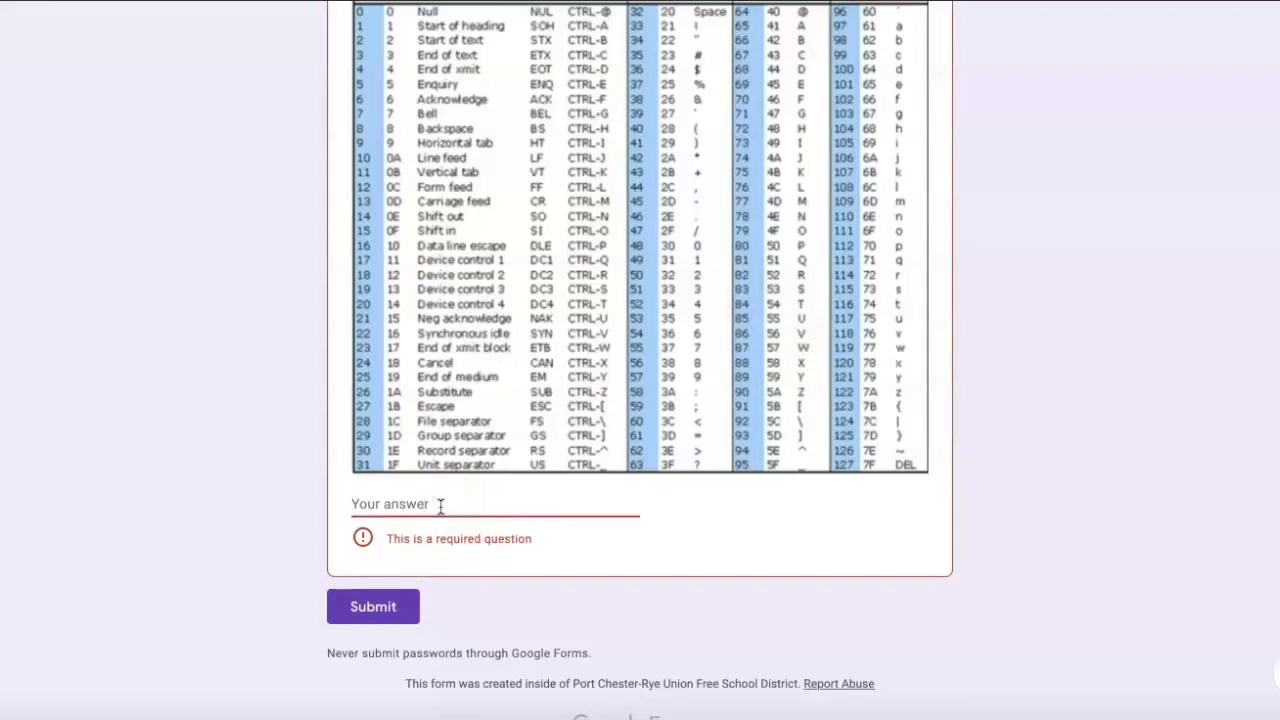
key(ctrl+v)
click(386, 579)
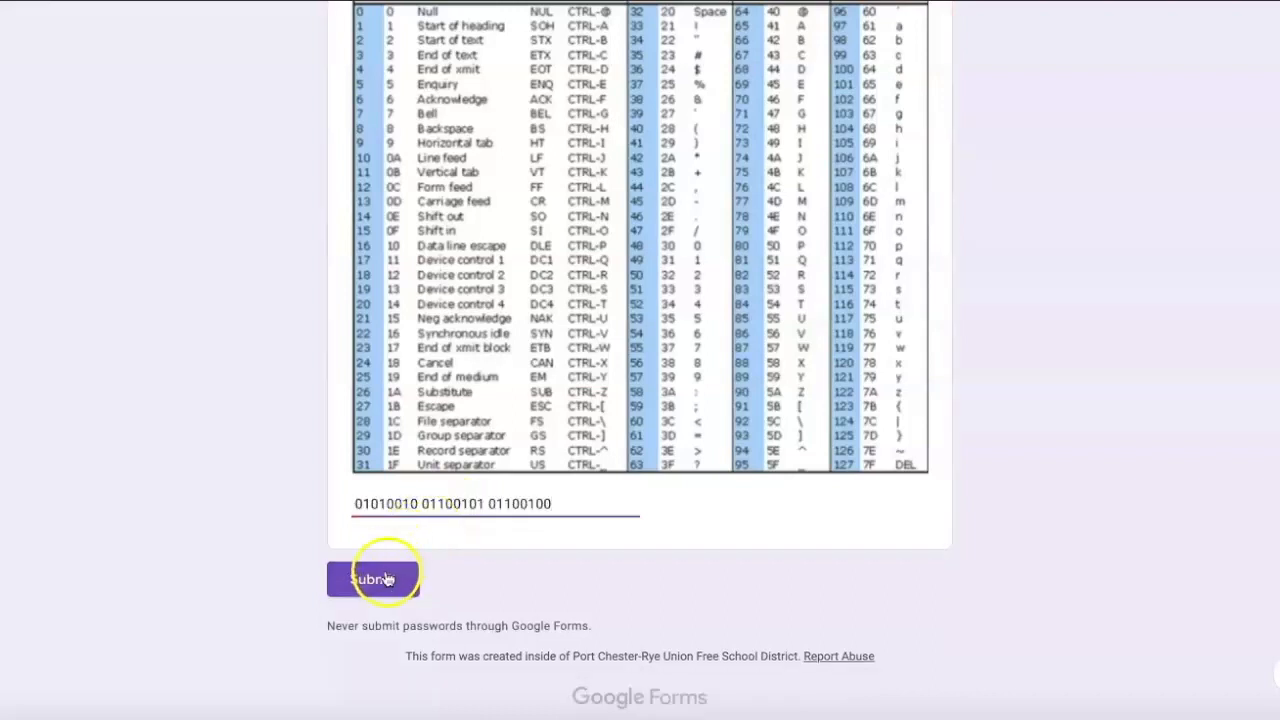
click(366, 582)
Fill in the required name and submit the Red or Blue? form.
scroll(457, 474, down, 1)
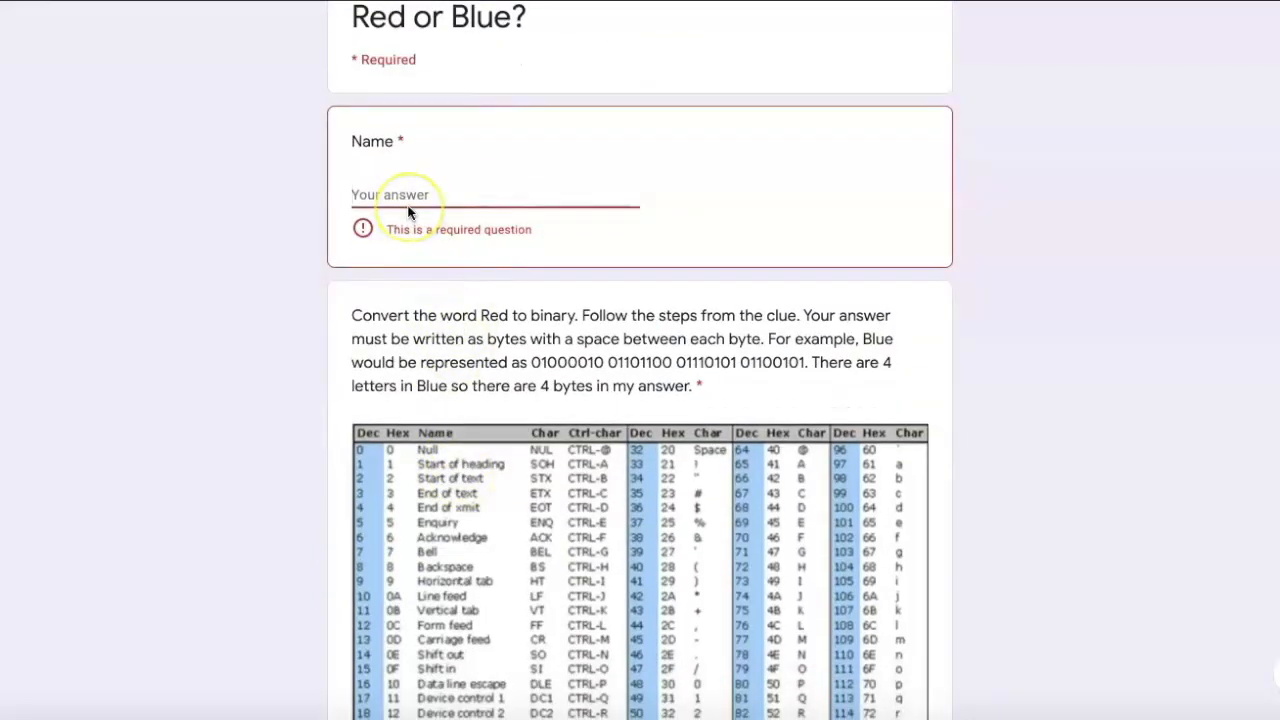
text(gas)
scroll(471, 349, down, 5)
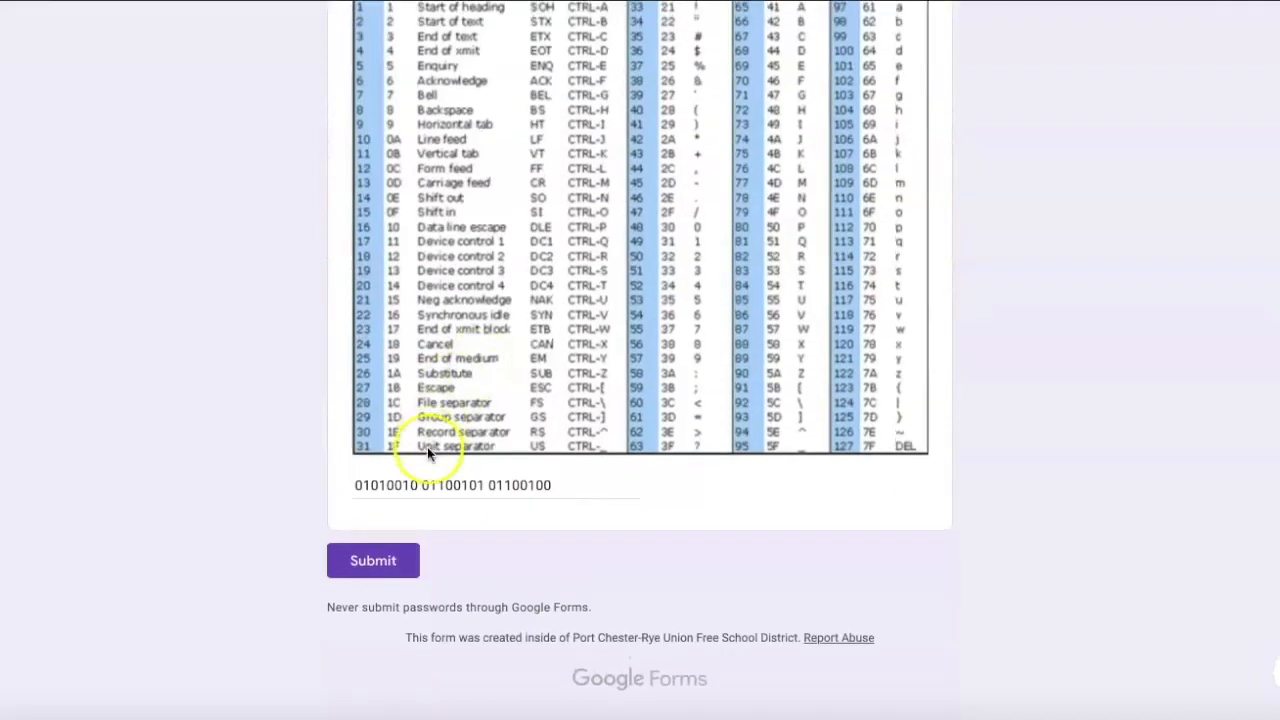
click(376, 561)
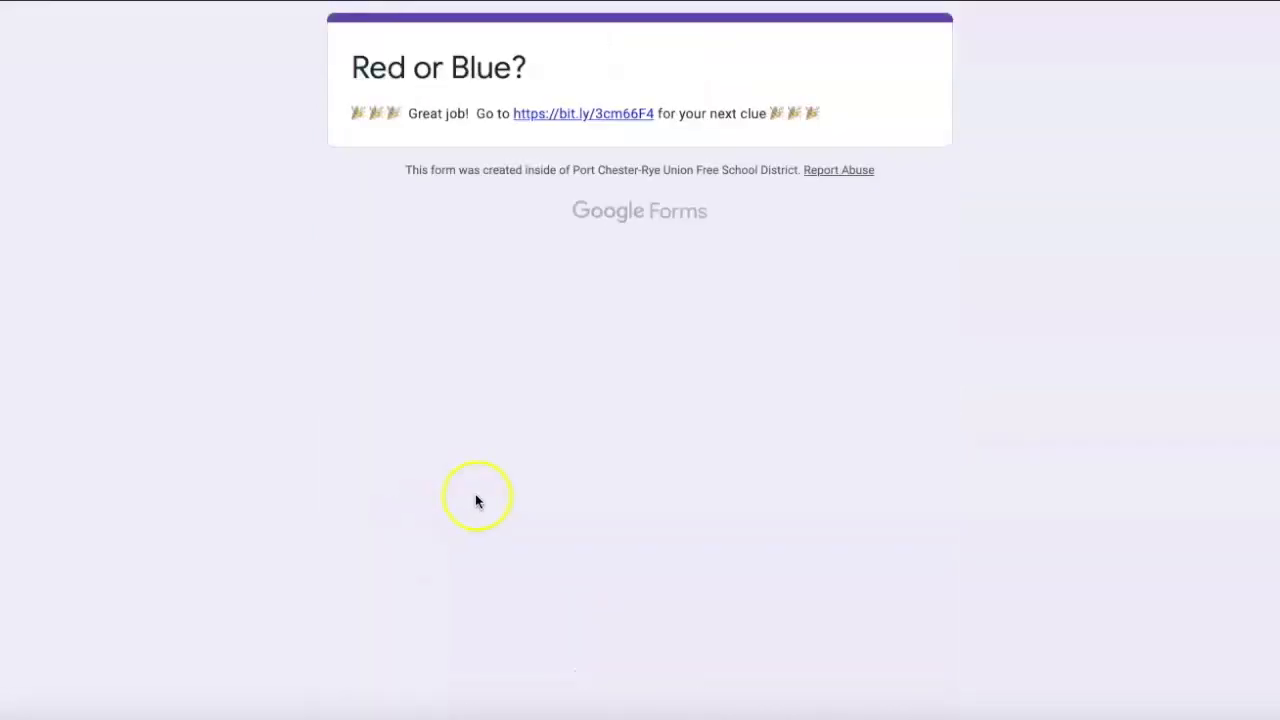
Follow the next-clue link to Phase 2 - A New World and open its Crack the Code form.
click(567, 115)
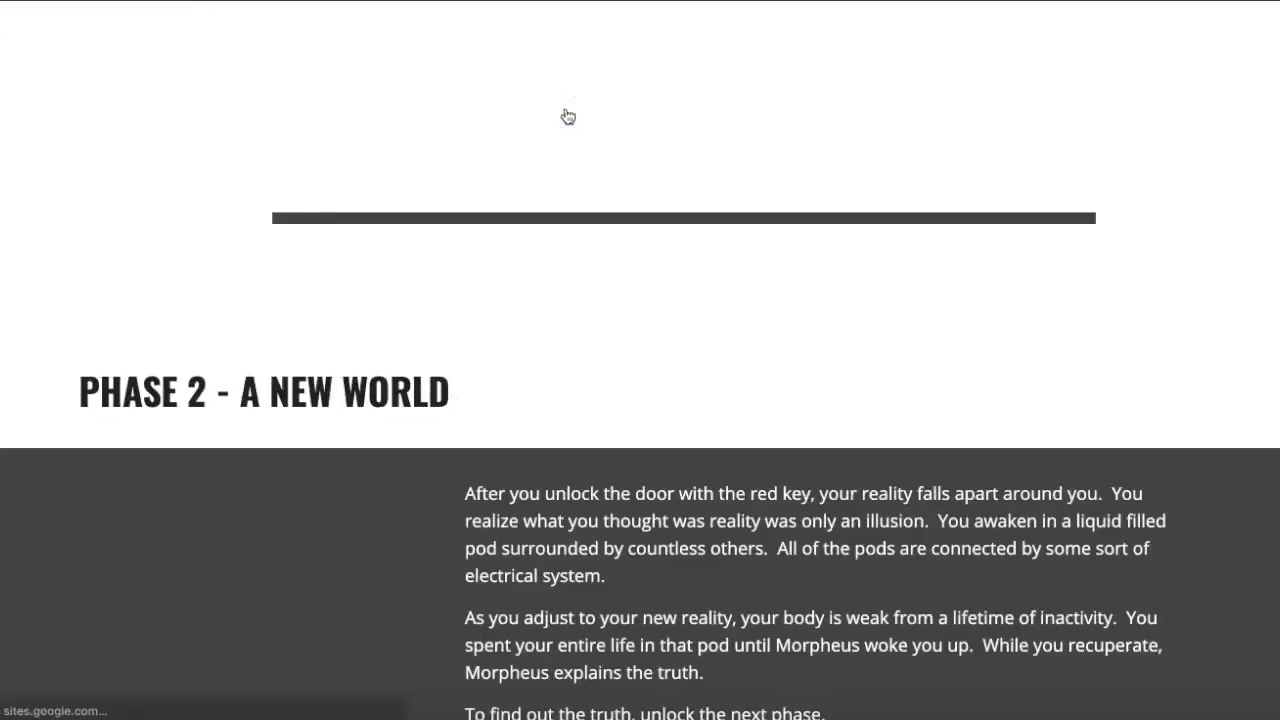
scroll(729, 463, down, 5)
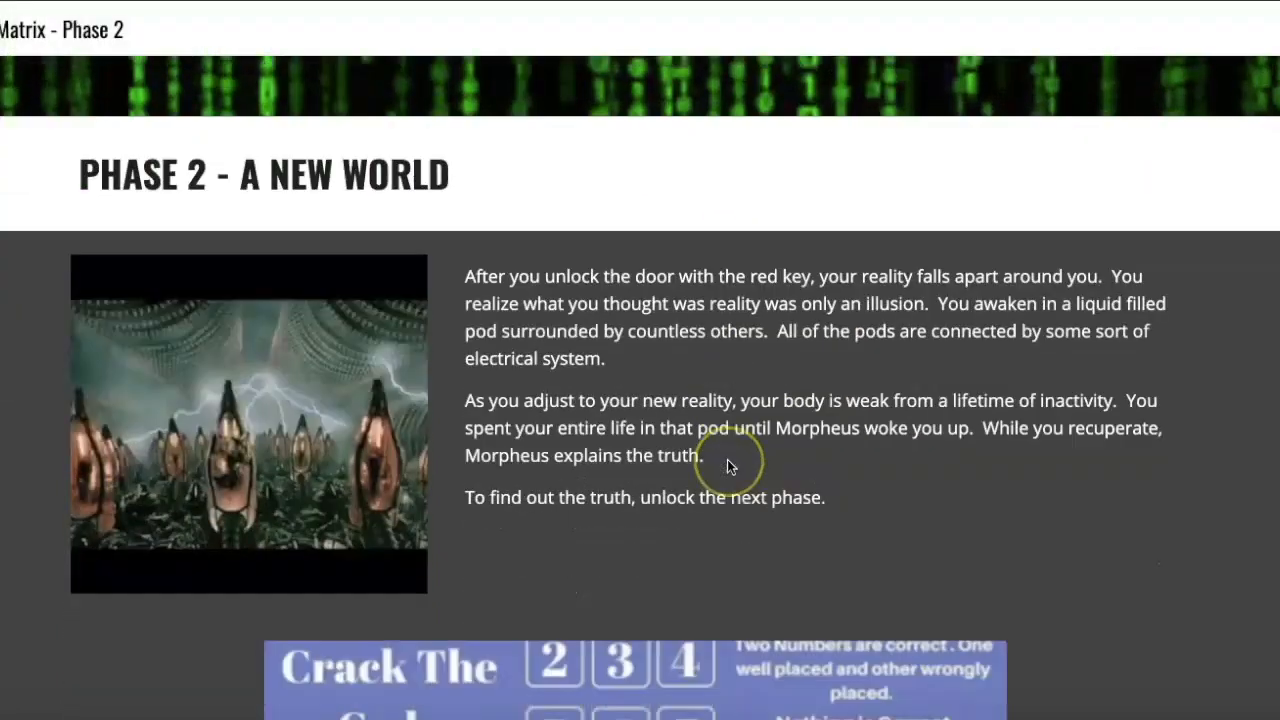
scroll(727, 459, down, 2)
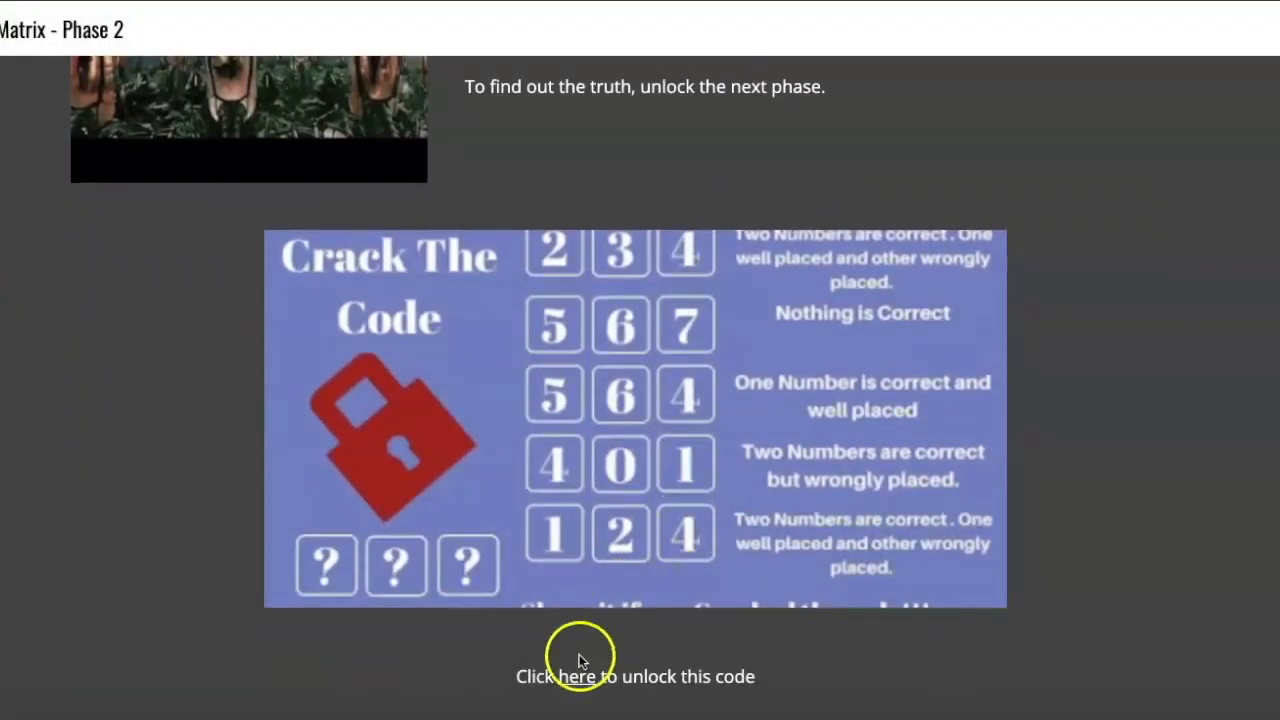
click(574, 677)
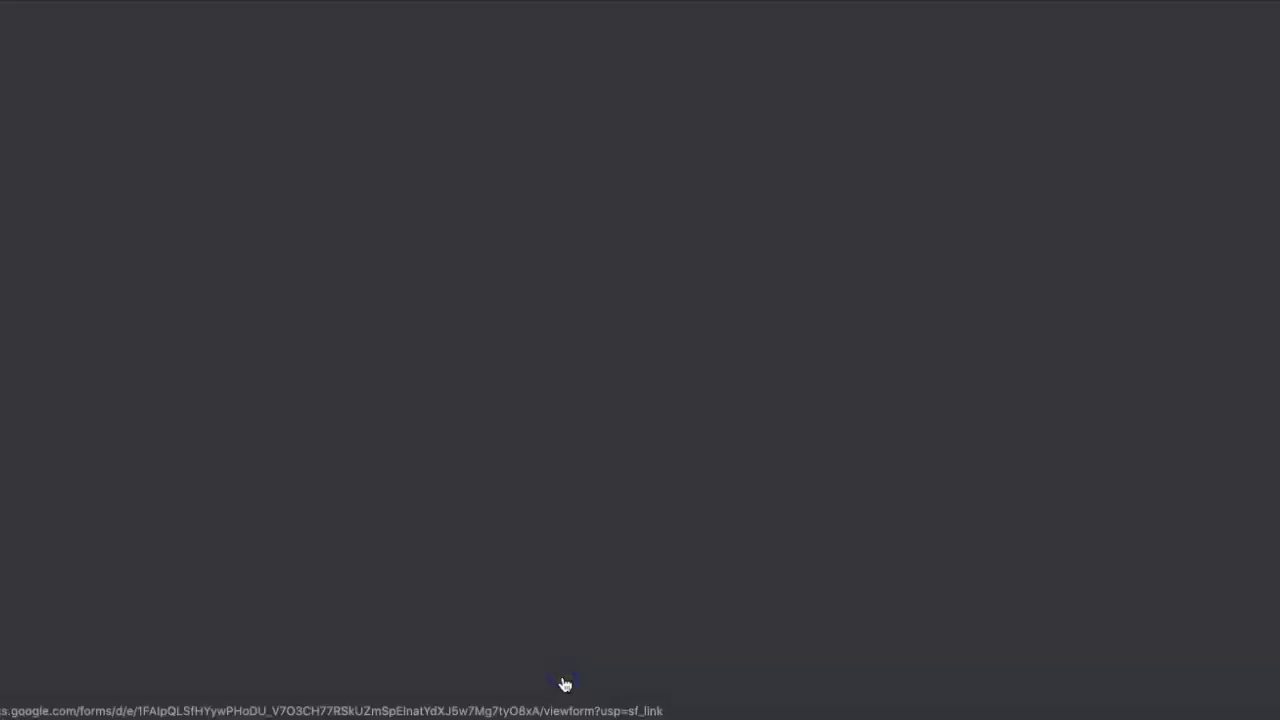
scroll(579, 524, down, 1)
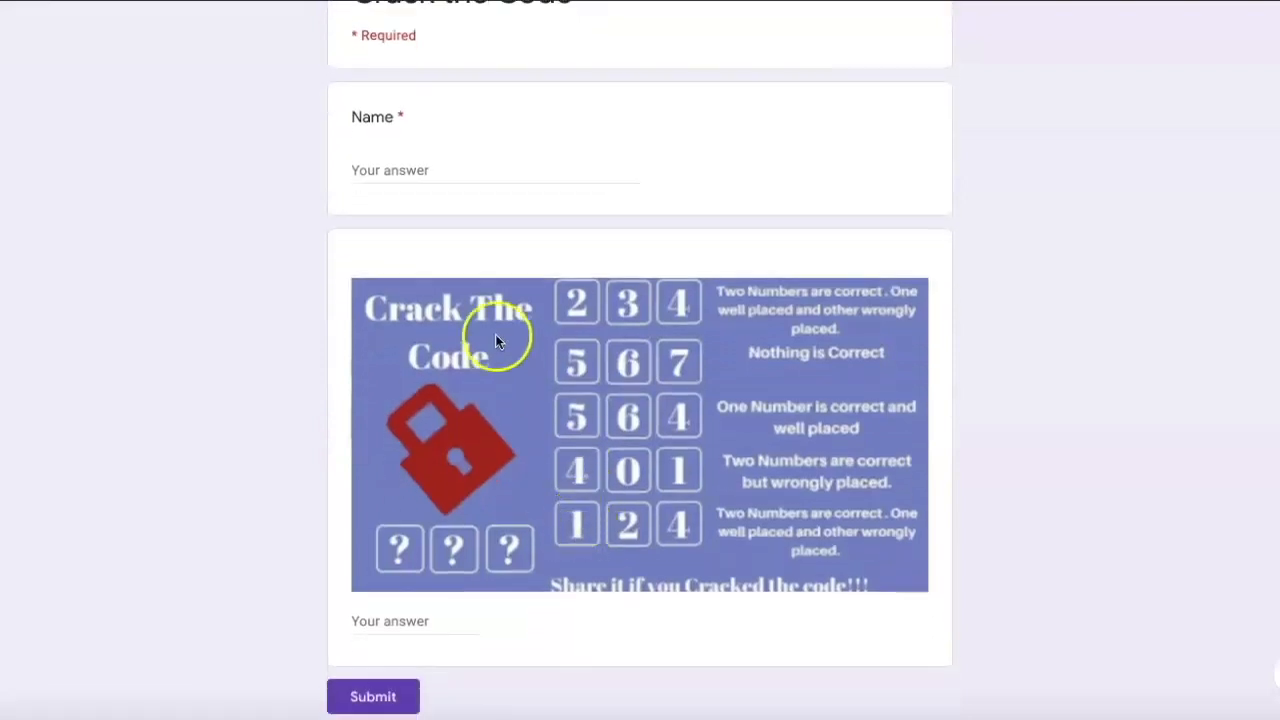
Fill in the name, enter 314 as the lock combination and submit the Crack the Code form.
click(443, 174)
text(i)
text(in)
scroll(480, 357, down, 2)
click(398, 503)
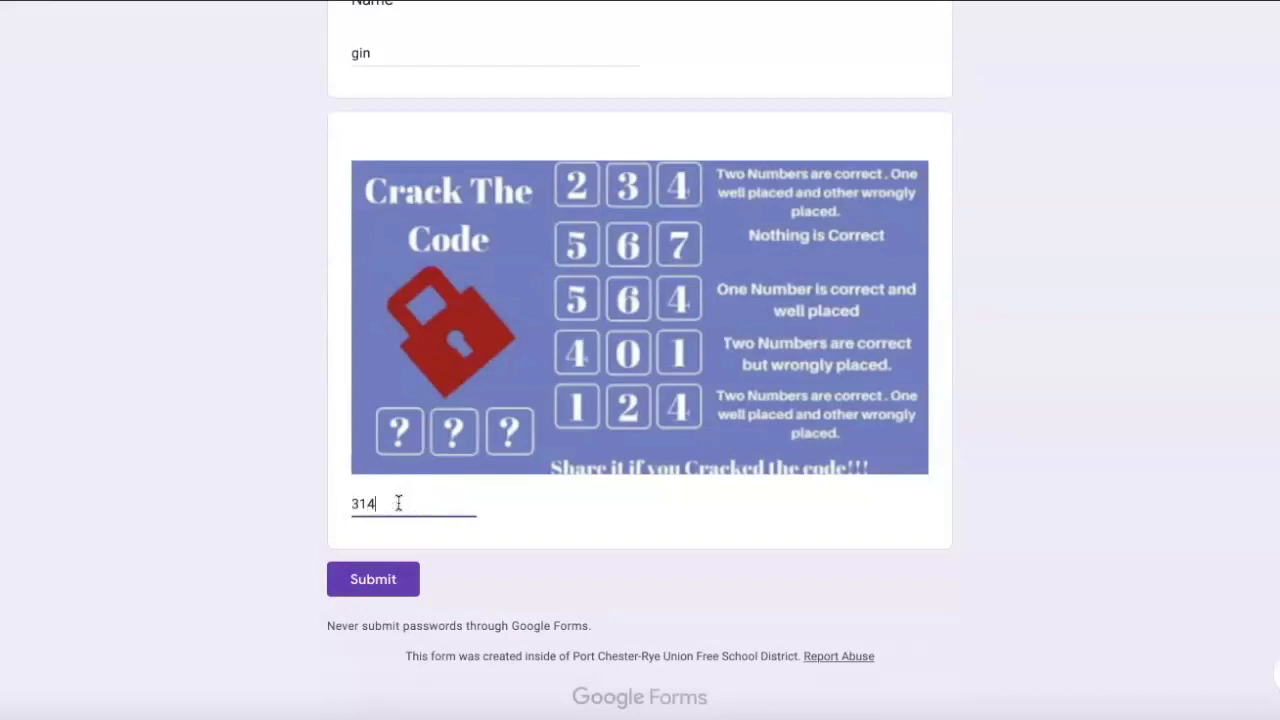
click(387, 586)
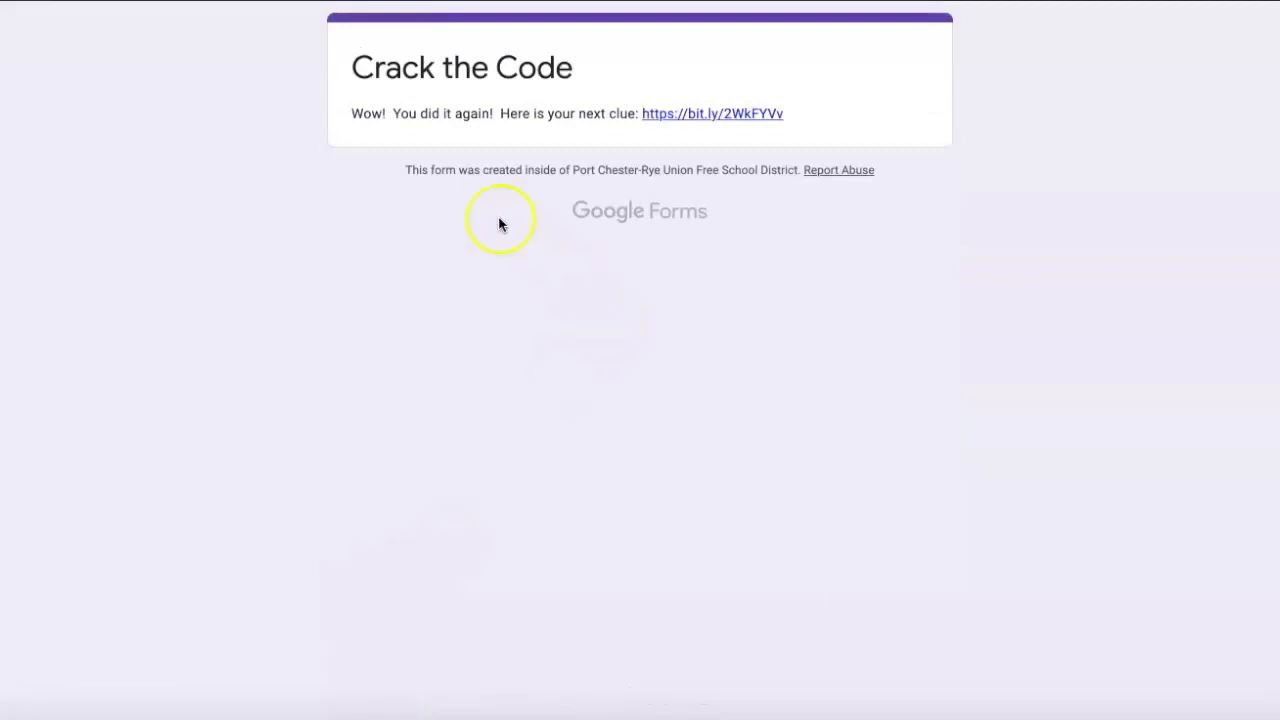
Follow the next-clue link to Phase 3 - The Truth Revealed and read through its story and coded message.
click(695, 114)
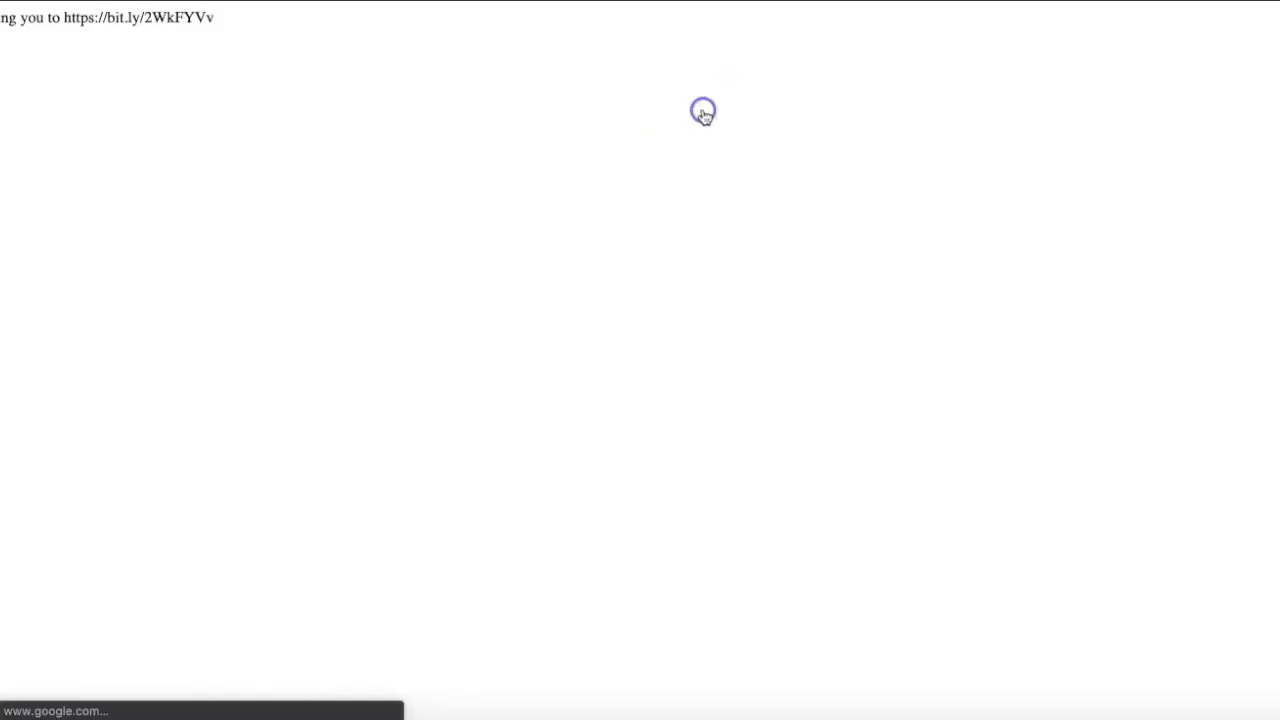
scroll(628, 385, down, 5)
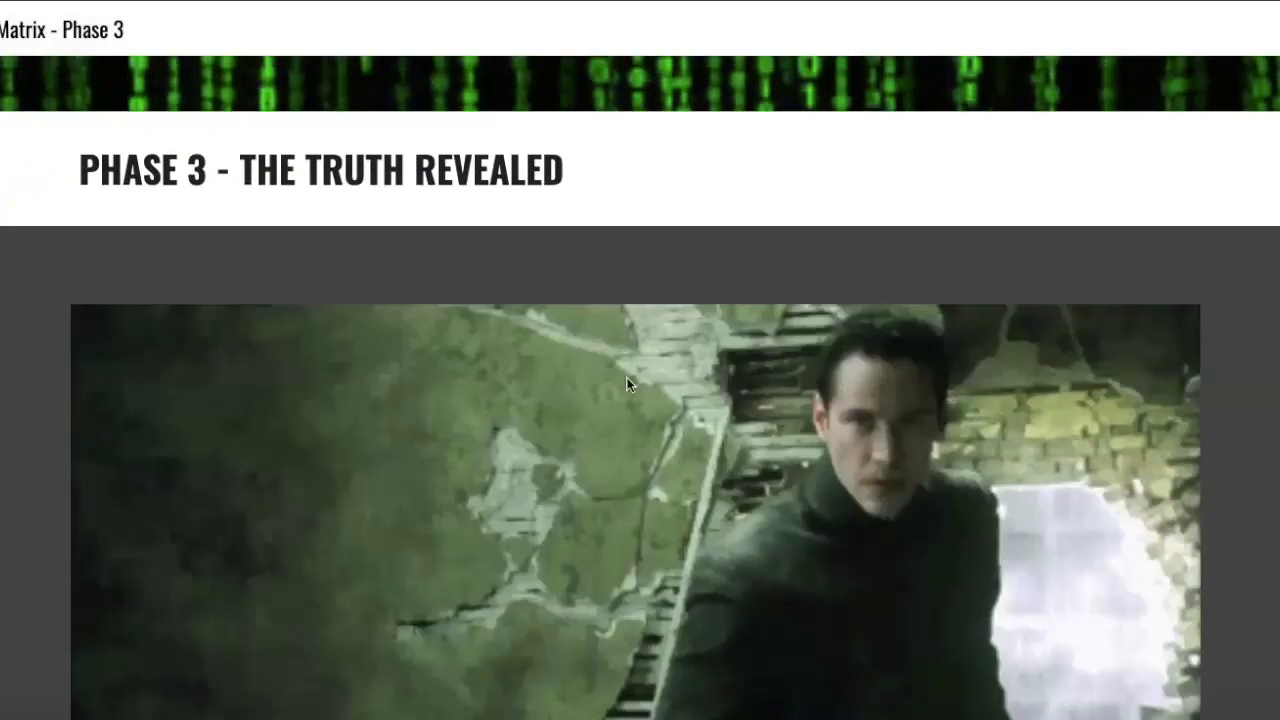
scroll(628, 385, up, 2)
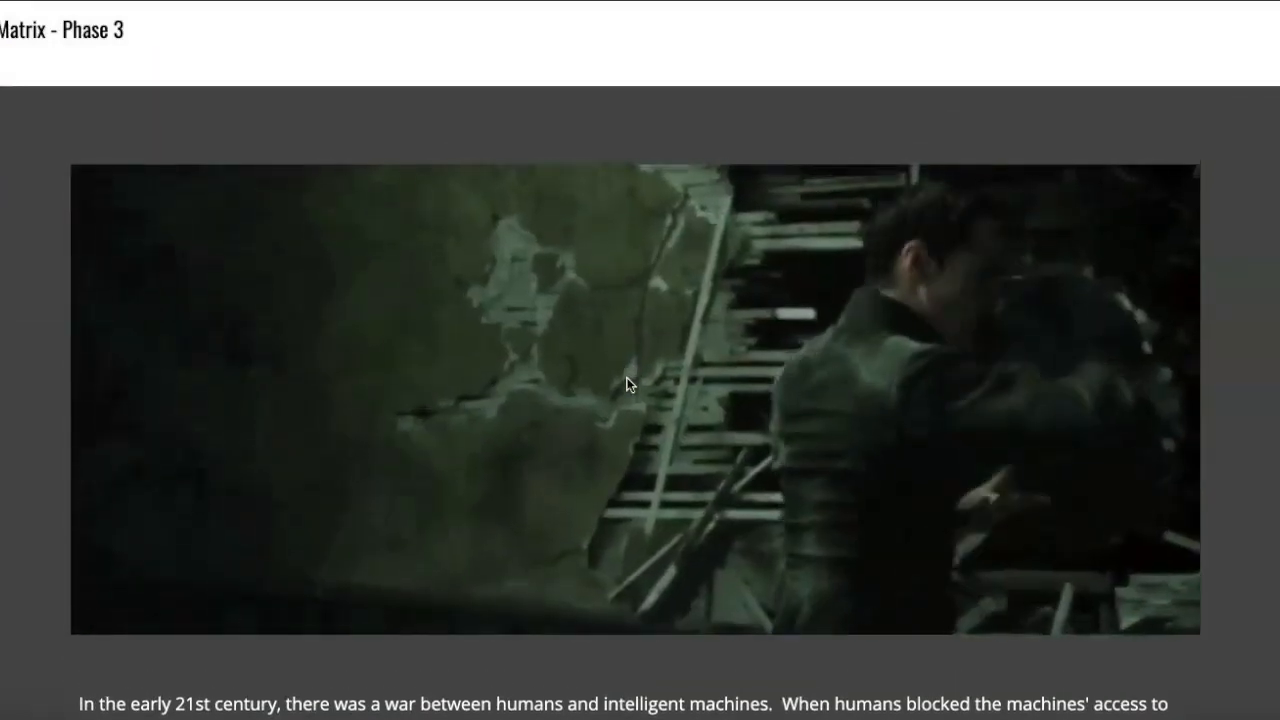
scroll(628, 385, down, 1)
scroll(628, 385, down, 5)
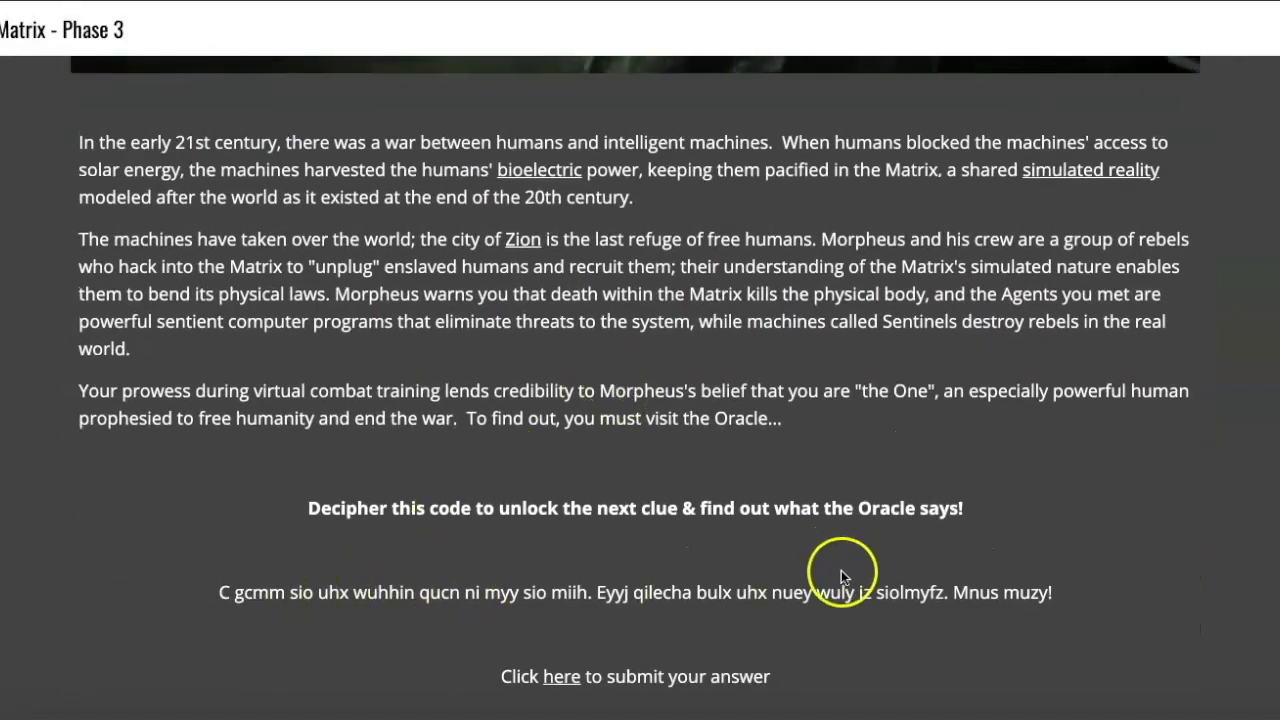
Open the Decipher! form, answer with the decoded message starting "I miss you and cannot wait to see you soon", fill in the name and submit.
click(555, 677)
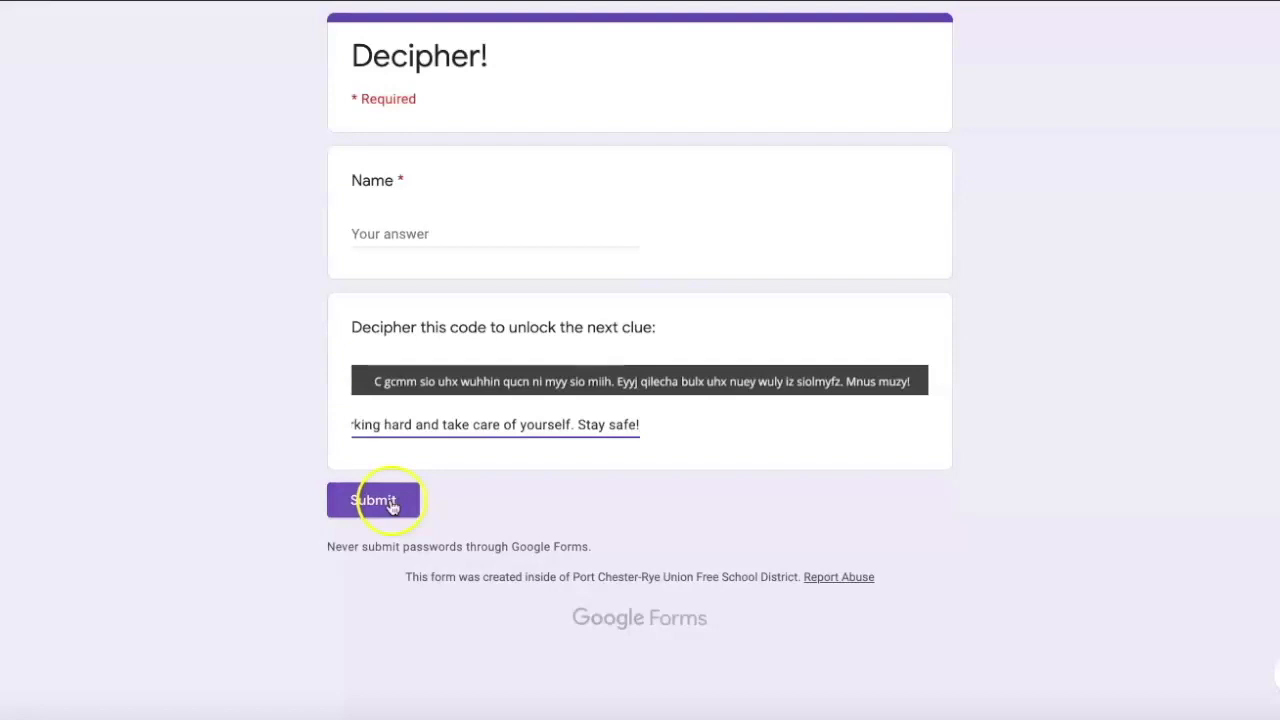
click(390, 502)
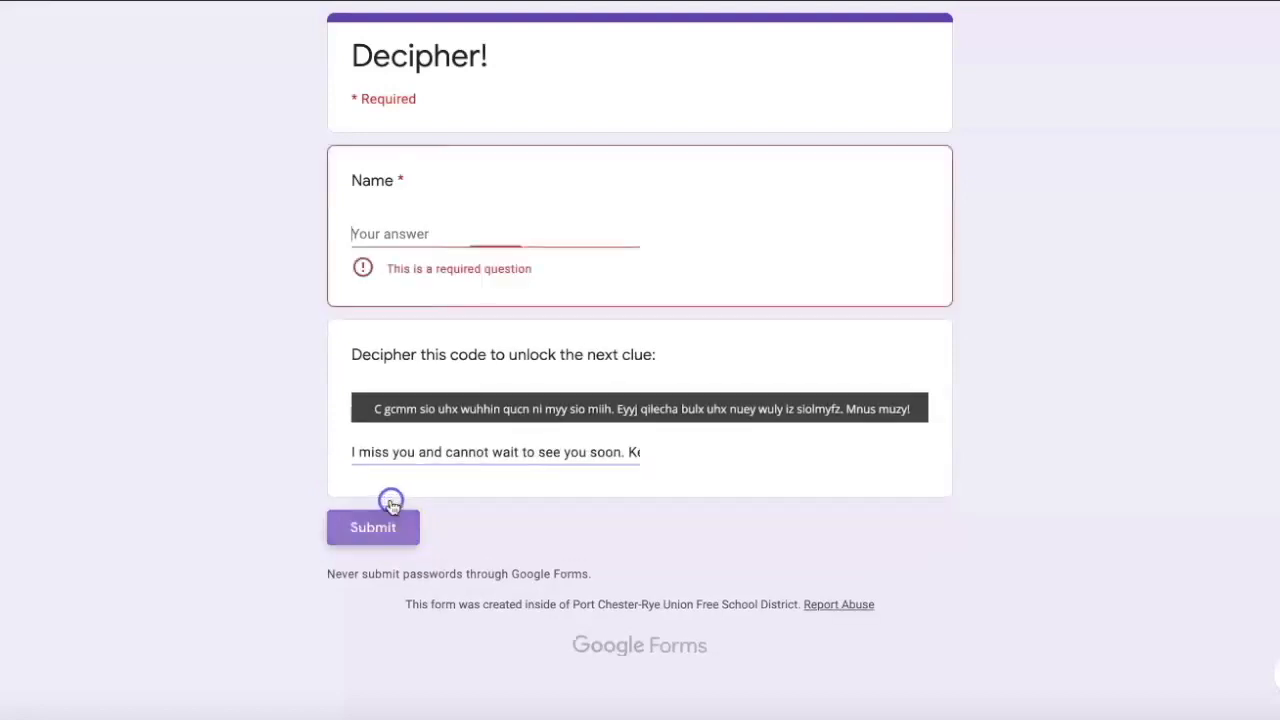
click(465, 210)
text(Gin)
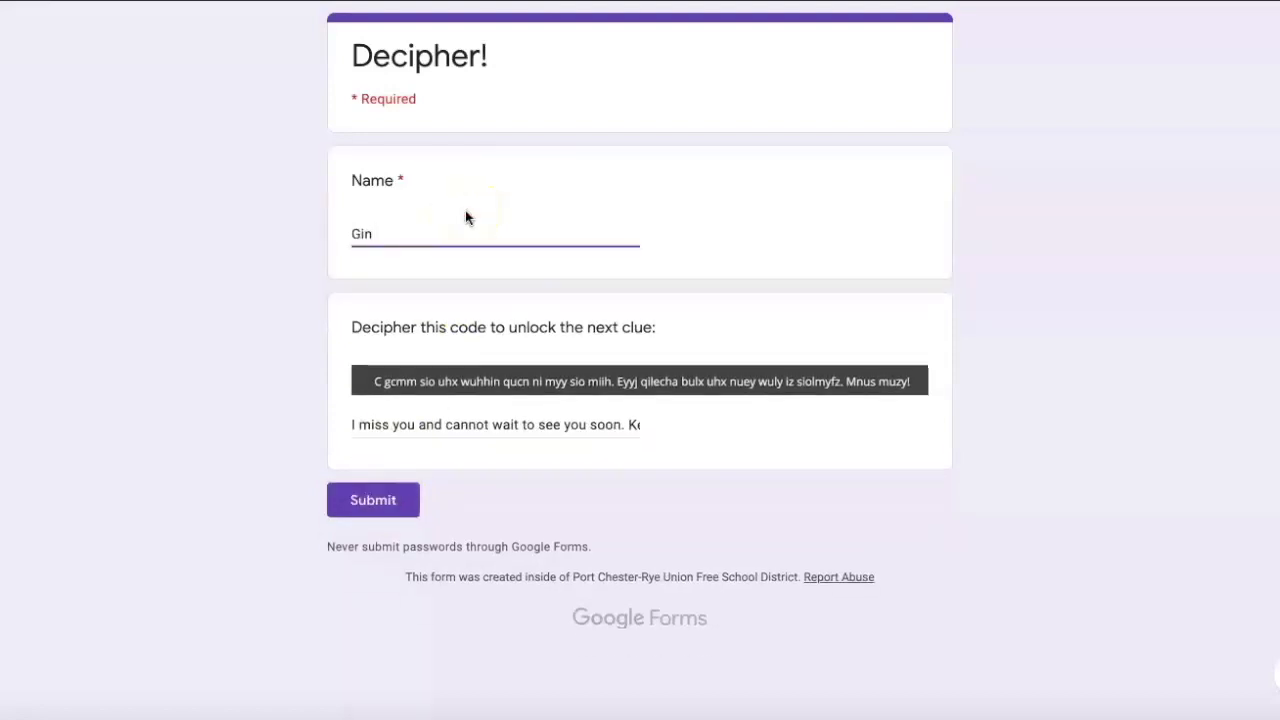
click(365, 500)
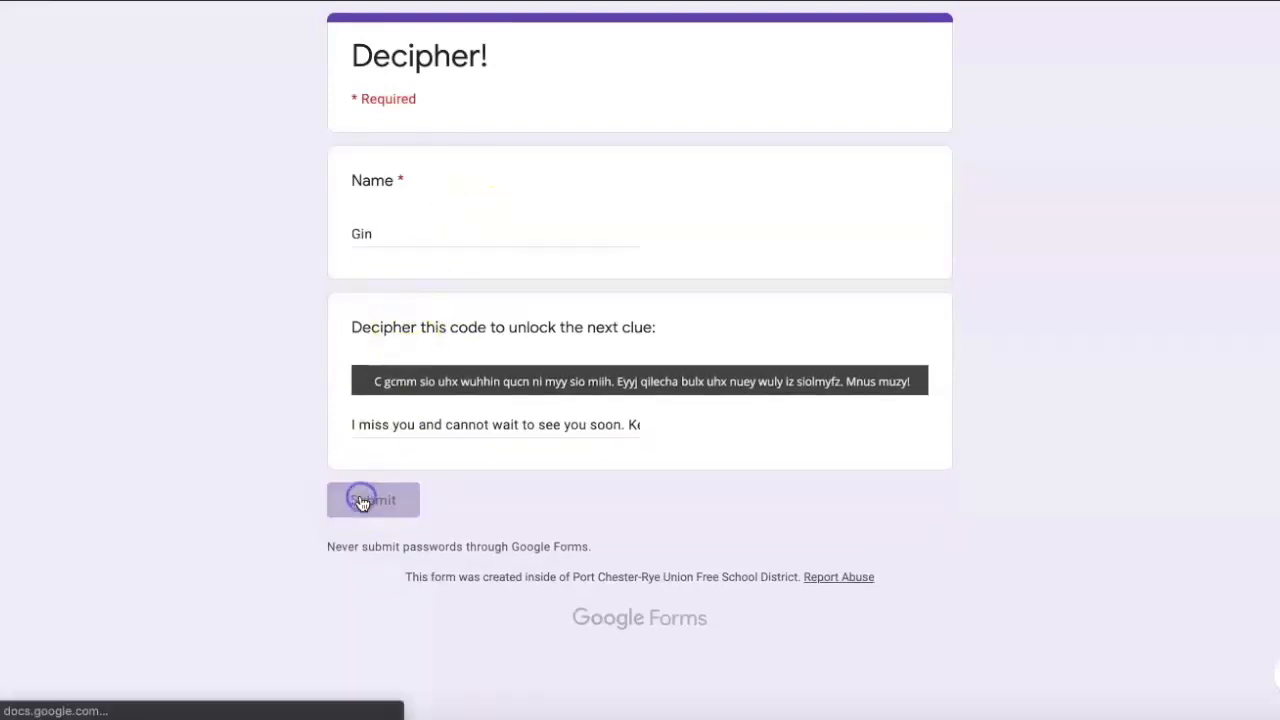
Follow the next-clue link to Phase 4 - The Final Phase and read through its story and block-code puzzle.
click(737, 119)
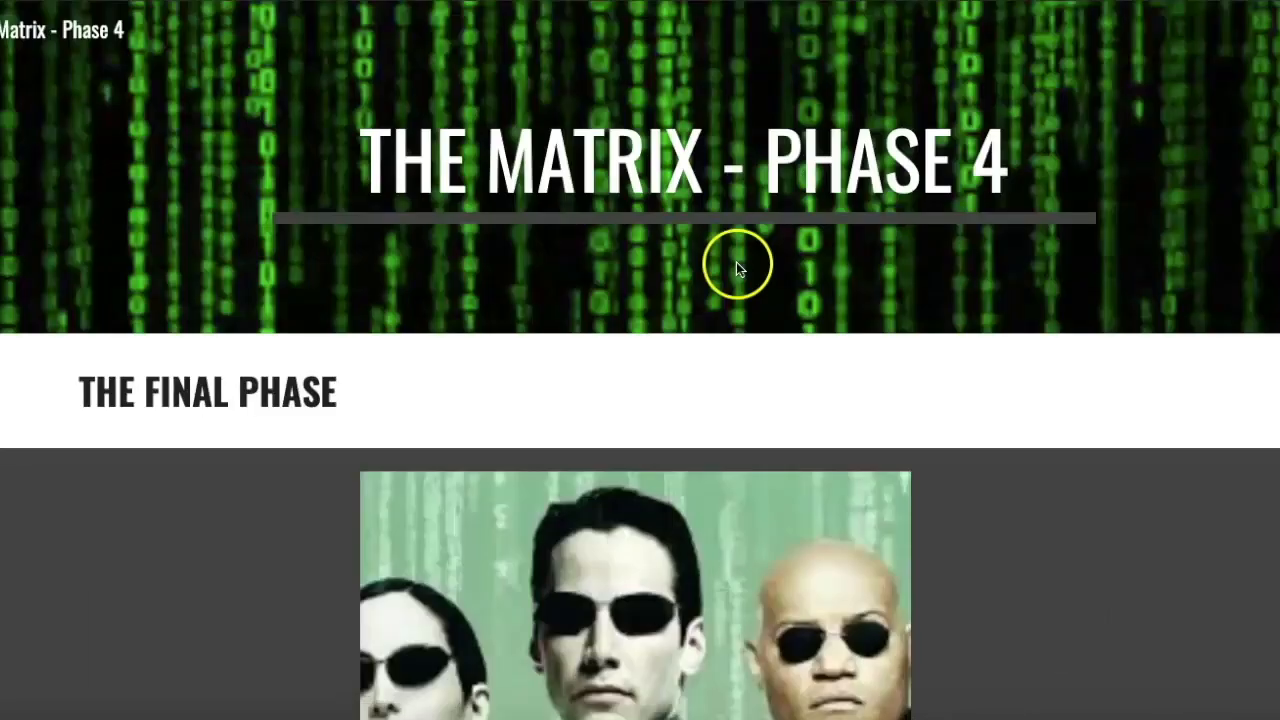
scroll(714, 388, down, 3)
scroll(714, 380, down, 3)
scroll(714, 380, up, 2)
scroll(714, 380, down, 3)
scroll(714, 383, down, 3)
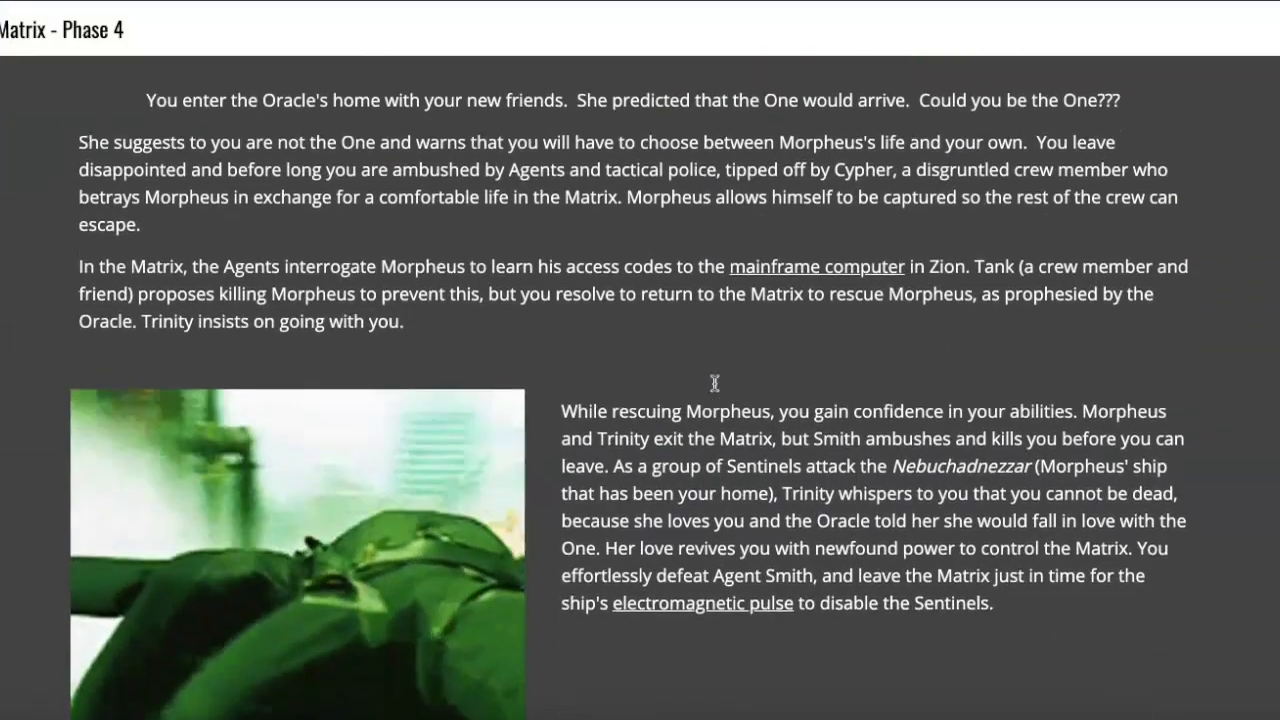
scroll(714, 383, down, 5)
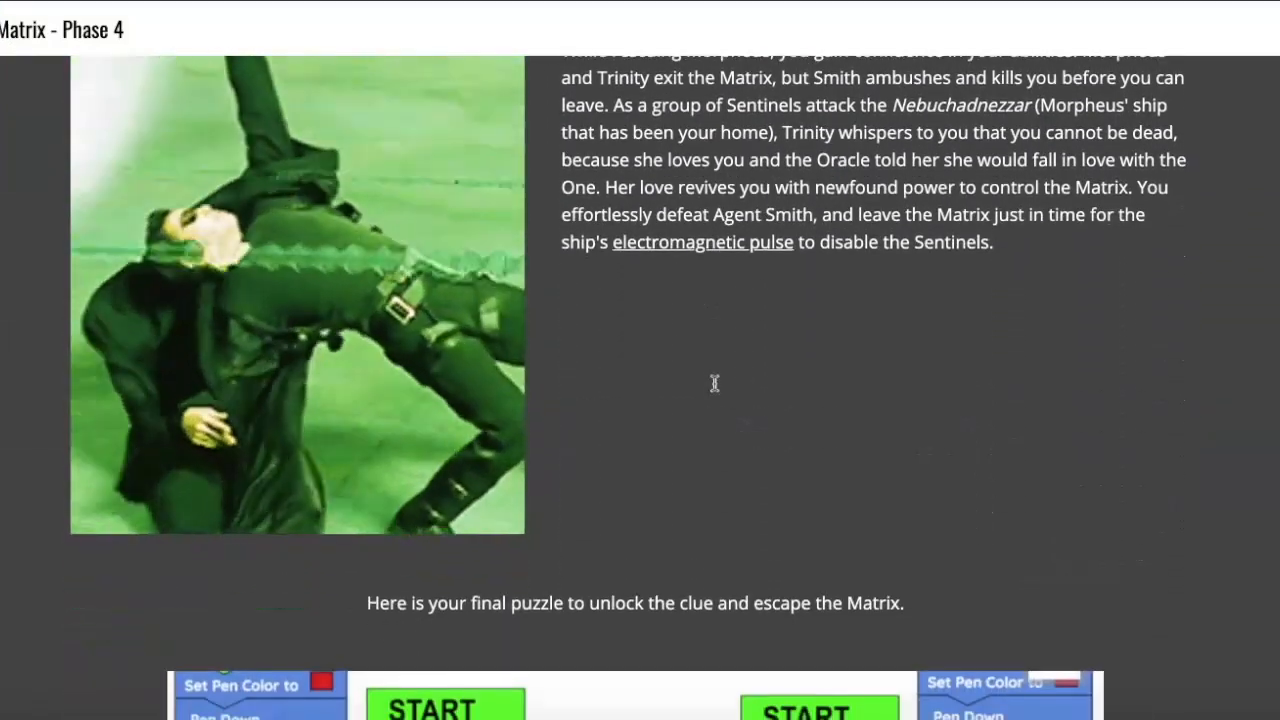
scroll(699, 482, down, 4)
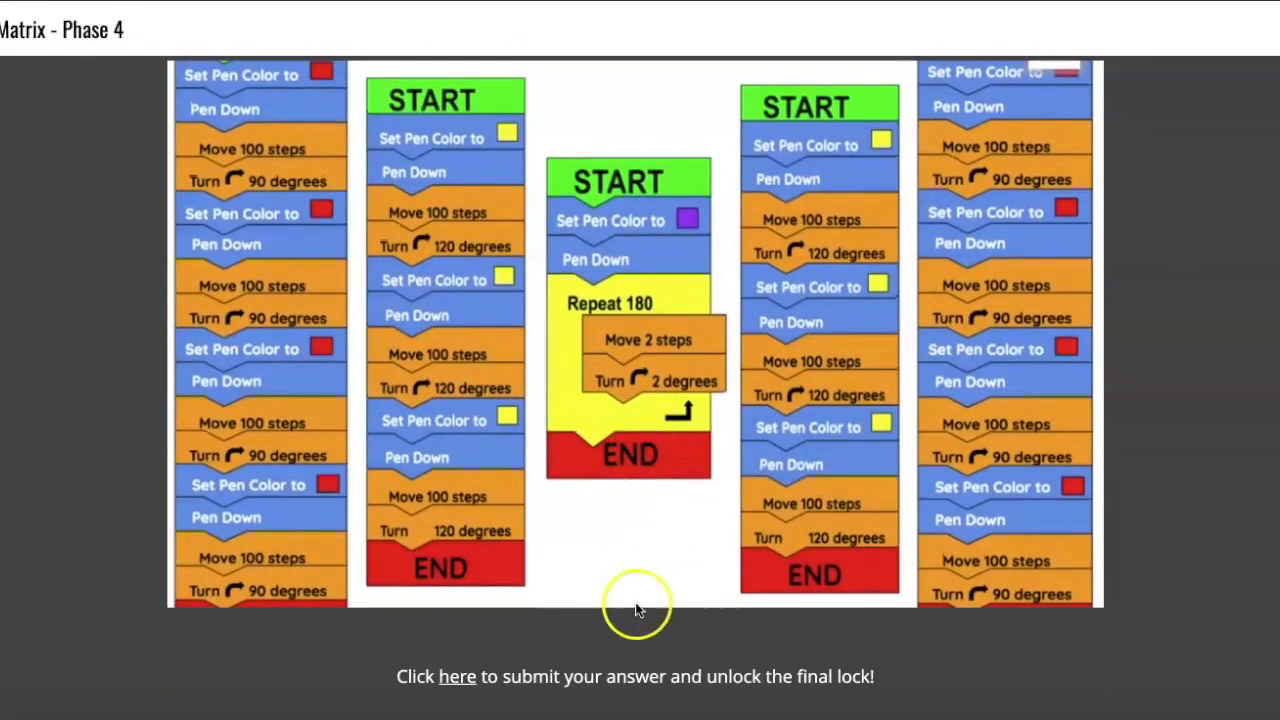
Open the Show Me The Code! form, fill in the name, answer "square, triangle, circle, triangle, square" and submit it.
click(465, 678)
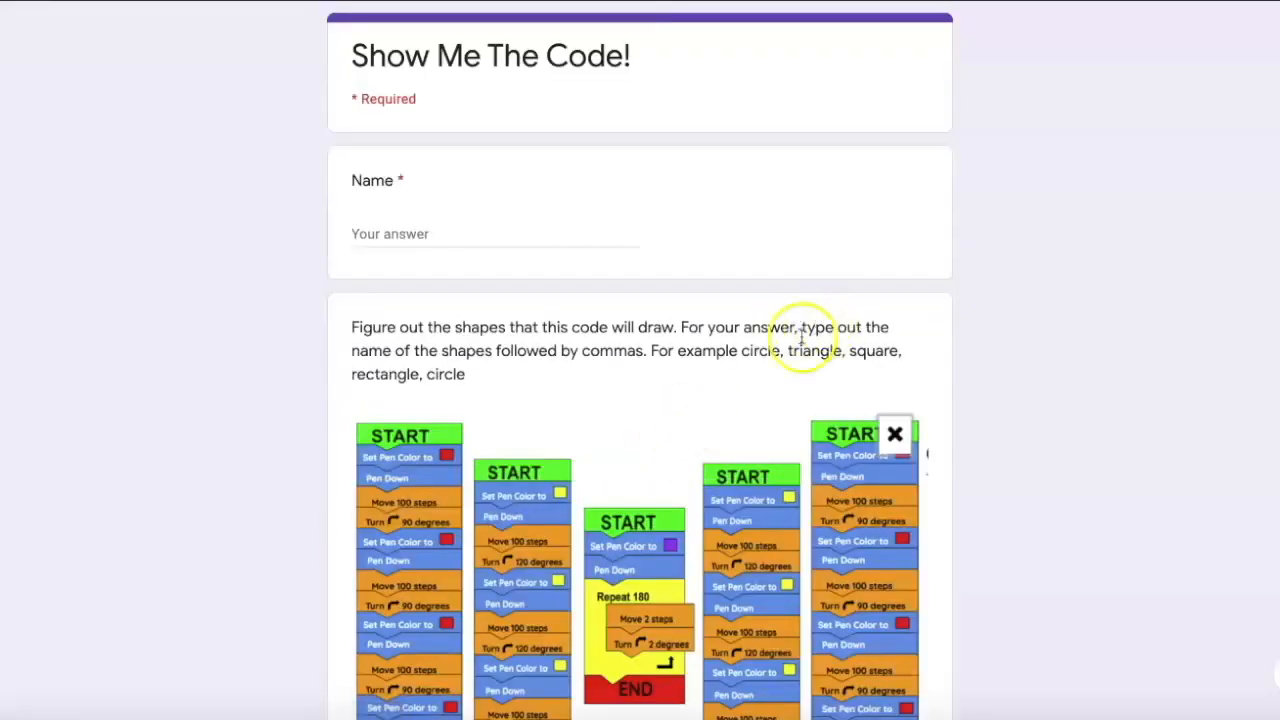
scroll(773, 416, down, 1)
click(454, 136)
text(gin)
scroll(563, 286, down, 3)
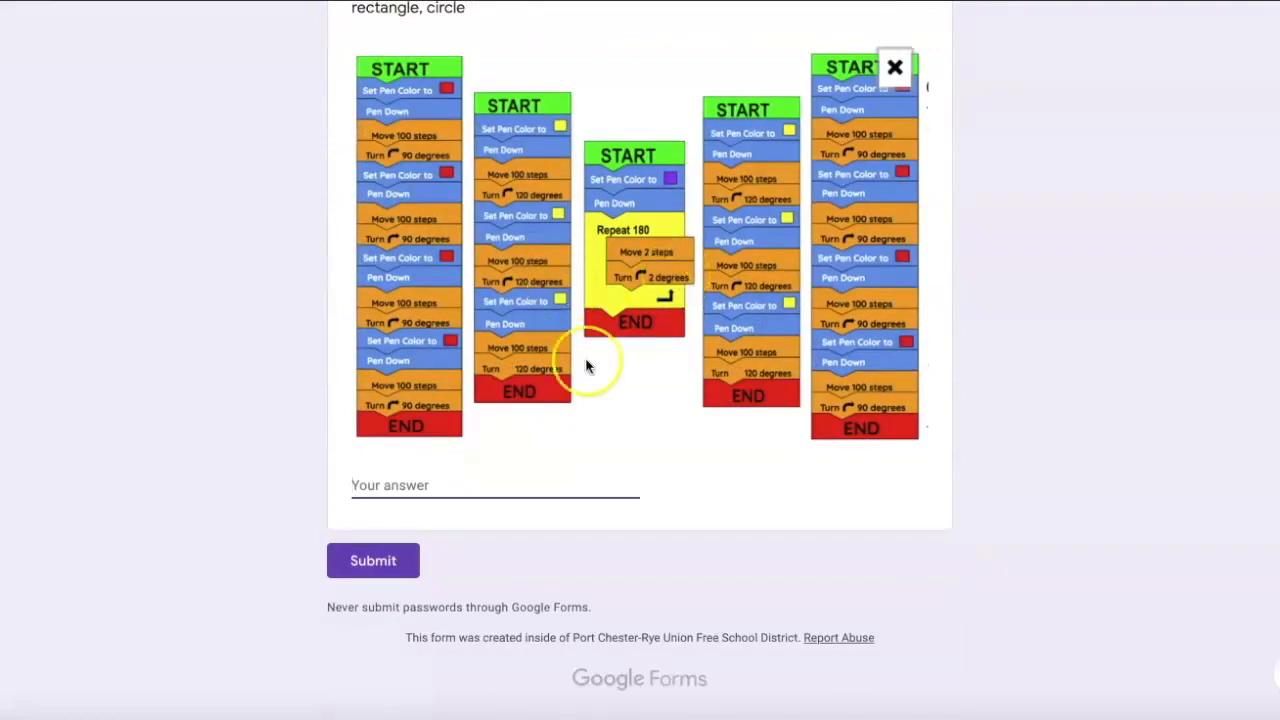
text(square, triangle, circle, triangle, square)
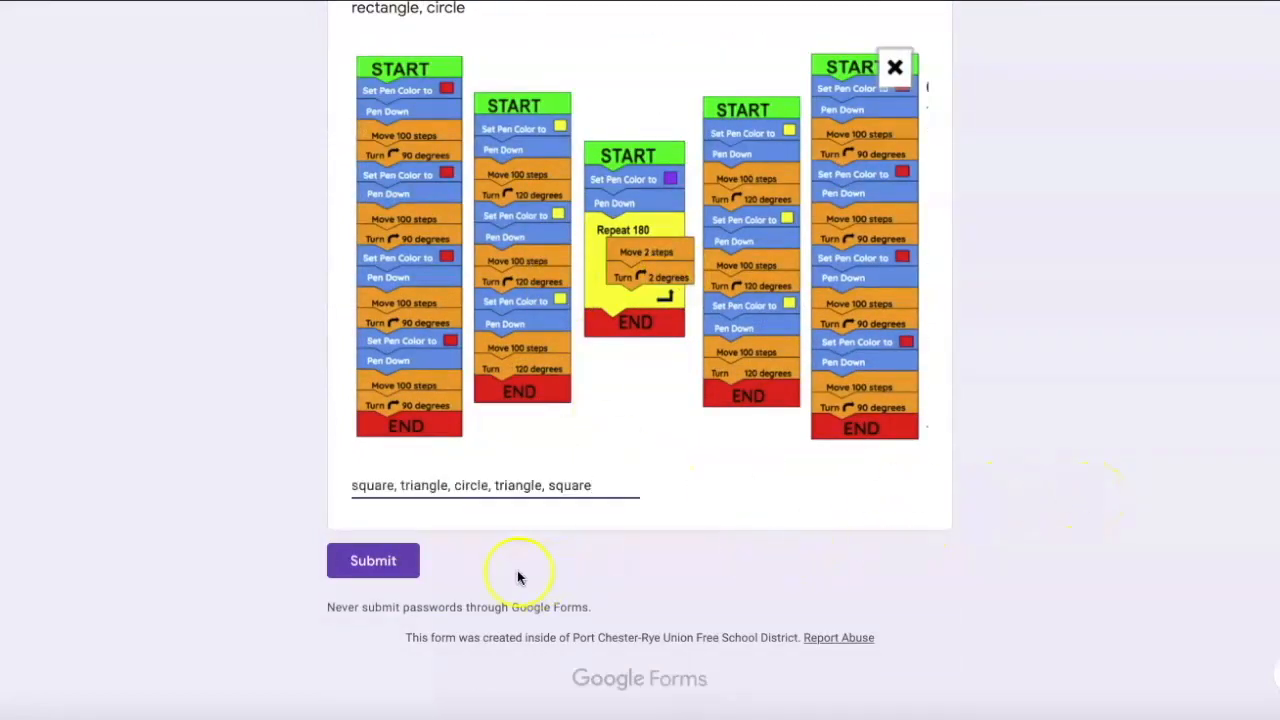
click(375, 560)
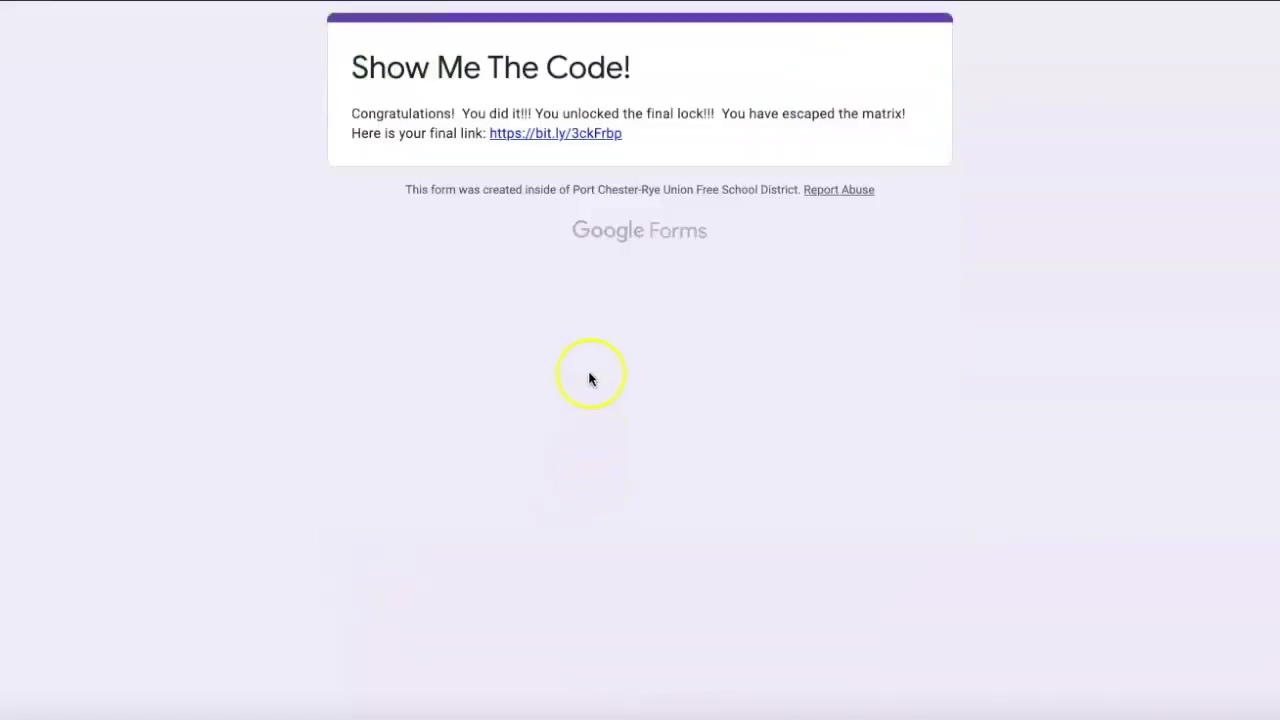
Follow the final link to The End page and look over the certificate of completion and the credits.
click(552, 133)
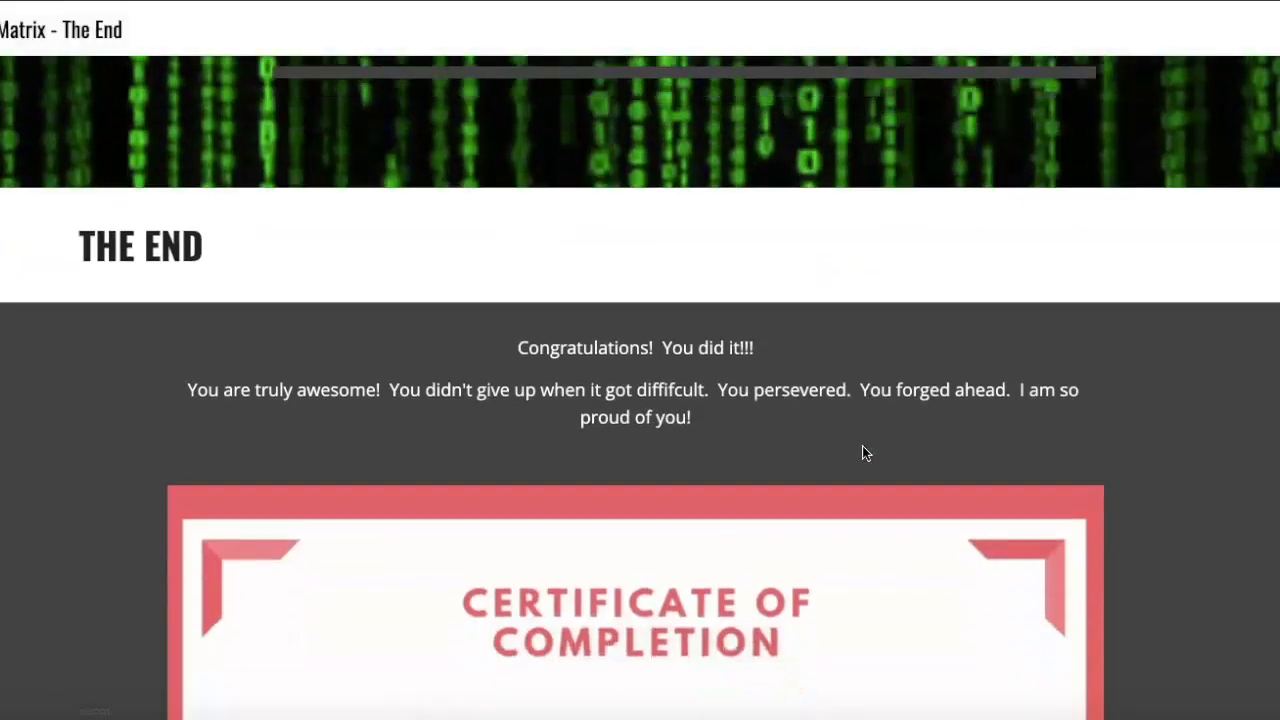
scroll(862, 445, down, 3)
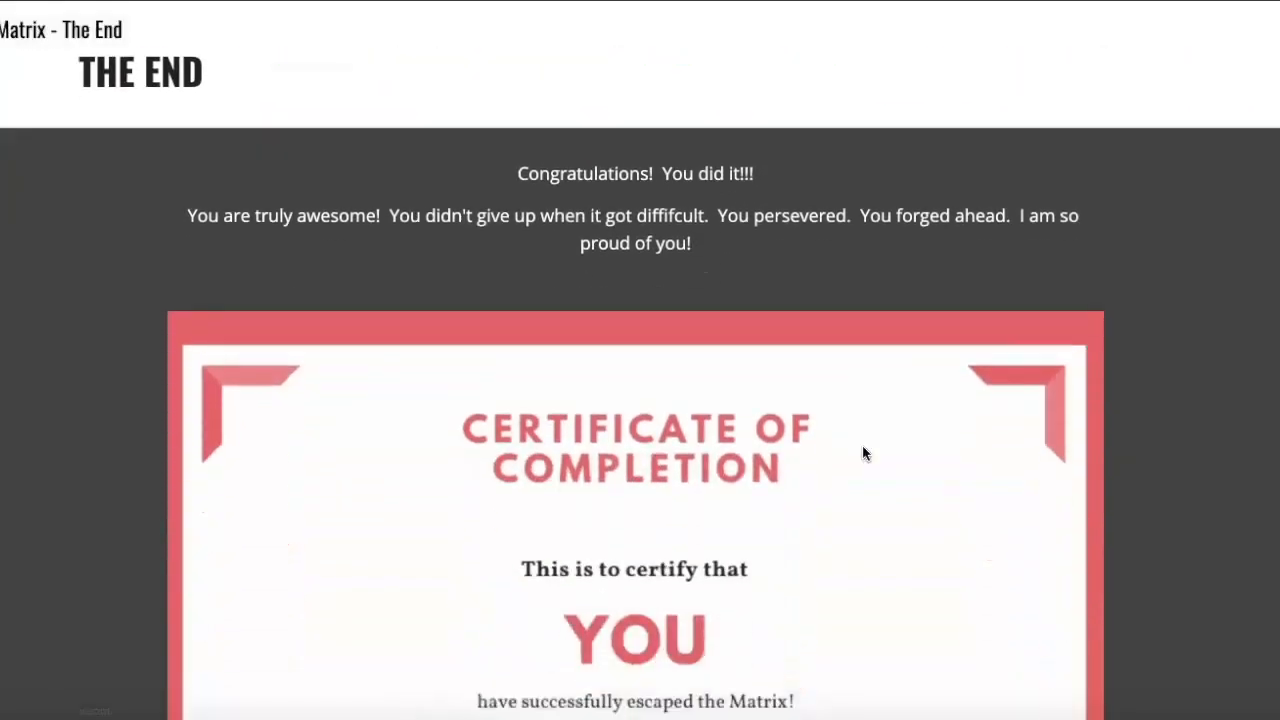
scroll(862, 445, up, 1)
scroll(862, 453, down, 3)
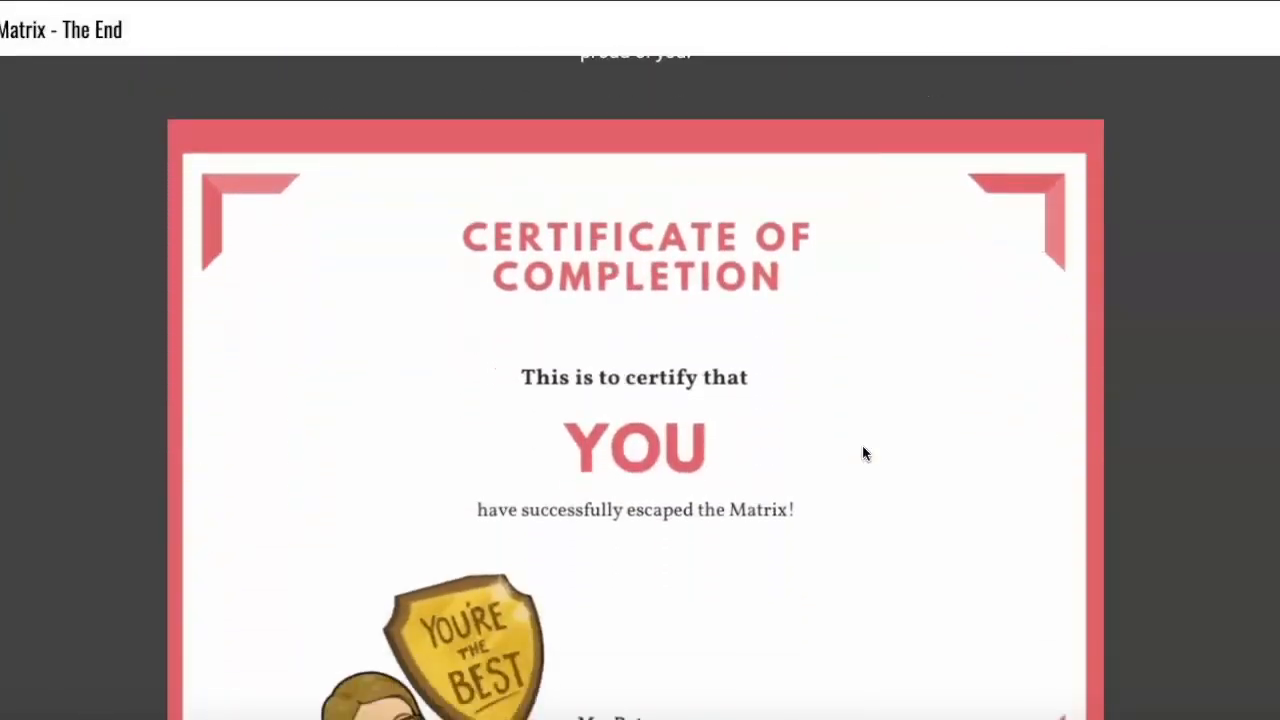
scroll(862, 453, down, 1)
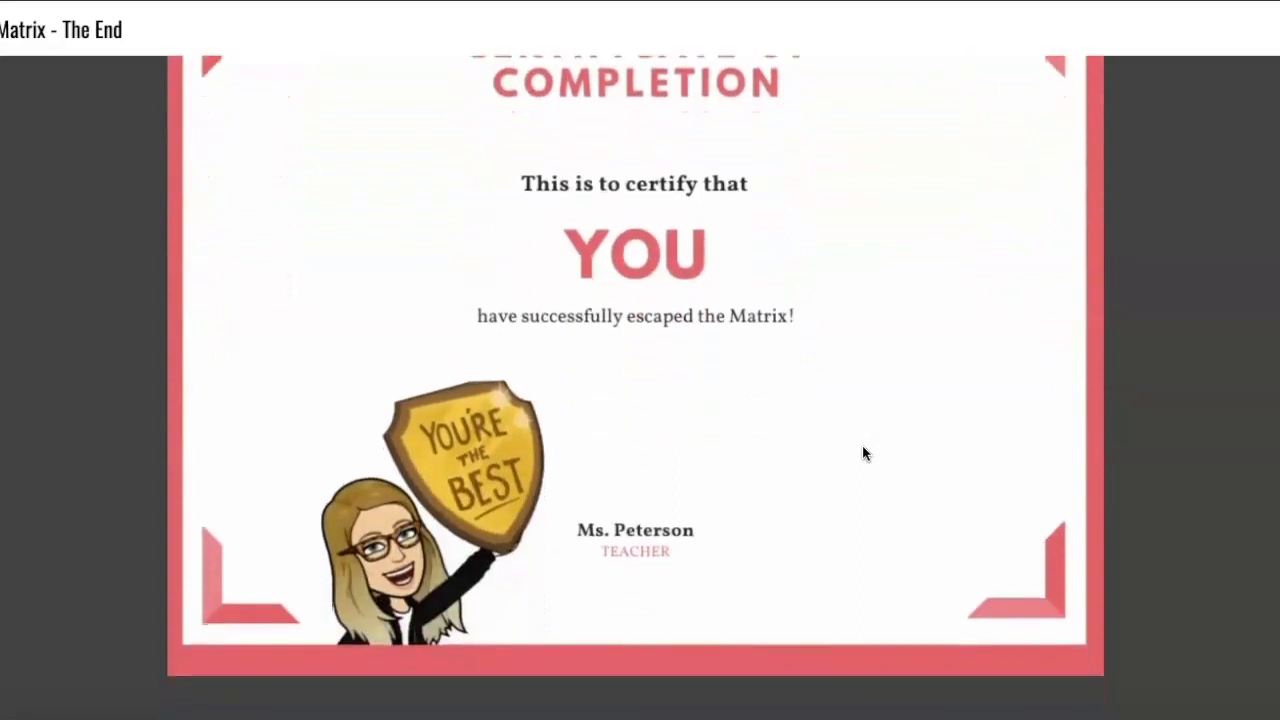
scroll(882, 492, up, 1)
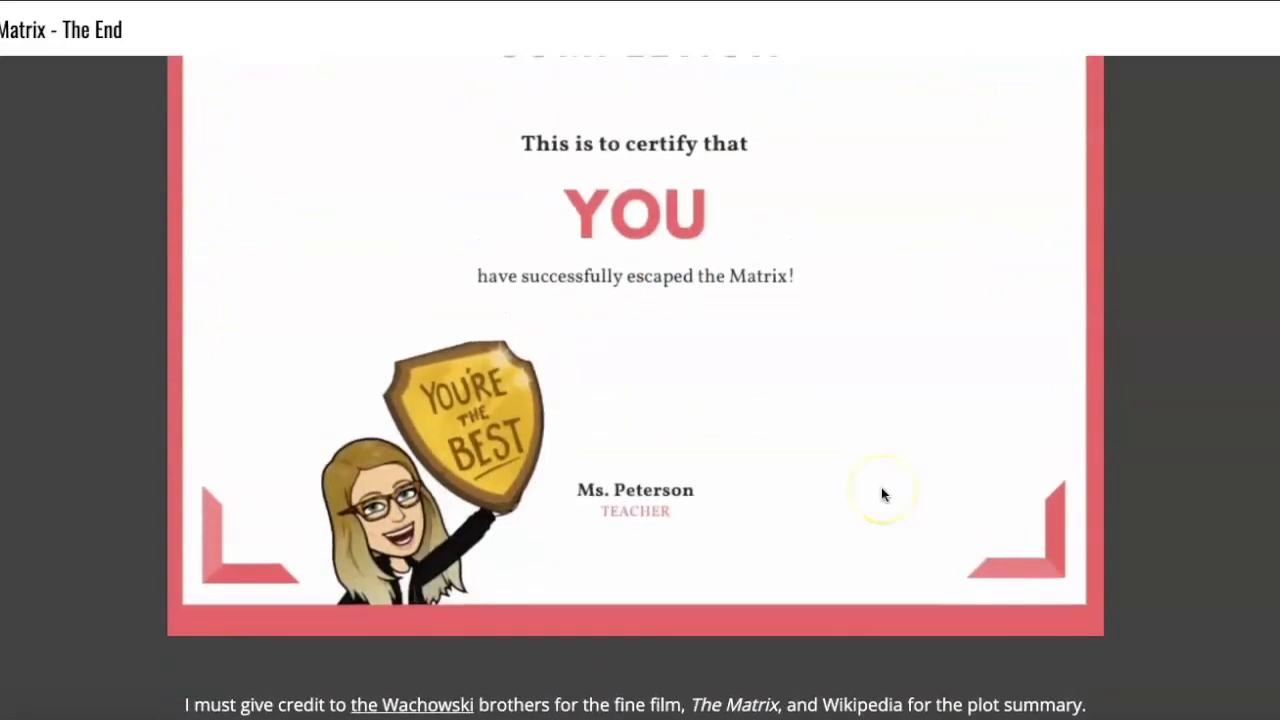
scroll(882, 492, up, 2)
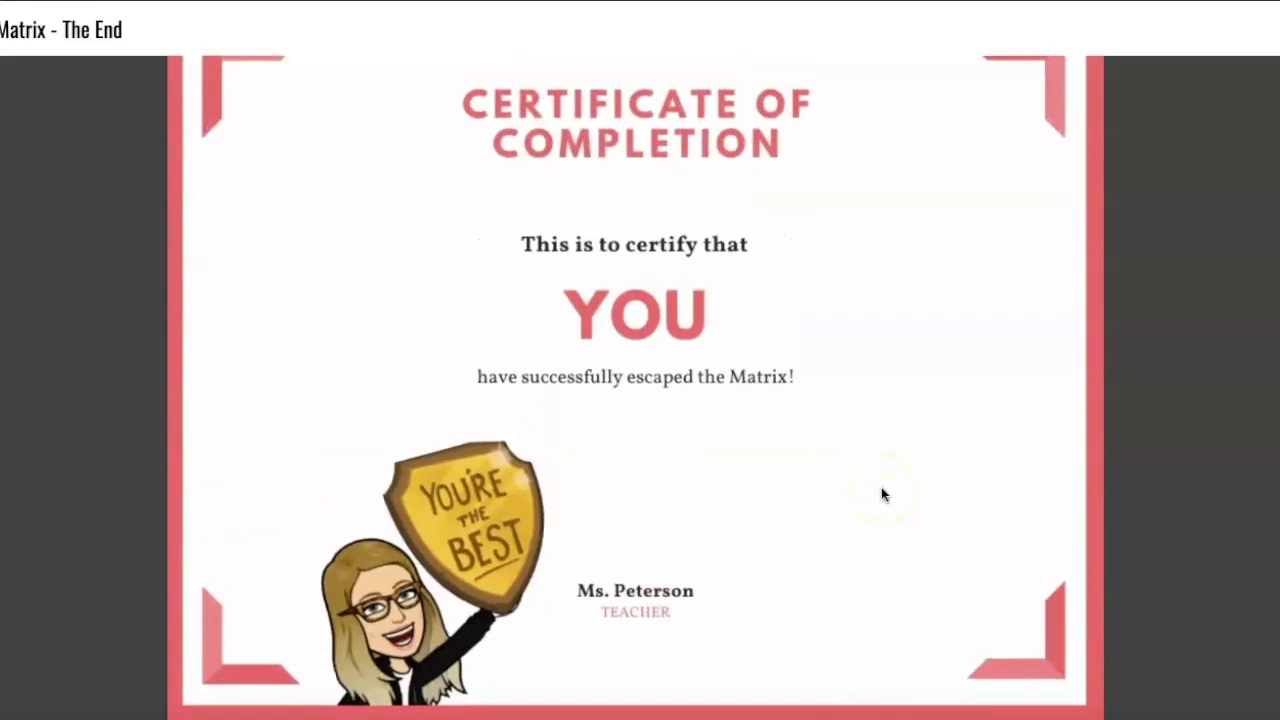
scroll(881, 493, up, 1)
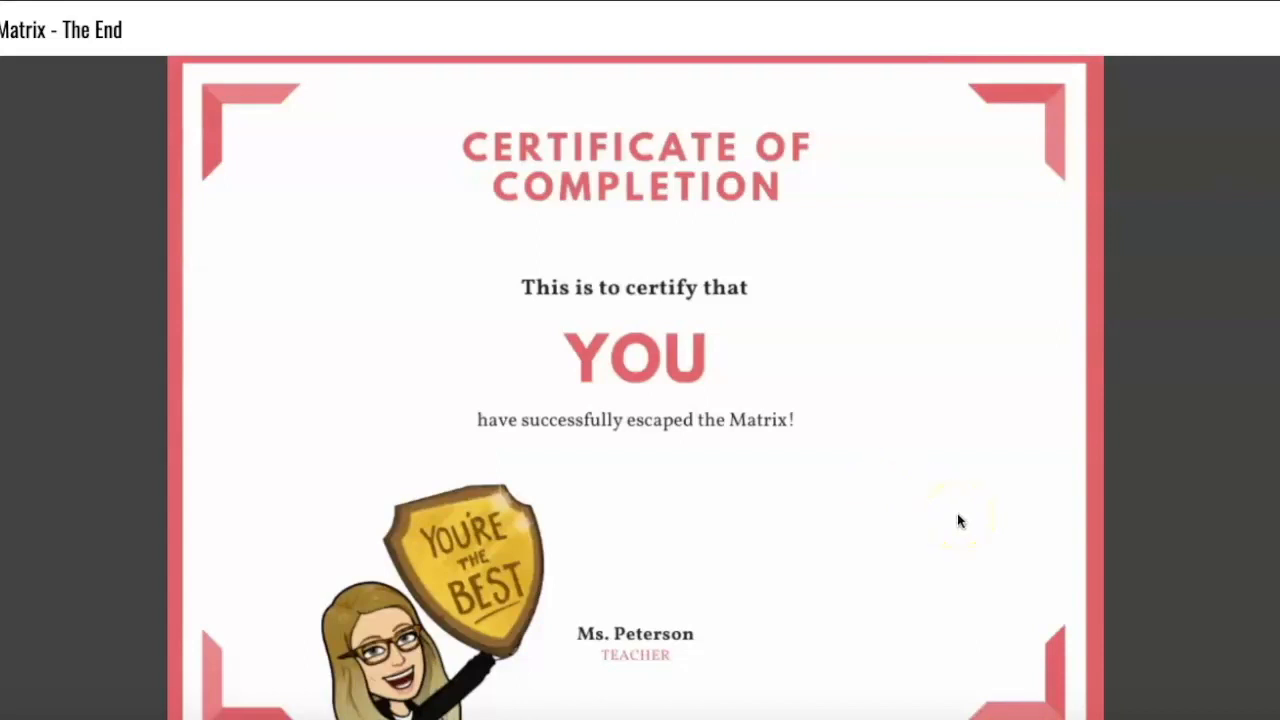
scroll(957, 513, down, 2)
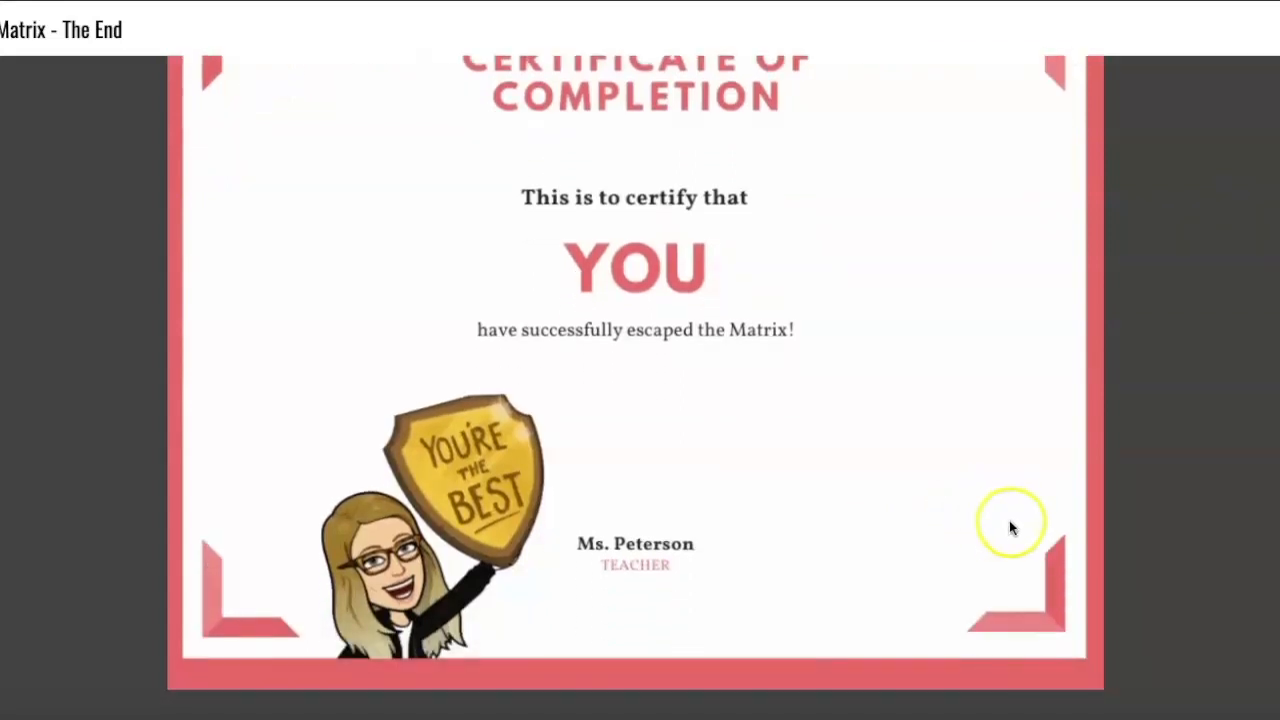
scroll(1009, 526, down, 1)
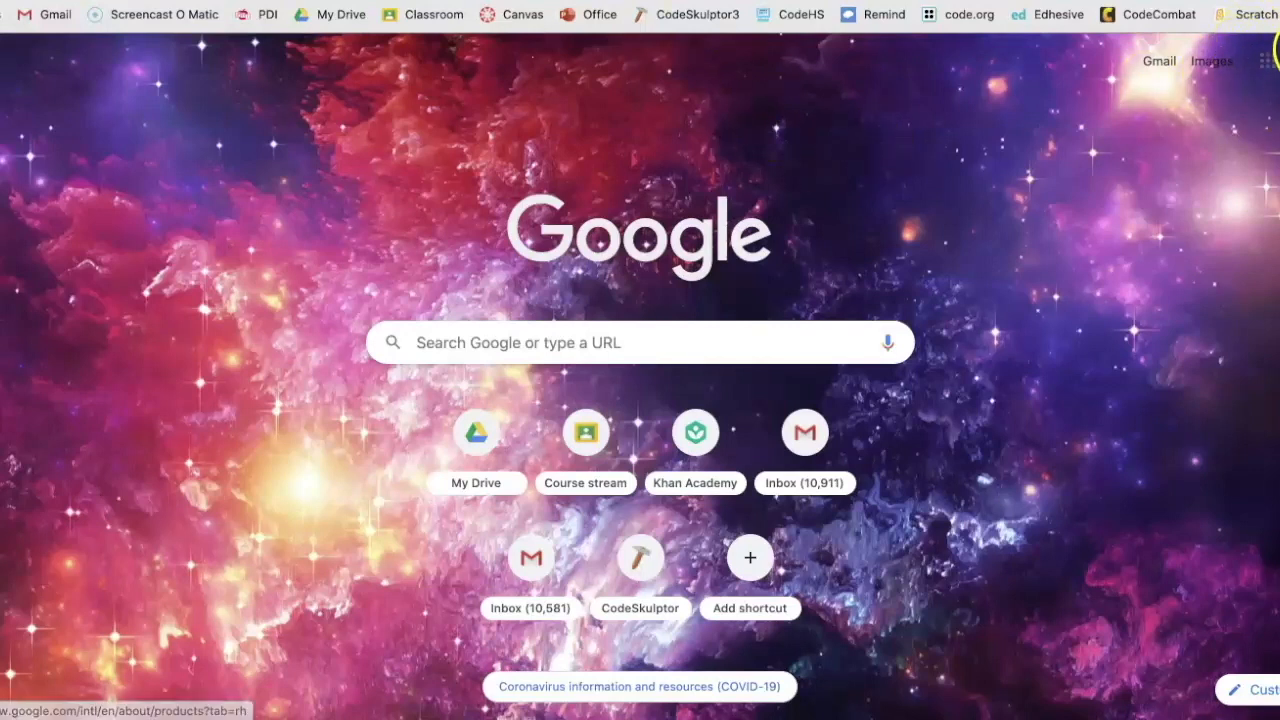
Open Google Sites, switch from classic to new Google Sites and create a blank site.
click(1266, 61)
click(1076, 442)
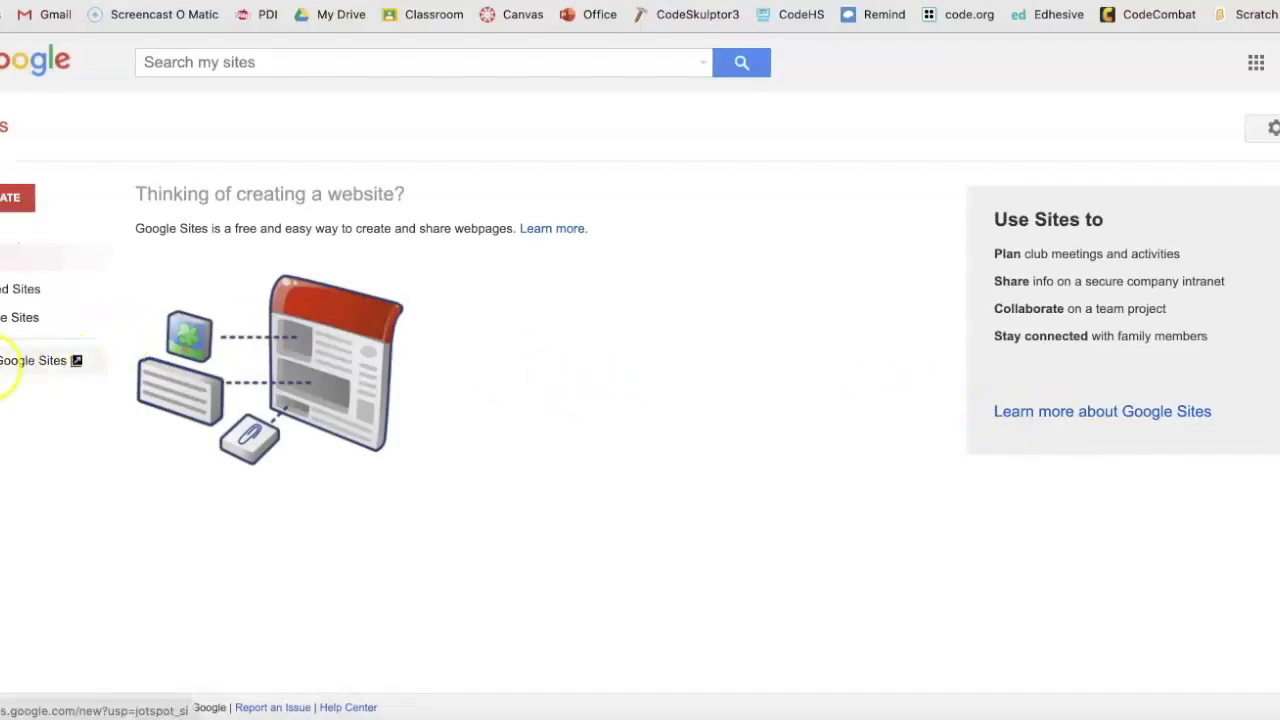
click(45, 360)
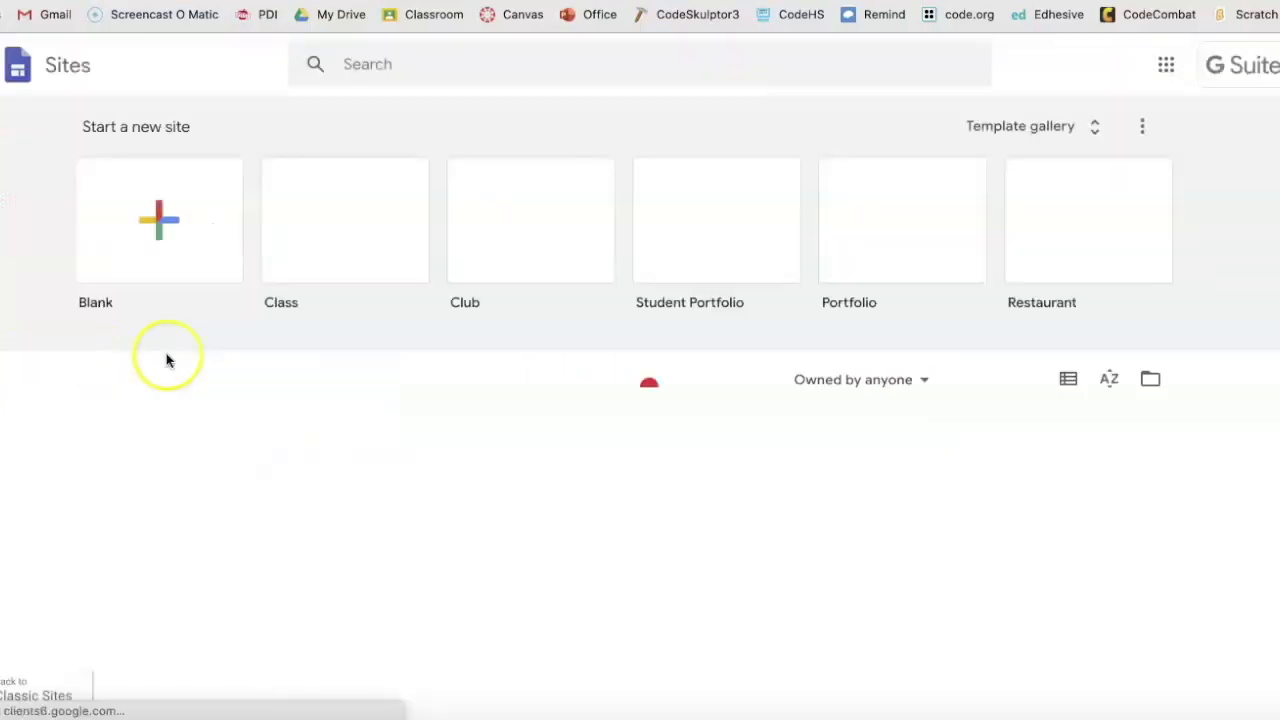
click(169, 216)
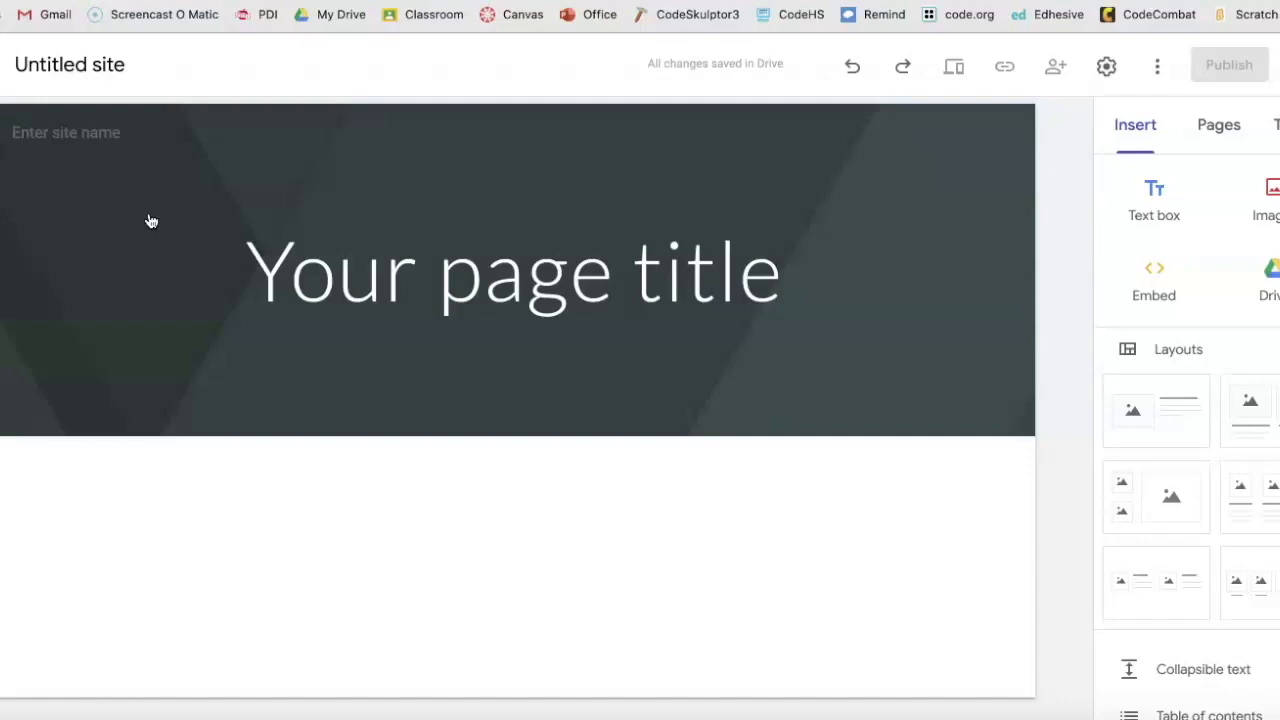
Replace the page title with "Escape the Room - Matrix Edition!" and widen its text box to fit on two lines.
click(388, 273)
triple_click(393, 272)
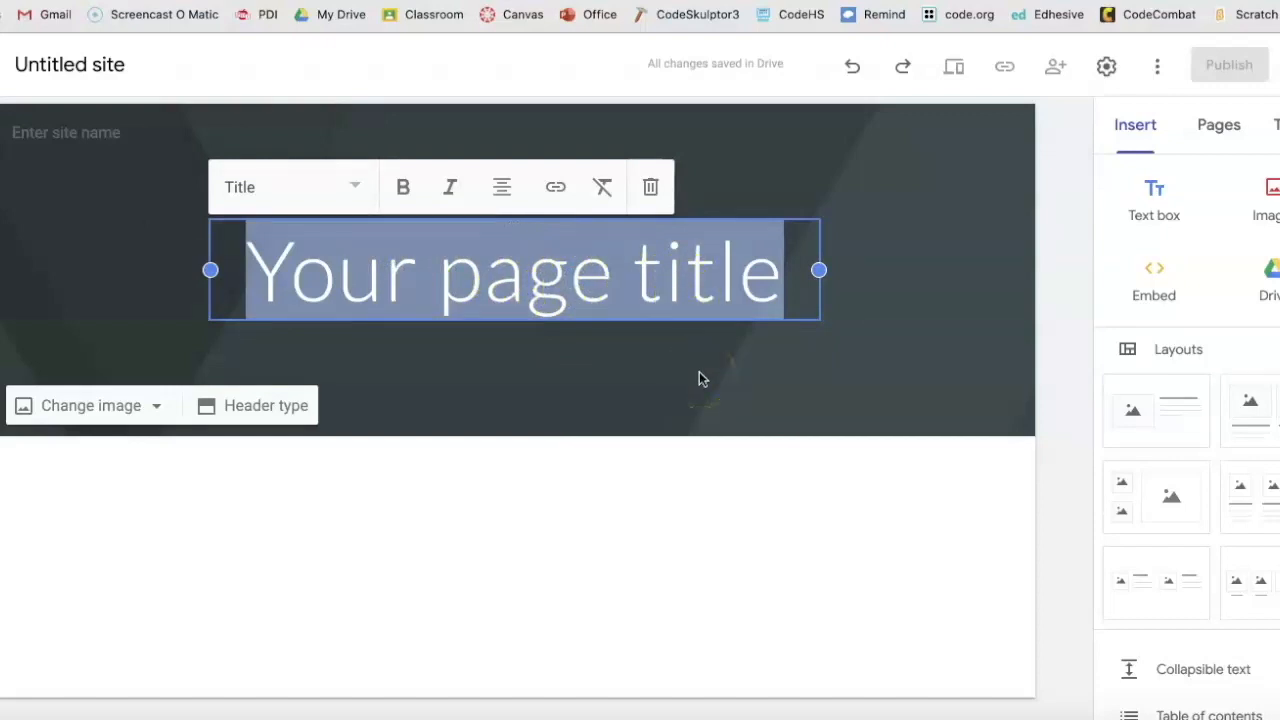
text(Escape the Room - Matrix Edition!)
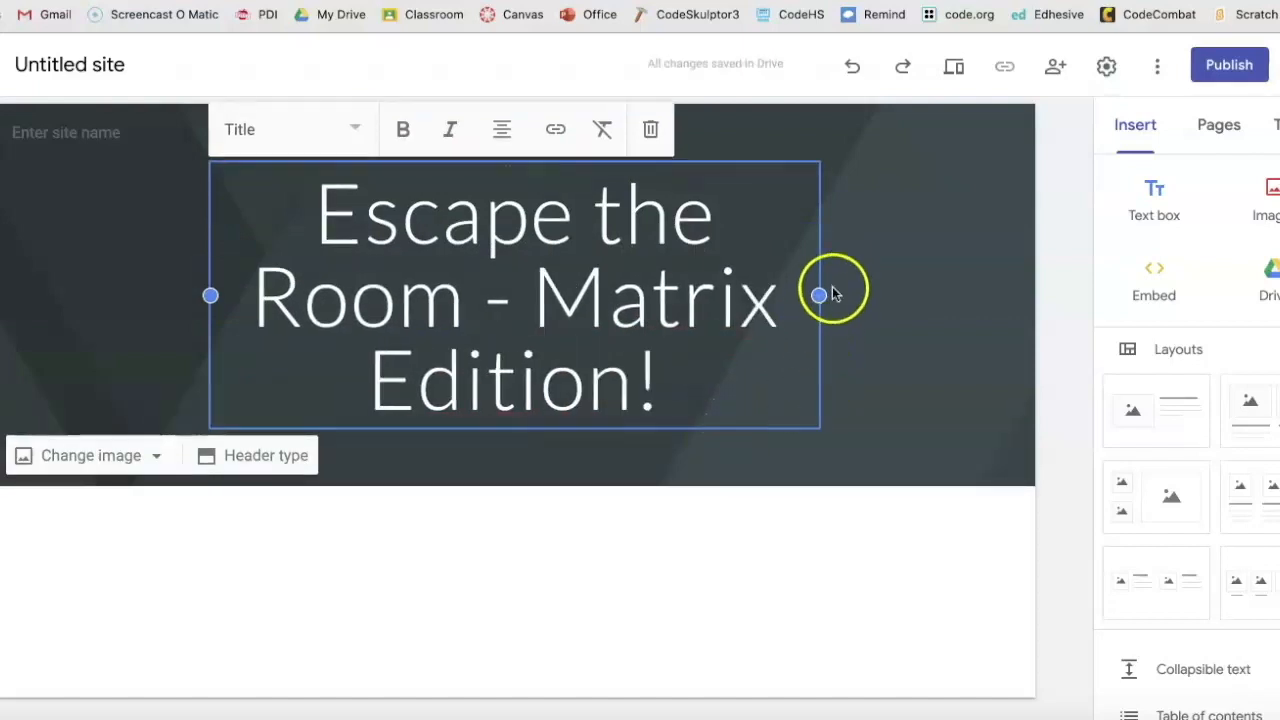
drag(833, 290, 935, 286)
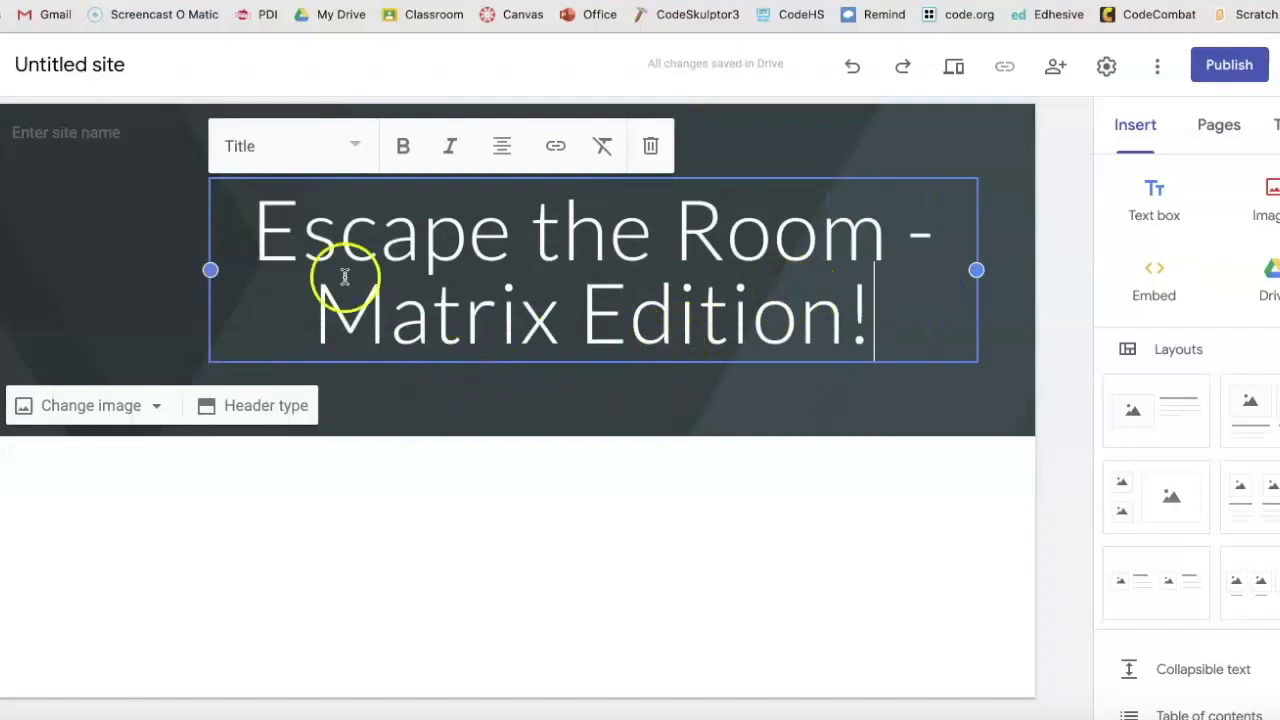
Apply centre alignment to the page title text.
click(185, 202)
click(256, 213)
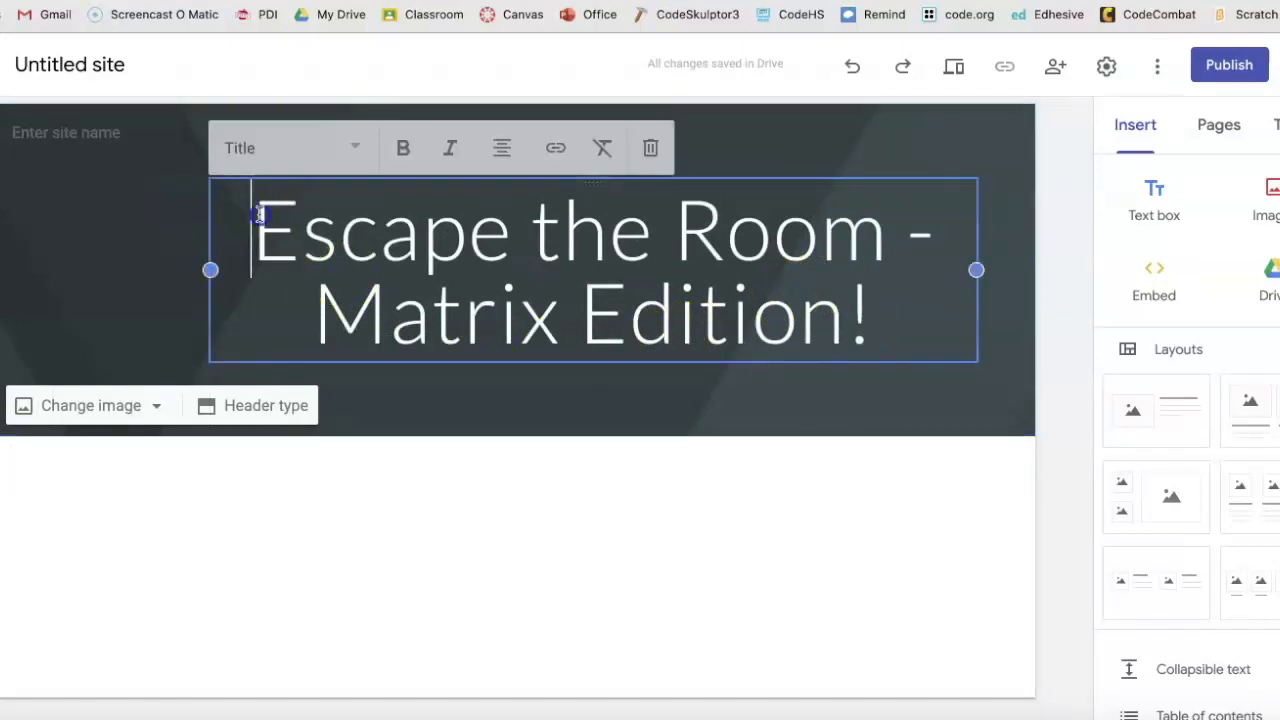
click(497, 149)
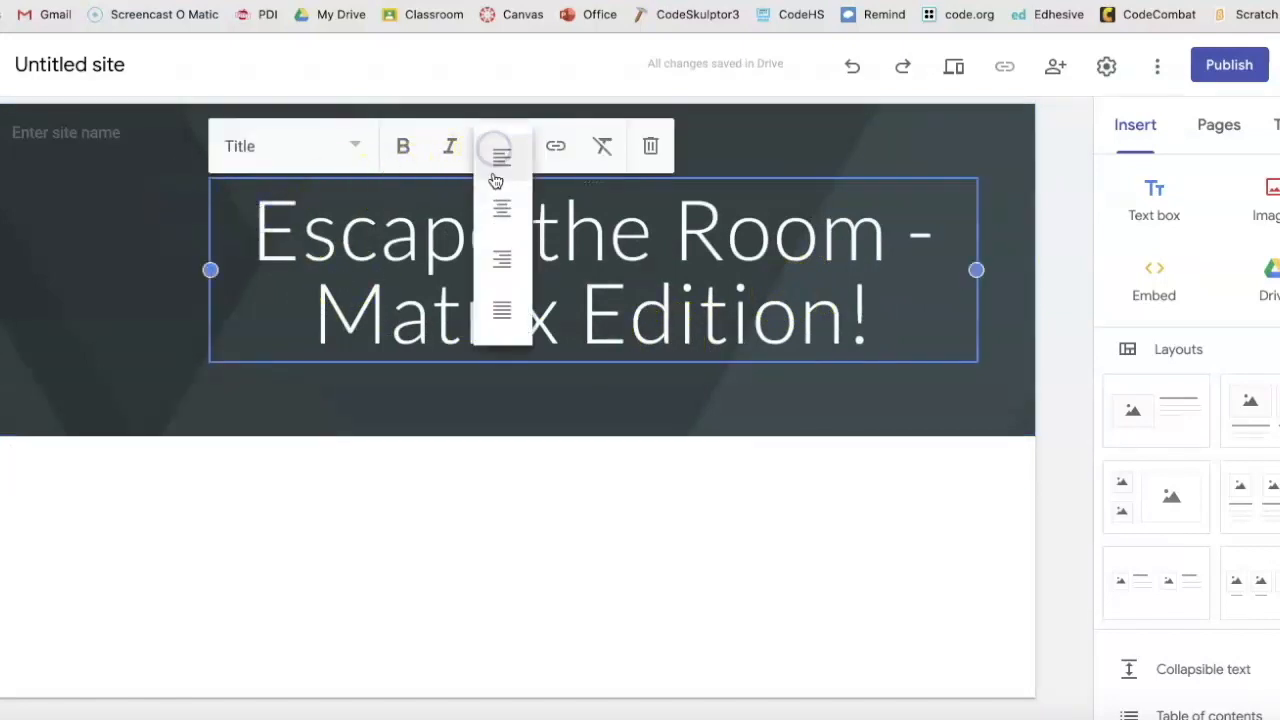
click(500, 211)
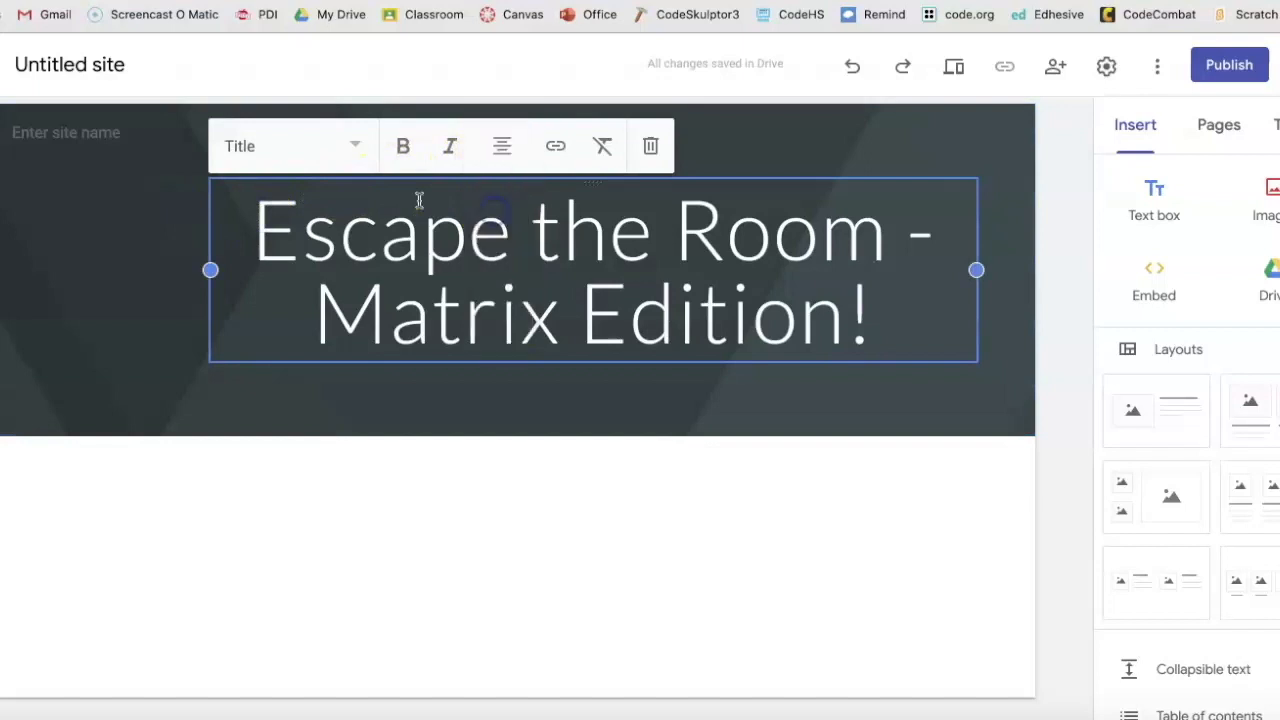
Move the title text box to the horizontal middle of the header banner.
click(137, 181)
click(200, 199)
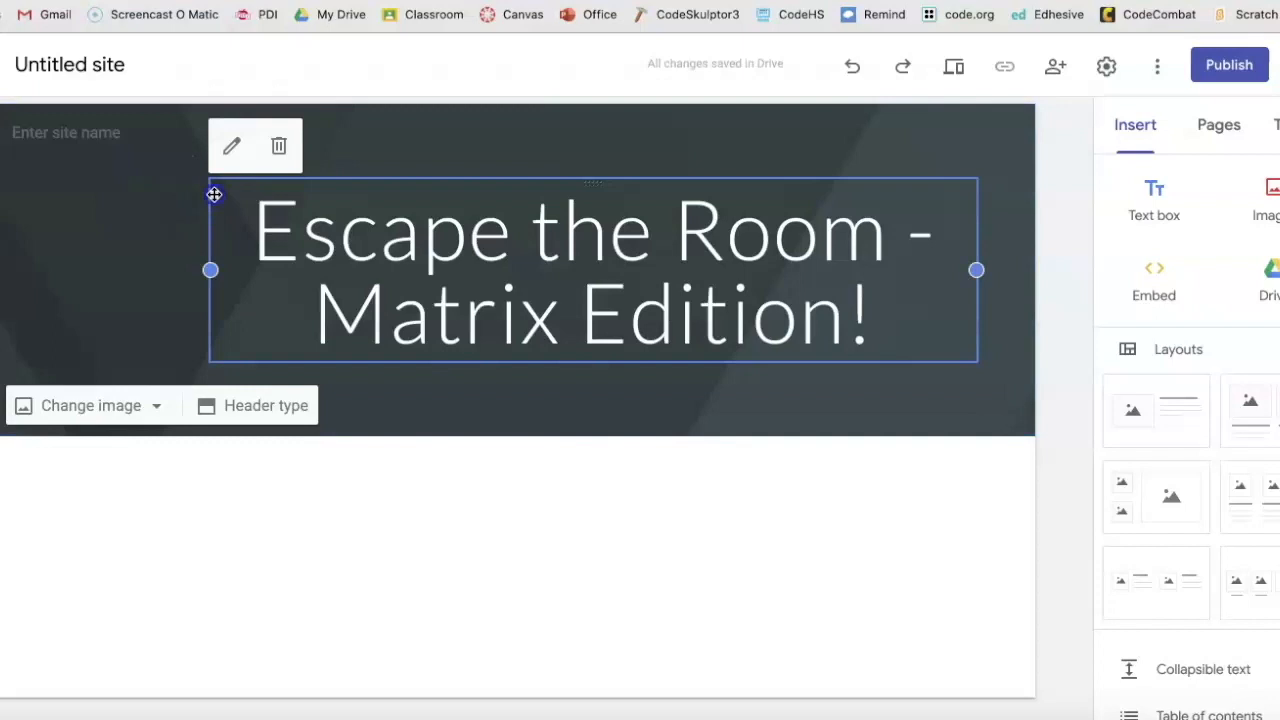
drag(210, 197, 194, 191)
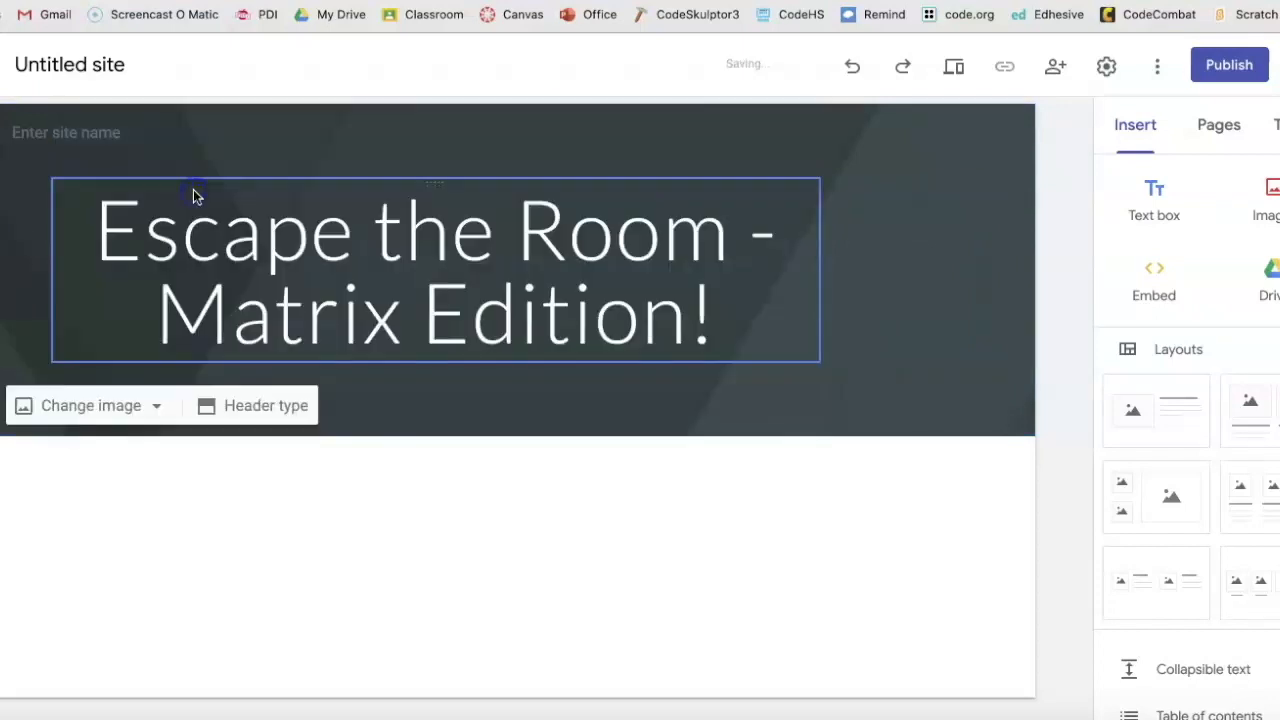
click(130, 194)
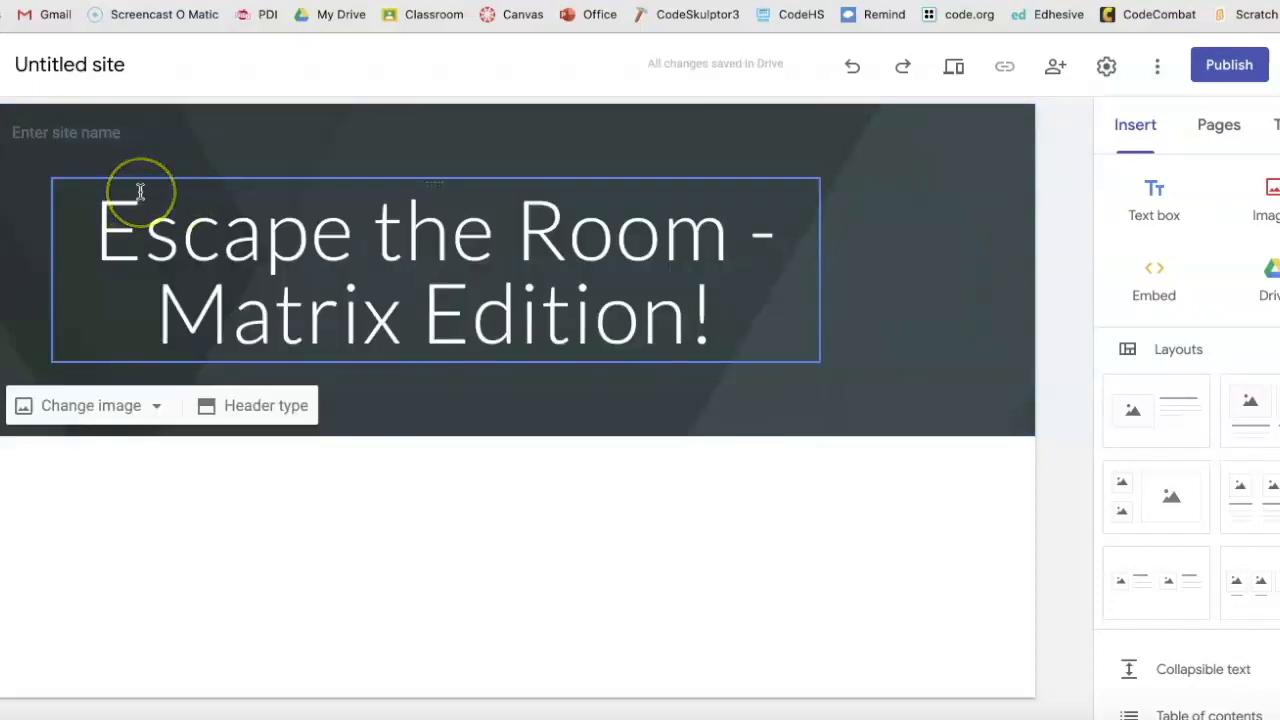
click(795, 203)
drag(817, 214, 533, 190)
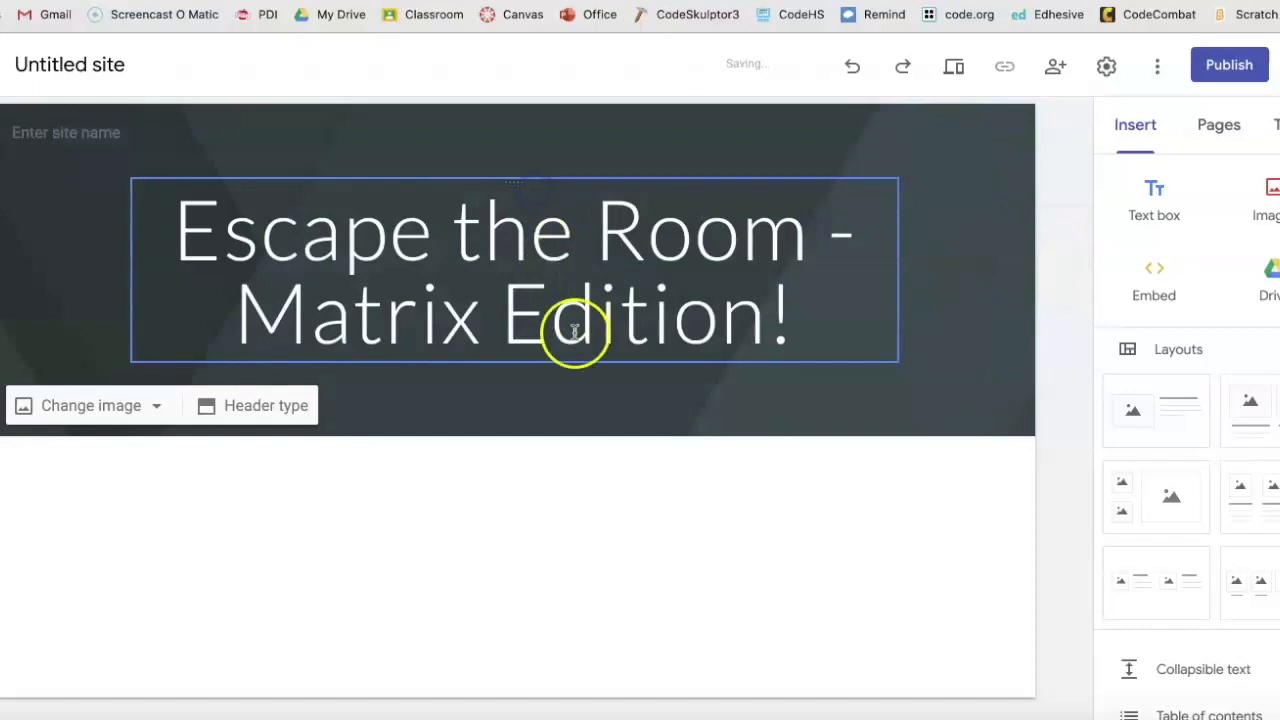
Rename the untitled site as "Escape the Room - Matrix Edition!".
click(103, 64)
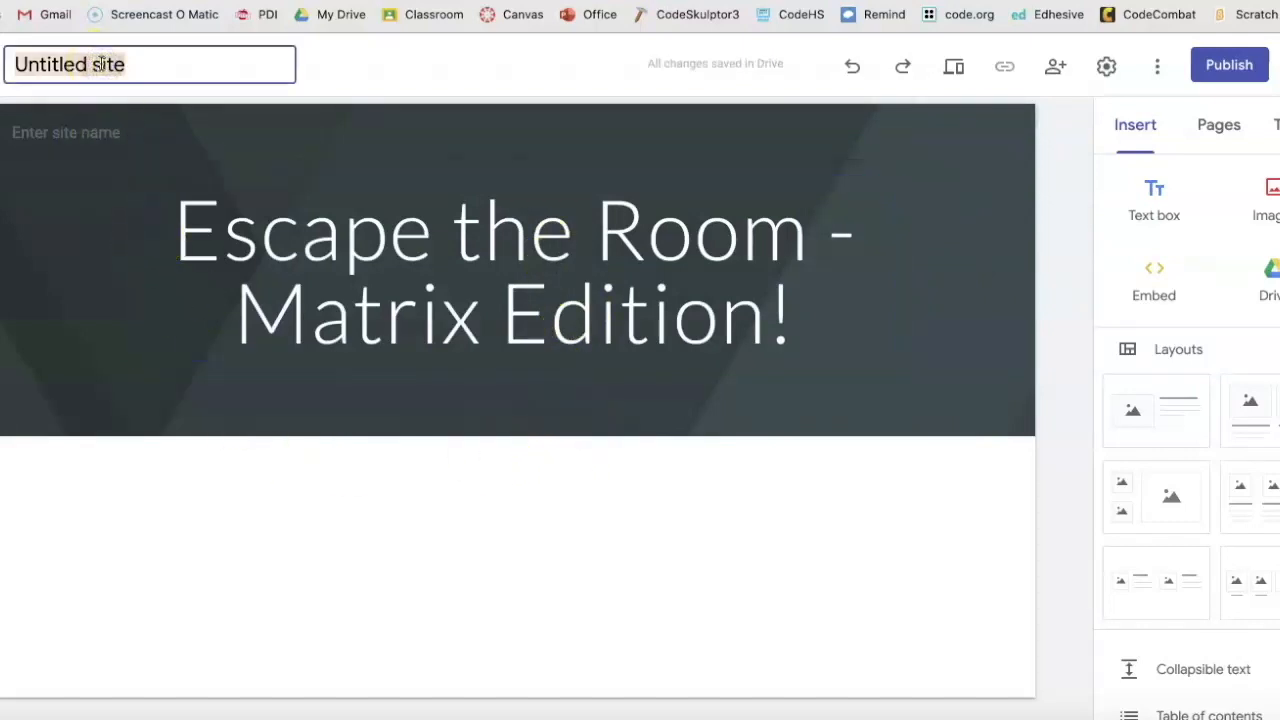
text(Escape the Room )
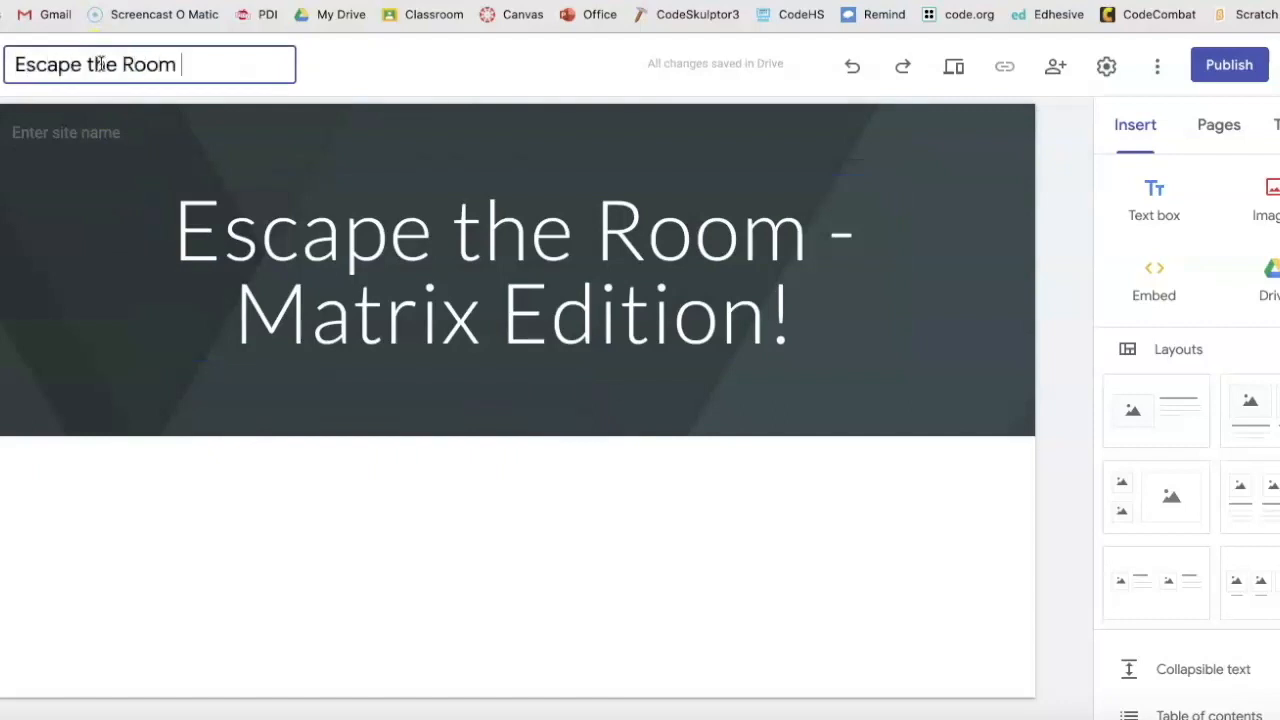
text(- Matrix Edition!)
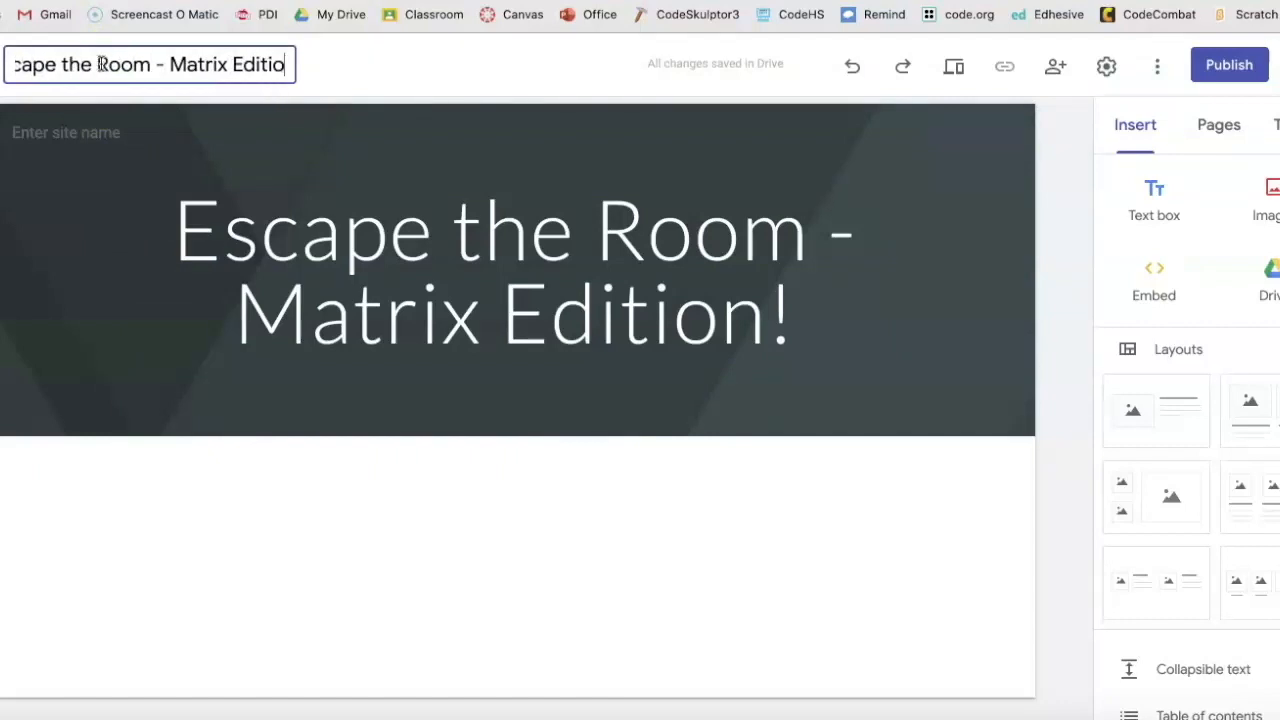
click(127, 275)
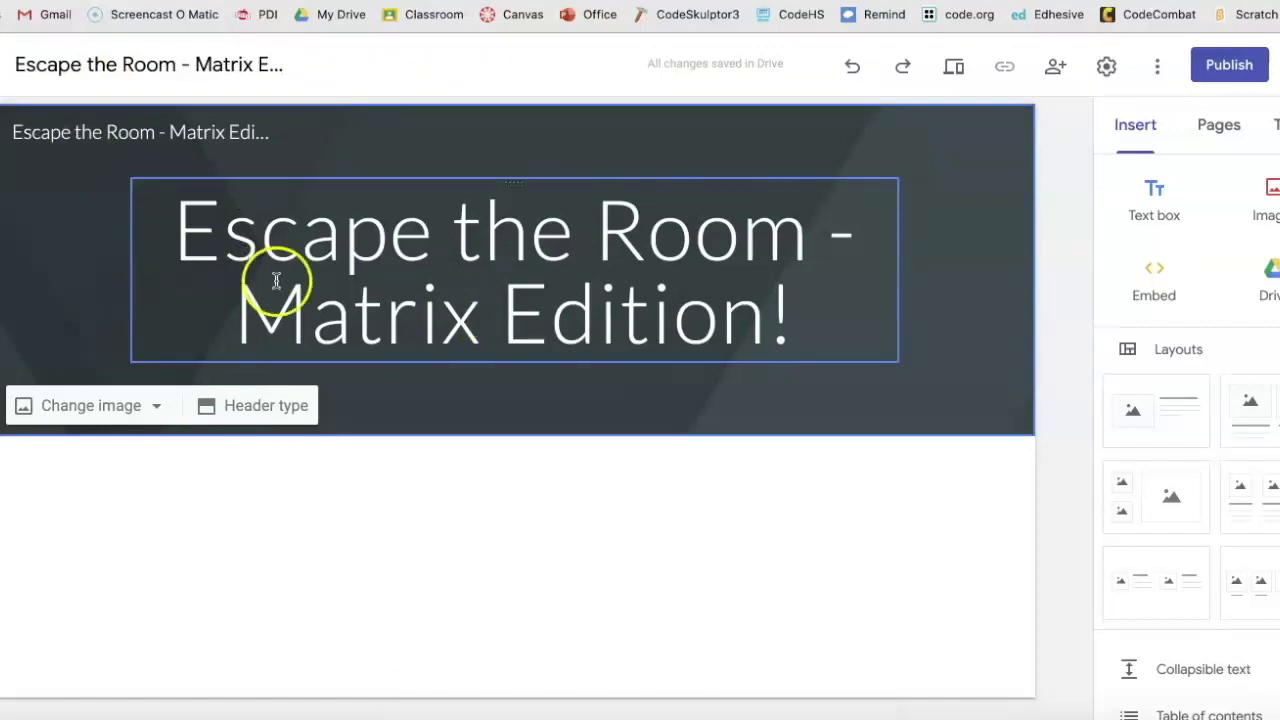
Replace the header banner image with the dark green falling-code picture from a Google image search for "the matrix".
click(229, 408)
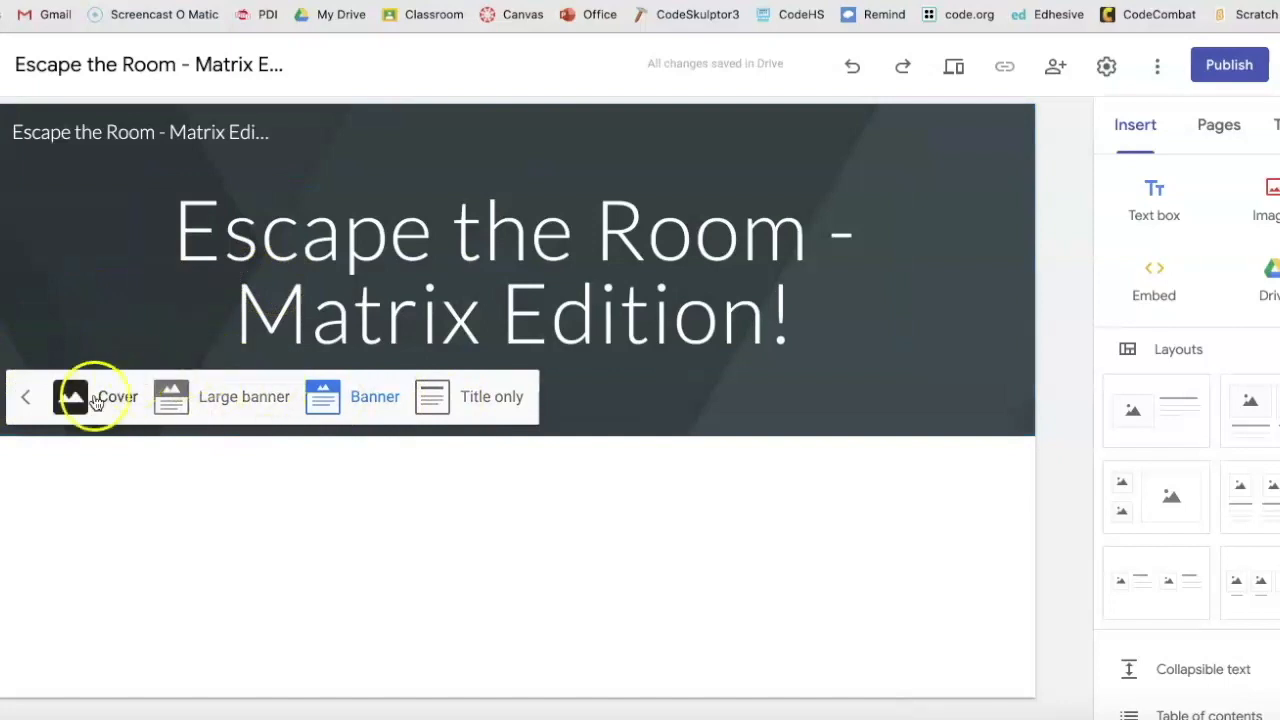
click(24, 399)
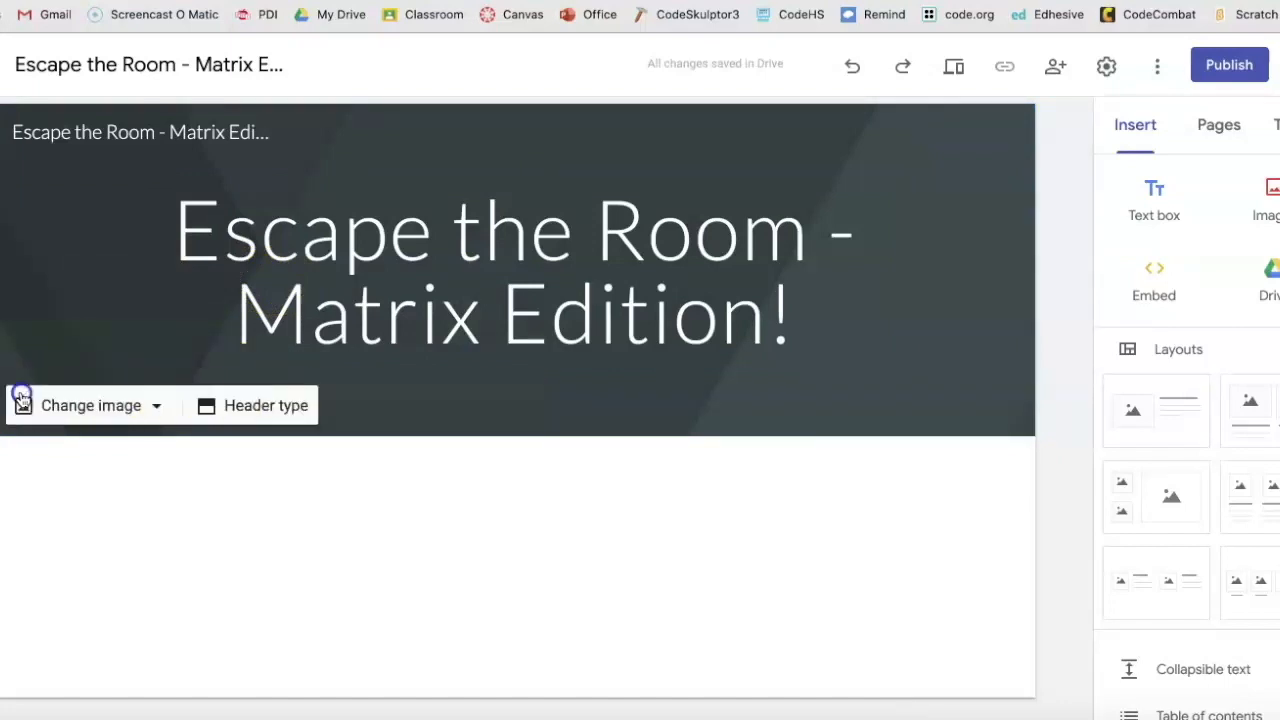
click(85, 408)
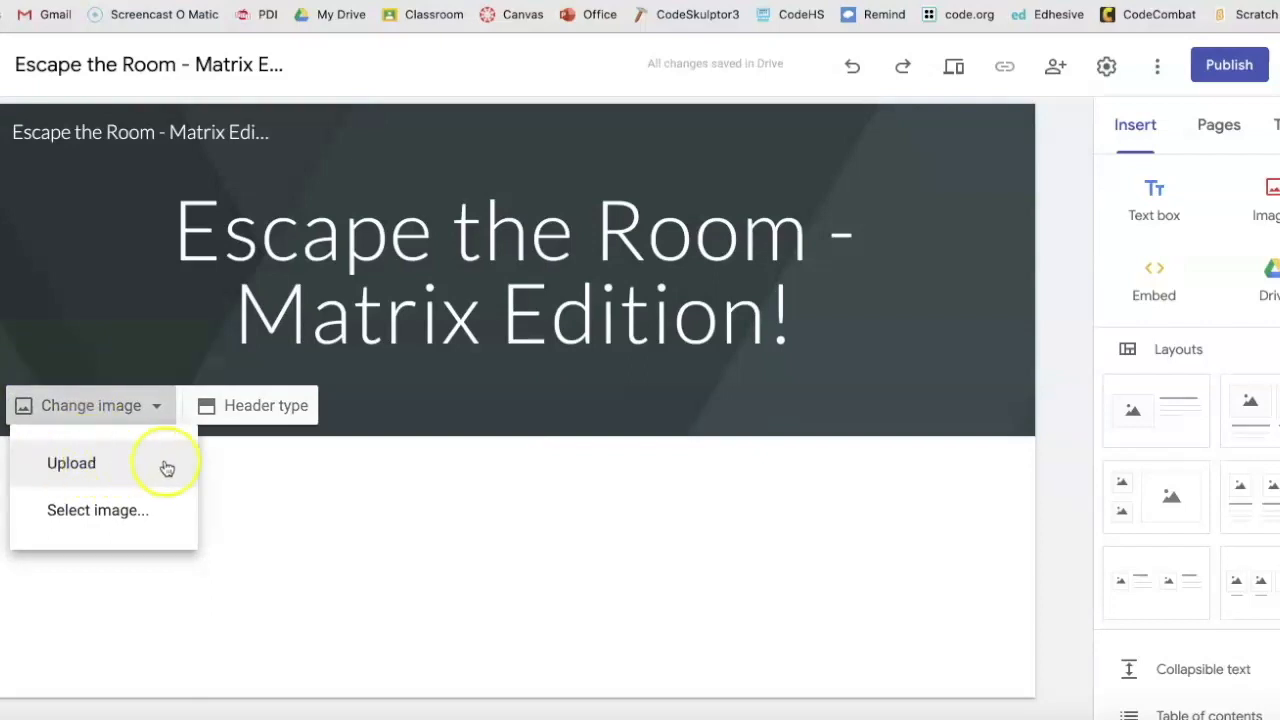
click(80, 514)
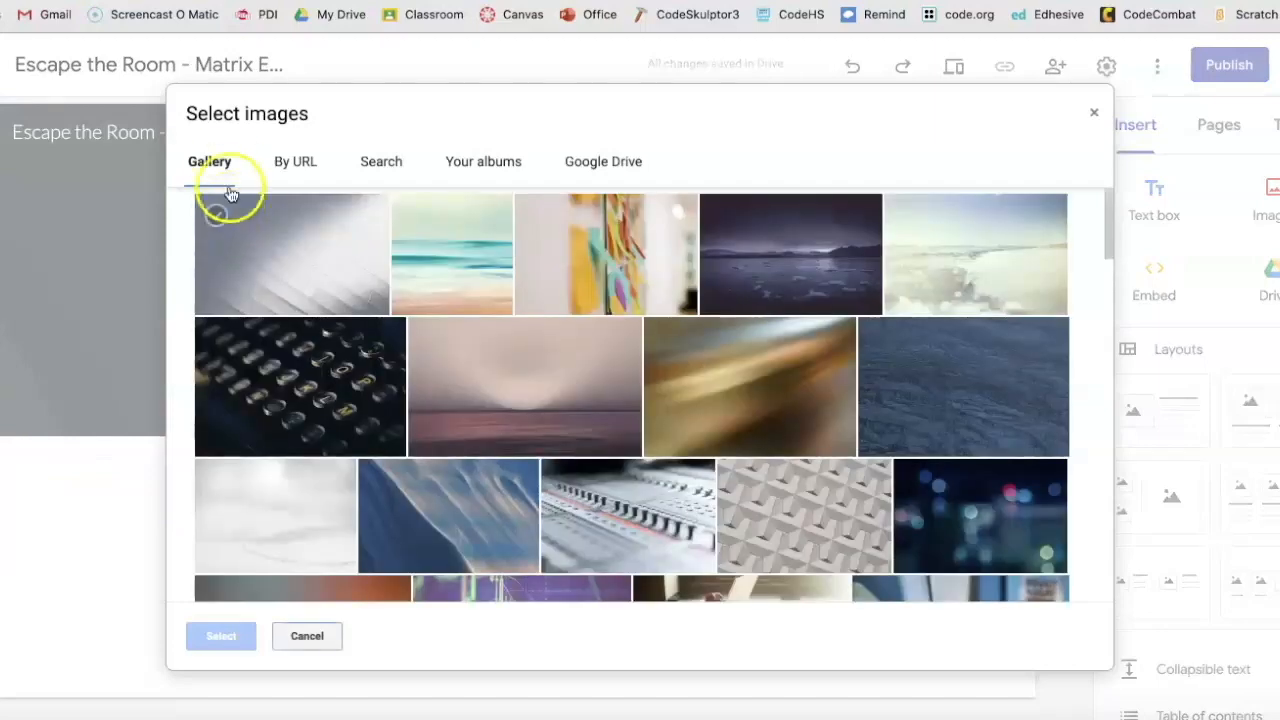
click(379, 175)
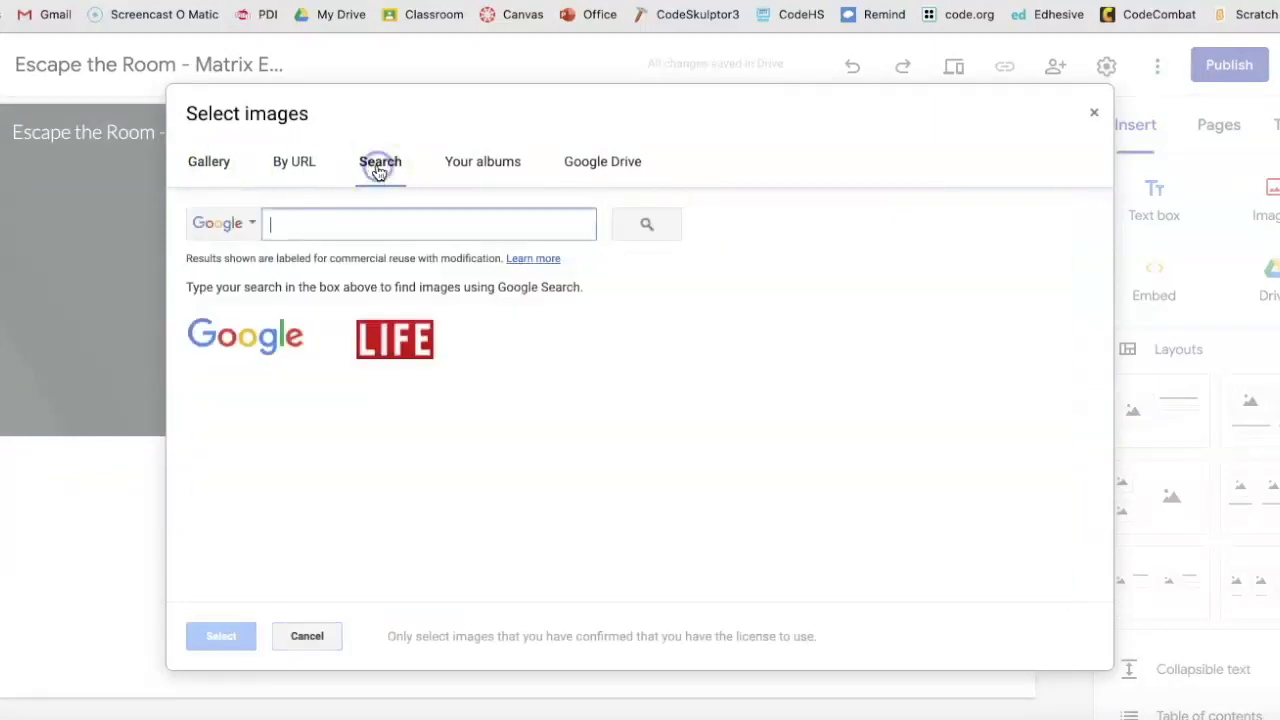
text(the matrix)
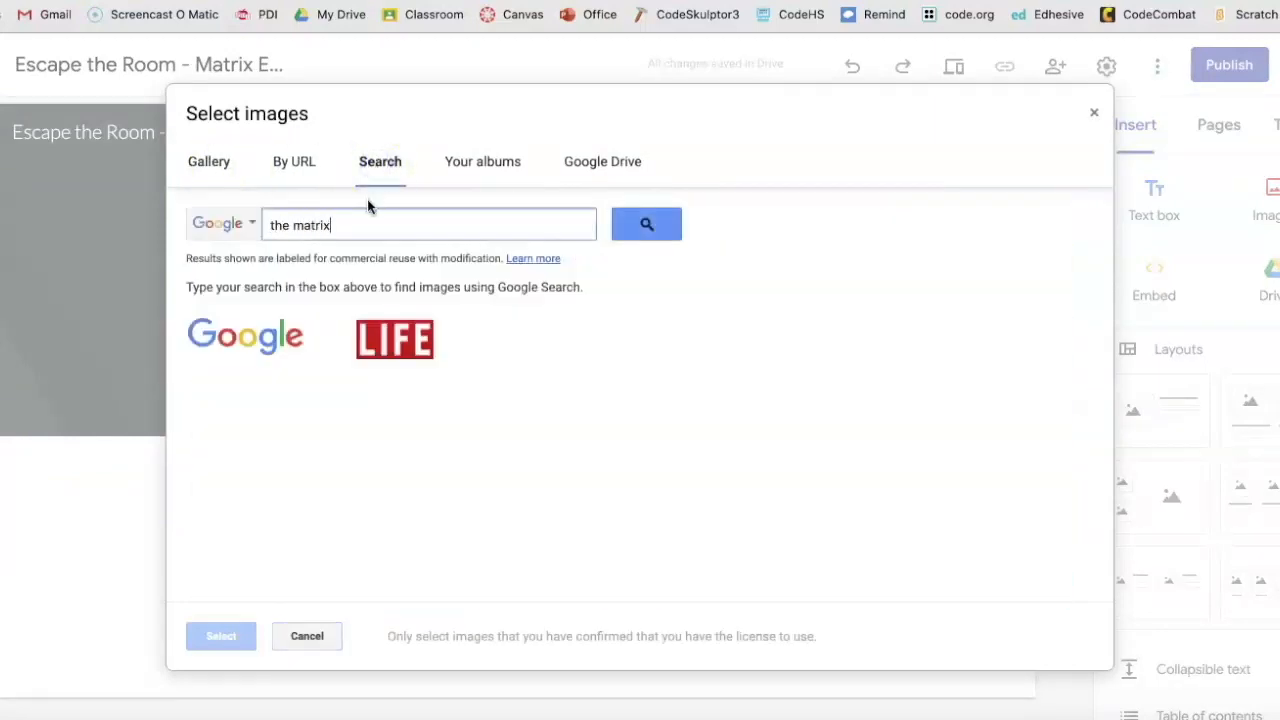
key(Return)
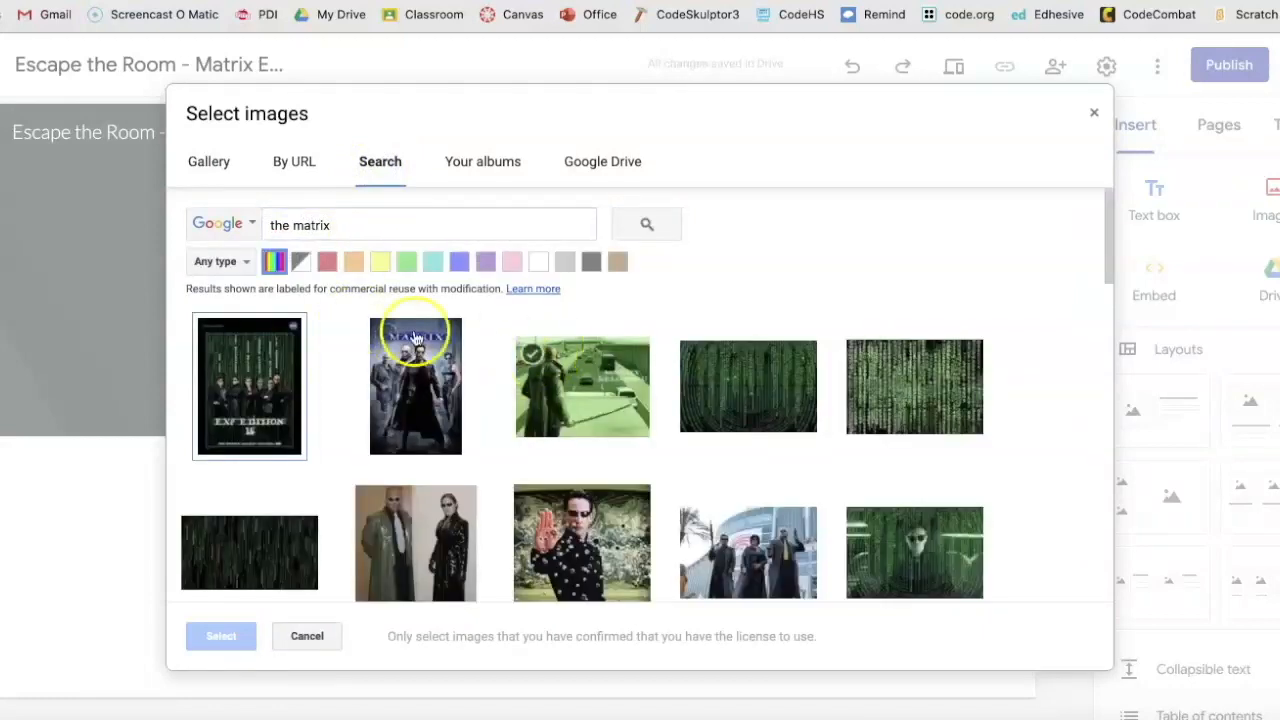
click(268, 556)
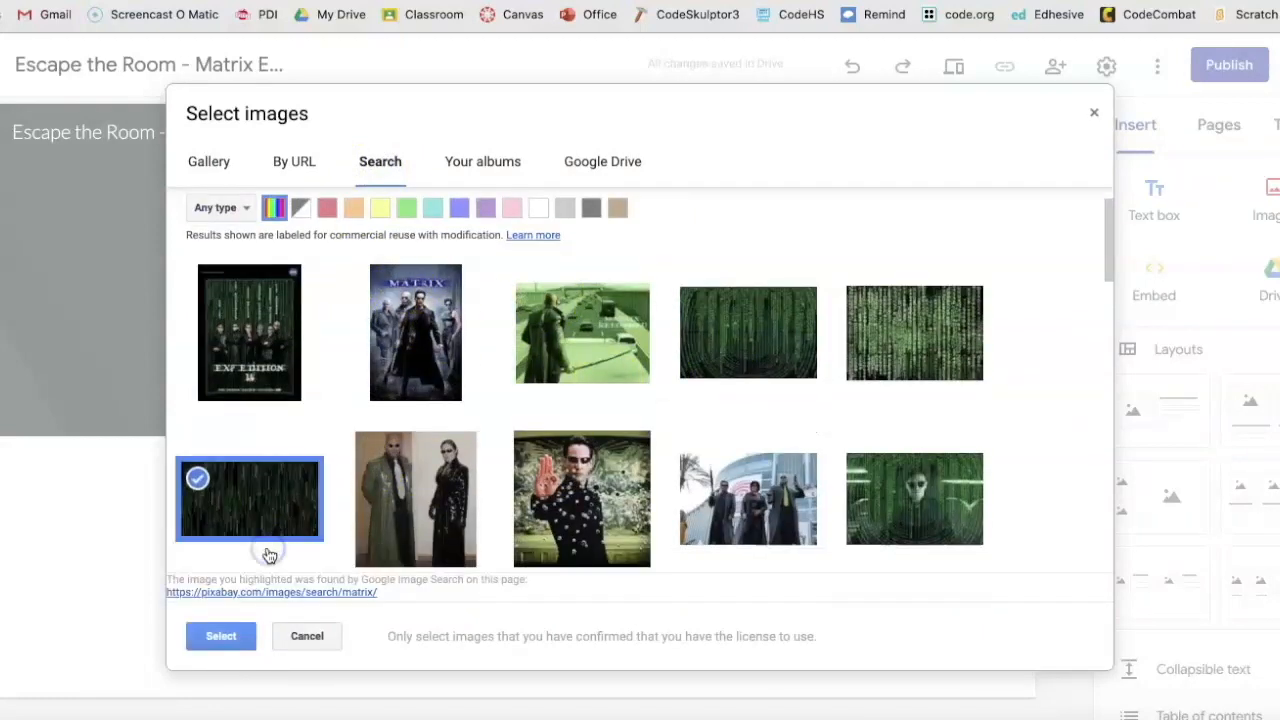
click(222, 636)
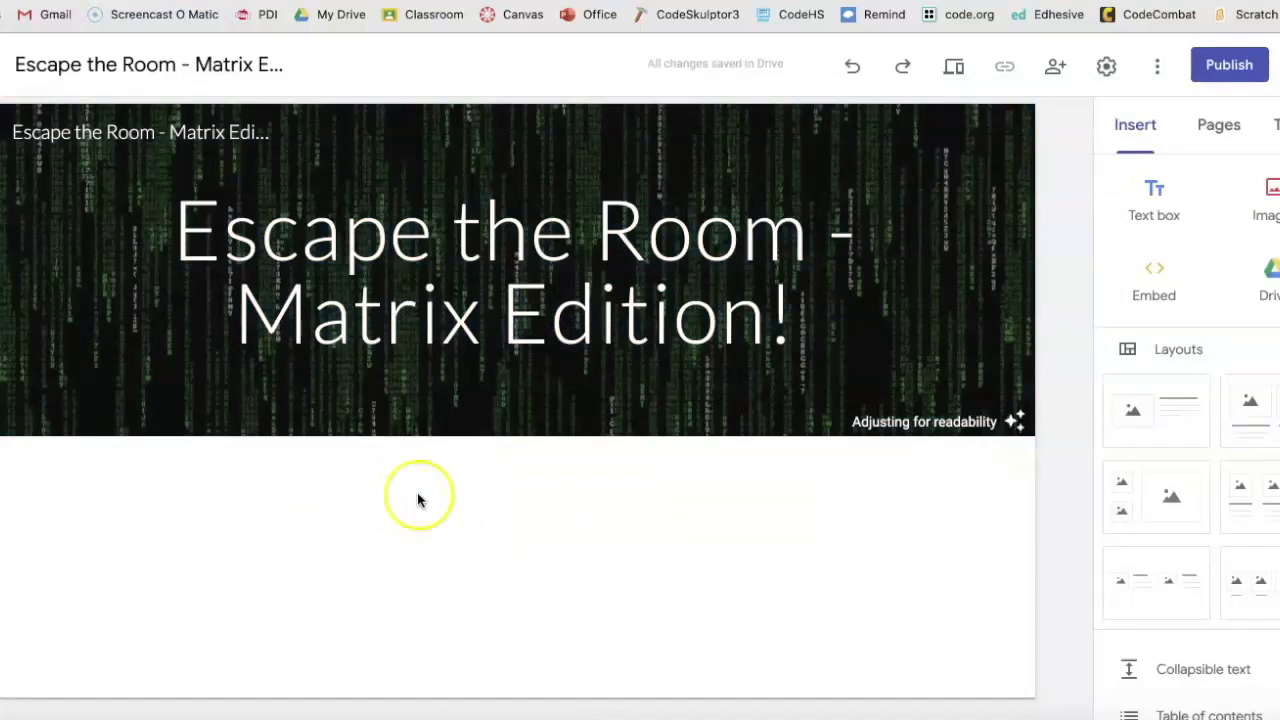
Apply the Impression theme to the site.
click(1262, 140)
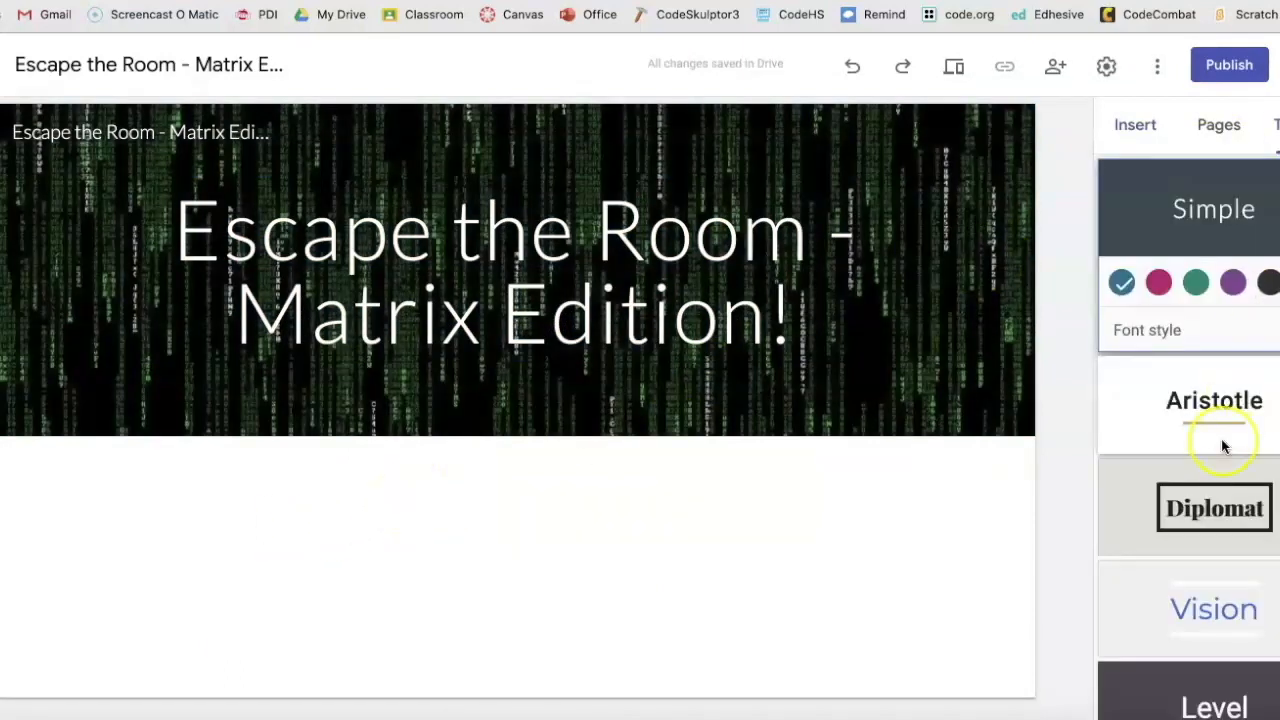
scroll(1226, 432, down, 3)
click(1240, 646)
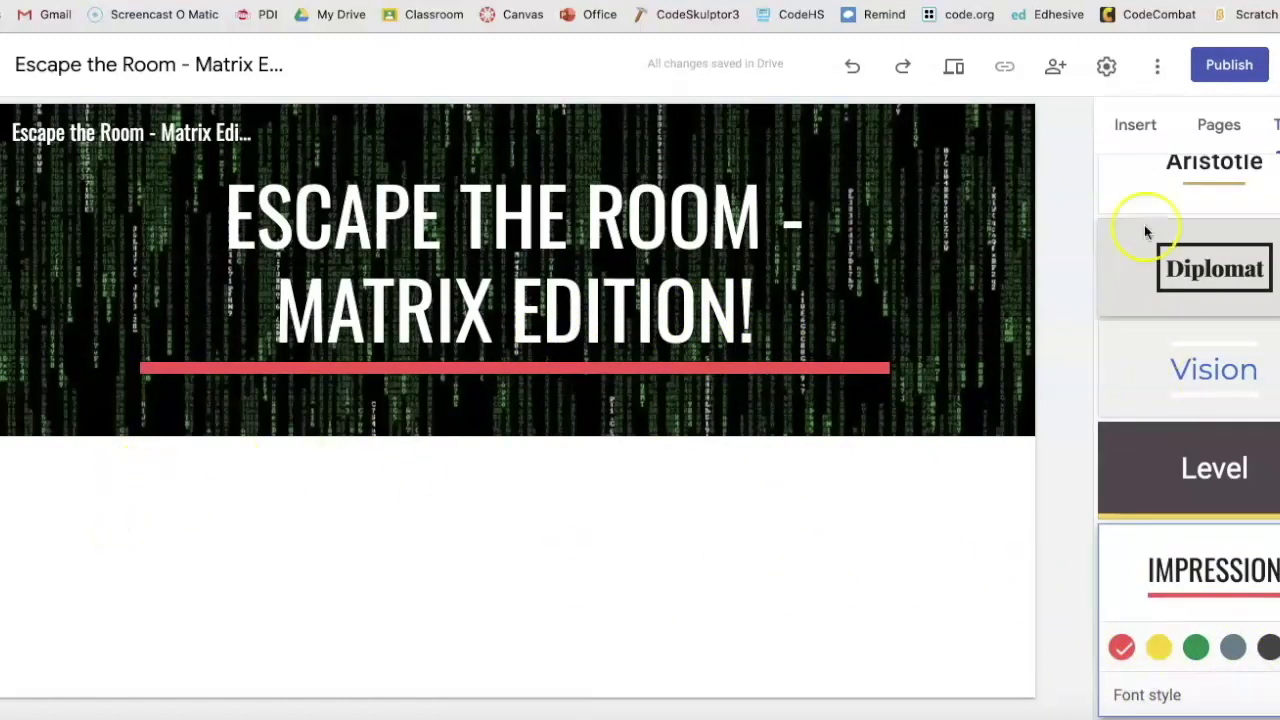
Insert a text box directly below the header banner containing "Escape the Room - the Beginning".
click(1138, 128)
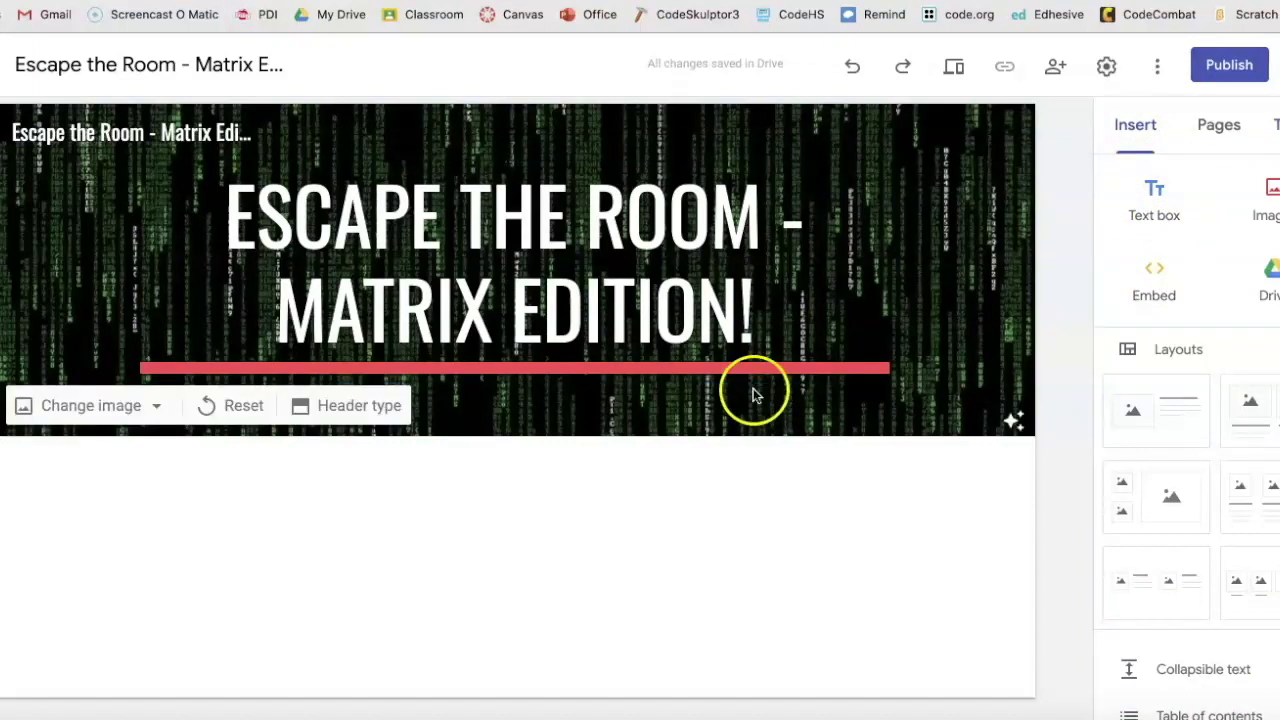
double_click(195, 471)
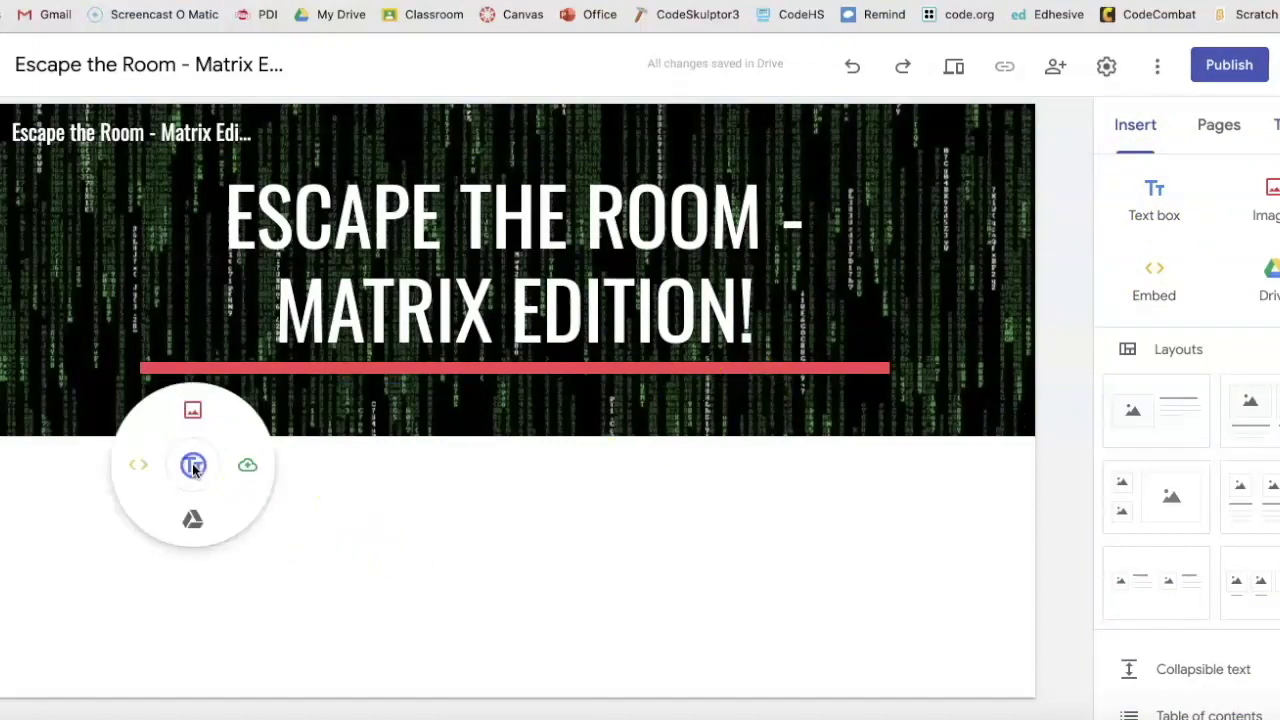
click(193, 467)
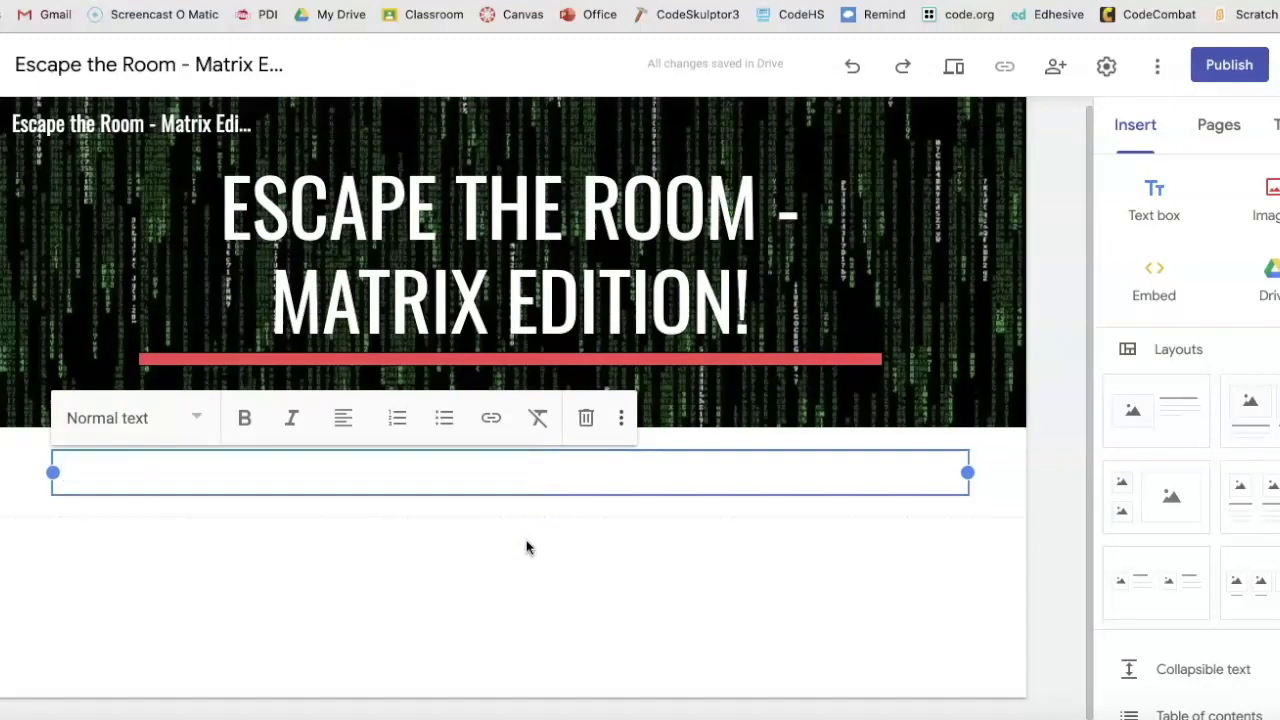
text(Escape the Room - the b)
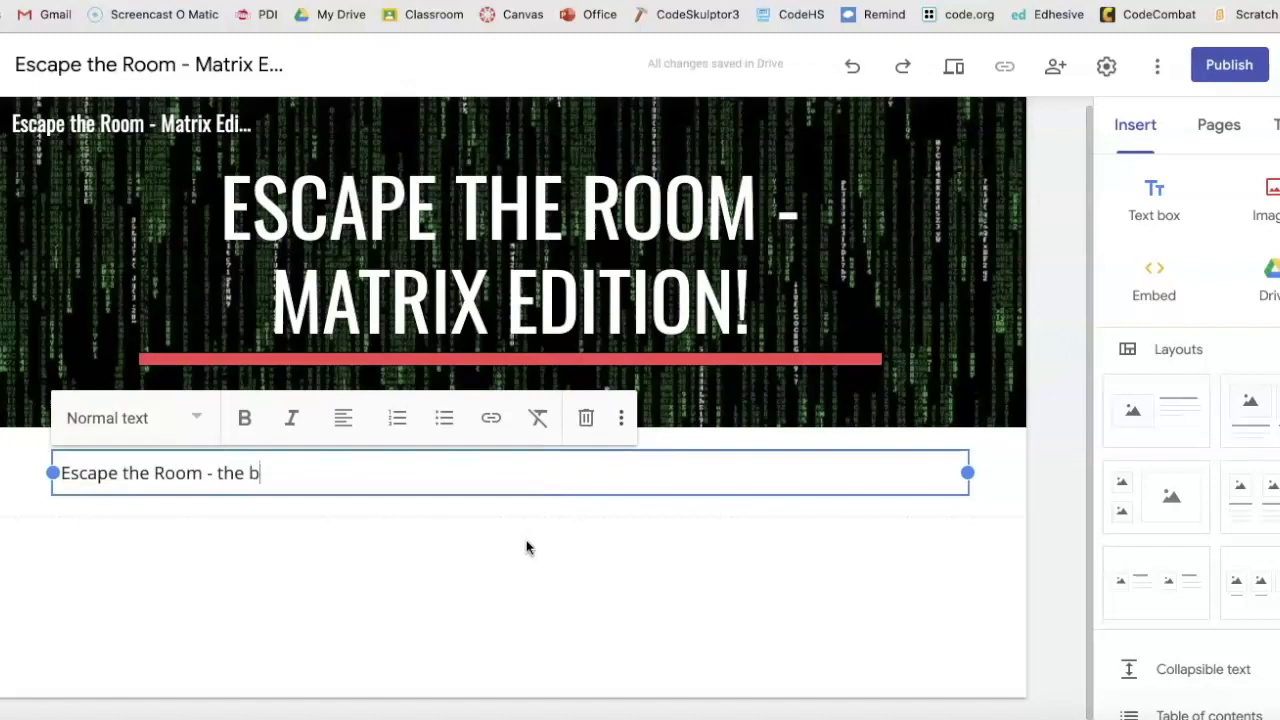
key(BackSpace)
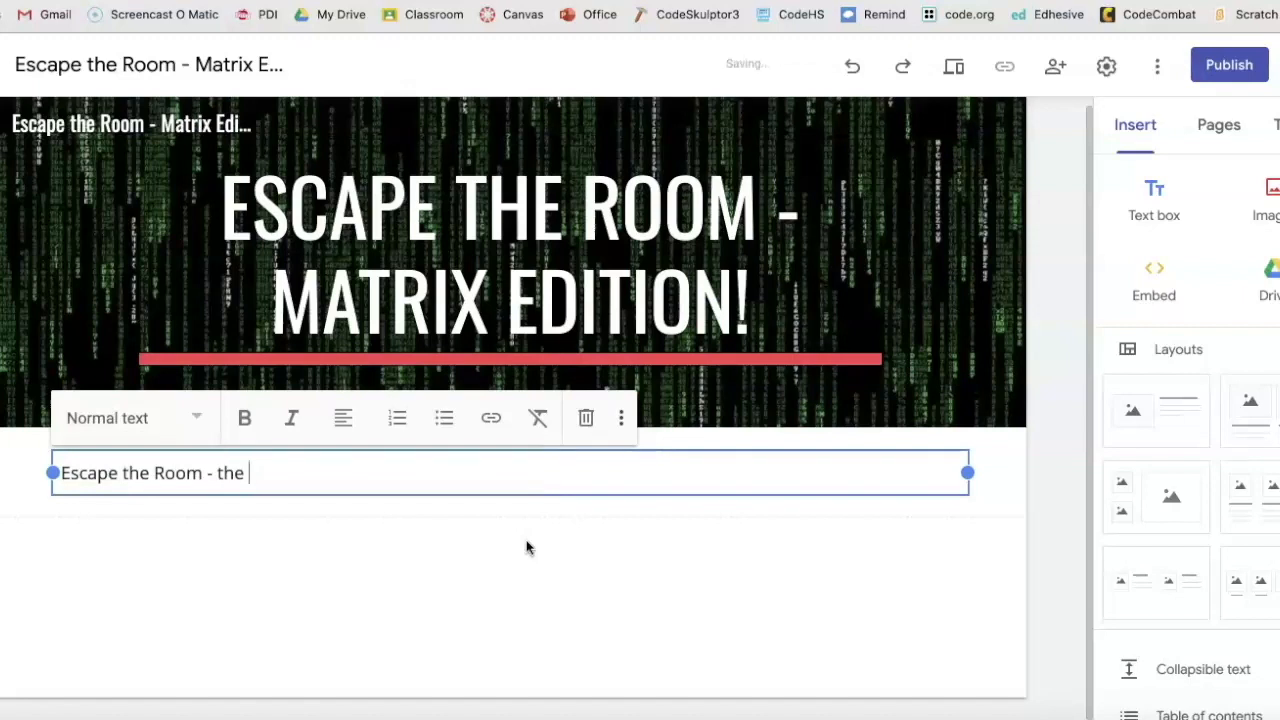
text(Beginning)
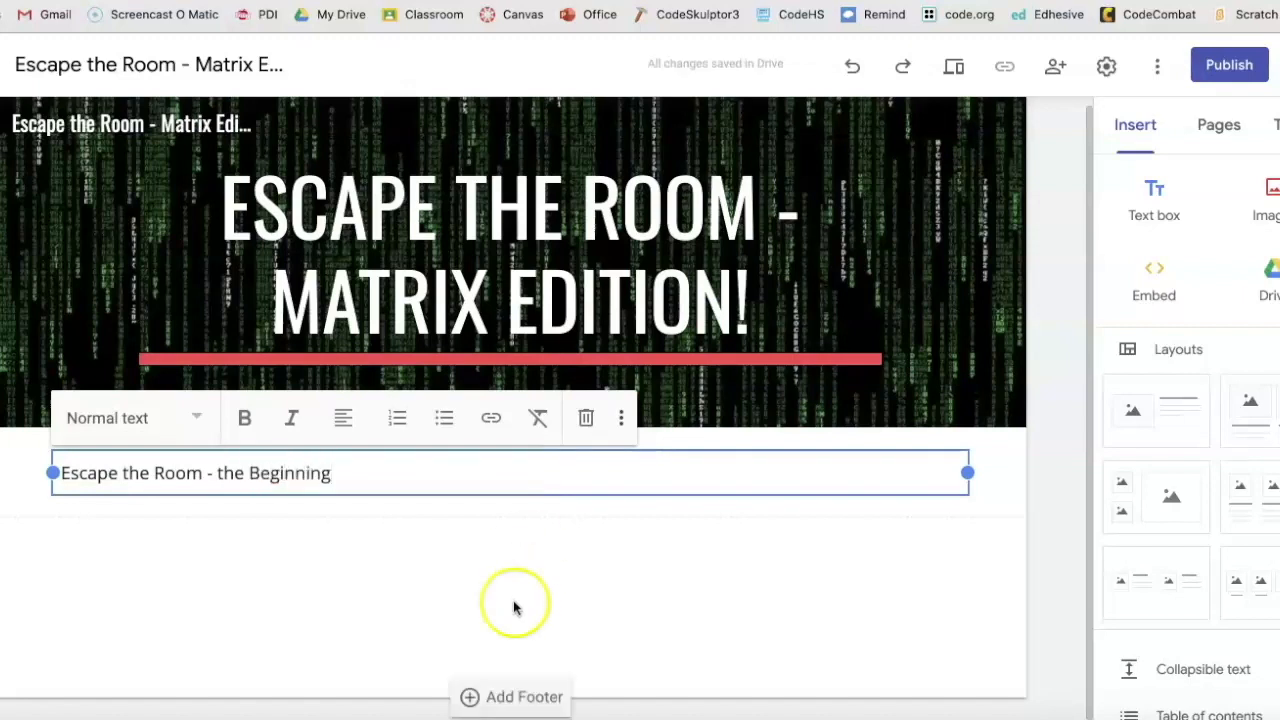
Duplicate the section containing "Escape the Room - the Beginning".
click(166, 598)
click(63, 472)
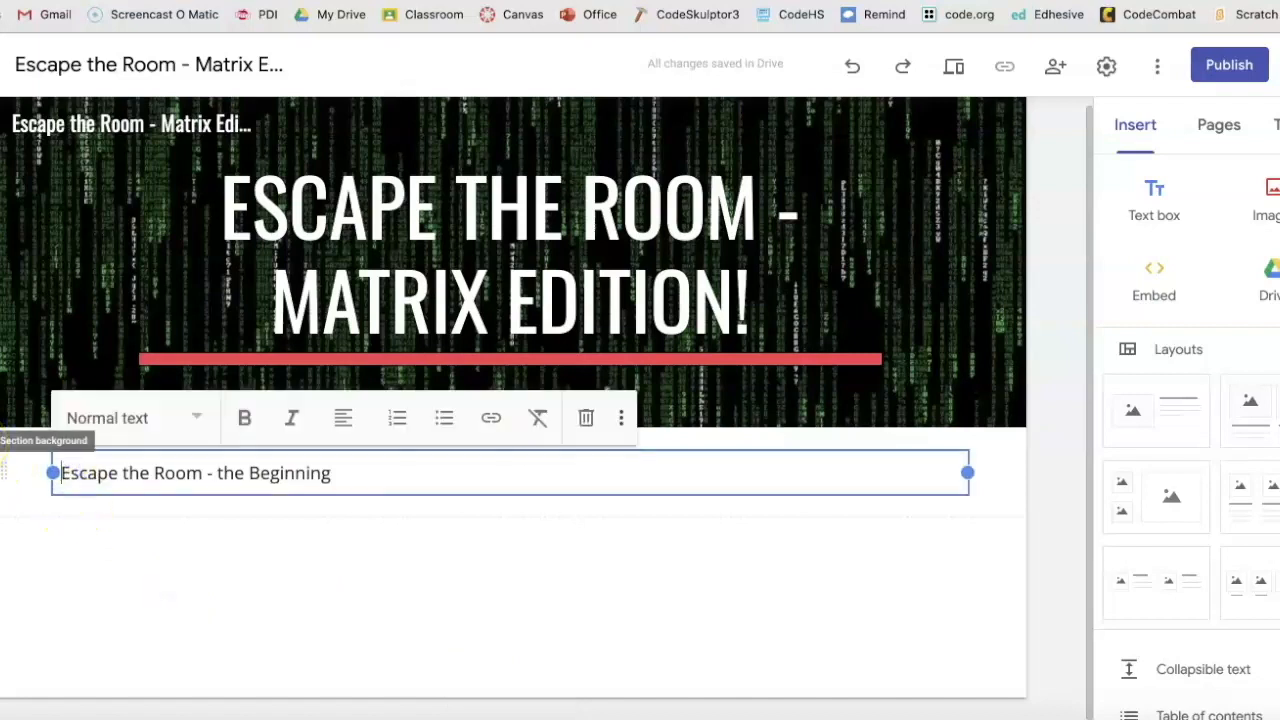
click(12, 468)
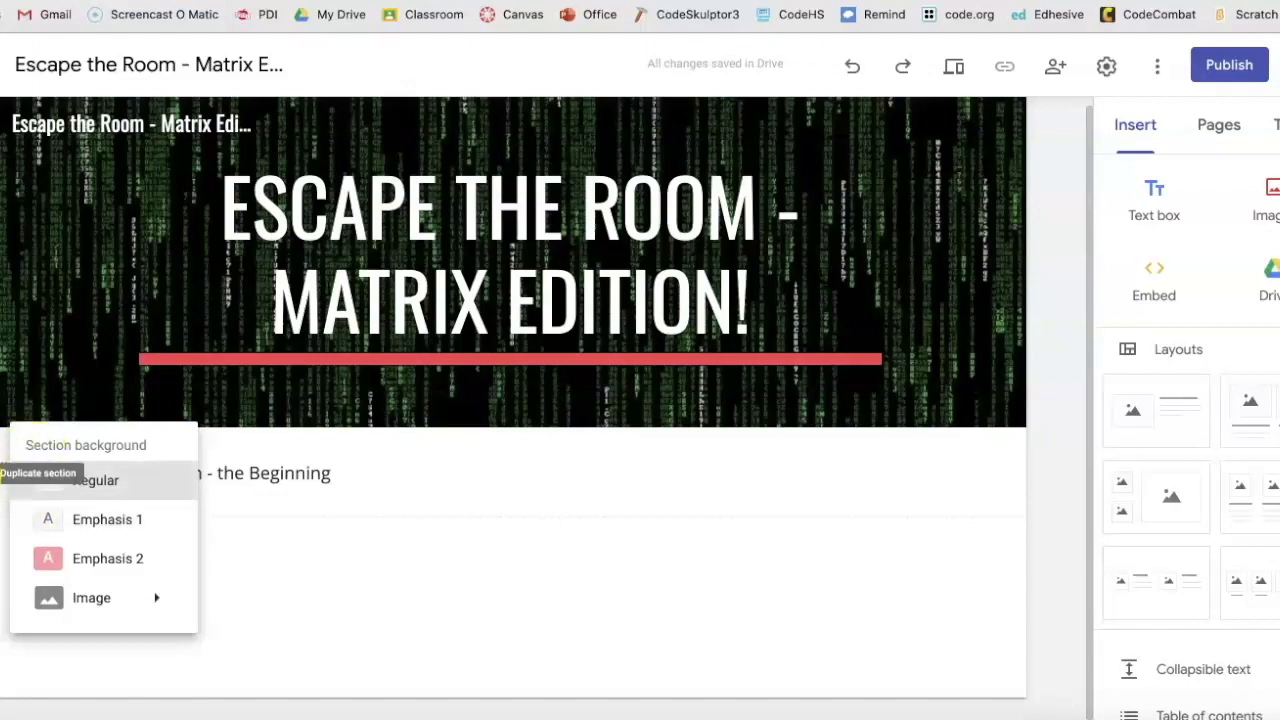
click(0, 450)
click(3, 472)
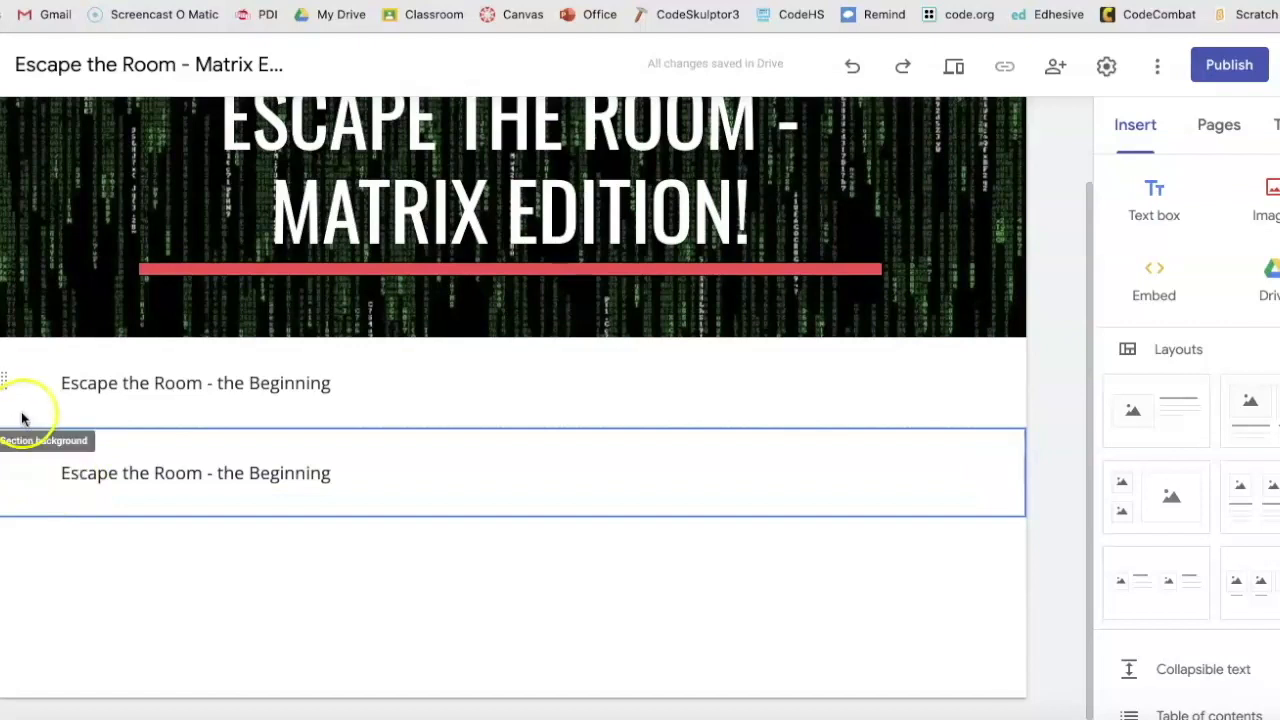
click(52, 390)
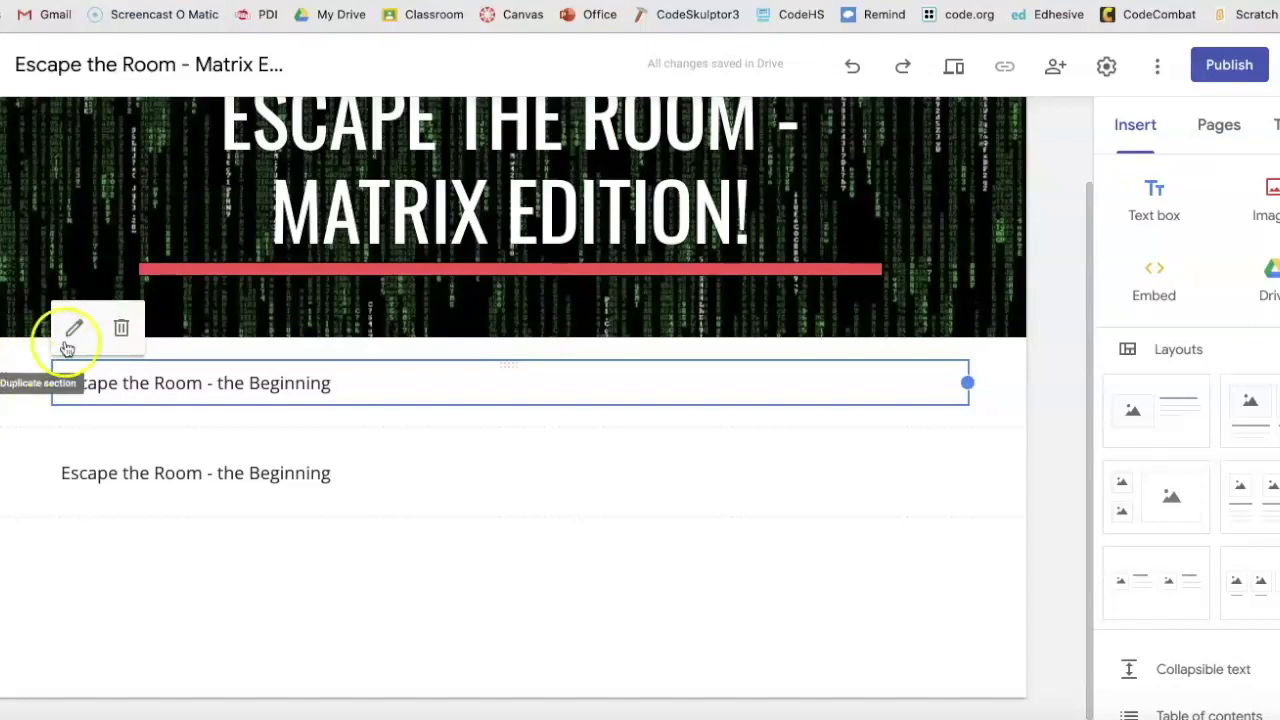
click(2, 380)
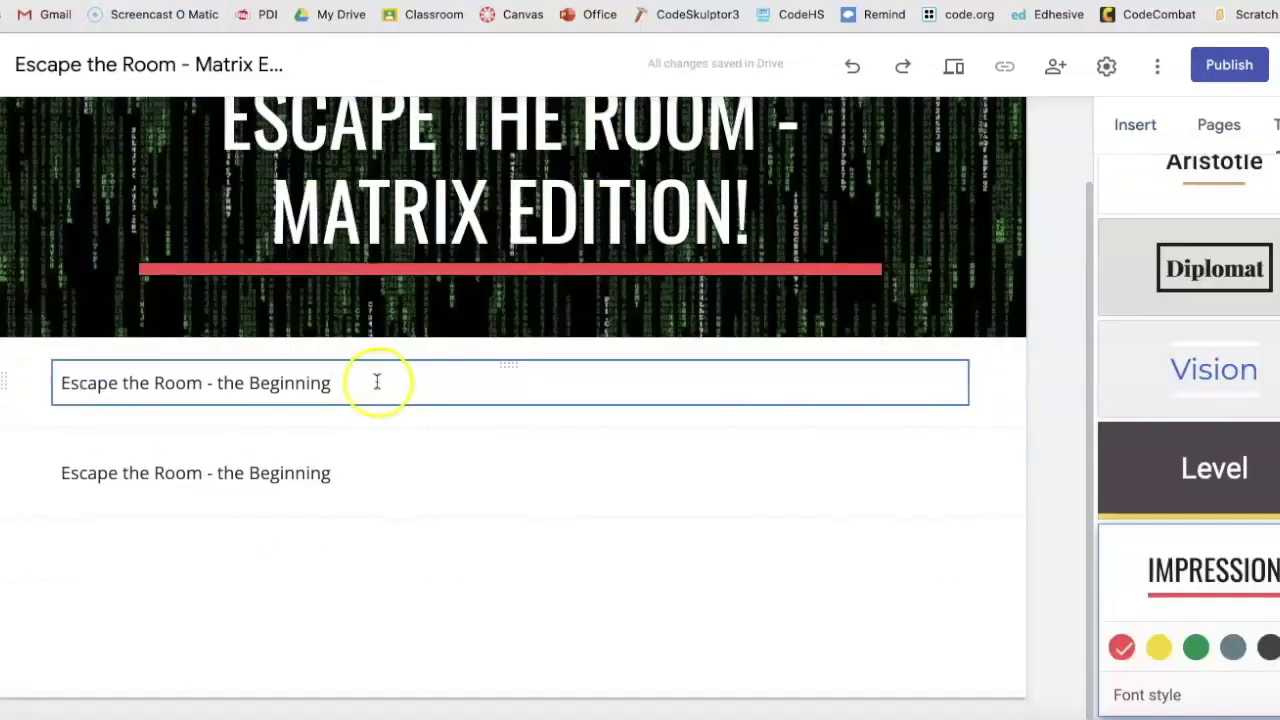
click(91, 384)
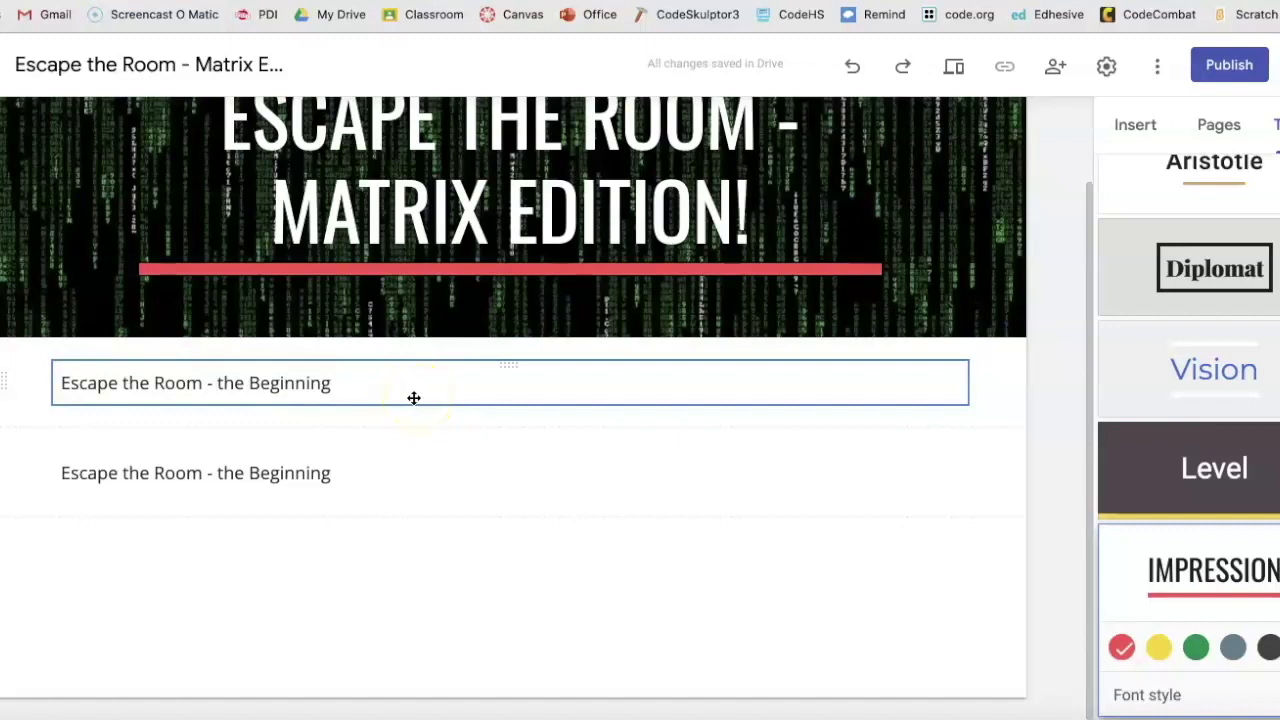
Replace the text in the lower duplicate section with "Watch the video to get started!".
click(326, 472)
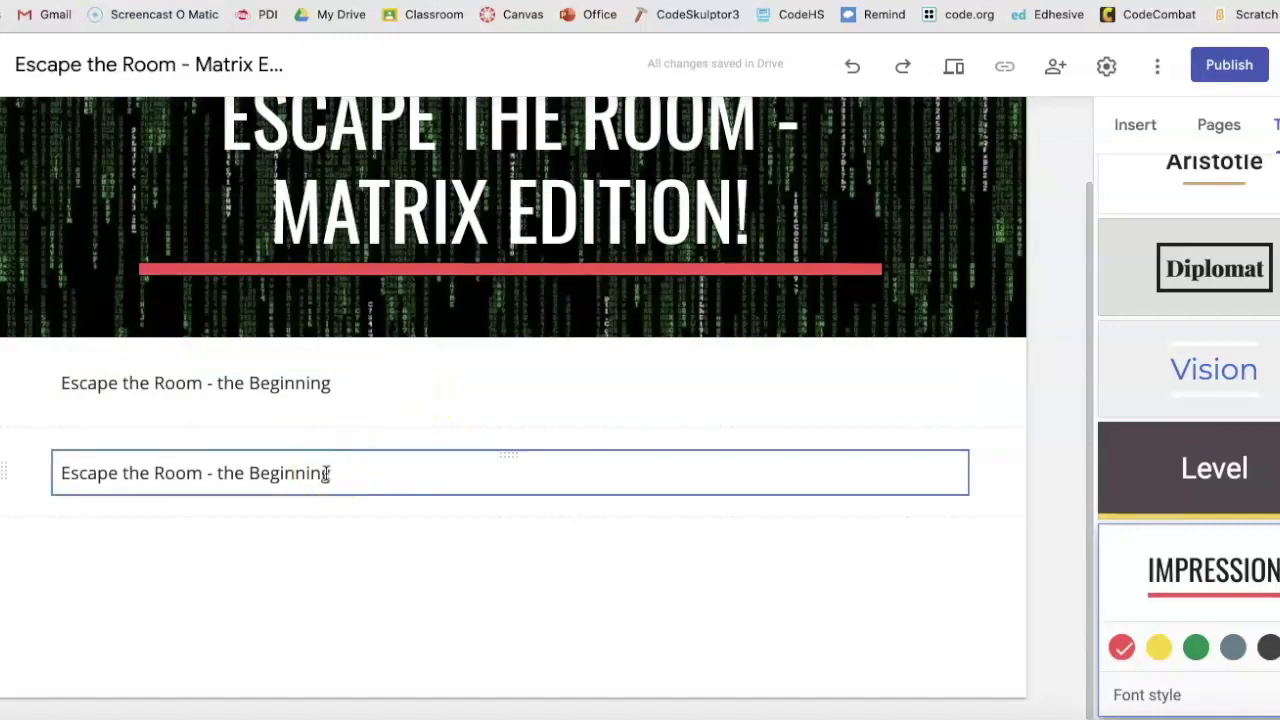
click(326, 472)
triple_click(326, 472)
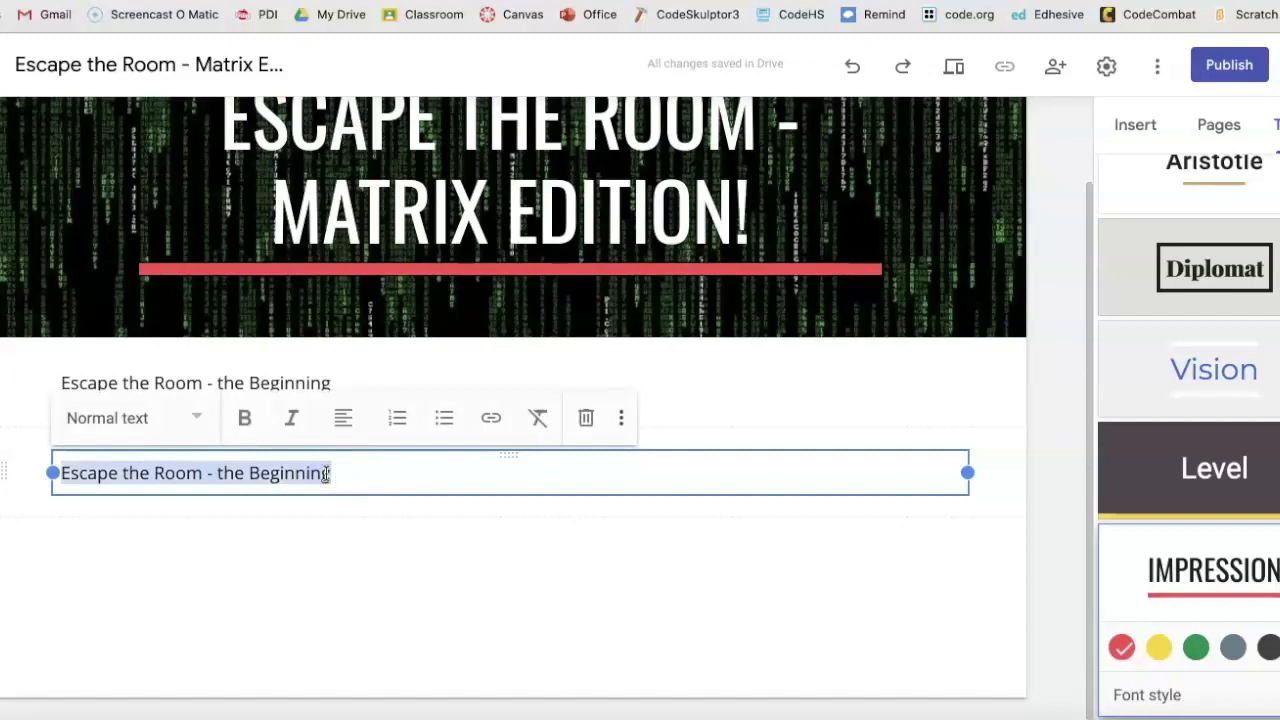
text(Watch the video to get started!)
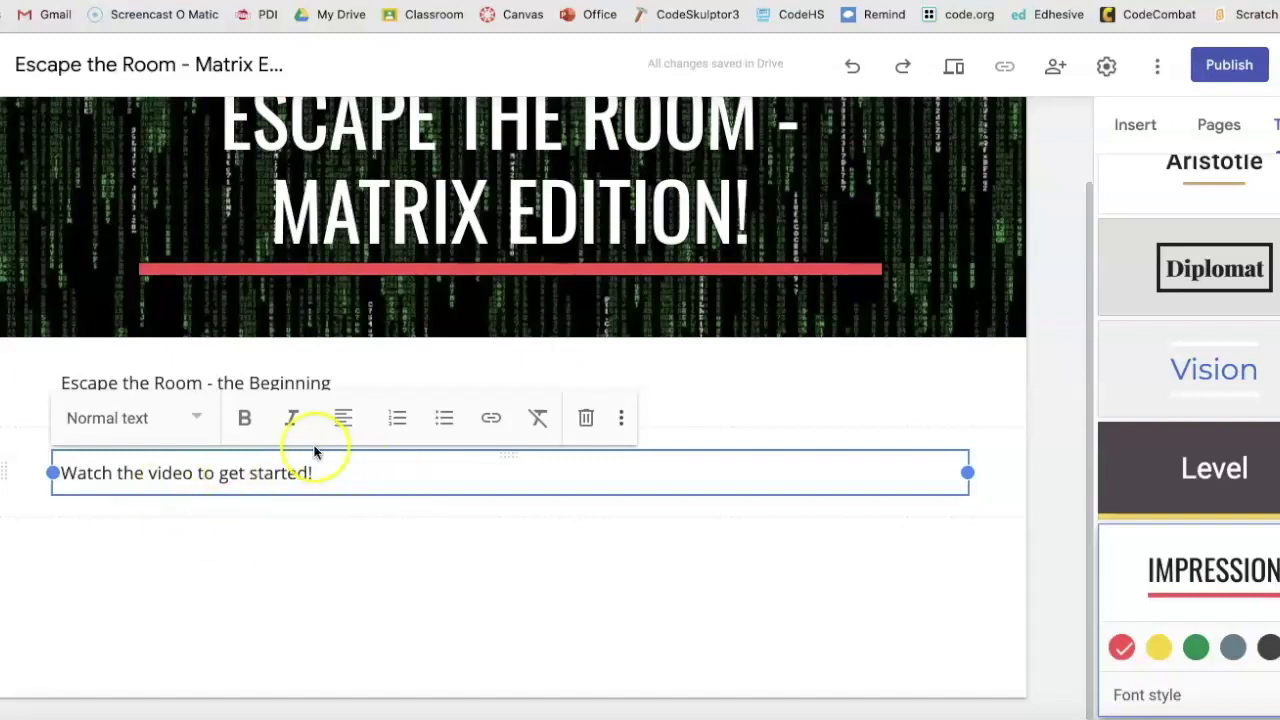
Centre-align "Watch the video to get started!" and give its section the Emphasis 2 background.
click(346, 418)
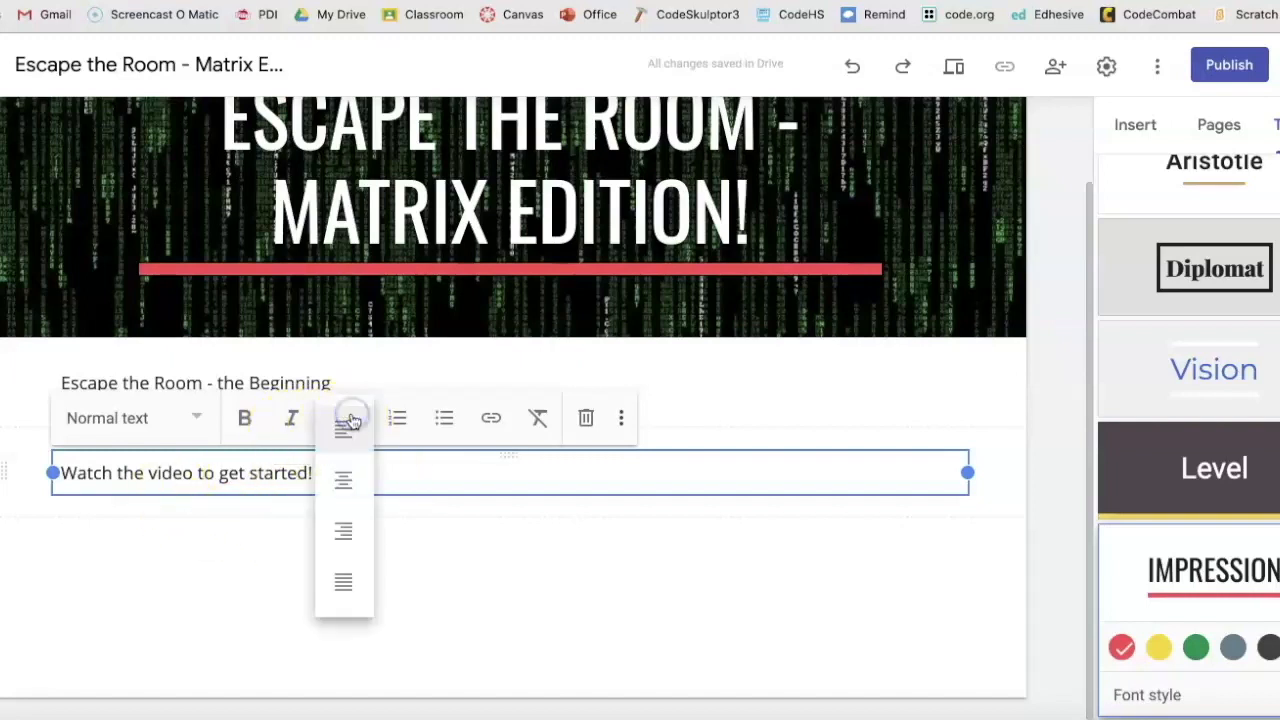
click(340, 483)
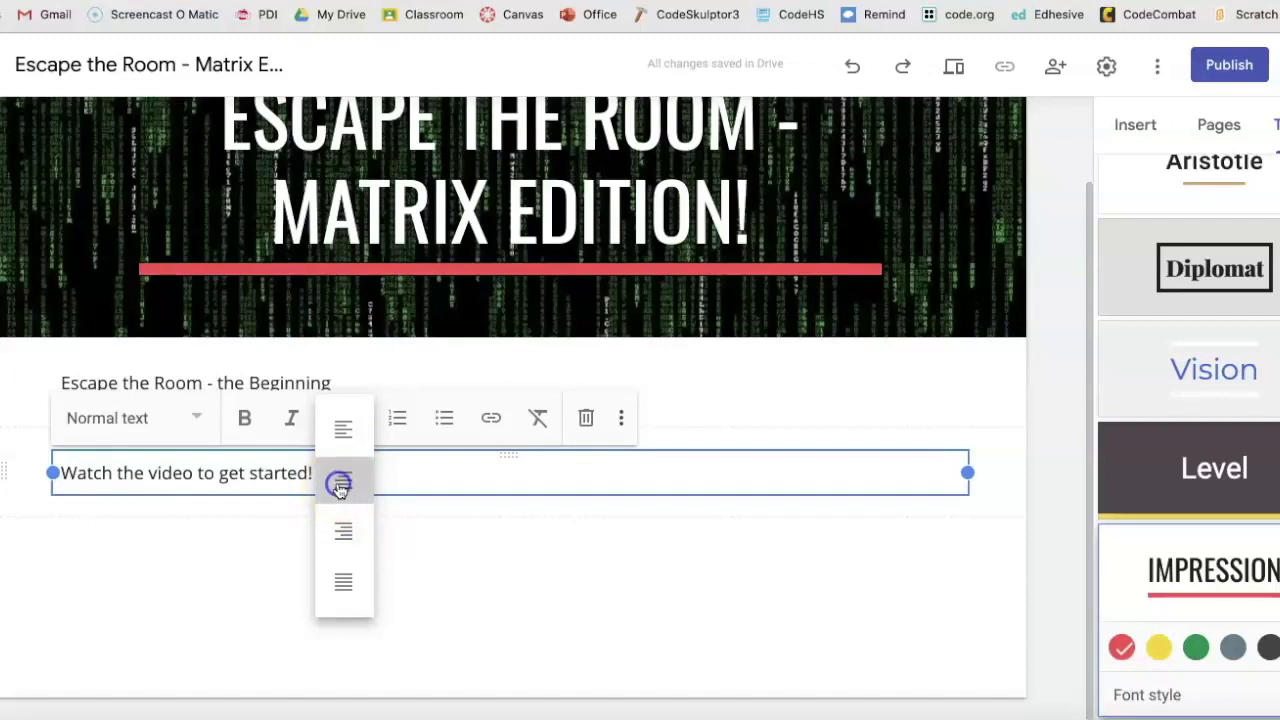
click(347, 545)
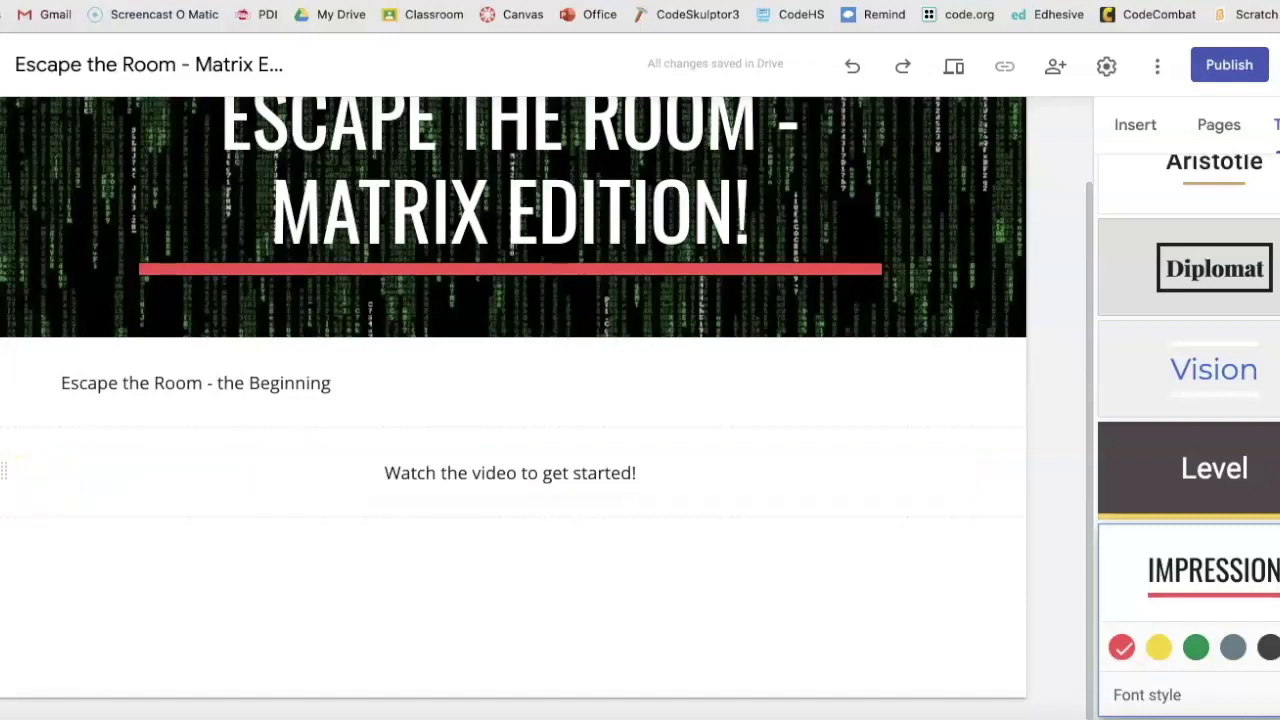
click(6, 470)
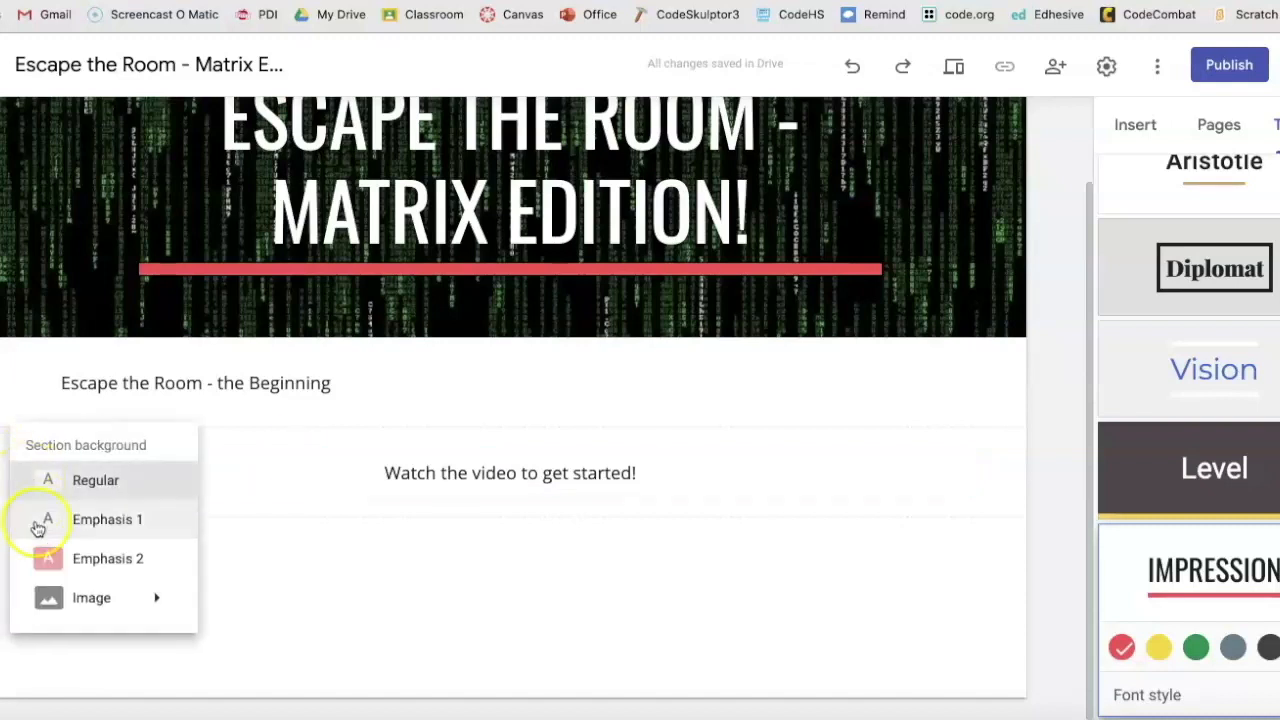
click(47, 559)
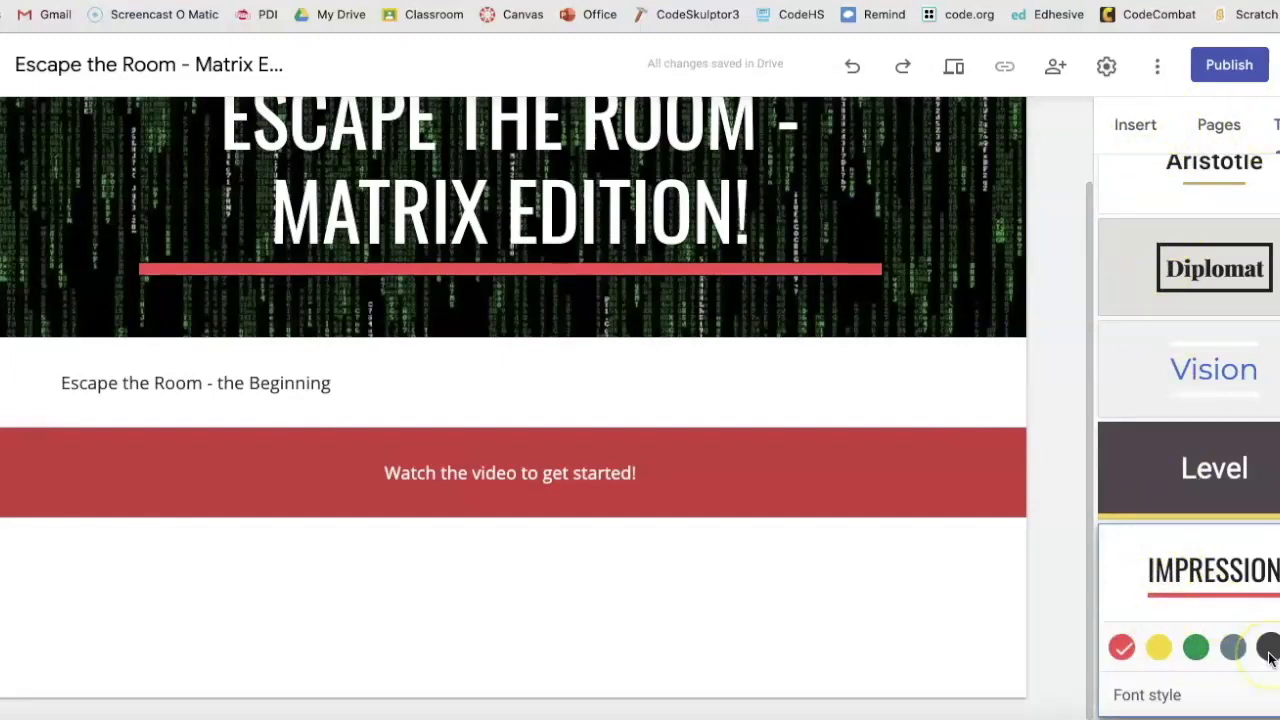
Compare the Impression theme's yellow, green and blue-grey accent colours, and settle on dark grey.
click(1140, 128)
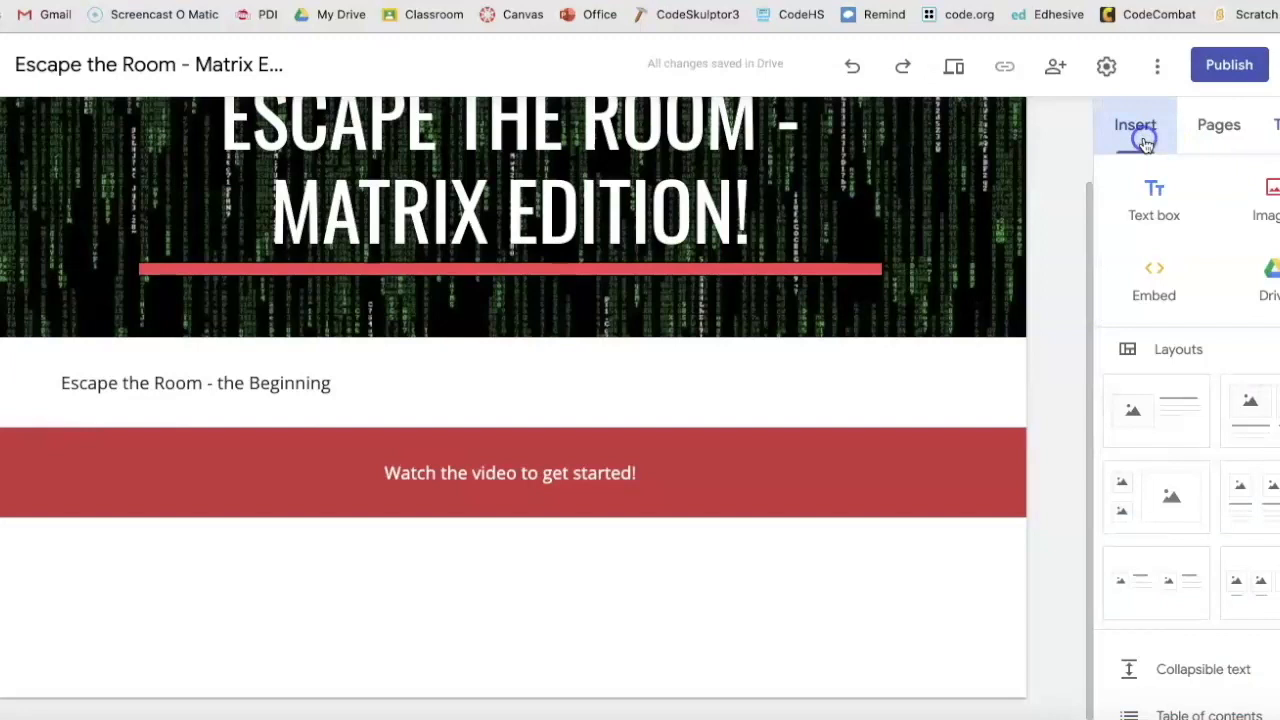
click(1275, 135)
scroll(1214, 534, down, 2)
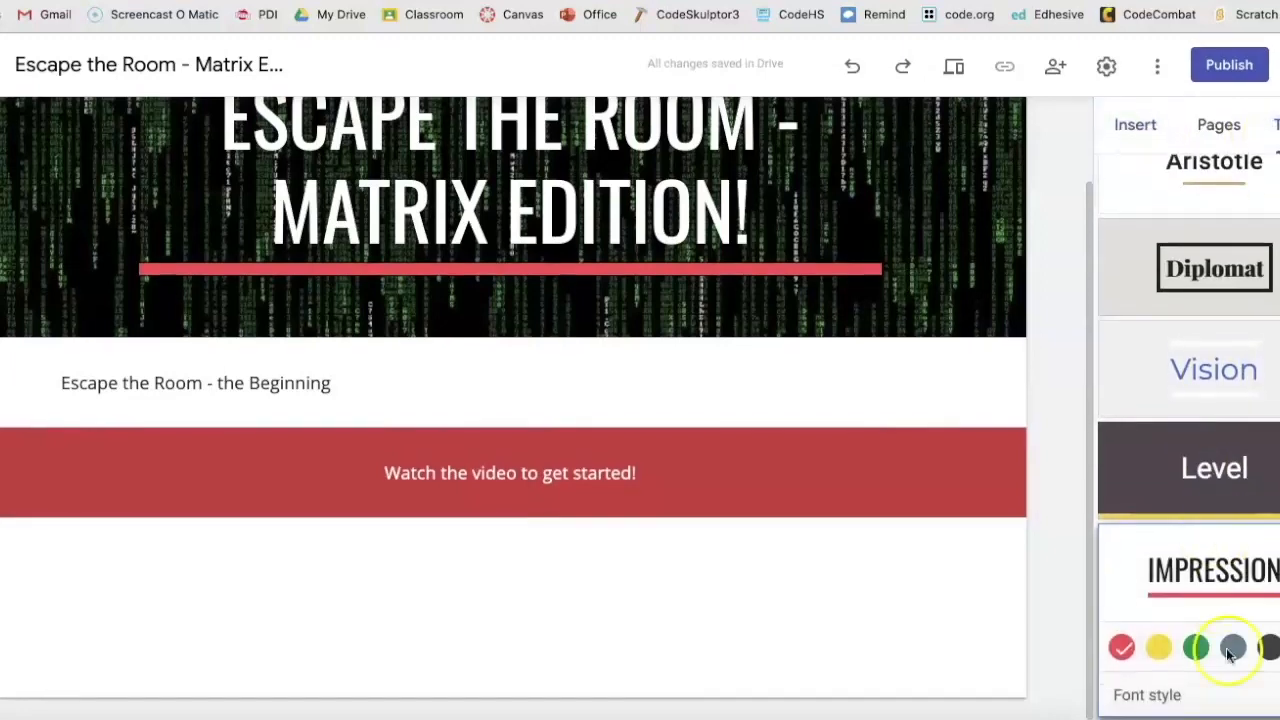
click(1268, 650)
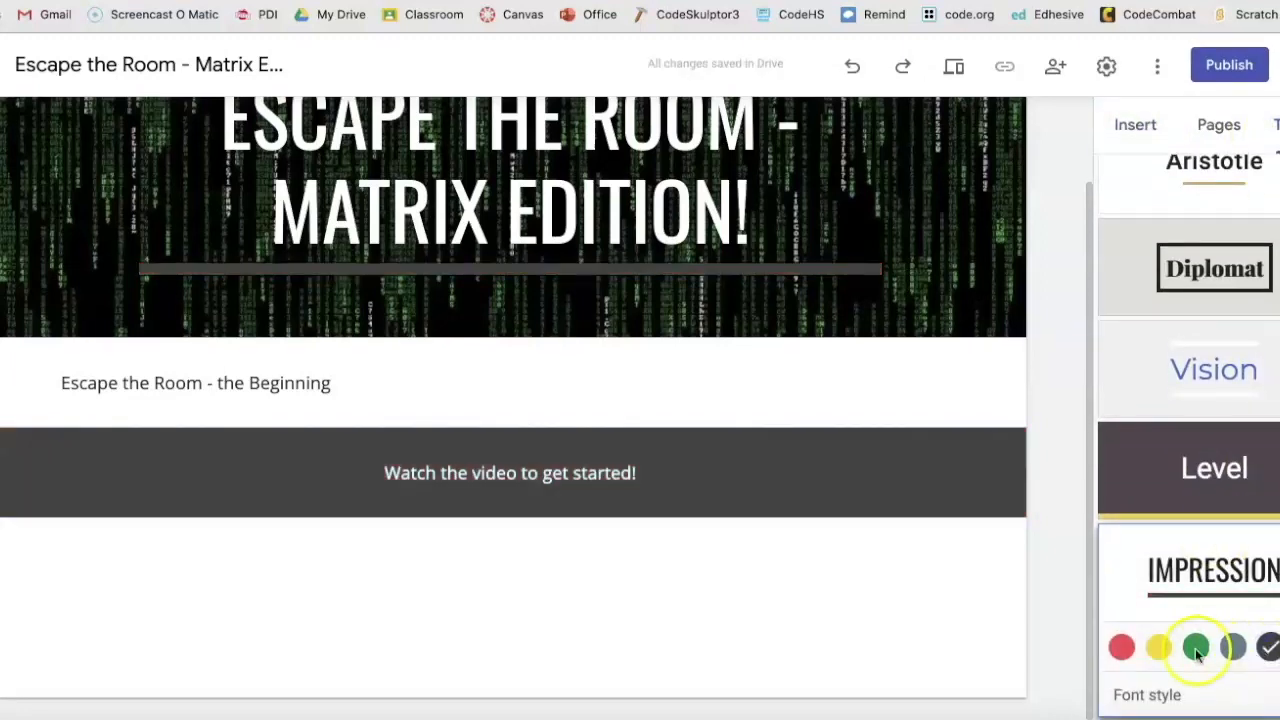
click(1162, 649)
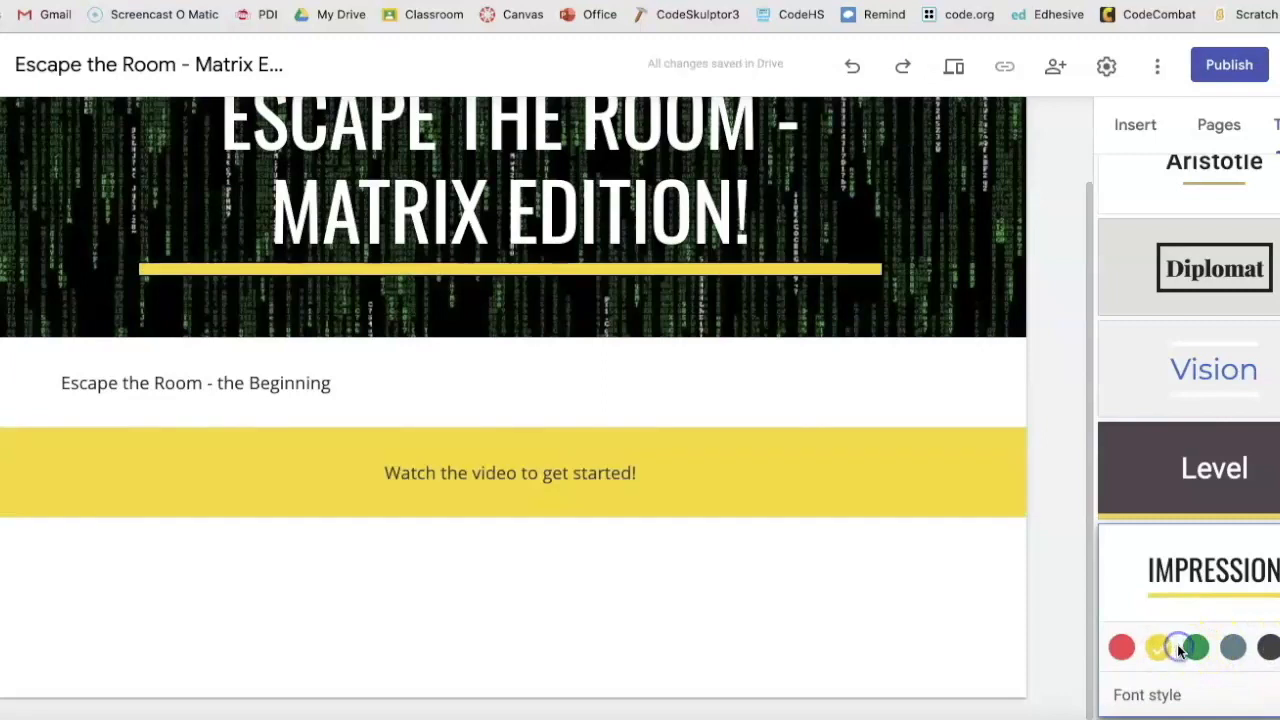
click(1197, 649)
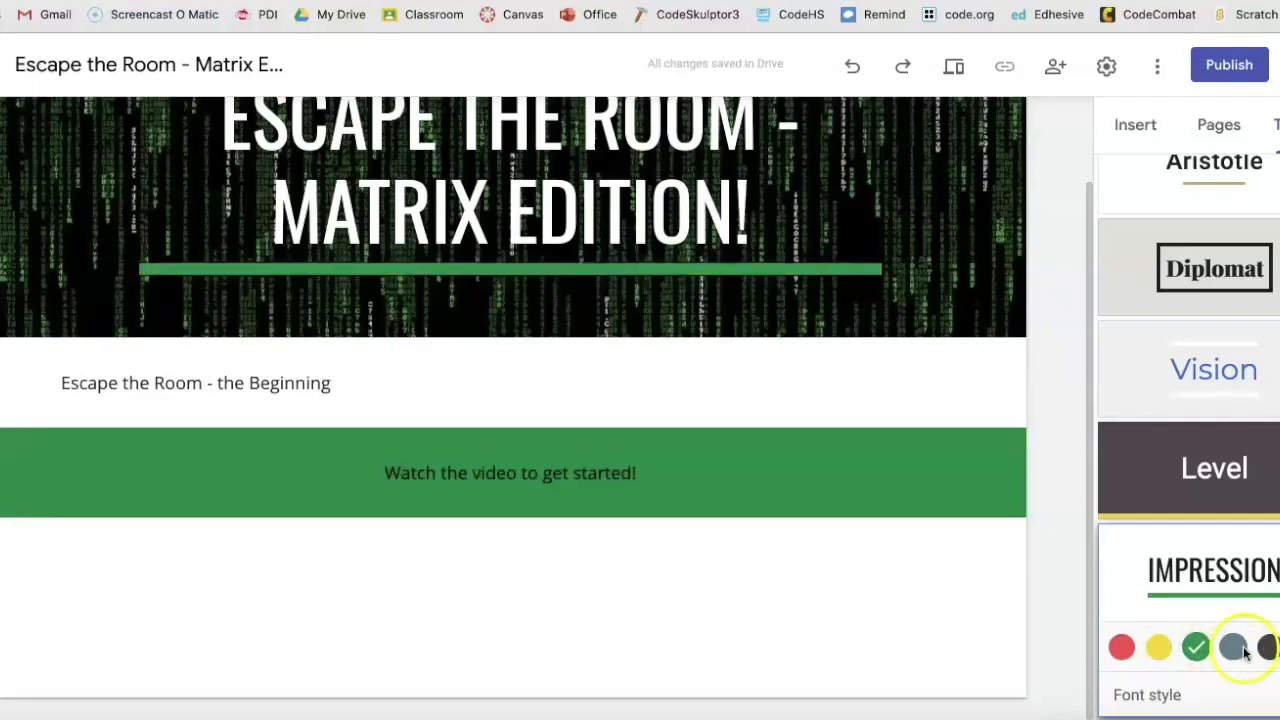
click(1236, 649)
click(1268, 649)
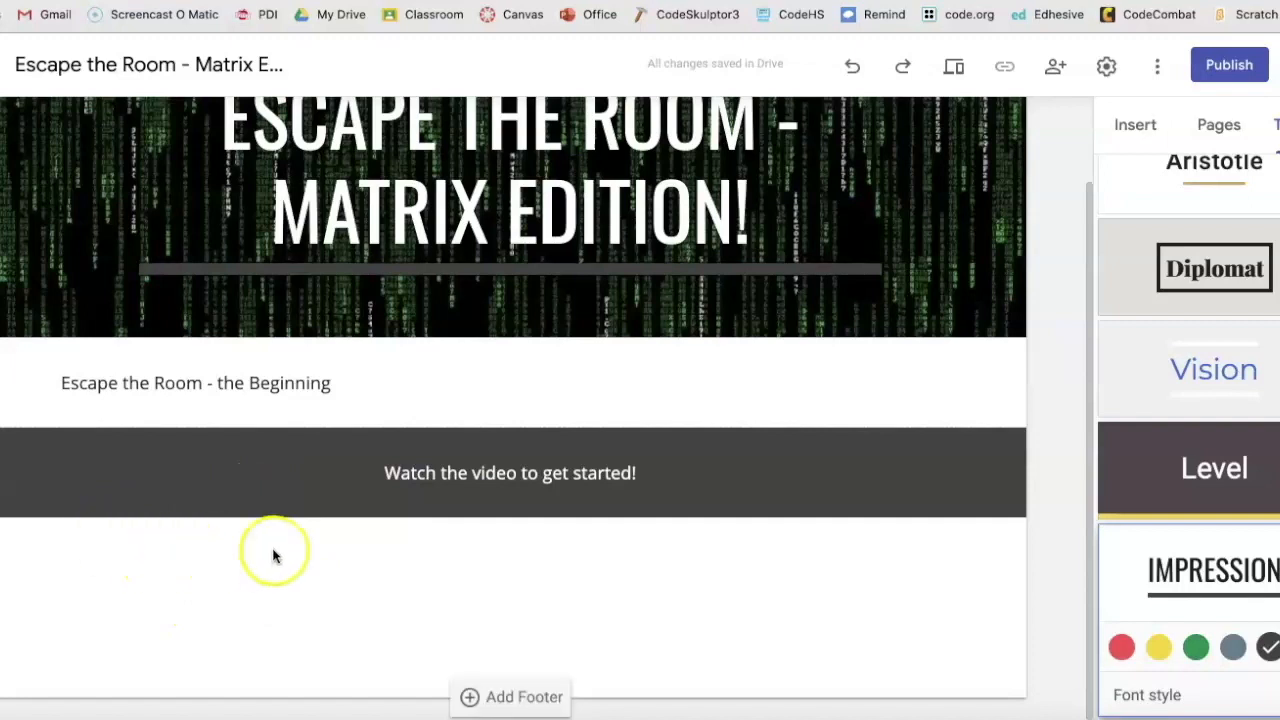
Open the YouTube video search for inserting a video into the page.
double_click(417, 559)
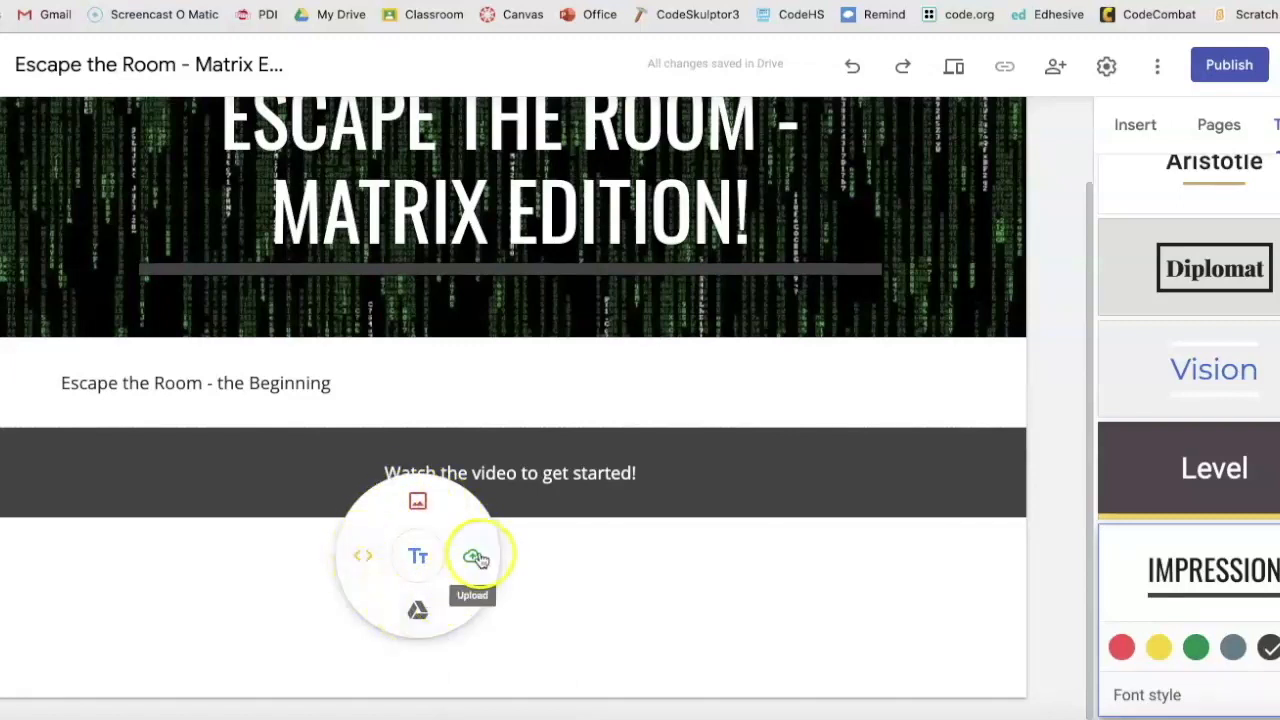
click(537, 587)
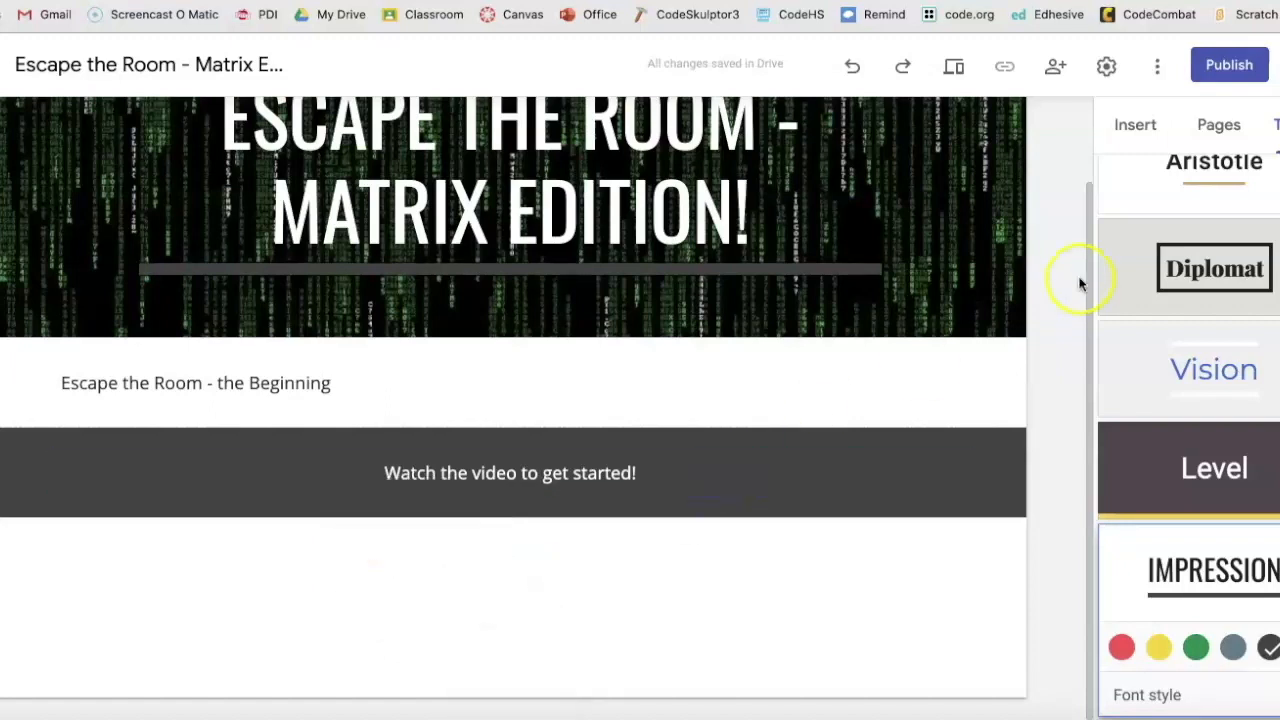
click(1138, 128)
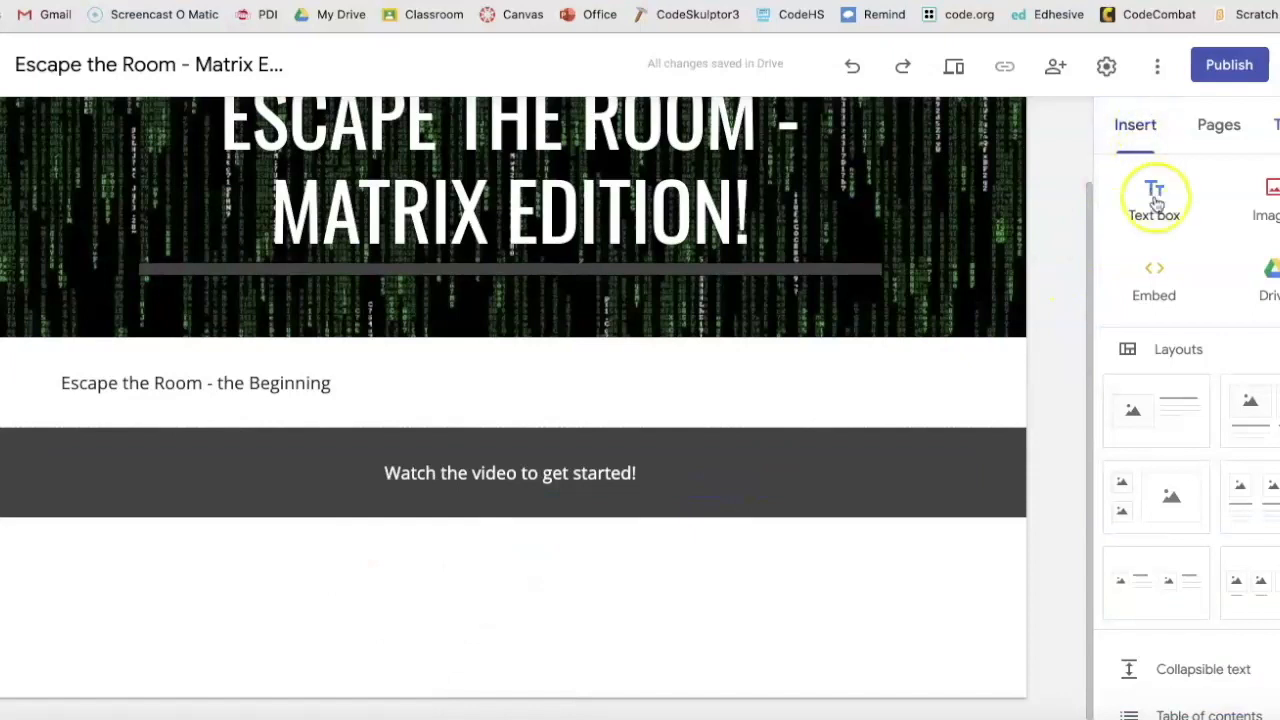
scroll(1154, 370, down, 1)
scroll(1154, 374, down, 5)
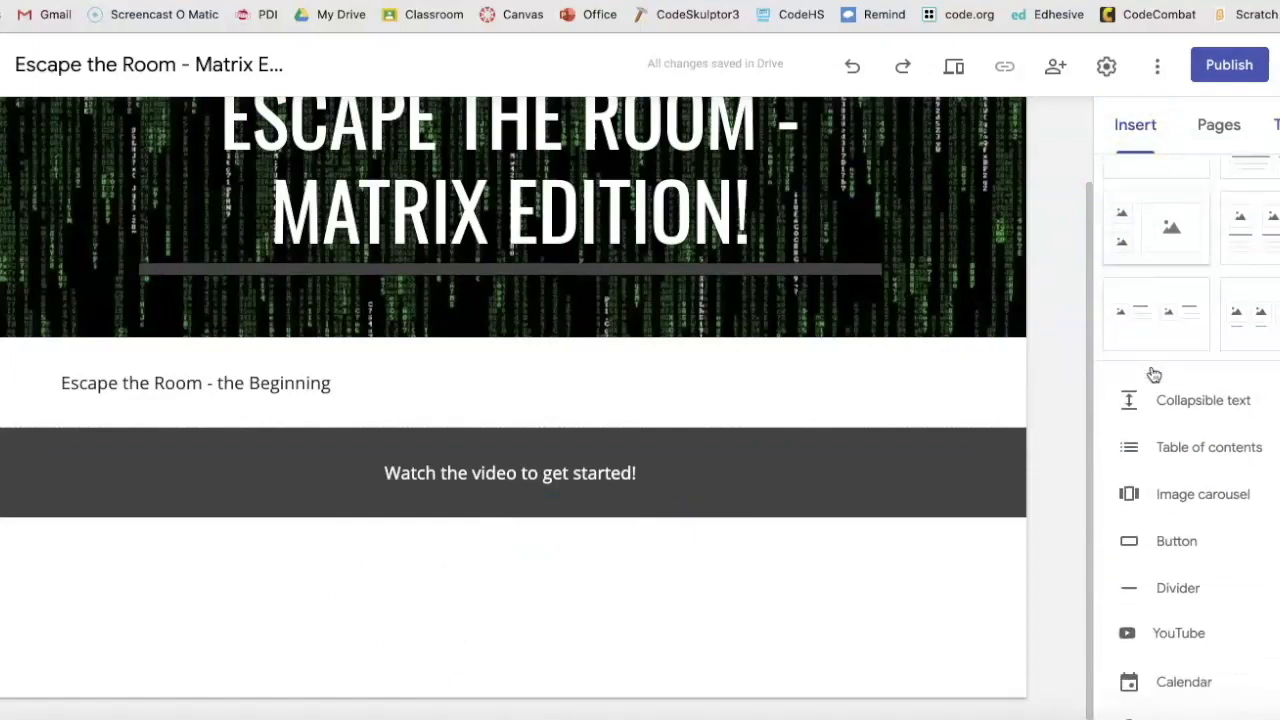
scroll(1155, 390, down, 1)
click(1160, 471)
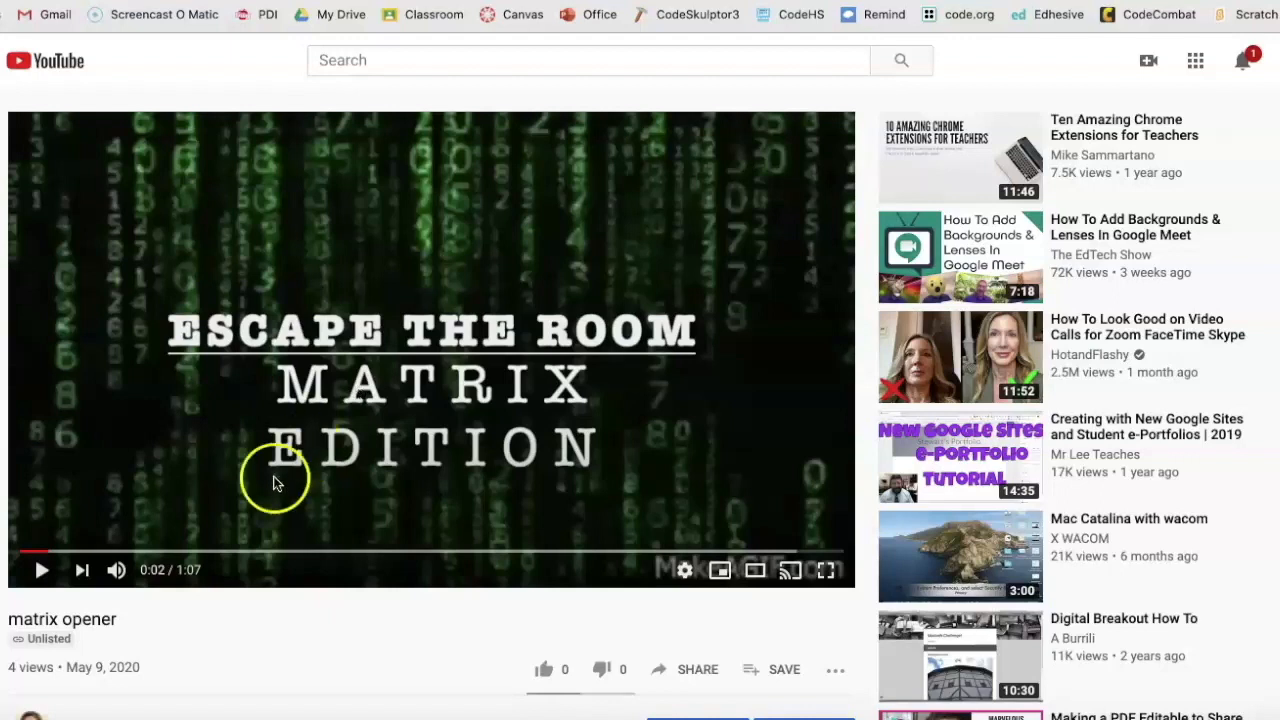
Copy the share link of the "matrix opener" video on YouTube and use it to insert the video into the site page.
click(700, 670)
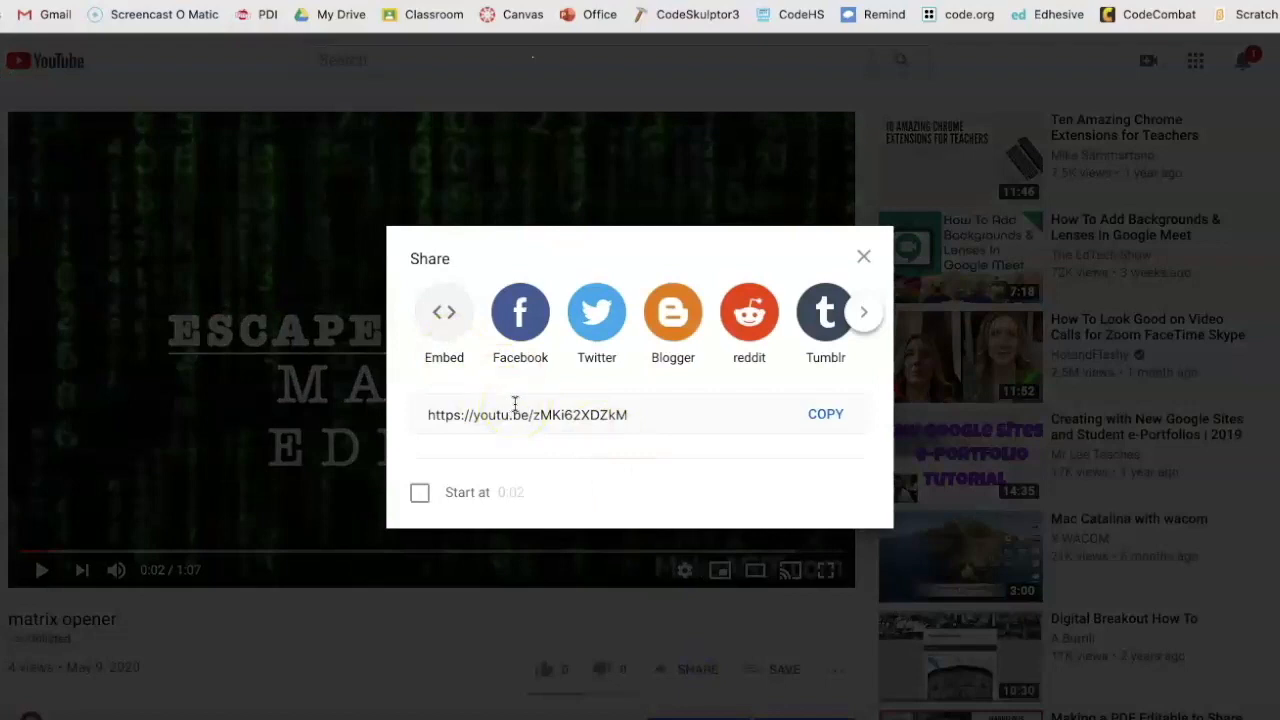
click(822, 414)
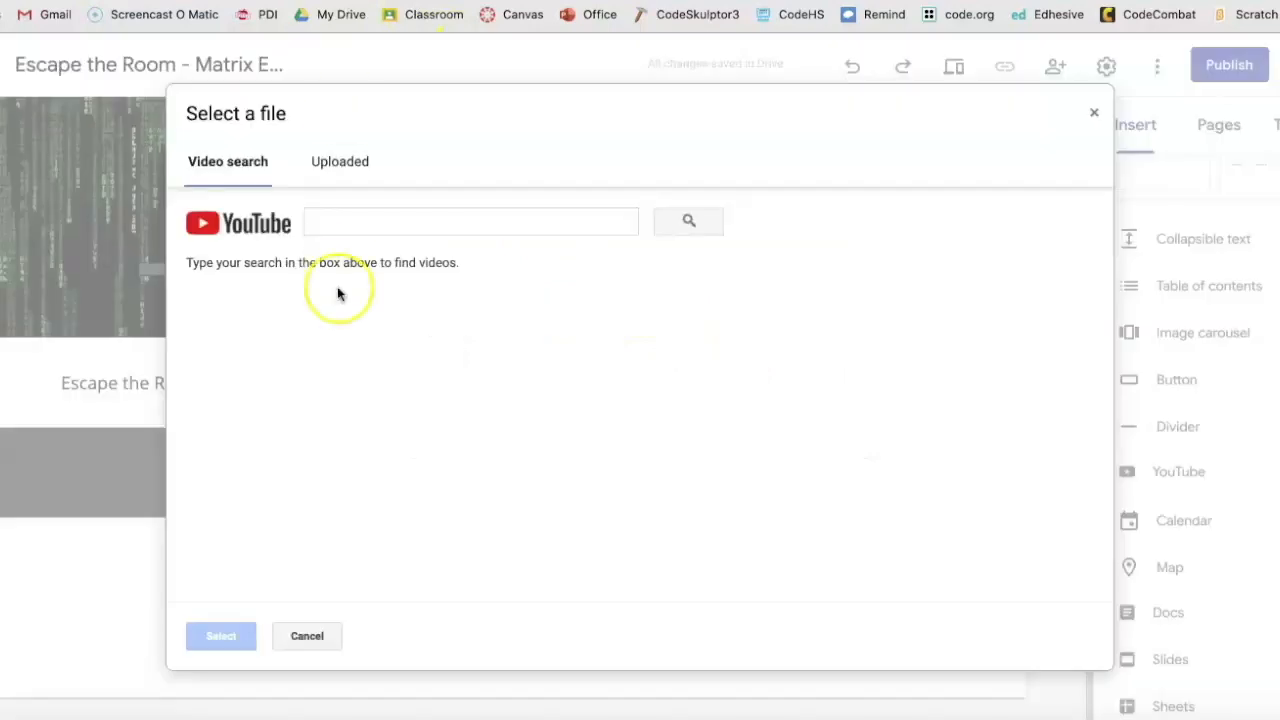
click(367, 224)
key(ctrl+v)
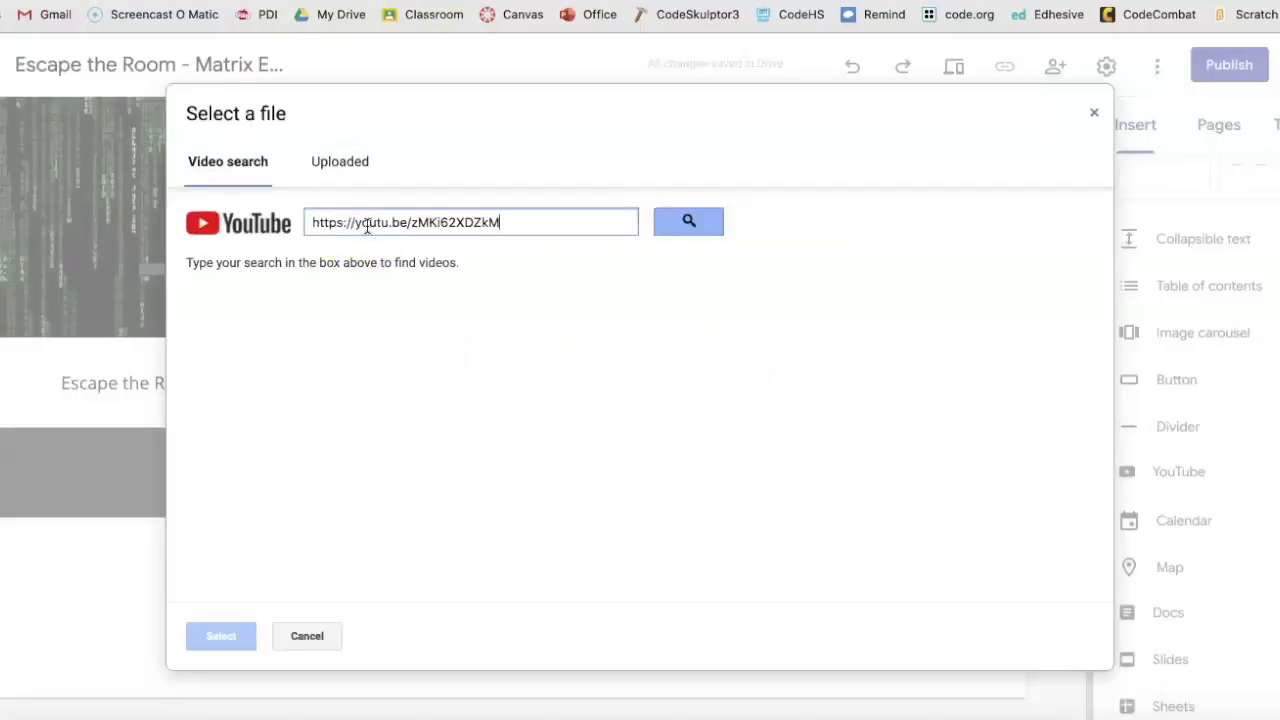
click(697, 222)
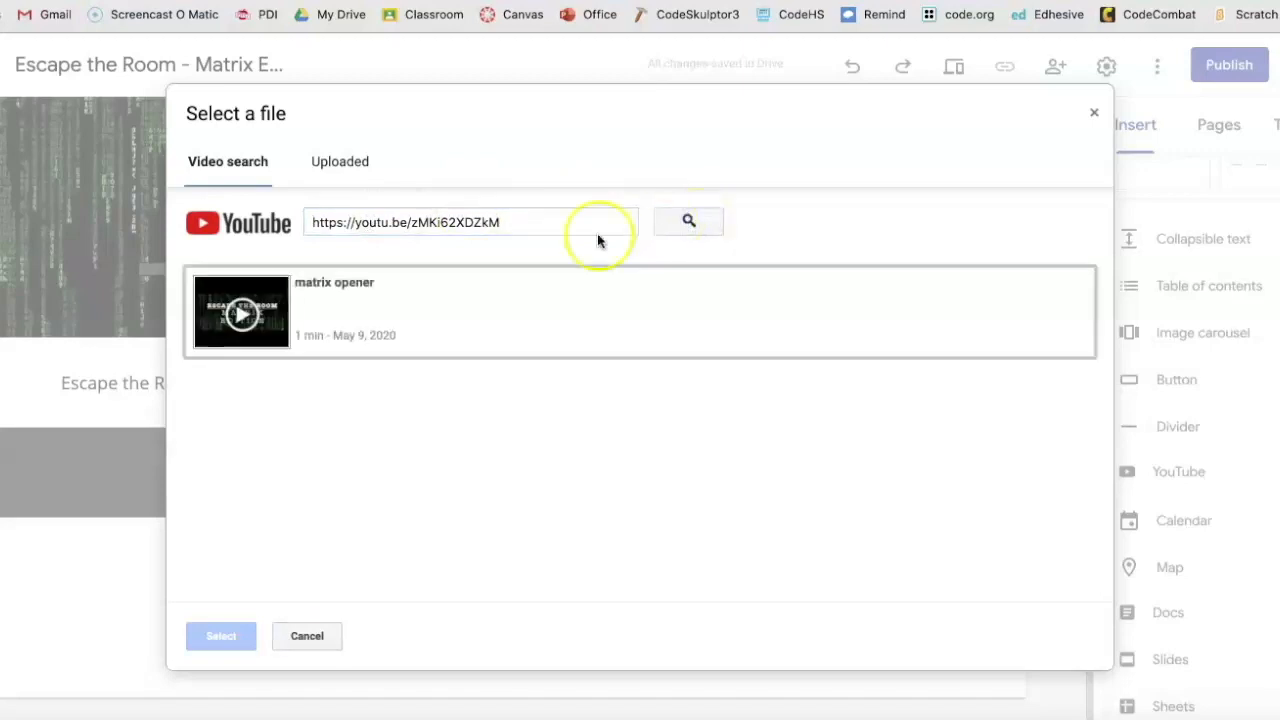
click(360, 305)
click(218, 637)
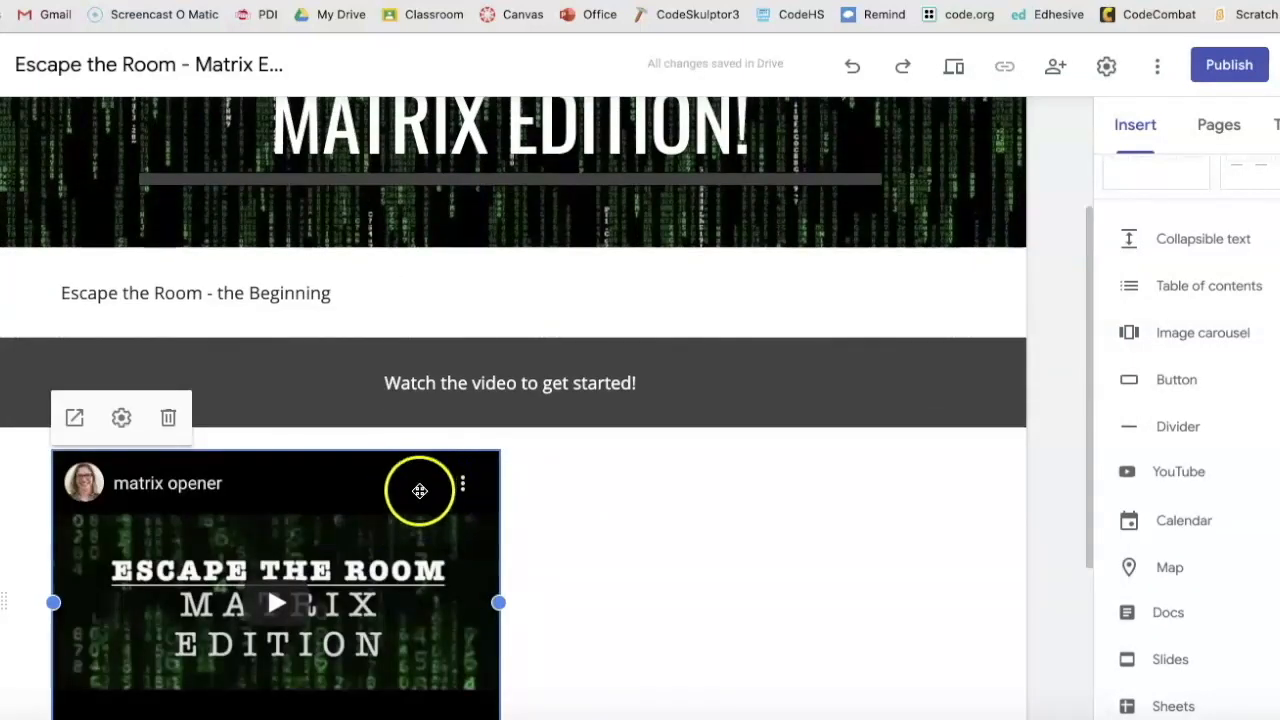
Centre the "matrix opener" video horizontally on the page and give its section the Emphasis 2 background.
drag(420, 485, 531, 491)
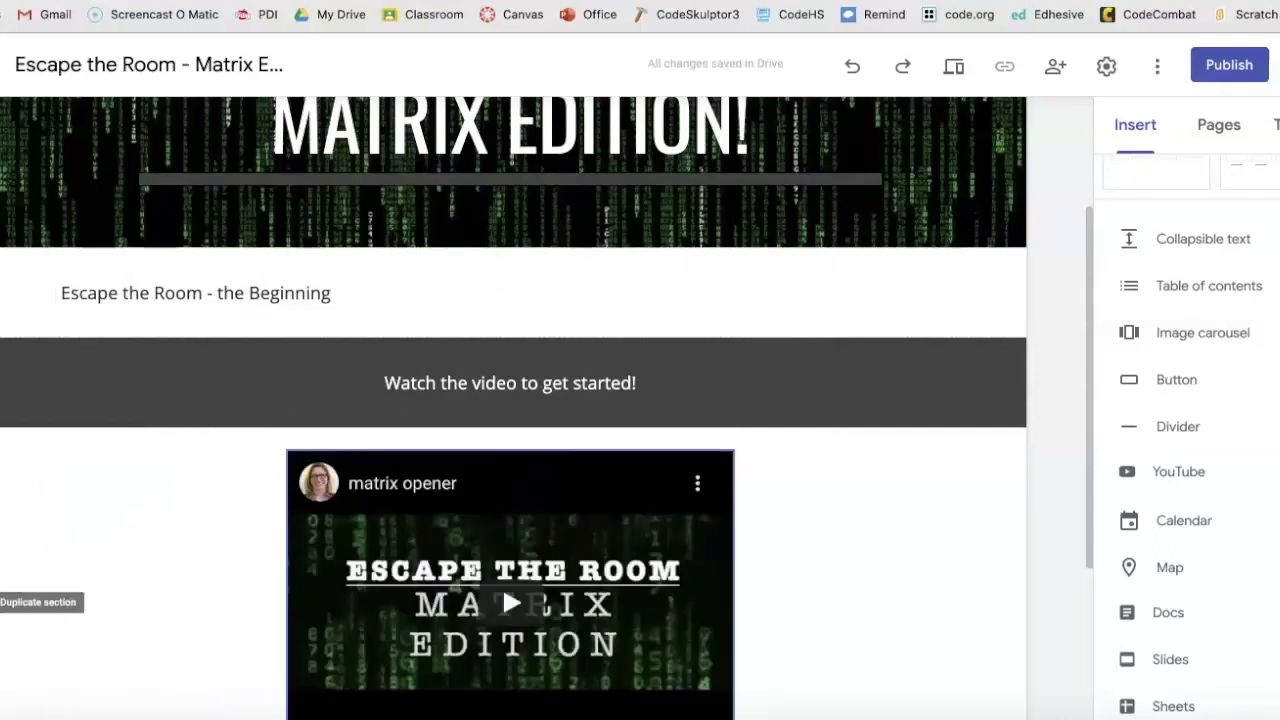
click(8, 575)
click(52, 684)
scroll(170, 523, down, 3)
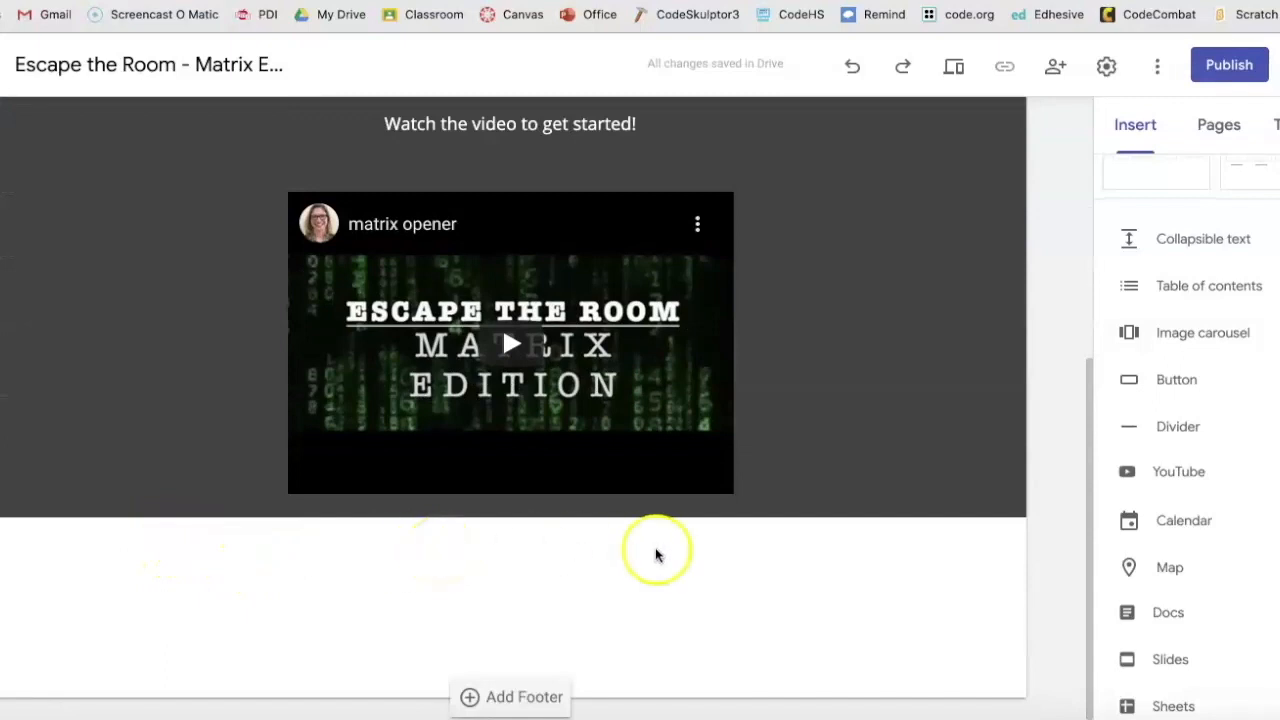
Insert a text box below the video section containing "Click here to begin your adventure!".
scroll(1168, 263, up, 4)
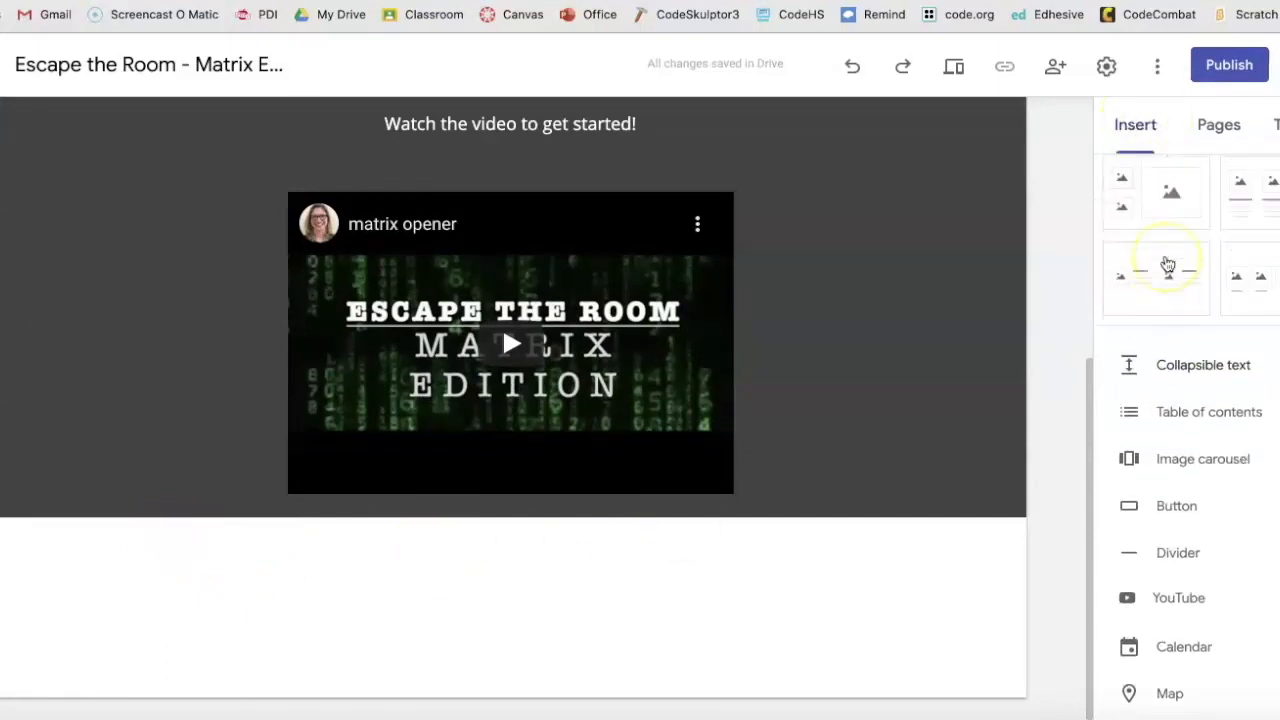
click(1151, 212)
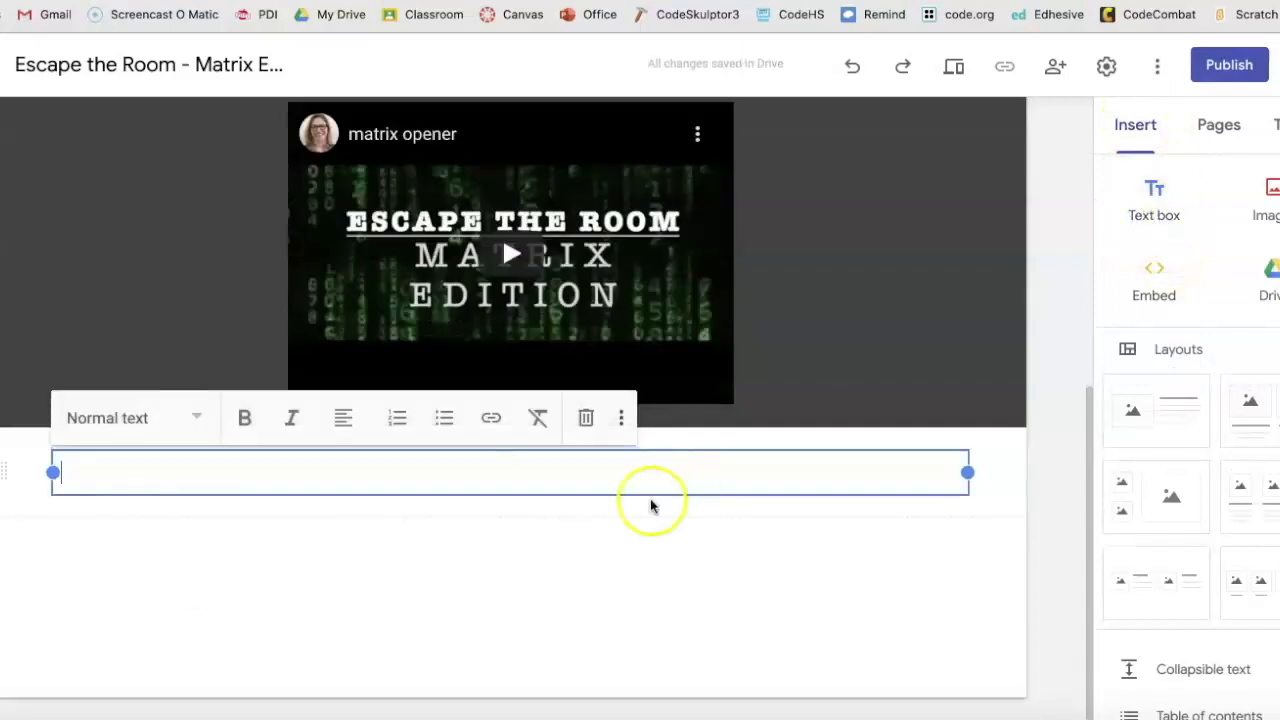
text(Click )
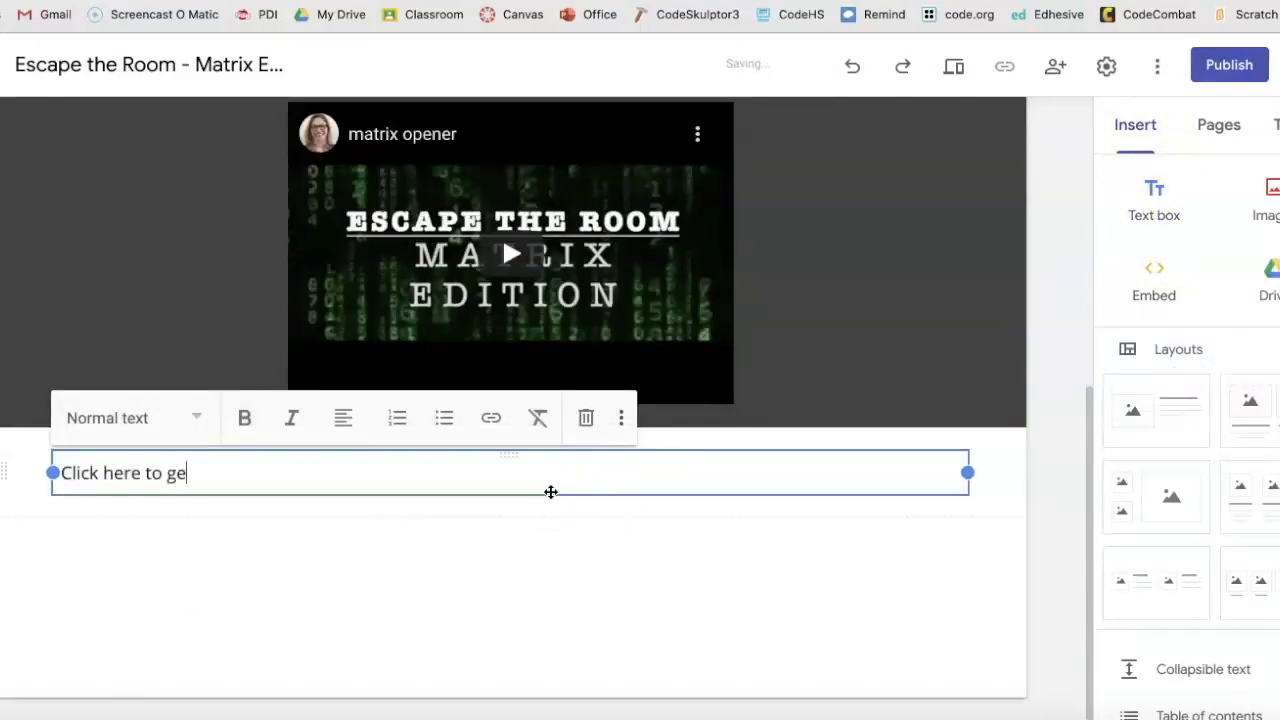
text(here to)
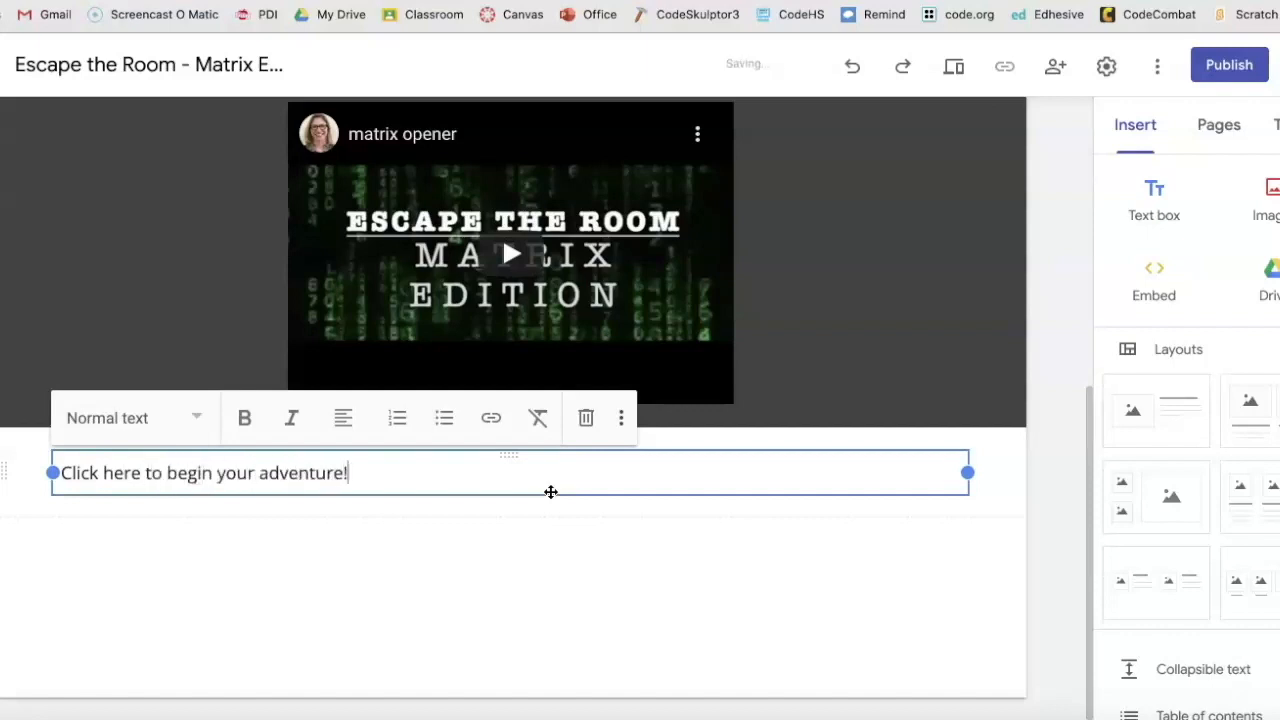
Centre-align "Click here to begin your adventure!" and give its section the Emphasis 2 background.
click(340, 418)
click(341, 480)
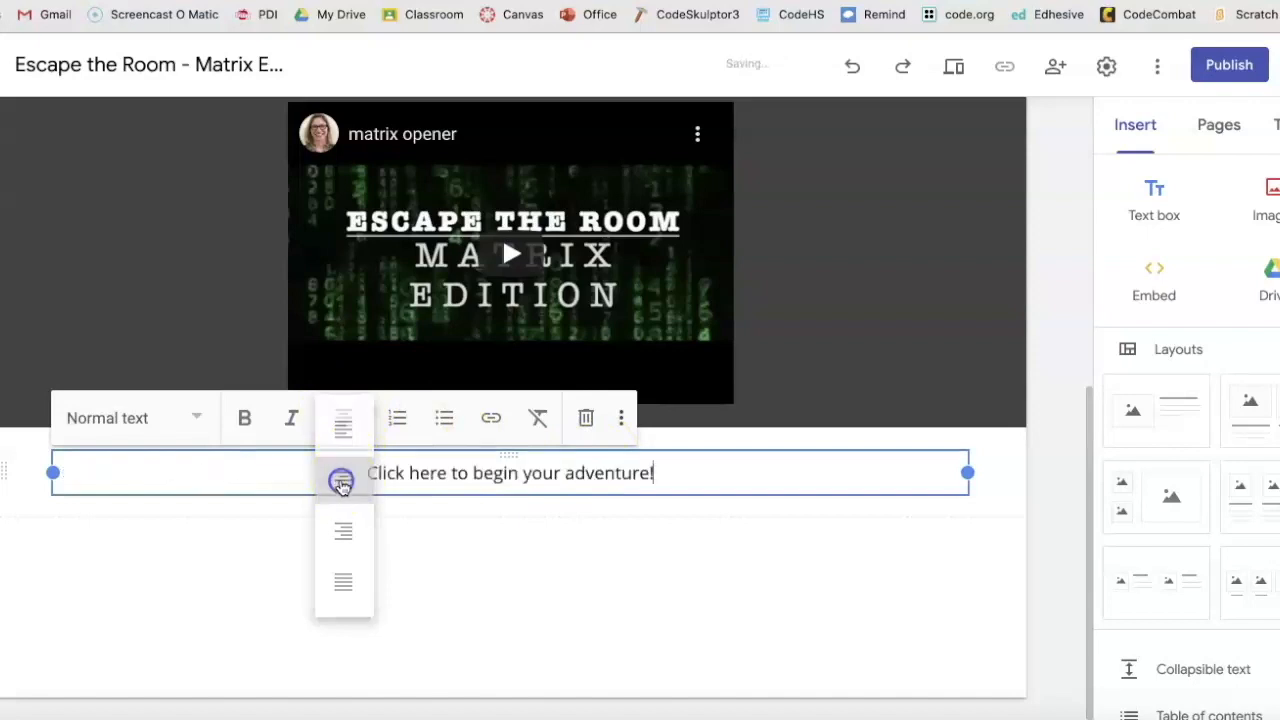
click(183, 502)
click(24, 455)
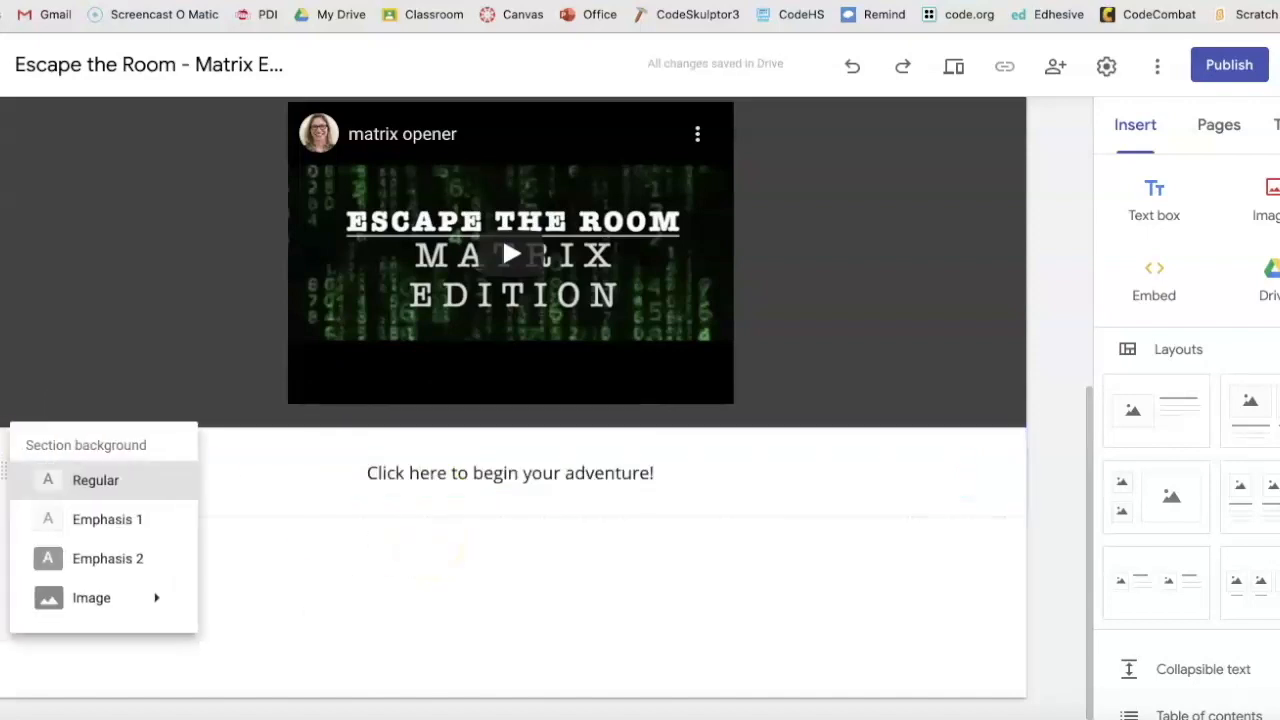
click(95, 558)
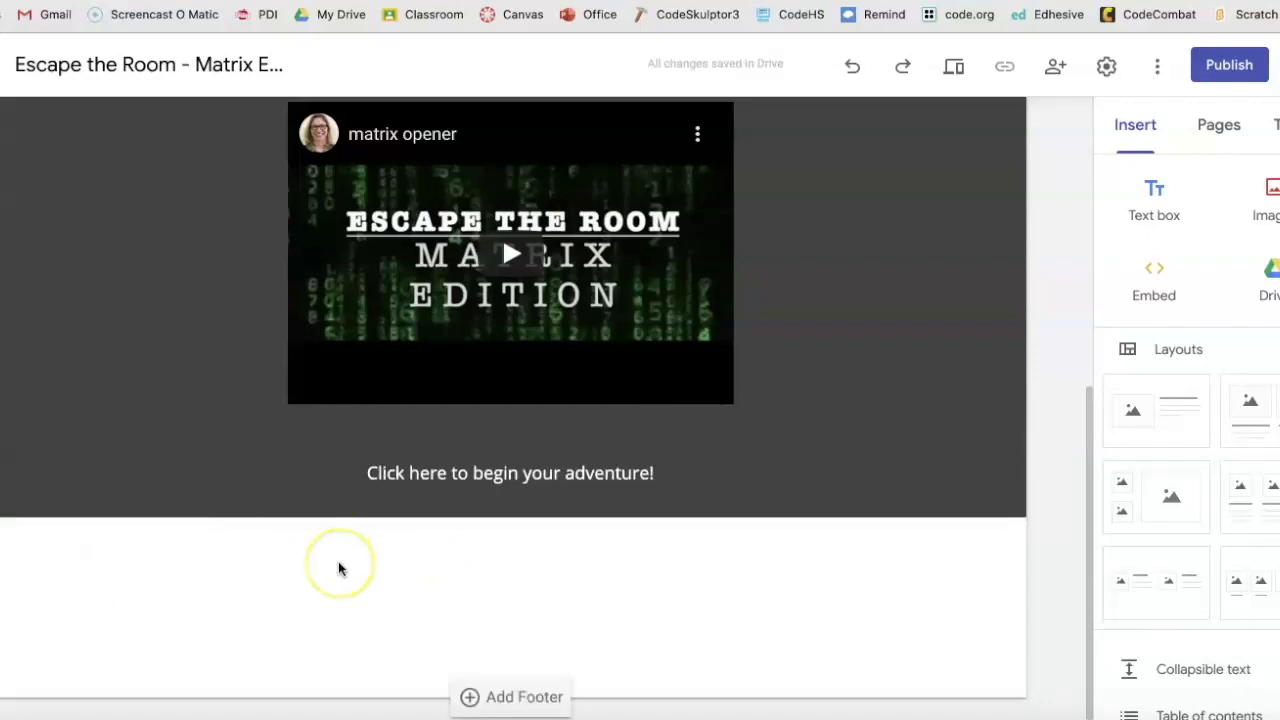
Review the finished page from header to last section, and preview the site in the large-screen view.
scroll(338, 568, up, 5)
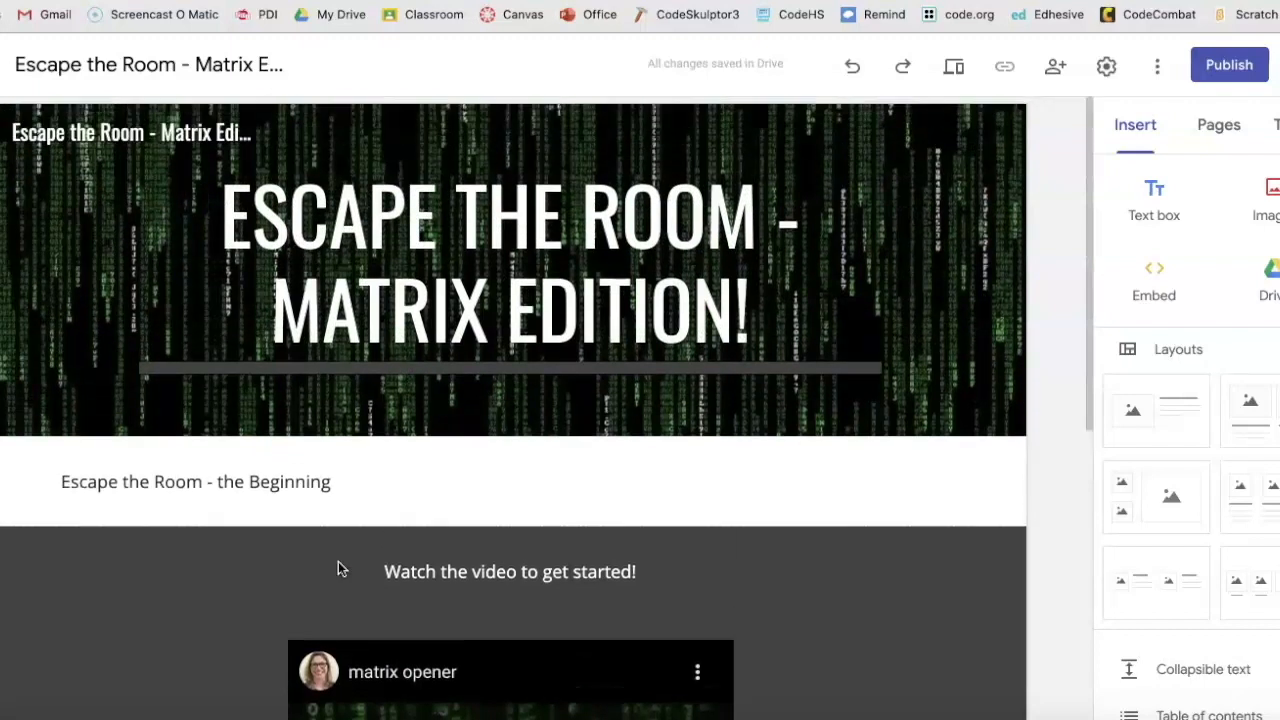
scroll(338, 568, down, 5)
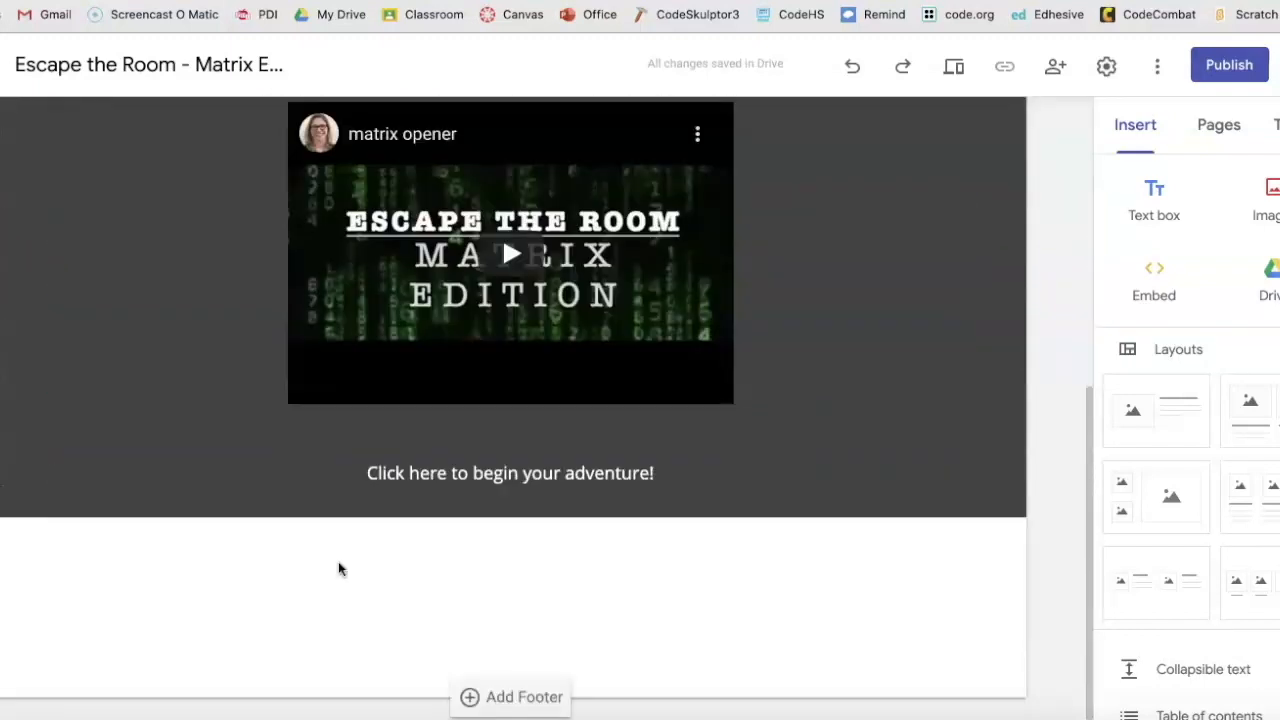
scroll(338, 568, up, 5)
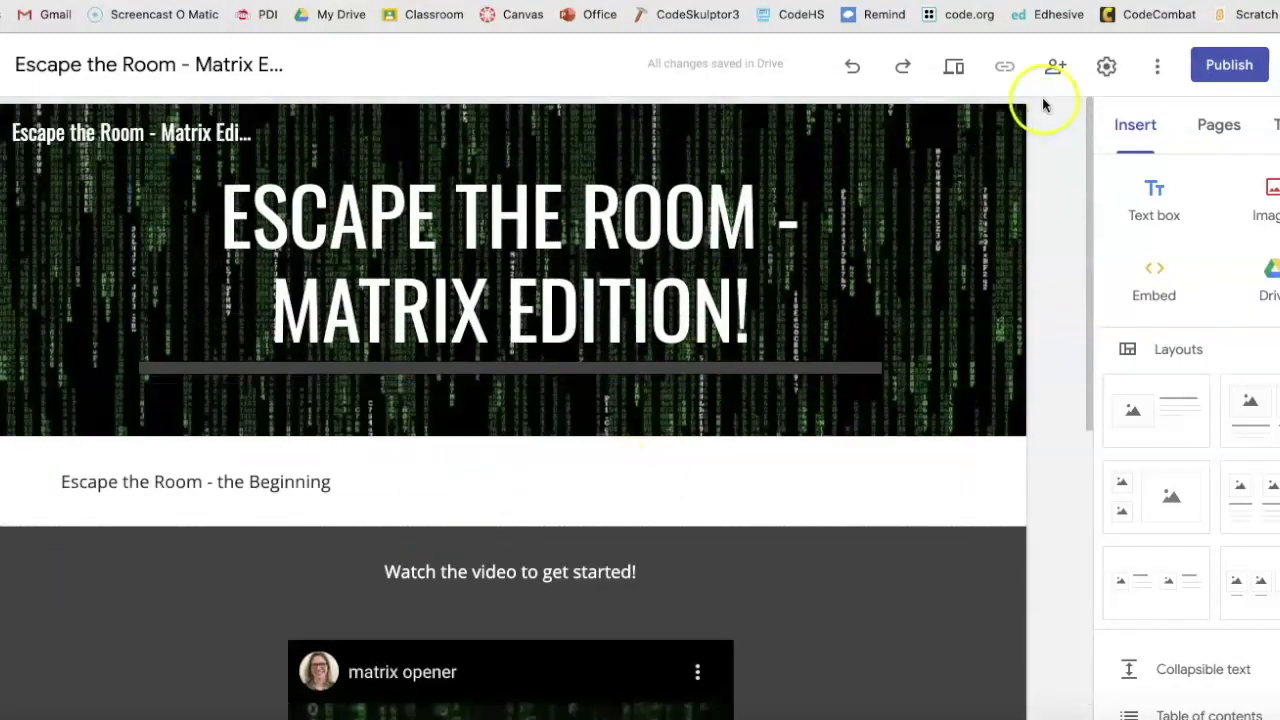
click(952, 68)
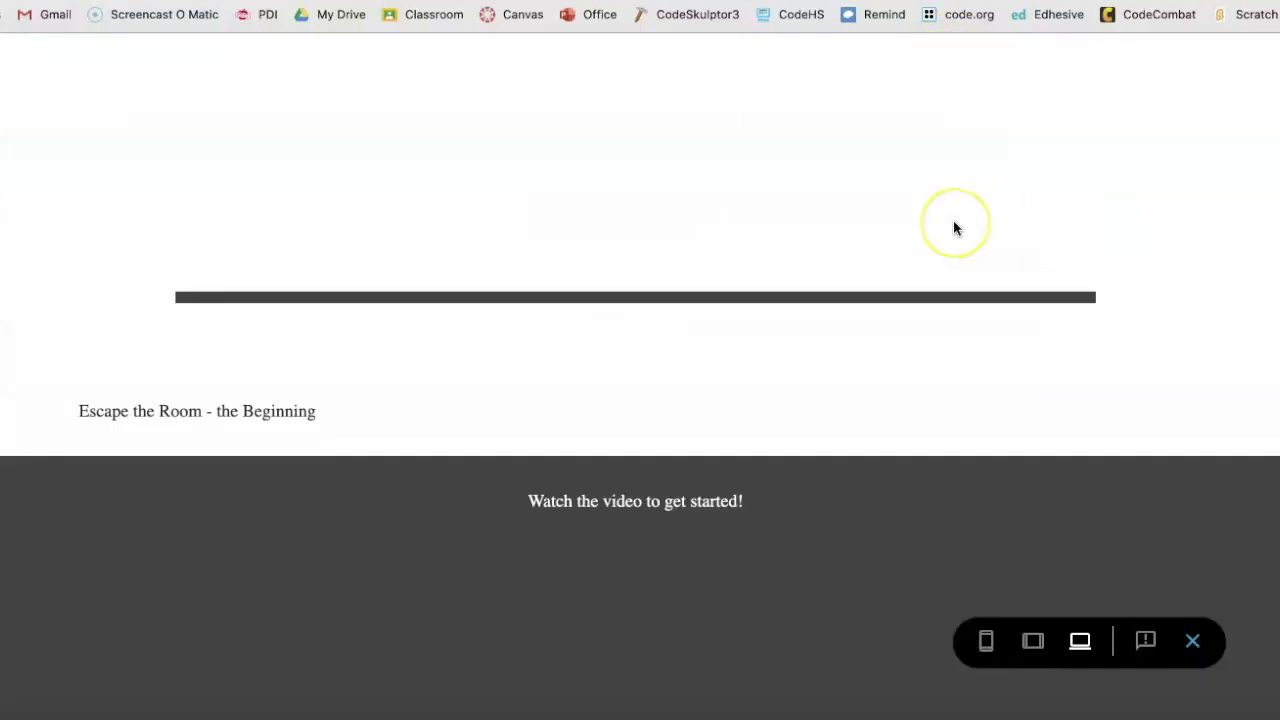
scroll(996, 317, down, 3)
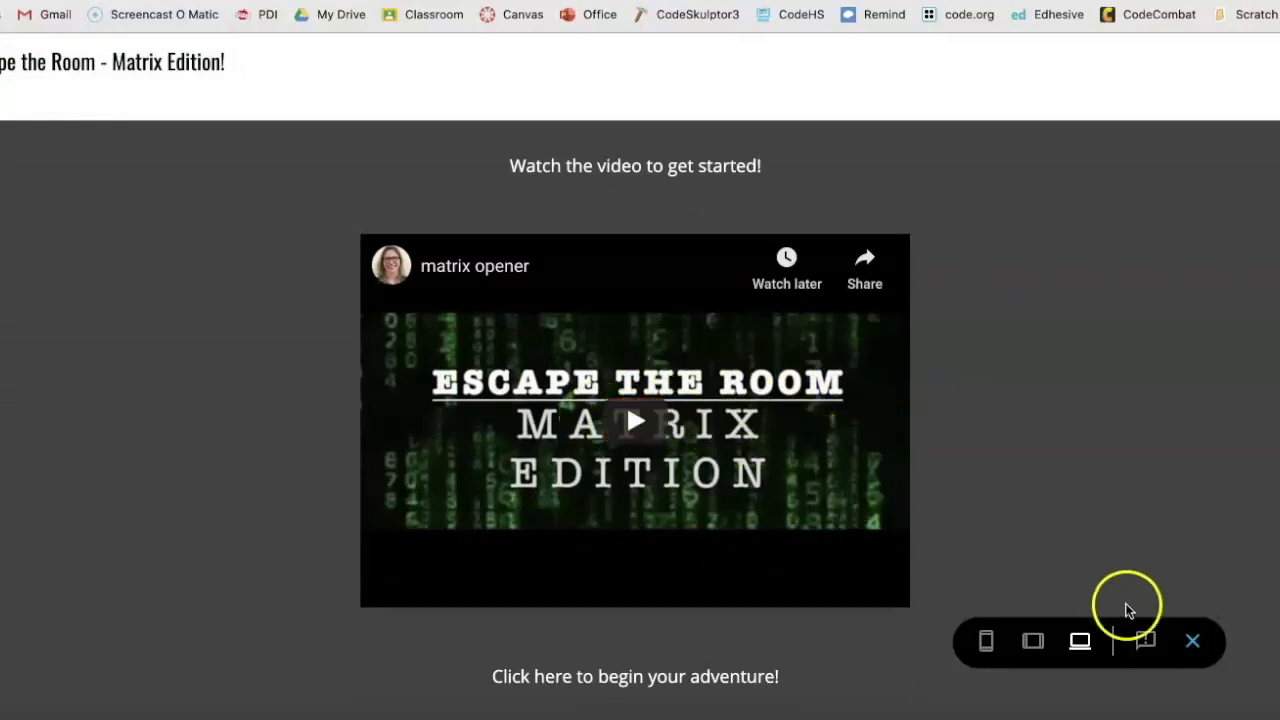
click(1203, 641)
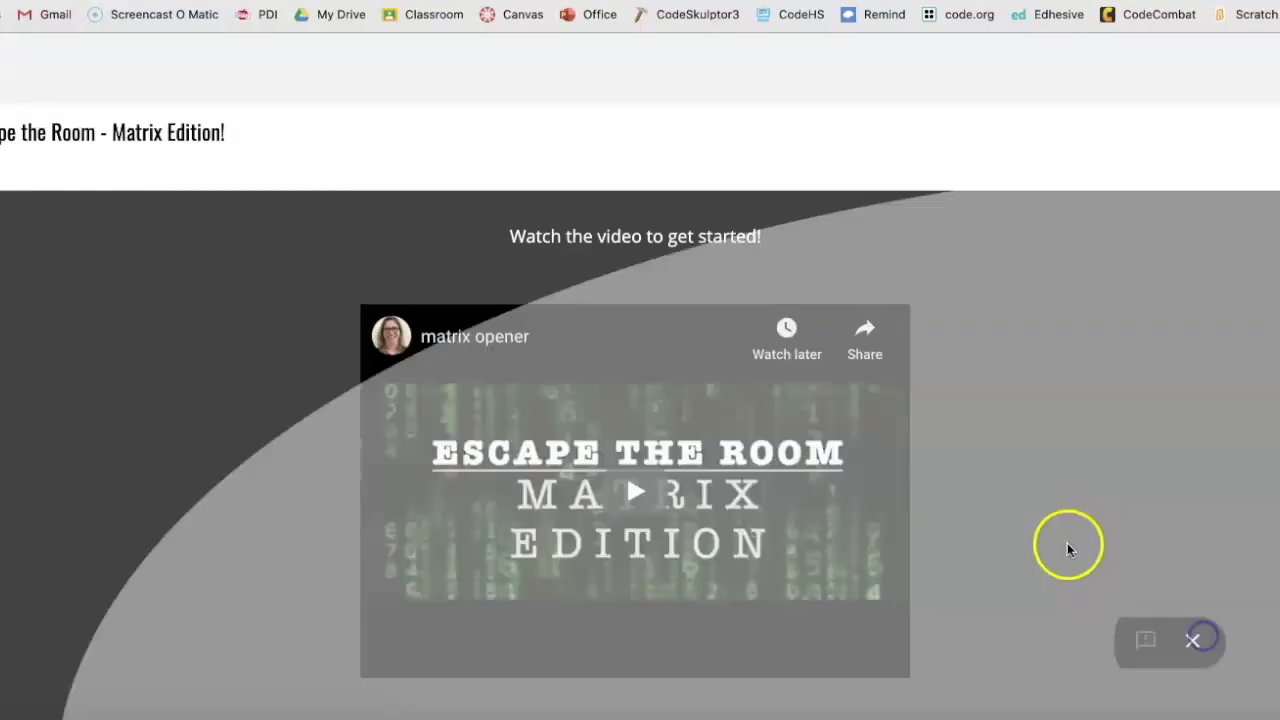
Duplicate the whole site in My Drive as "Copy of Escape the Room - Matrix Edition!".
scroll(745, 598, down, 5)
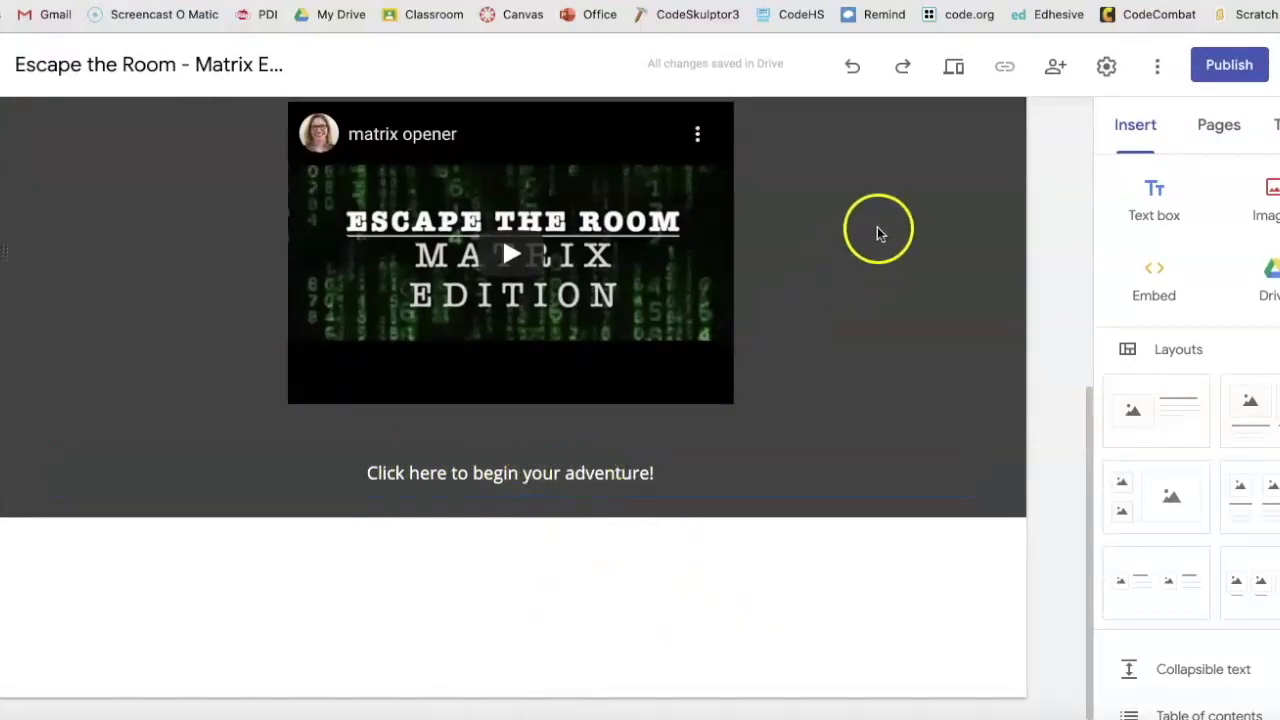
click(1159, 70)
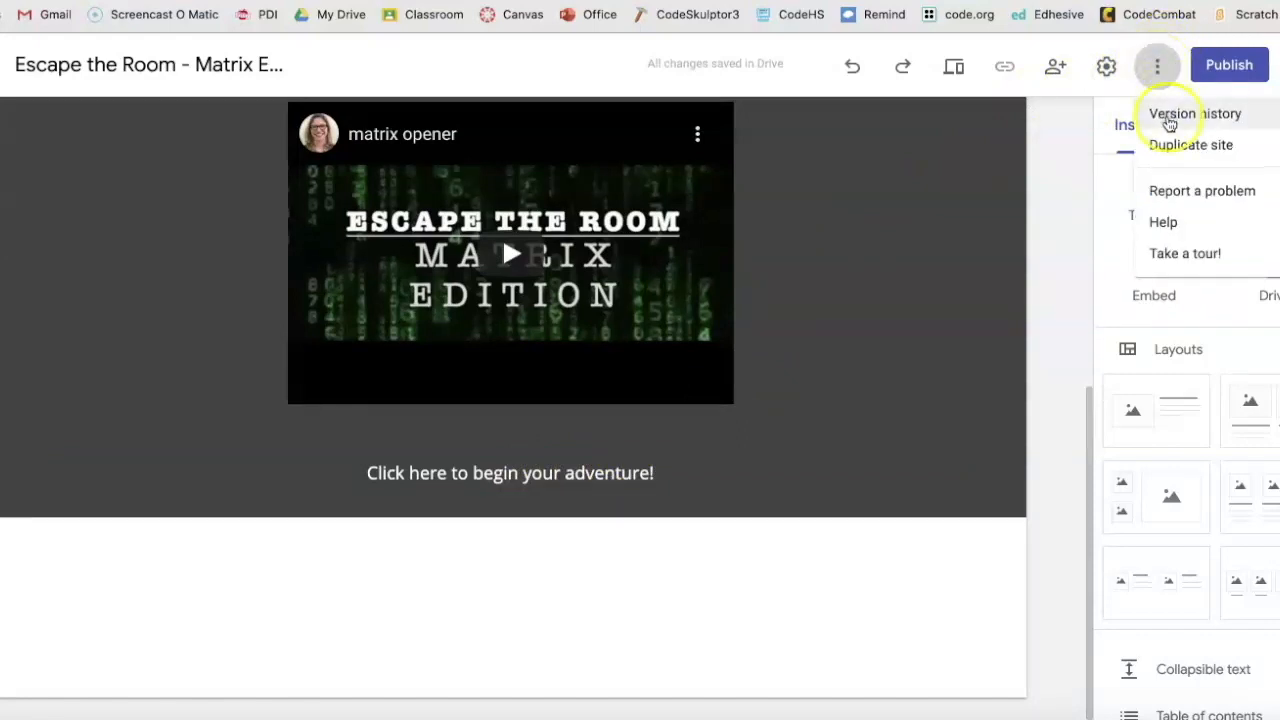
click(1176, 146)
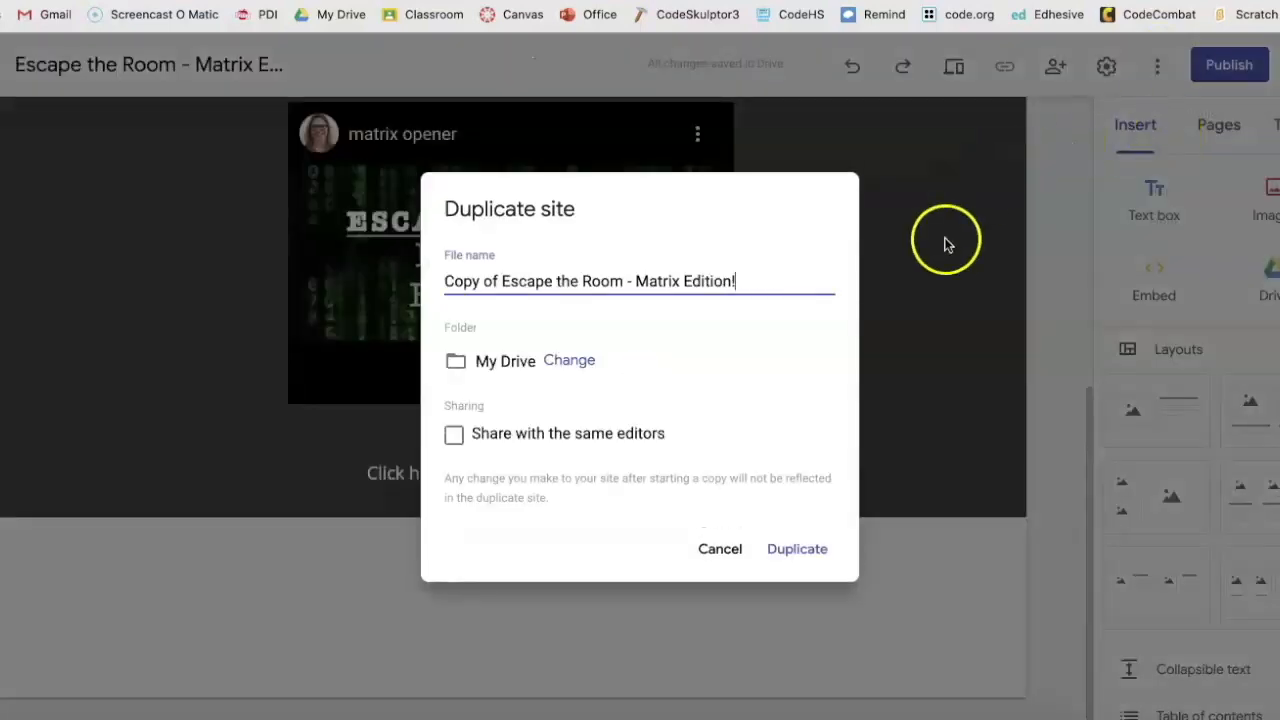
click(797, 550)
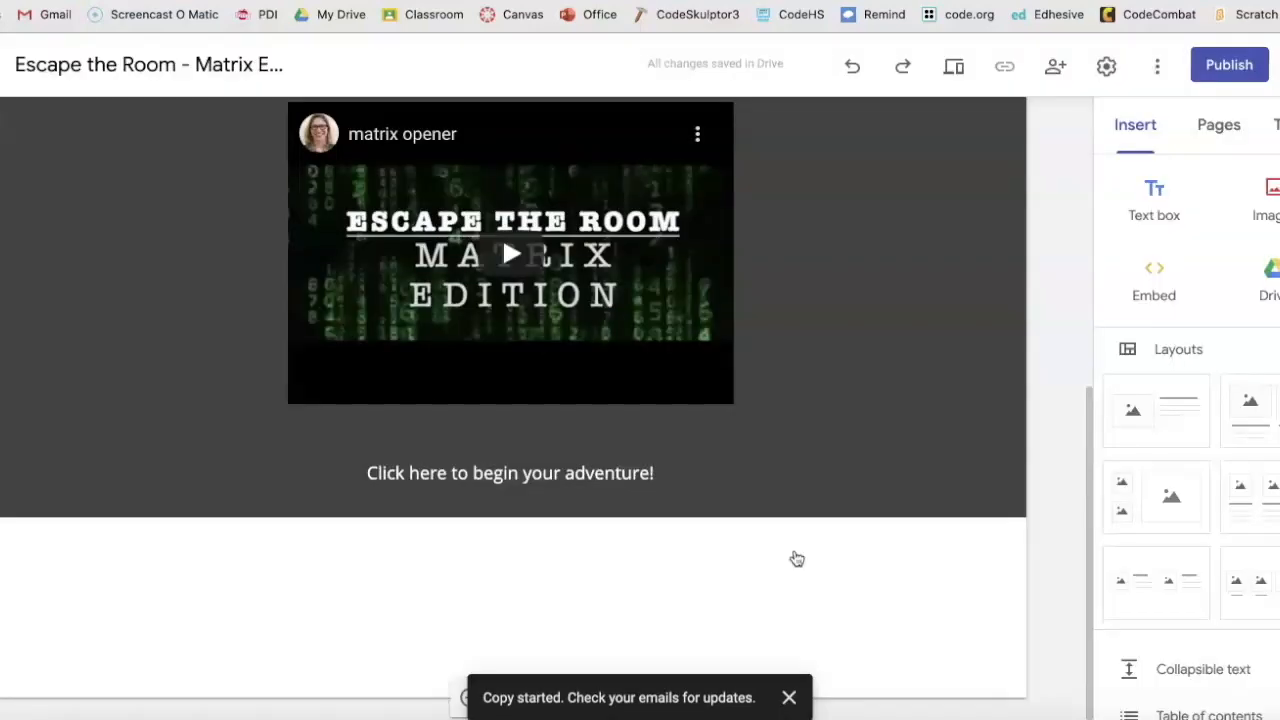
Open the site copy from the "Your copy is ready" email and change the text below the header to "Escape the Room - Phase 1".
click(521, 622)
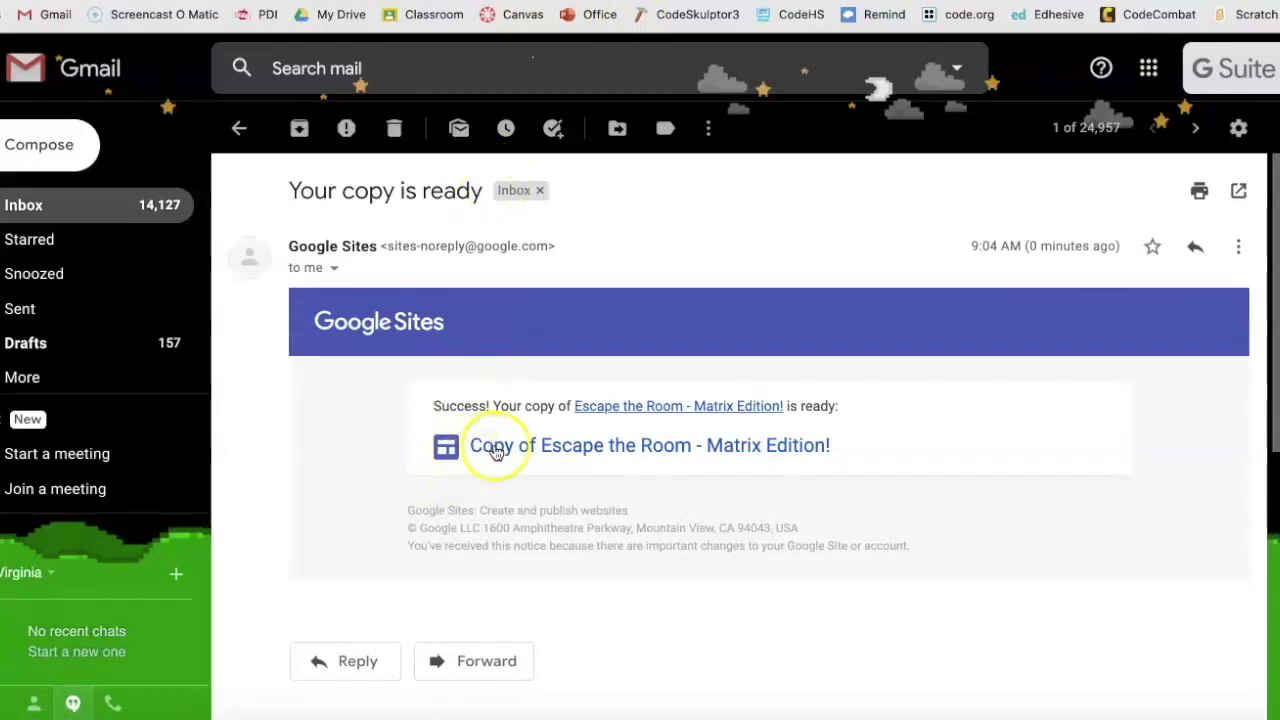
click(655, 457)
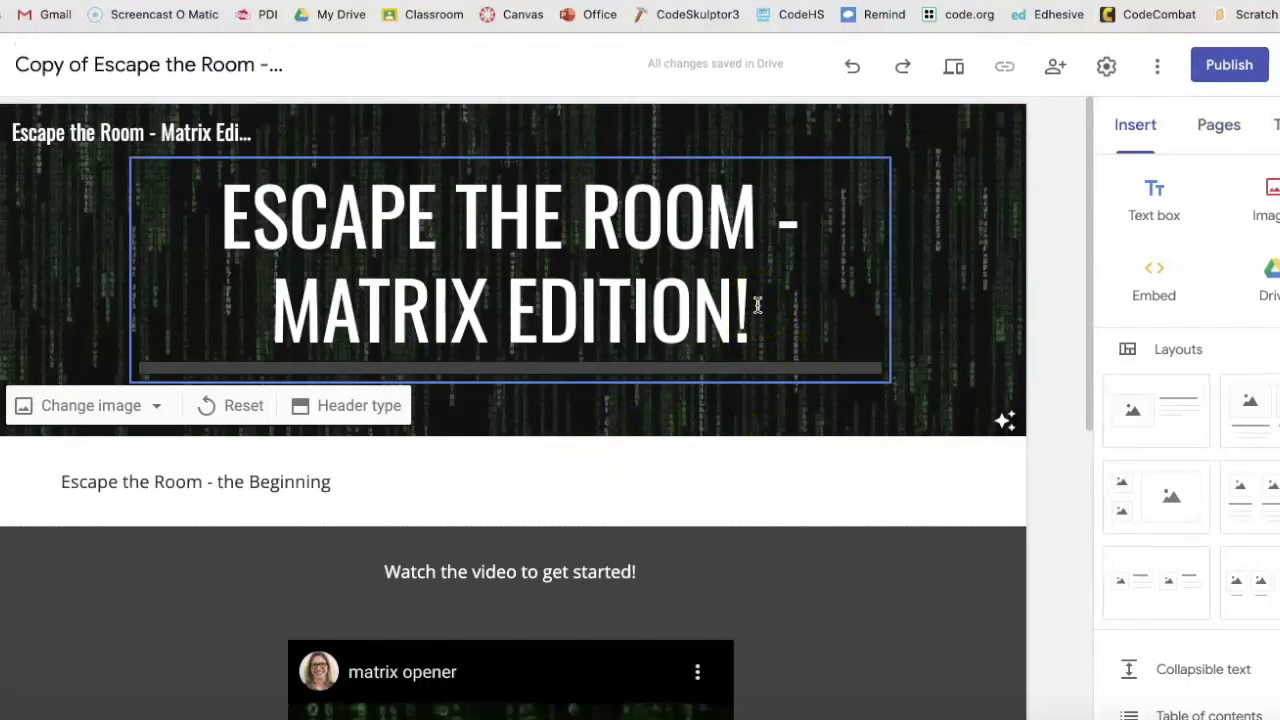
click(252, 476)
triple_click(262, 482)
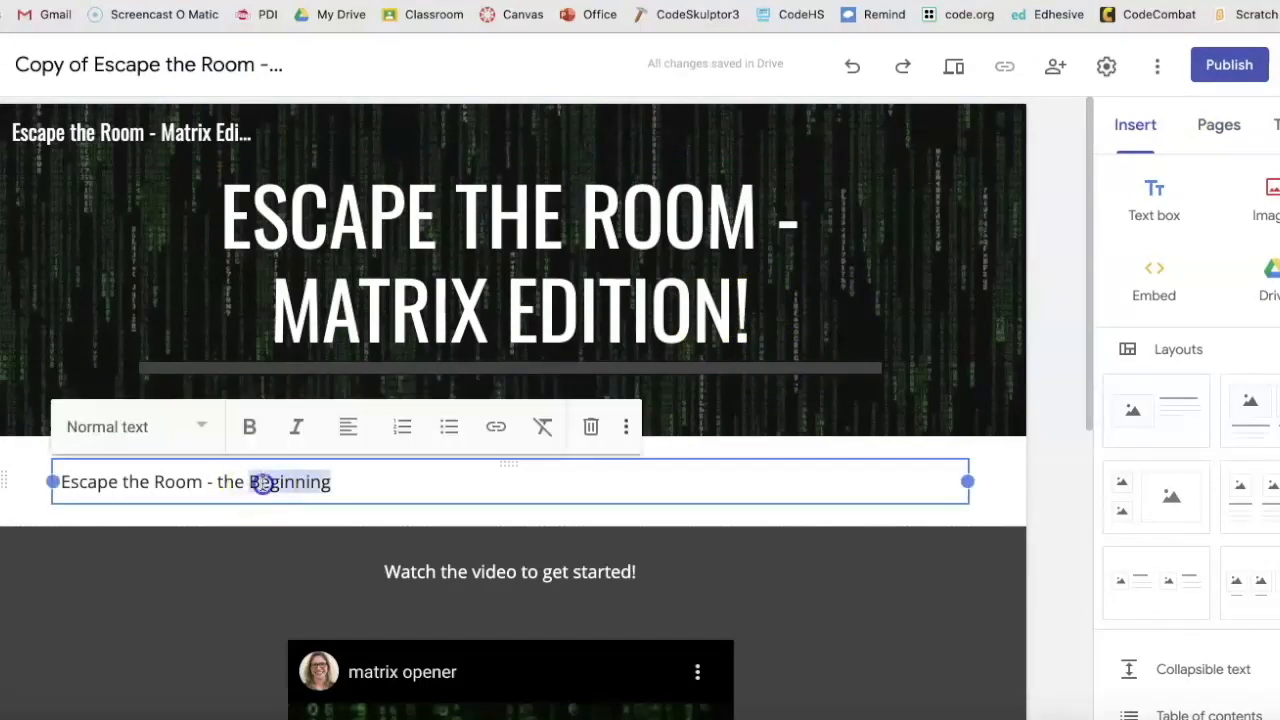
click(357, 489)
key(BackSpace)
key(BackSpace)
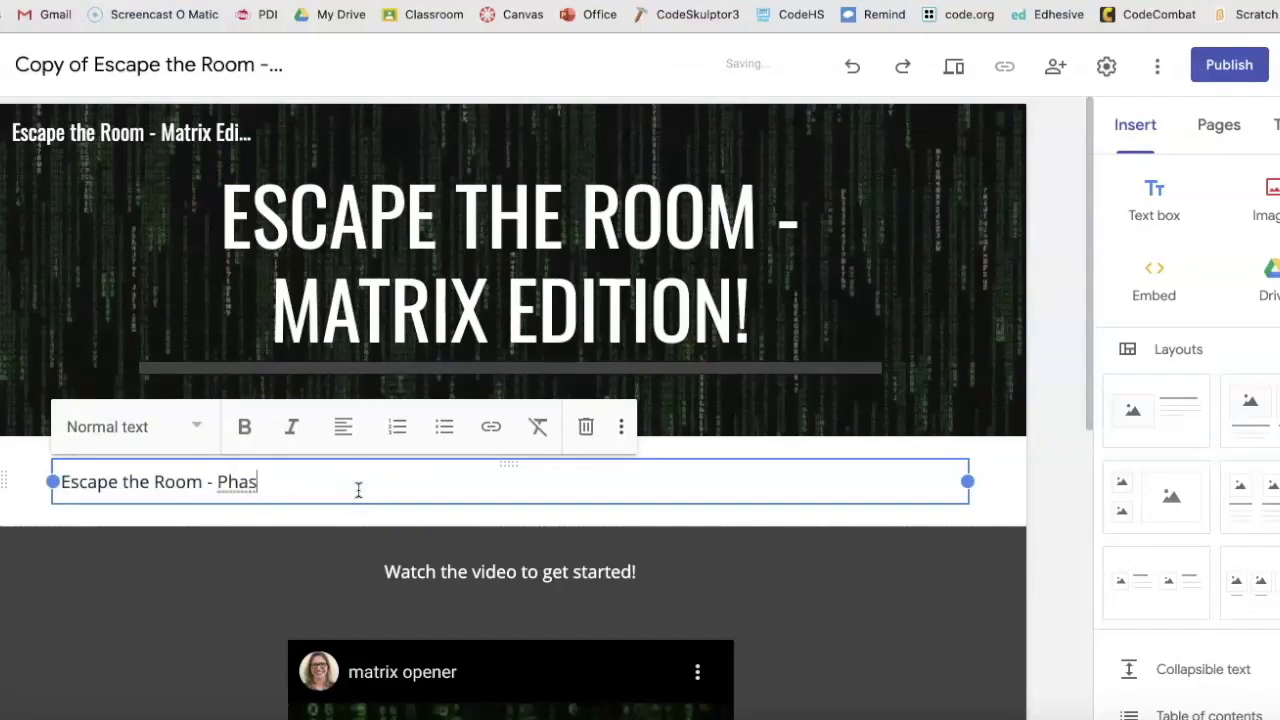
Rename both the site name in the header and the site document as "Escape the Room - Phase 1".
click(241, 134)
drag(162, 133, 297, 160)
text(Phase 1)
click(208, 66)
drag(94, 64, 8, 63)
key(BackSpace)
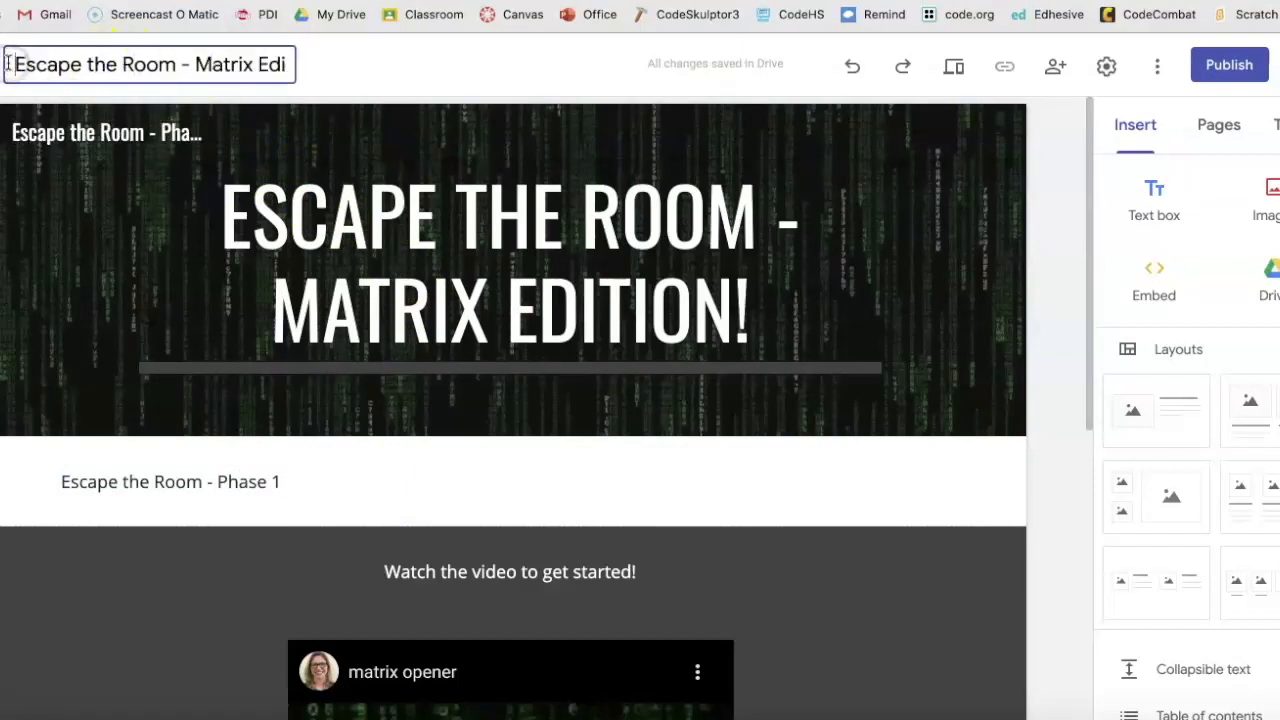
drag(196, 64, 329, 72)
text(Phase 1)
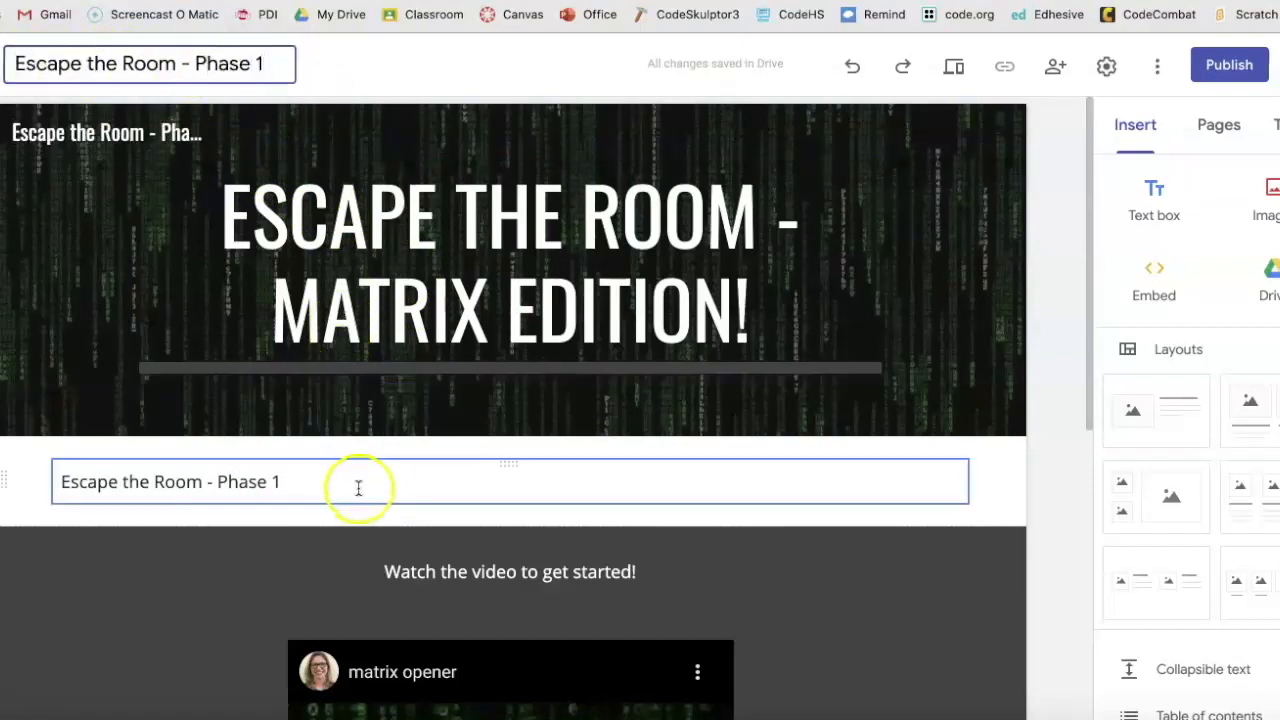
Delete the "matrix opener" video from the dark section of the page.
scroll(403, 594, down, 3)
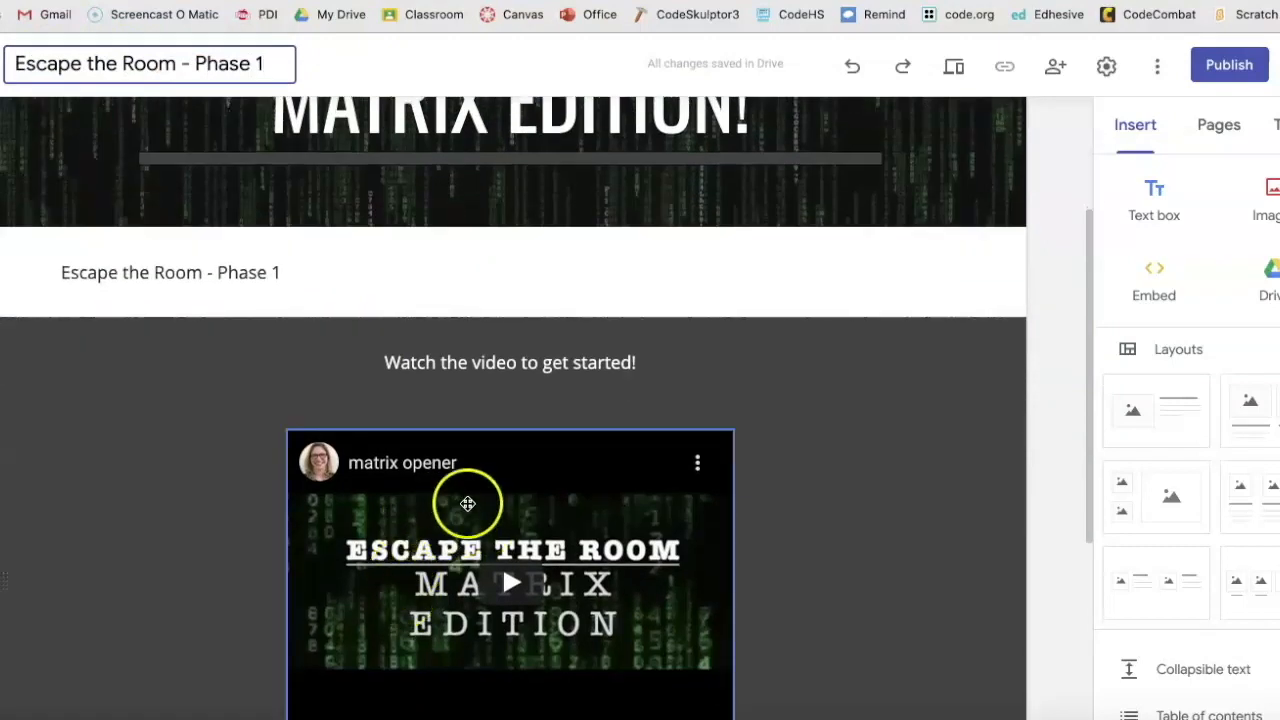
scroll(467, 503, down, 1)
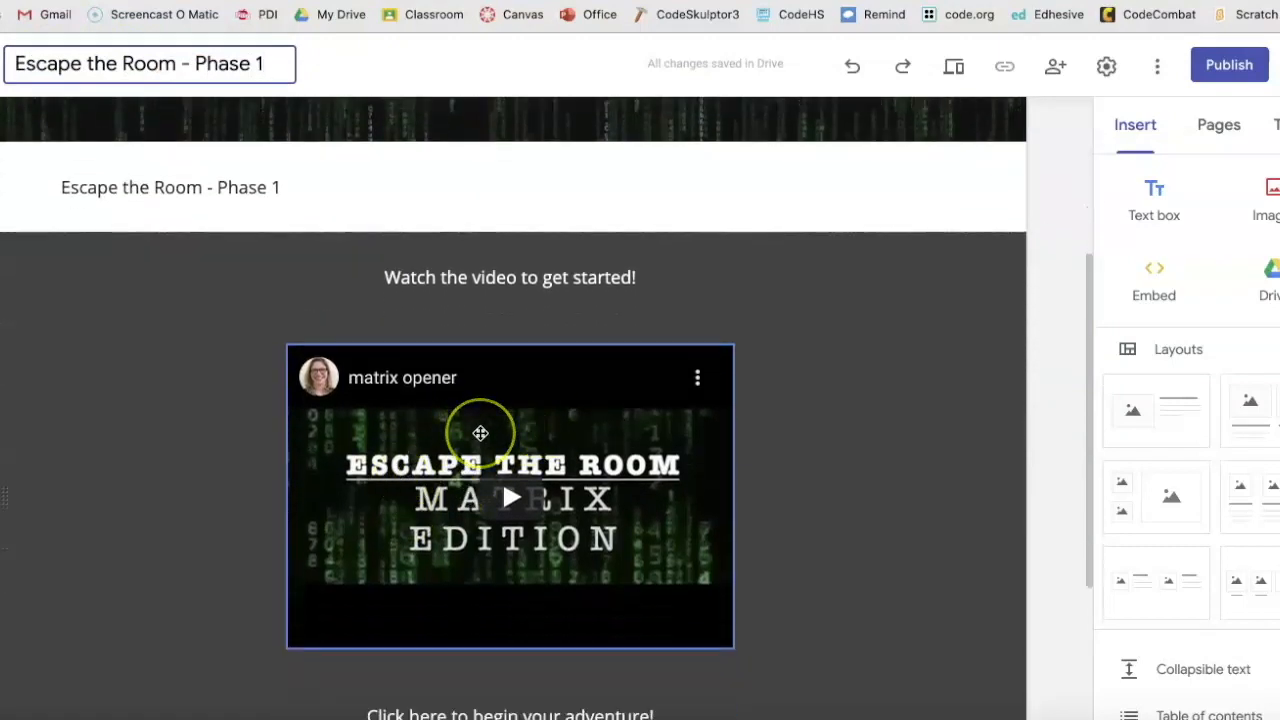
scroll(480, 432, up, 3)
scroll(480, 431, down, 6)
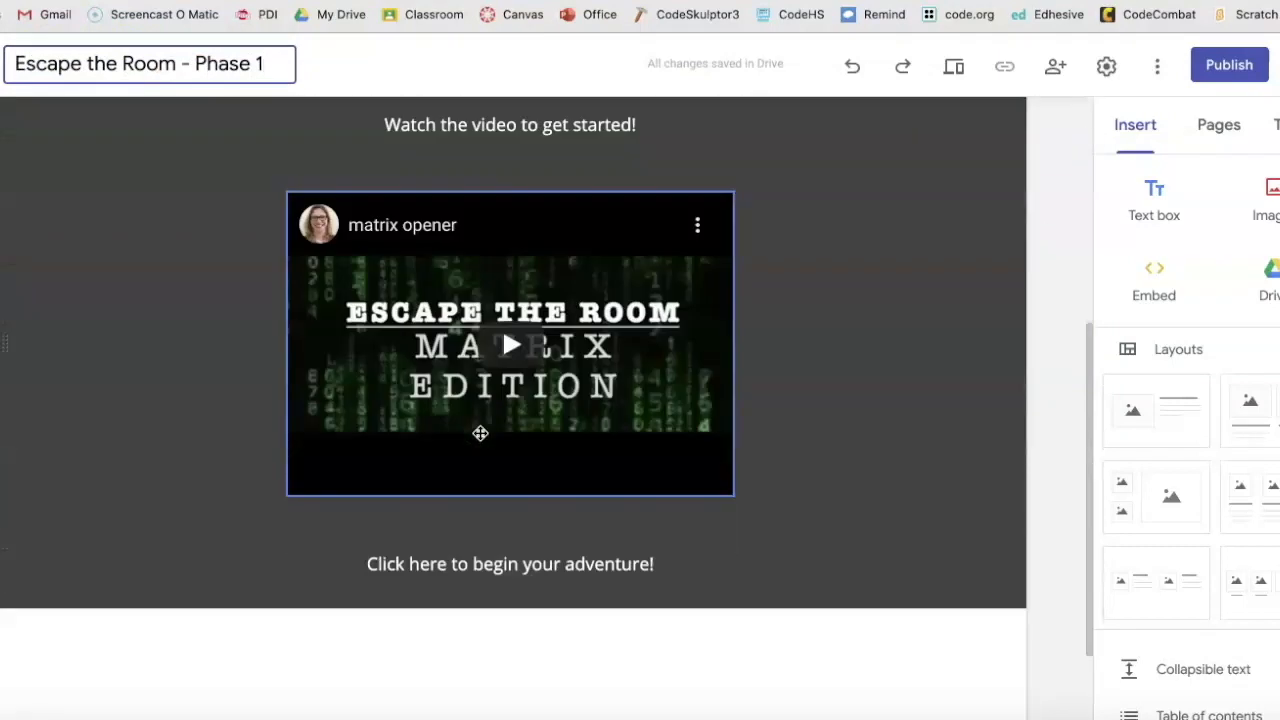
scroll(497, 389, up, 3)
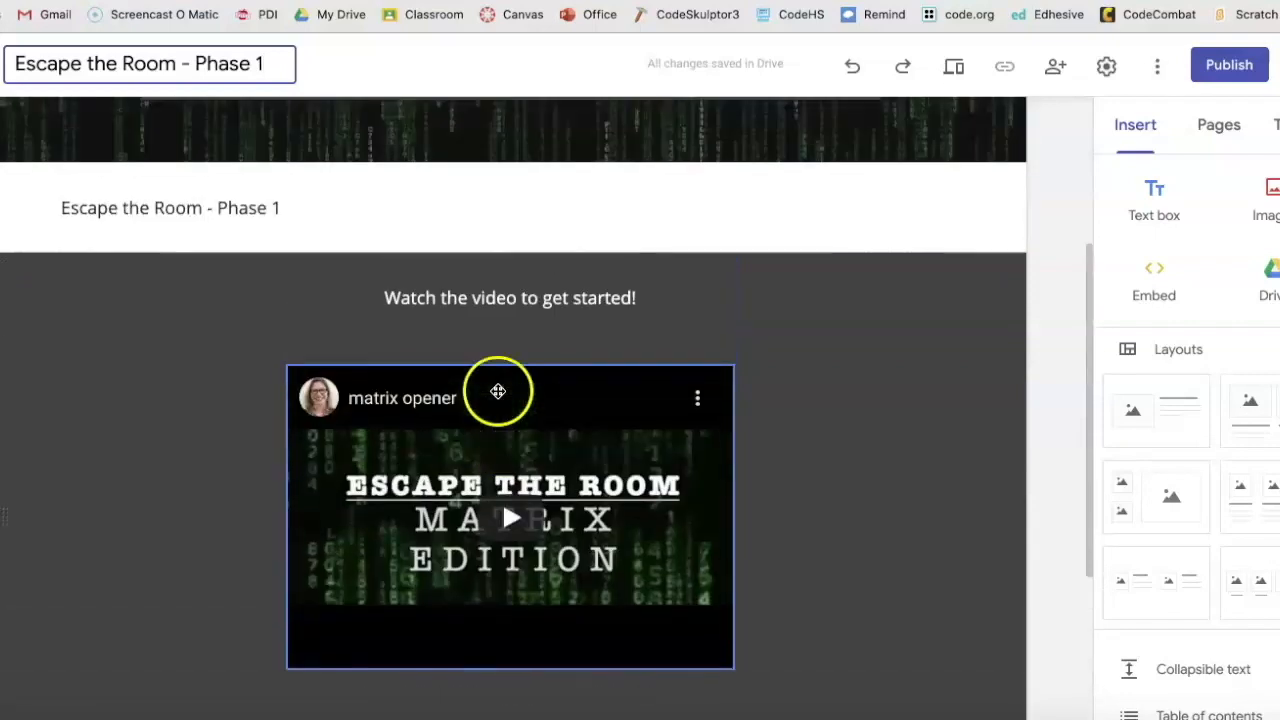
click(428, 428)
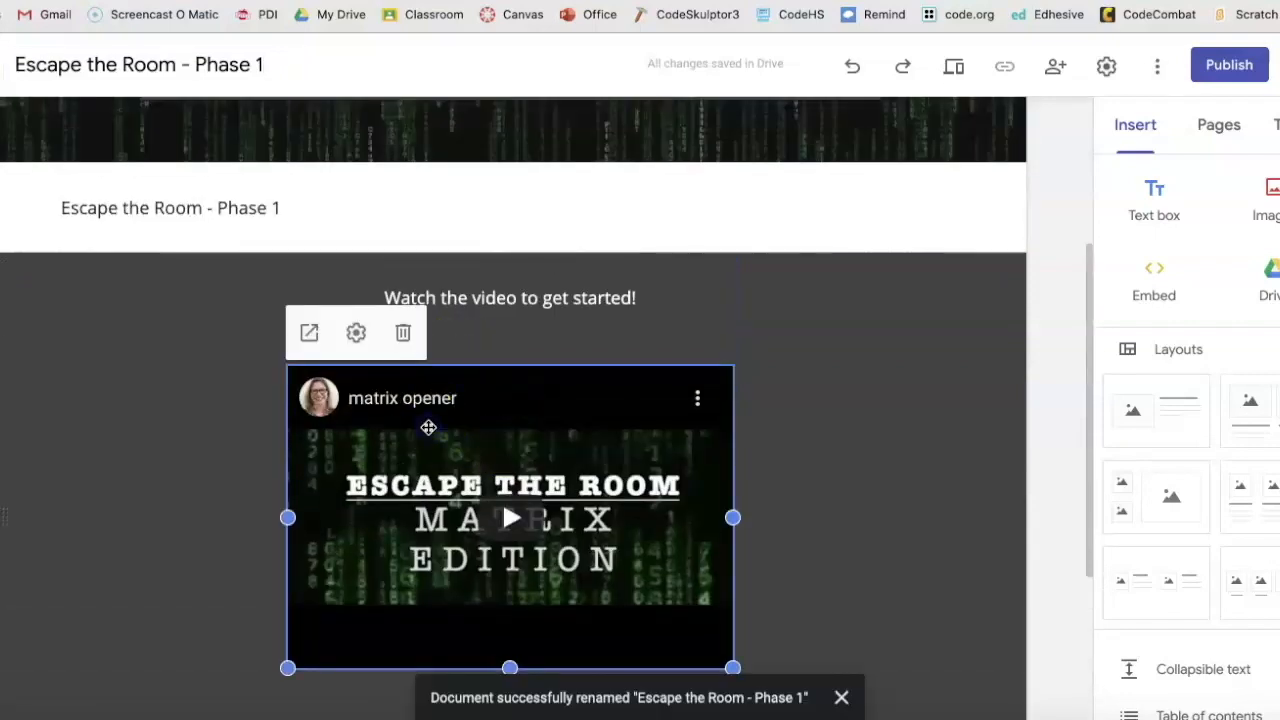
key(Delete)
Replace "Watch the video to get started!" with the two-paragraph Neo story, starting "You are a computer programmer by day, hack by night.".
double_click(520, 382)
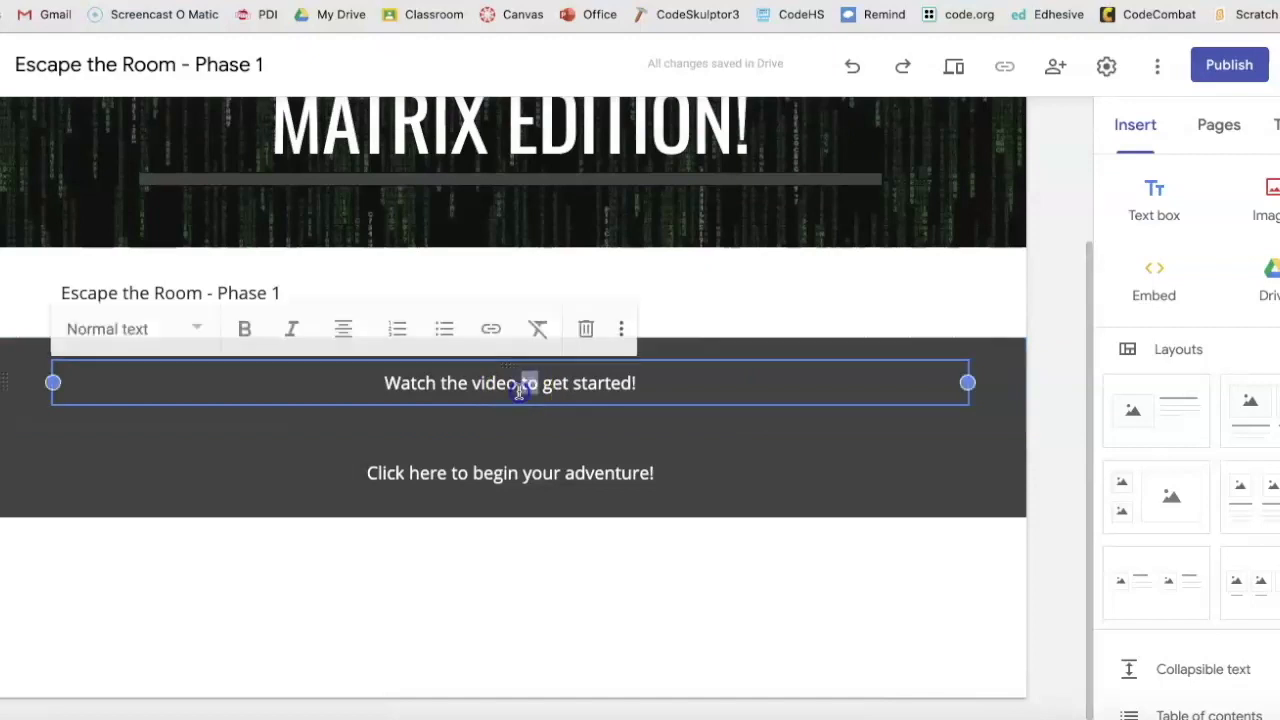
triple_click(519, 391)
text(You are a computer progra)
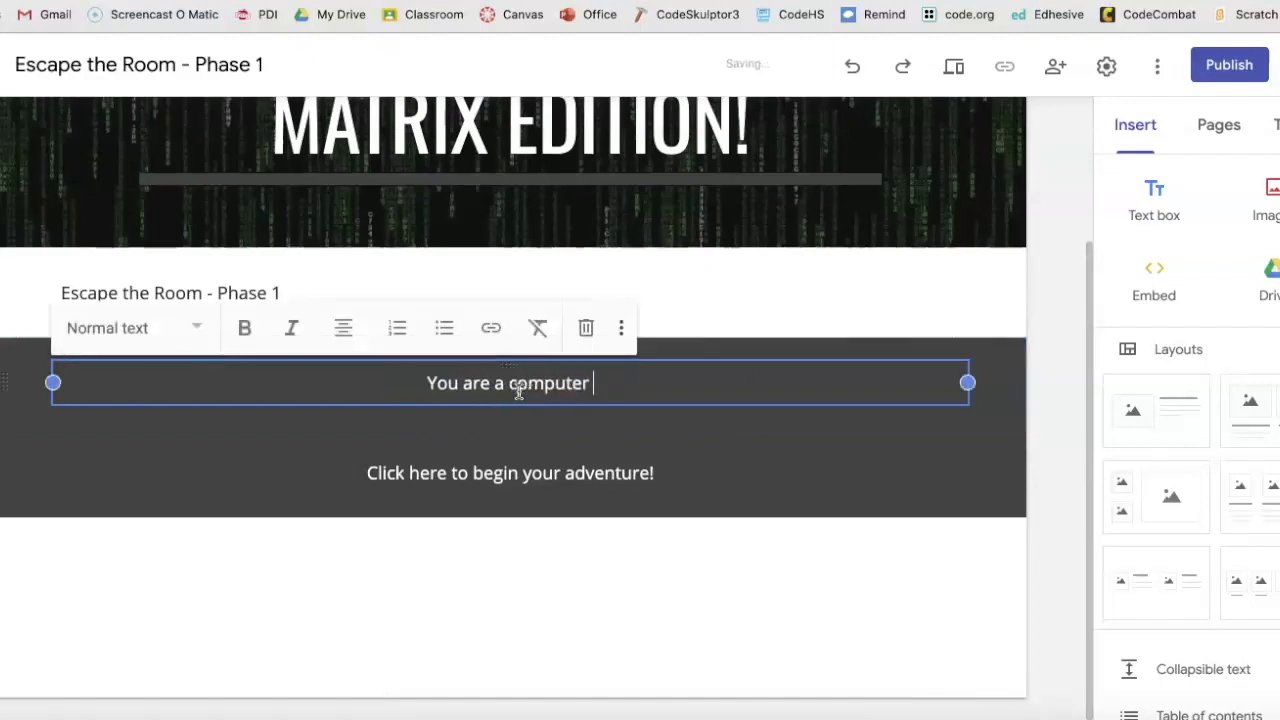
text(mmer by day, hack by night.)
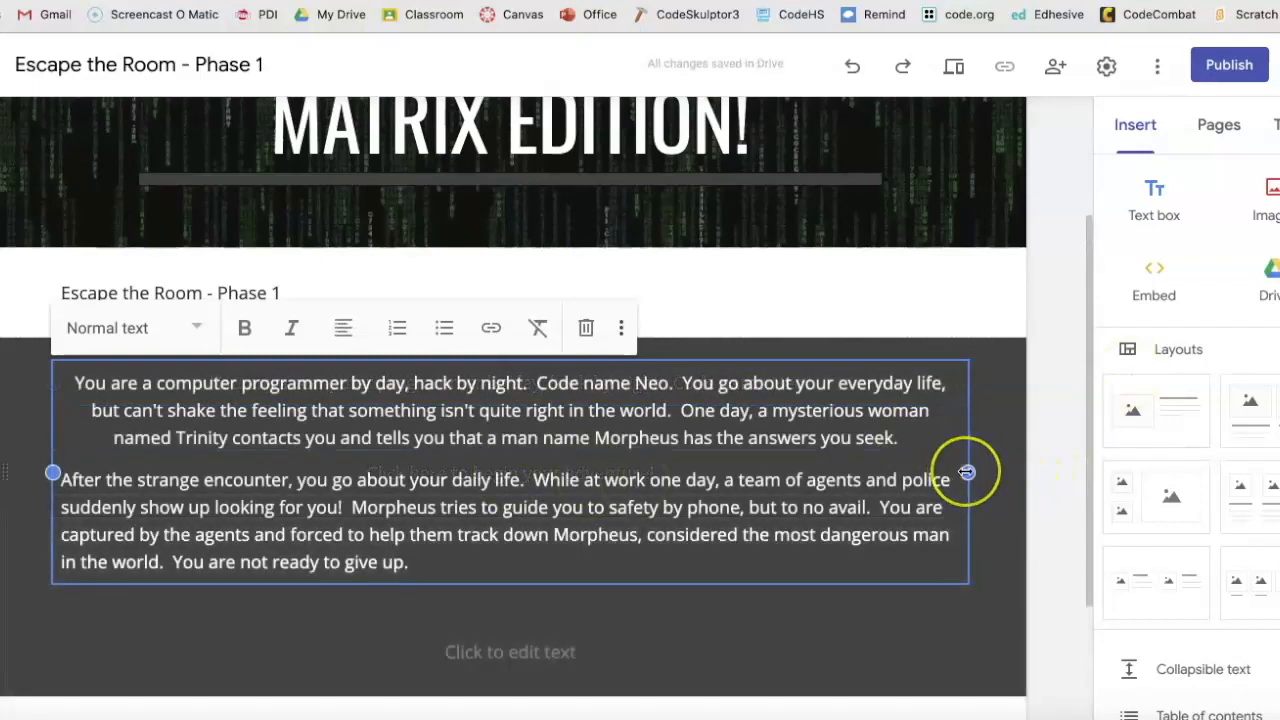
Narrow the story text box to about half the section's width and left-align its first paragraph.
drag(966, 472, 499, 449)
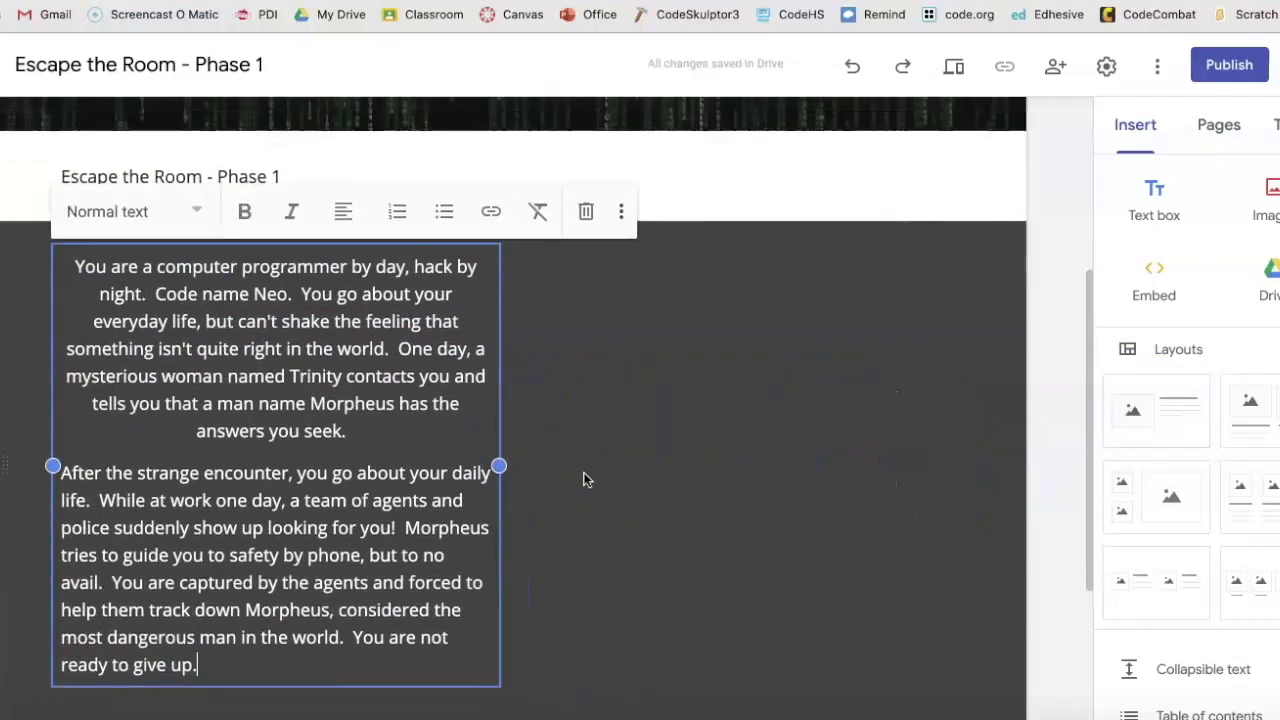
click(584, 478)
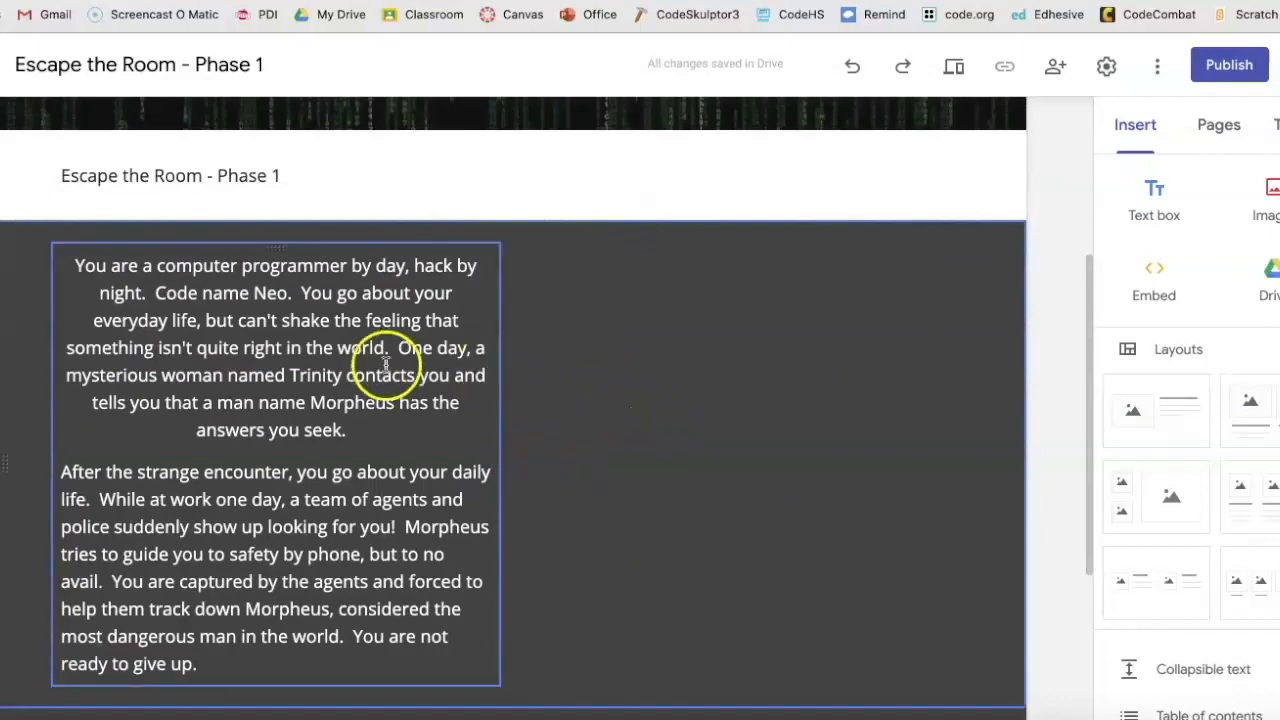
click(345, 418)
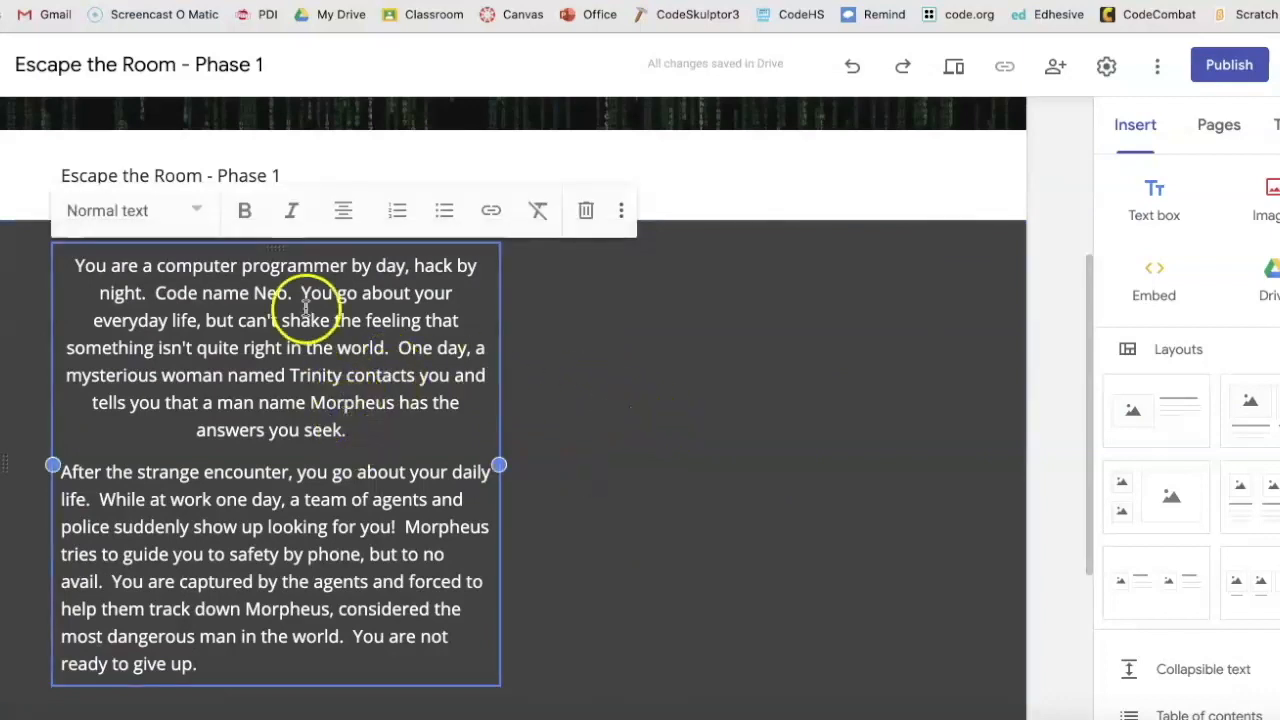
click(343, 212)
click(343, 224)
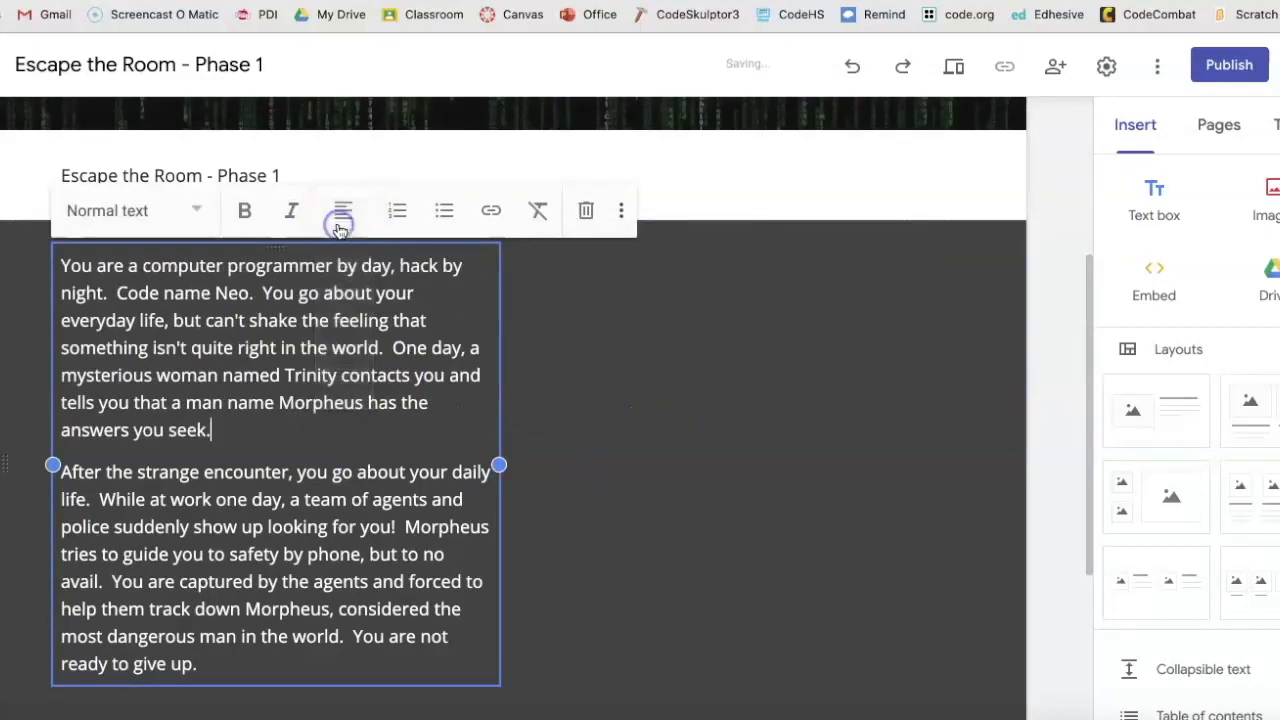
click(557, 373)
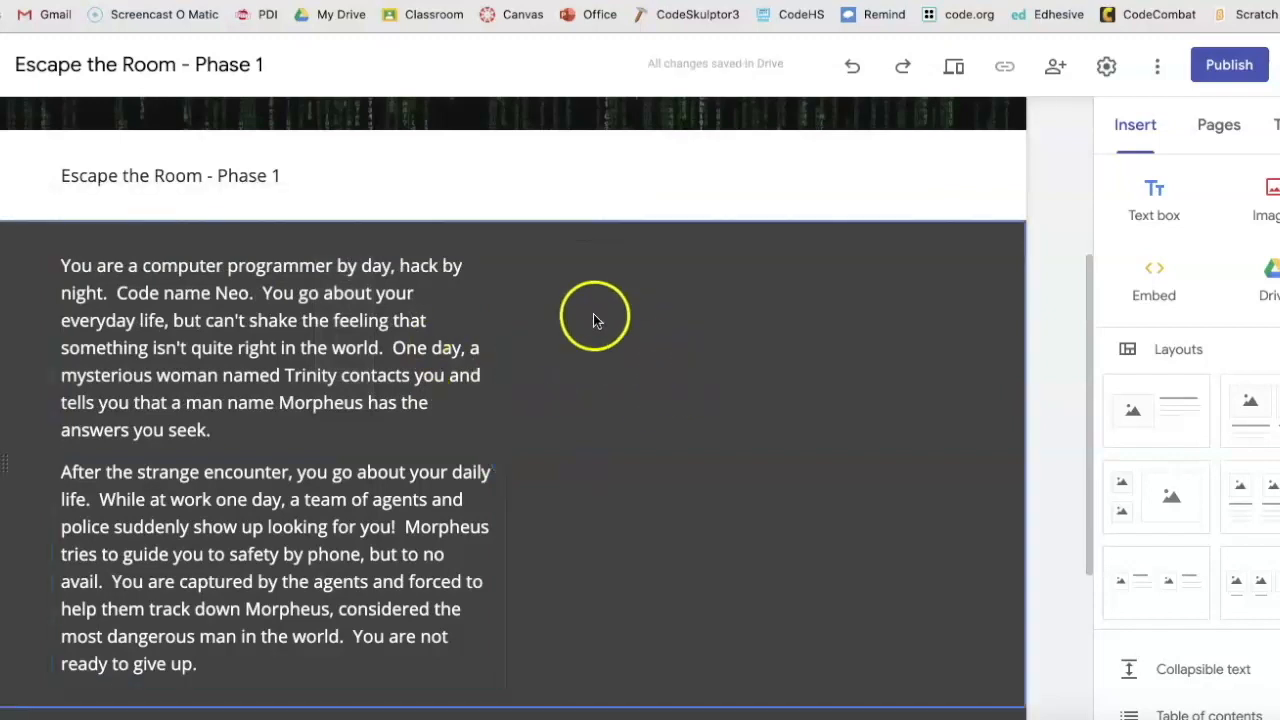
Search Google Images for "transparent neo matrix" and open the CleanPNG result showing Neo full-length in a long black coat.
scroll(590, 313, up, 2)
key(ctrl+t)
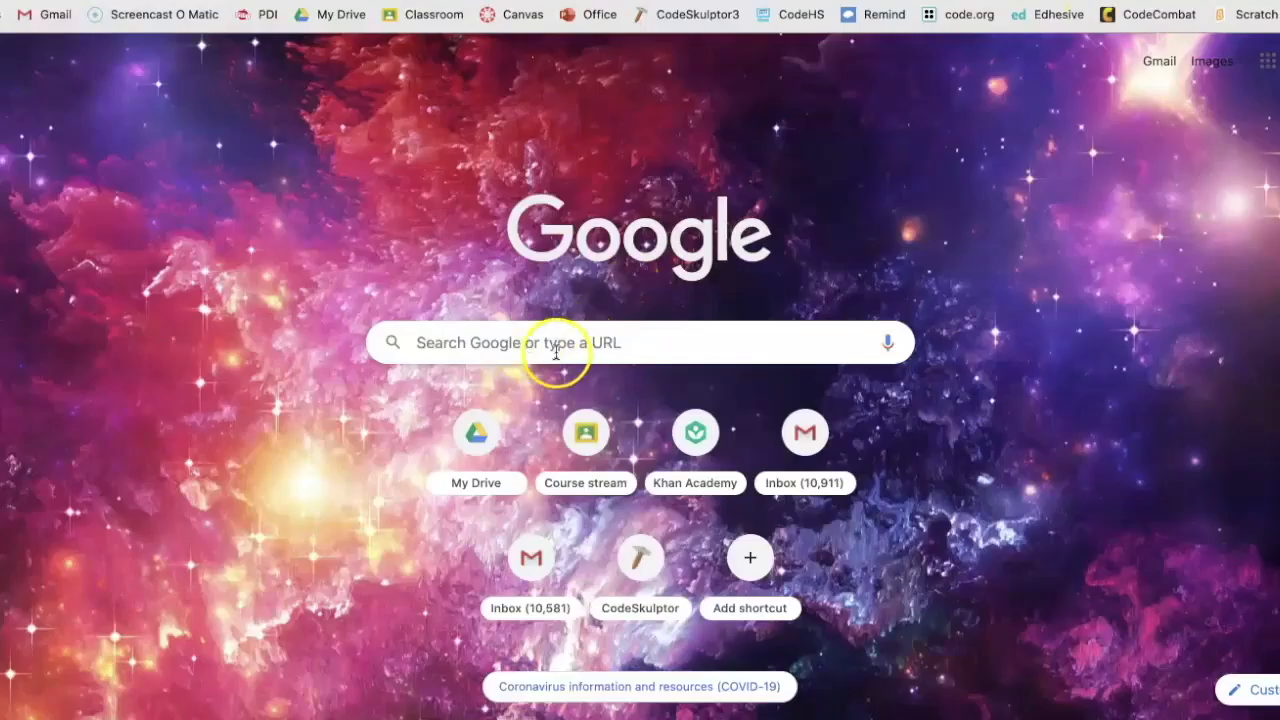
text(transparent neo matrix)
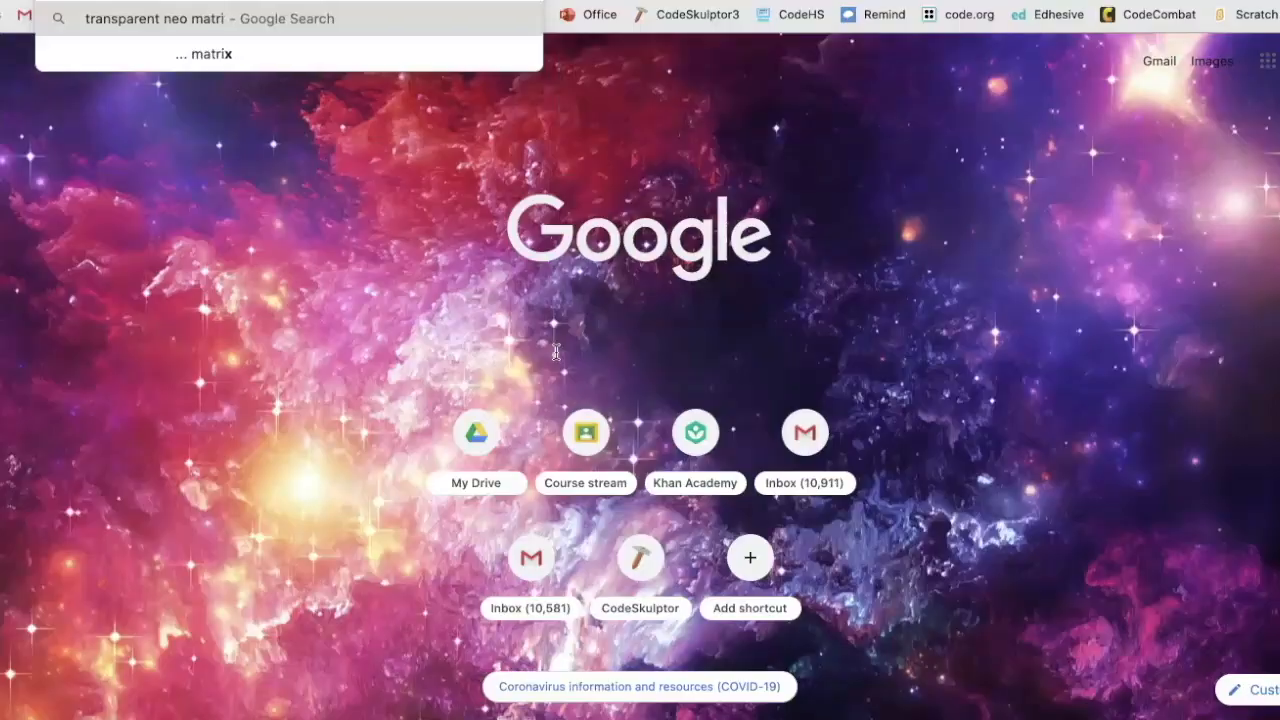
key(Return)
click(206, 130)
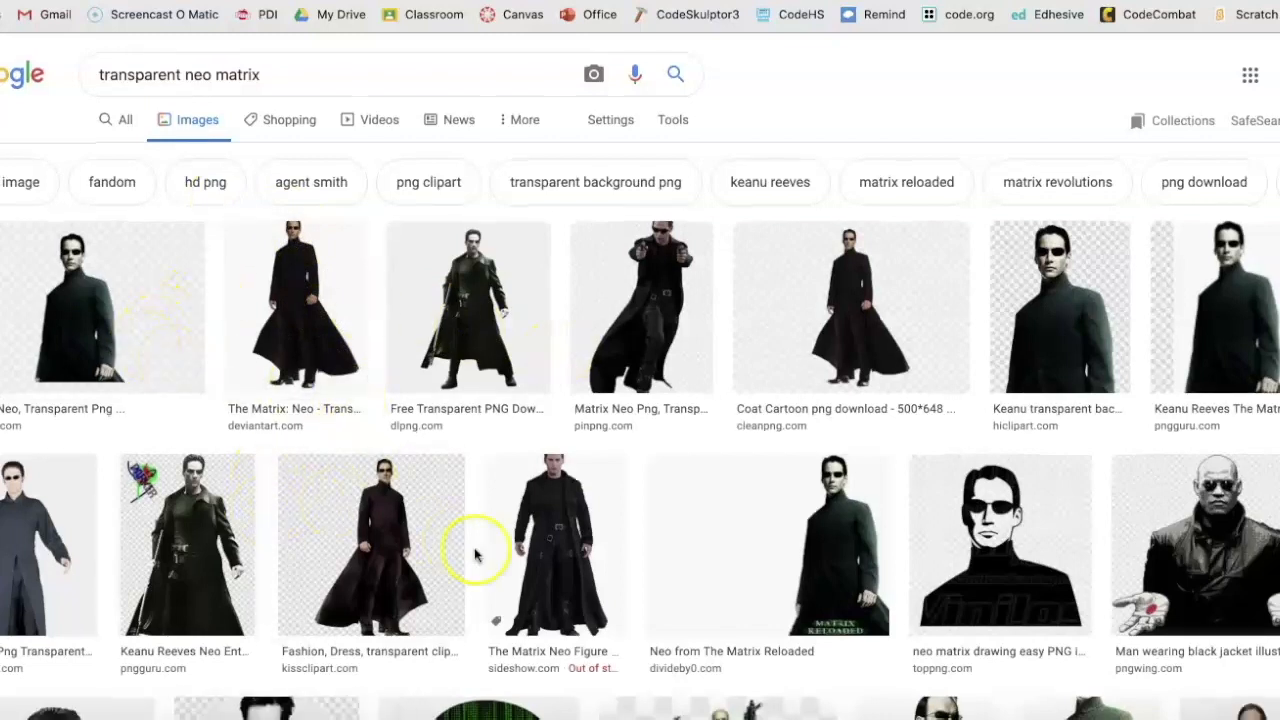
scroll(480, 540, down, 1)
click(797, 326)
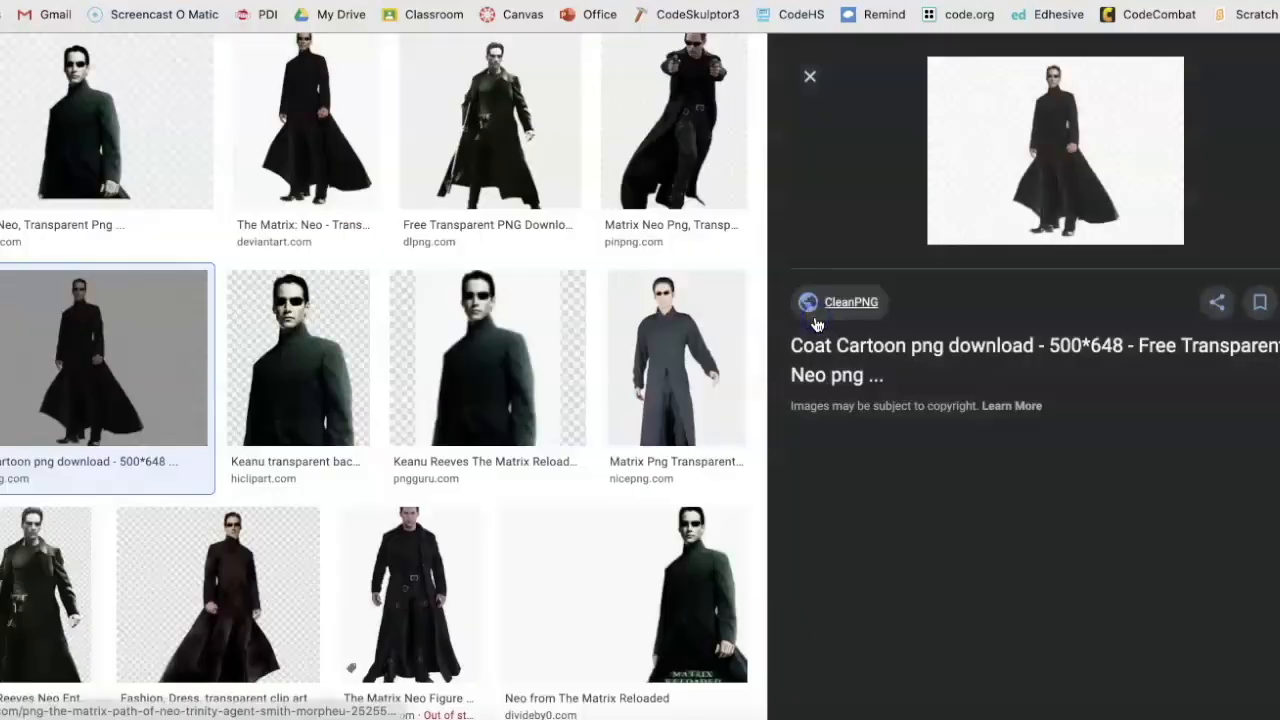
scroll(897, 453, down, 2)
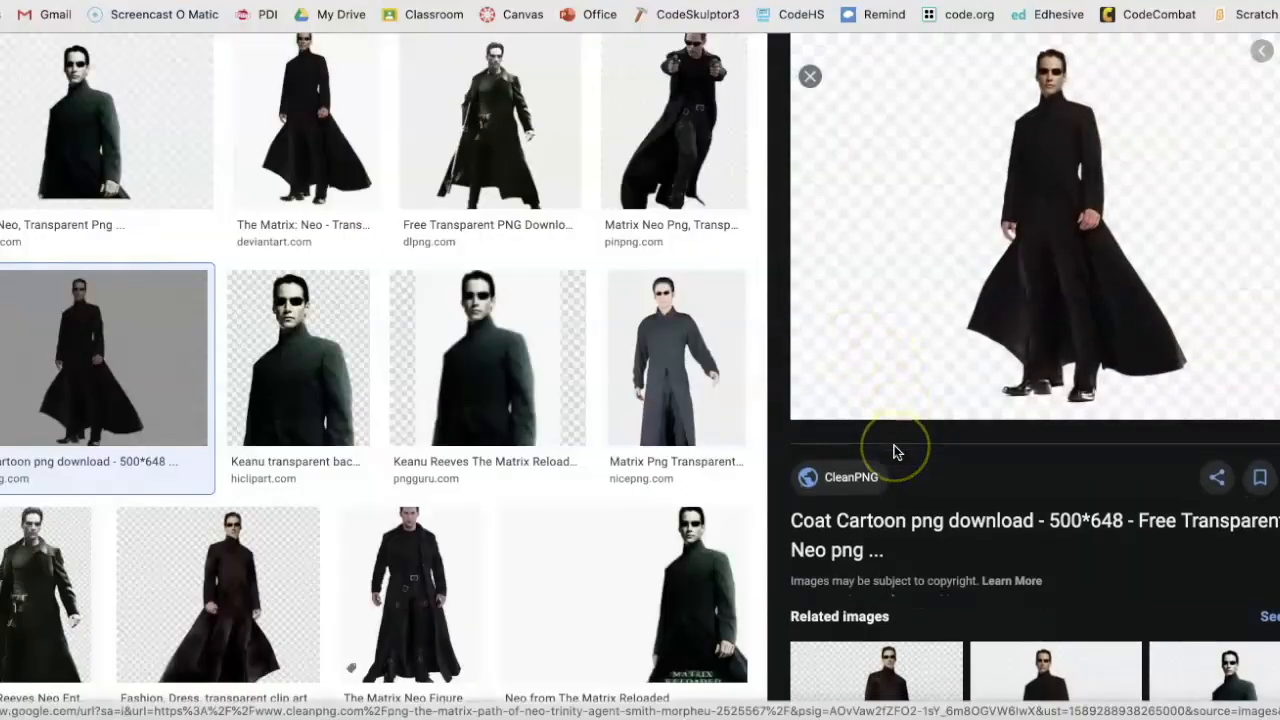
scroll(895, 452, up, 2)
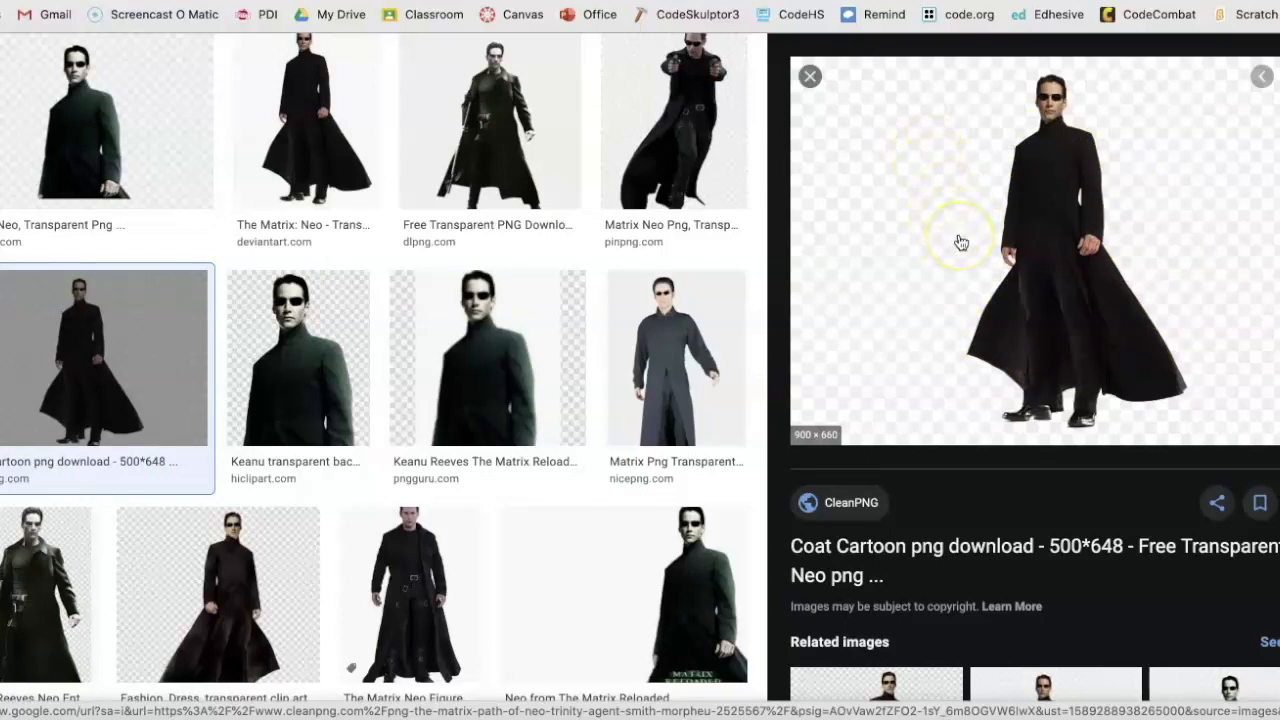
Try copying the CleanPNG Neo image and pasting it into the Phase 1 page, and delete the pasted image.
right_click(1055, 220)
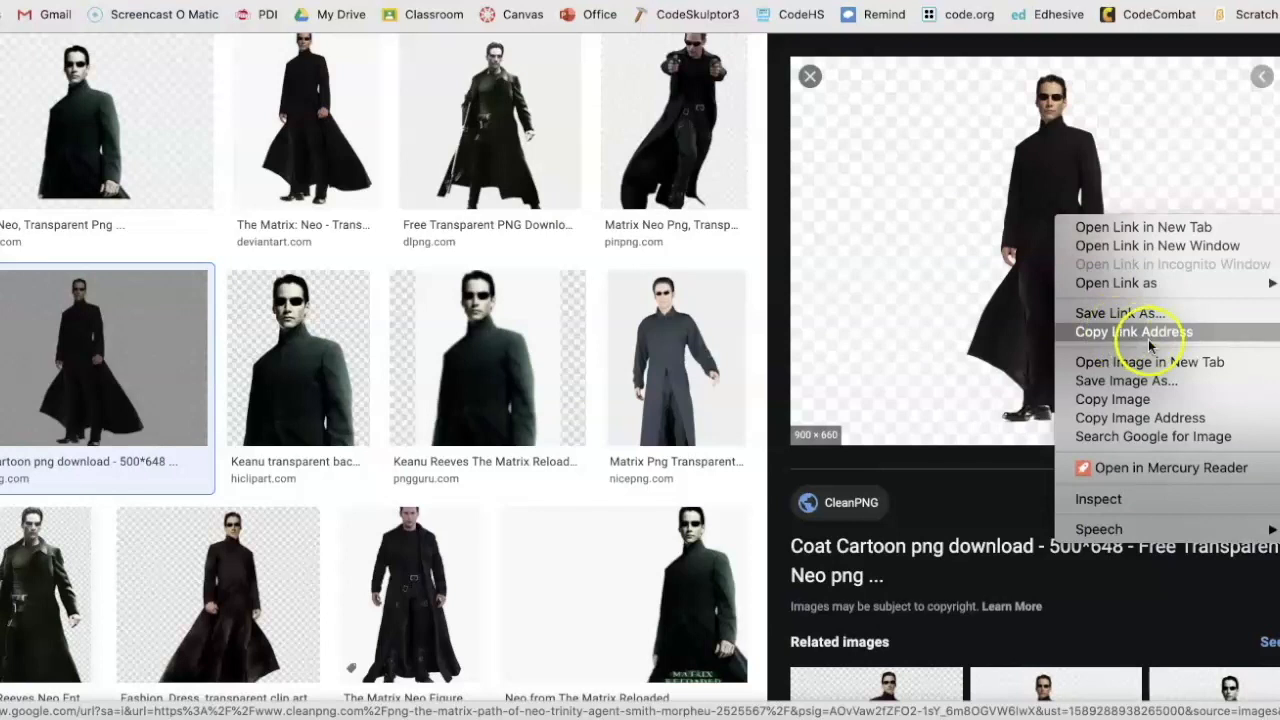
click(1118, 398)
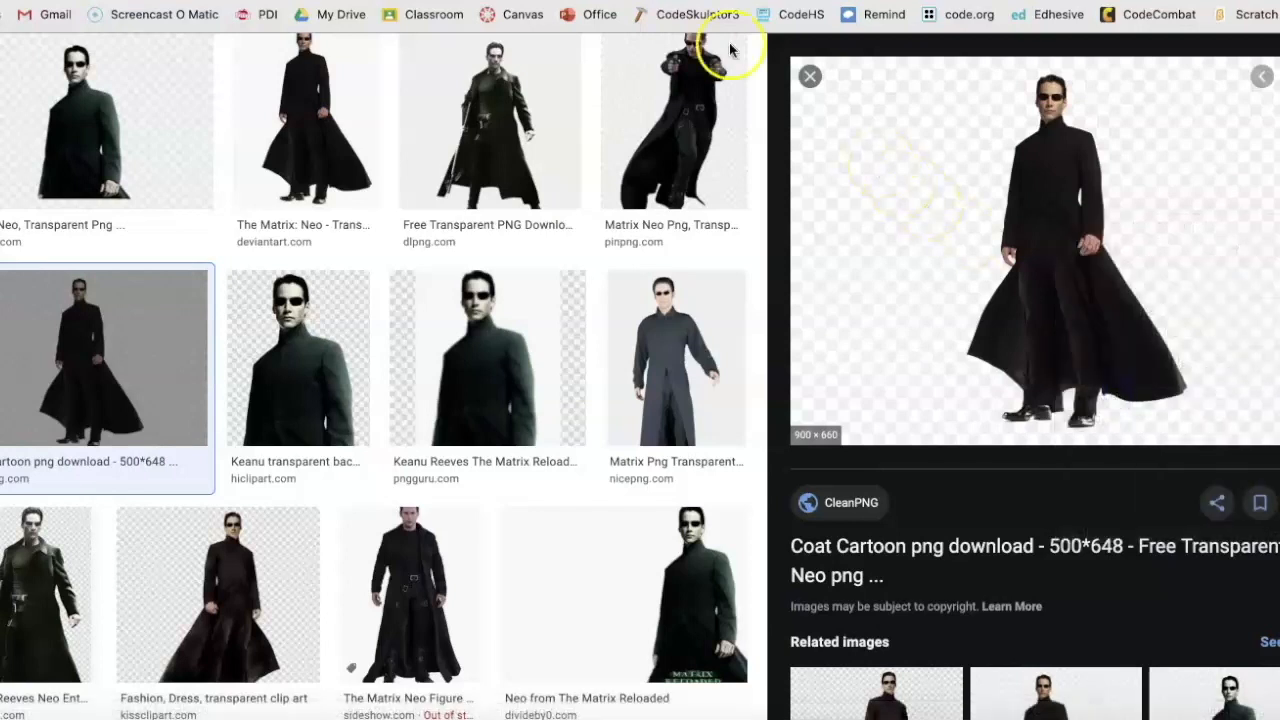
click(650, 1)
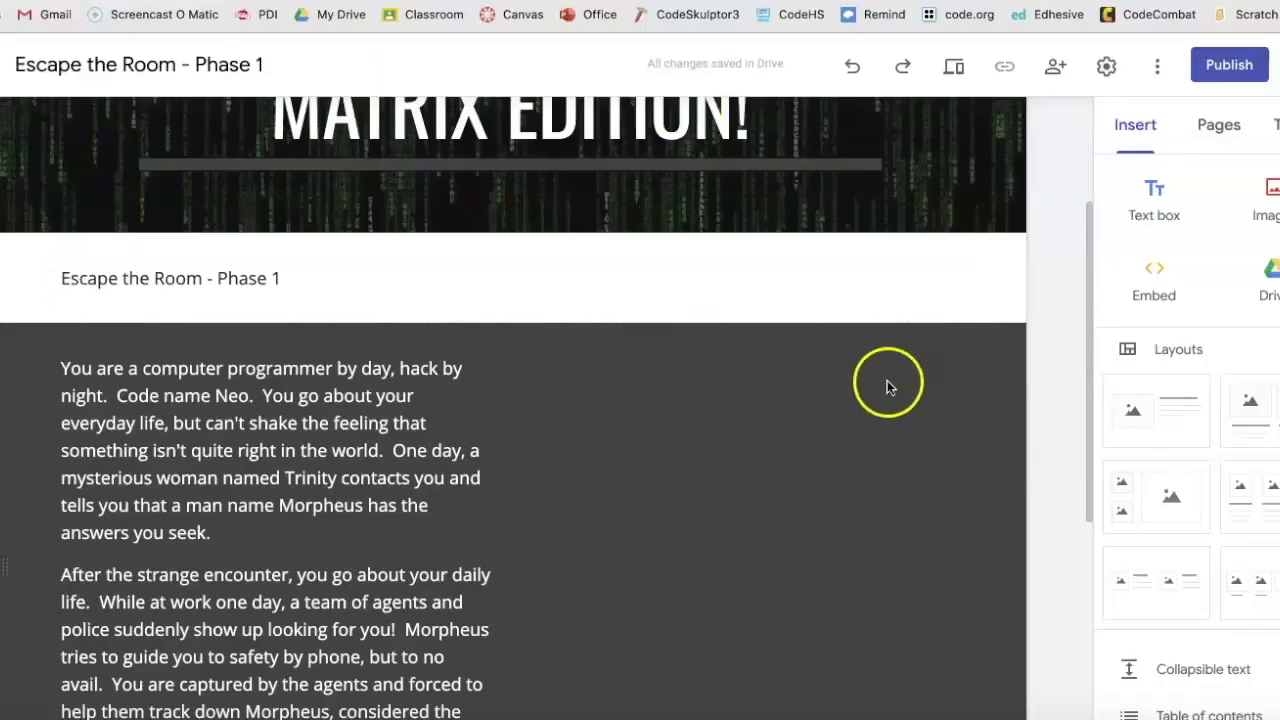
scroll(849, 488, down, 2)
right_click(766, 463)
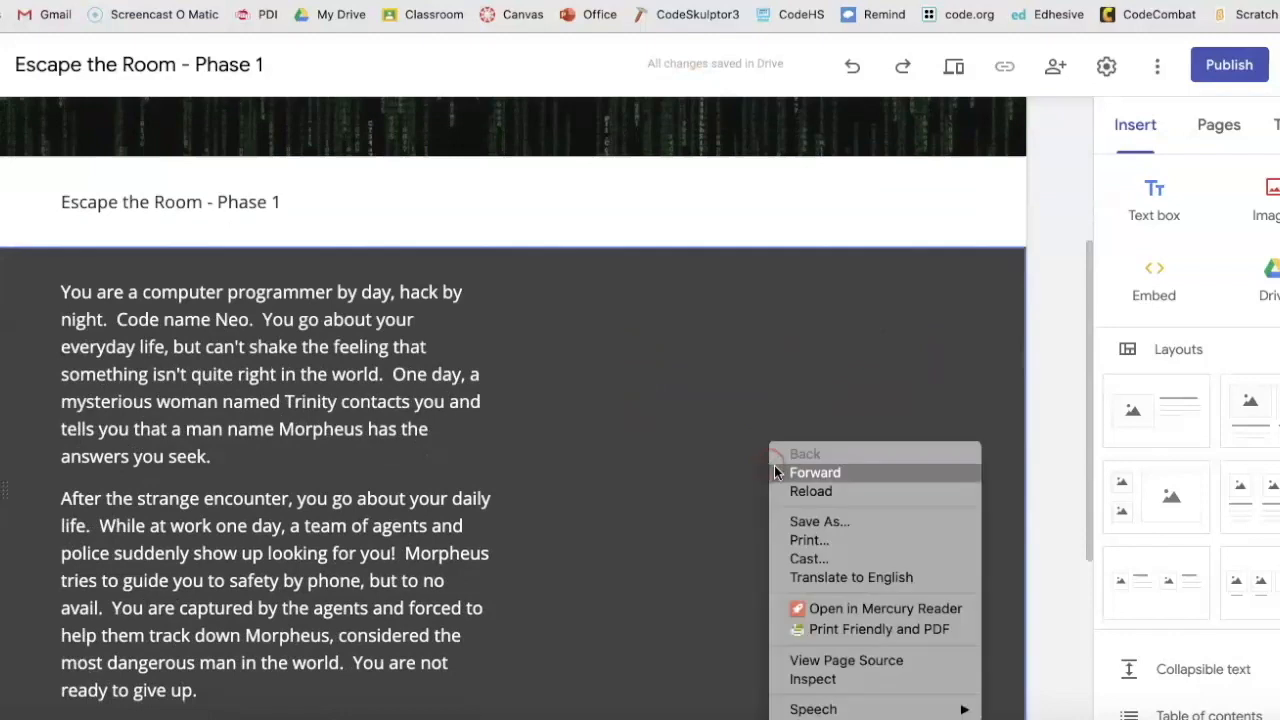
click(732, 462)
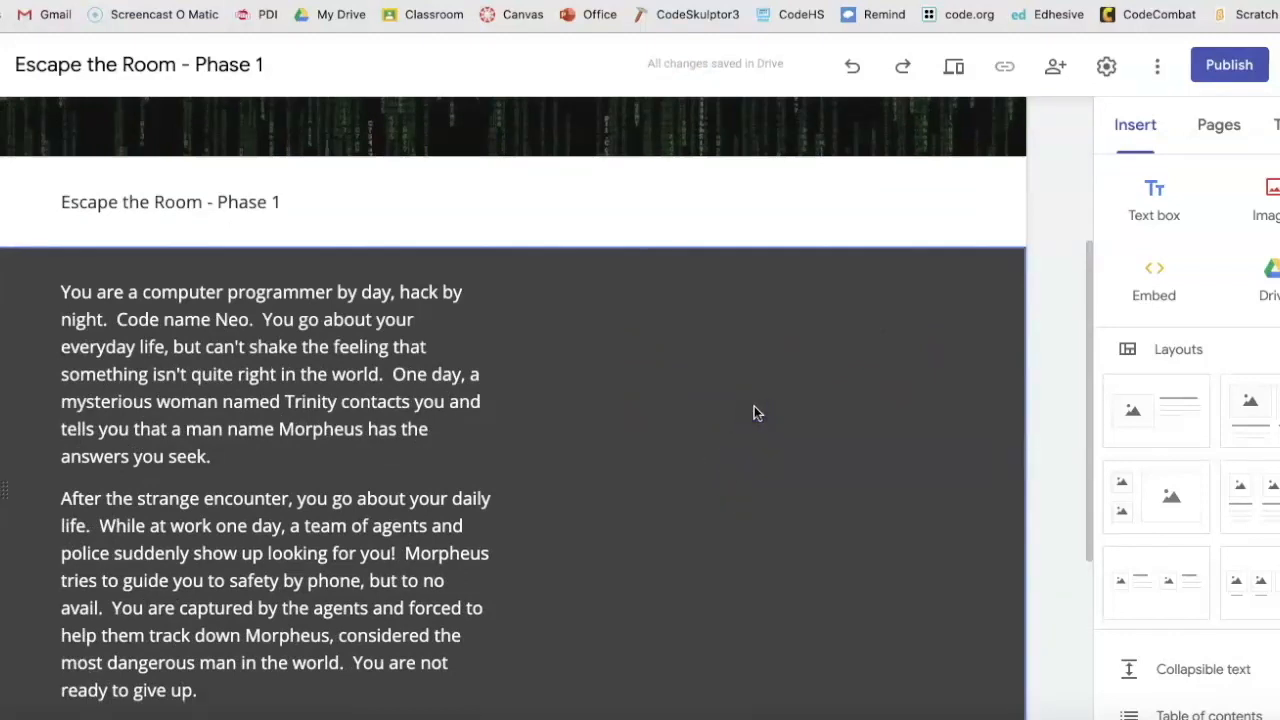
key(super+v)
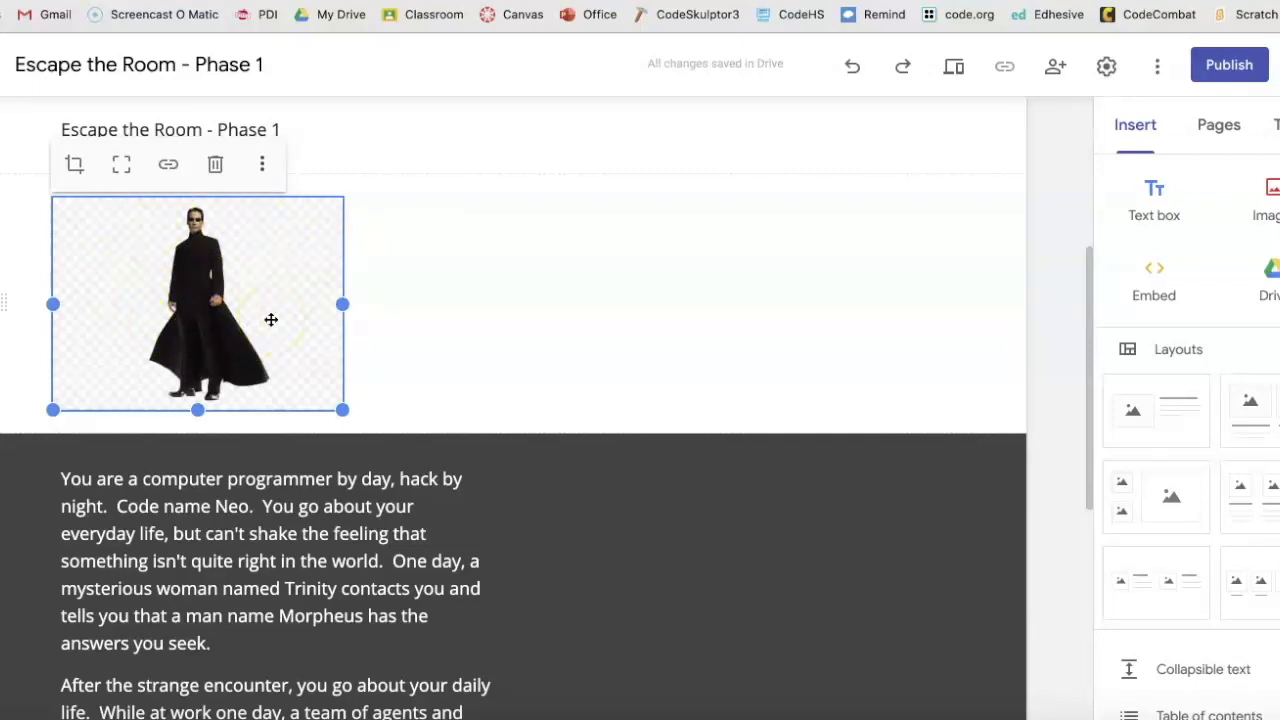
click(215, 164)
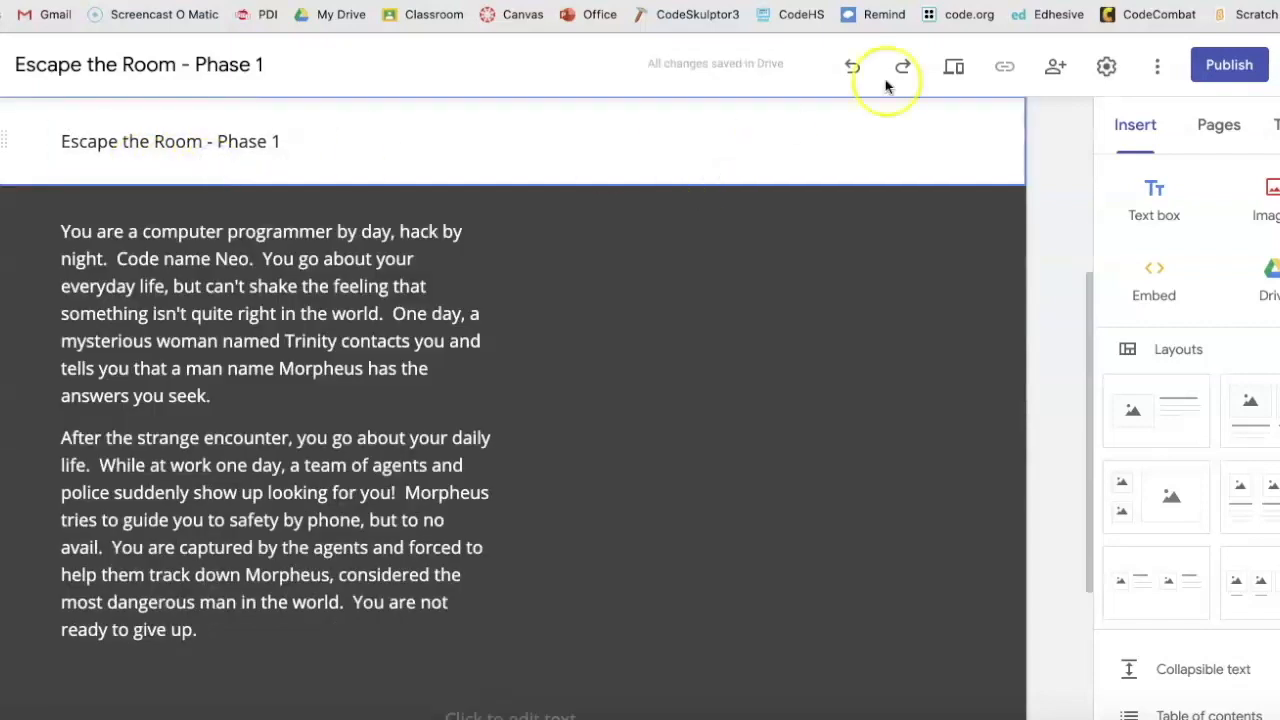
Save the CleanPNG Neo image from the Google Images results to Downloads as "neo matrix transparent.jpg".
click(1000, 1)
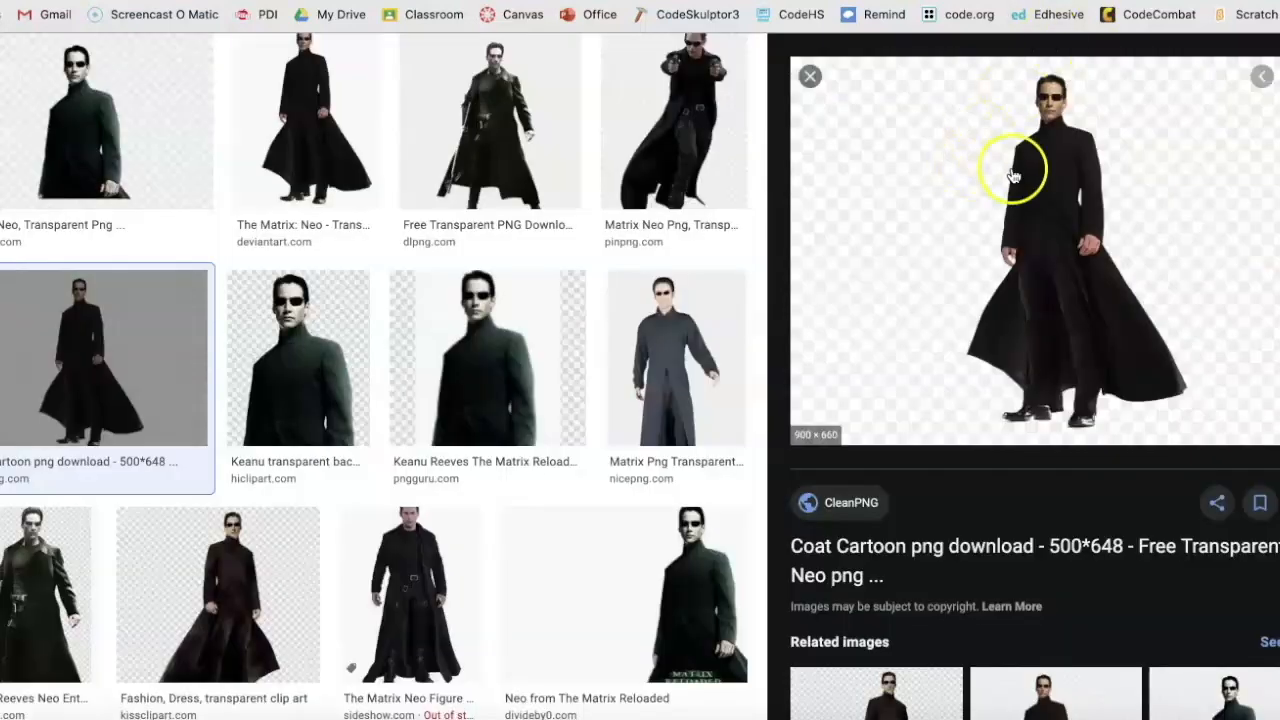
right_click(1051, 176)
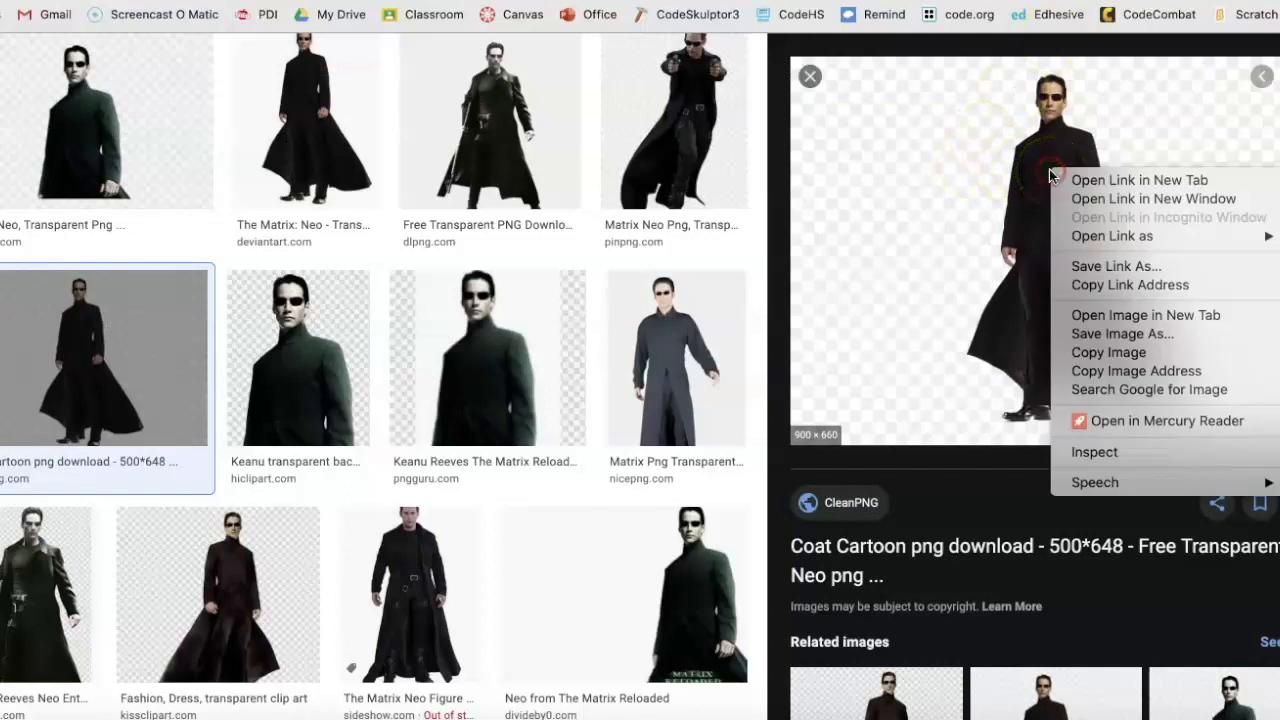
click(1113, 336)
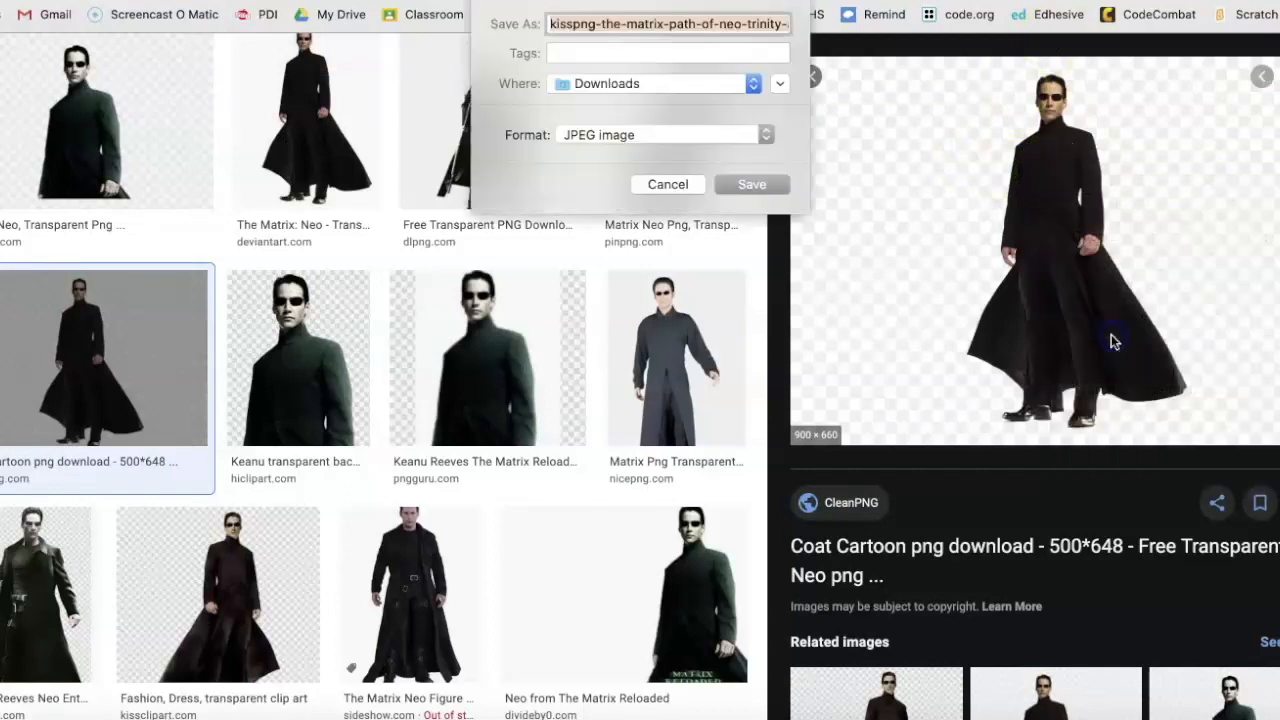
text(neo)
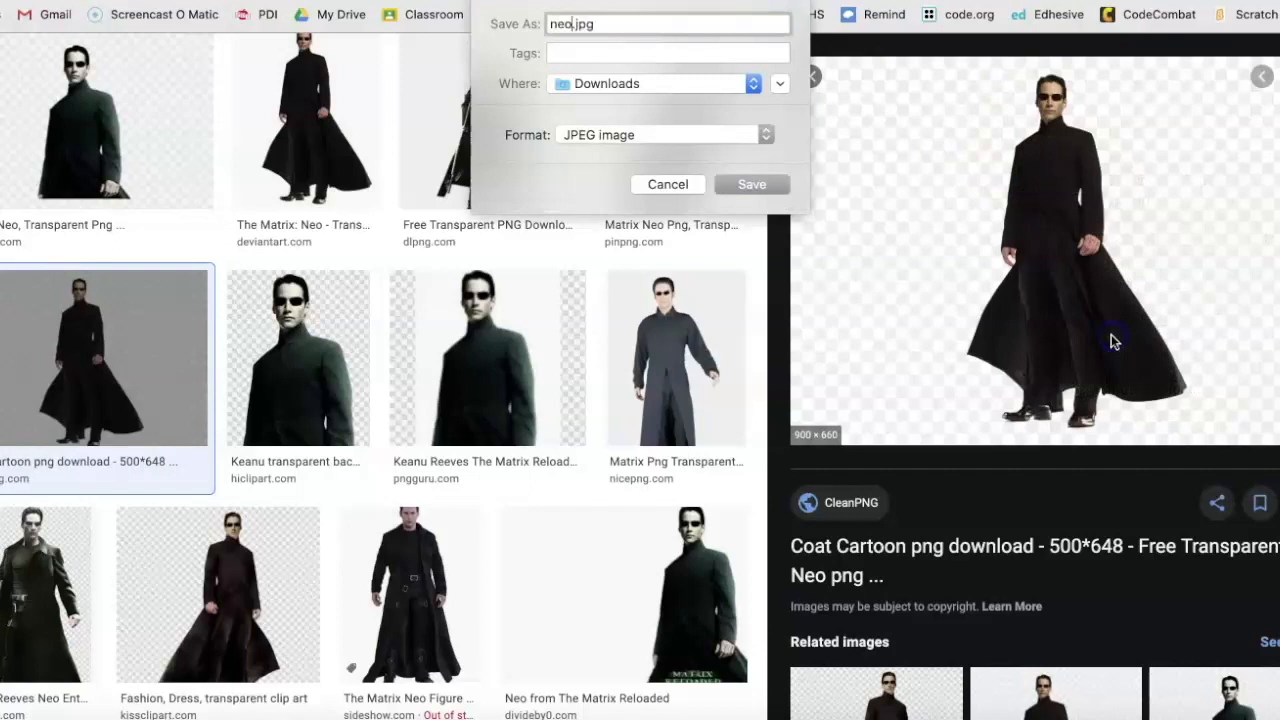
text( matrix transparent)
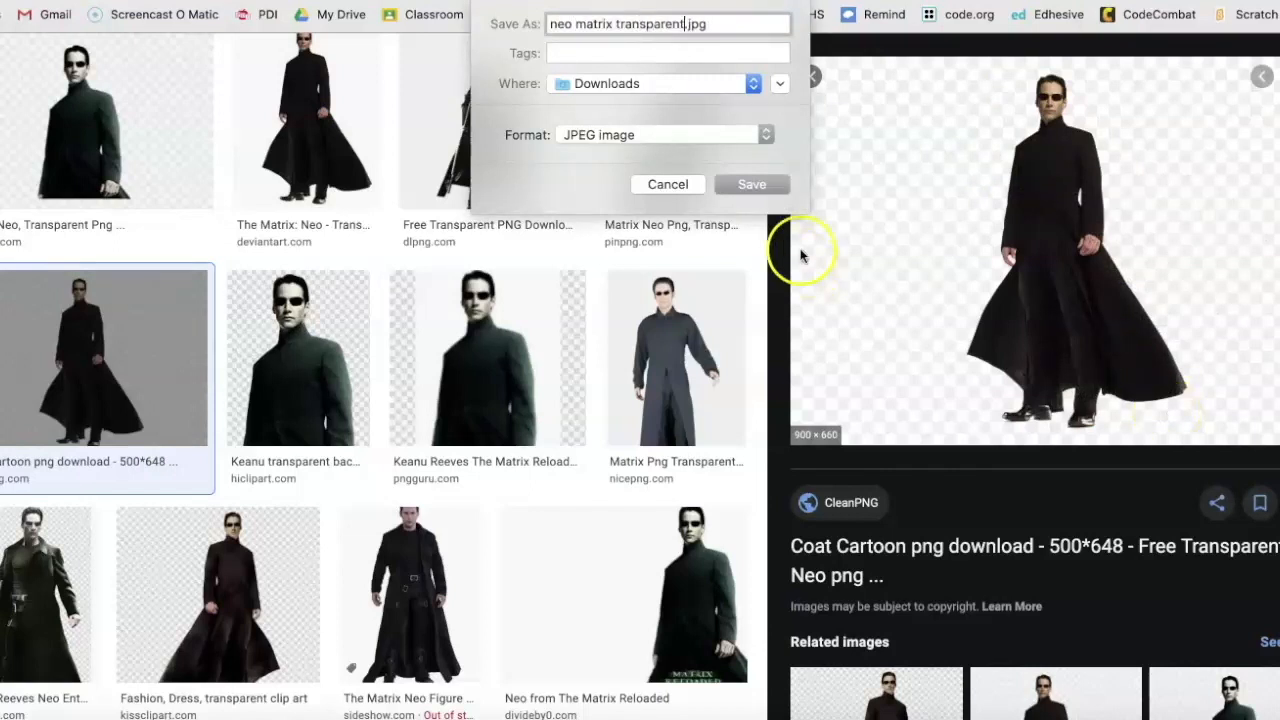
click(752, 184)
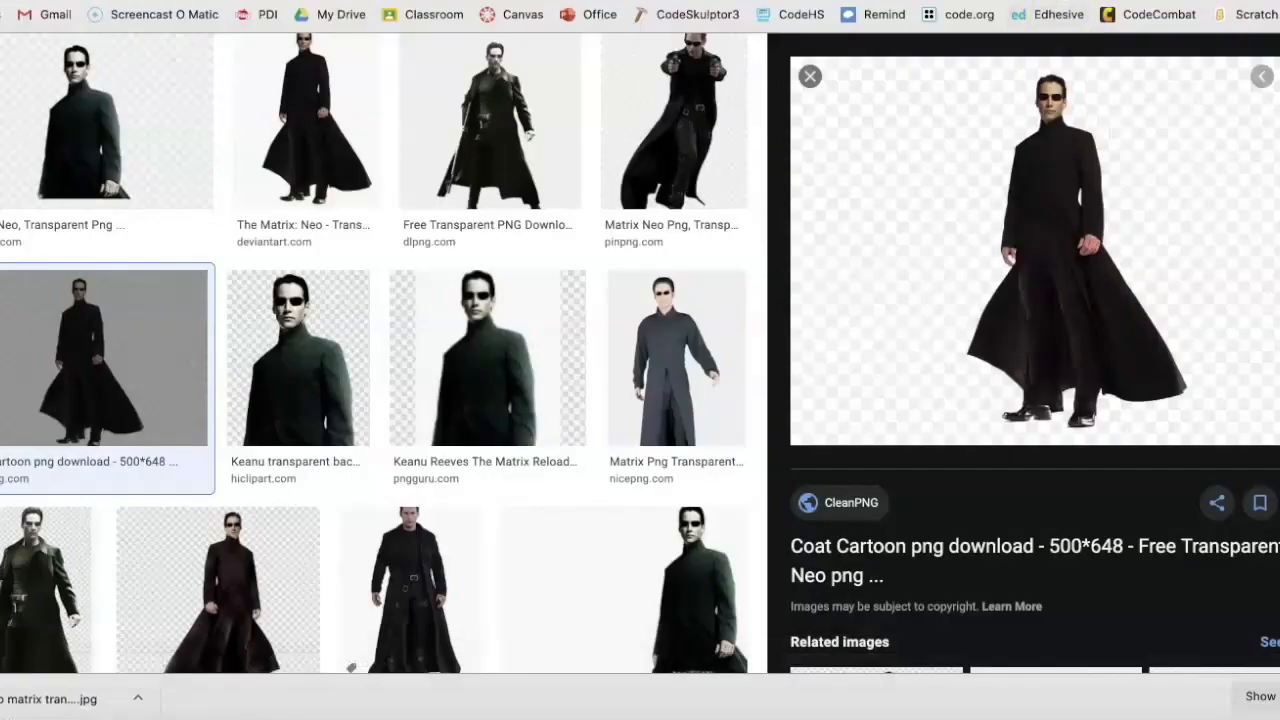
Open remove.bg in a new browser tab and upload "neo matrix transparent.jpg" from Downloads for background removal.
key(super+t)
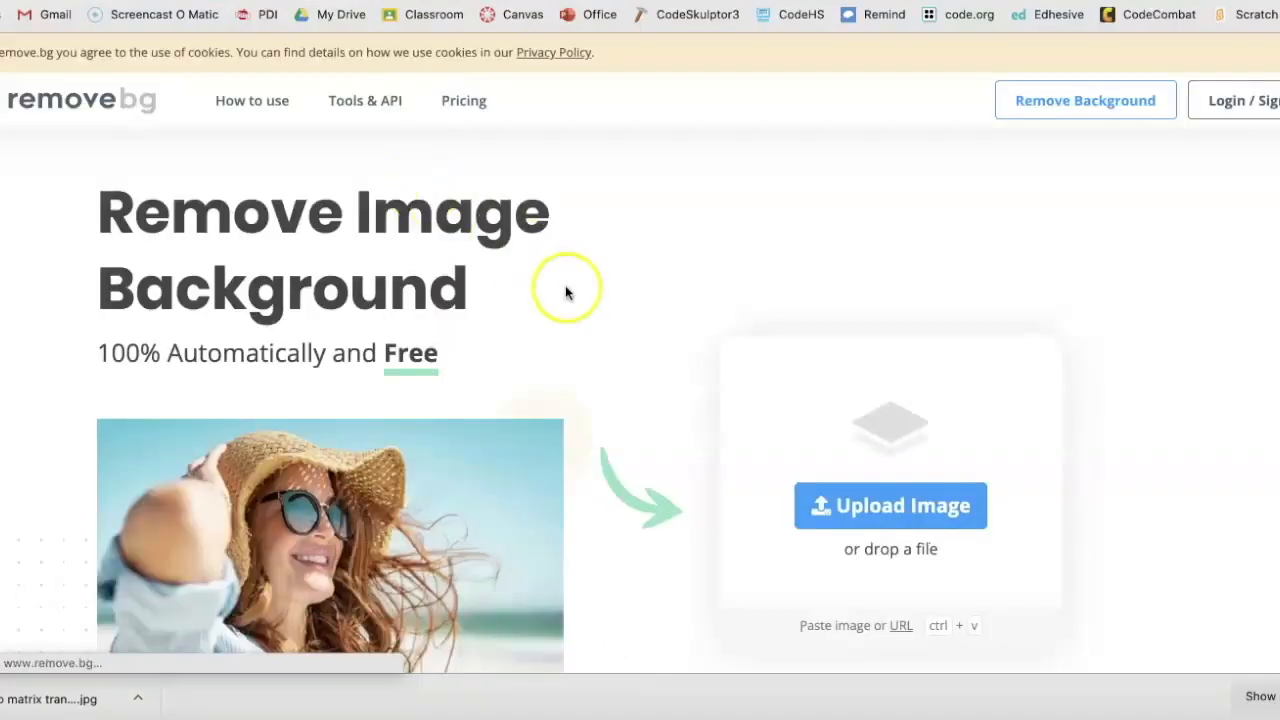
click(830, 506)
click(697, 508)
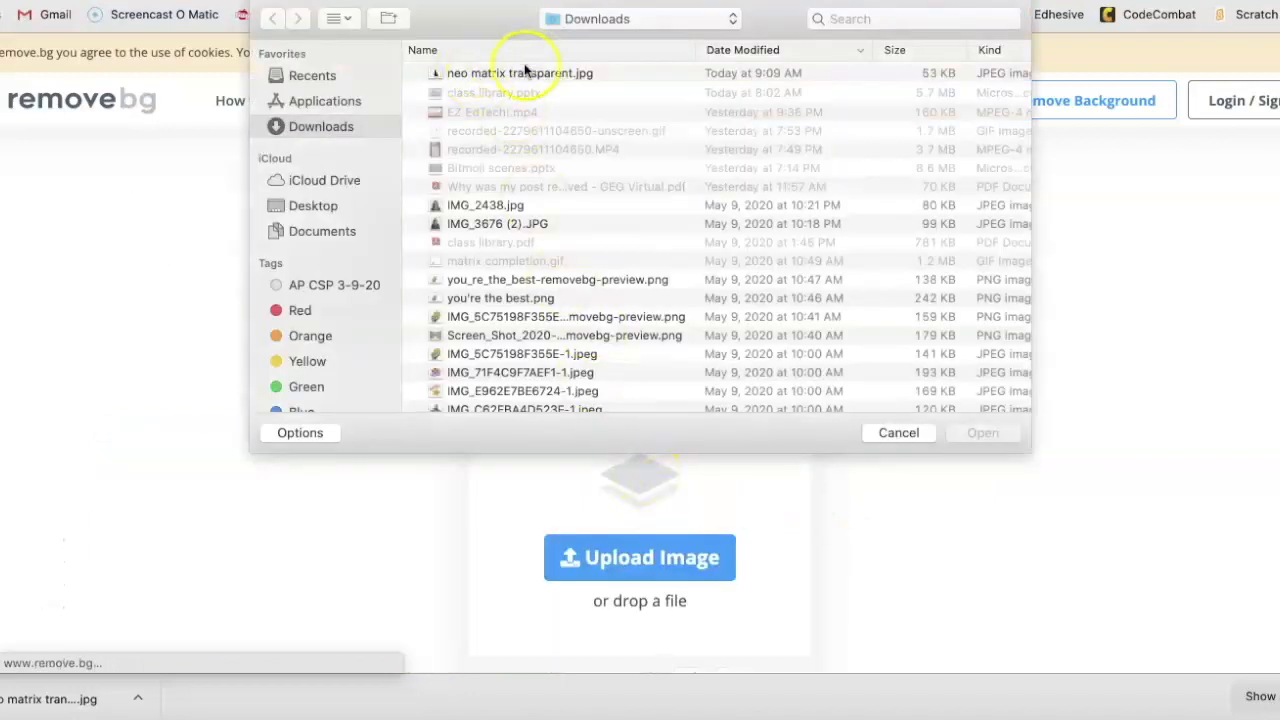
click(512, 72)
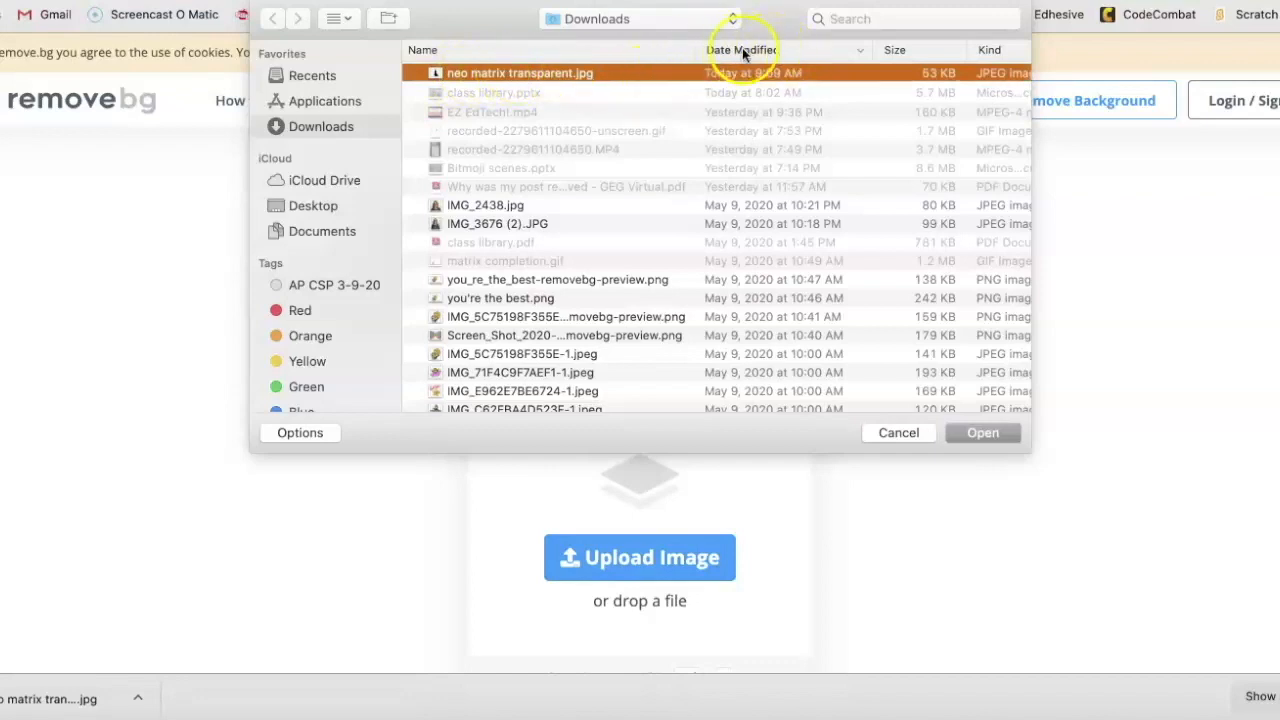
click(978, 433)
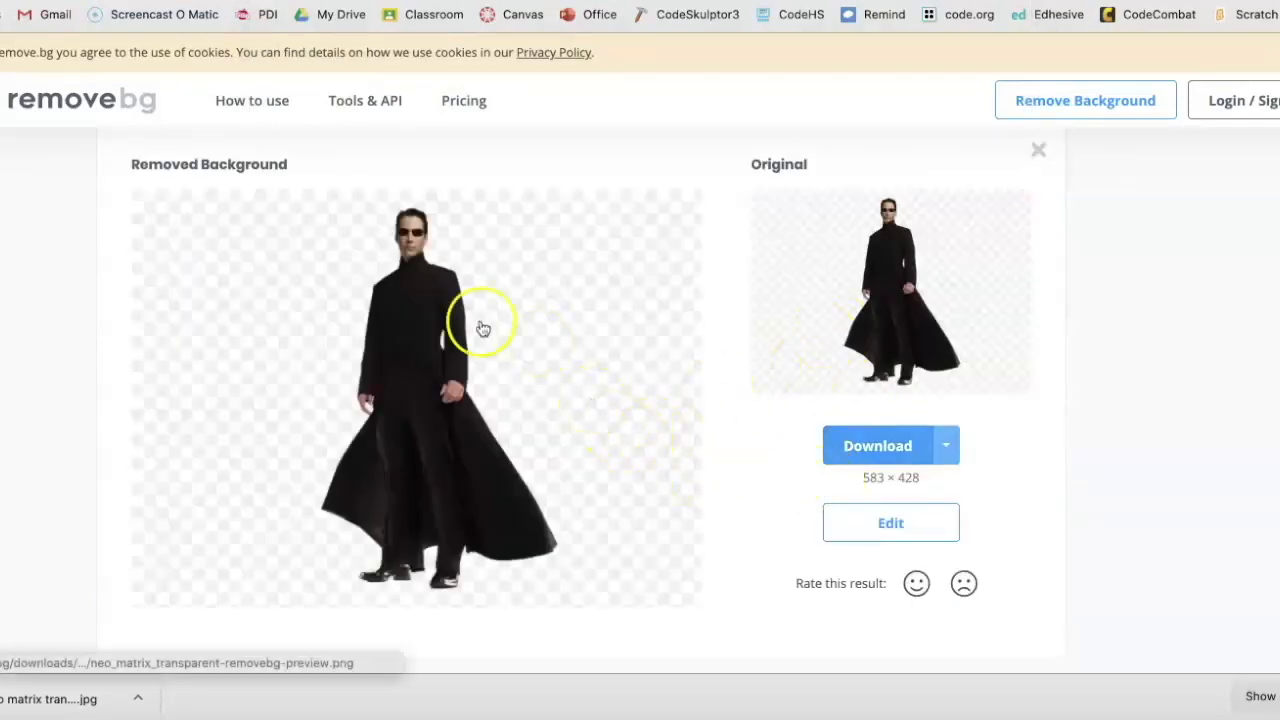
Check the background-free Neo result and download it at 583 × 428.
scroll(505, 404, down, 3)
scroll(530, 404, up, 2)
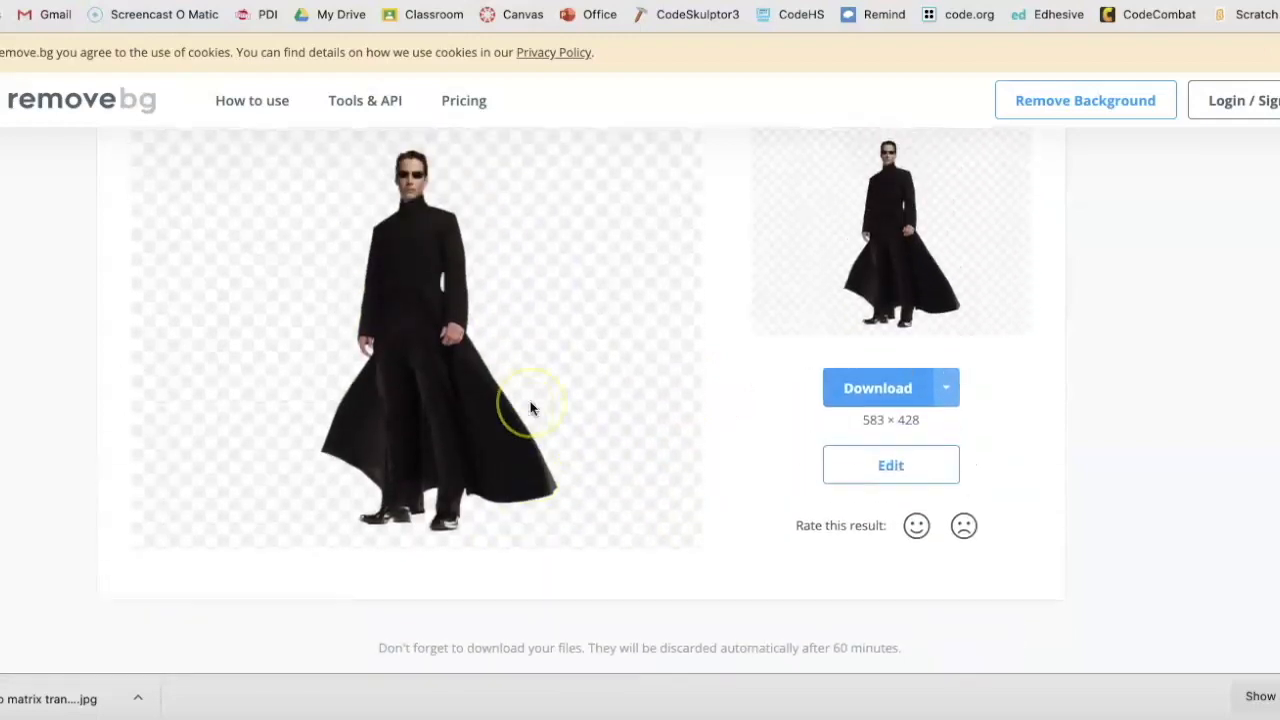
scroll(535, 405, up, 1)
click(876, 428)
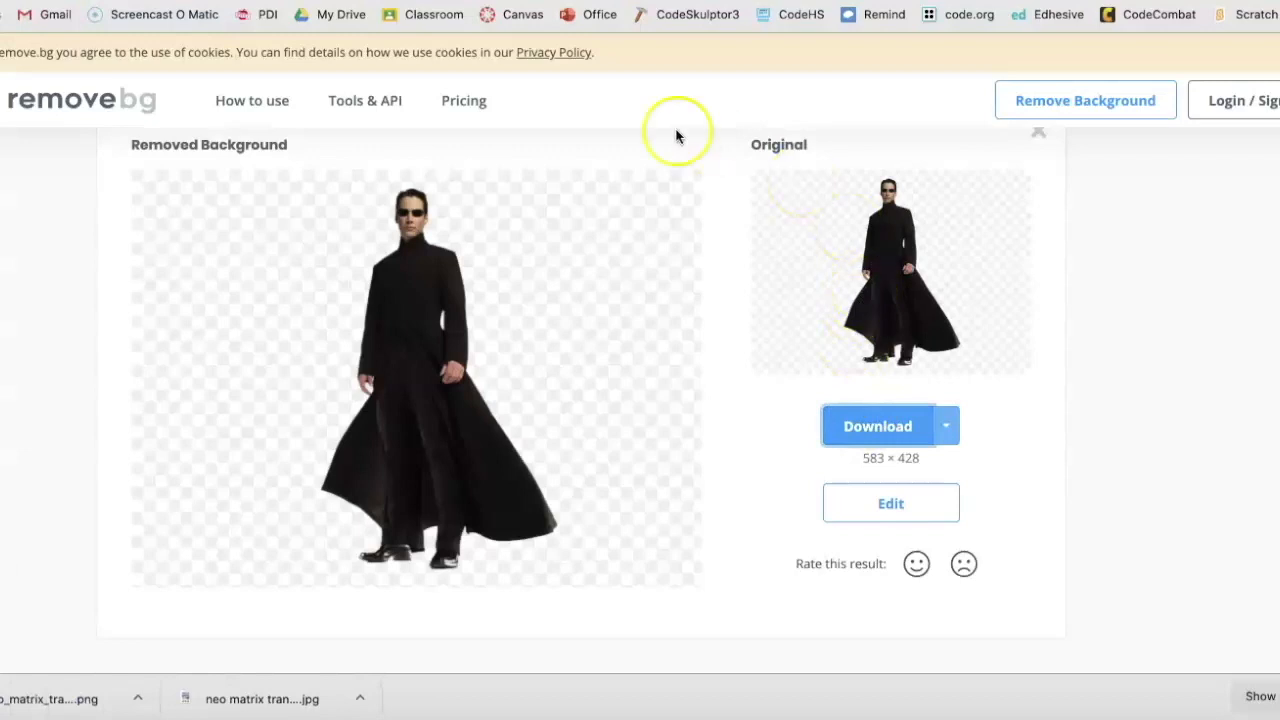
Return to the Phase 1 page in Google Sites and upload the background-removed Neo PNG from Downloads.
click(545, 2)
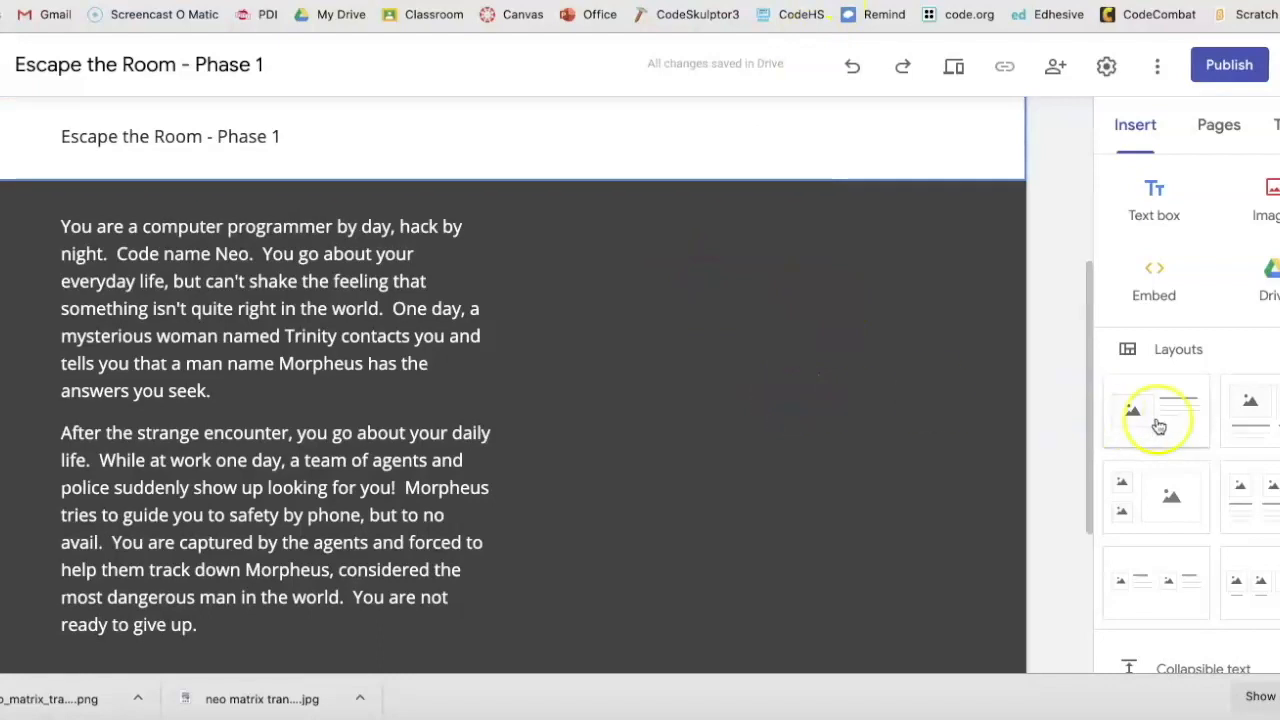
click(1266, 205)
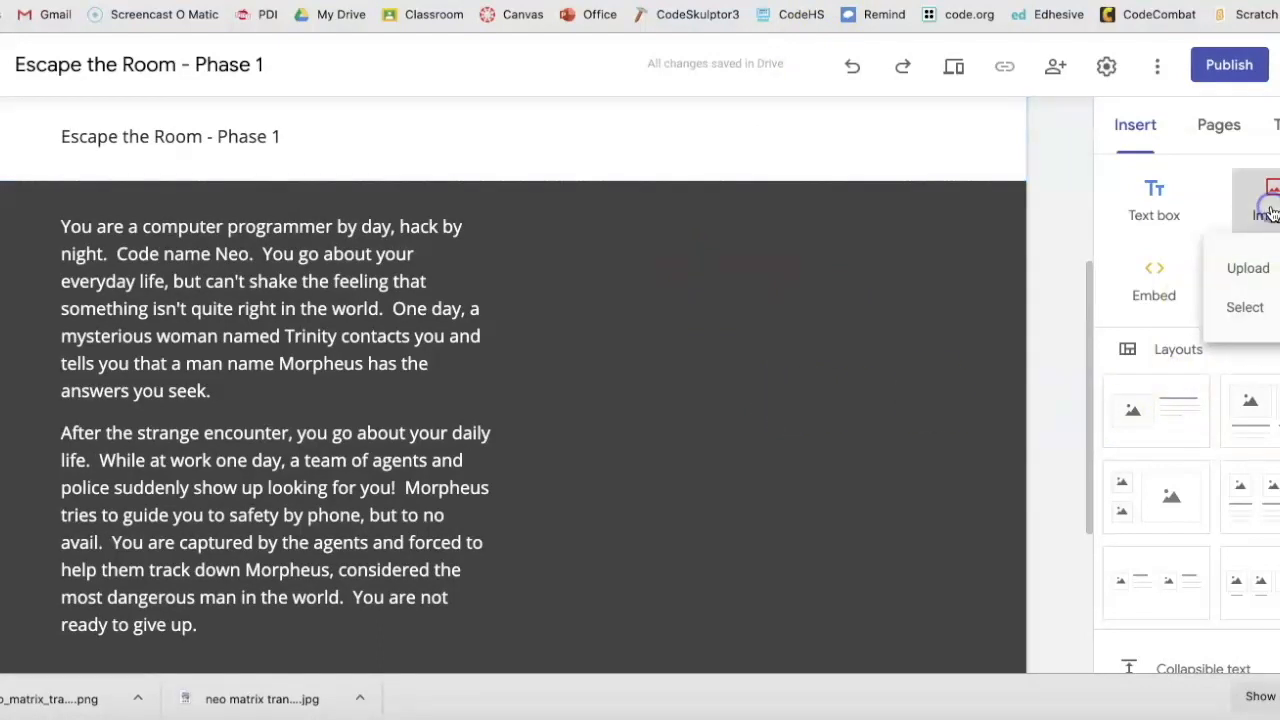
click(1250, 268)
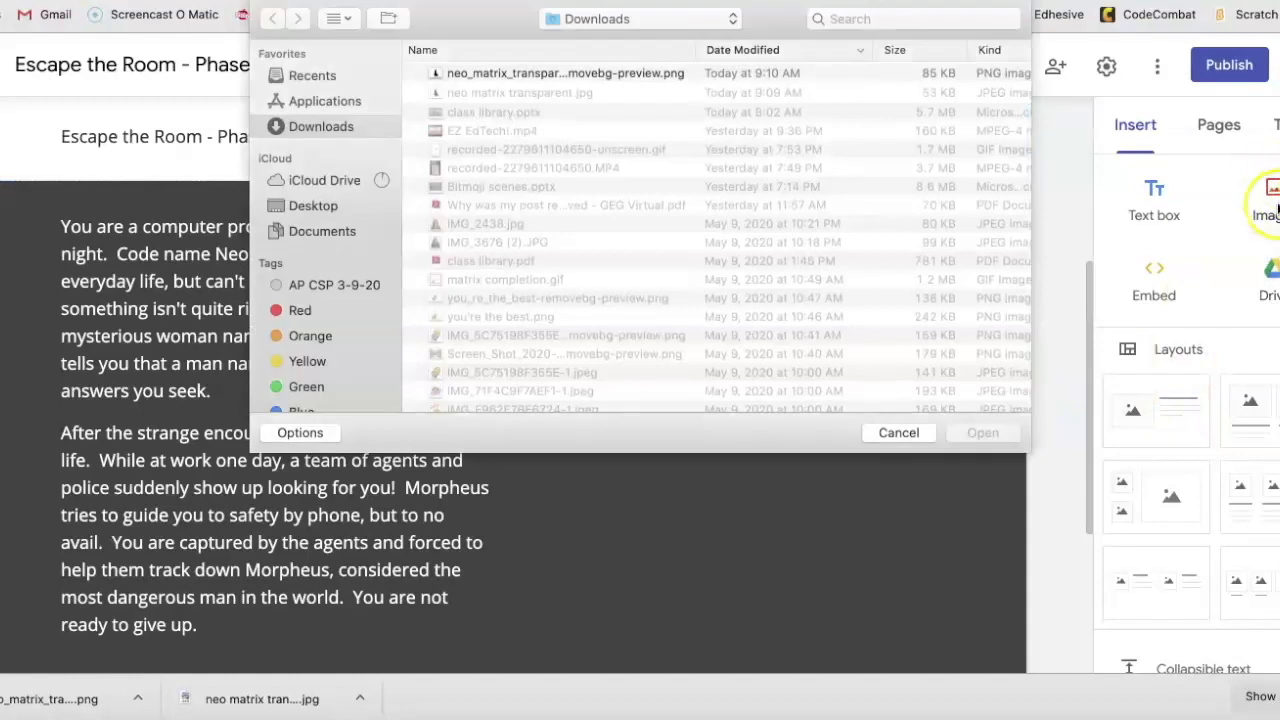
double_click(620, 76)
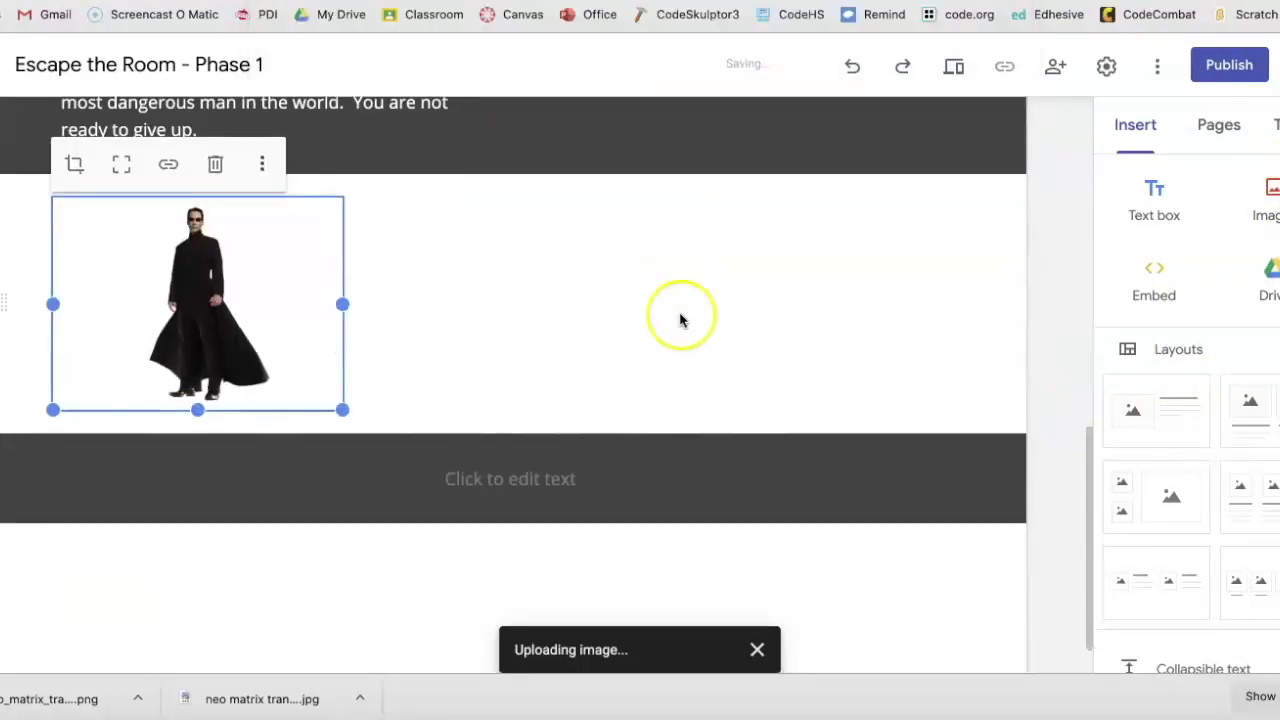
Move the Neo image into the dark section to the right of the story text and enlarge it to about the text's full height.
drag(257, 314, 810, 240)
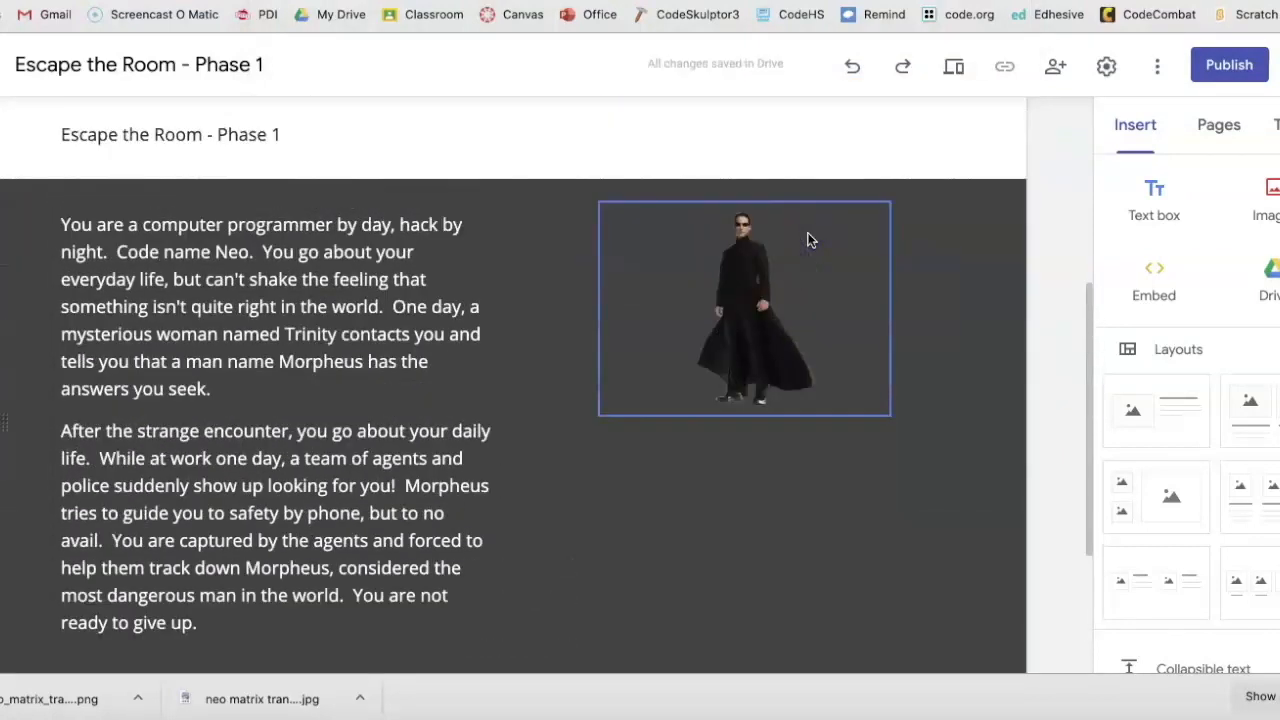
click(883, 394)
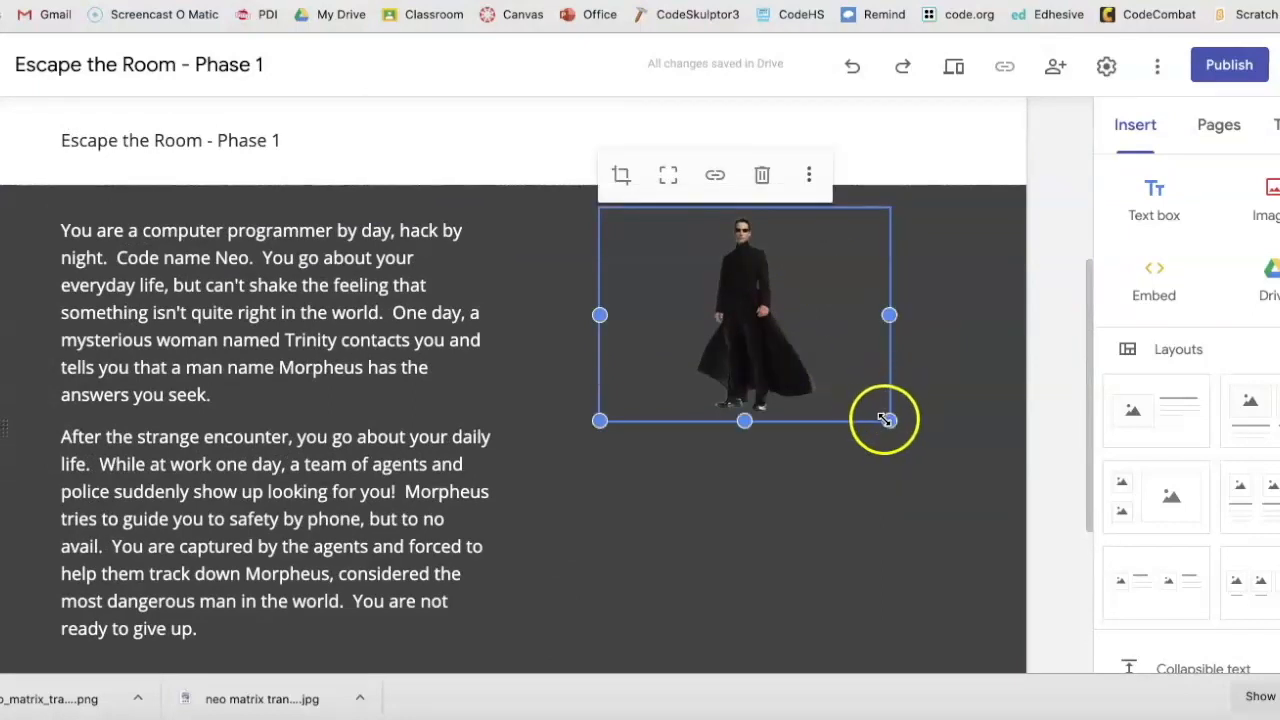
drag(888, 420, 965, 668)
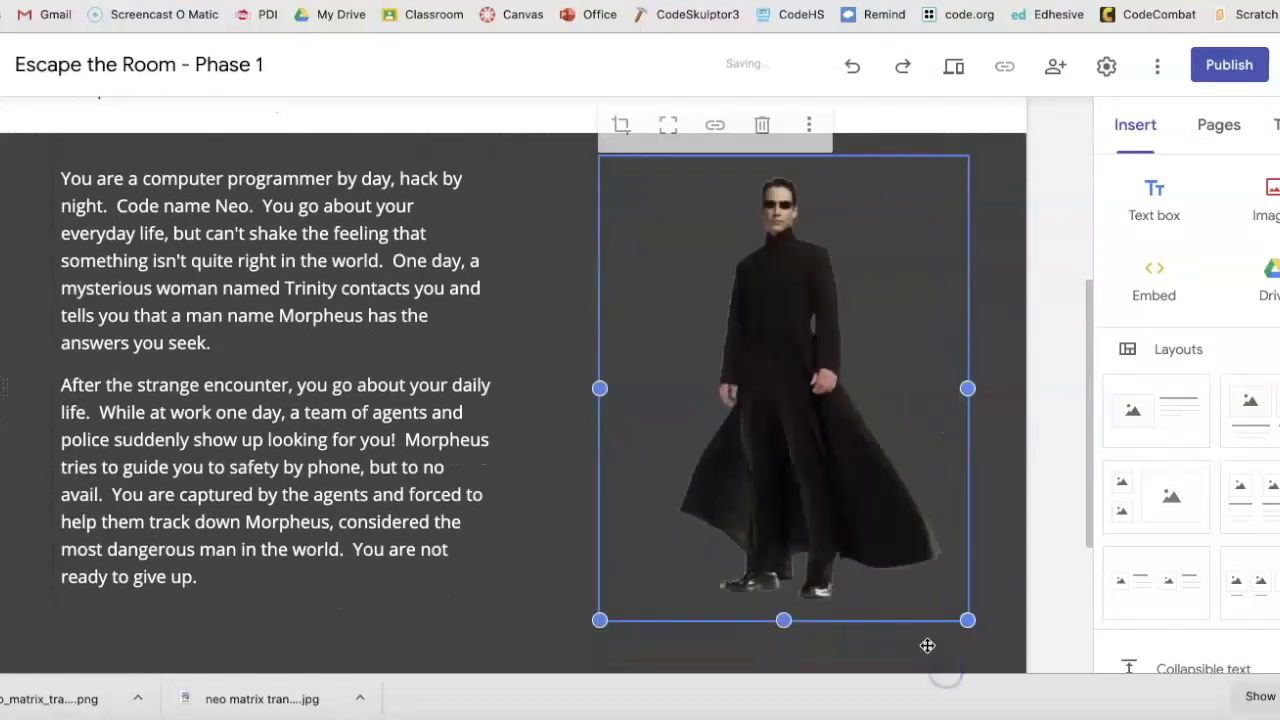
click(552, 548)
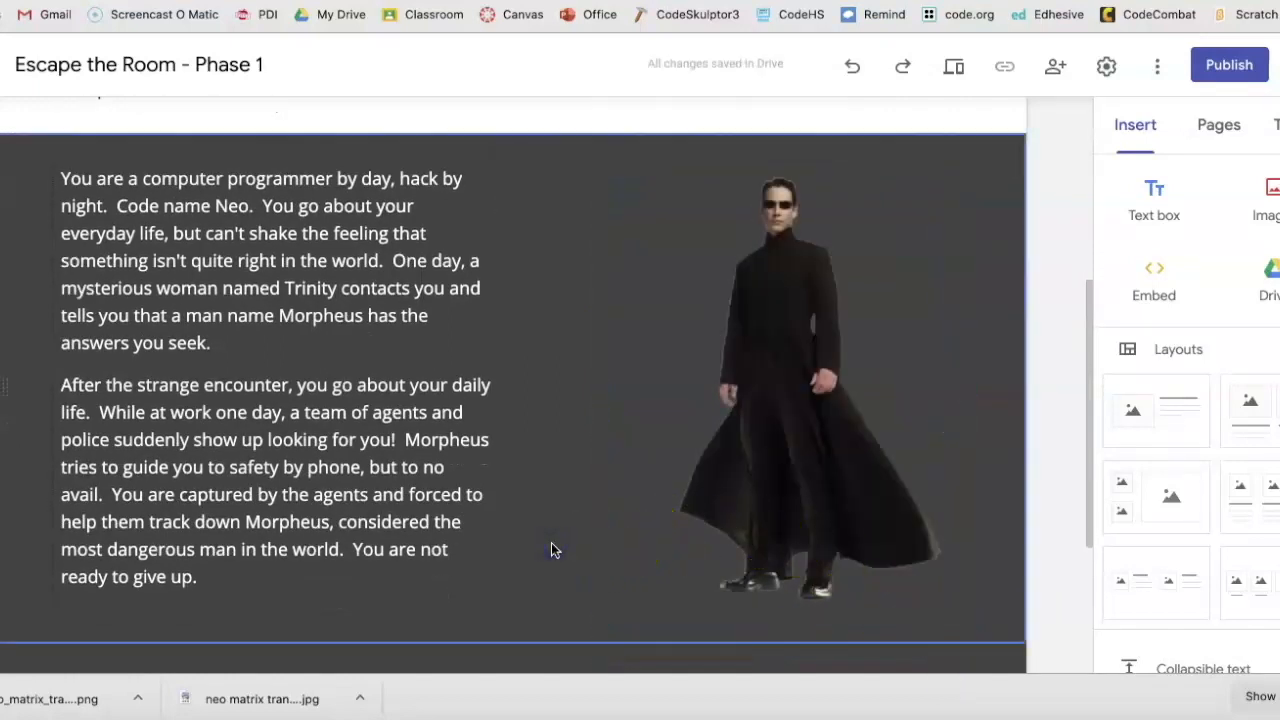
Enter "Click here to submit your response." in the empty text box below the story section.
scroll(551, 543, down, 2)
scroll(551, 543, up, 1)
click(612, 517)
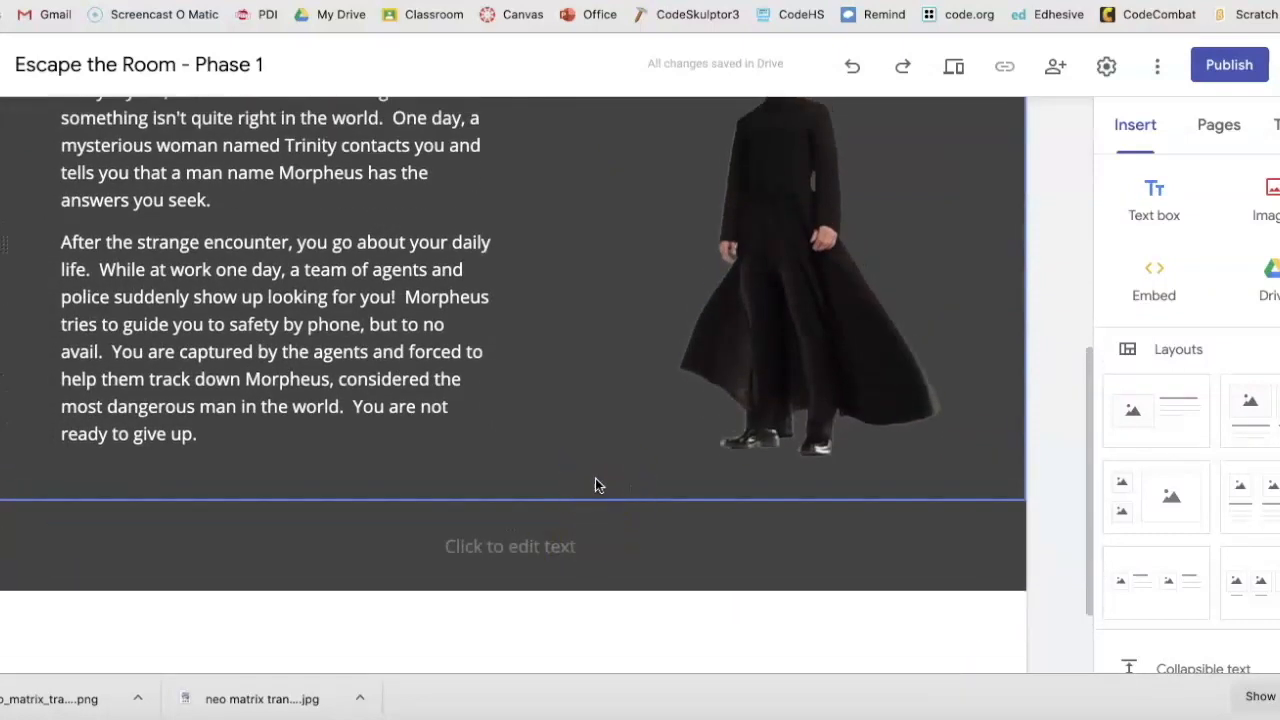
click(590, 493)
click(562, 540)
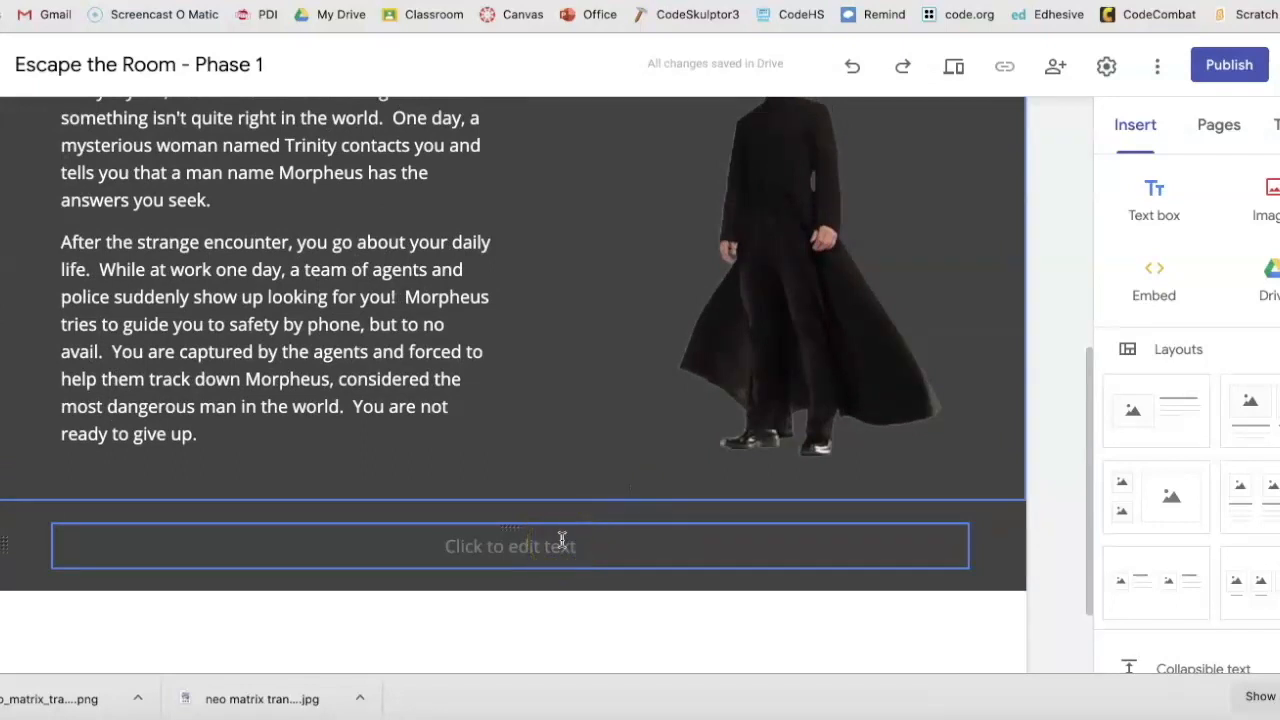
scroll(562, 540, down, 1)
click(559, 478)
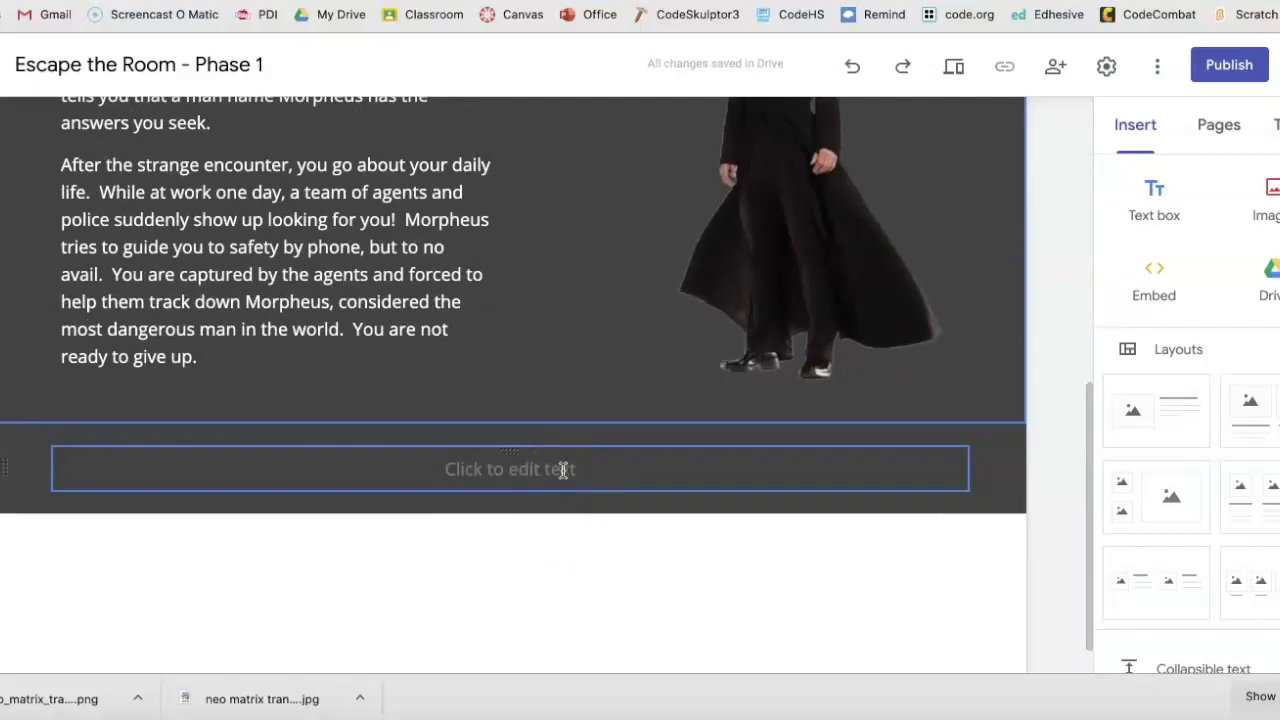
click(563, 470)
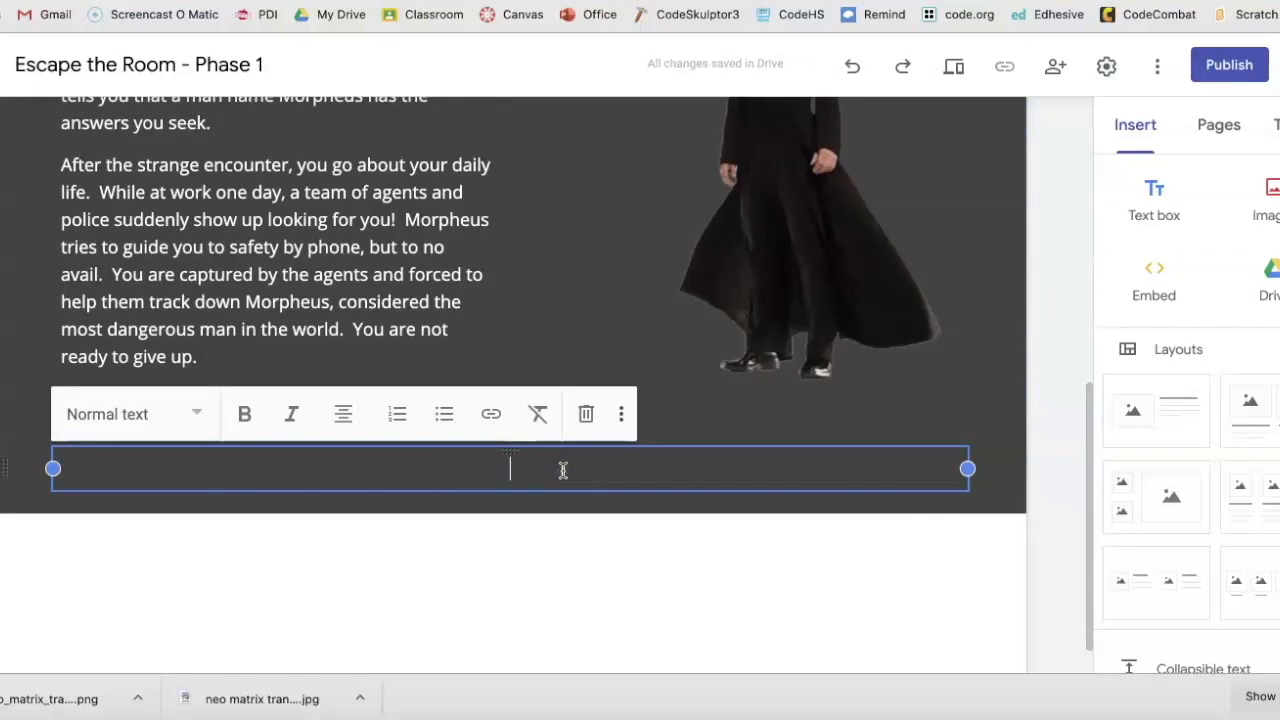
text(Click )
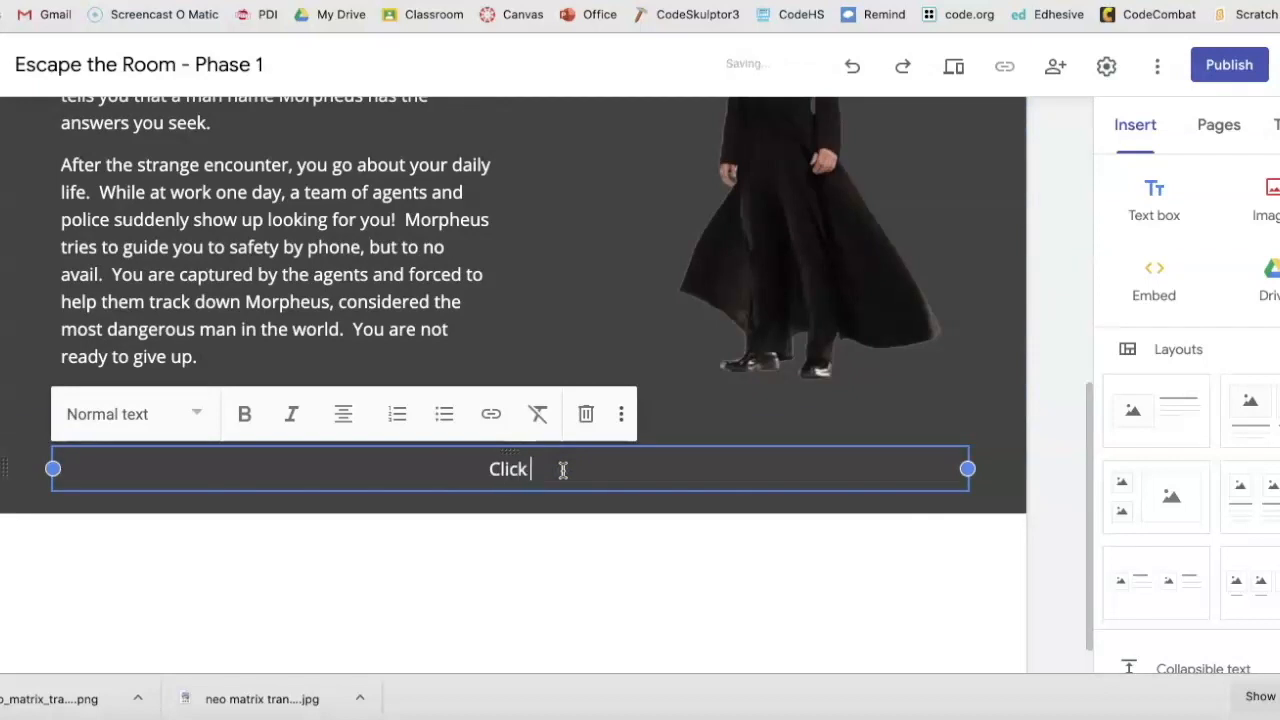
text(here to submit your response.)
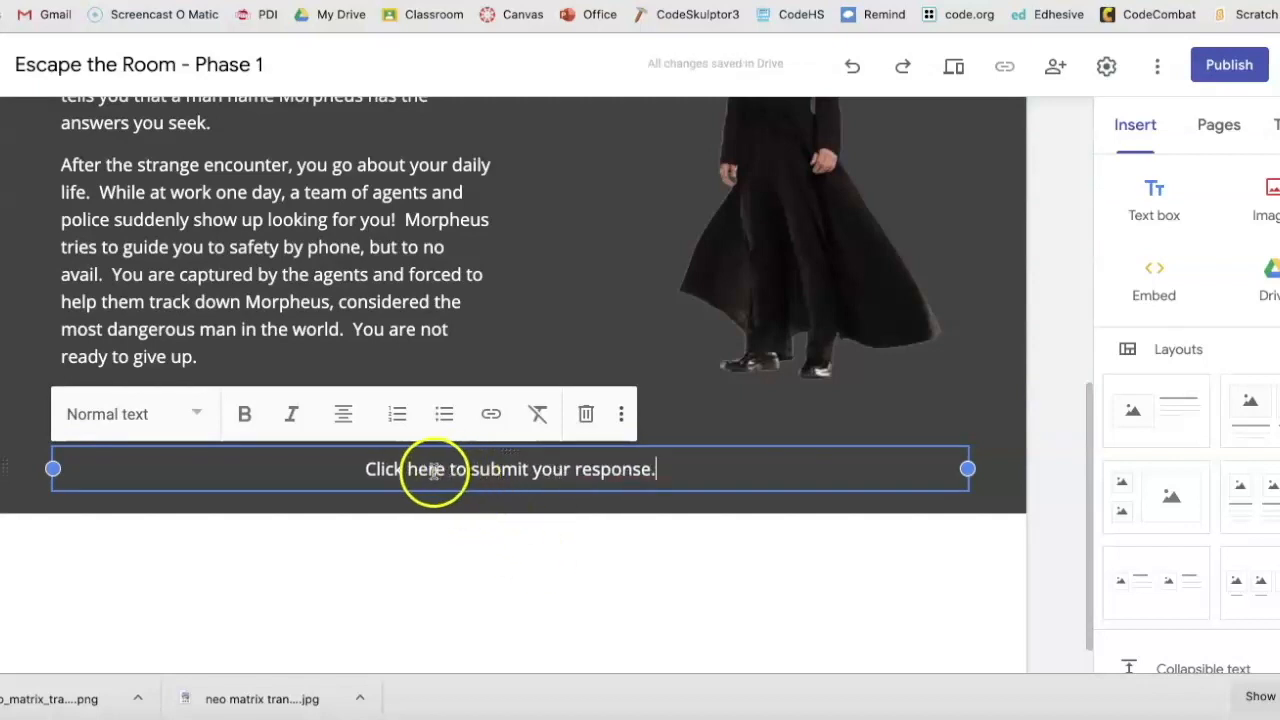
click(489, 530)
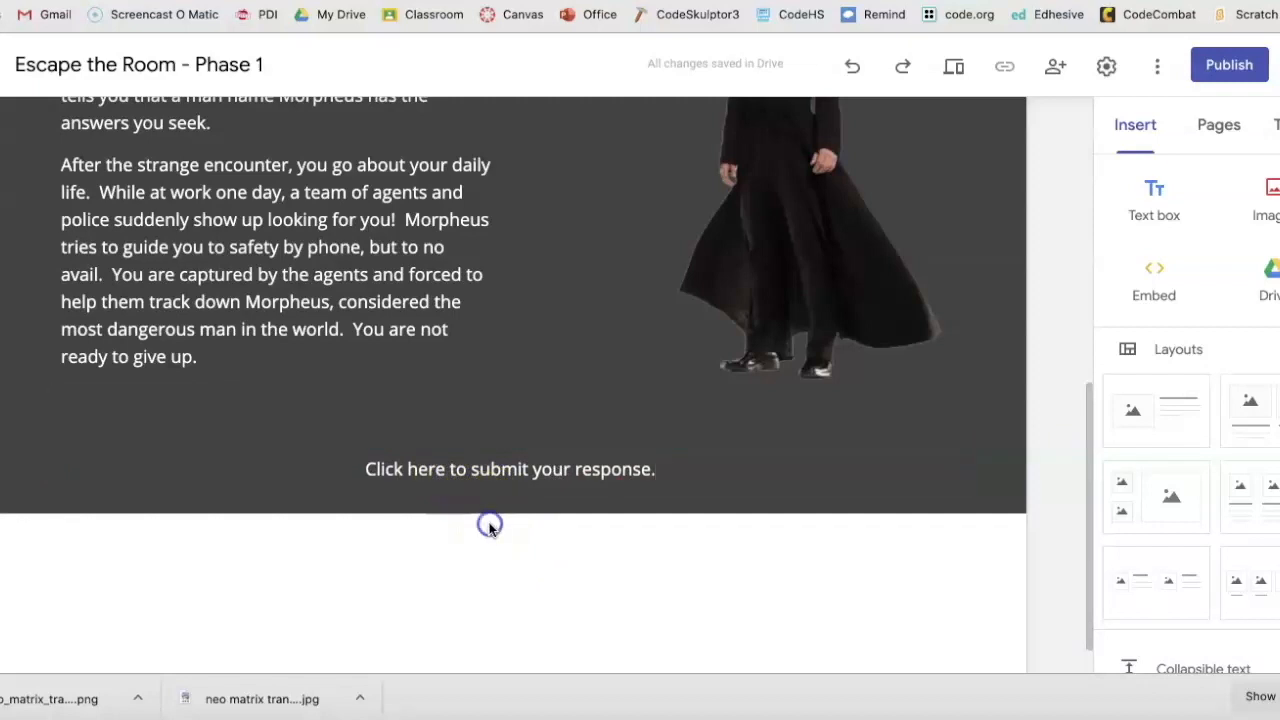
Publish the site at the web address "escapetheroom-phase1" with published-site access set to Public, leaving draft access Restricted.
scroll(586, 450, up, 4)
scroll(586, 453, up, 5)
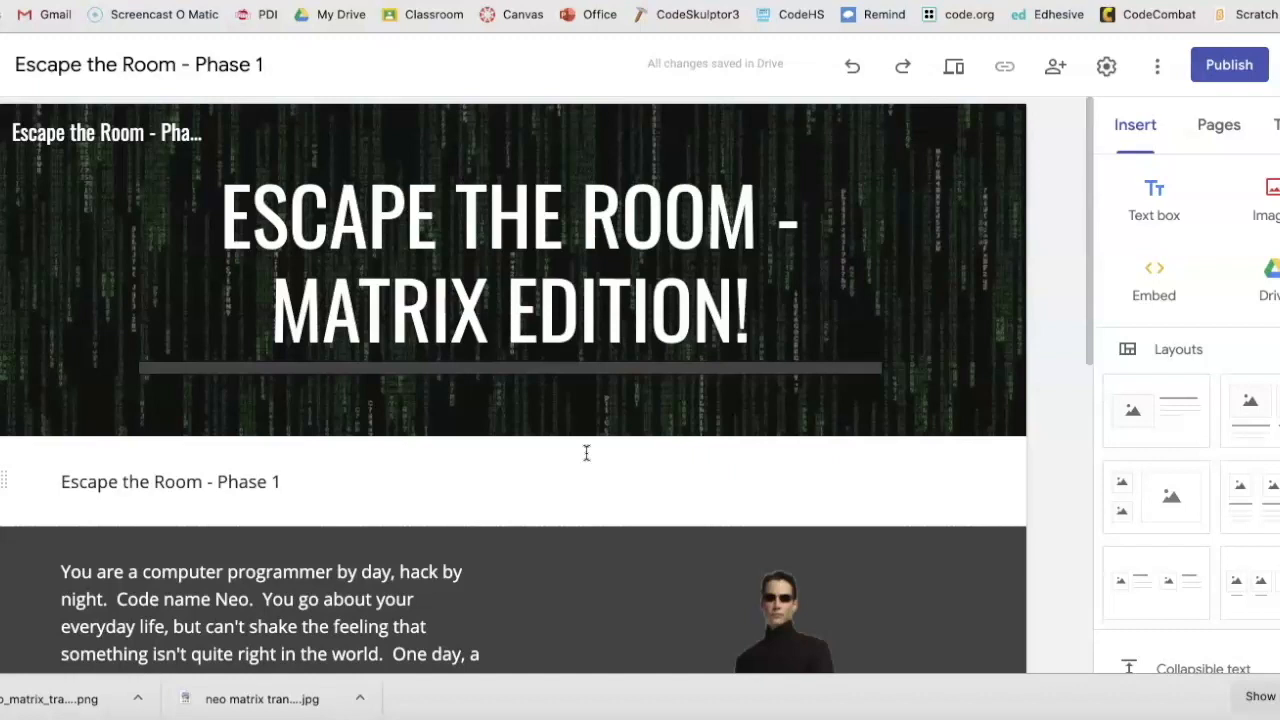
click(1228, 65)
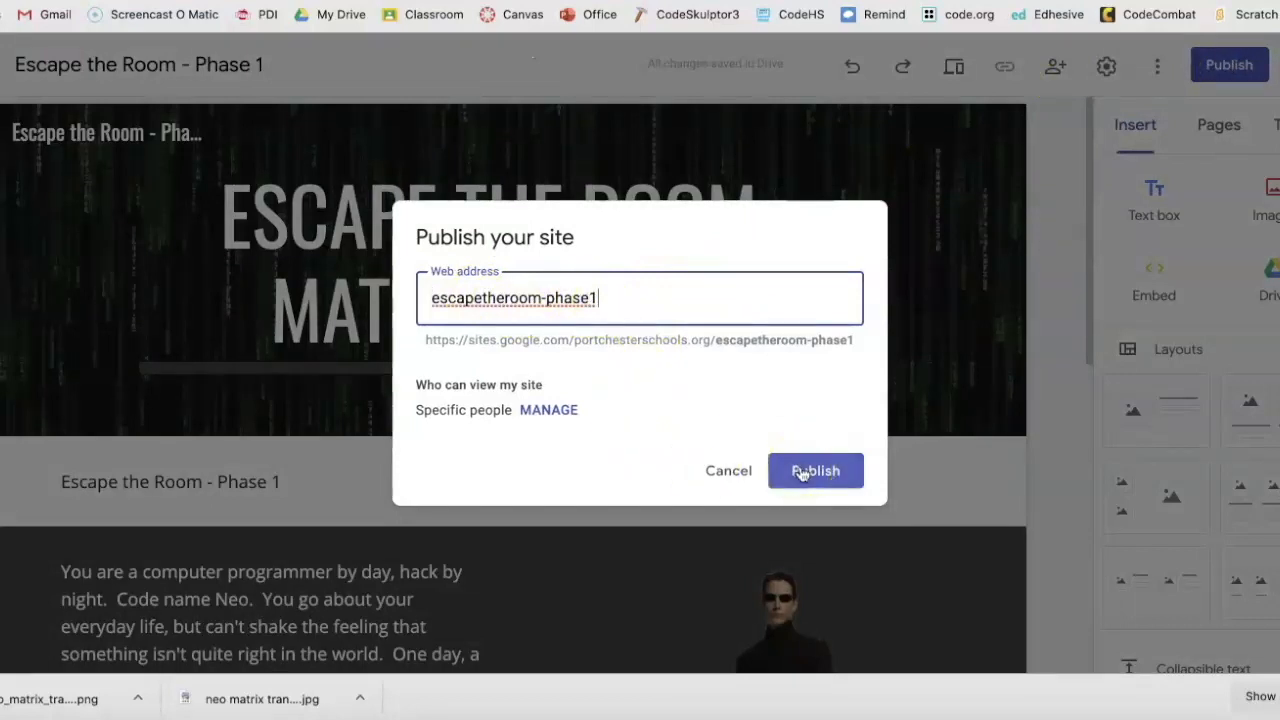
click(535, 410)
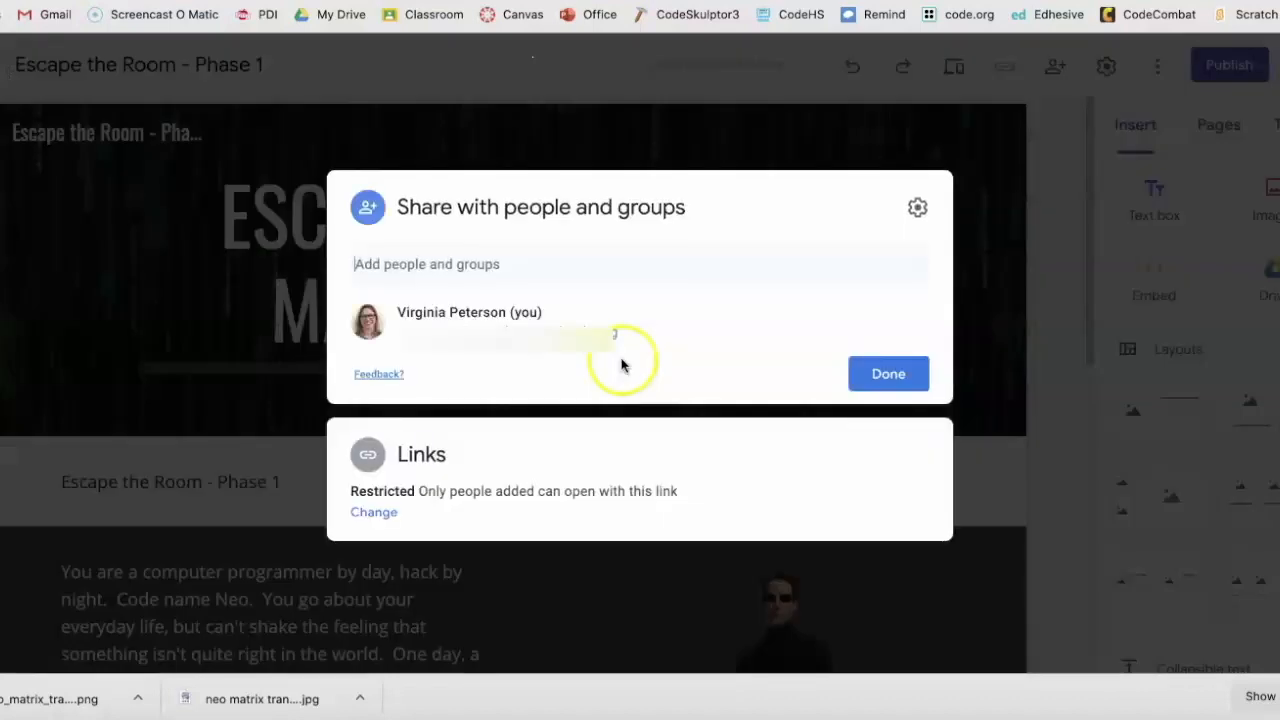
click(373, 514)
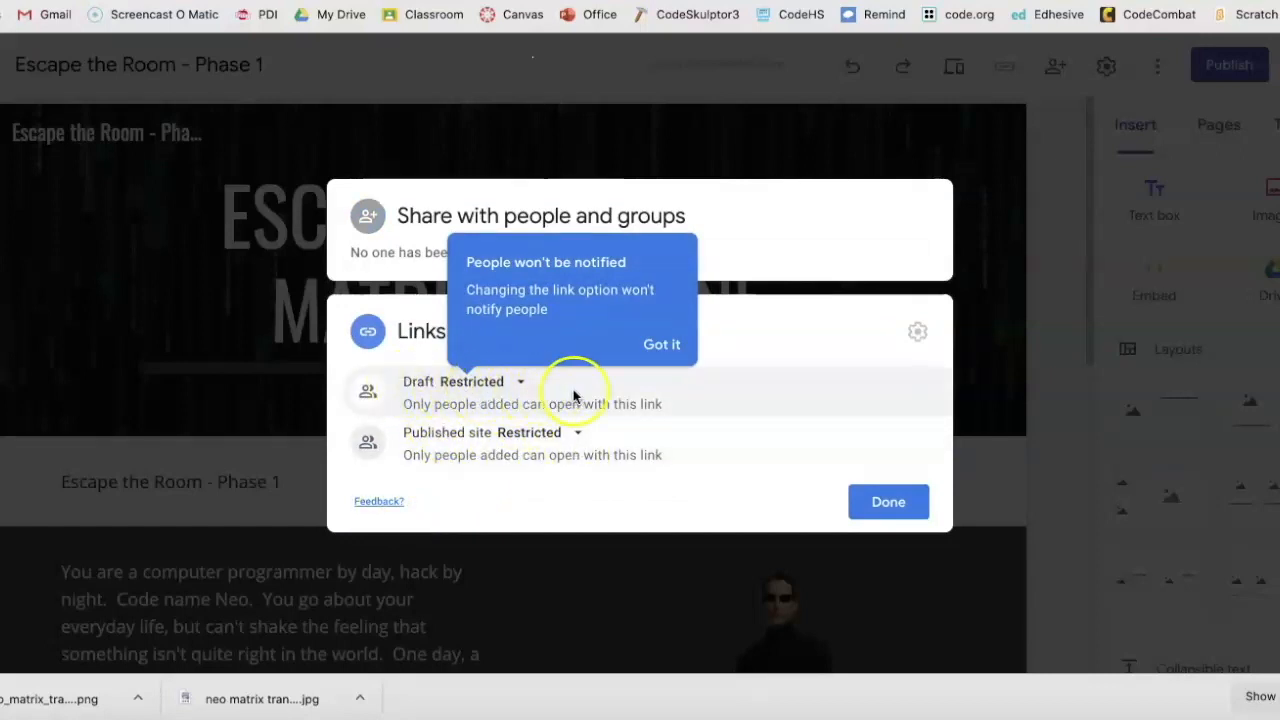
click(584, 435)
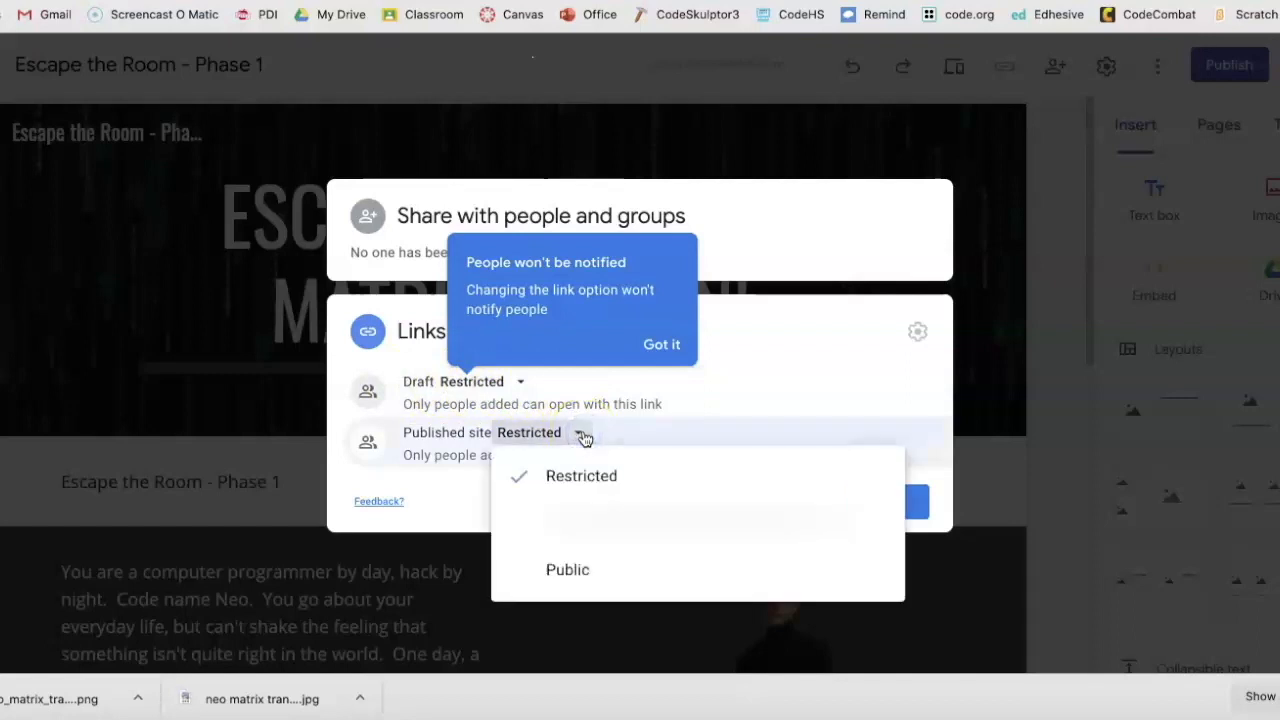
click(568, 569)
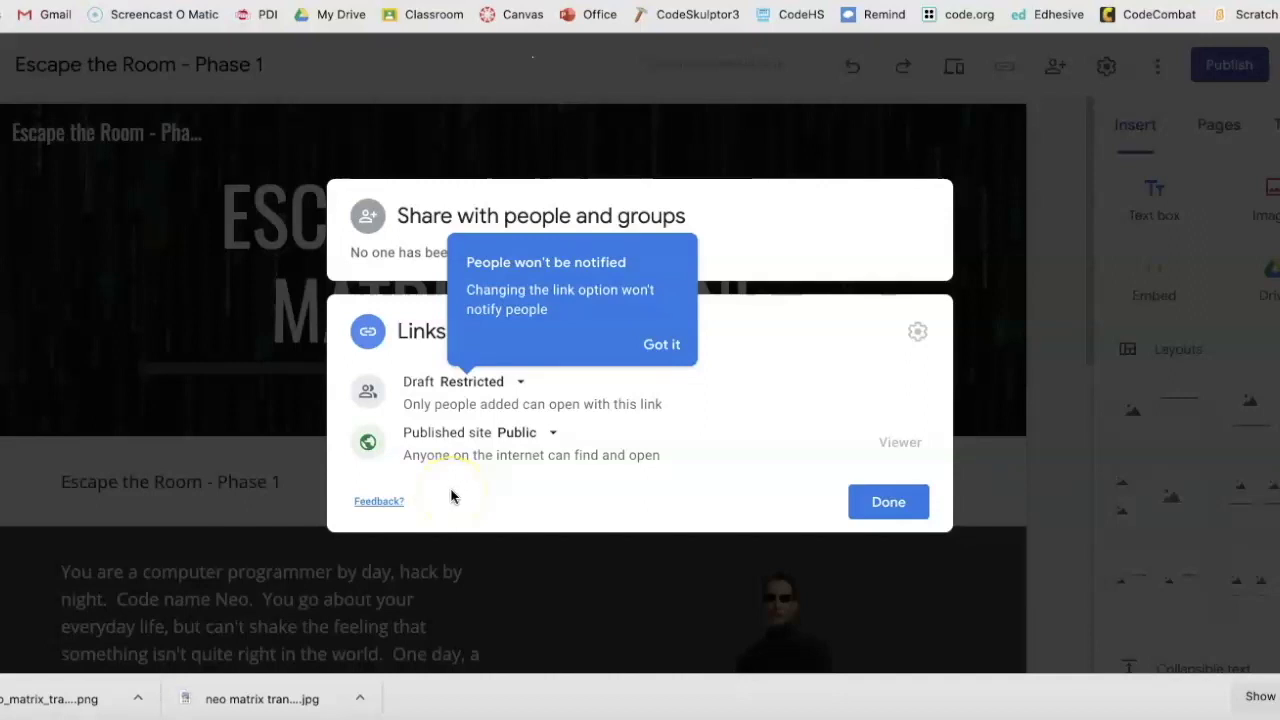
click(872, 510)
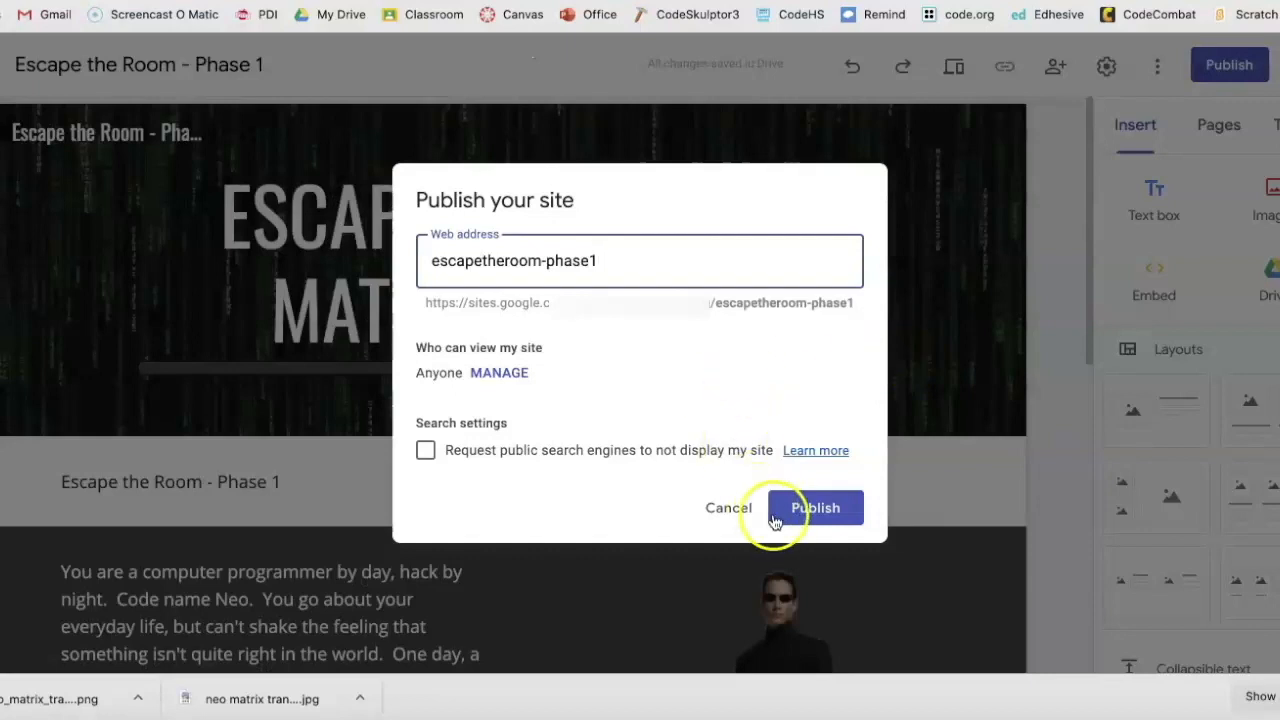
click(818, 512)
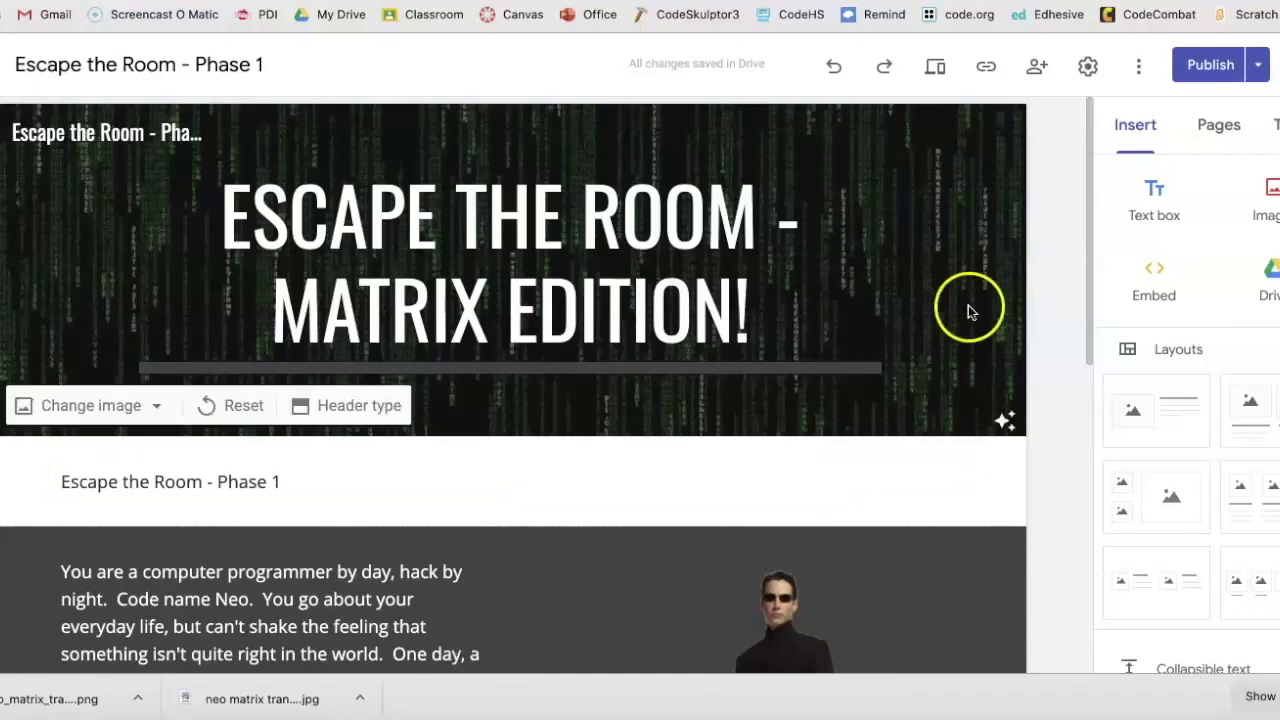
Copy the published Phase 1 site's link and apply it to the word "here" in the opening site's "Click here to begin your adventure!" text.
click(989, 67)
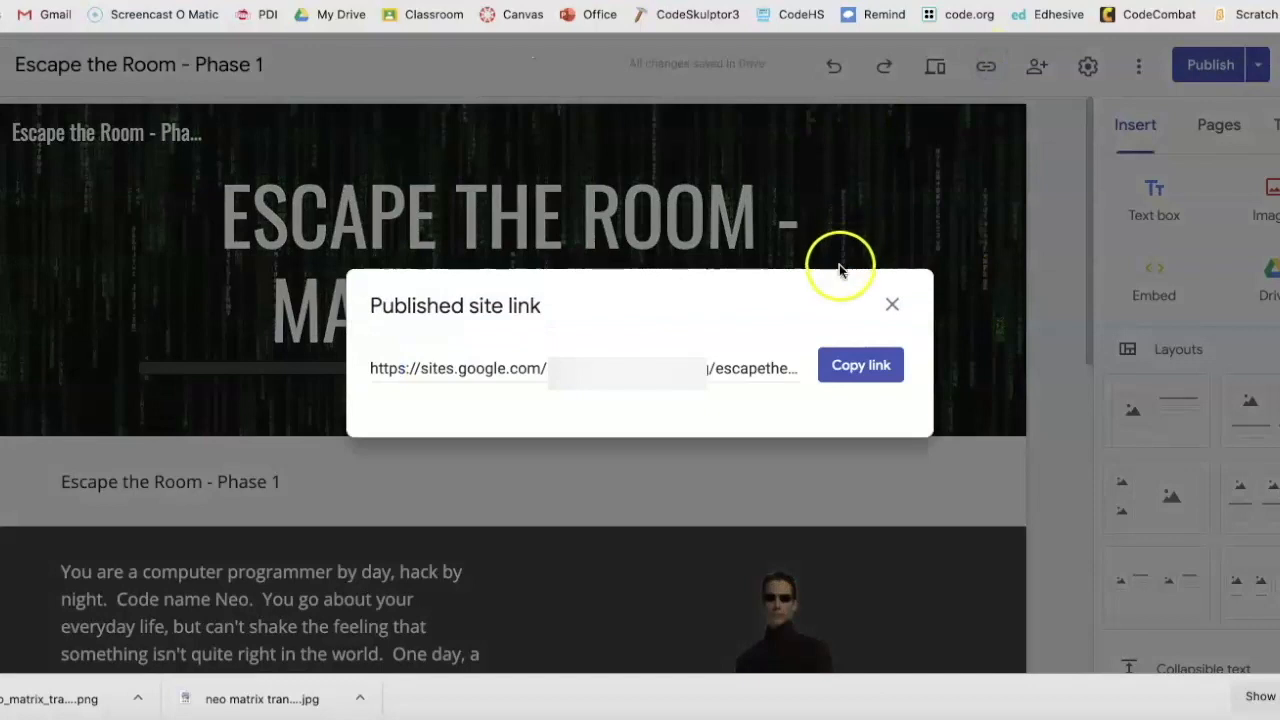
click(862, 364)
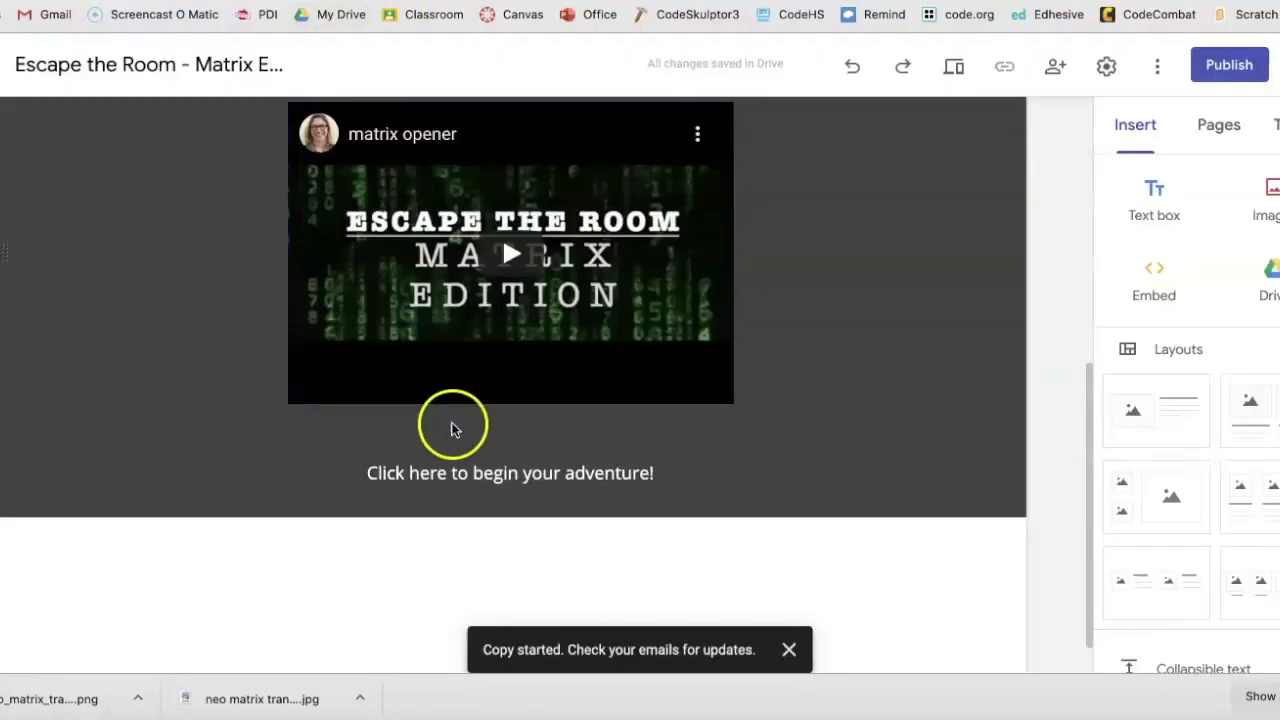
click(445, 476)
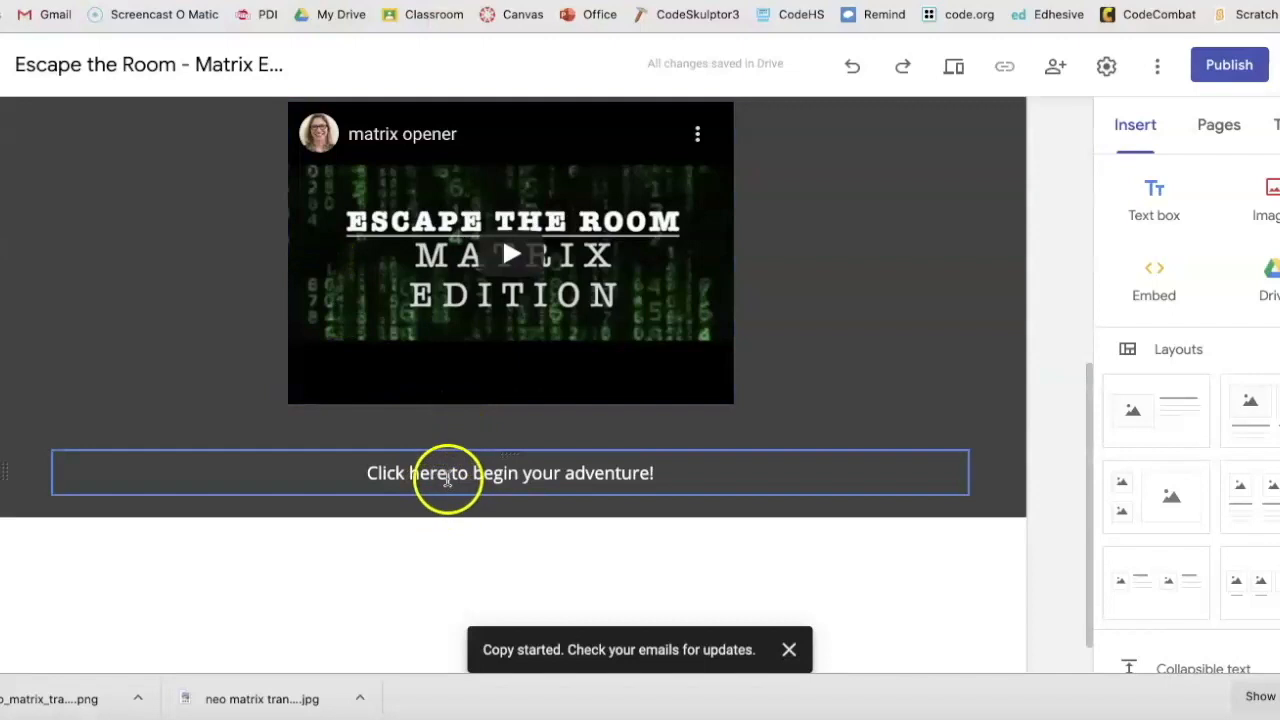
drag(450, 474, 406, 473)
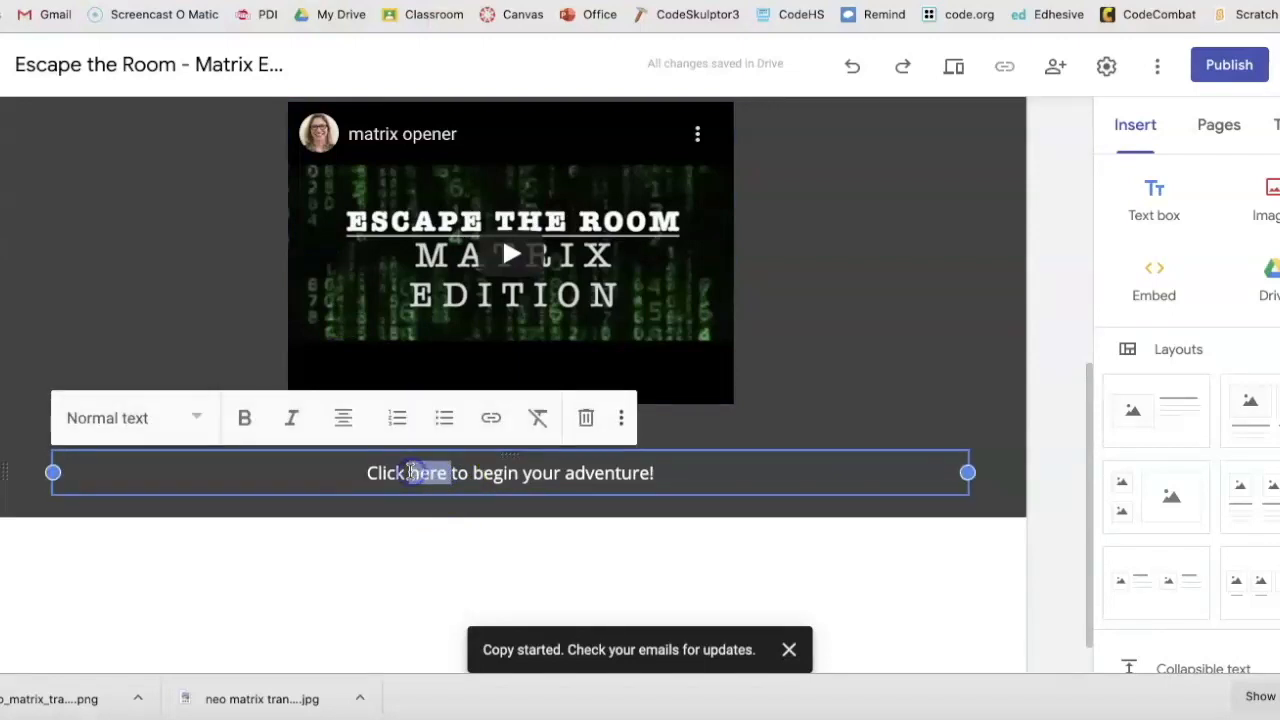
click(491, 420)
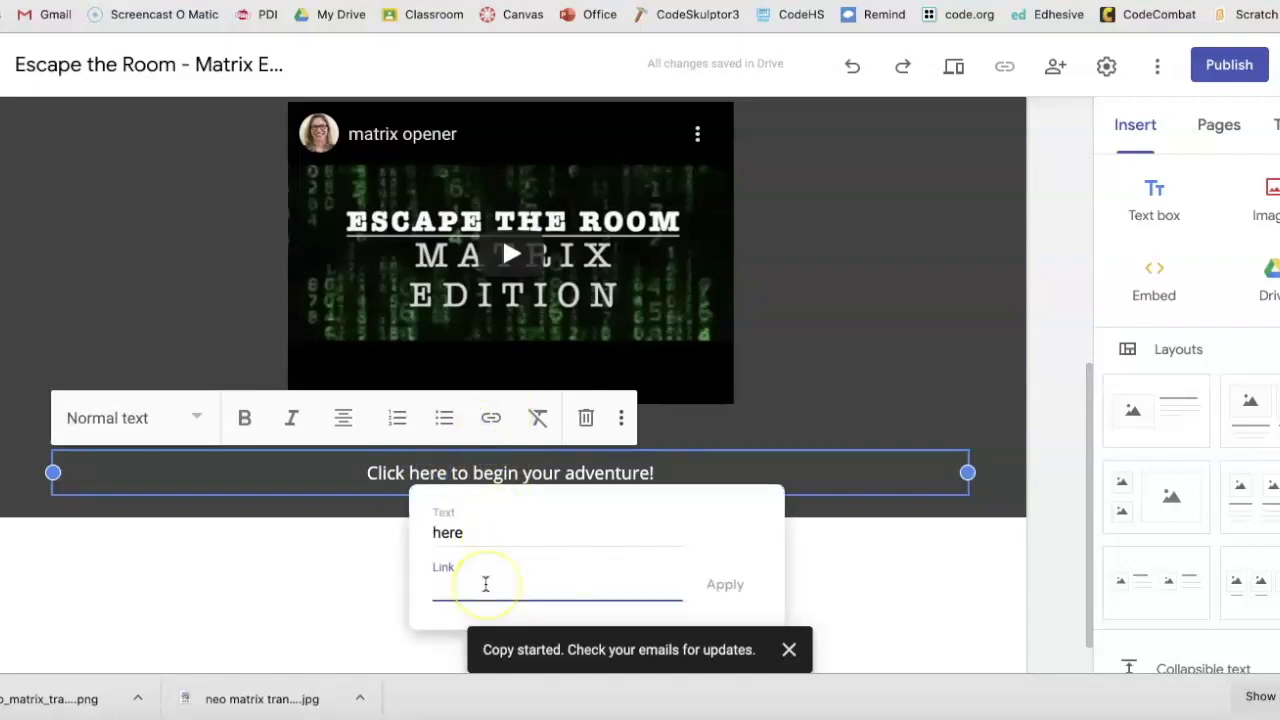
key(ctrl+v)
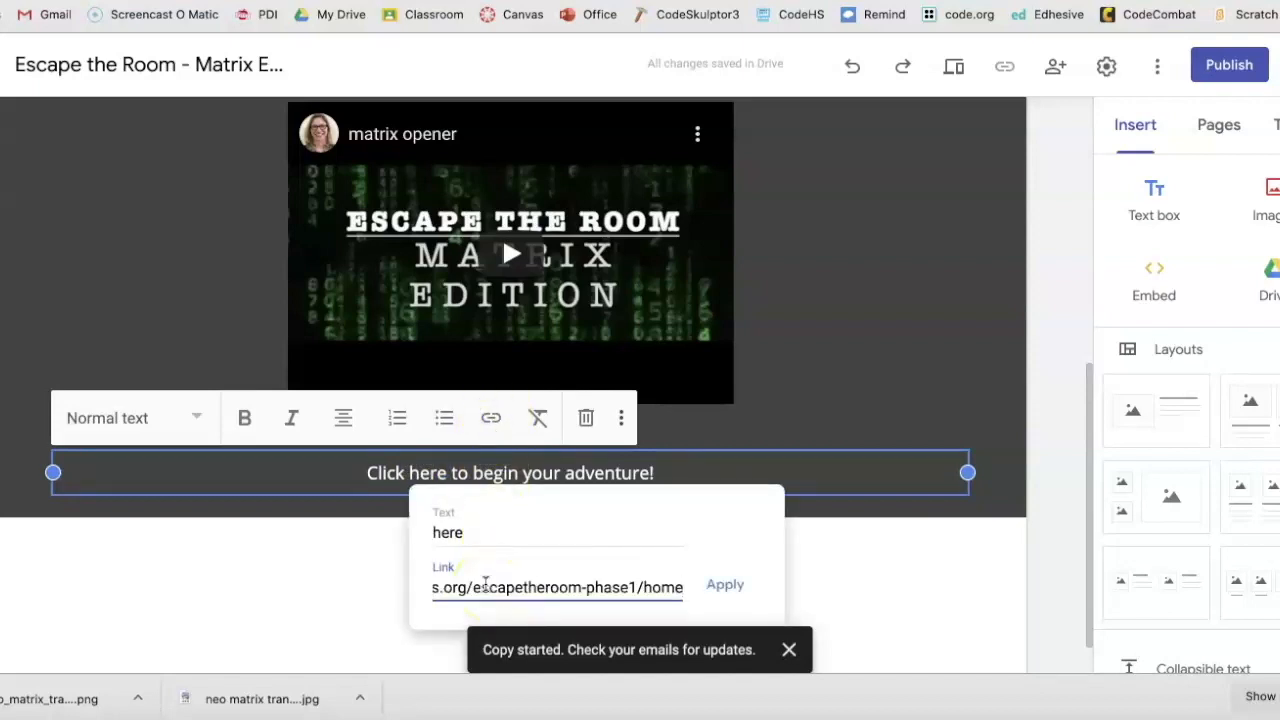
click(729, 591)
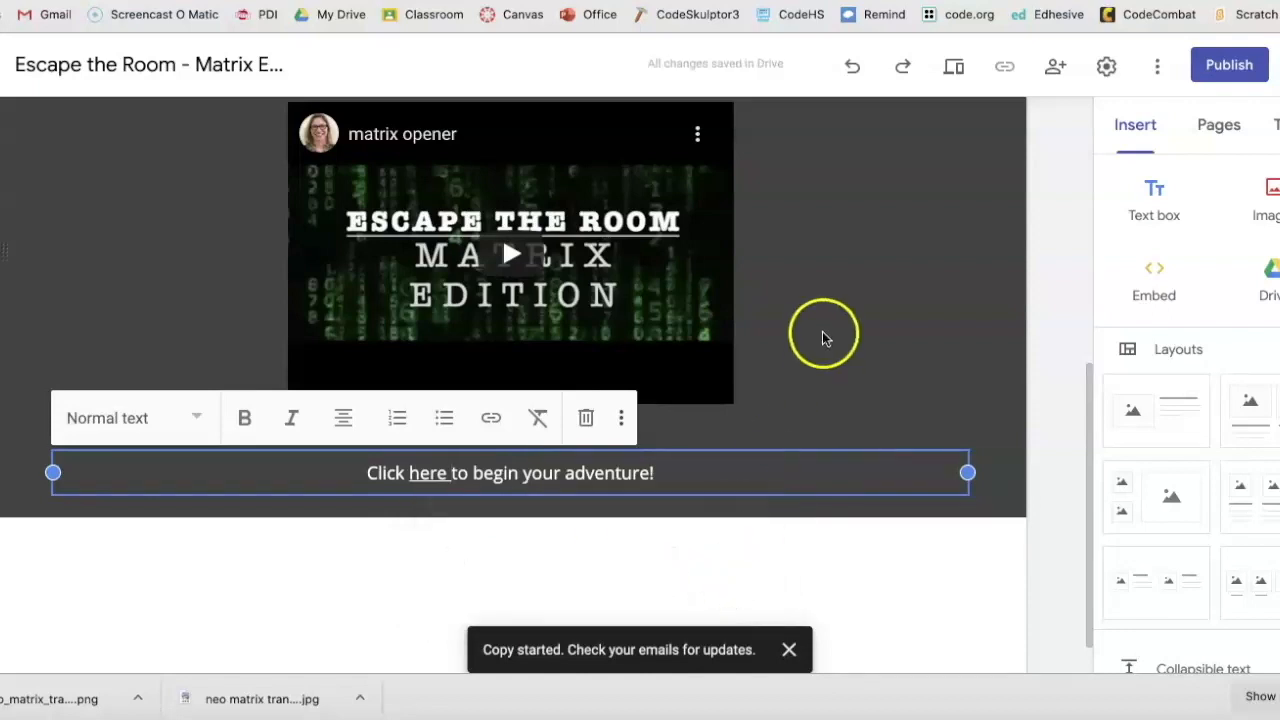
click(907, 213)
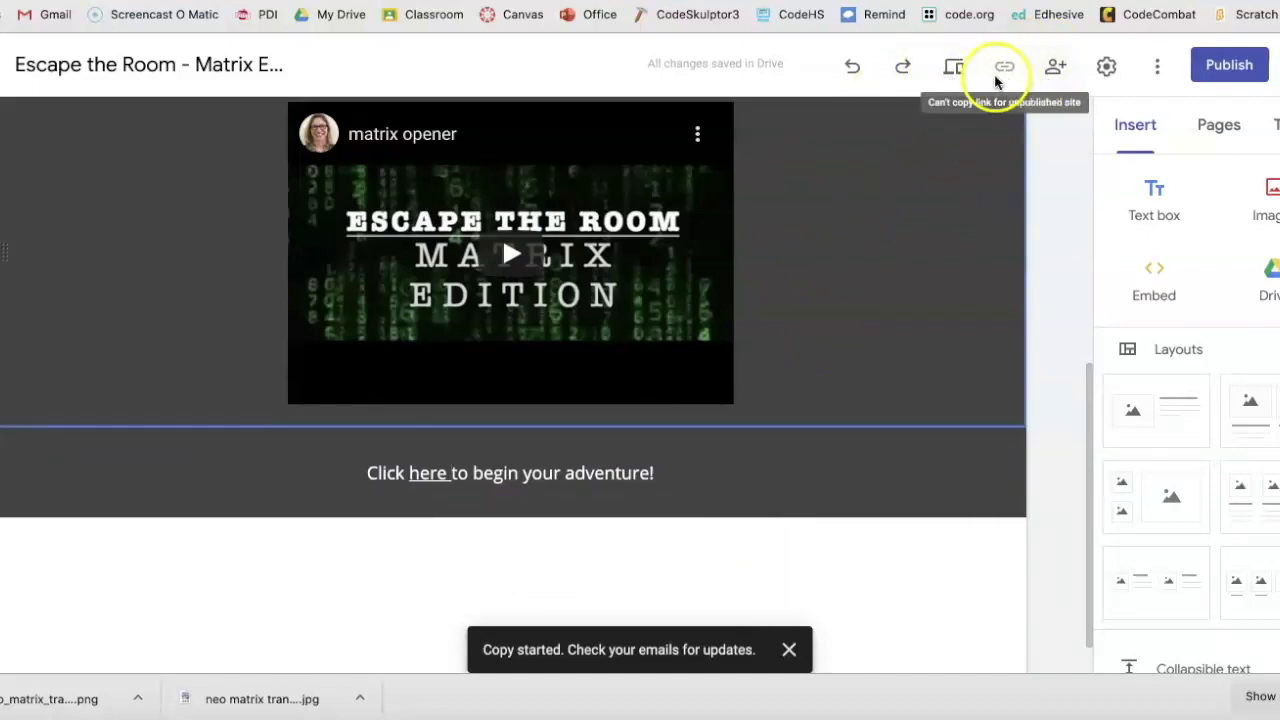
Preview the Matrix Edition opening site and follow the "here" link below the video to test it.
click(955, 68)
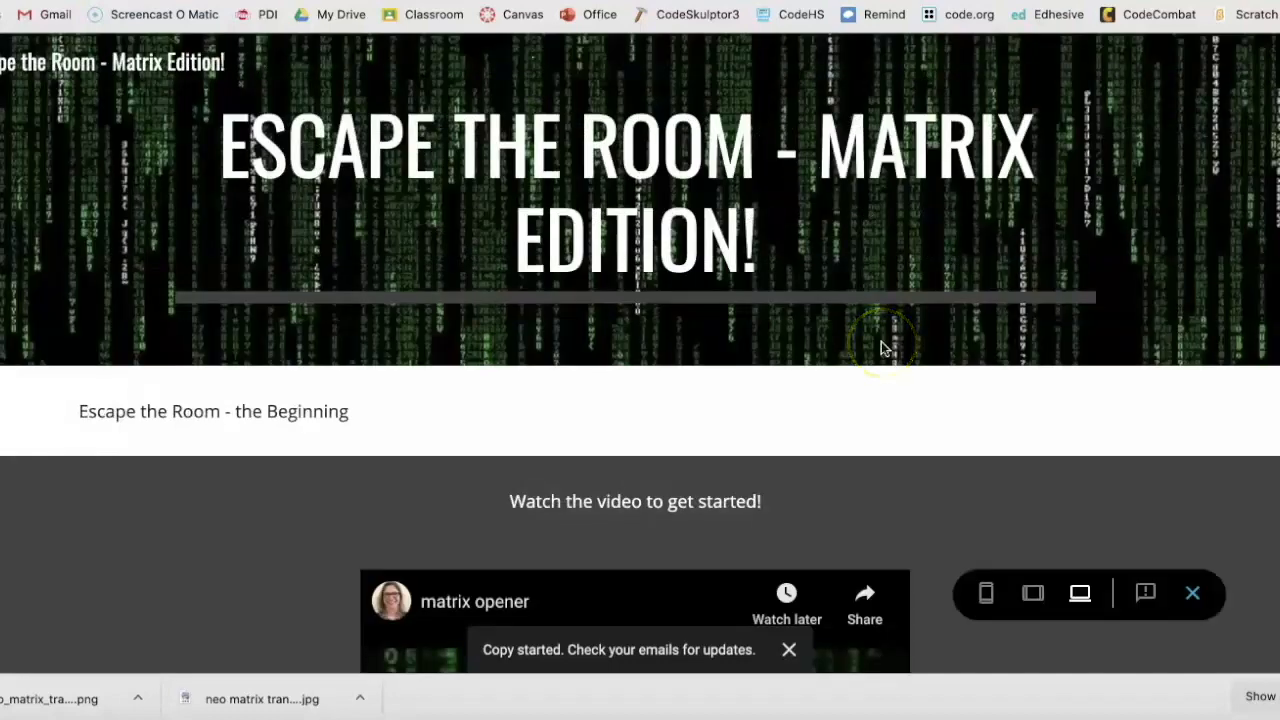
scroll(922, 408, down, 3)
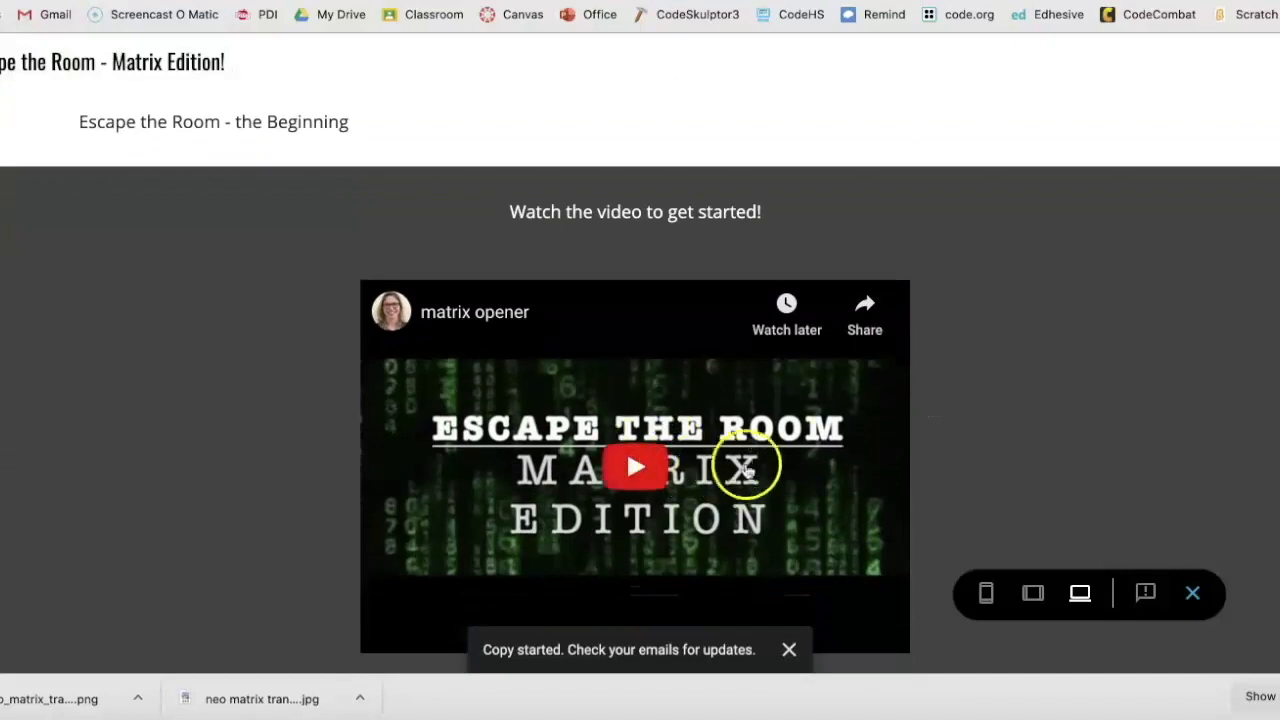
scroll(752, 460, down, 1)
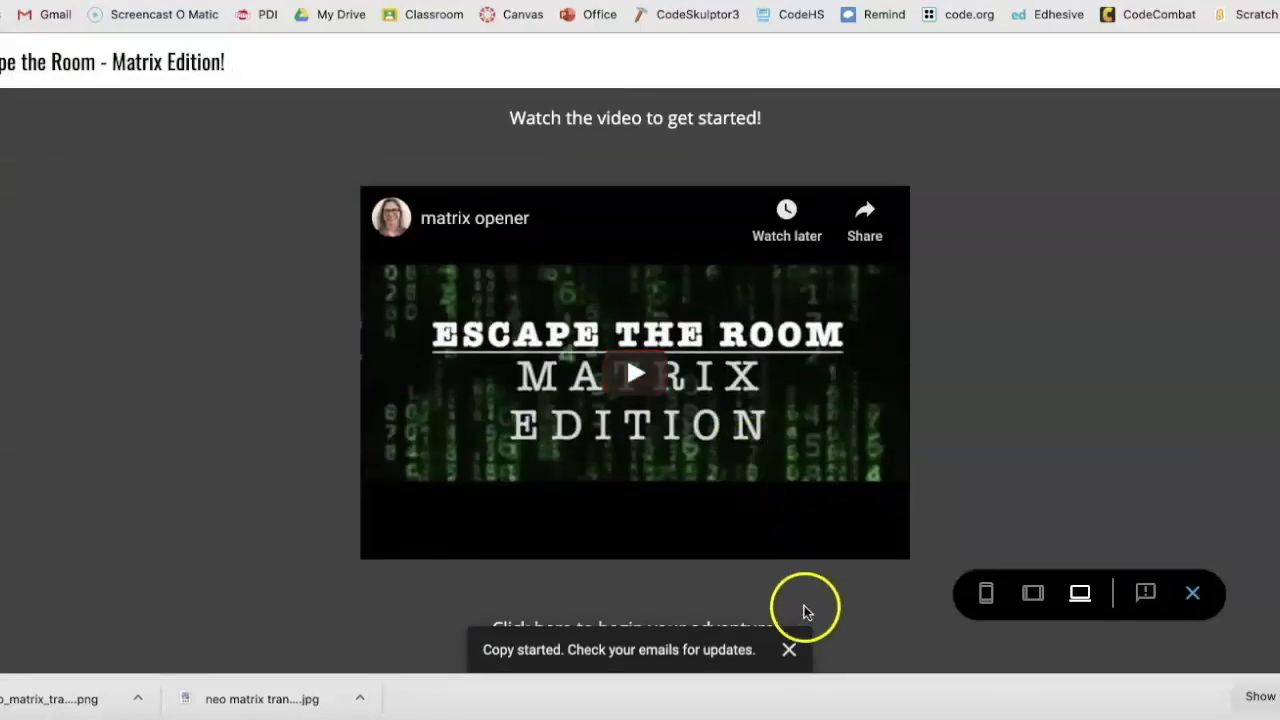
click(789, 649)
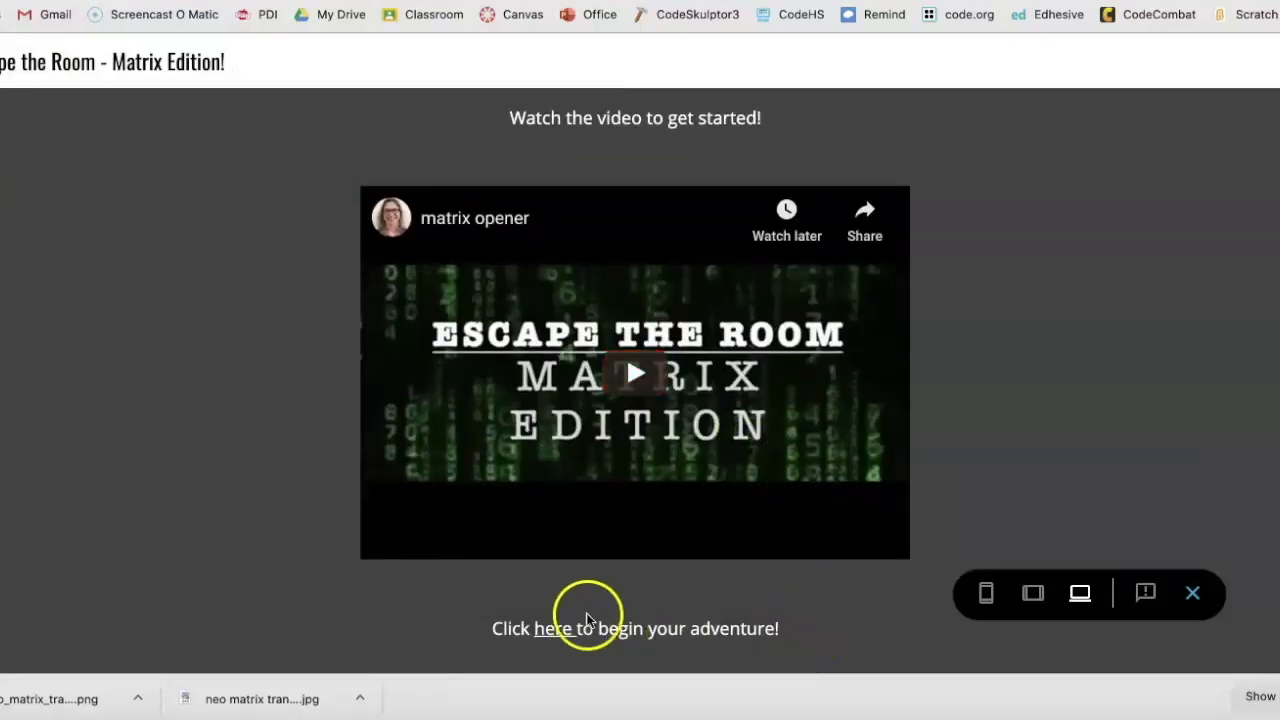
click(553, 630)
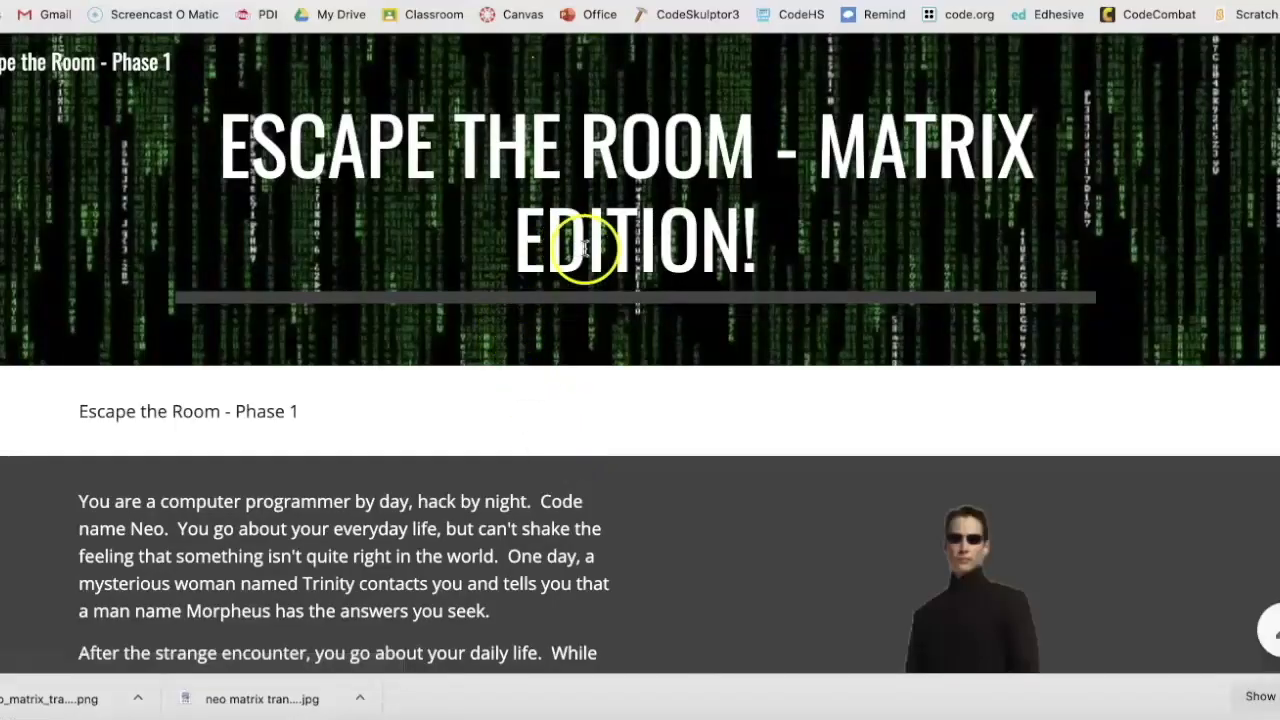
Review the published Phase 1 page down to the response prompt, and exit the opening site's preview.
scroll(590, 252, down, 1)
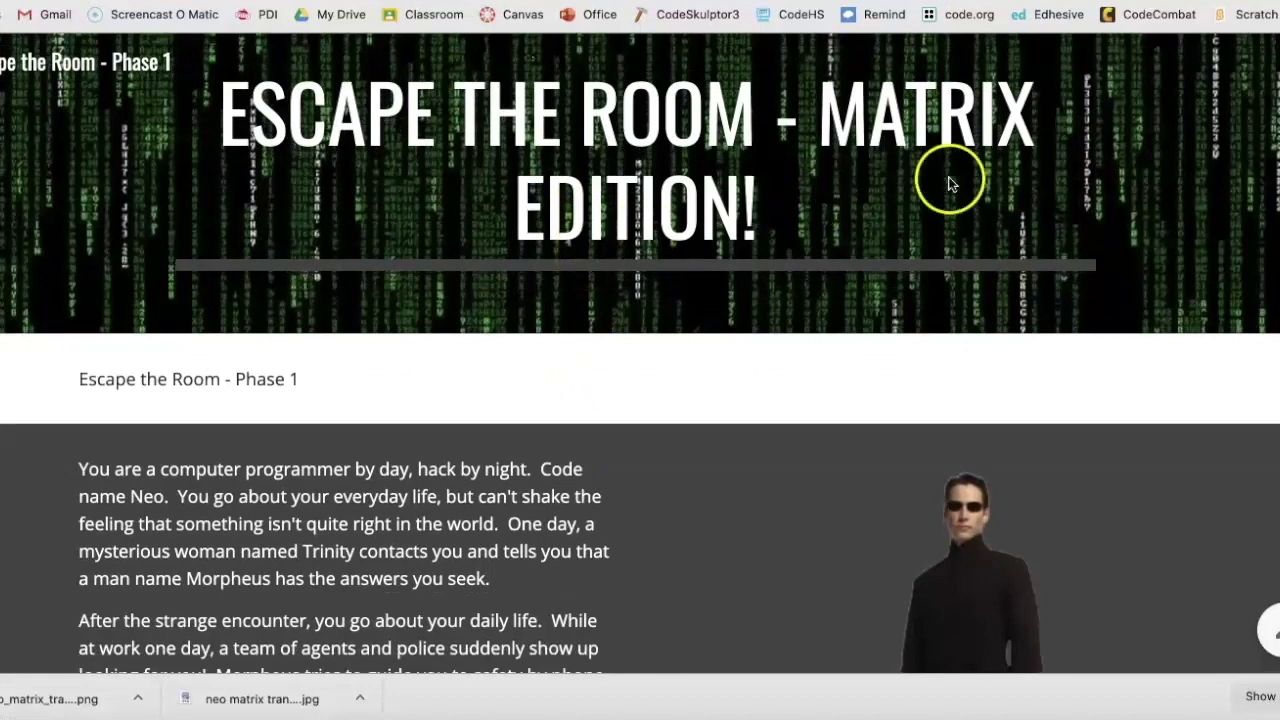
scroll(849, 386, down, 1)
scroll(847, 387, down, 4)
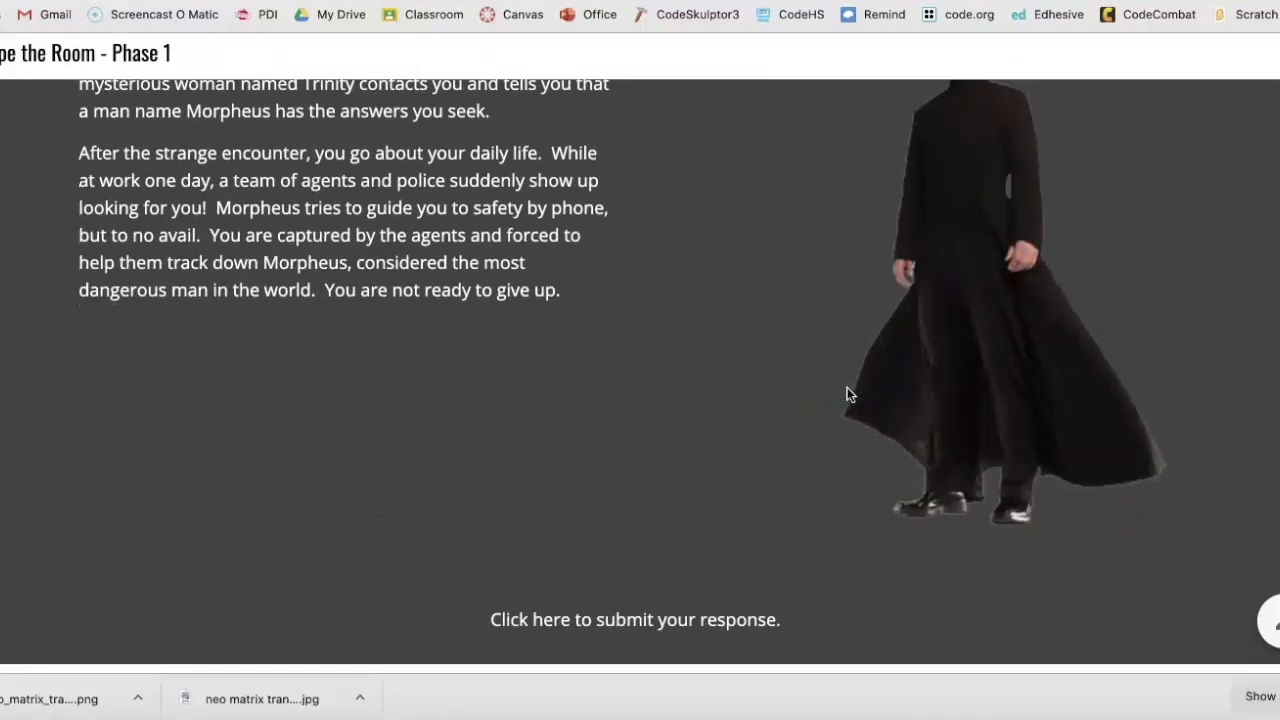
scroll(847, 387, up, 3)
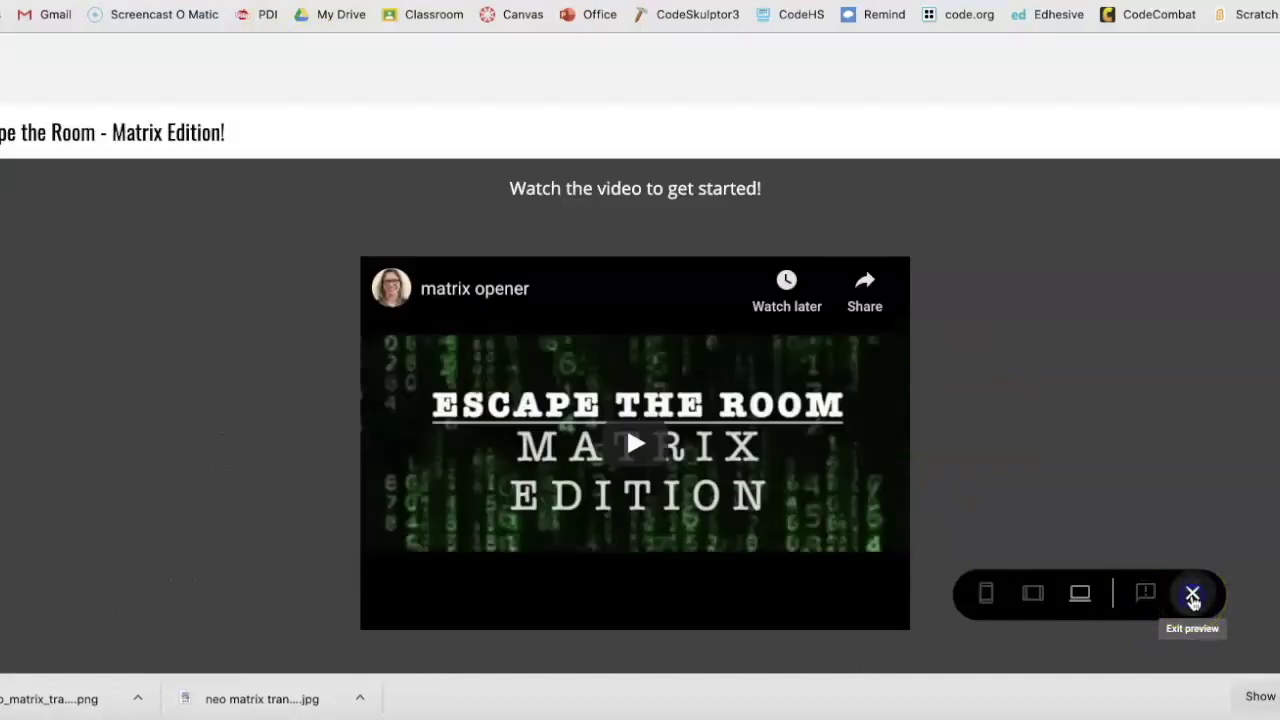
click(1192, 598)
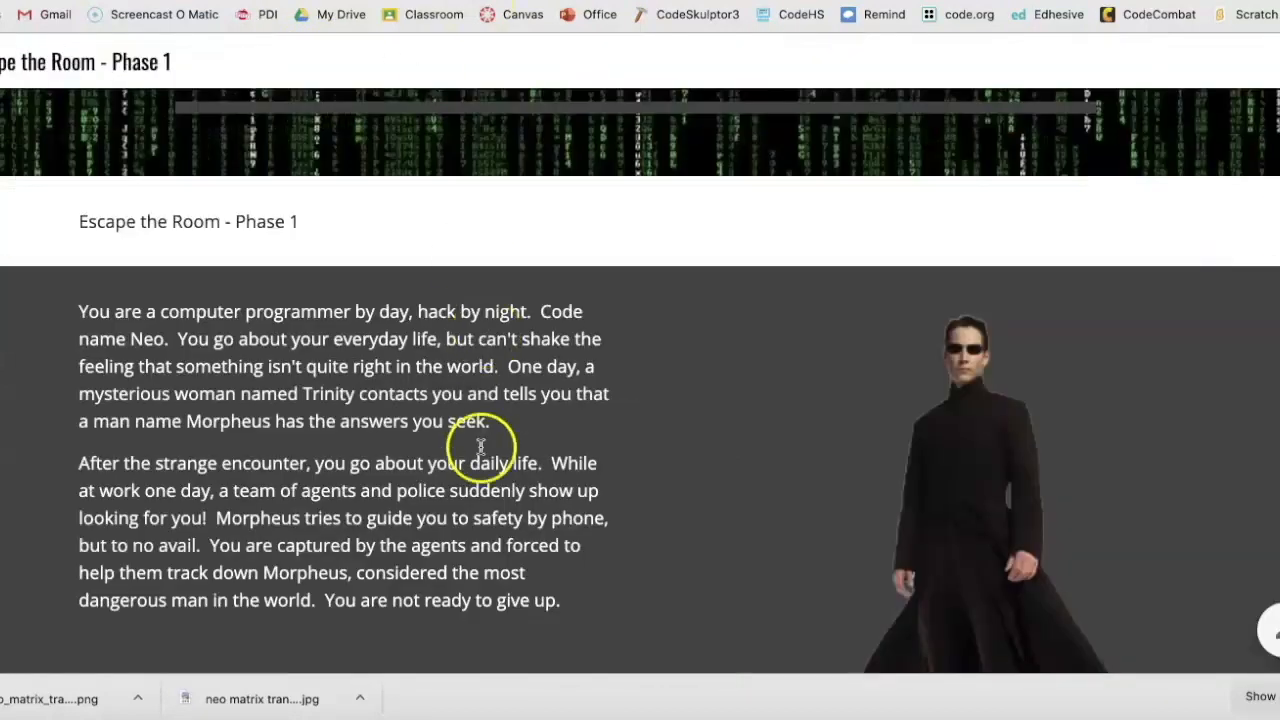
scroll(571, 457, down, 2)
scroll(578, 473, down, 2)
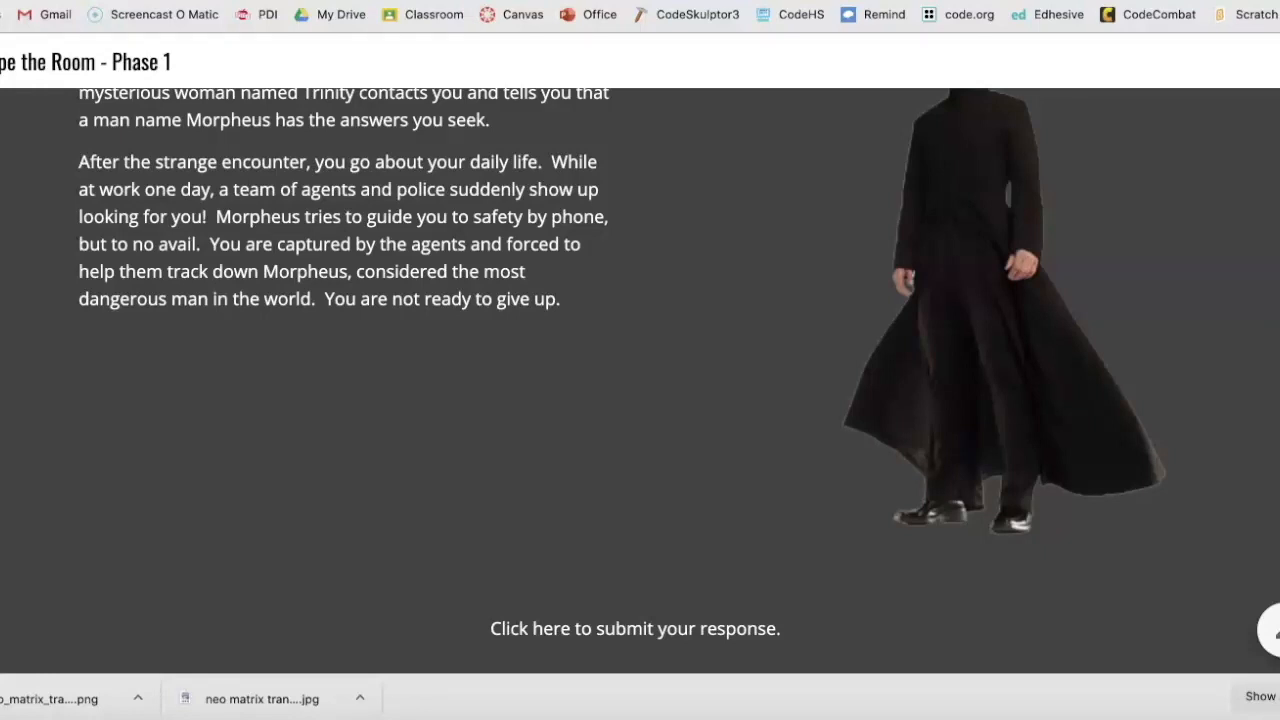
Create a blank Google Form in a new browser tab using the address forms.new.
key(super+t)
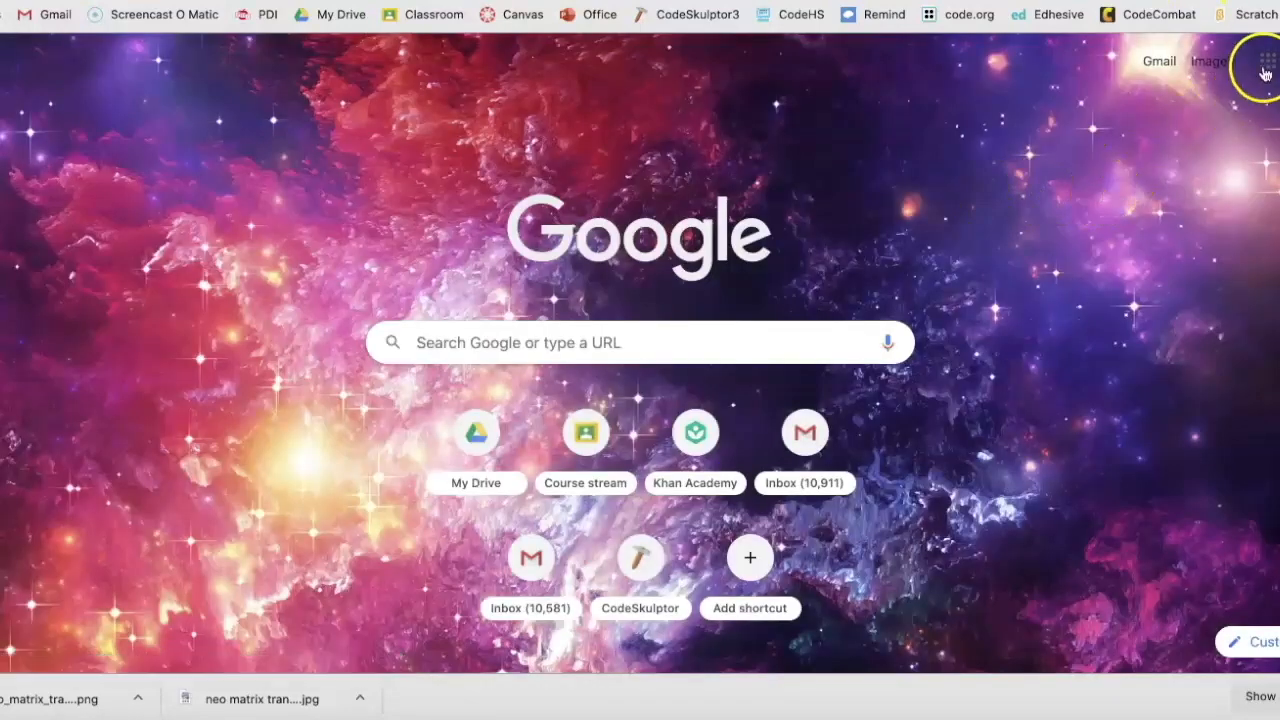
click(1266, 63)
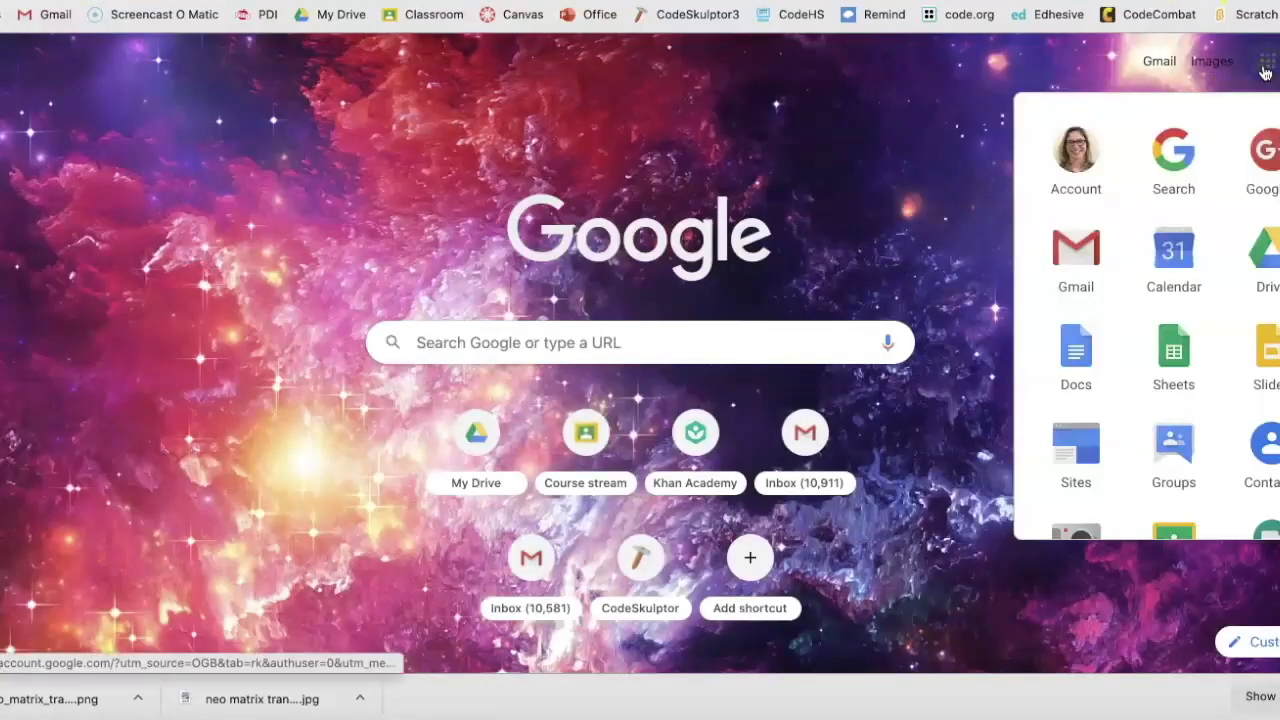
scroll(1168, 382, down, 4)
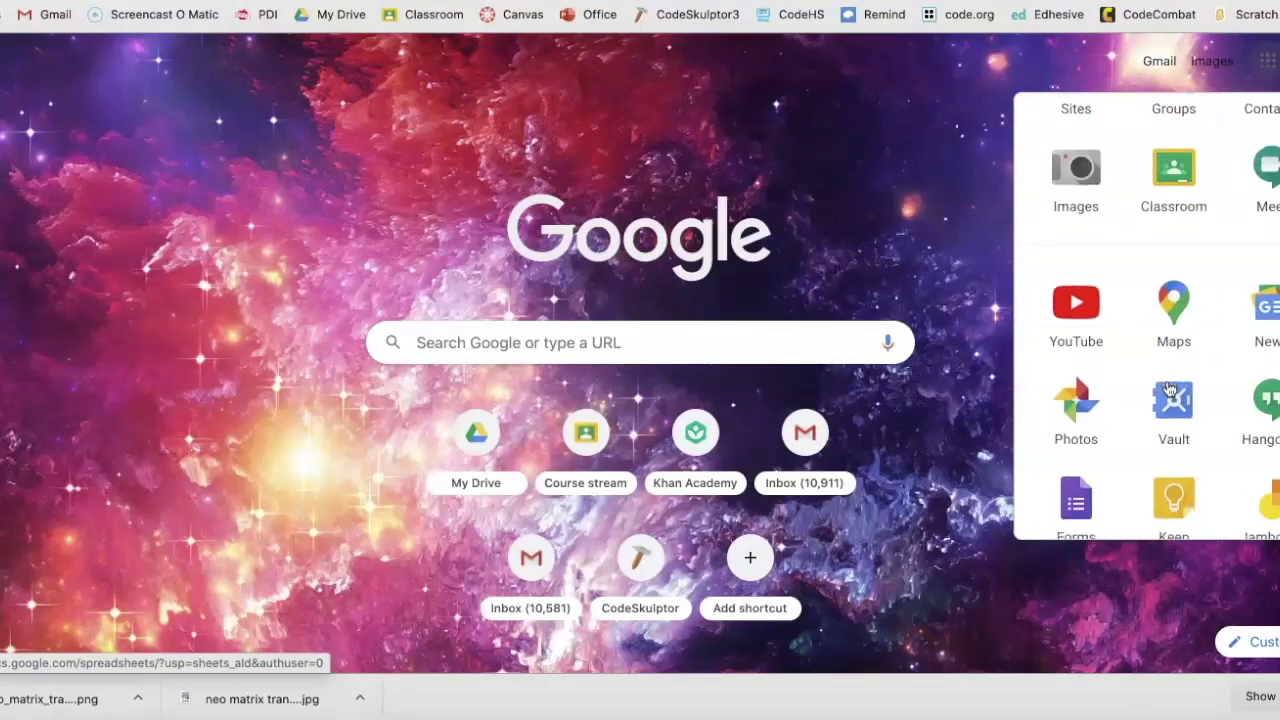
scroll(1170, 390, down, 1)
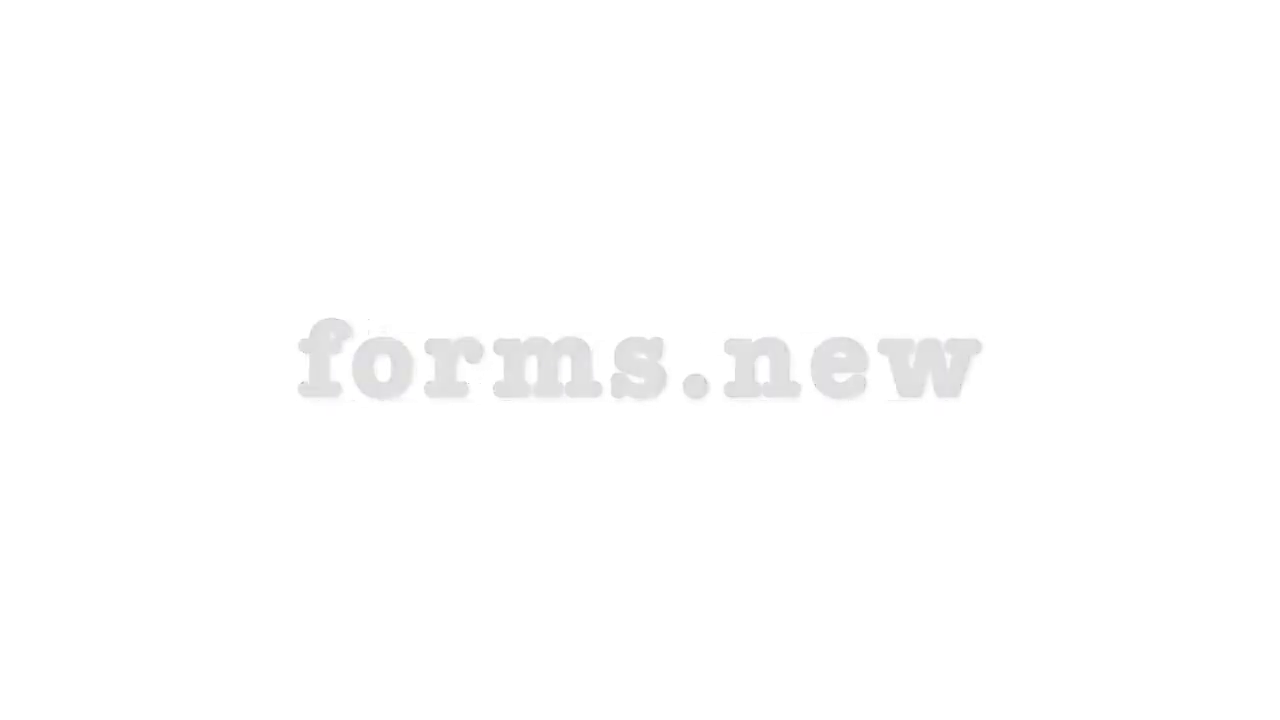
key(ctrl+l)
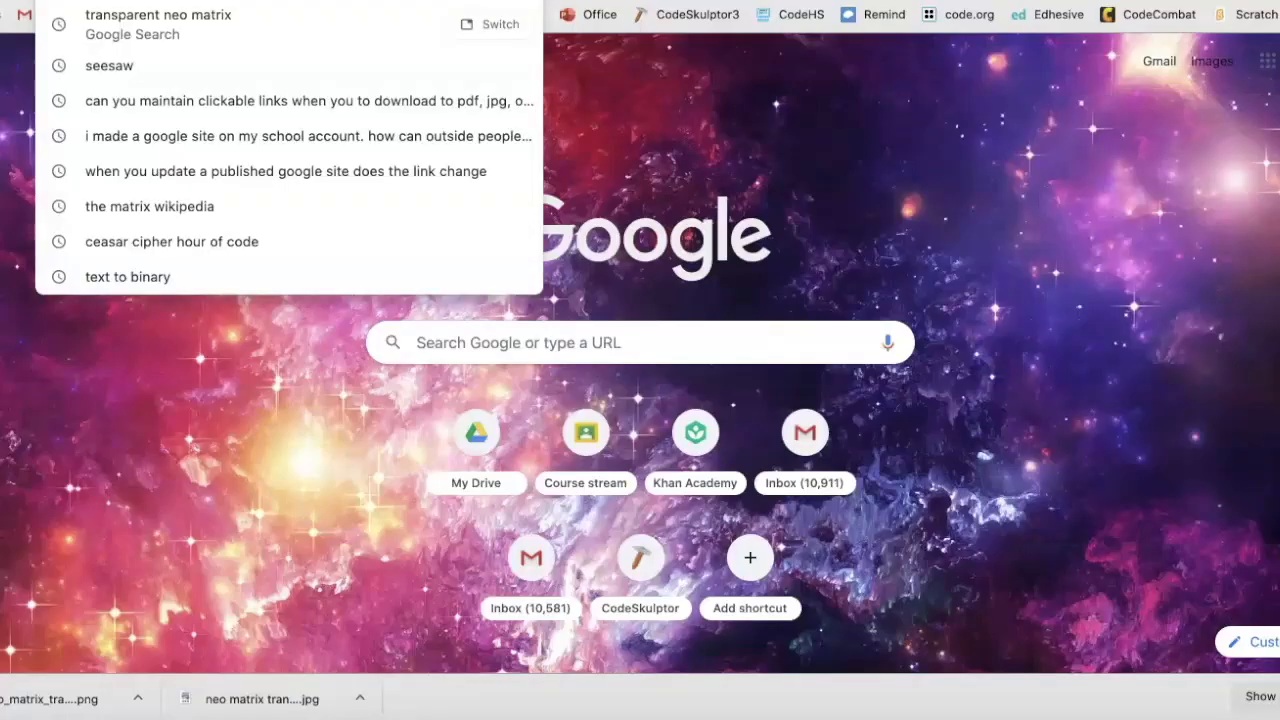
text(forms.new)
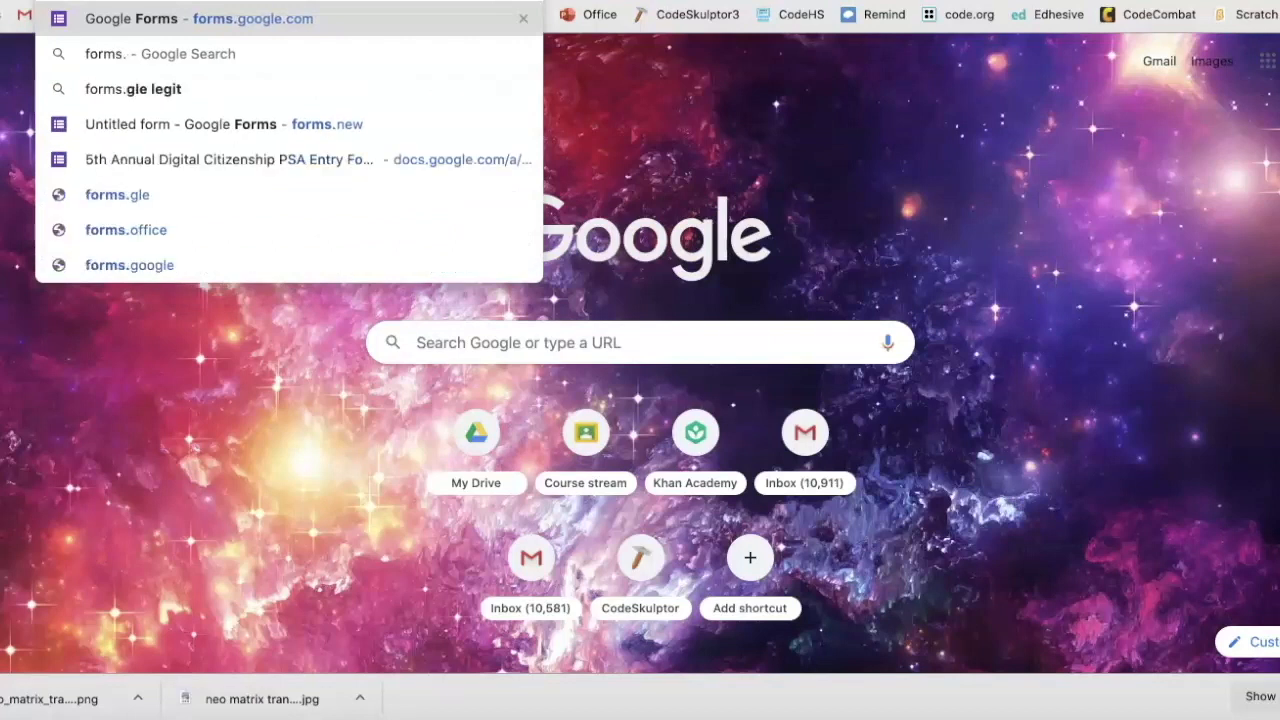
key(Return)
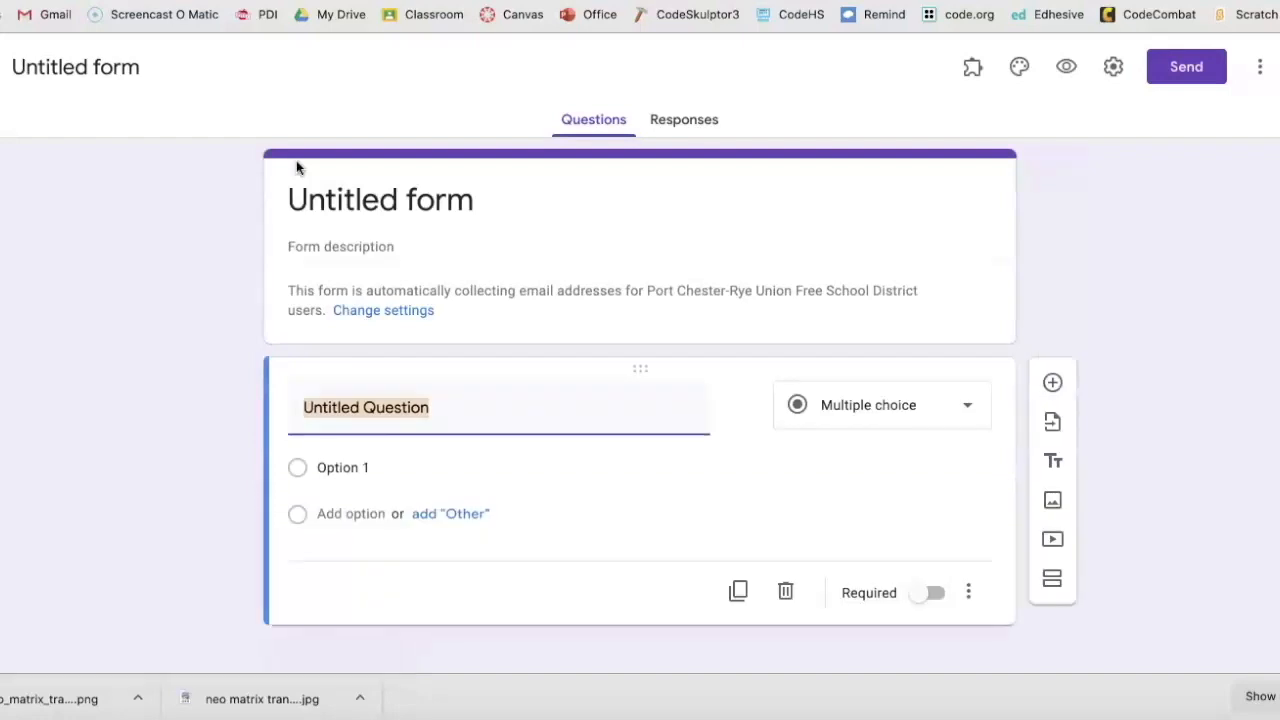
Title the new form "Clue #1".
click(451, 205)
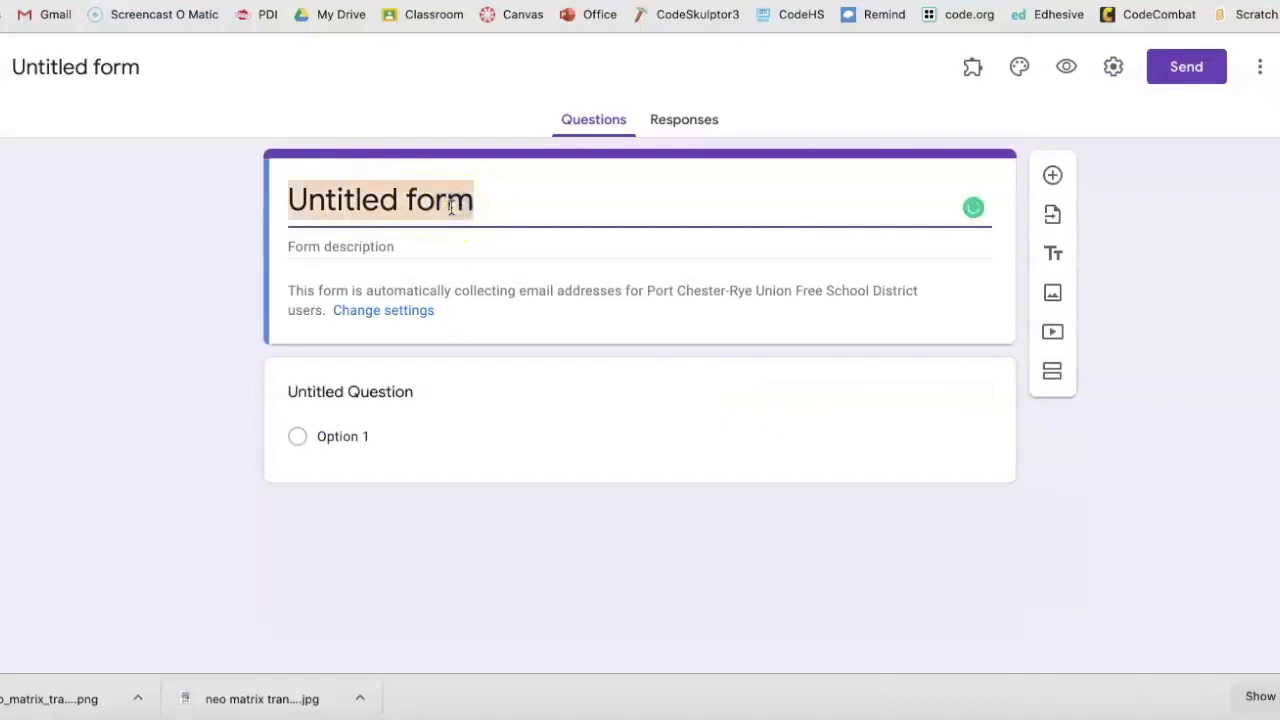
text(Clue #1)
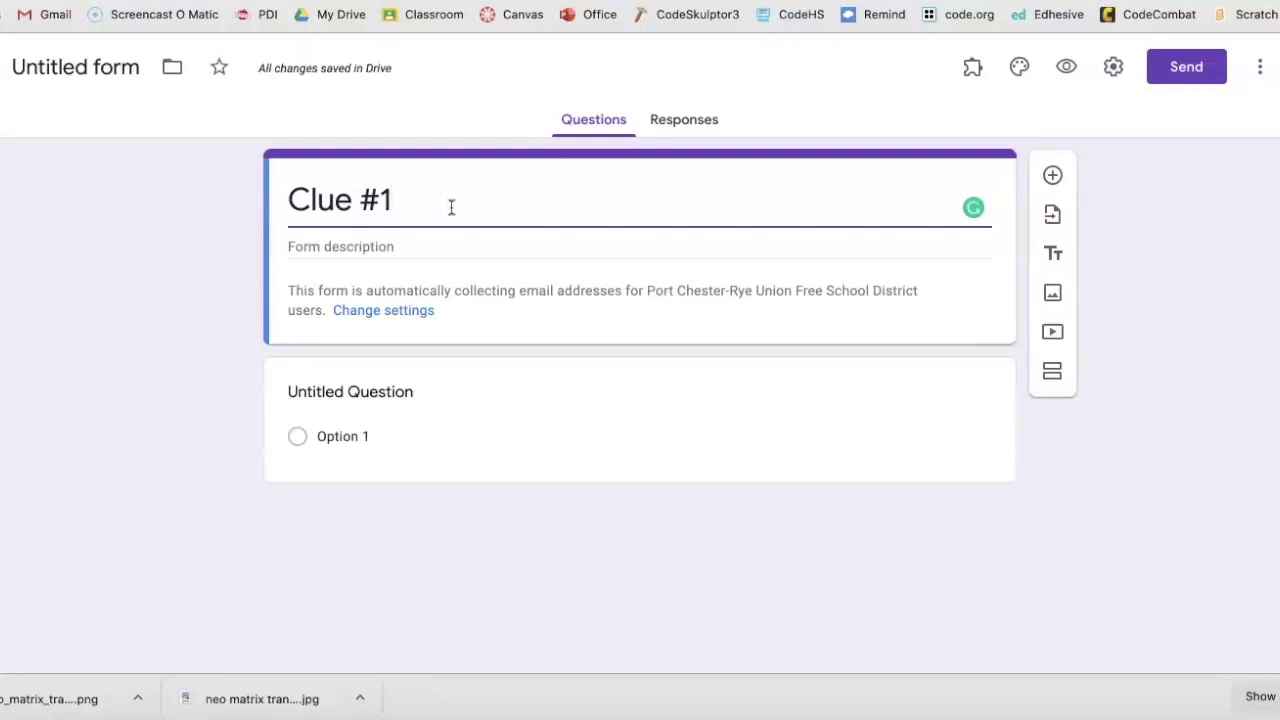
Enter the question text "Here is your clue." followed by a question asking for the teacher's favorite color.
click(357, 392)
text(HEre )
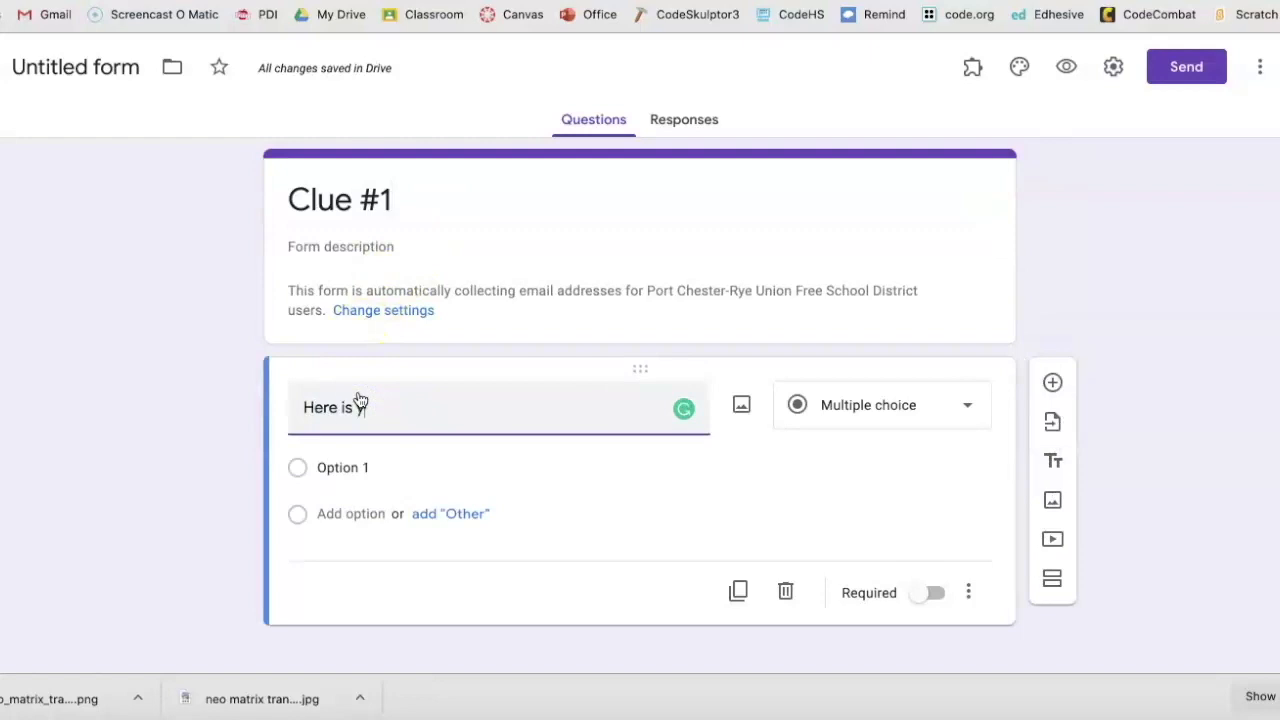
text(Ms. Peterson's )
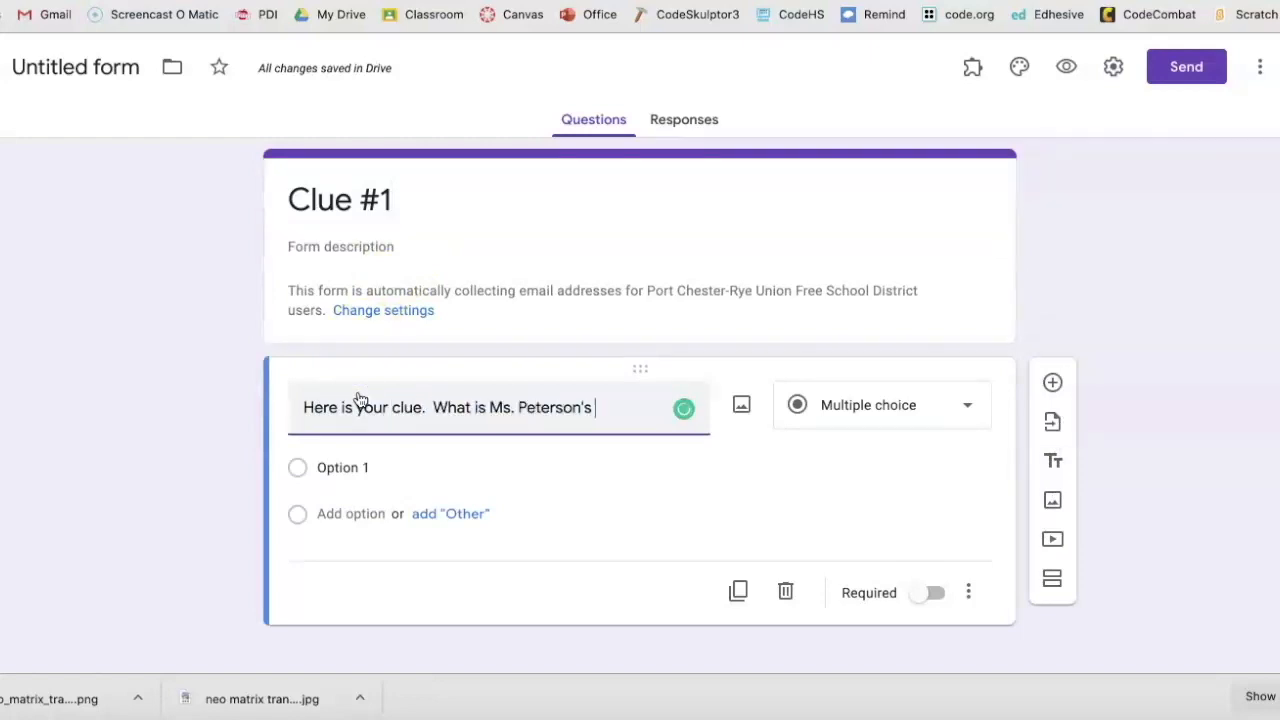
text(favort)
text( color?)
click(375, 456)
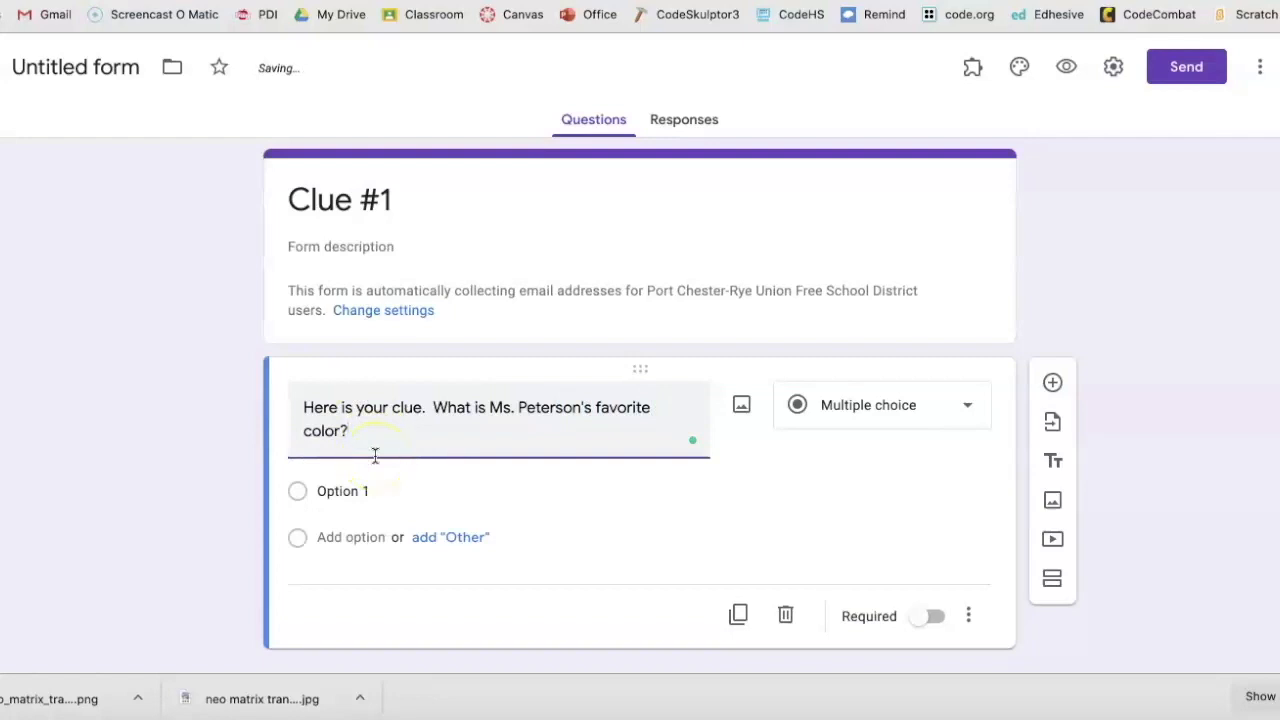
click(495, 517)
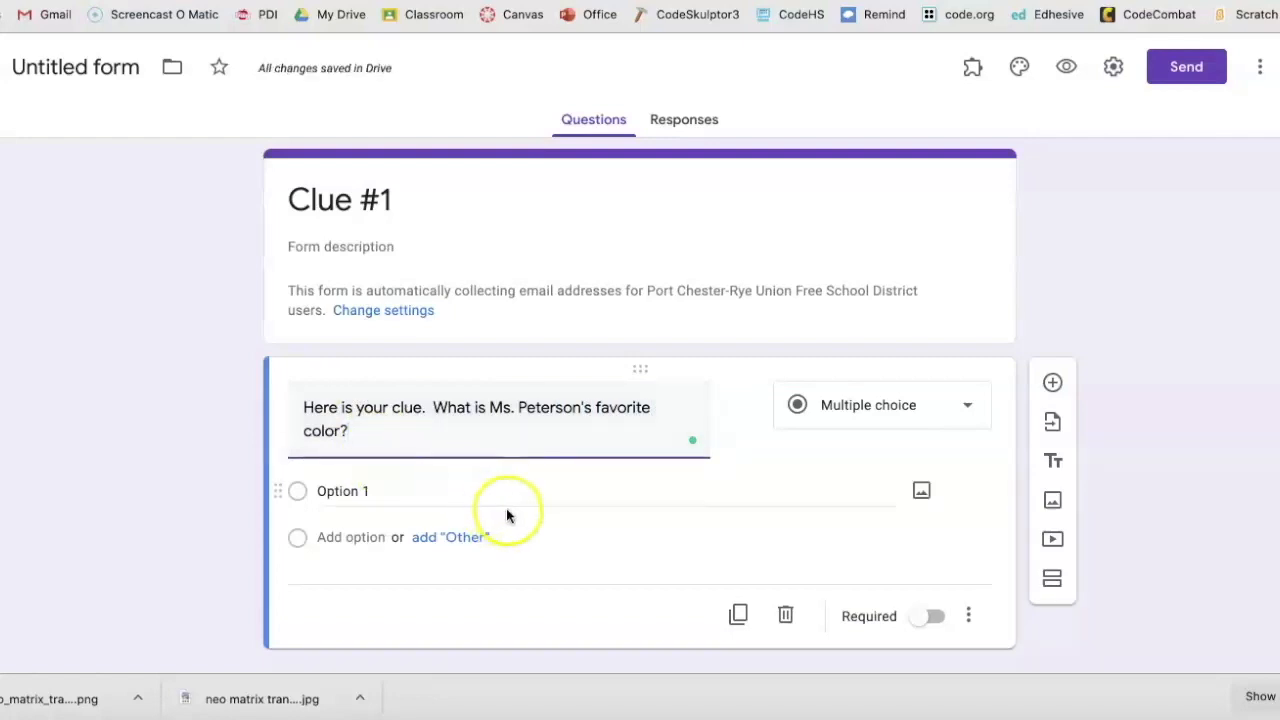
Change the clue question to the Short answer type and enable response validation for it.
click(962, 412)
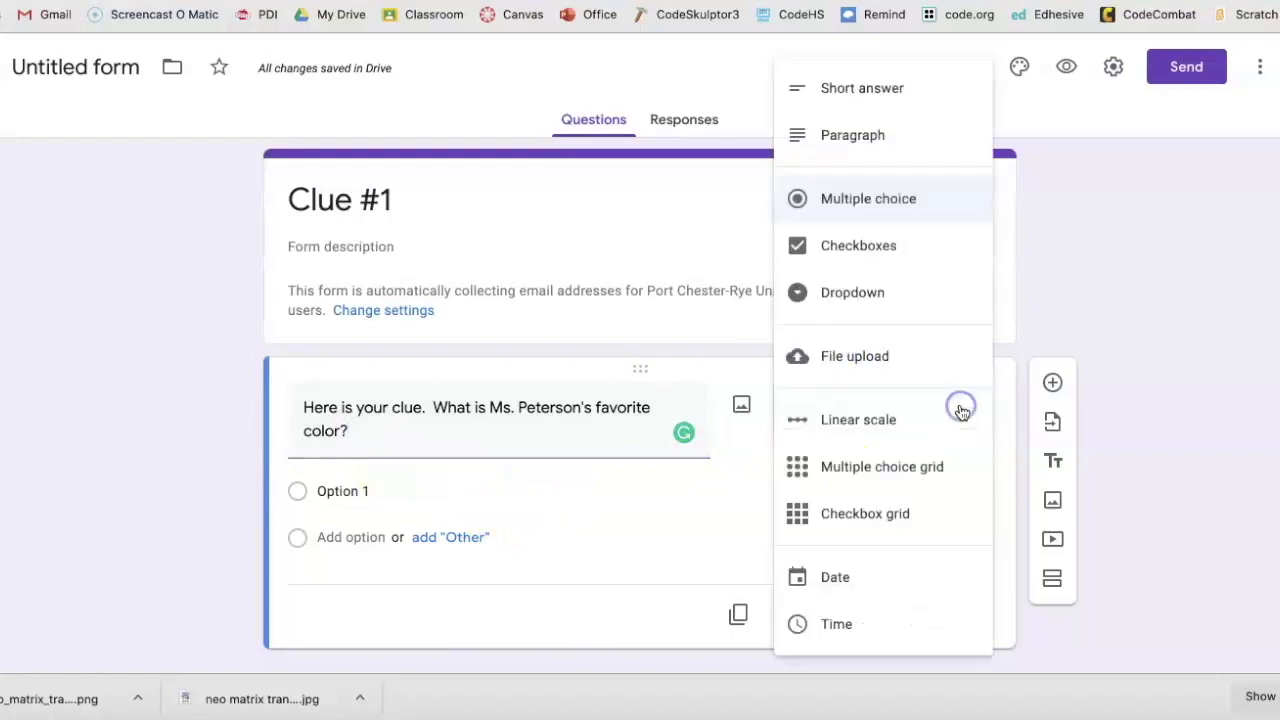
click(889, 90)
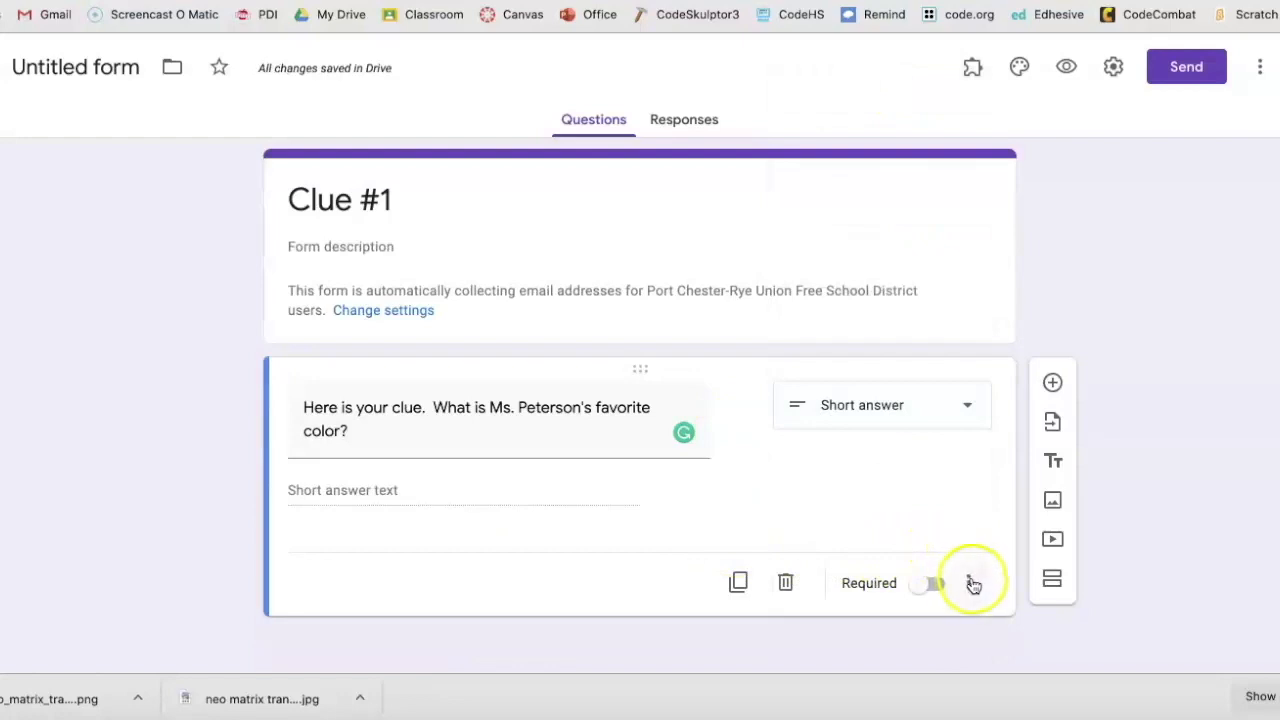
click(973, 585)
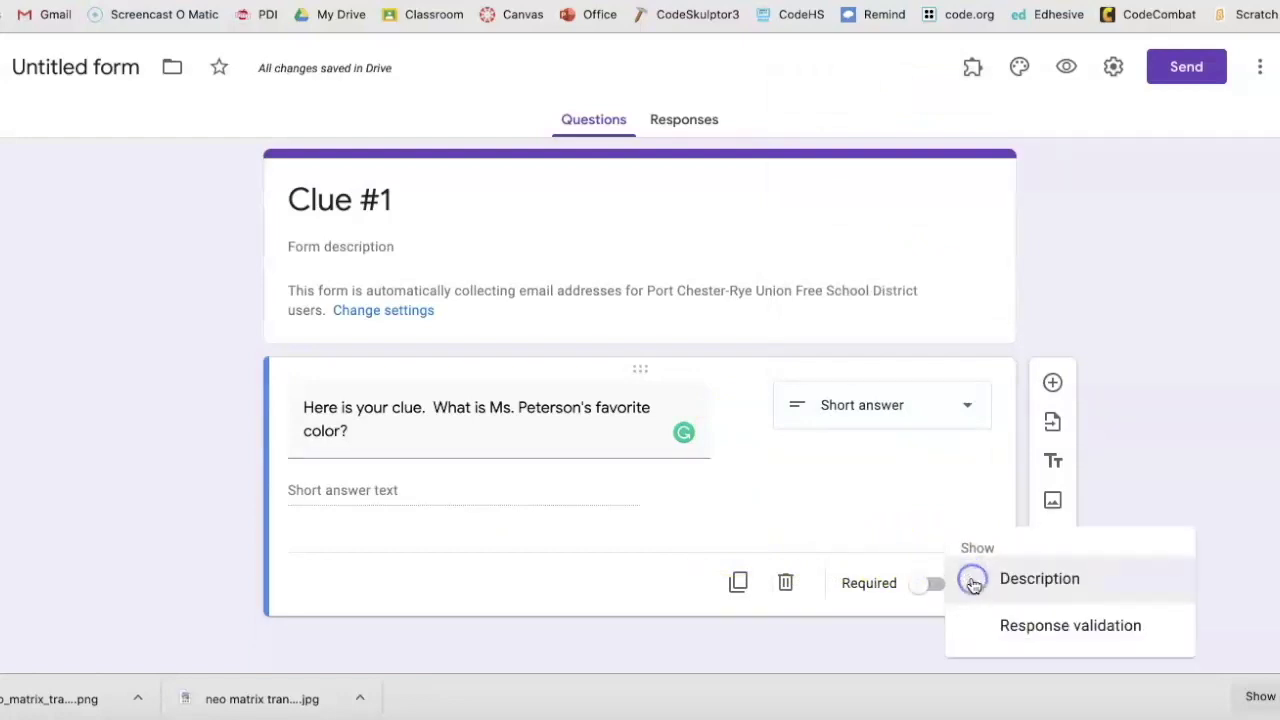
click(1012, 627)
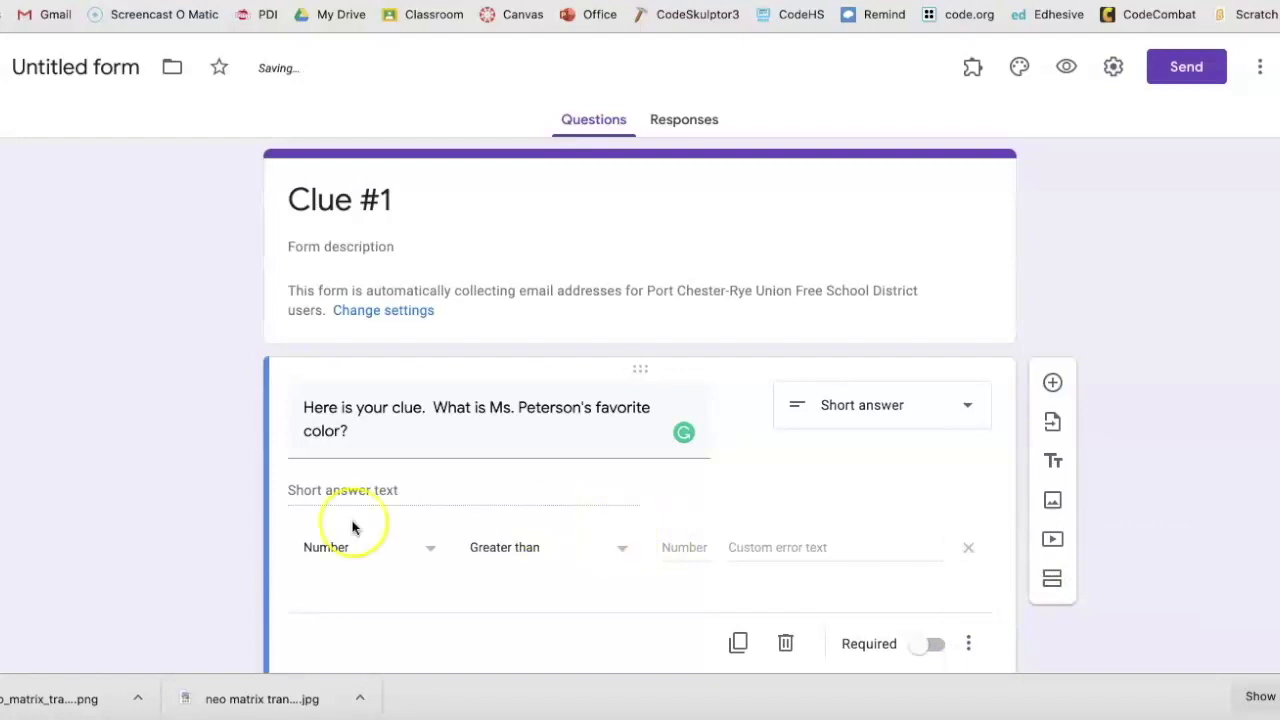
Require the answer to be text containing "orange", with the custom error "Nope! That's not it. Try again!".
click(431, 553)
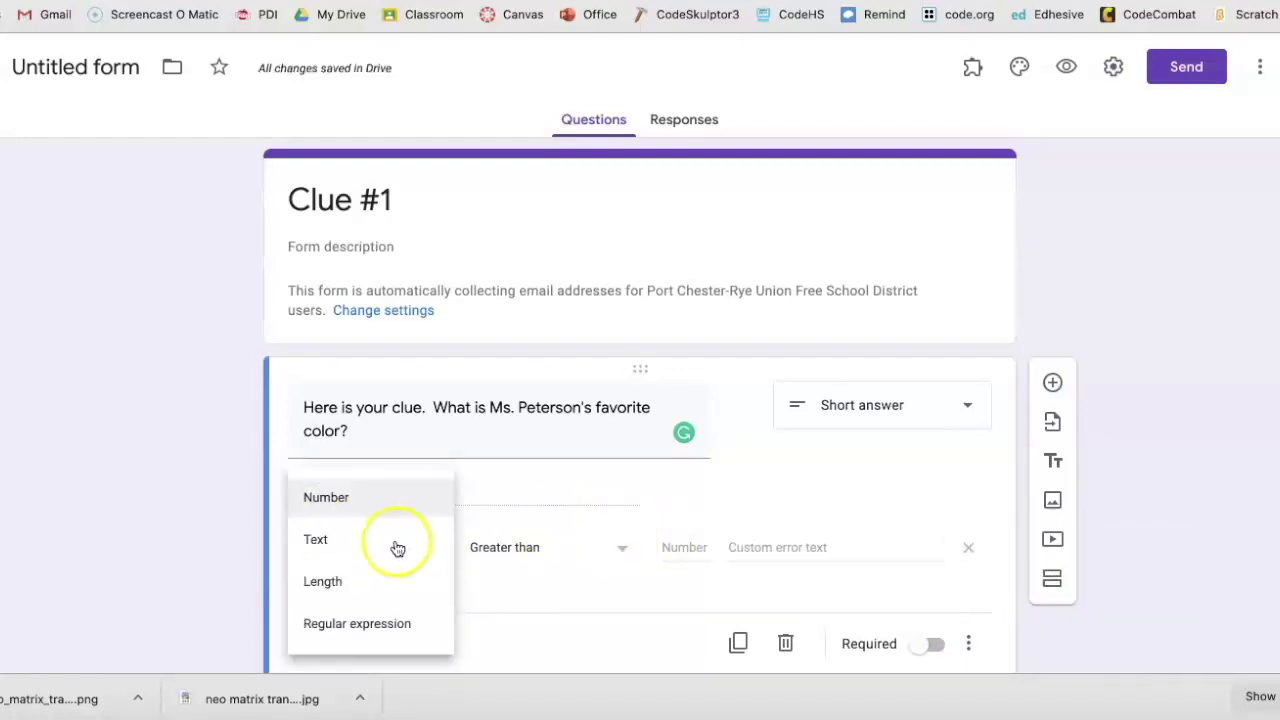
click(347, 545)
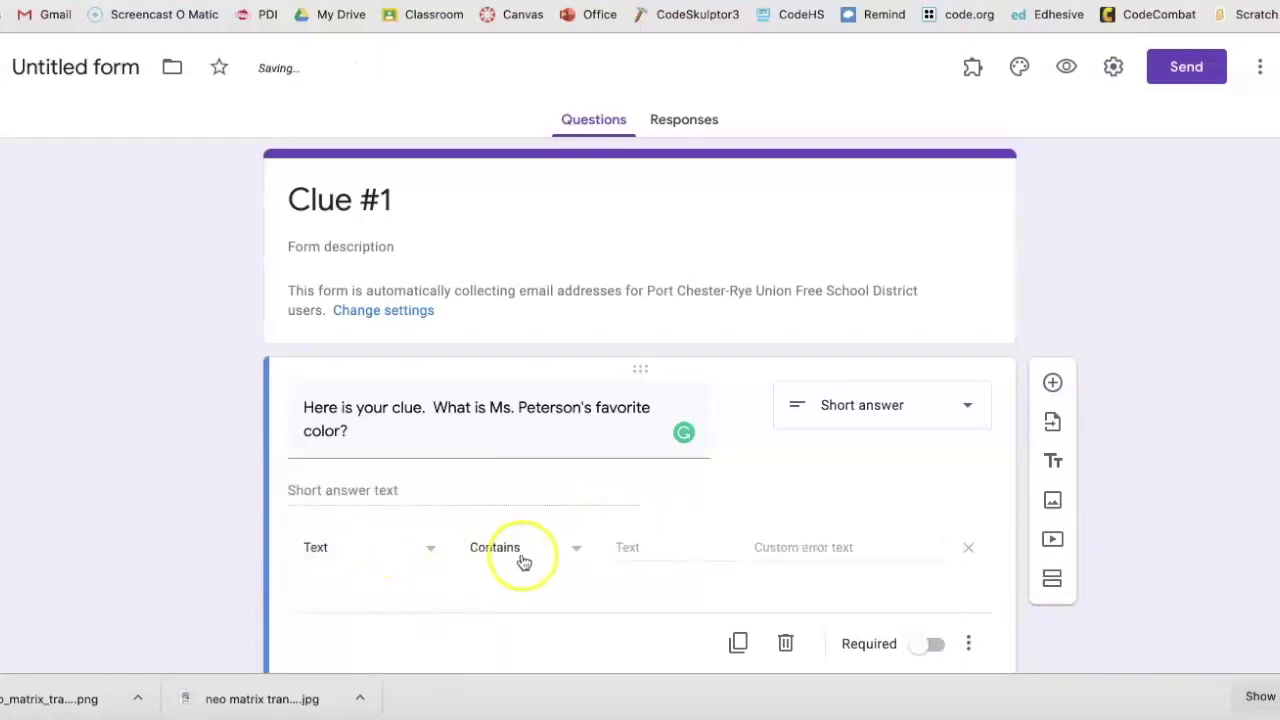
click(662, 540)
text(orange)
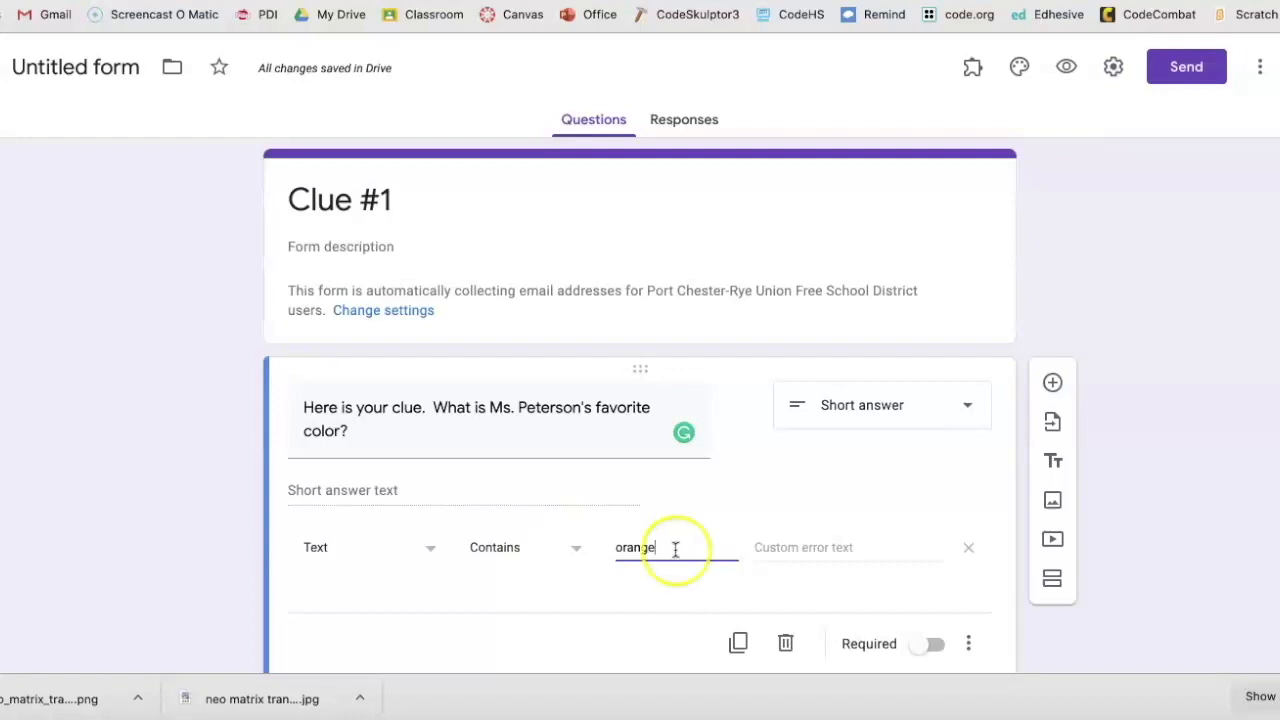
click(825, 540)
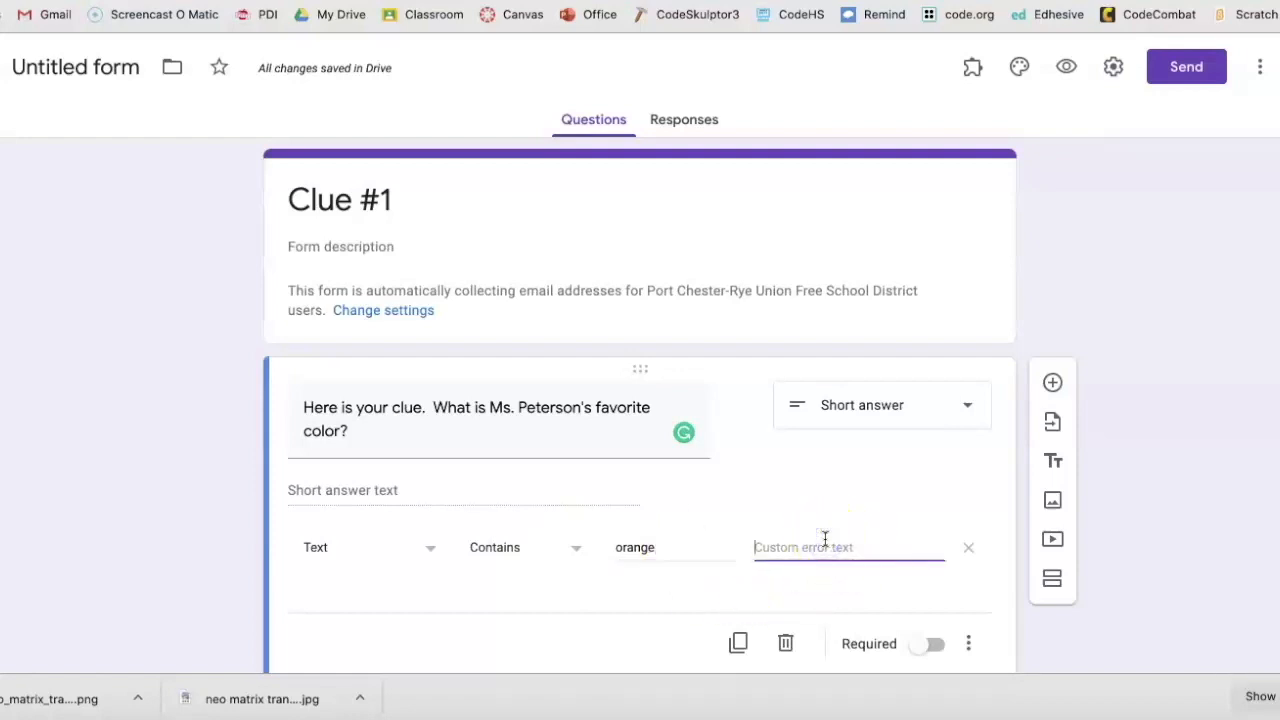
text(Nope!  That's not it.  Try again!)
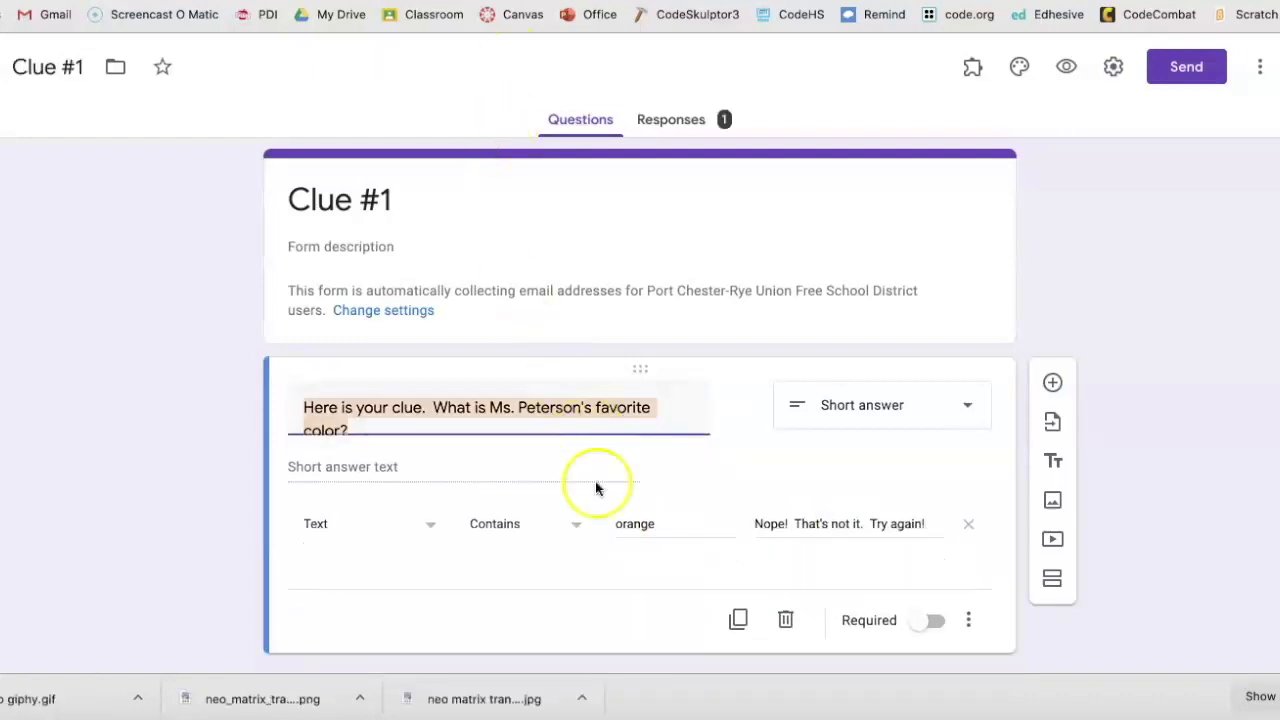
Try number validation for the clue question and examine its available comparison conditions.
click(435, 529)
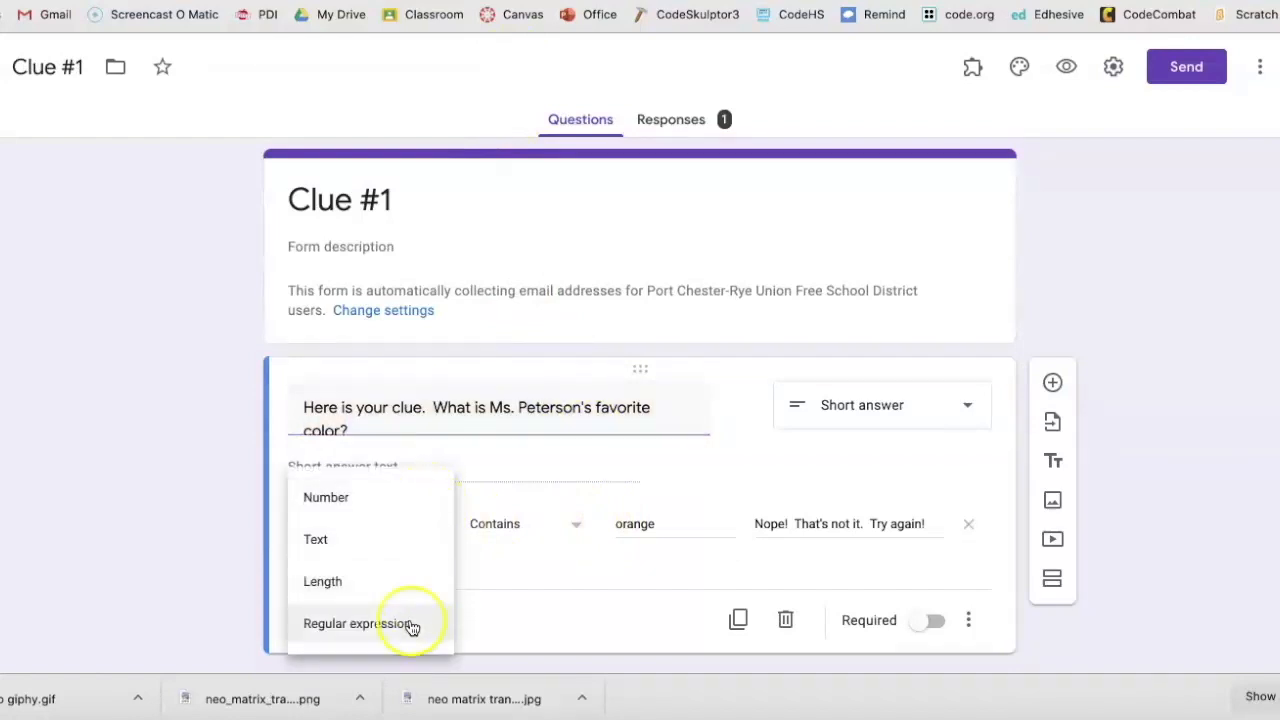
click(517, 533)
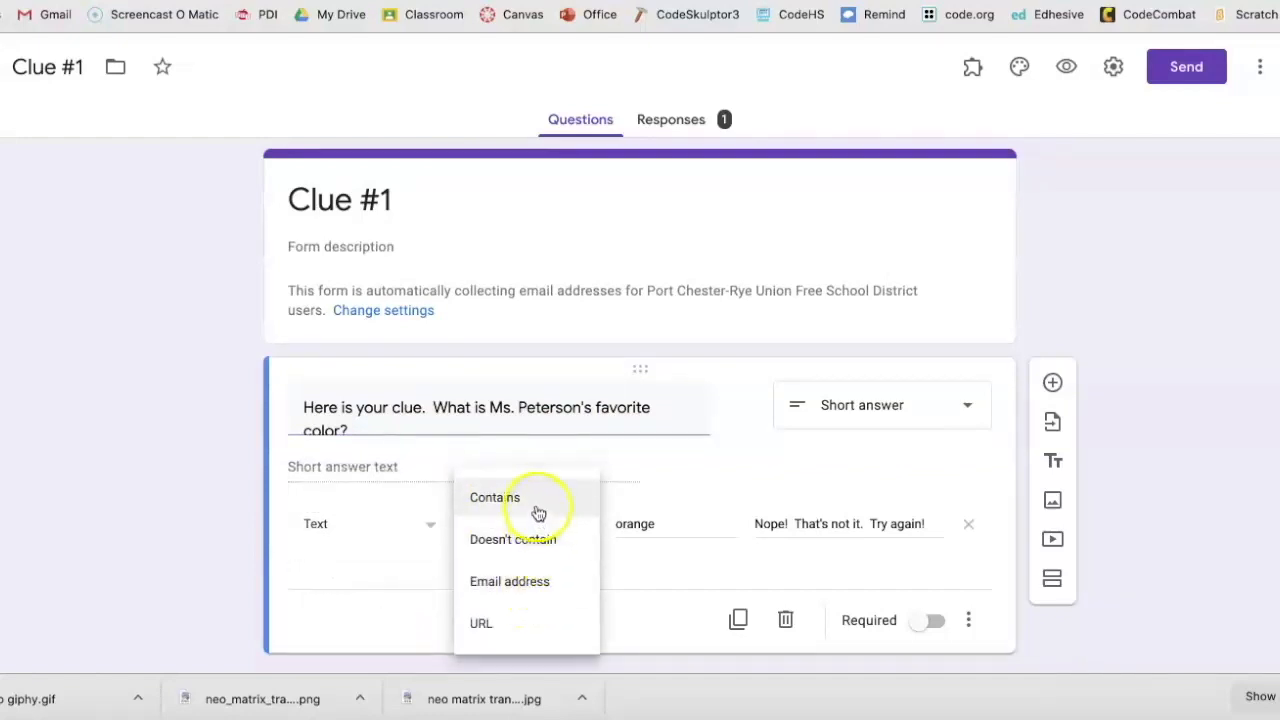
click(428, 524)
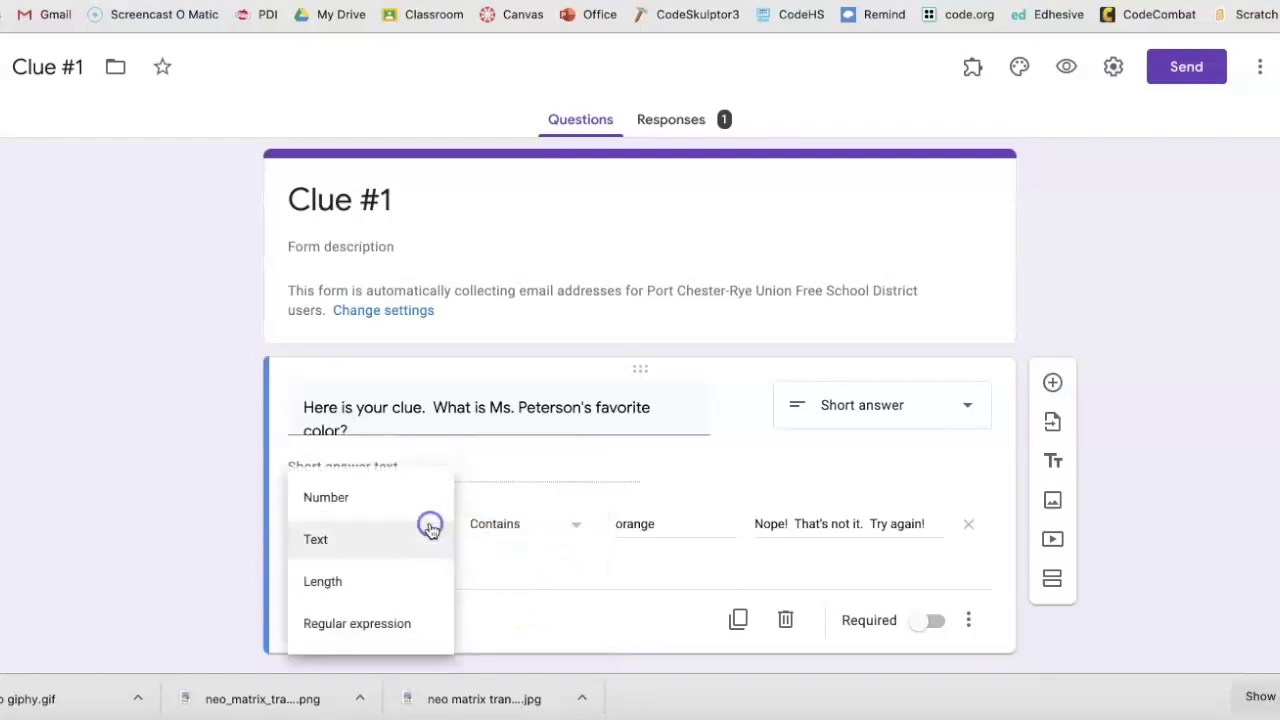
click(428, 497)
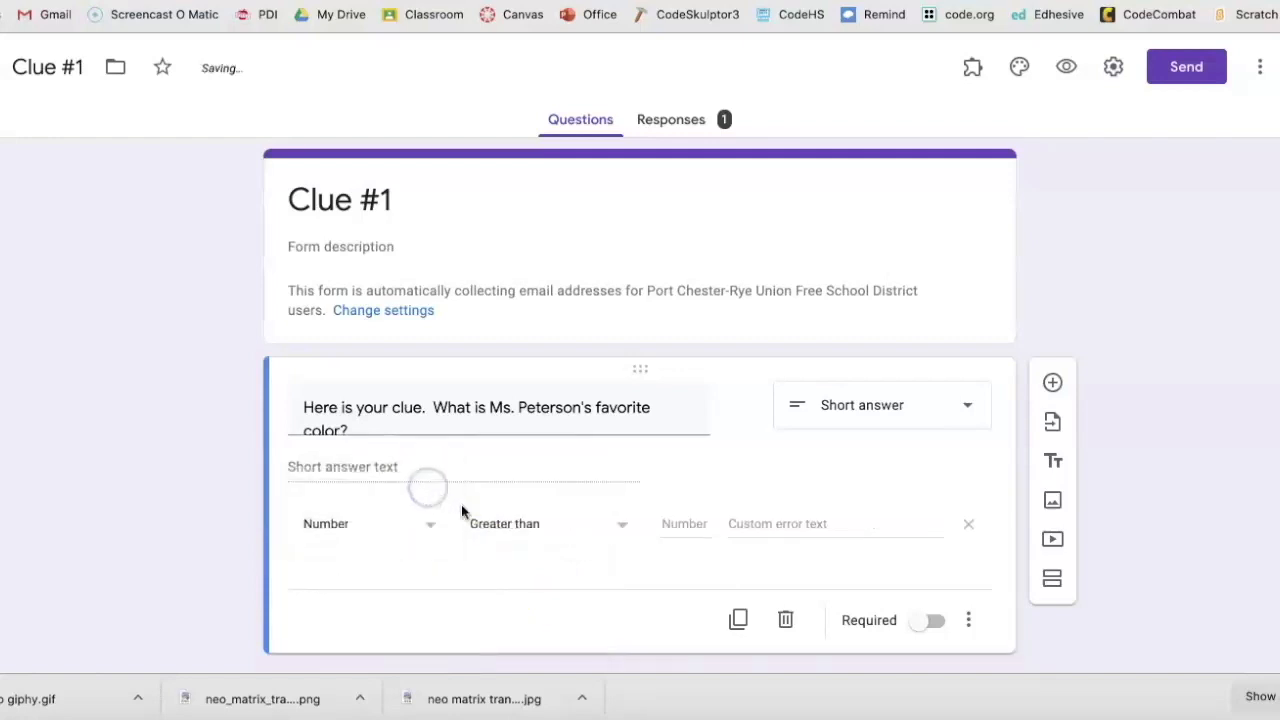
click(520, 537)
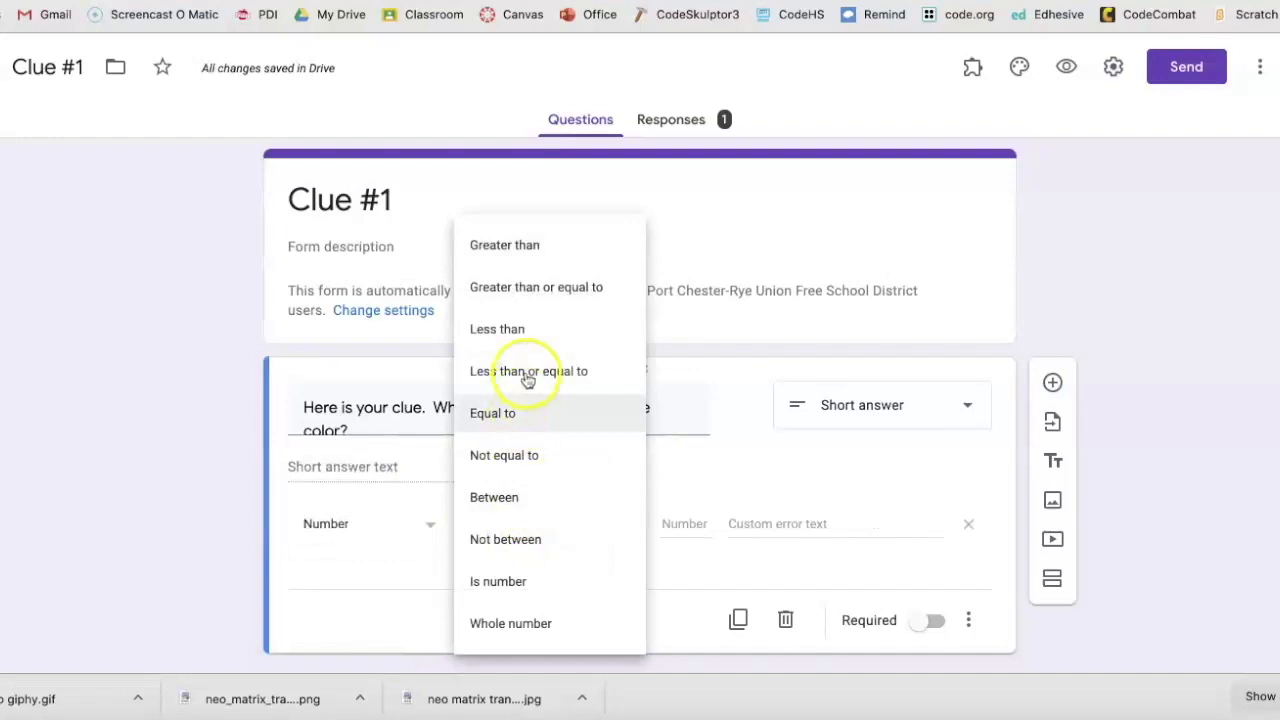
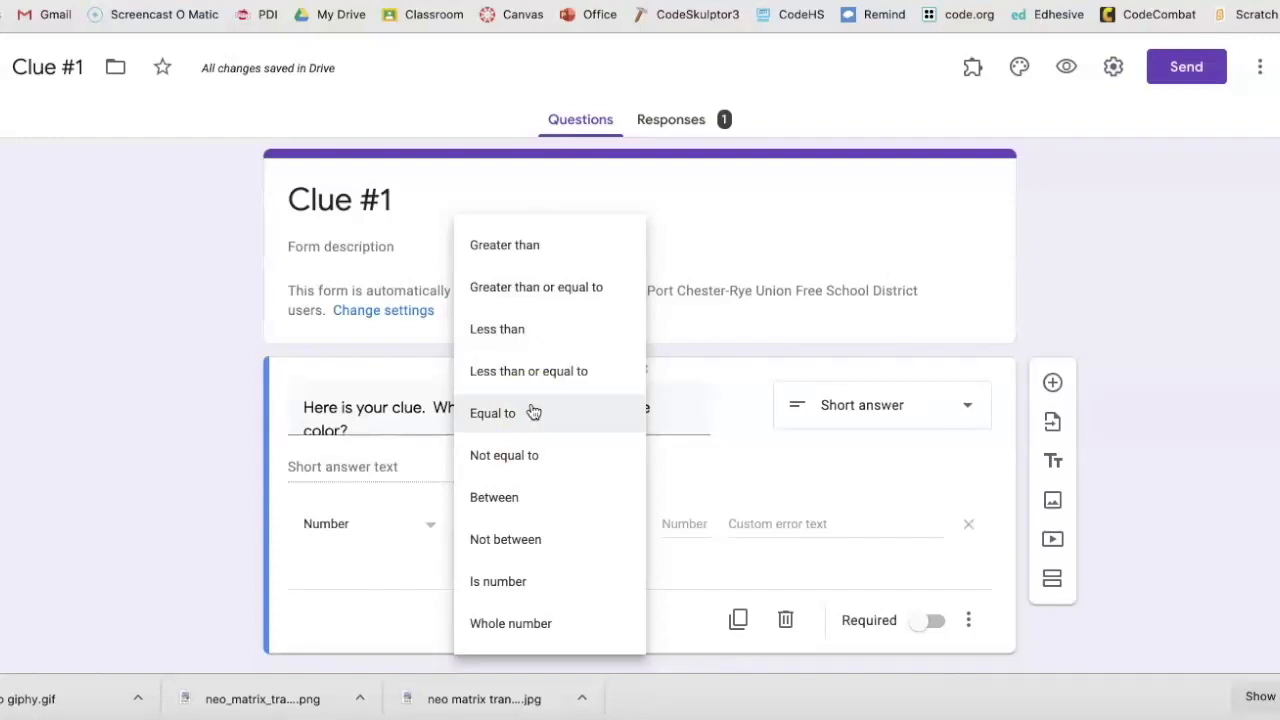
click(682, 450)
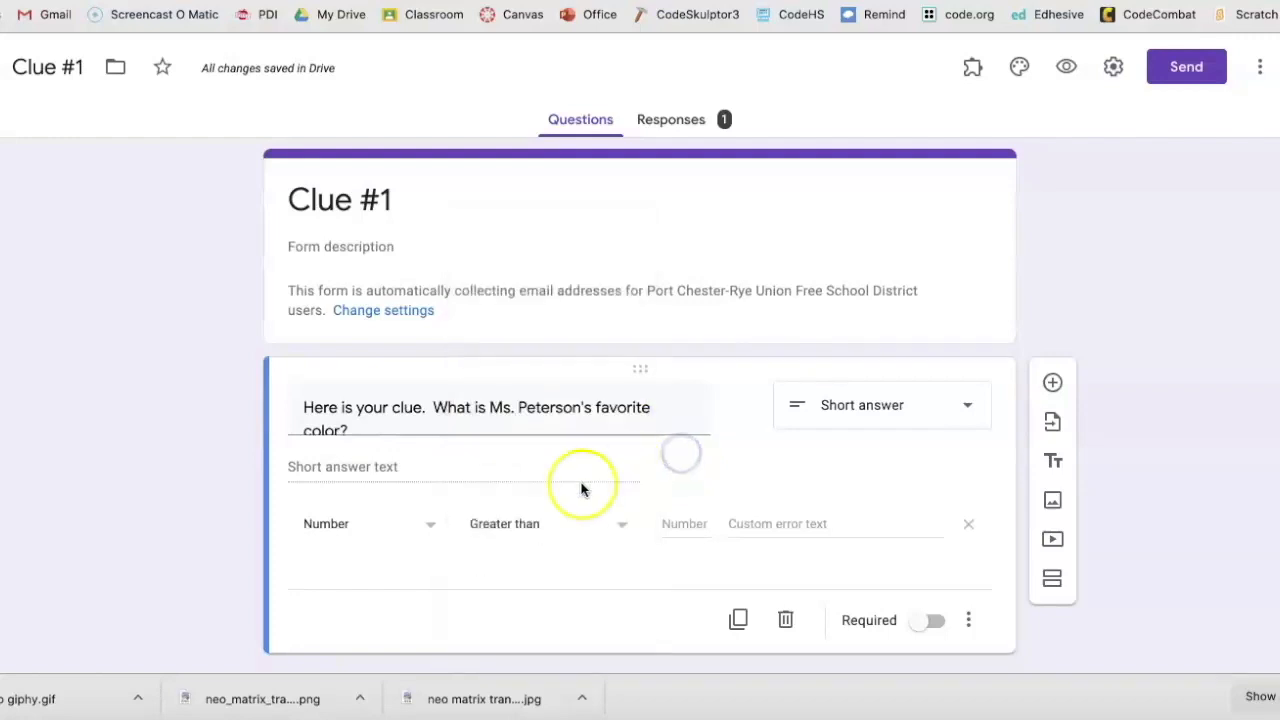
Return the answer validation to text that contains "orange".
click(433, 517)
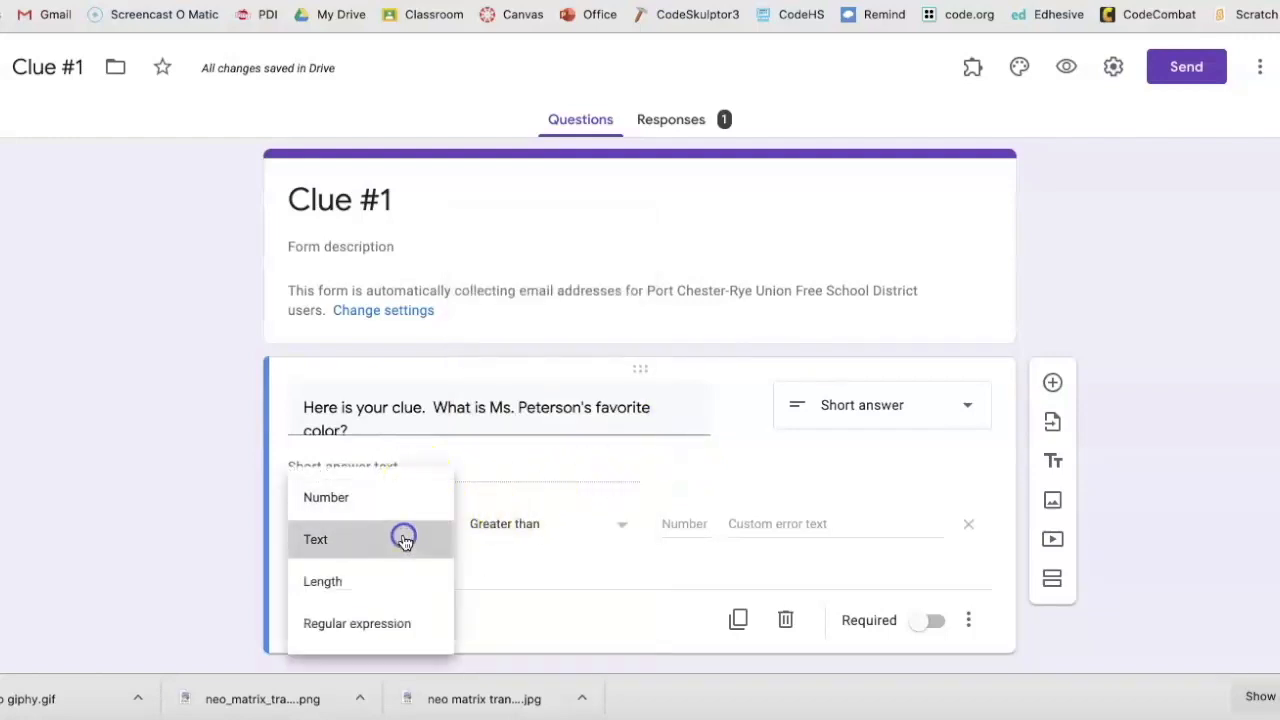
click(404, 535)
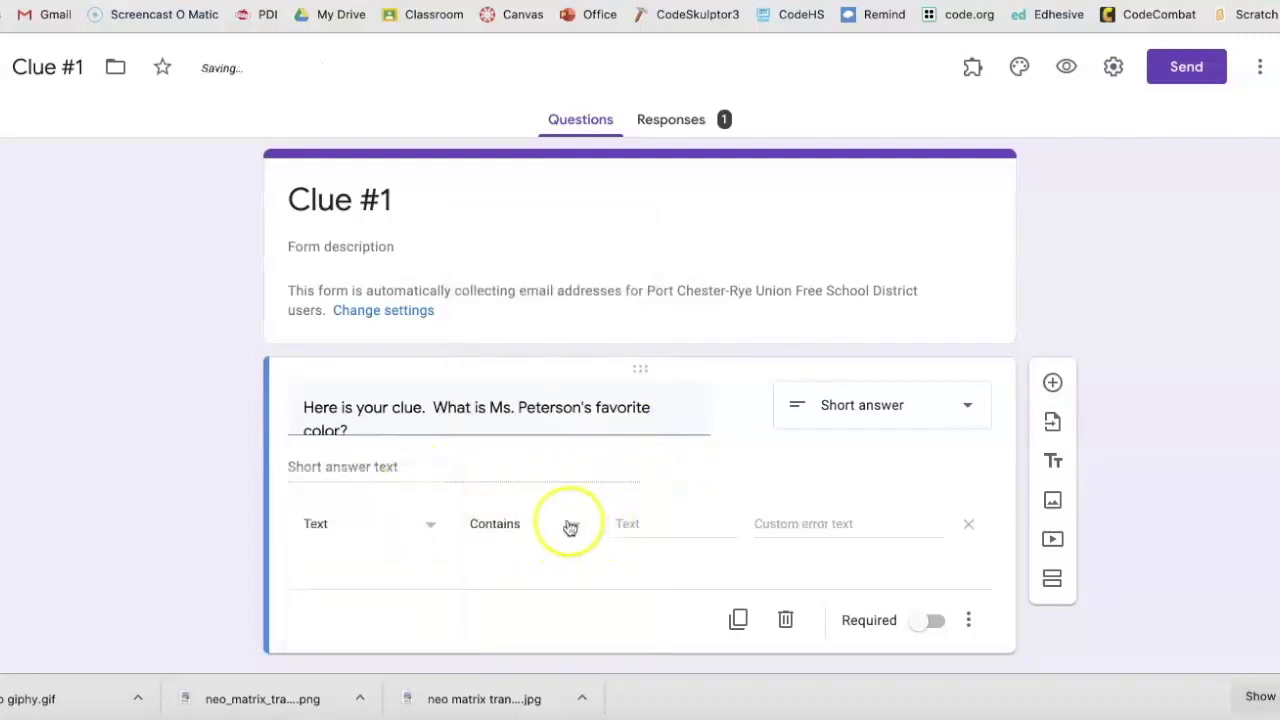
click(627, 521)
click(688, 481)
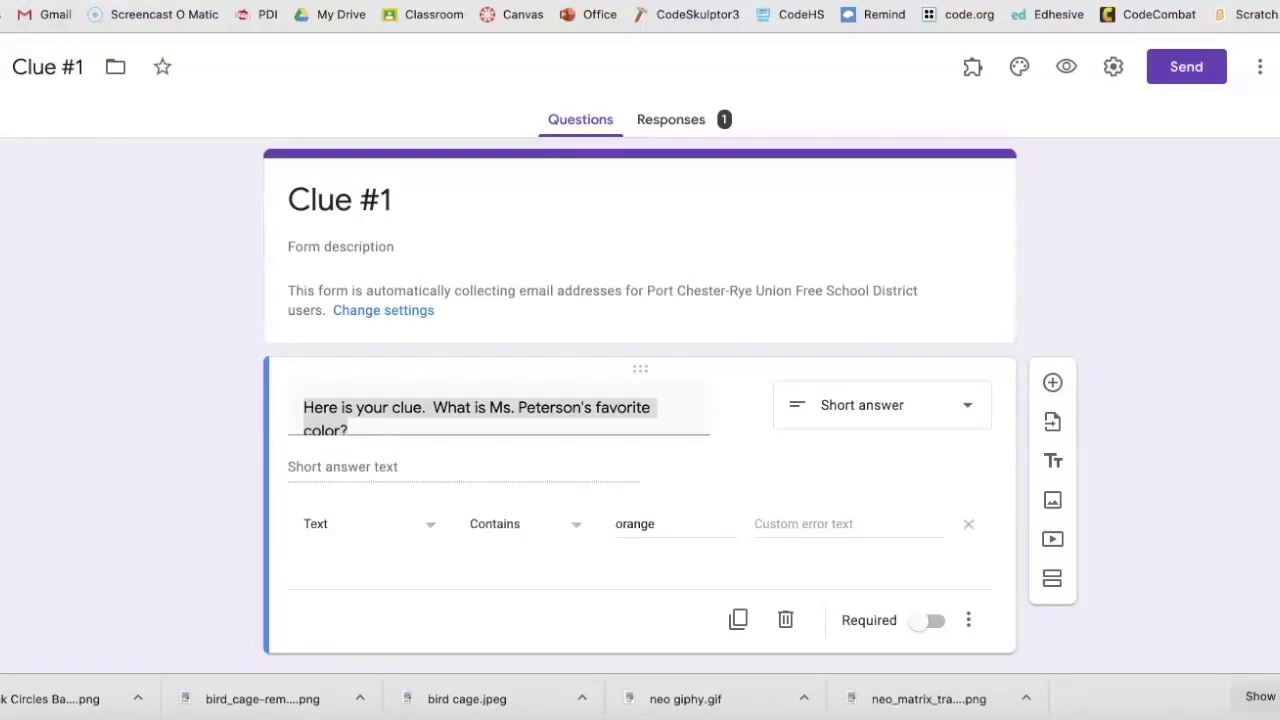
Upload "crack the code.jpg" from the Downloads folder as an image below the clue question.
click(1051, 502)
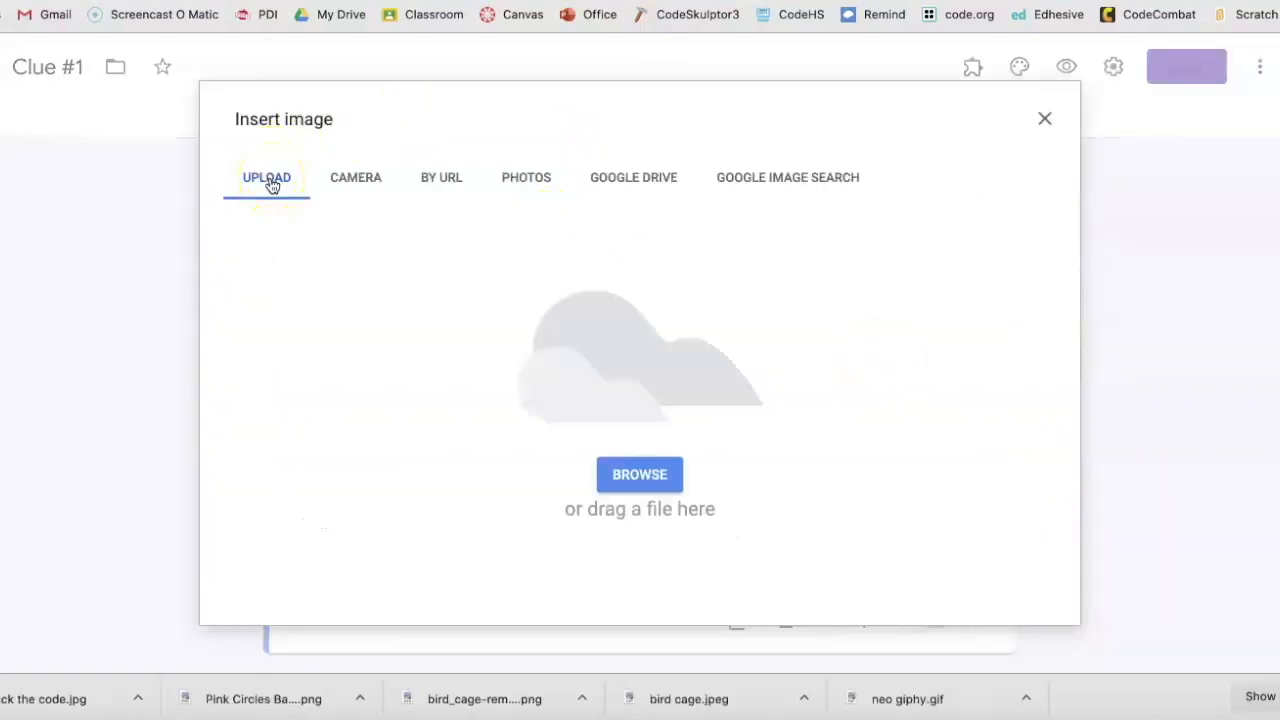
click(648, 478)
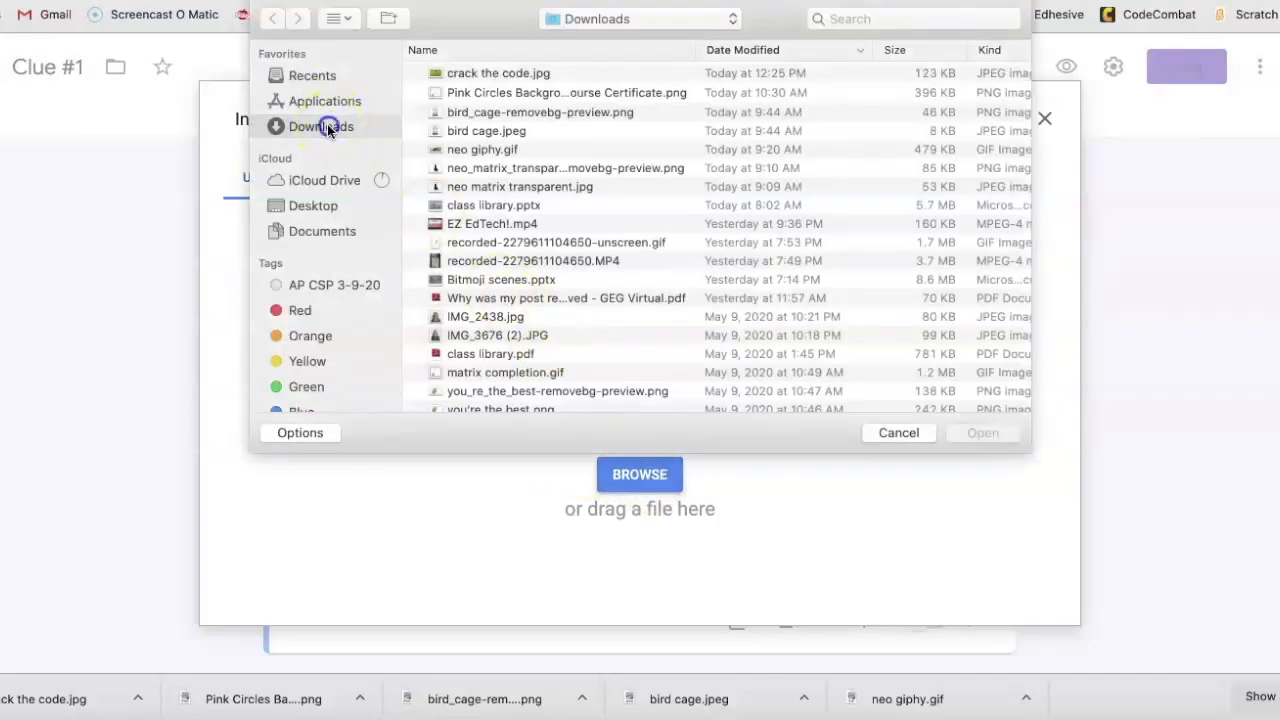
double_click(477, 71)
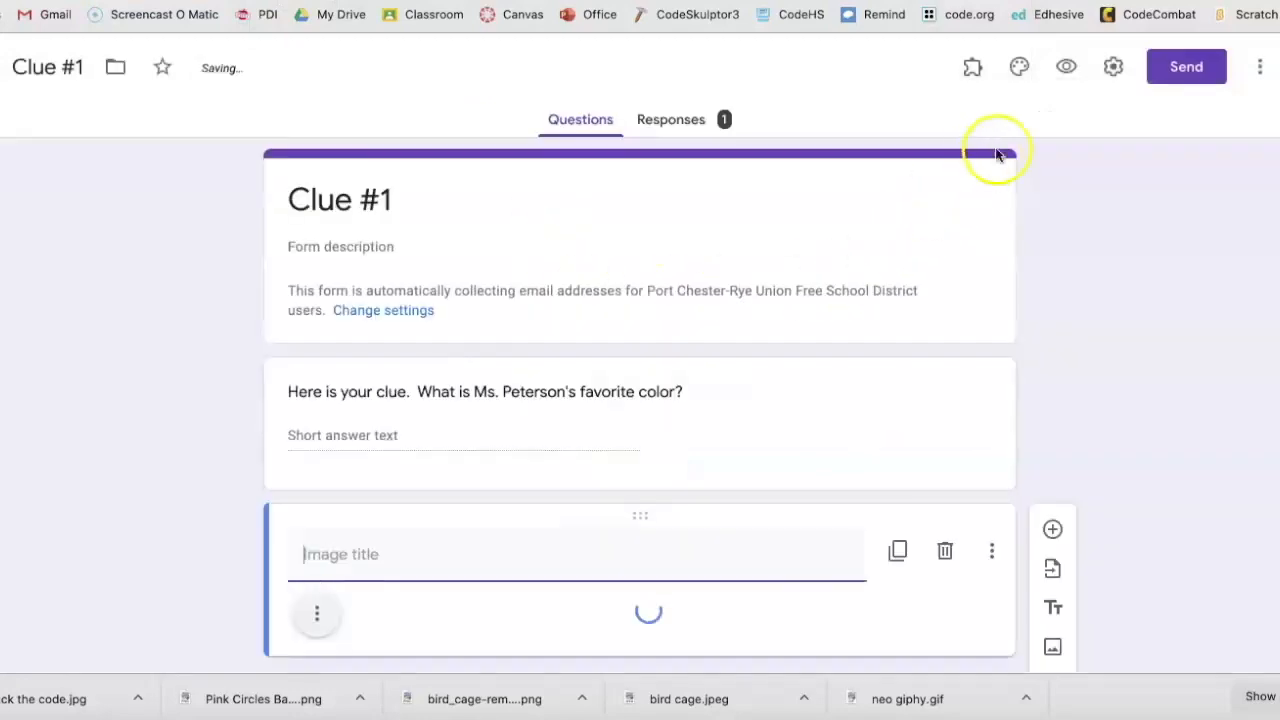
scroll(920, 360, down, 3)
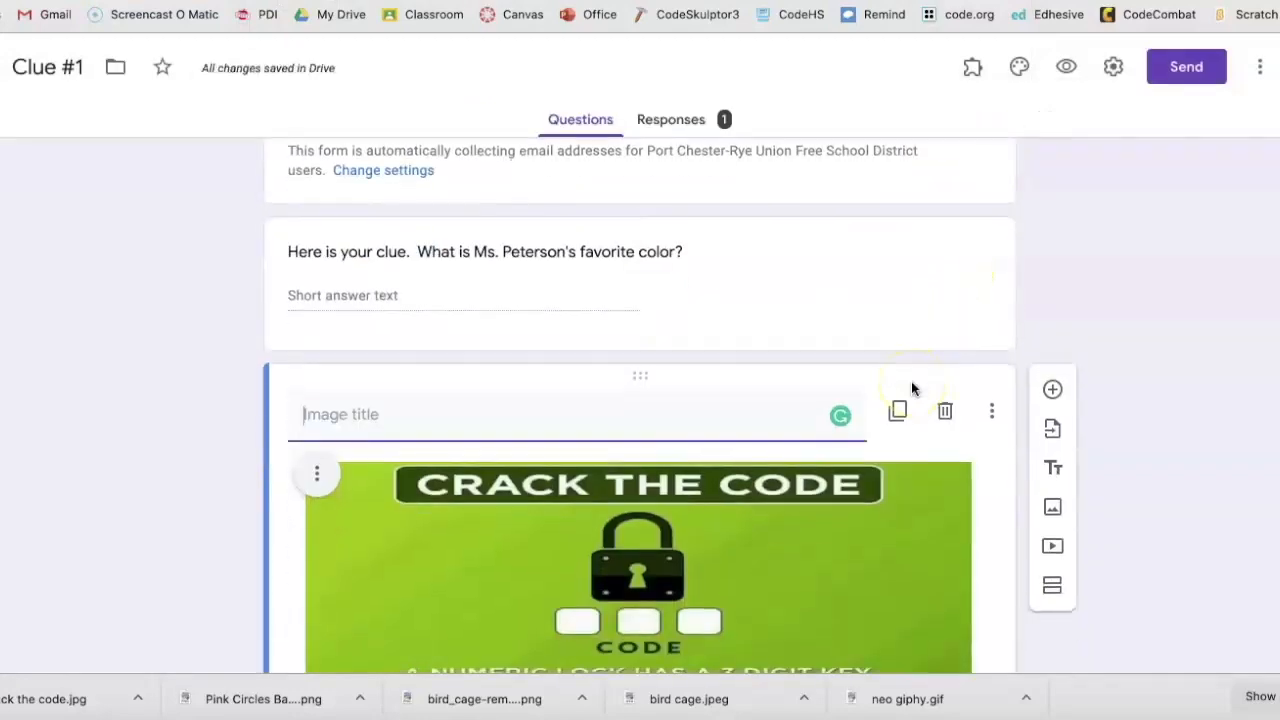
scroll(911, 388, down, 1)
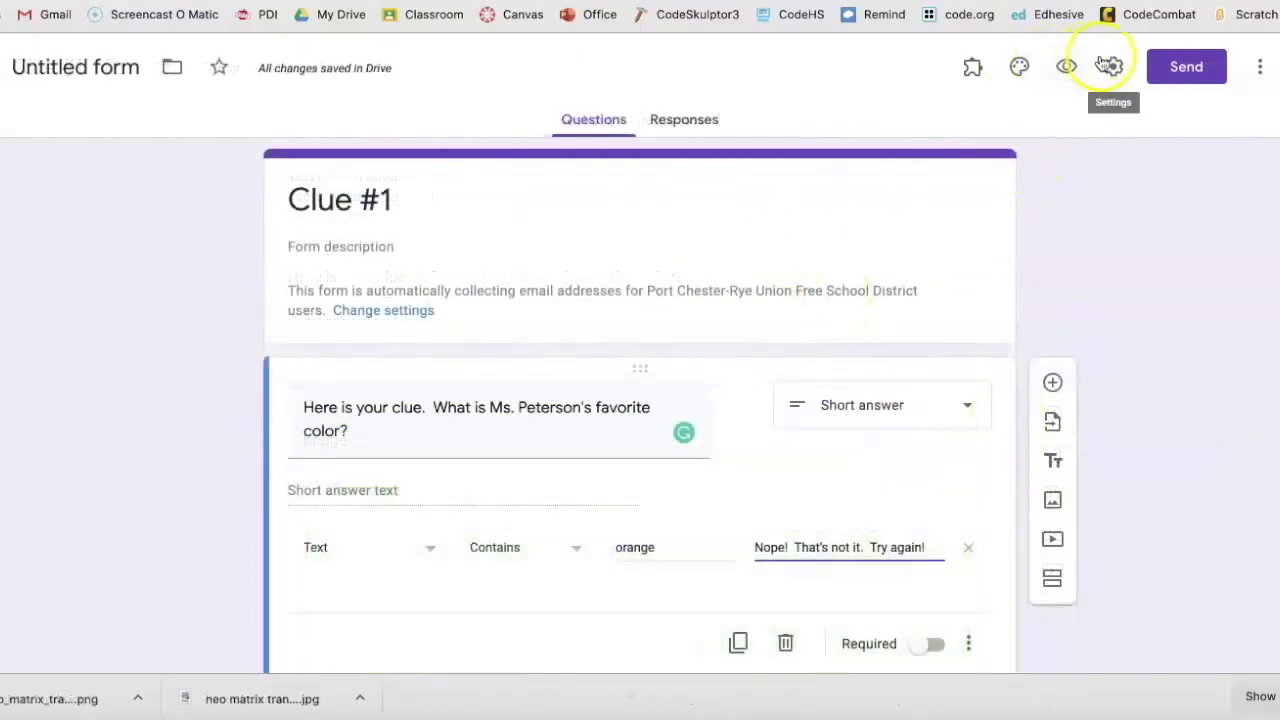
Turn off response receipts in the form's general settings.
click(1111, 67)
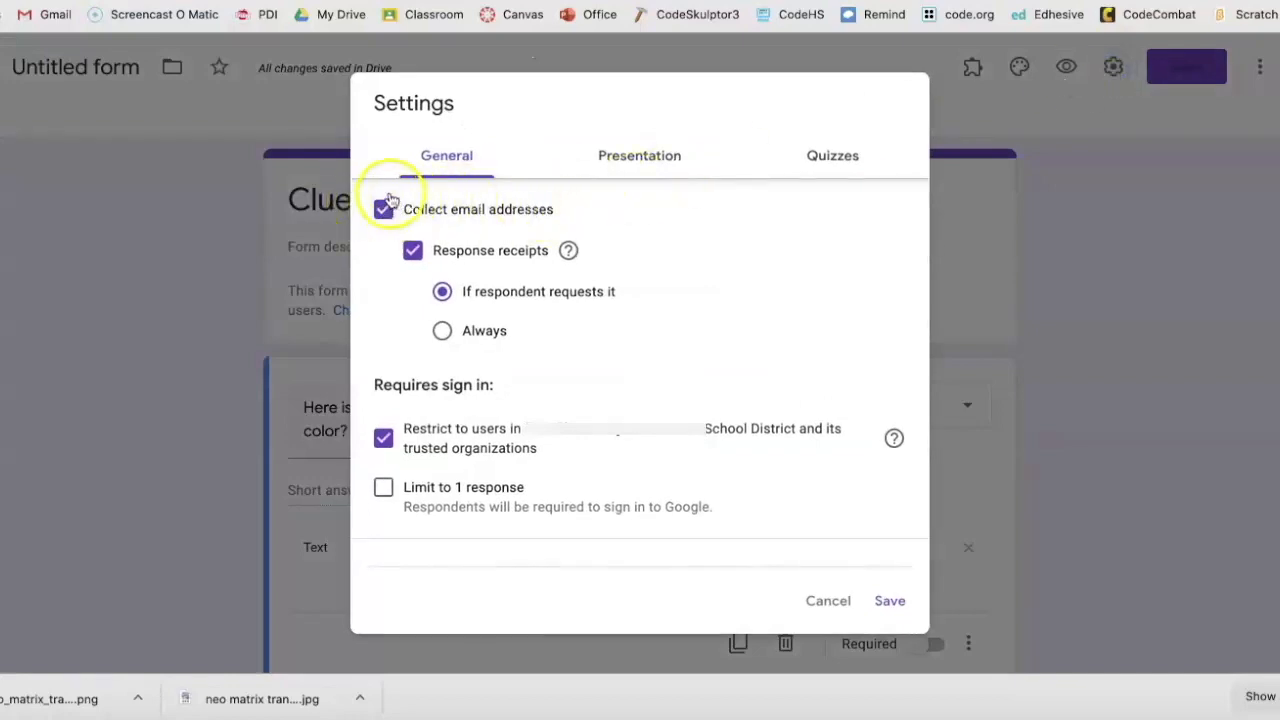
click(416, 249)
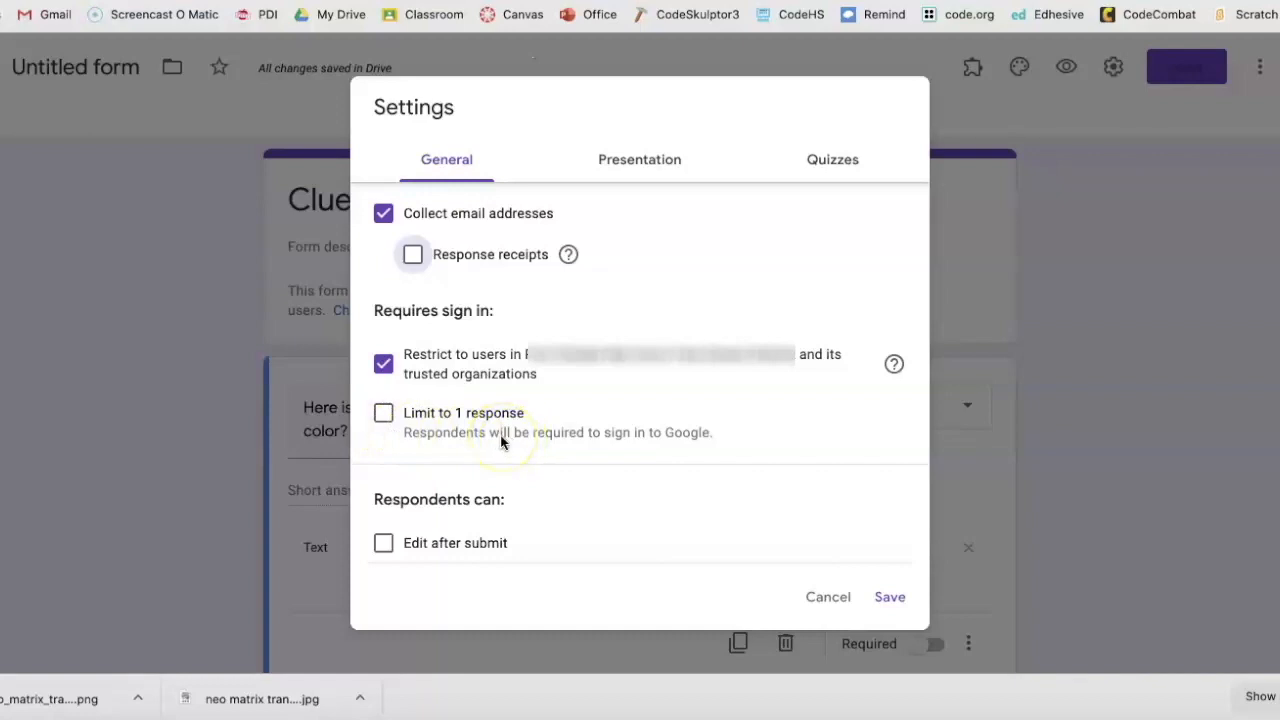
Hide the link to submit another response and save the confirmation message "Great job! Here is your next clue:".
click(635, 163)
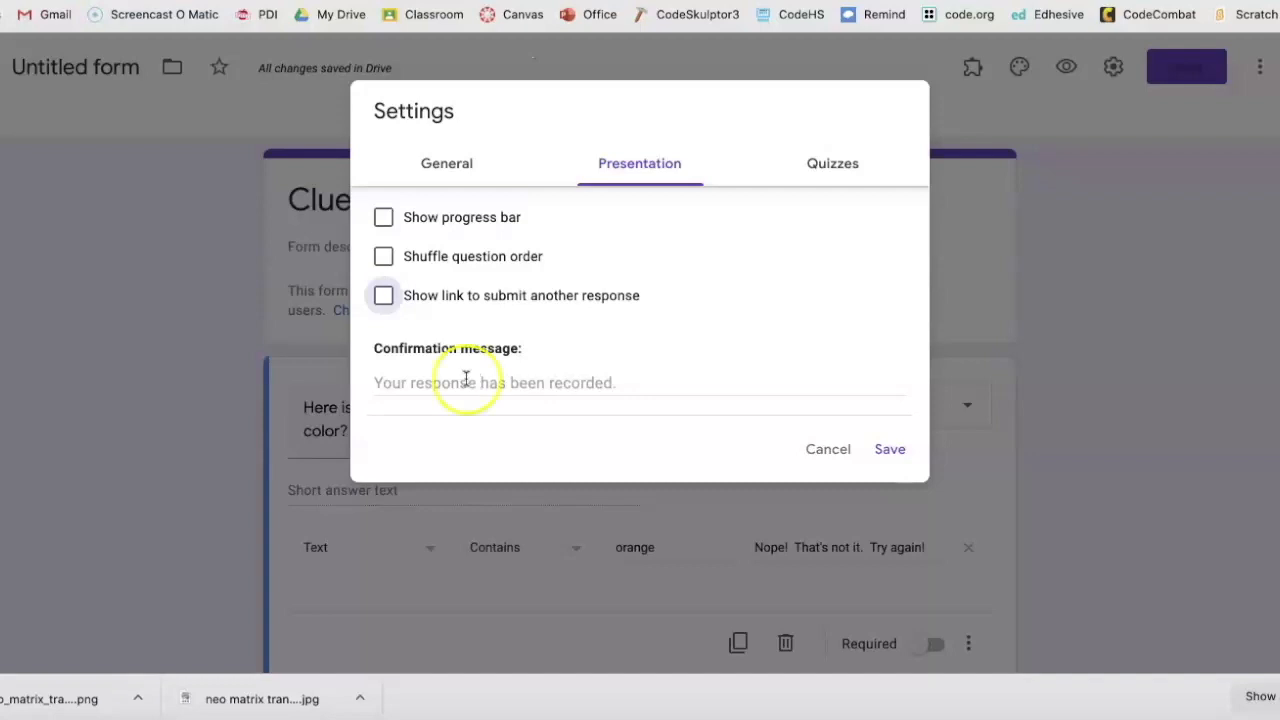
click(451, 383)
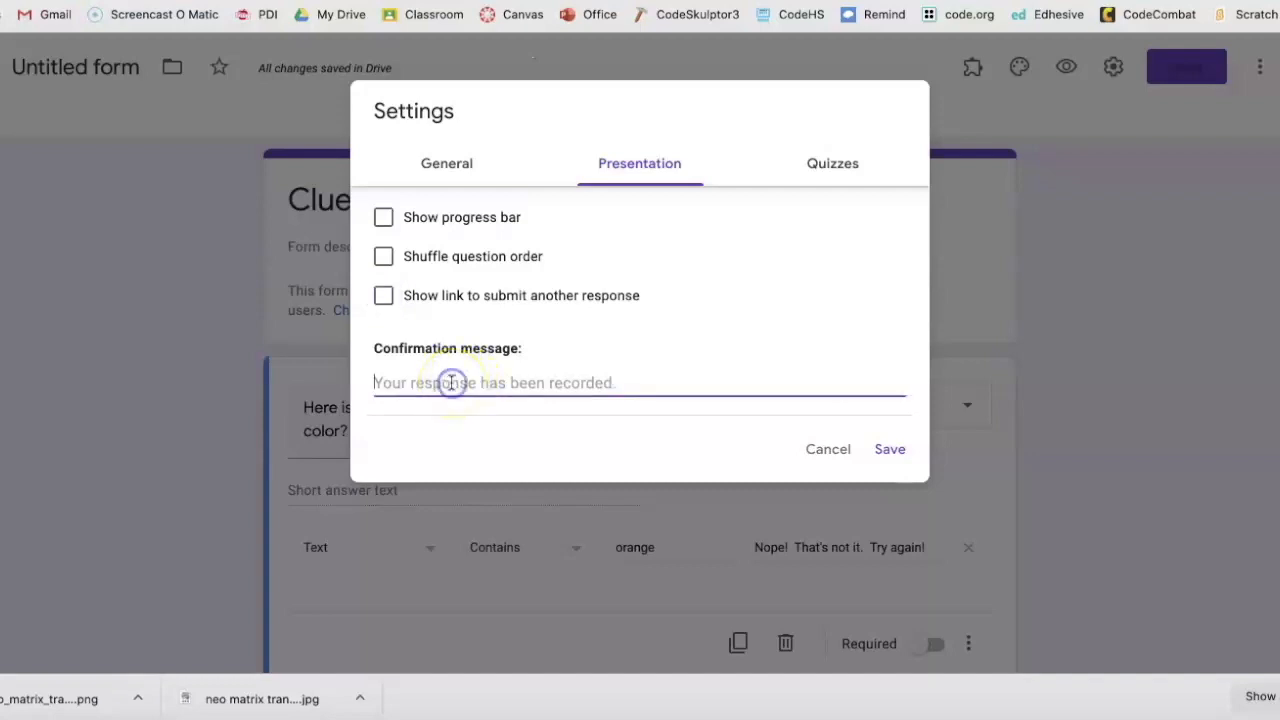
text(Great job!  Here is your next clue:)
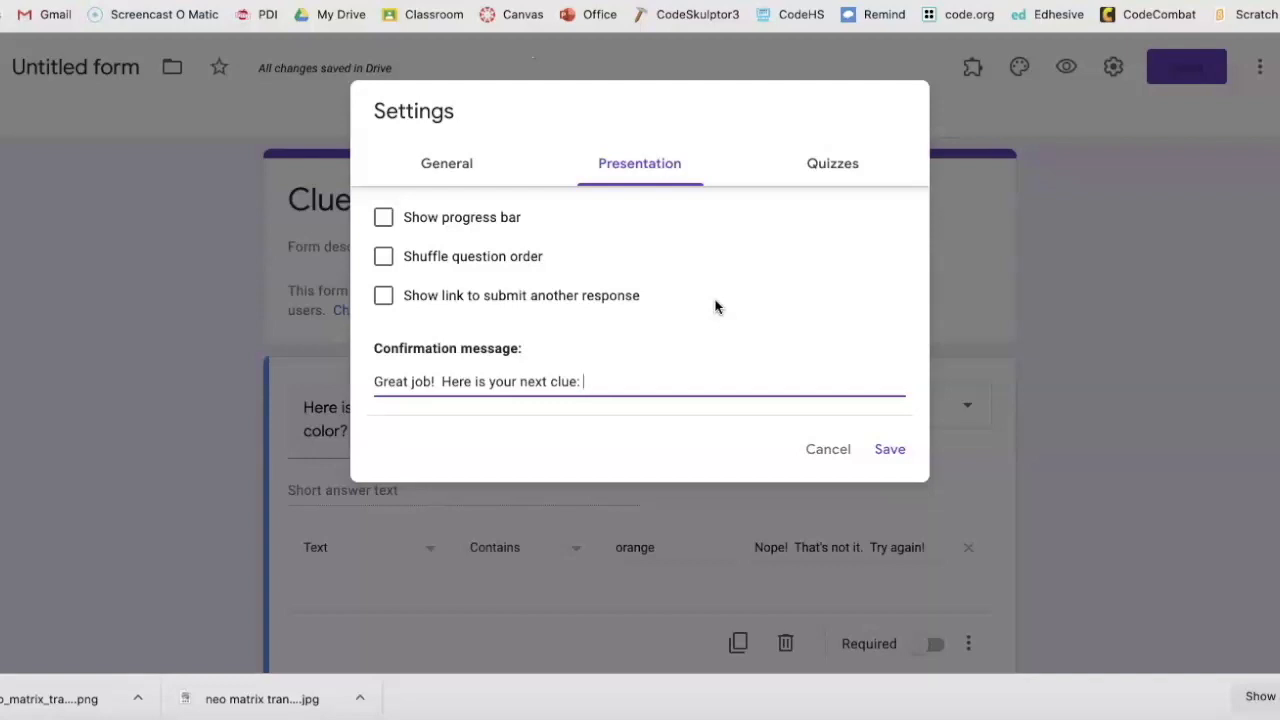
click(889, 449)
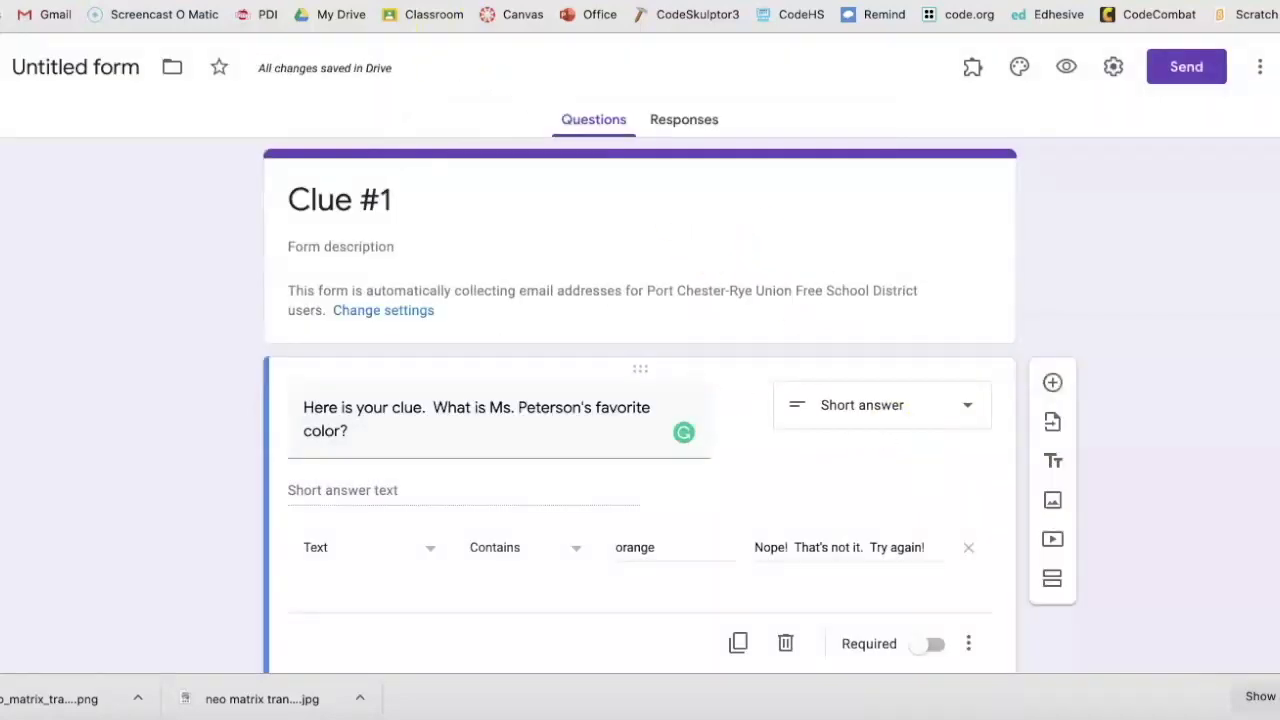
Switch to the "Escape the Room - Phase 1" site in Google Sites and review its unpublished changes, returning to the editor.
click(620, 1)
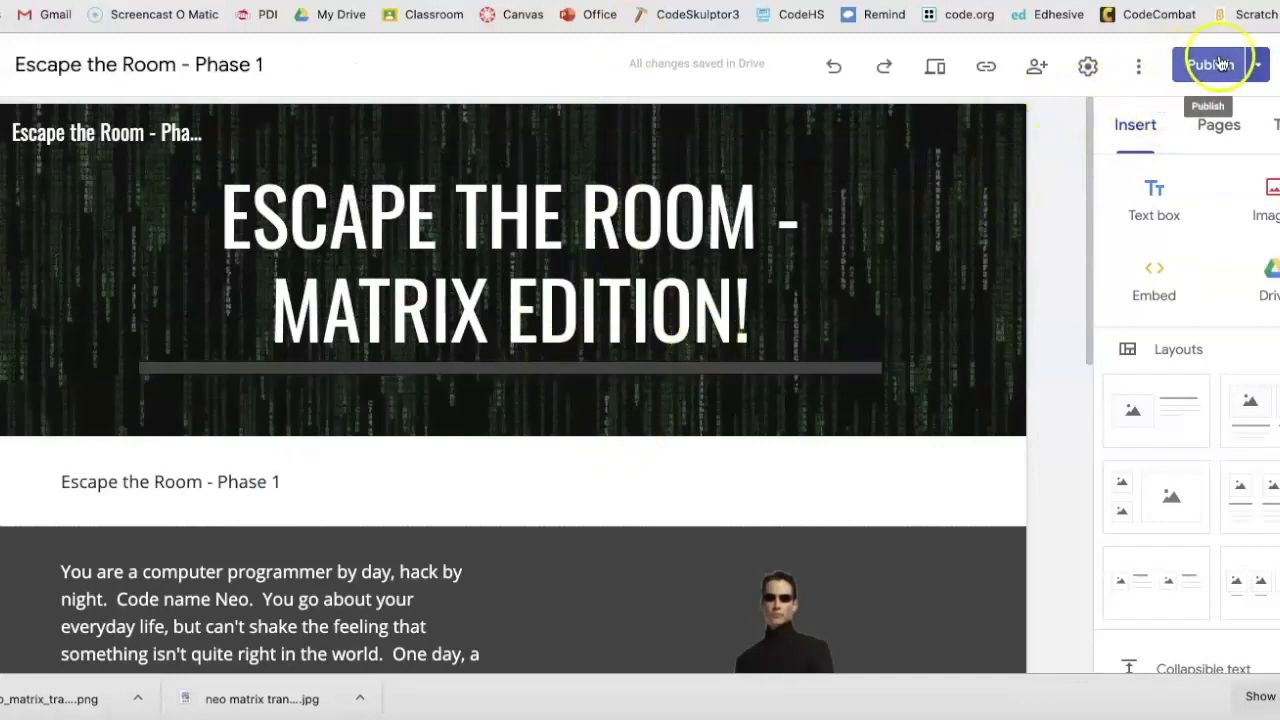
scroll(935, 323, down, 1)
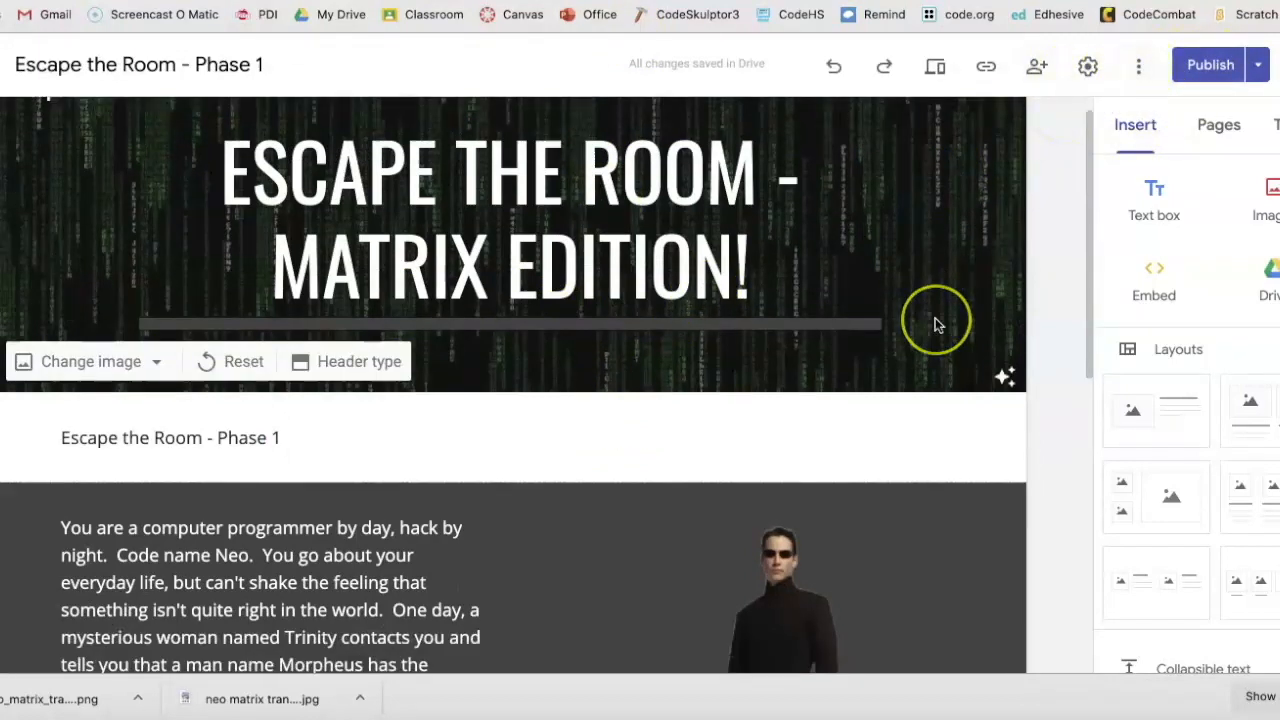
scroll(935, 323, down, 6)
scroll(935, 323, up, 7)
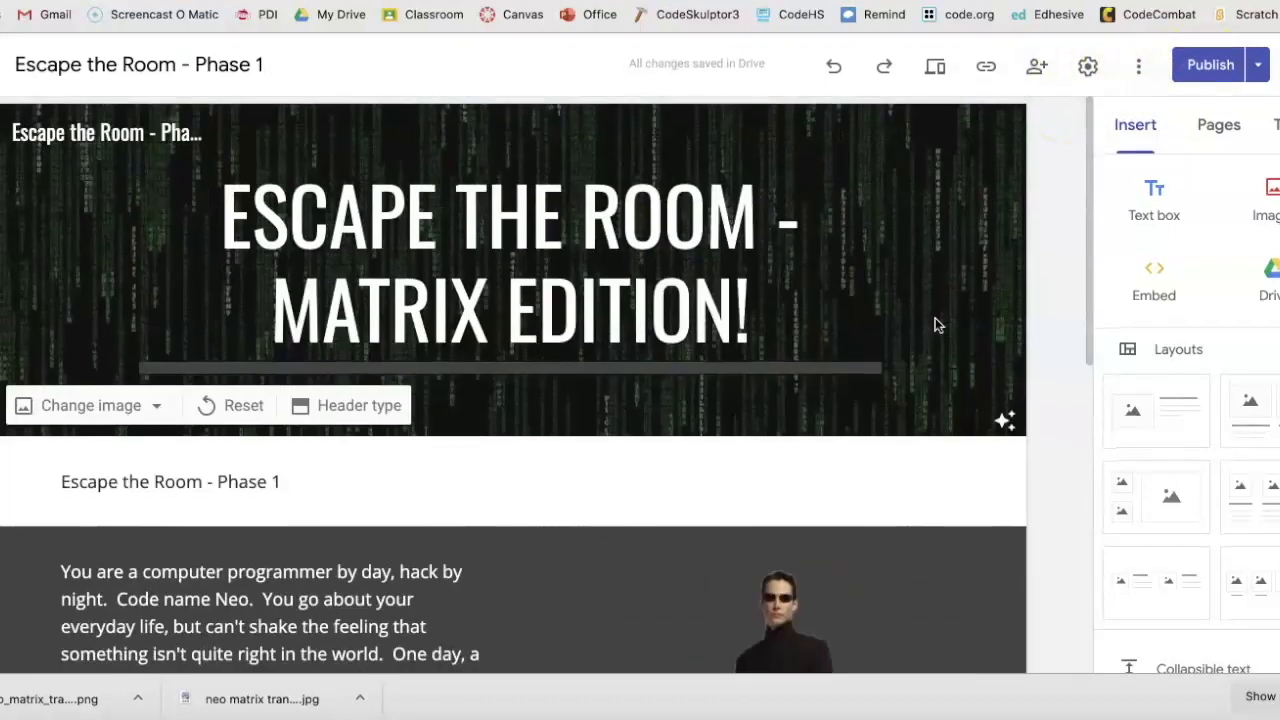
click(1212, 66)
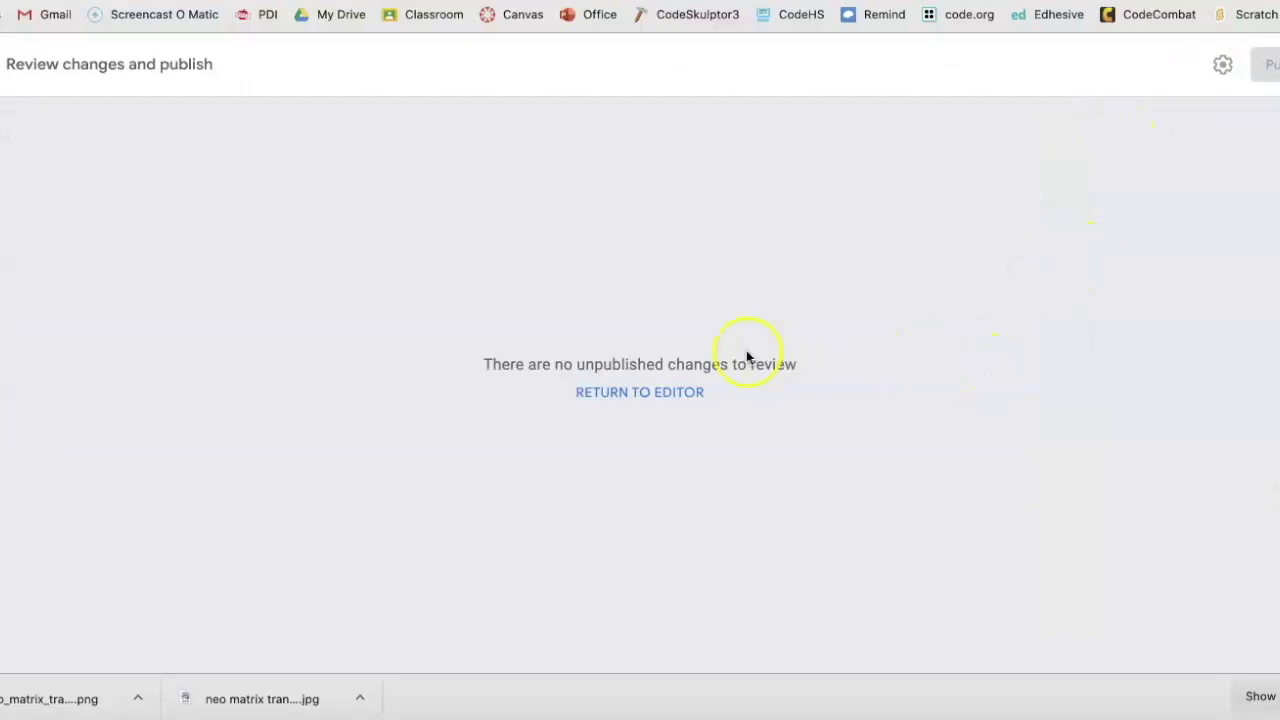
click(4, 66)
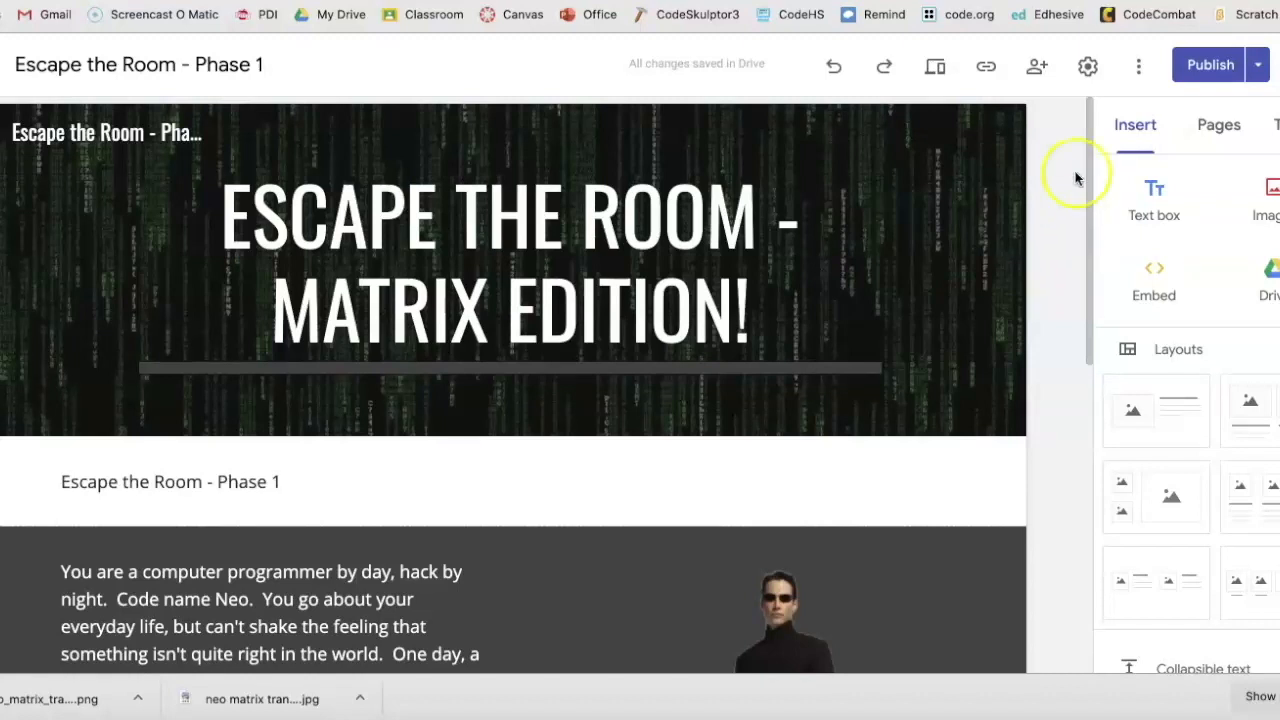
Duplicate the site as "Copy of Escape the Room - Phase 1" in My Drive and open the copy from the notification e-mail.
click(1138, 65)
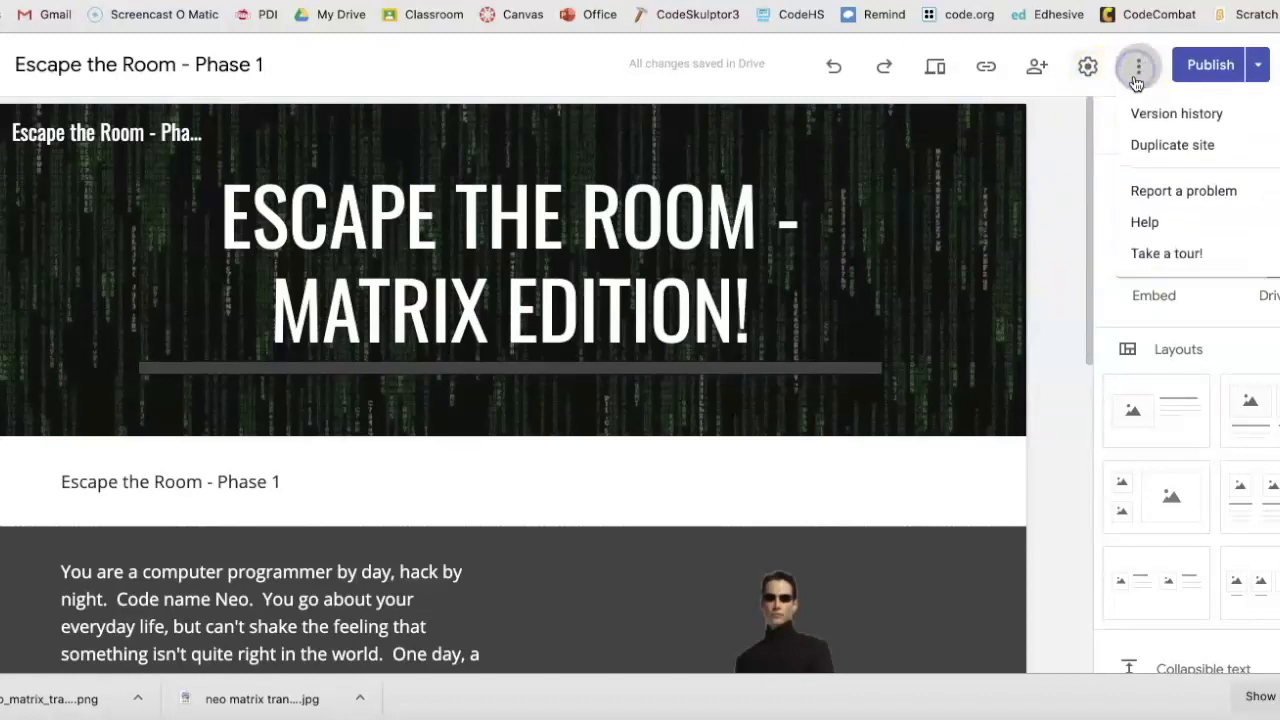
click(1155, 152)
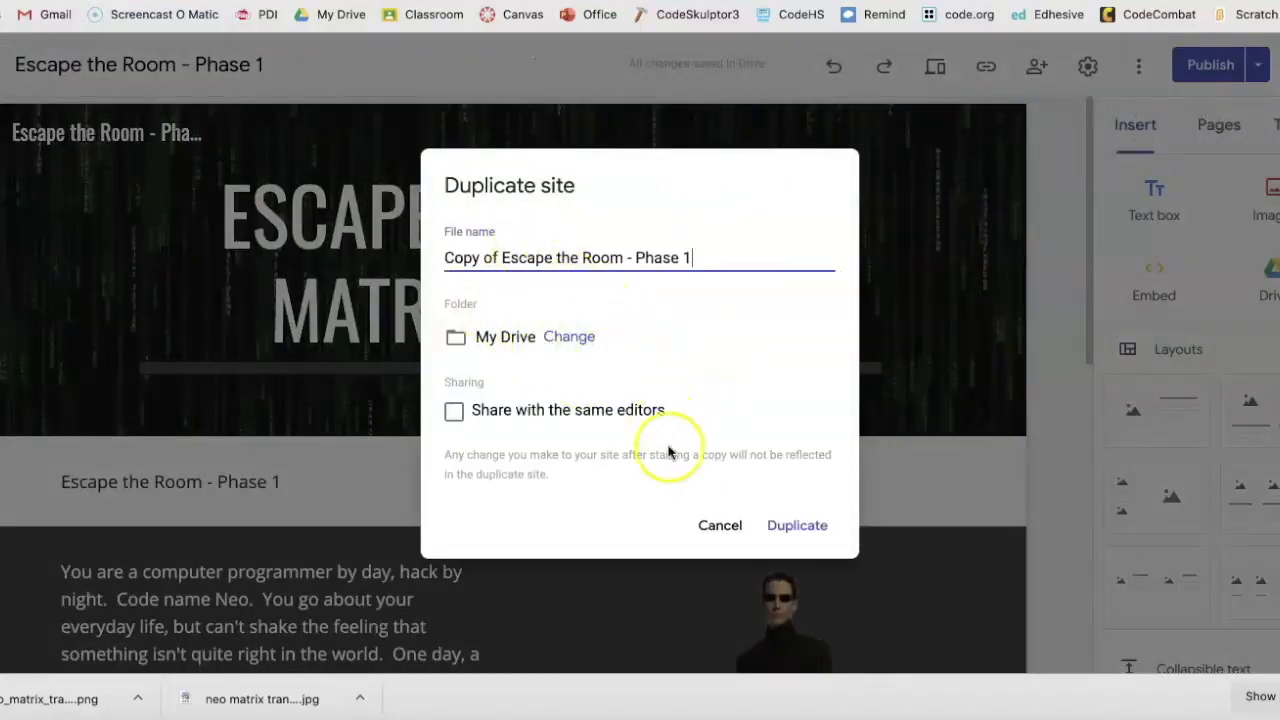
click(786, 518)
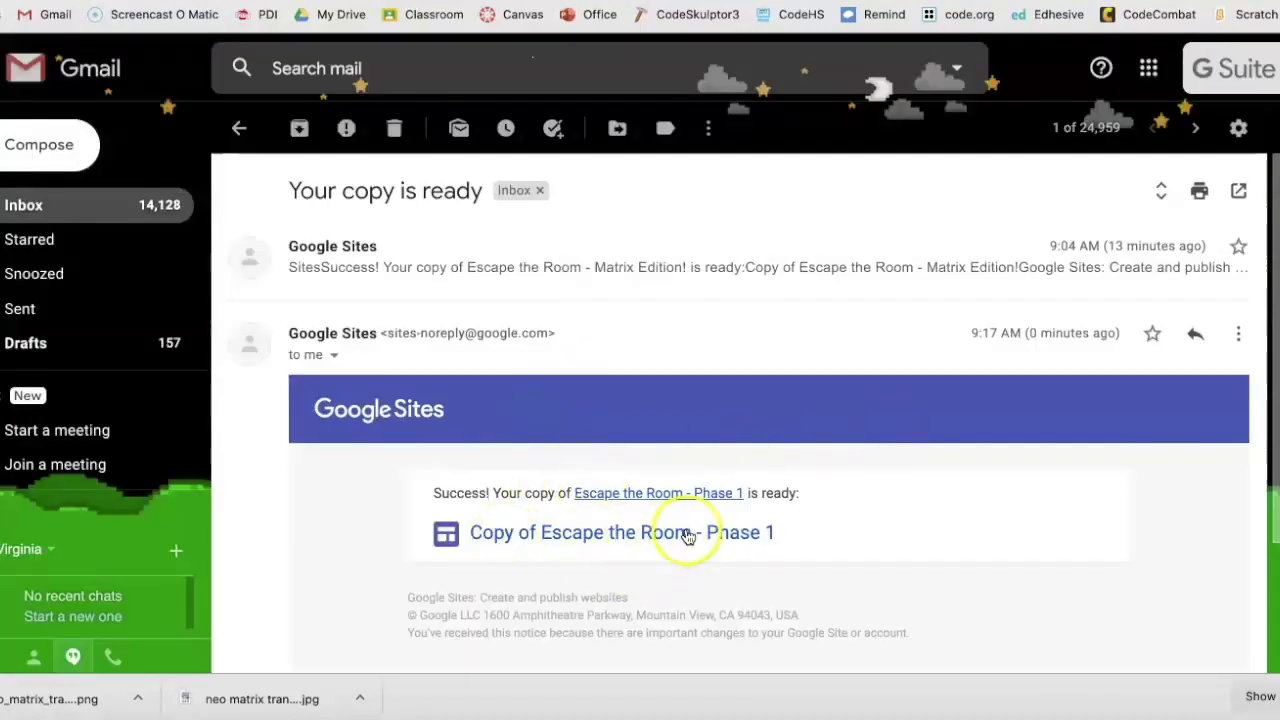
click(688, 535)
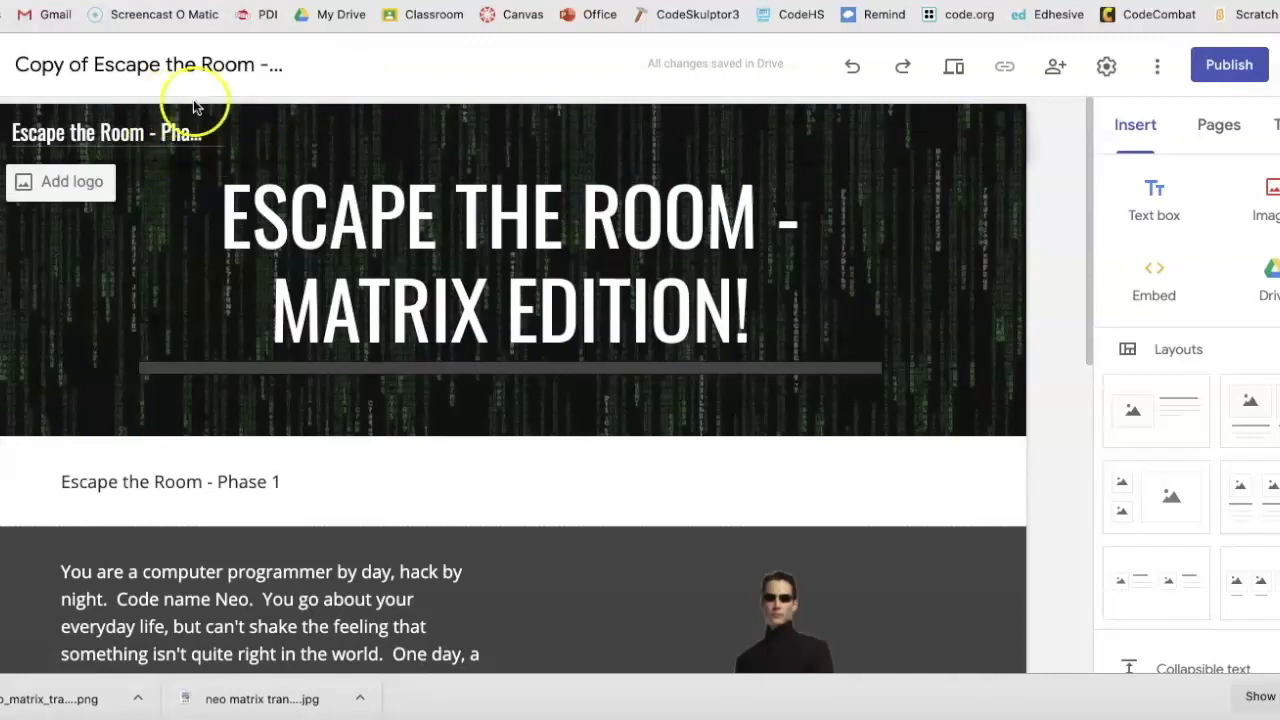
Rename the copied site's file to "Escape the Room - Phase 2".
click(213, 63)
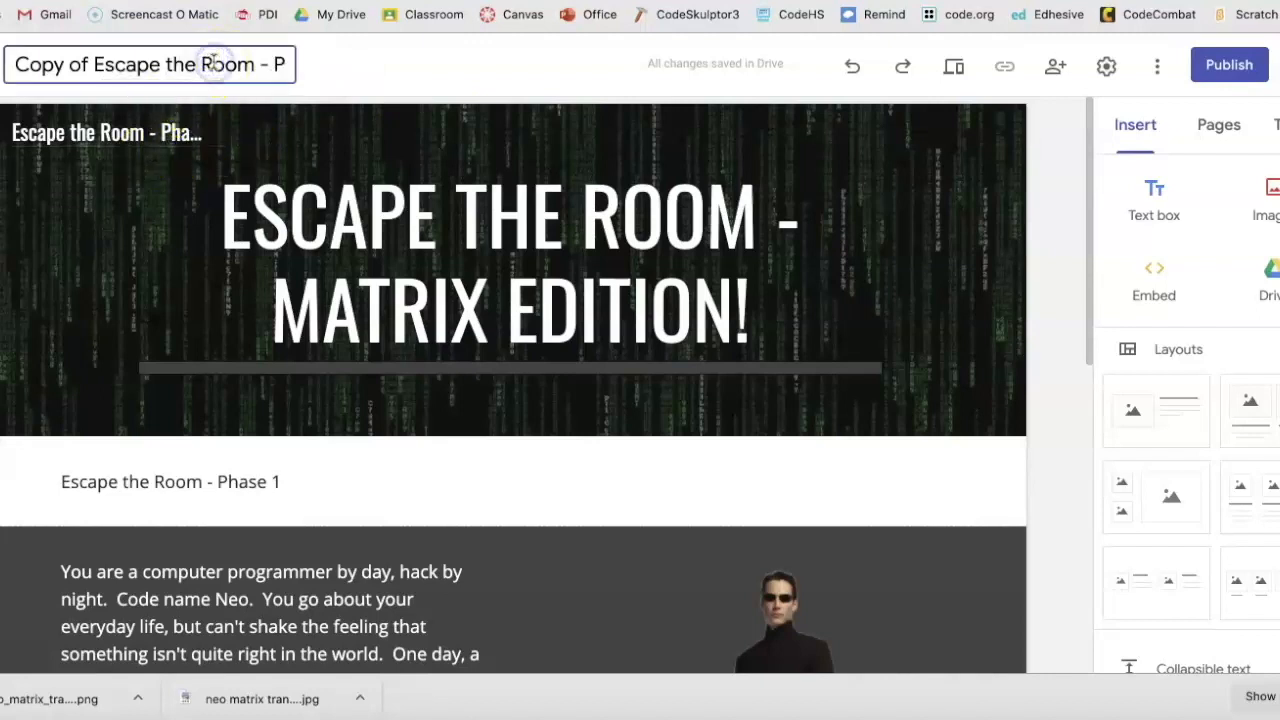
click(95, 64)
key(BackSpace)
key(BackSpace)
key(BackSpace)
key(BackSpace)
key(BackSpace)
key(BackSpace)
key(BackSpace)
key(BackSpace)
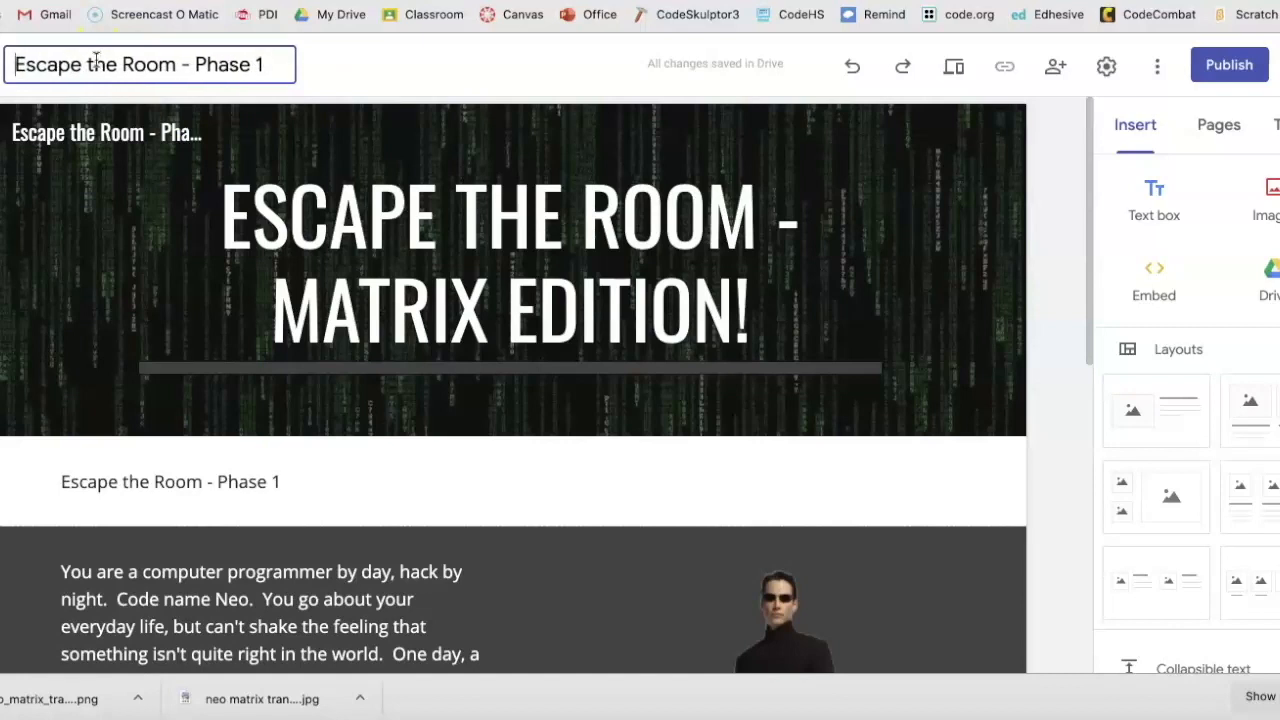
key(BackSpace)
text(2)
key(Return)
Update the site name in the header and the text line below the banner to "Escape the Room - Phase 2".
click(214, 126)
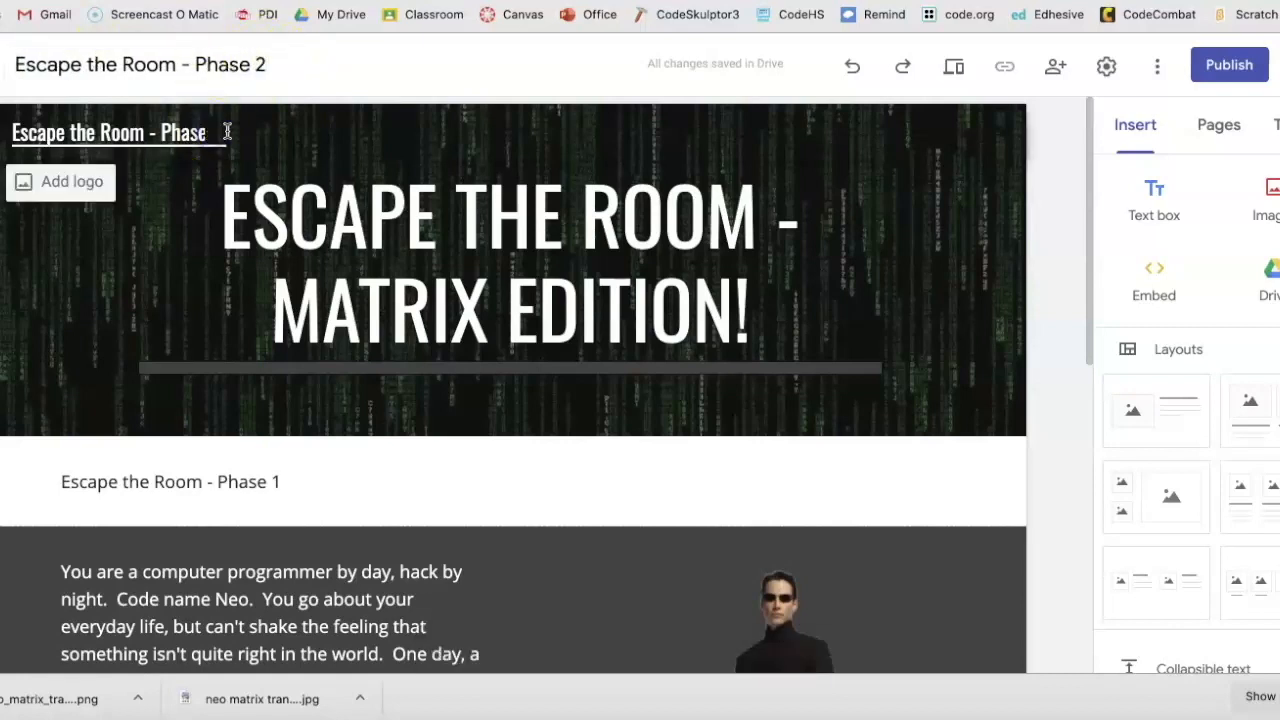
click(194, 168)
scroll(491, 309, down, 3)
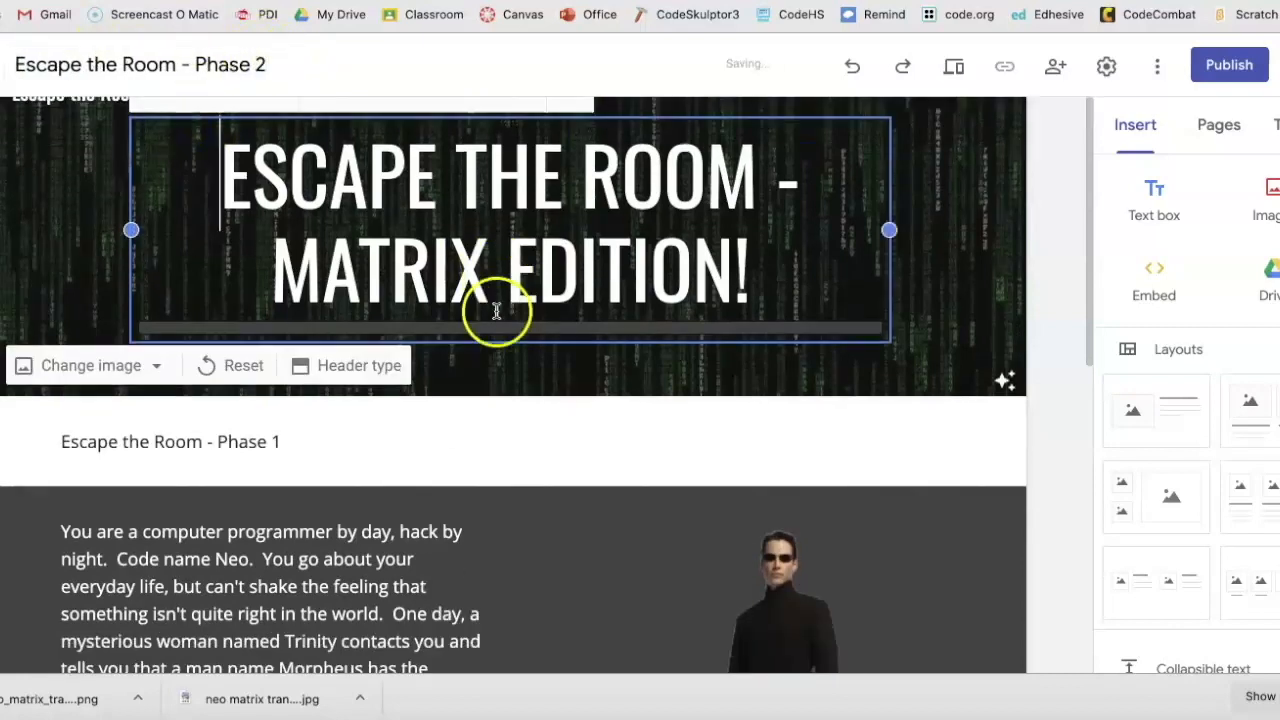
click(359, 365)
key(BackSpace)
text(2)
Replace the whole story text with the copied Phase 2 narrative that starts "After you unlock the door with the red key".
click(491, 466)
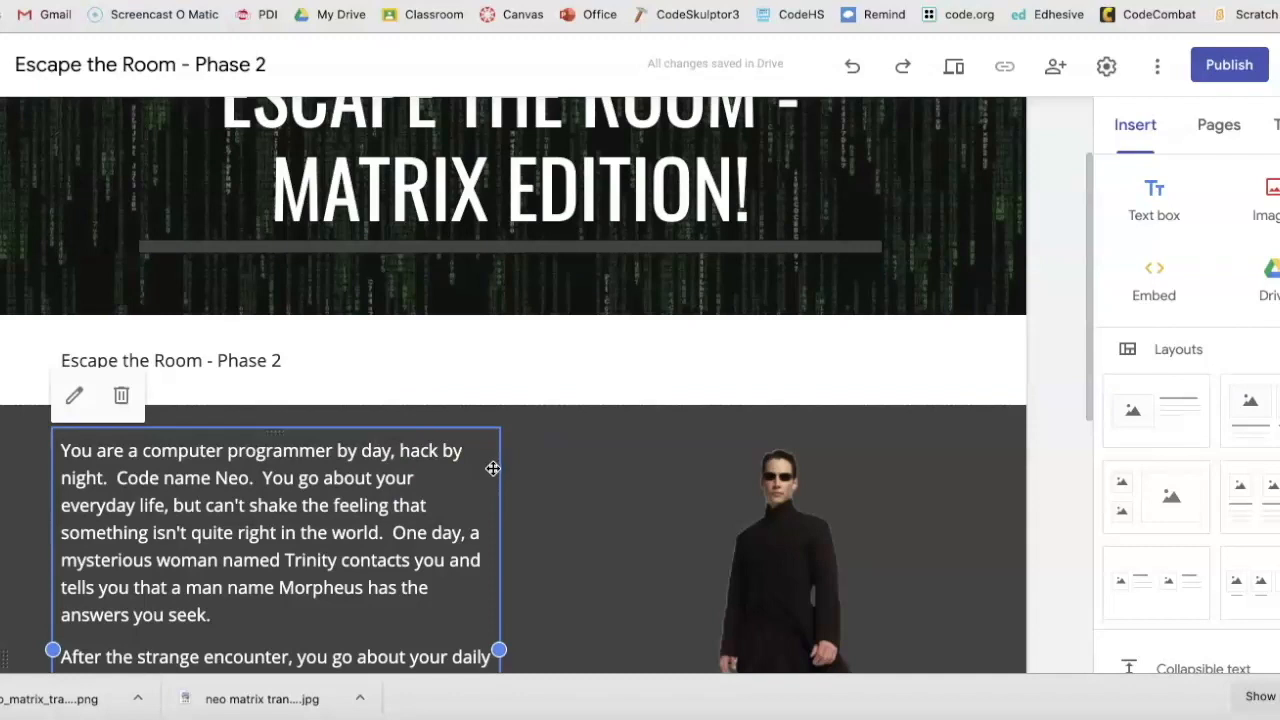
scroll(563, 170, down, 3)
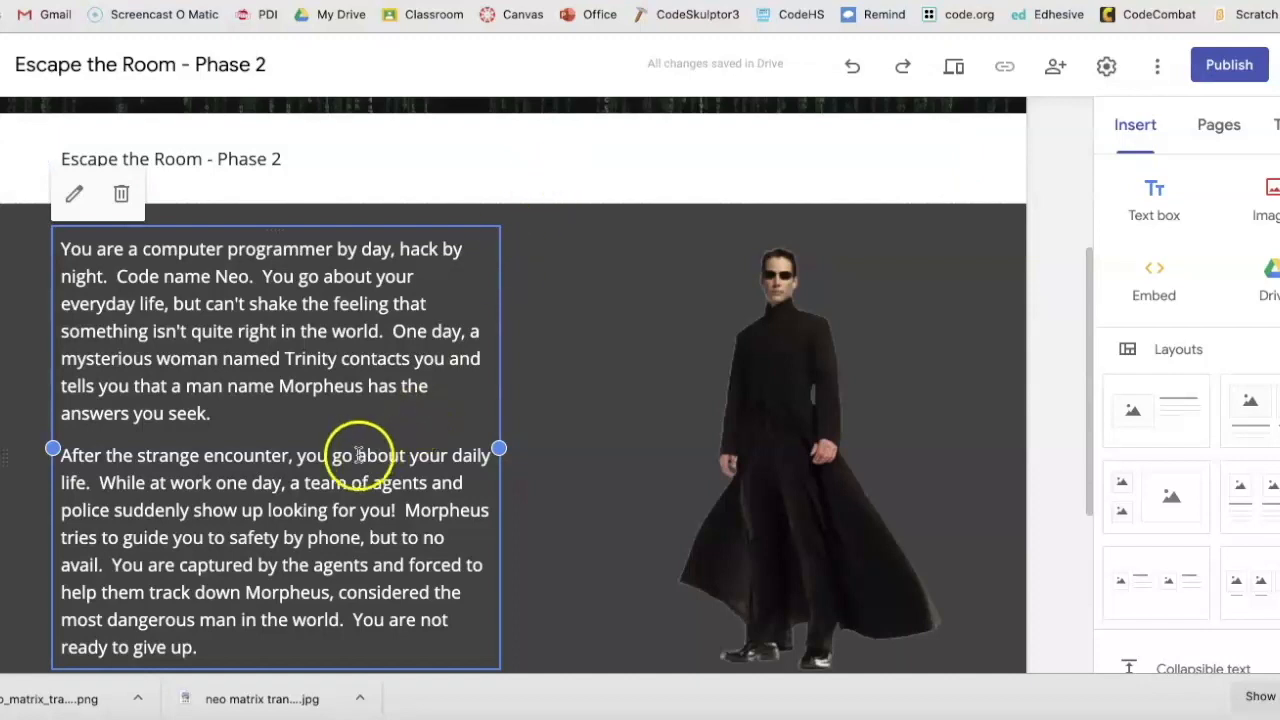
click(189, 361)
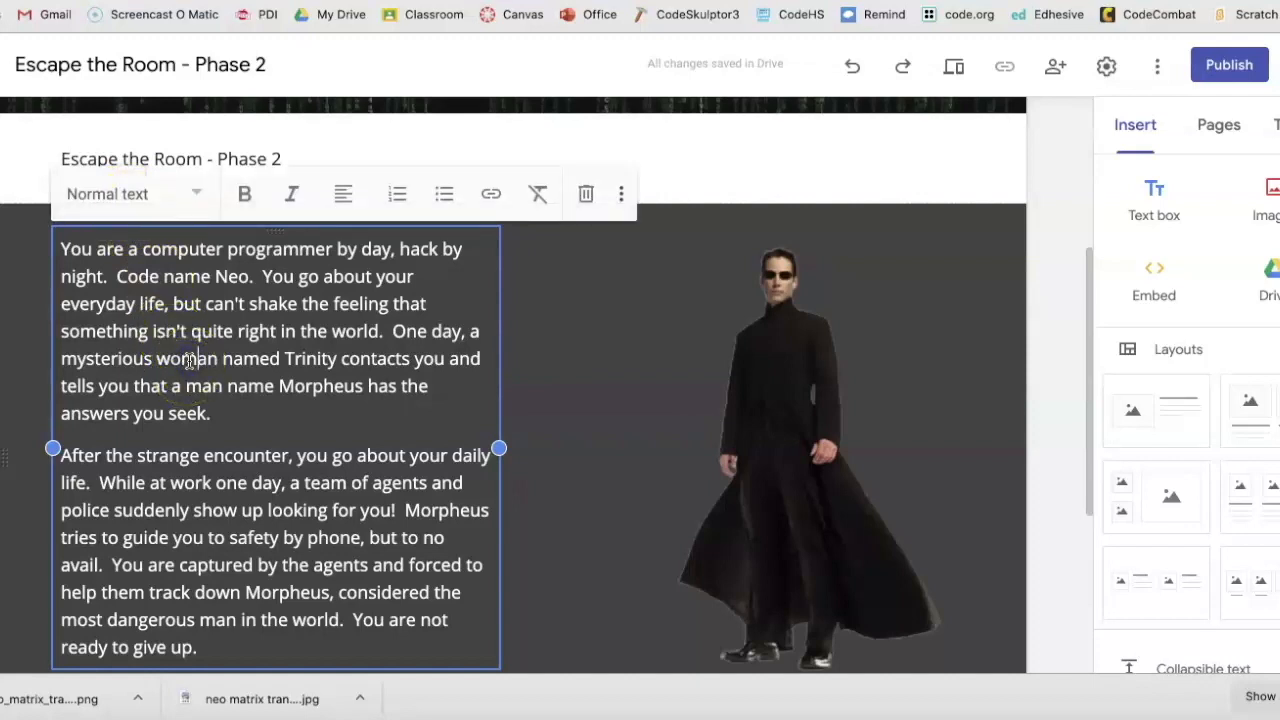
key(ctrl+a)
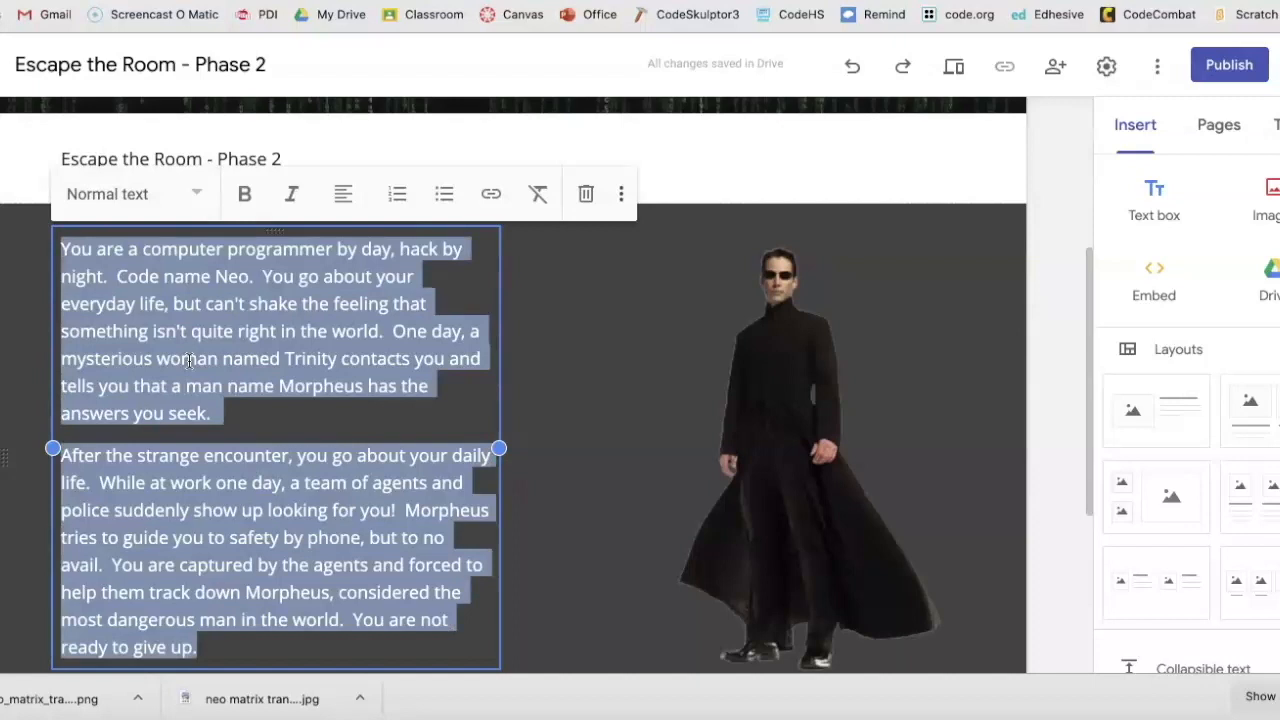
key(BackSpace)
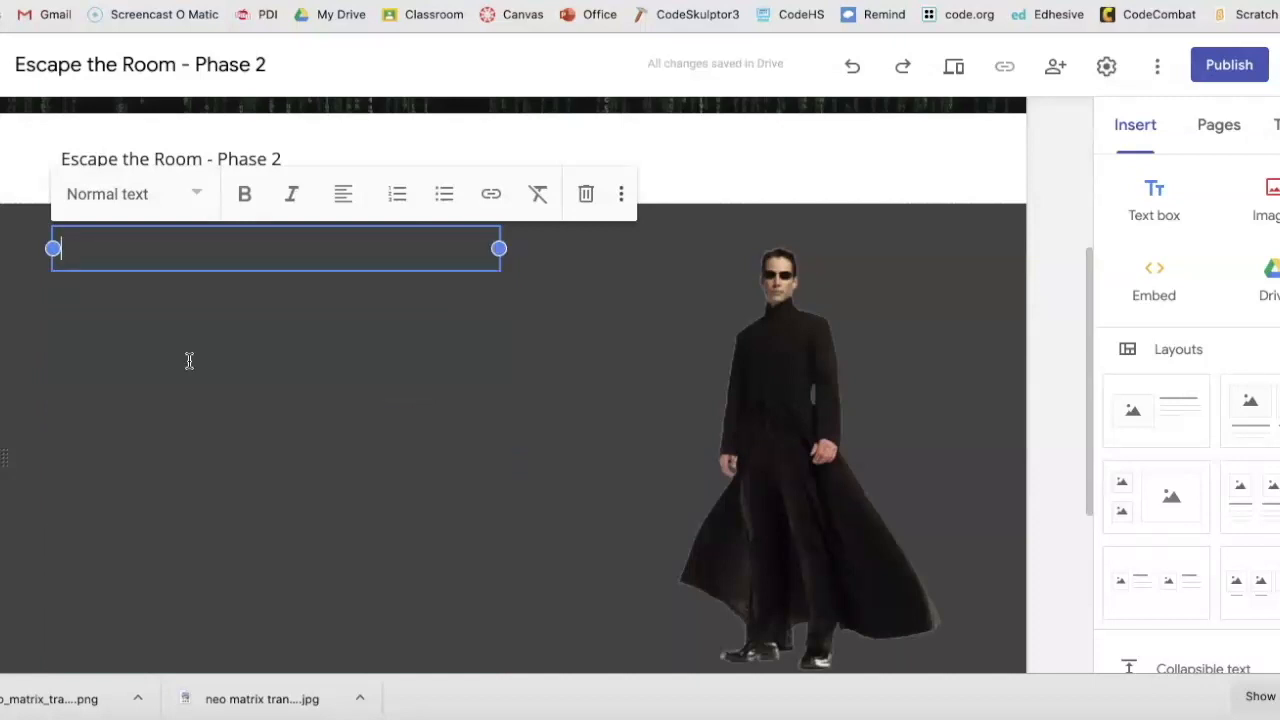
key(ctrl+v)
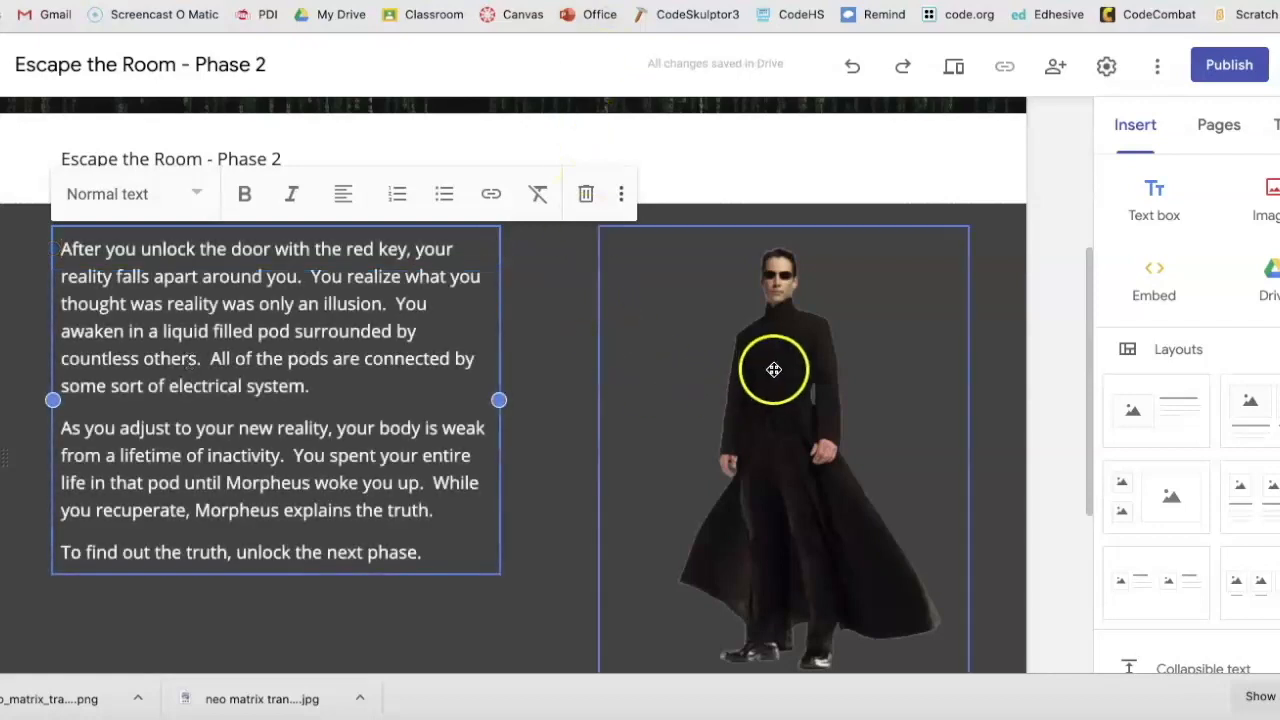
Delete the Neo image beside the story text.
click(774, 370)
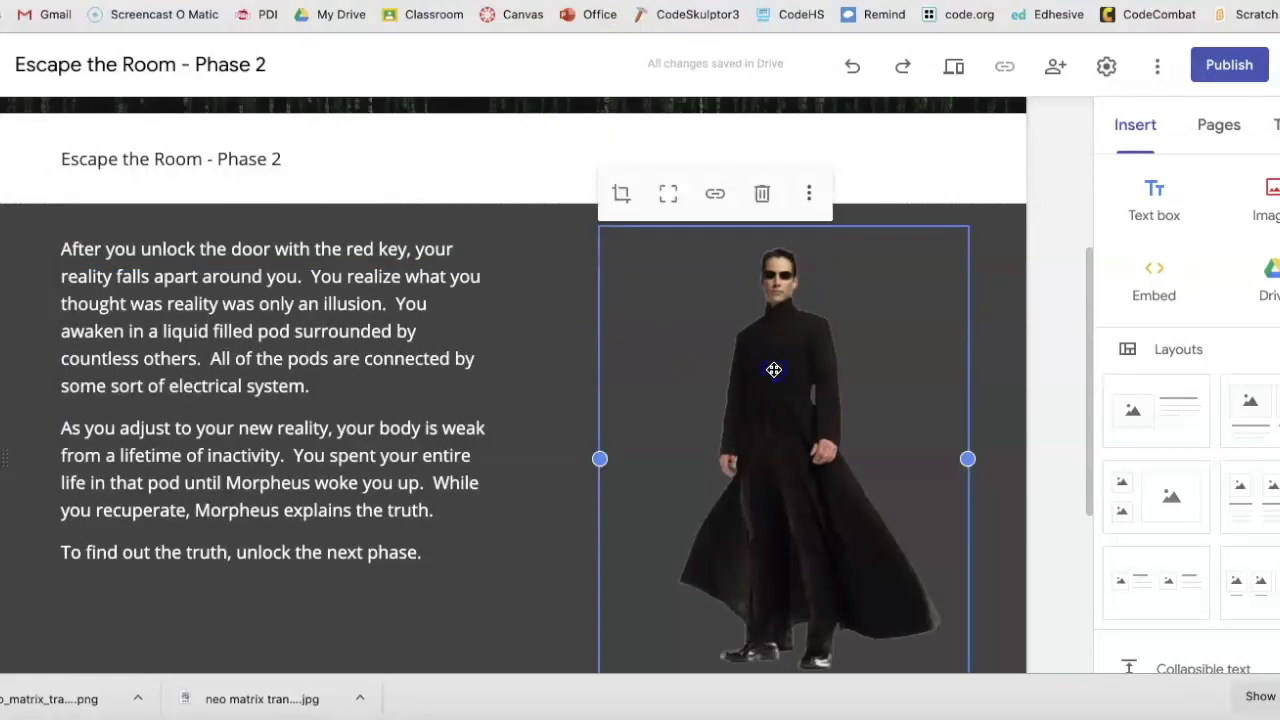
click(764, 193)
scroll(786, 361, down, 1)
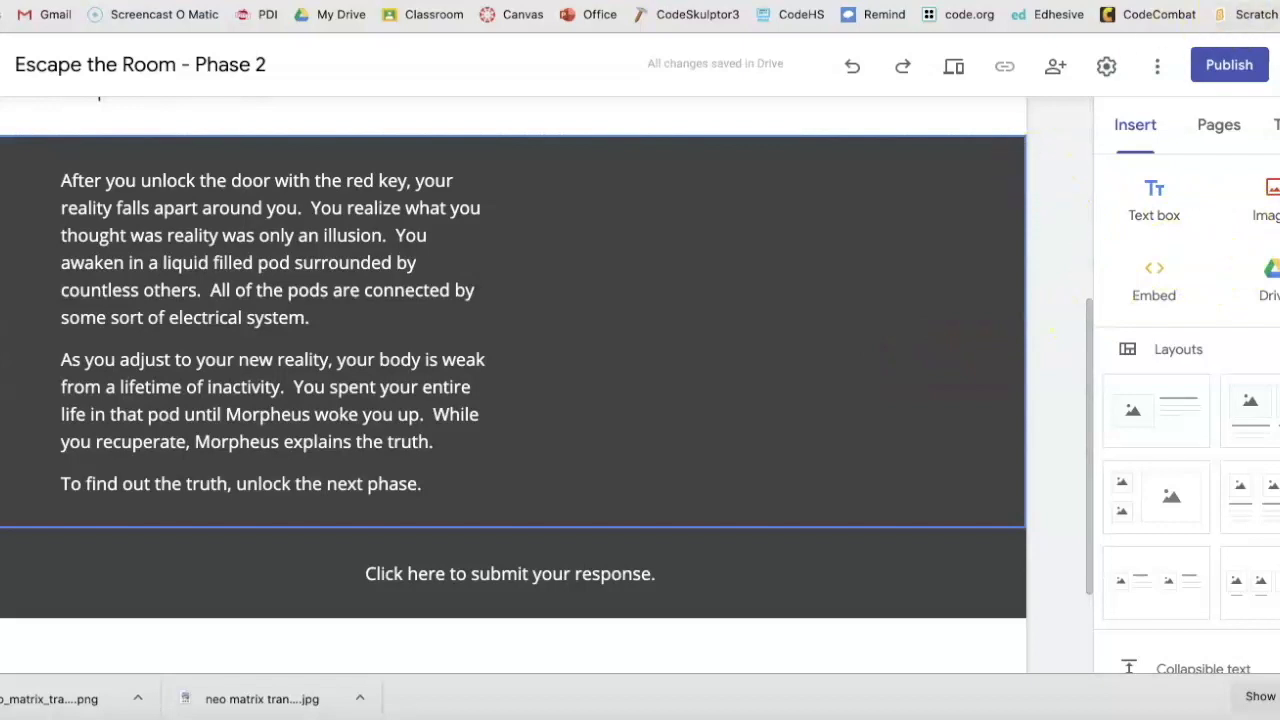
Open the bullet-dodging GIF from the "matrix neo" results on GIPHY and save it to Downloads as "neo giphy".
key(super+t)
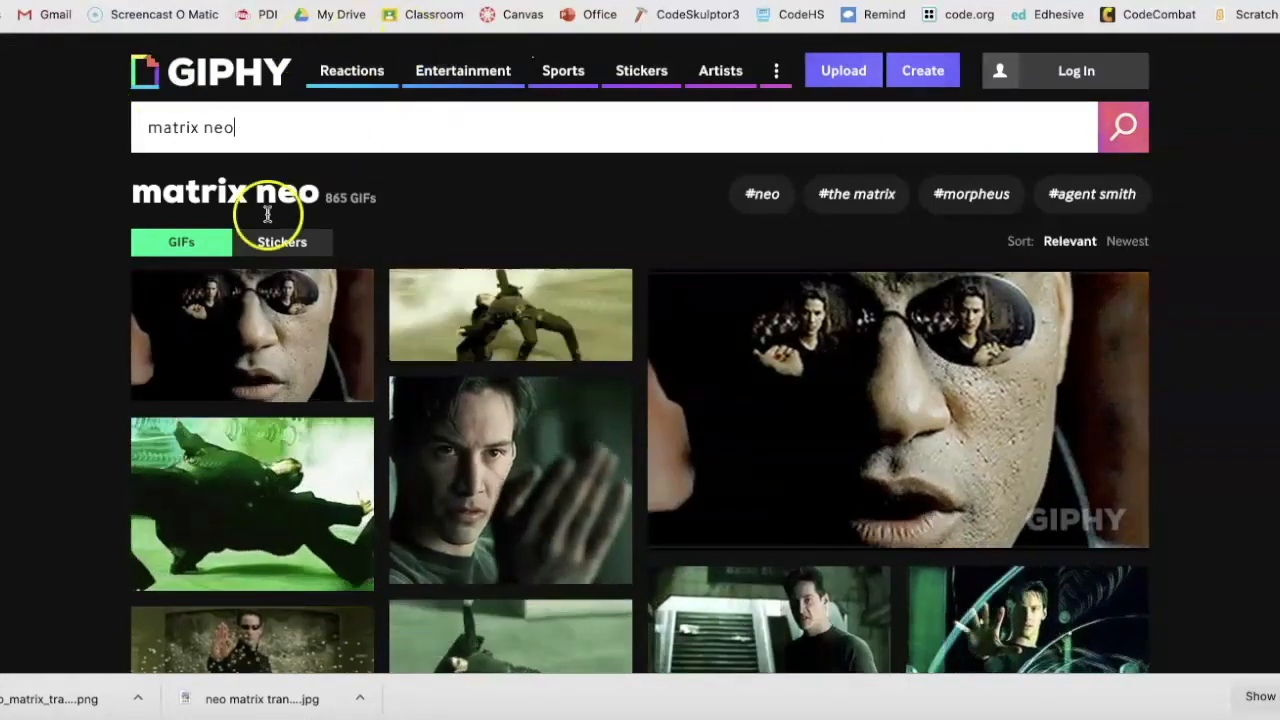
click(546, 313)
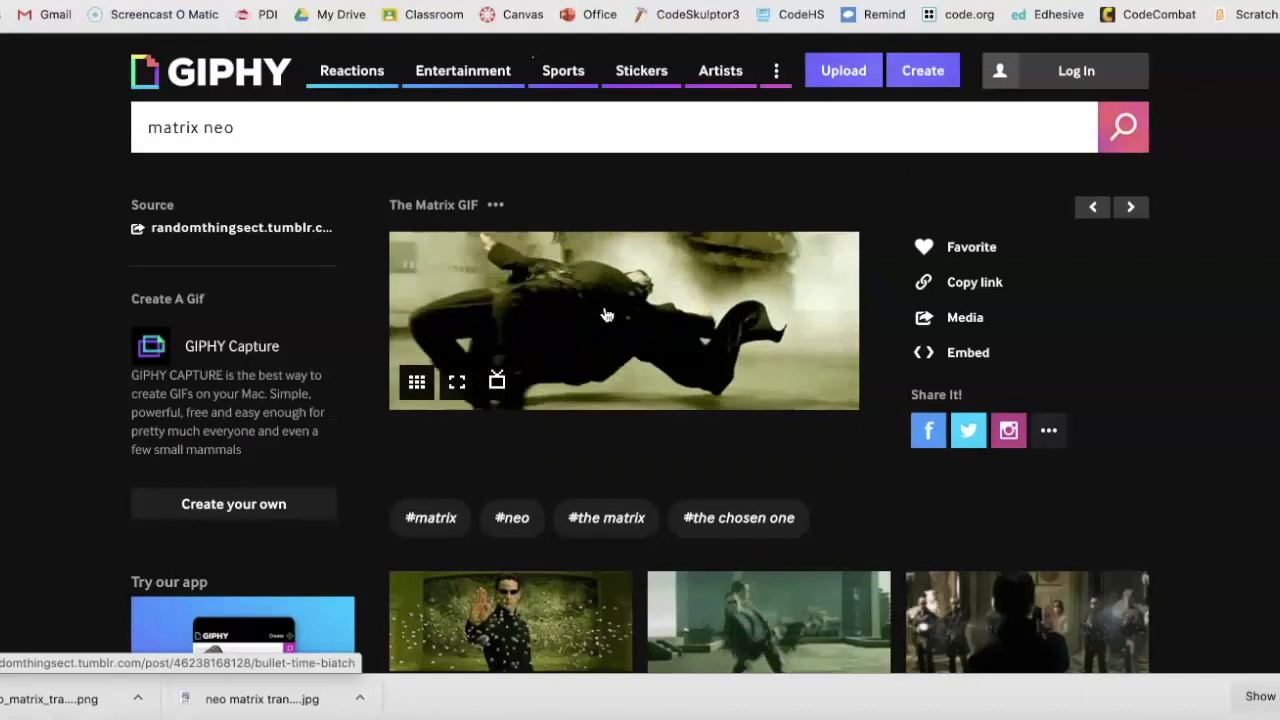
click(636, 333)
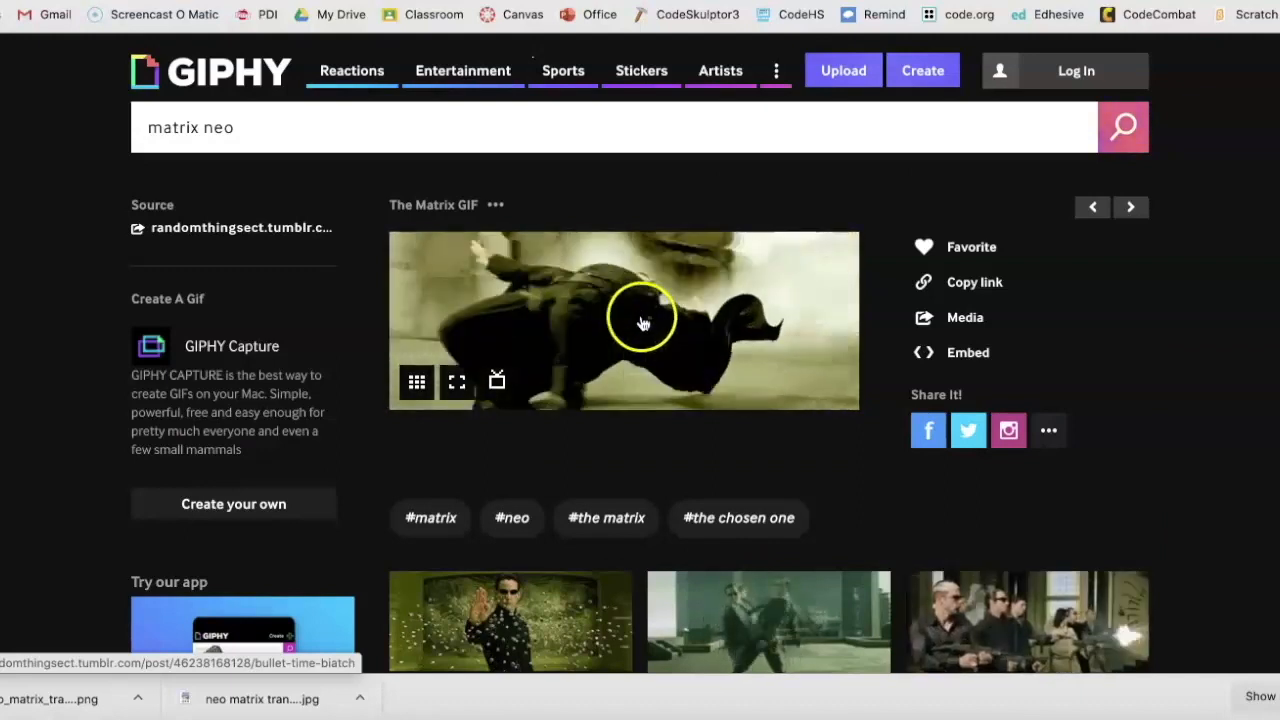
right_click(617, 316)
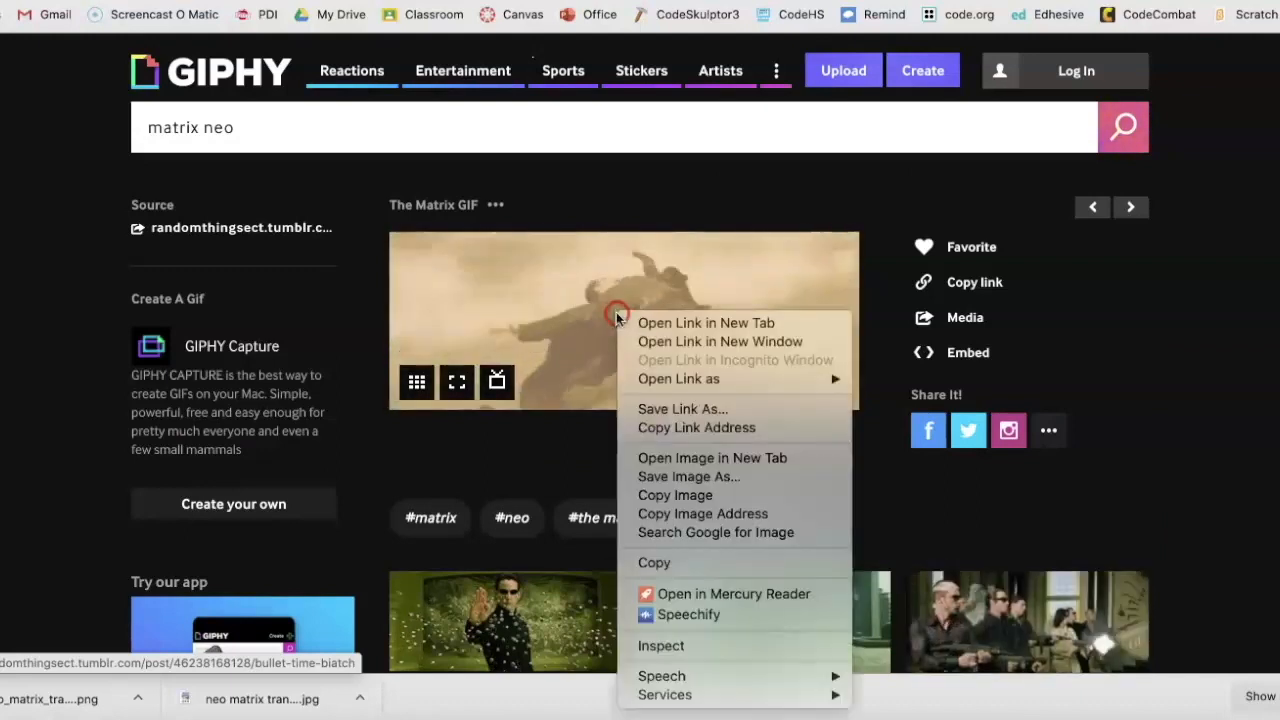
click(688, 476)
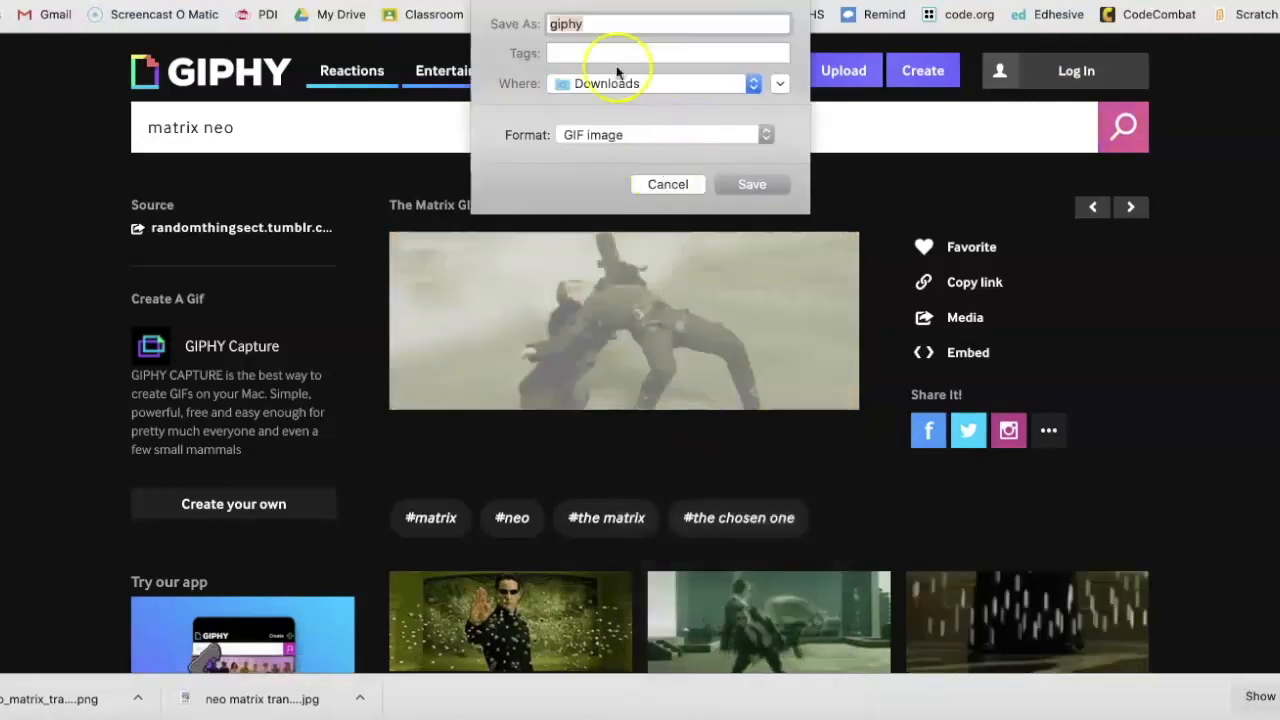
text(neo giphy)
key(Return)
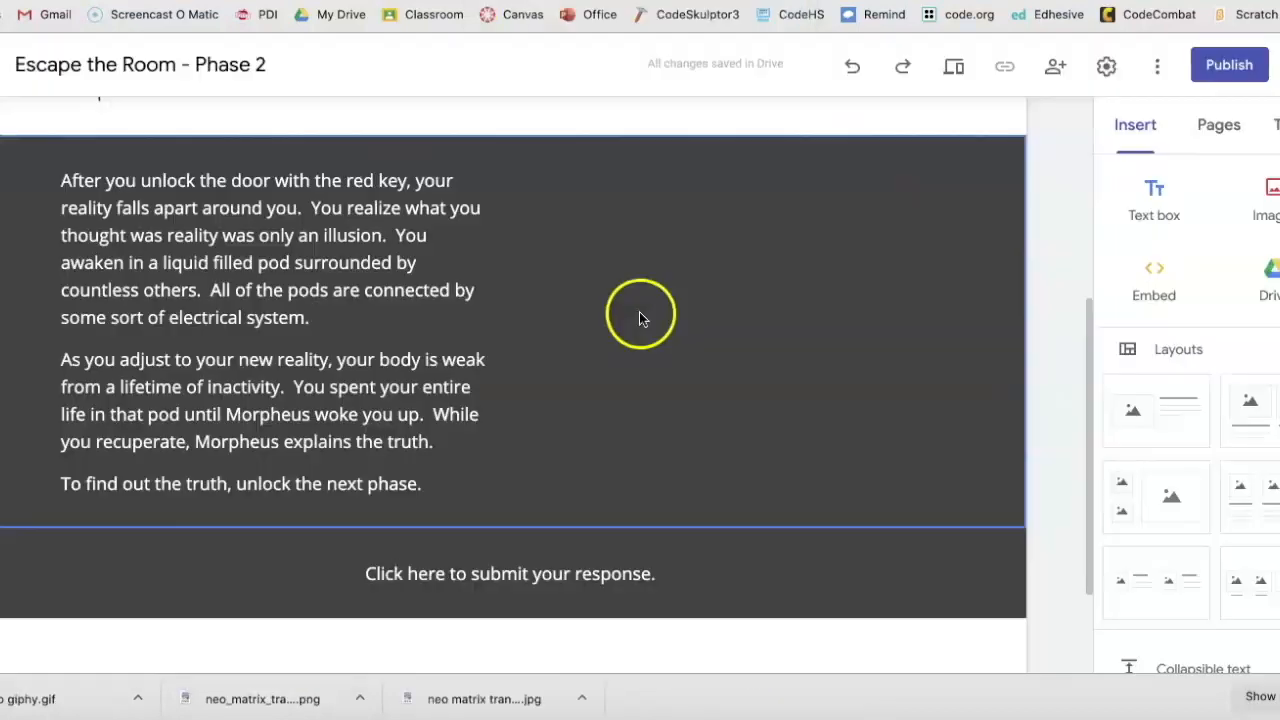
Upload "neo giphy.gif" from Downloads to the Phase 2 site and move it into the dark section beside the story text.
click(1274, 193)
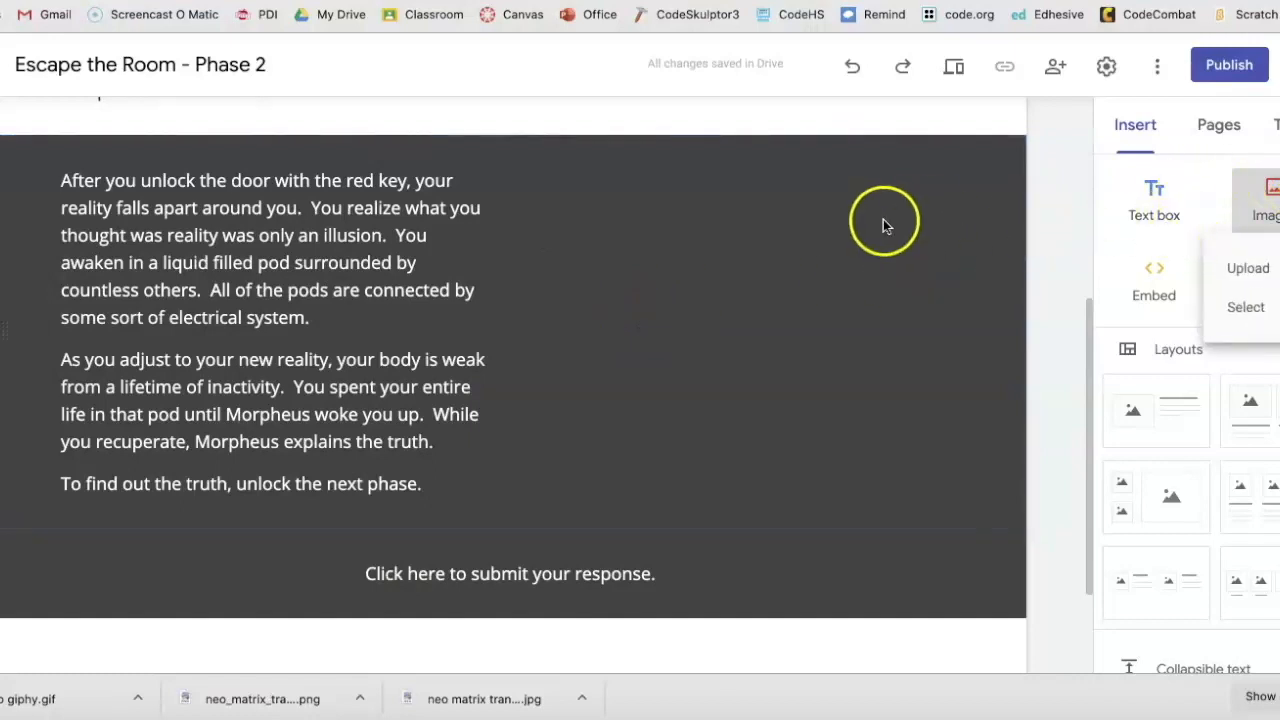
click(1259, 267)
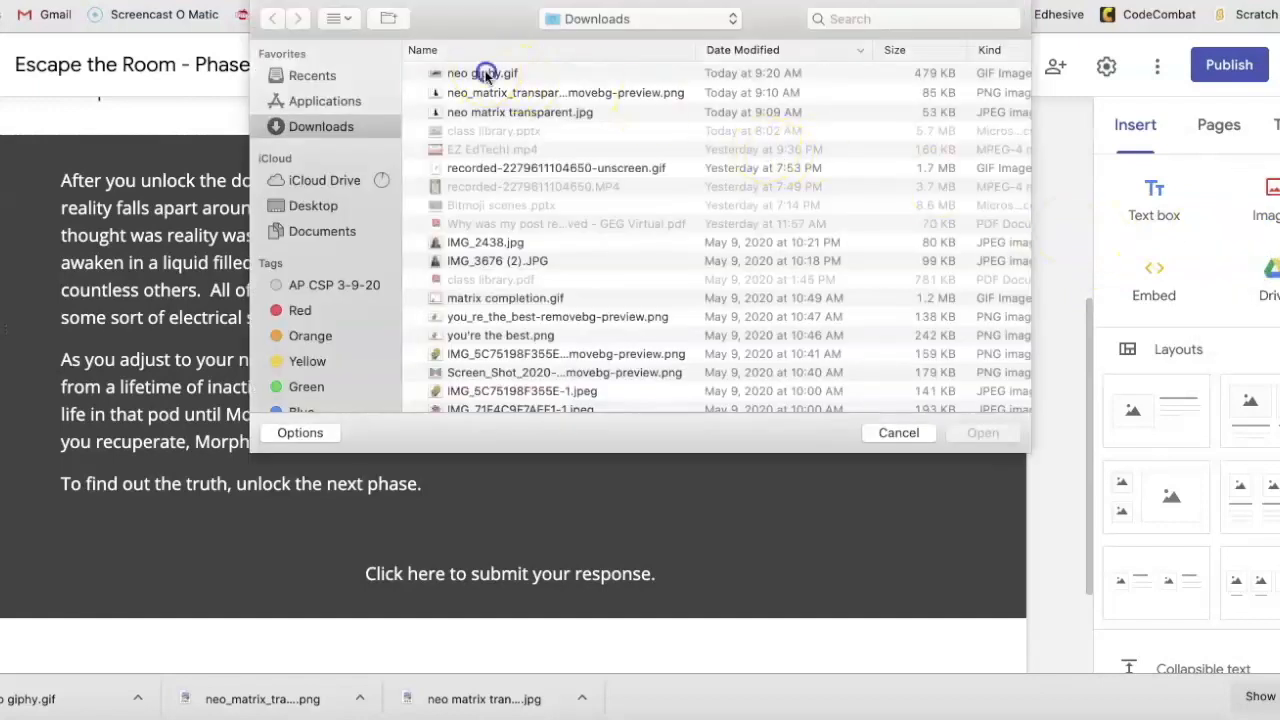
double_click(487, 75)
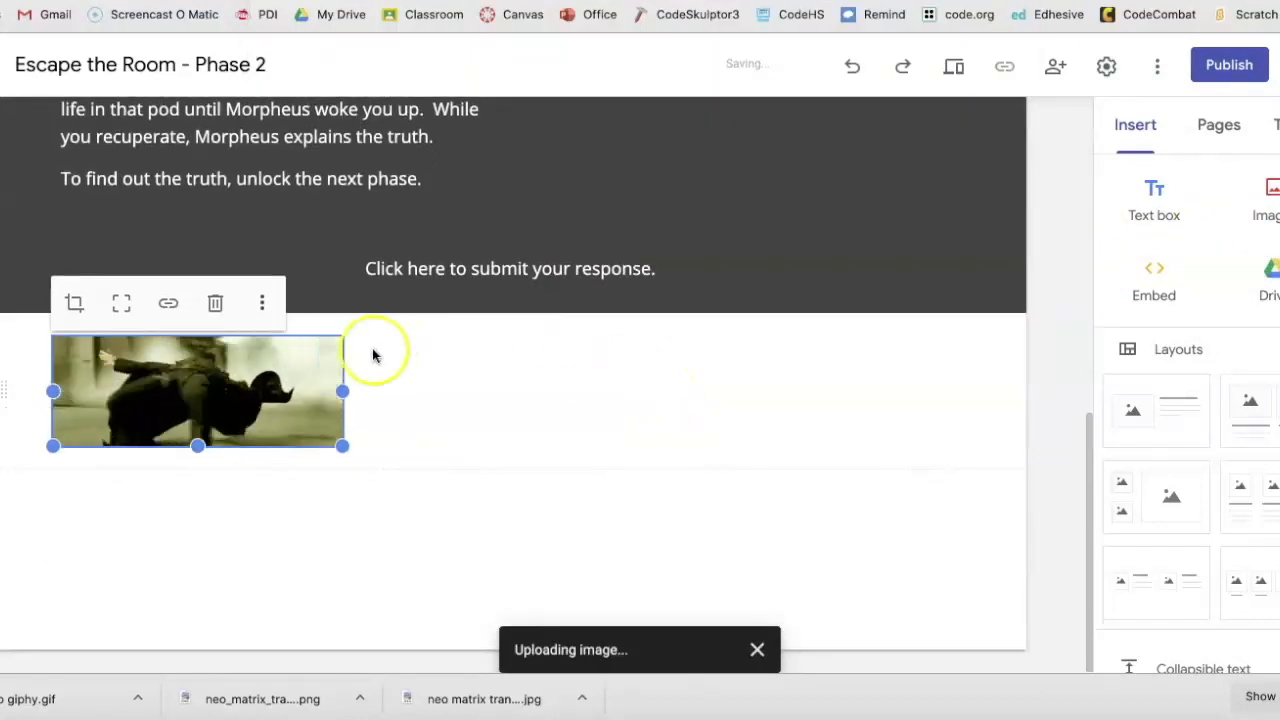
drag(280, 380, 781, 187)
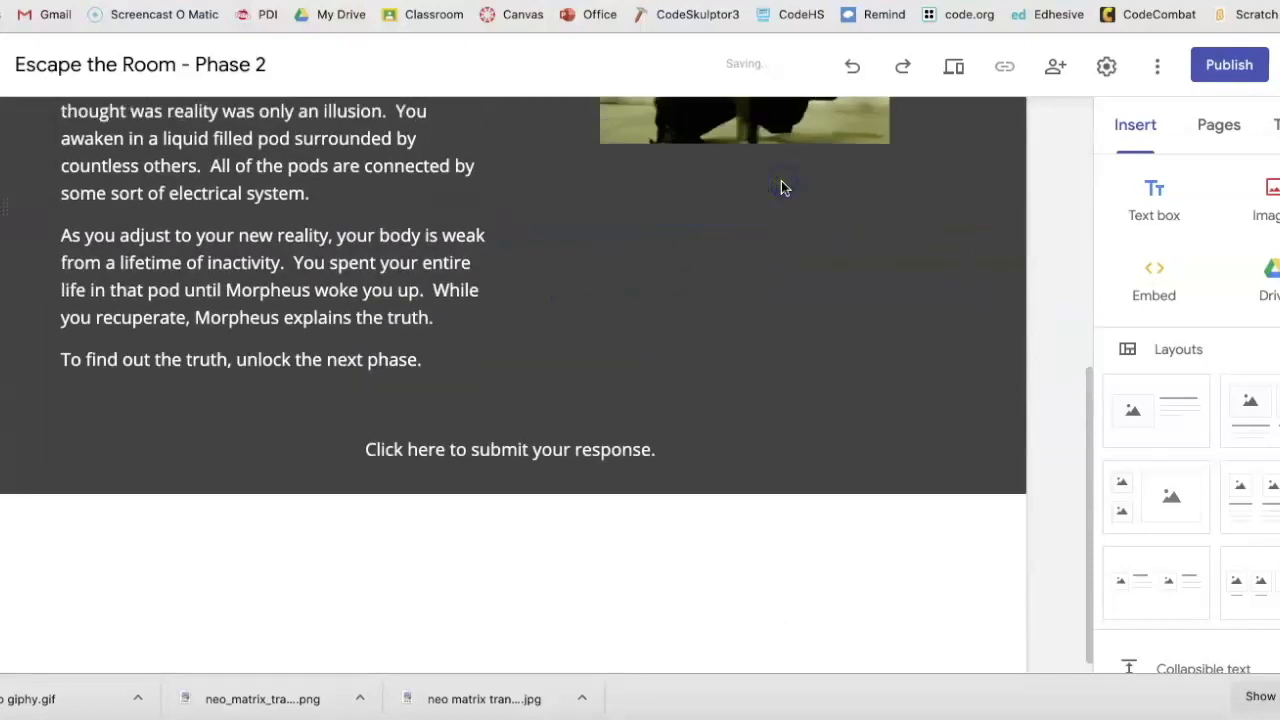
scroll(782, 187, up, 1)
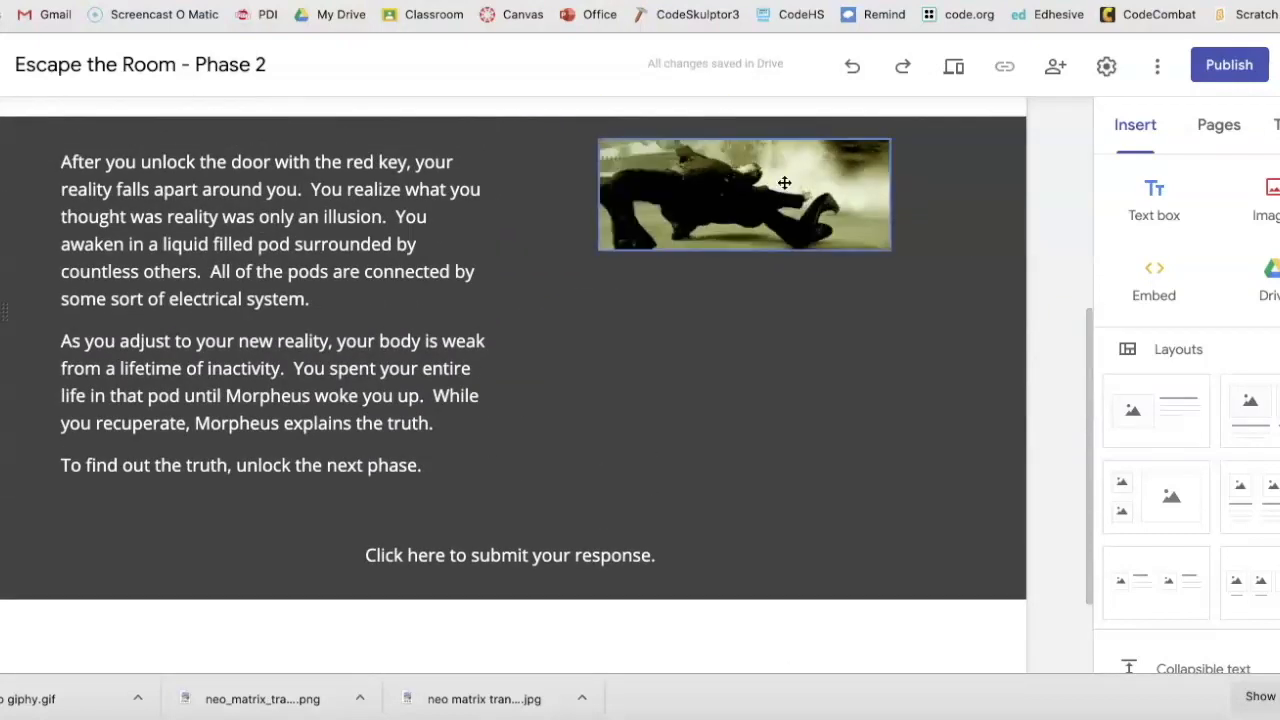
Enlarge the GIF so it fills the space beside the story text and roughly matches the text's height.
click(886, 250)
drag(886, 250, 968, 473)
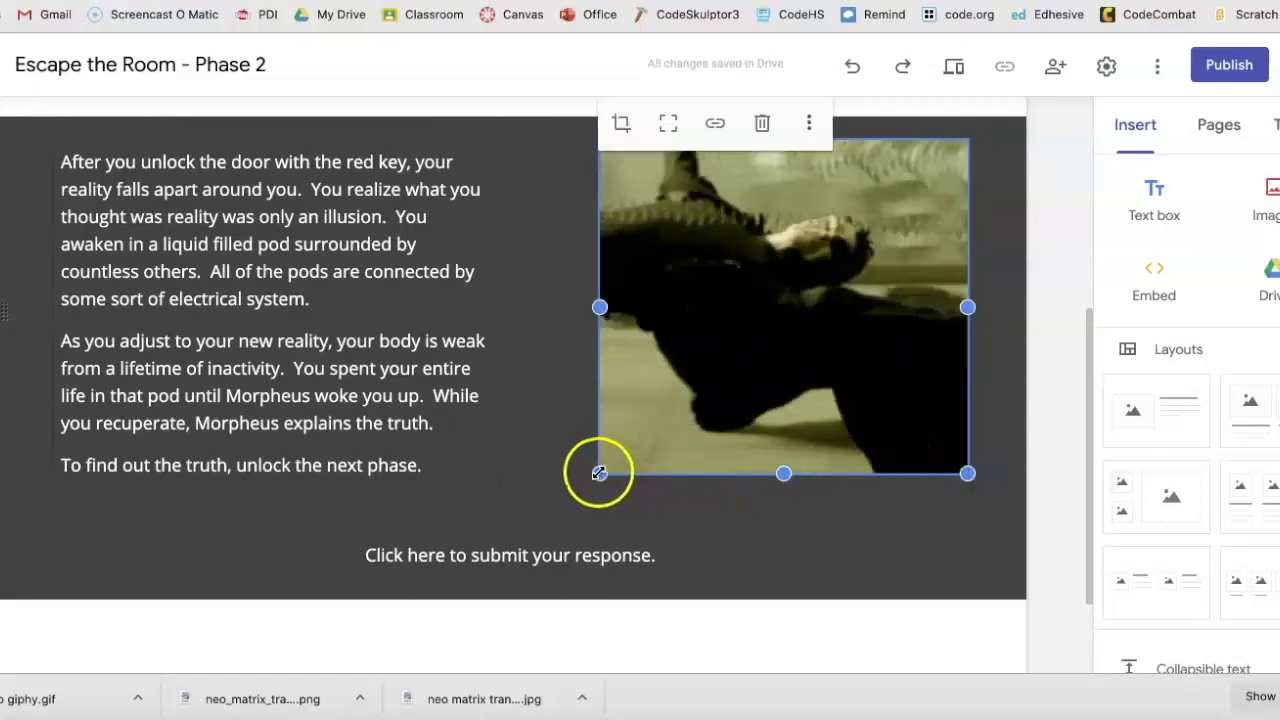
drag(598, 473, 522, 492)
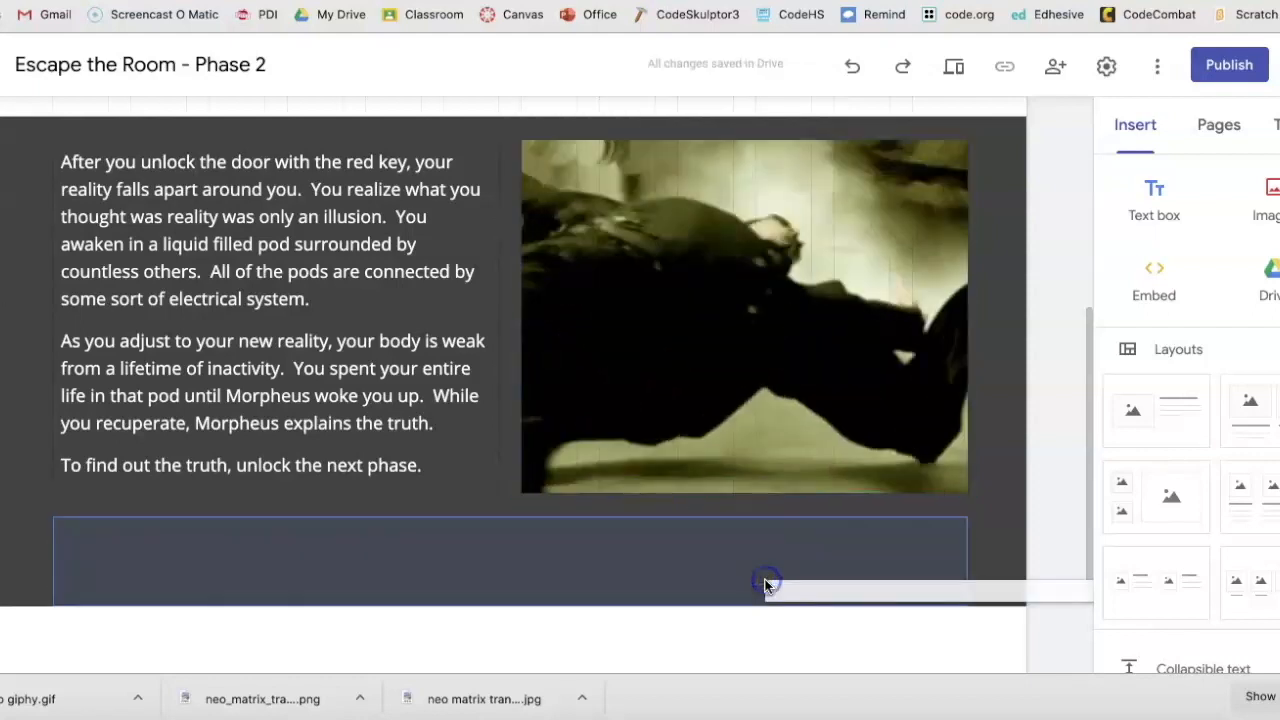
scroll(574, 457, up, 3)
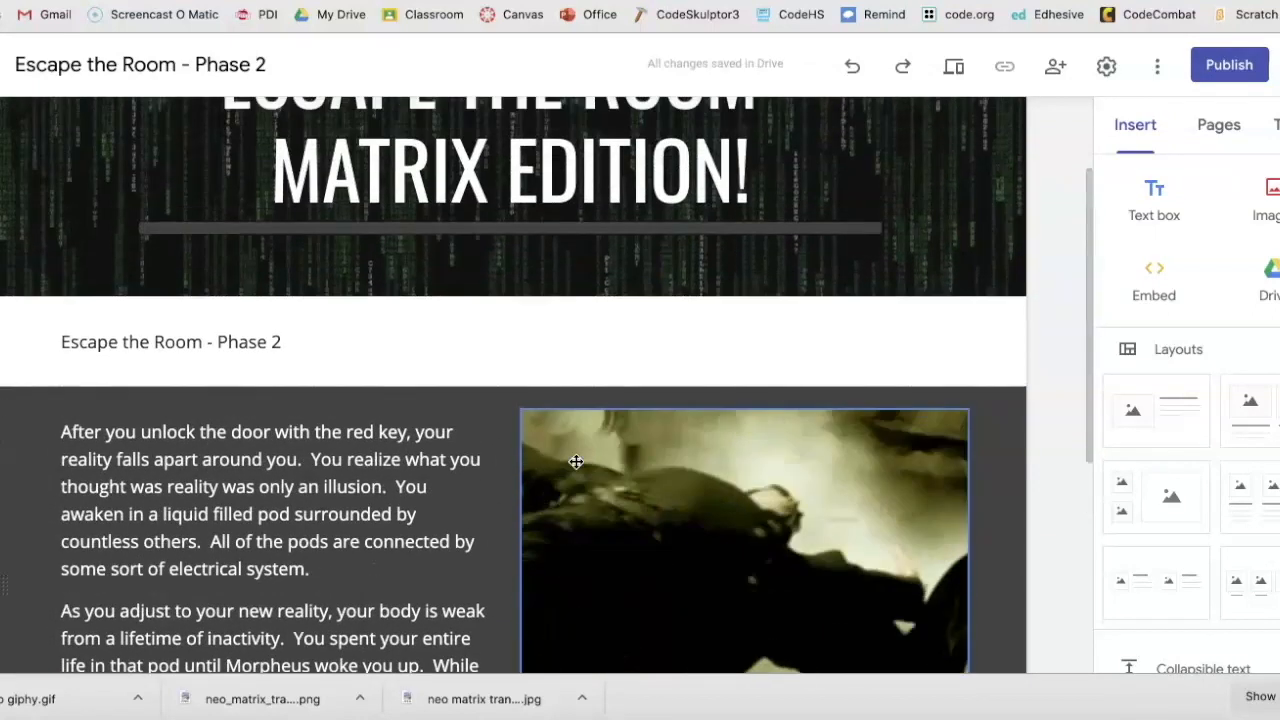
Publish the Phase 2 site at the web address escapetheroom-phase2.
scroll(576, 461, up, 1)
click(845, 270)
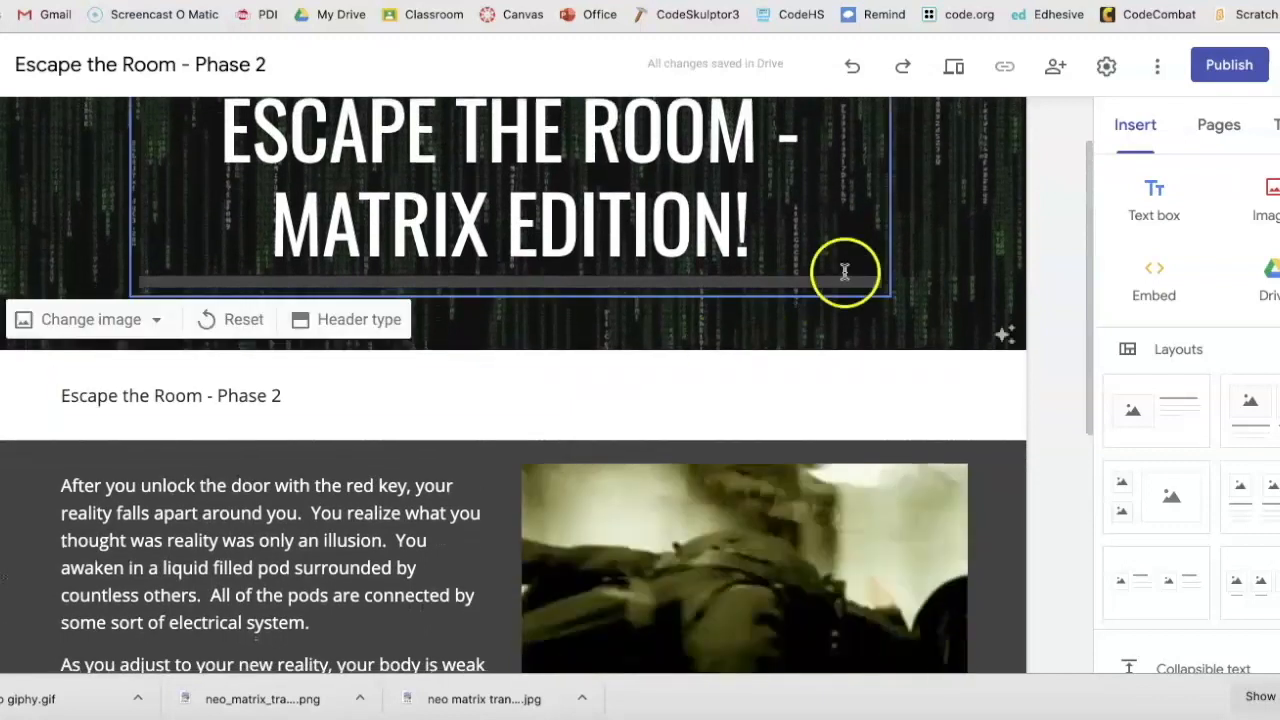
scroll(889, 264, down, 3)
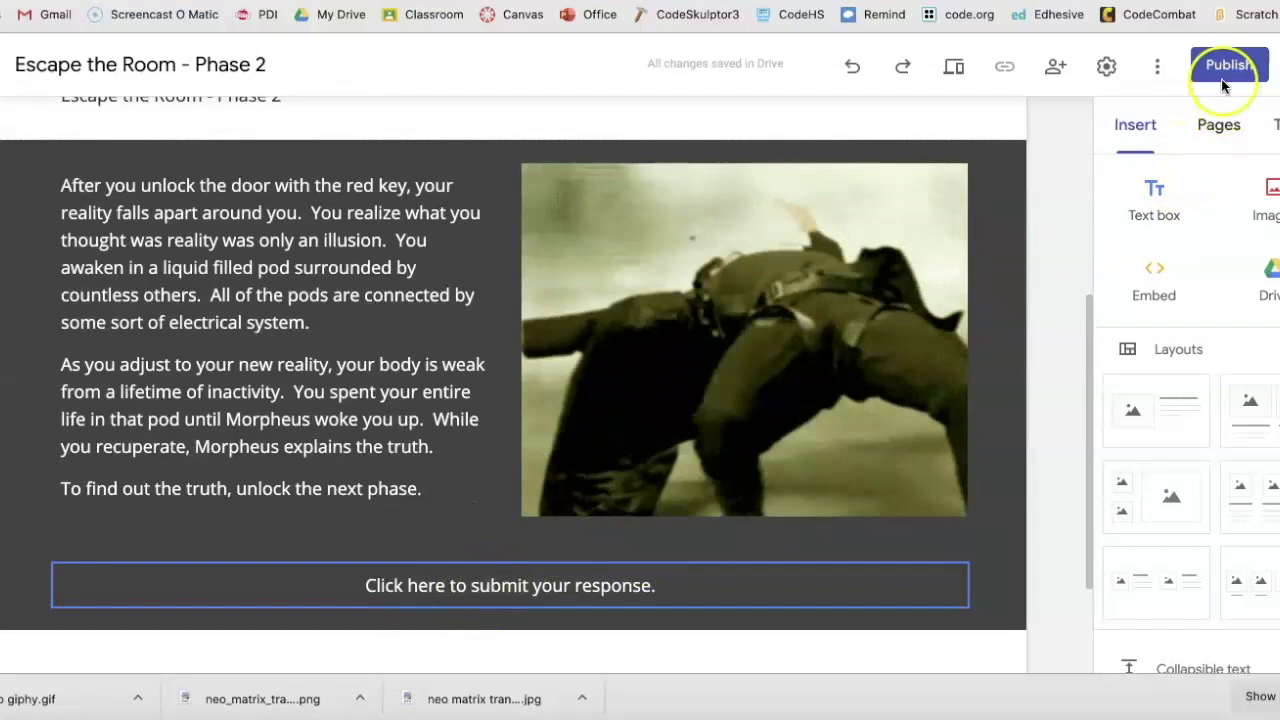
click(1230, 65)
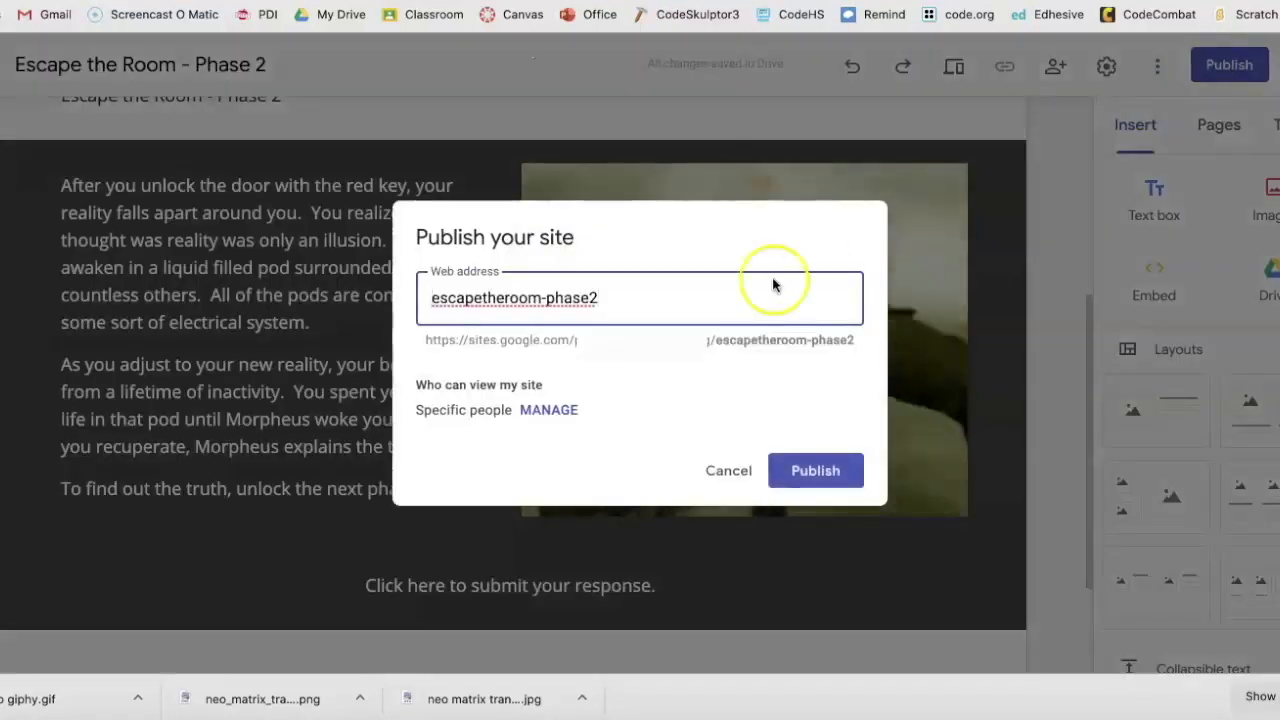
click(818, 472)
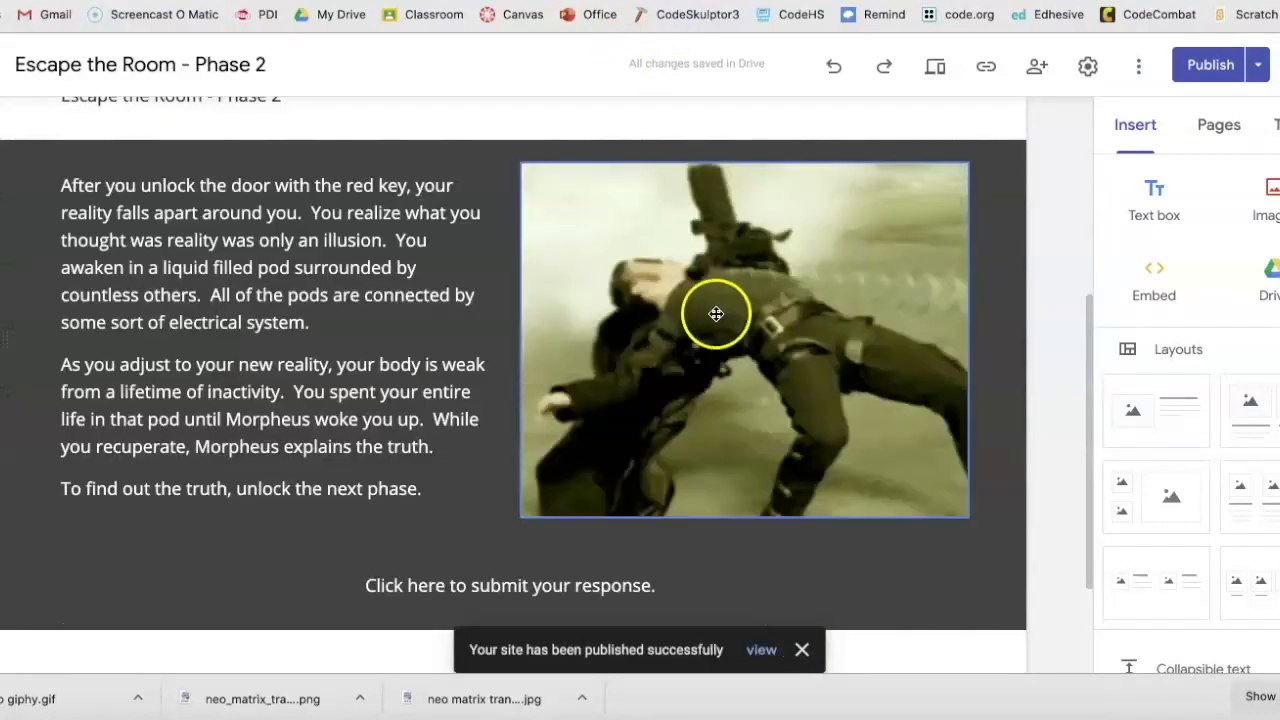
Copy the published link of the Phase 2 site.
scroll(714, 314, up, 4)
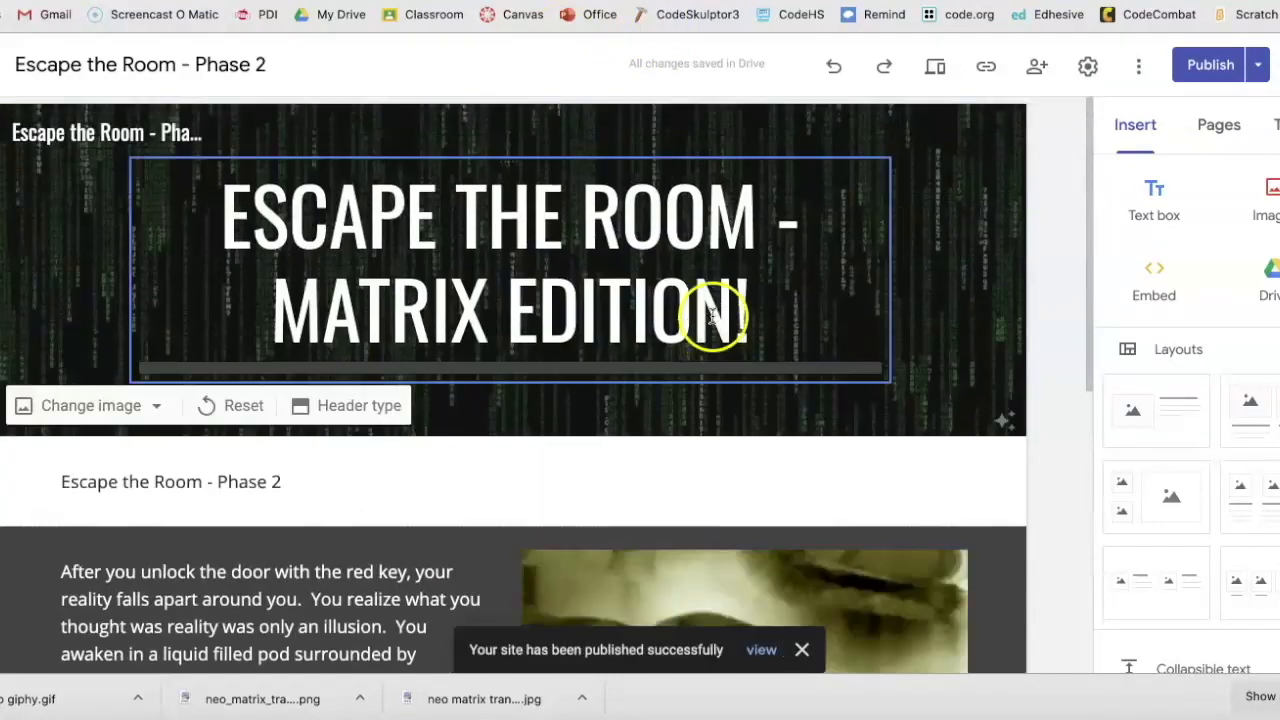
click(986, 67)
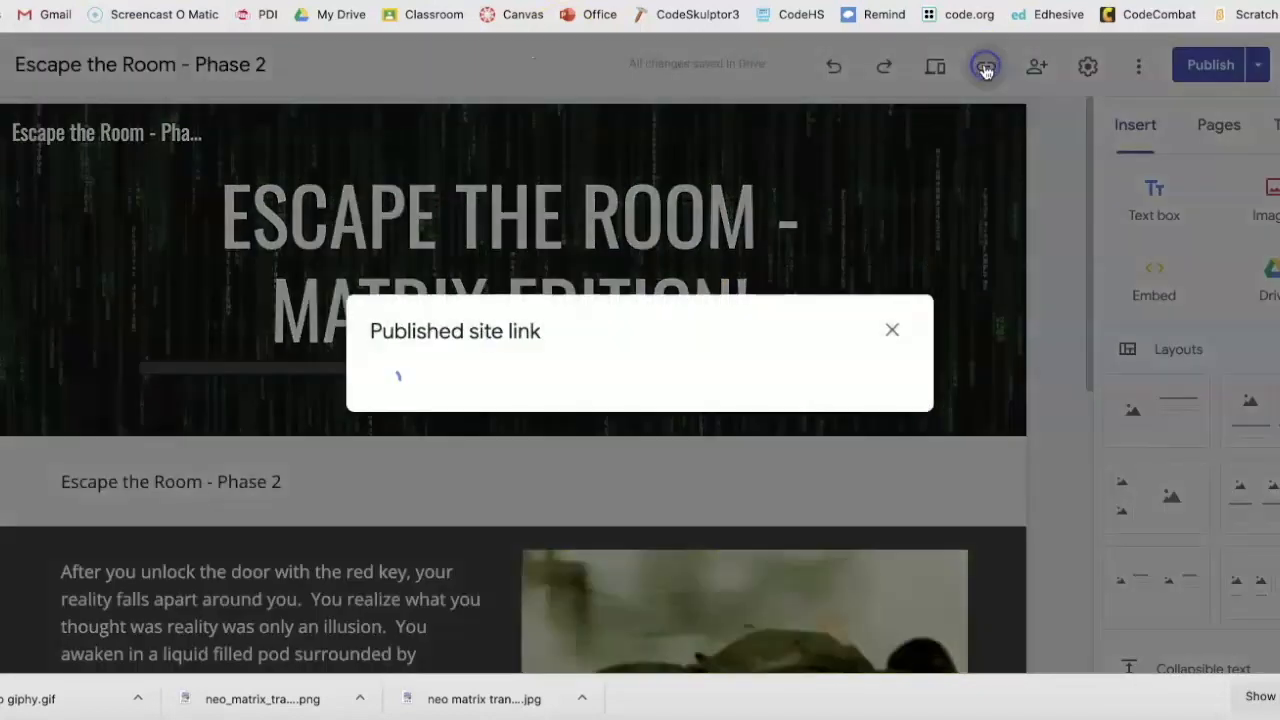
click(860, 371)
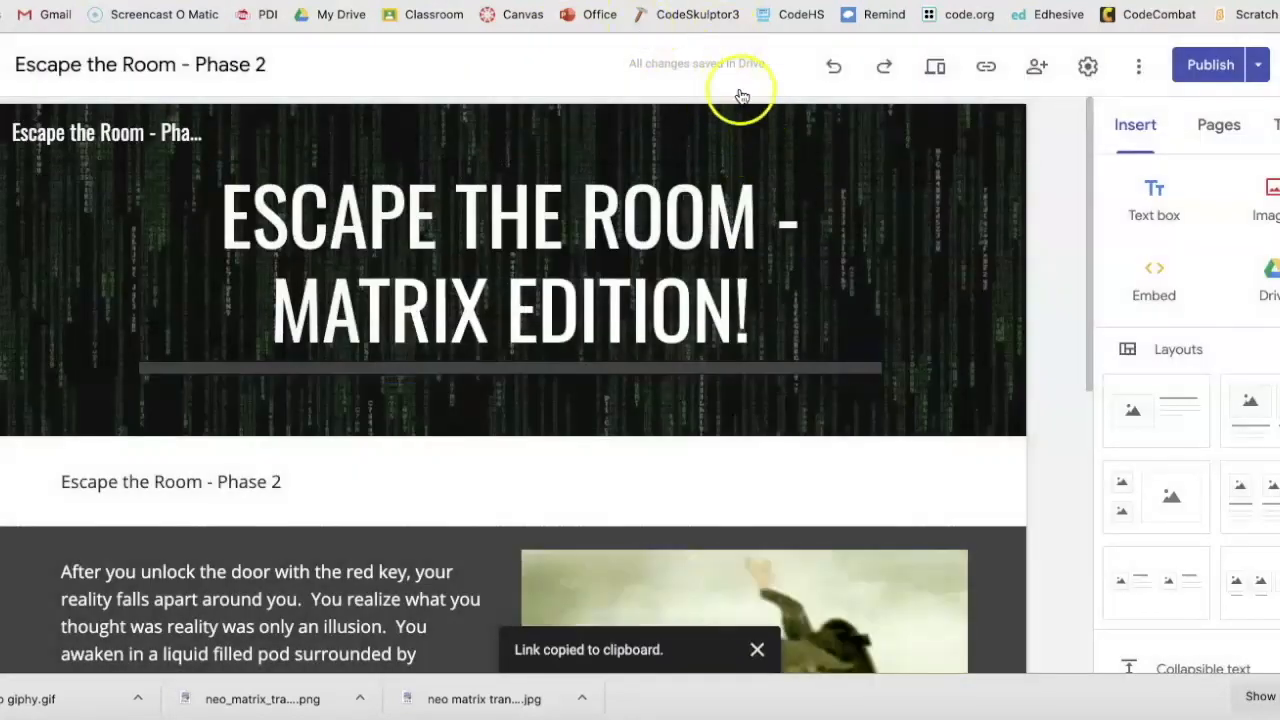
Name the untitled clue form "Clue #1" and add the Phase 2 site link on a new line of its confirmation message.
click(890, 2)
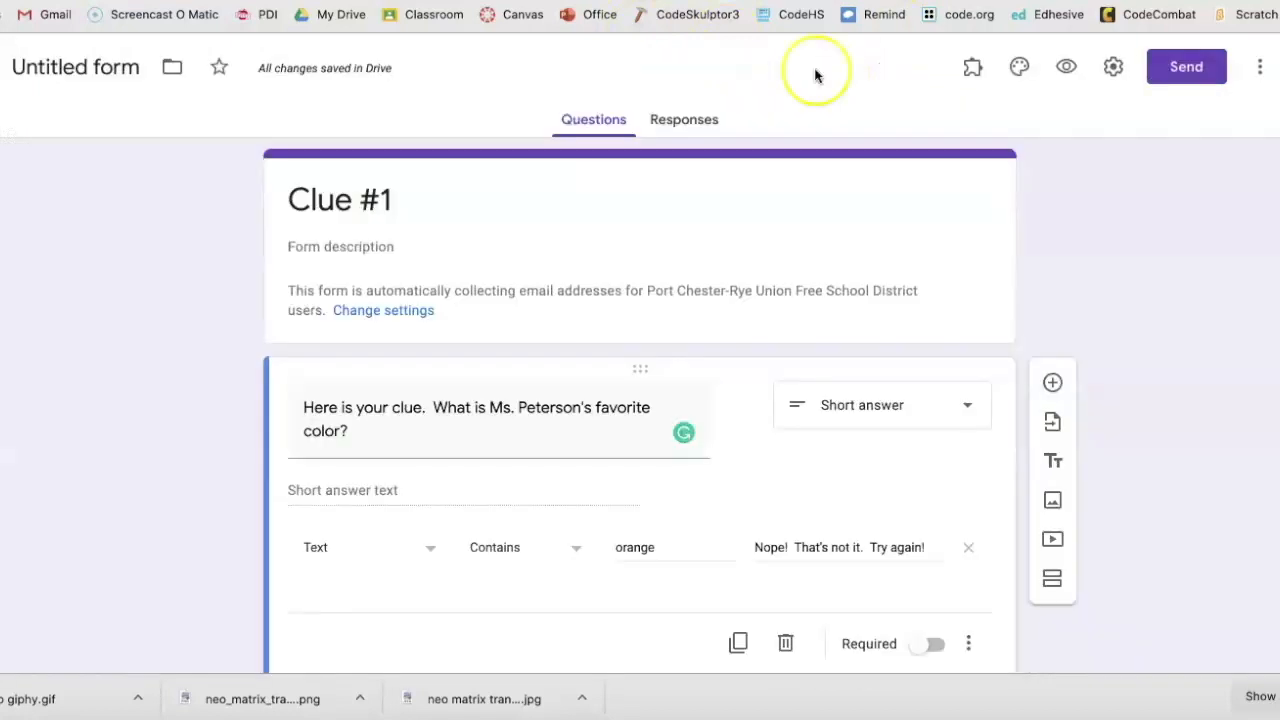
click(117, 67)
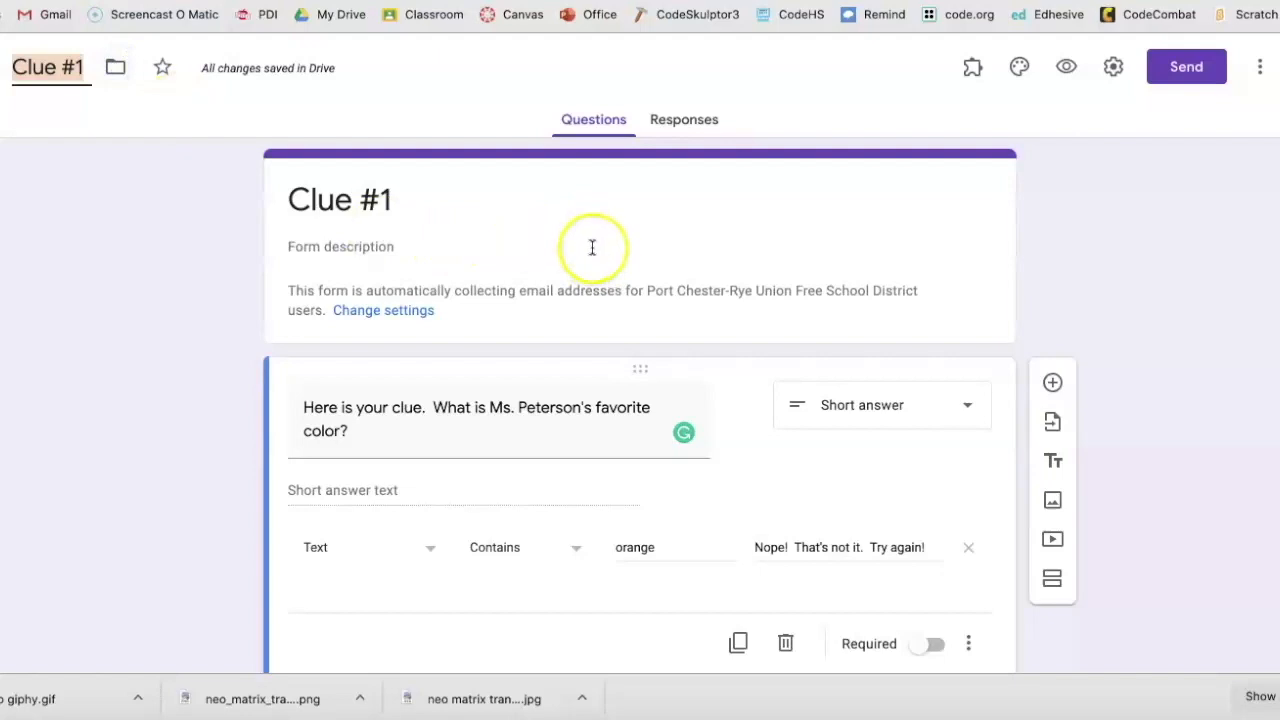
click(1114, 66)
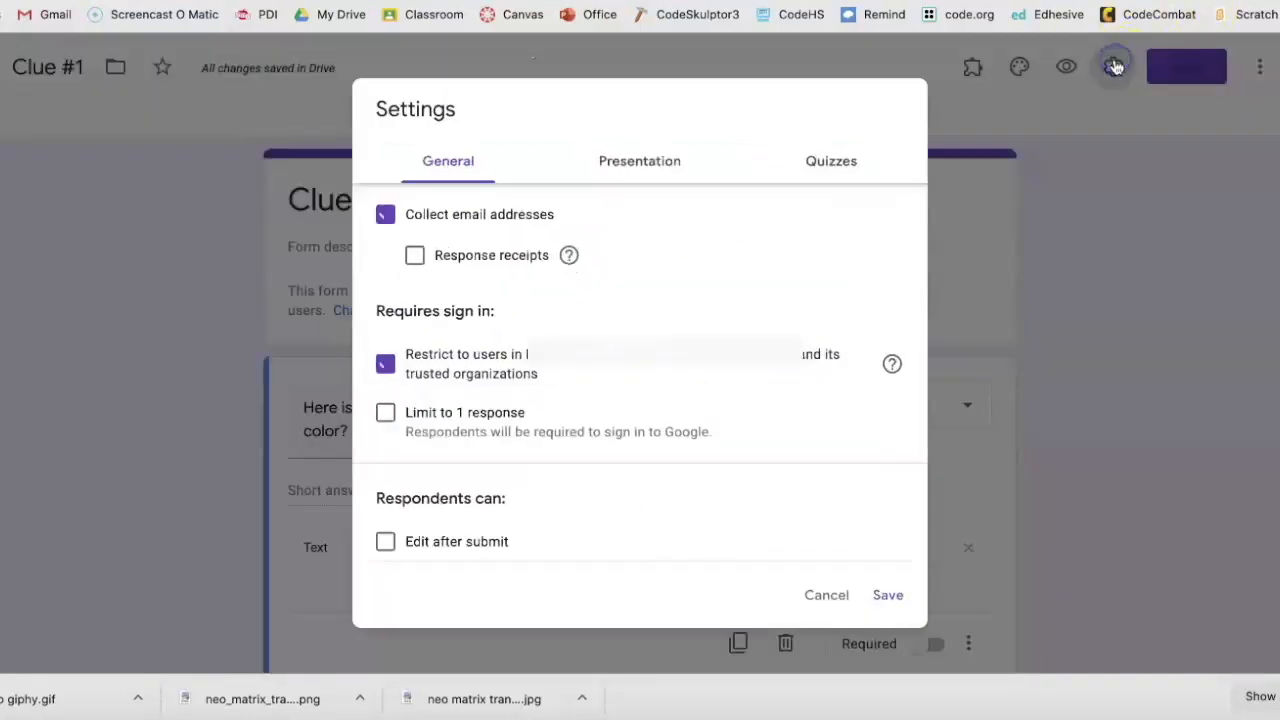
click(628, 166)
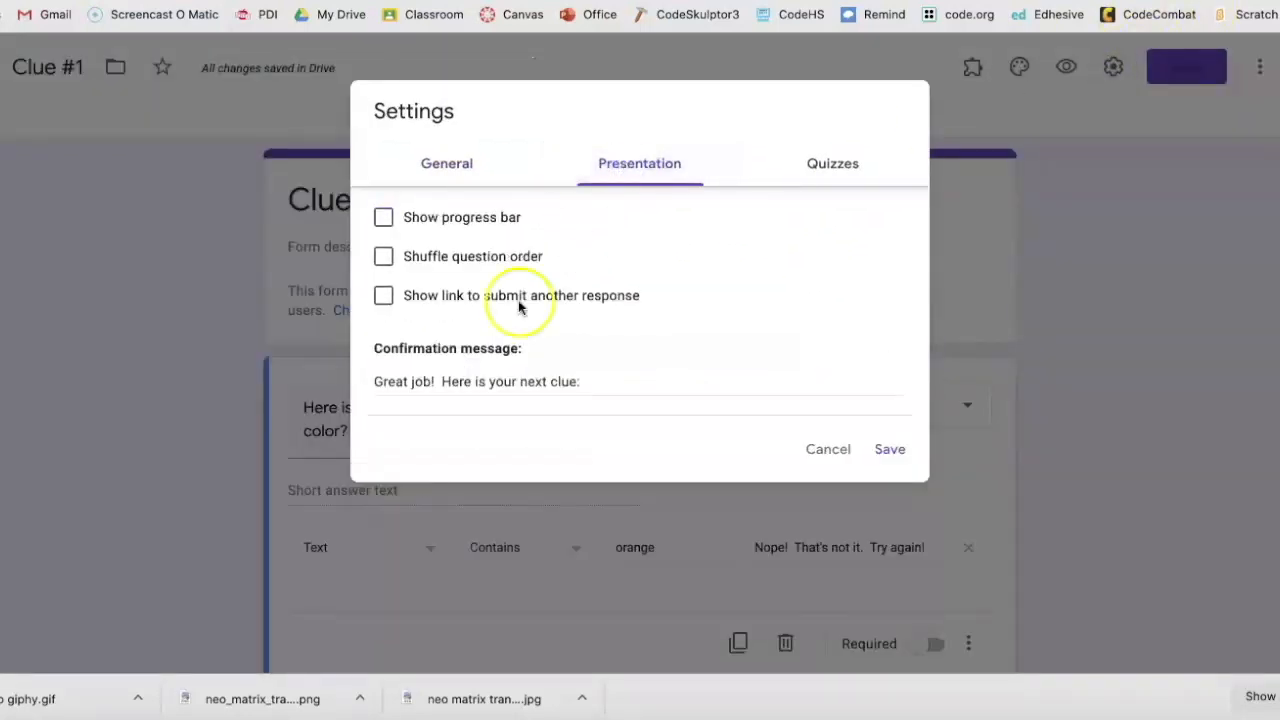
click(609, 381)
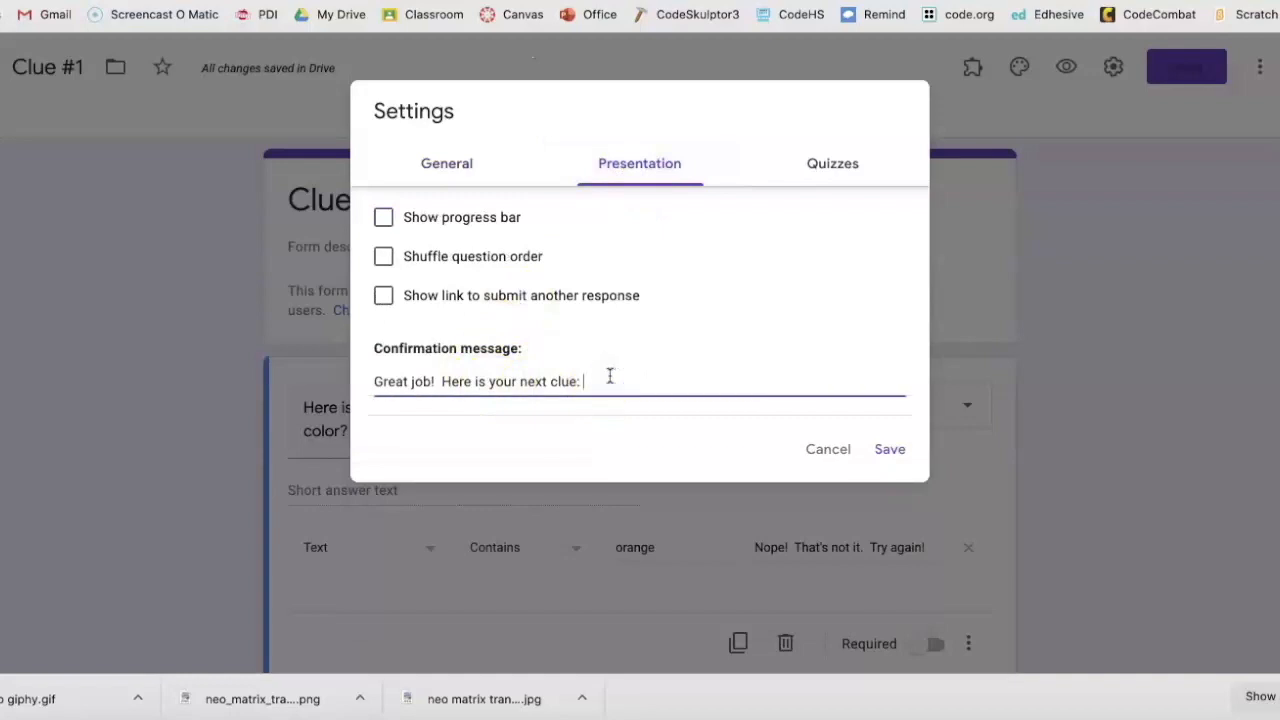
key(Return)
key(ctrl+v)
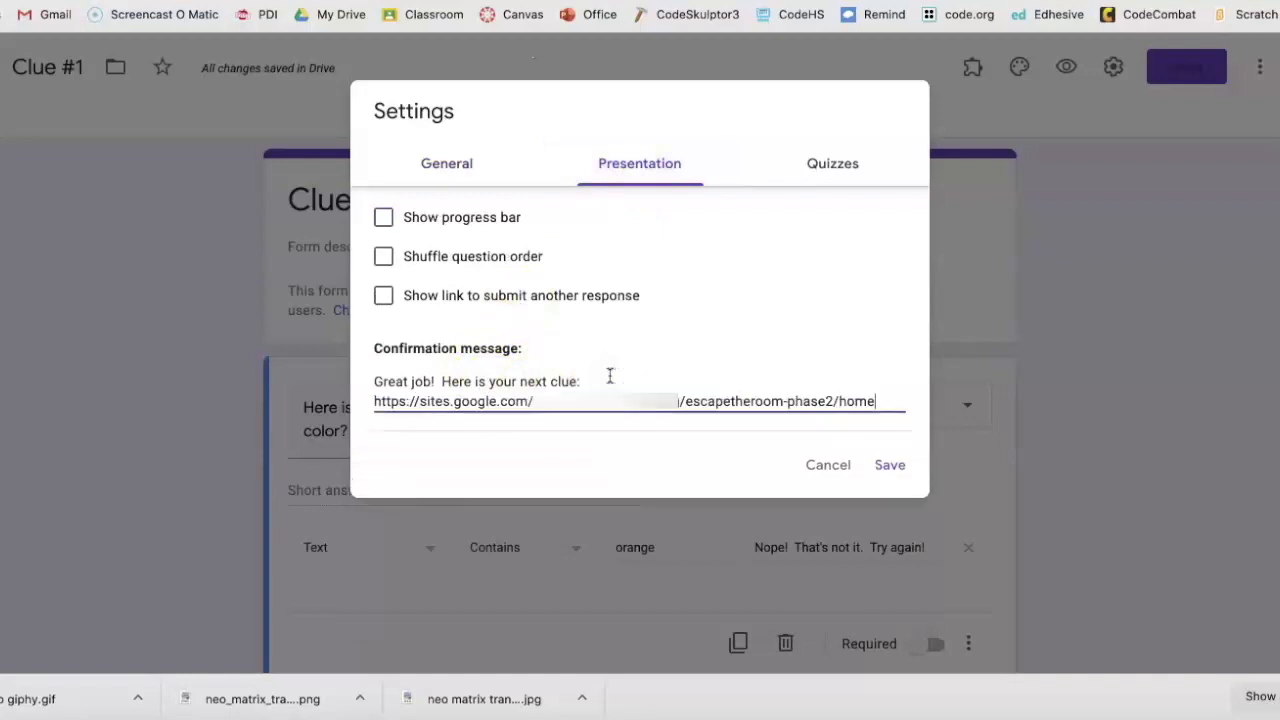
click(889, 465)
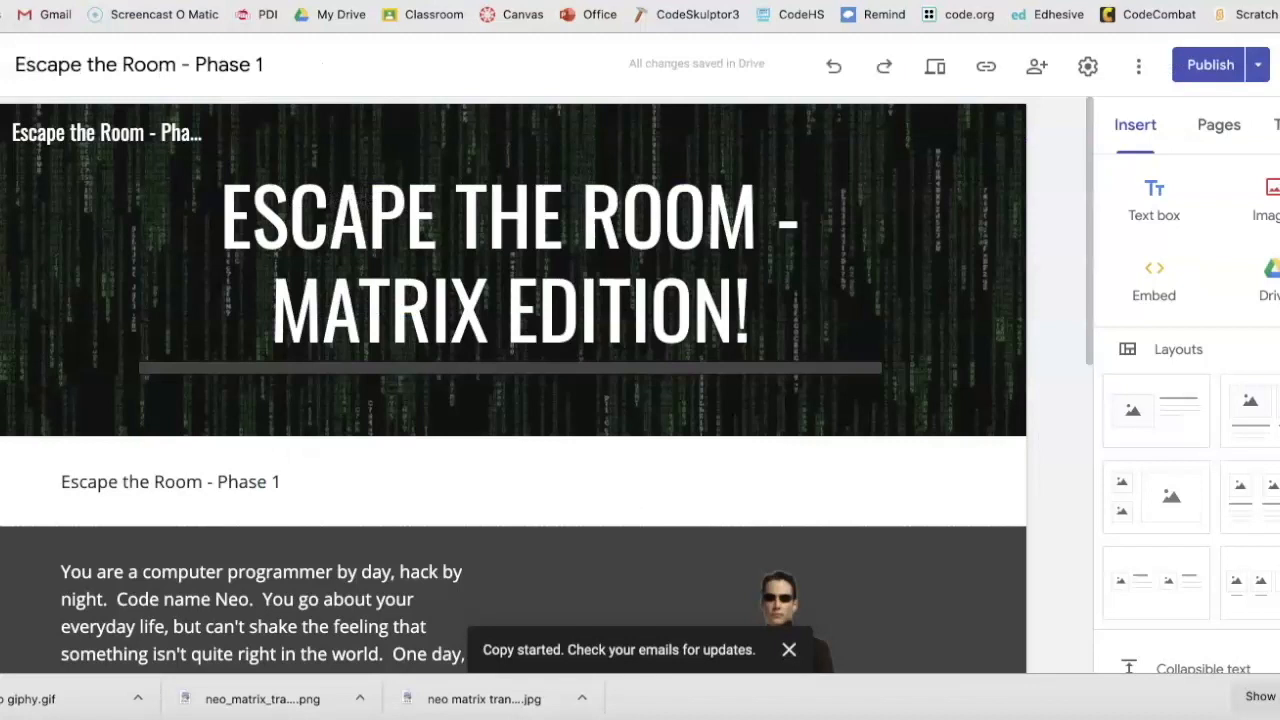
Check the Phase 1 and Phase 2 sites for unpublished changes.
click(1208, 65)
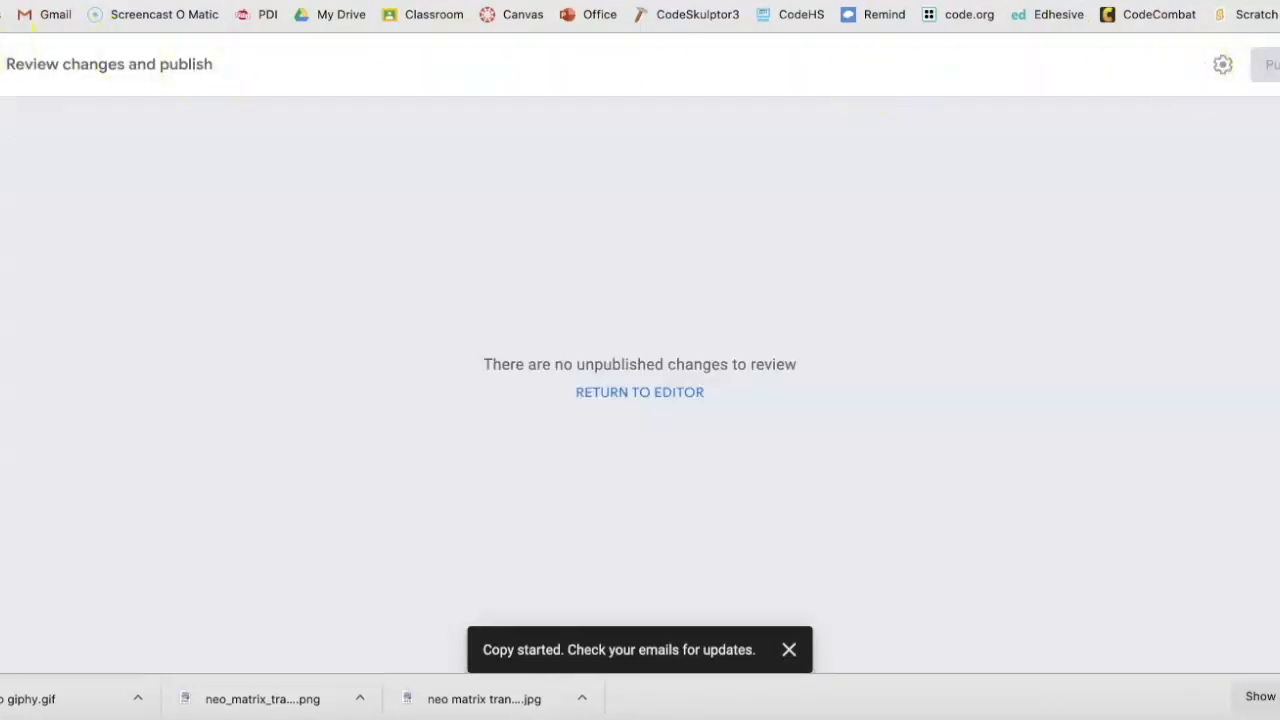
key(Escape)
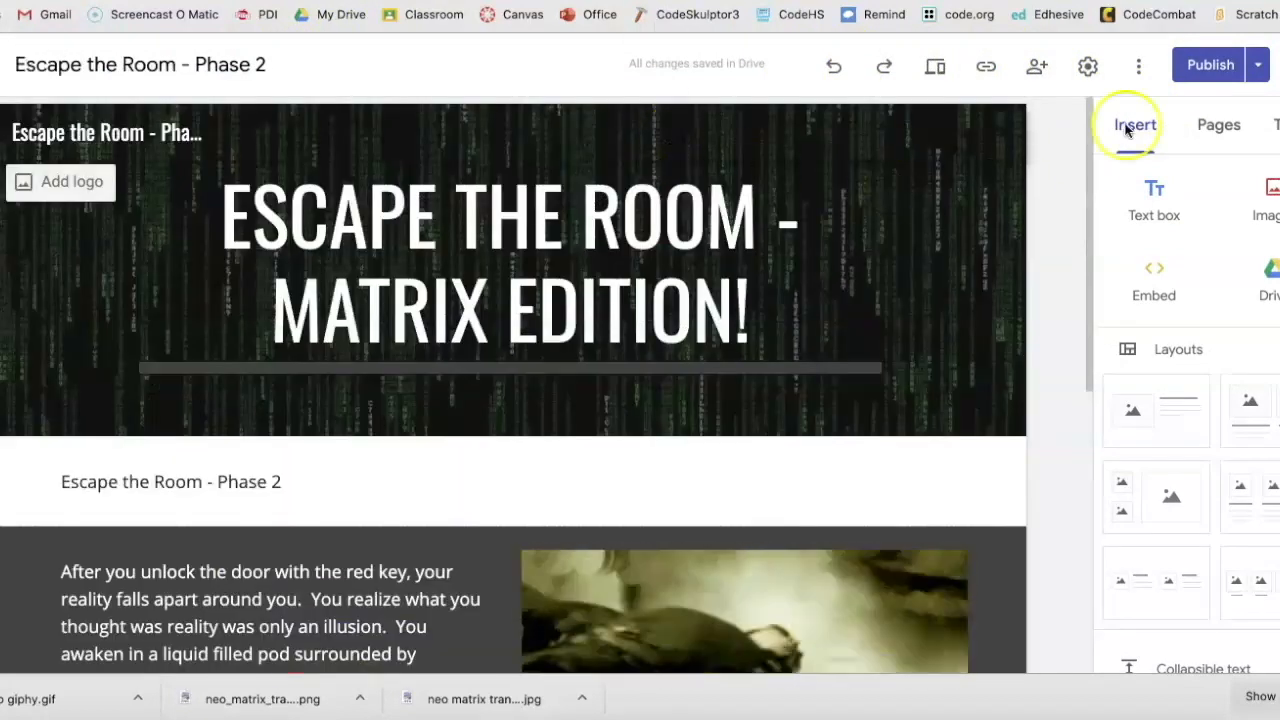
click(1210, 64)
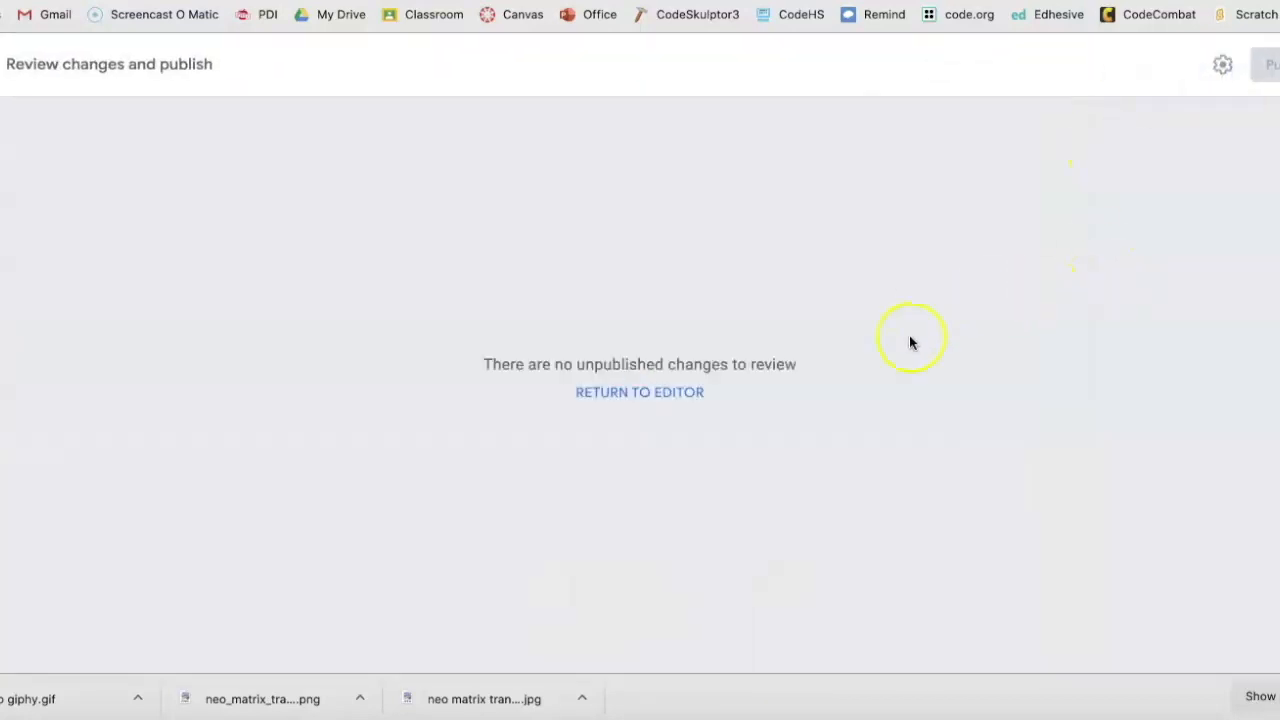
Publish the opening Matrix Edition site at the web address escape-the-room-matrix-edition.
click(243, 57)
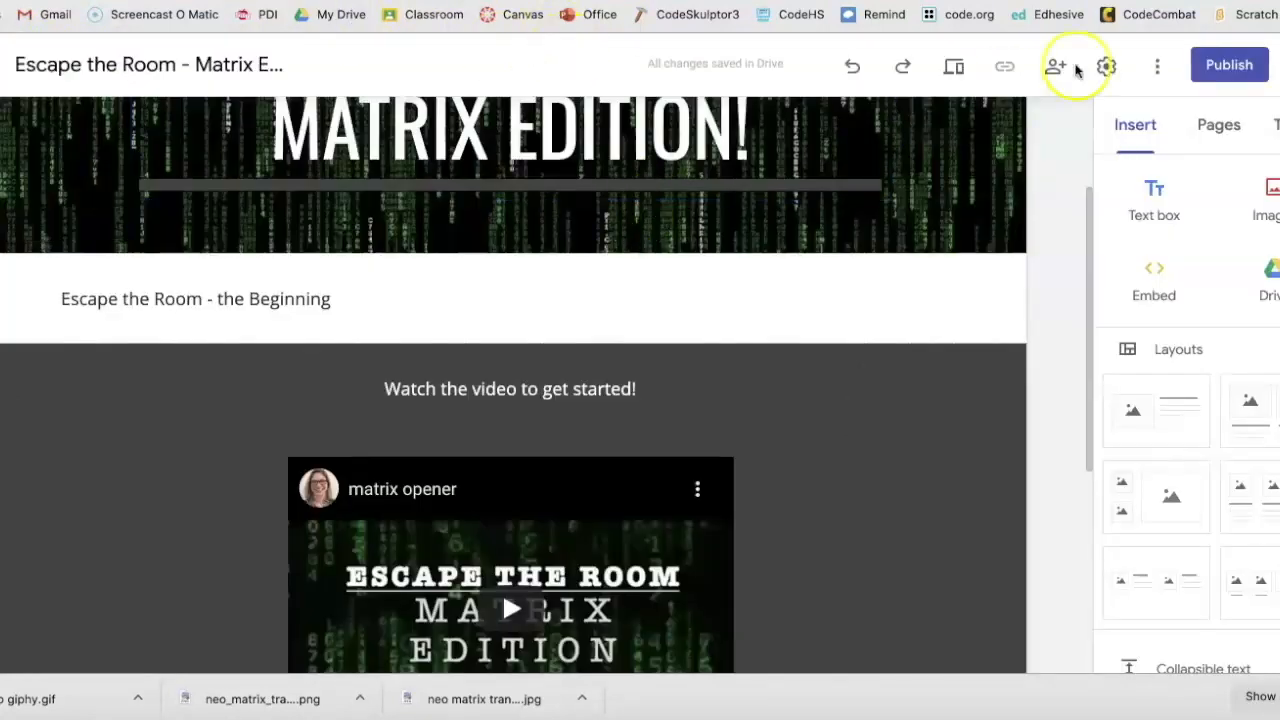
click(1205, 68)
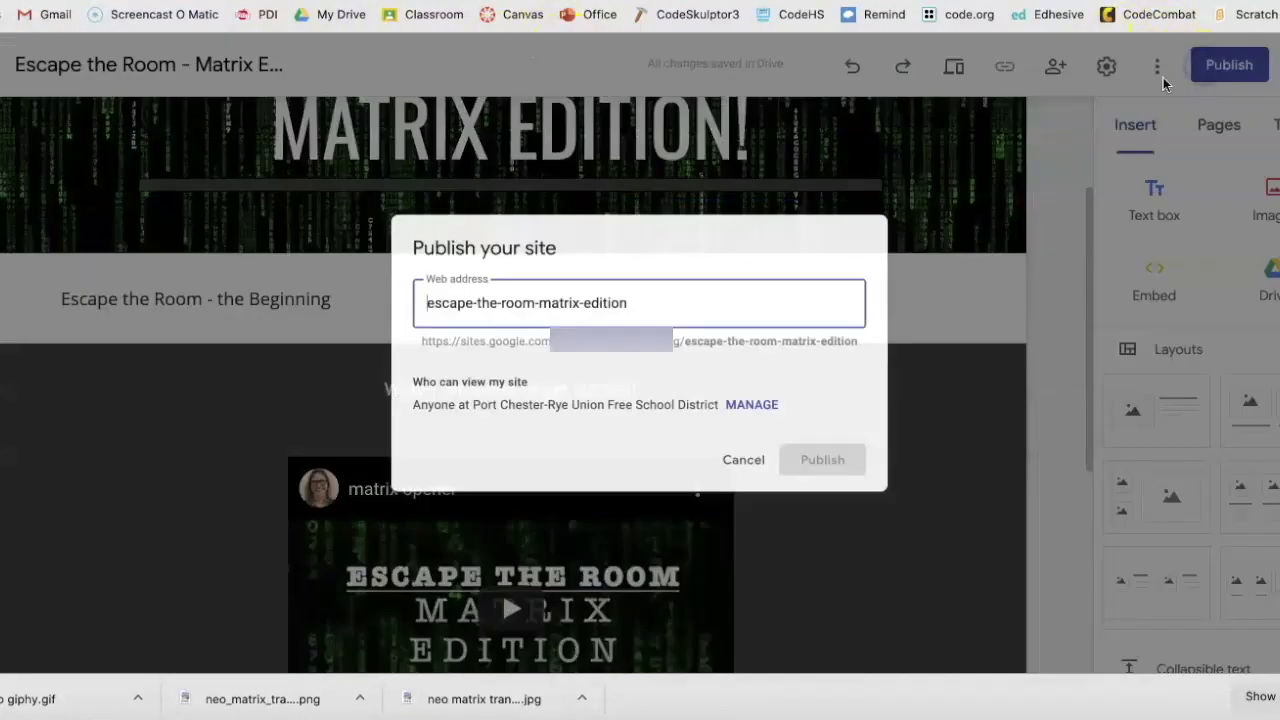
click(848, 470)
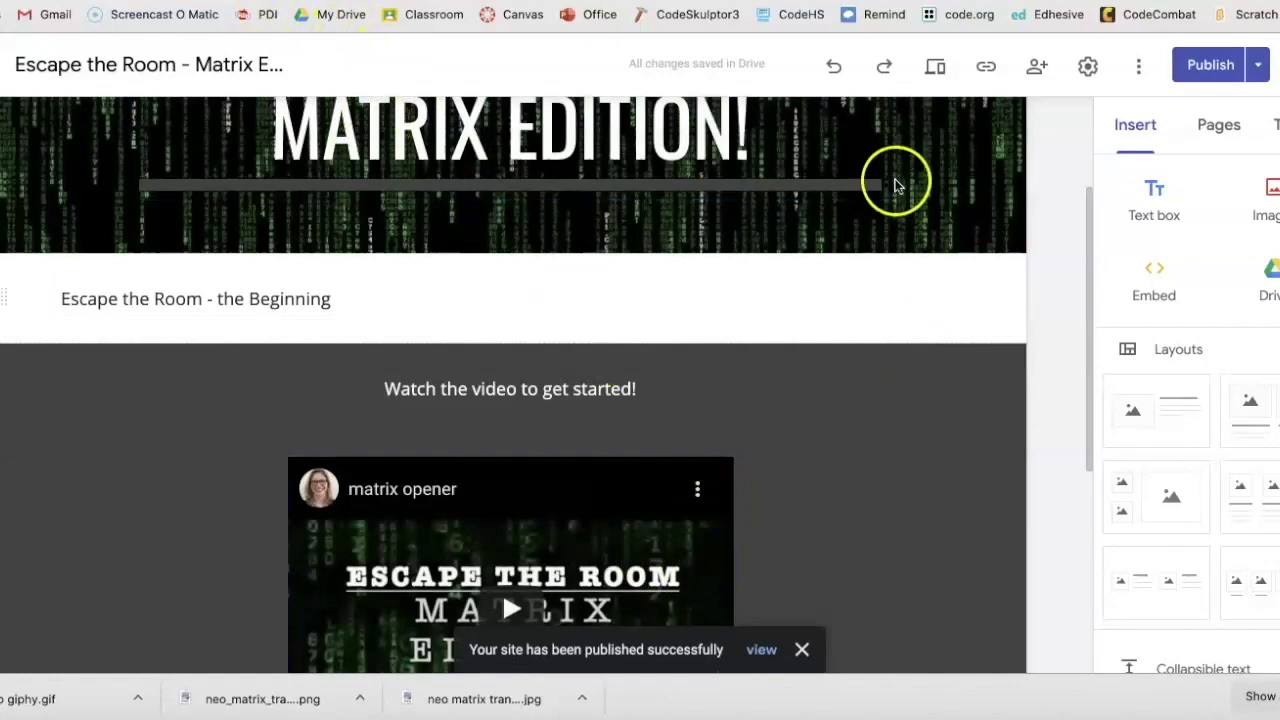
Preview the opening site and play the first seconds of the "matrix opener" video before pausing it.
click(940, 67)
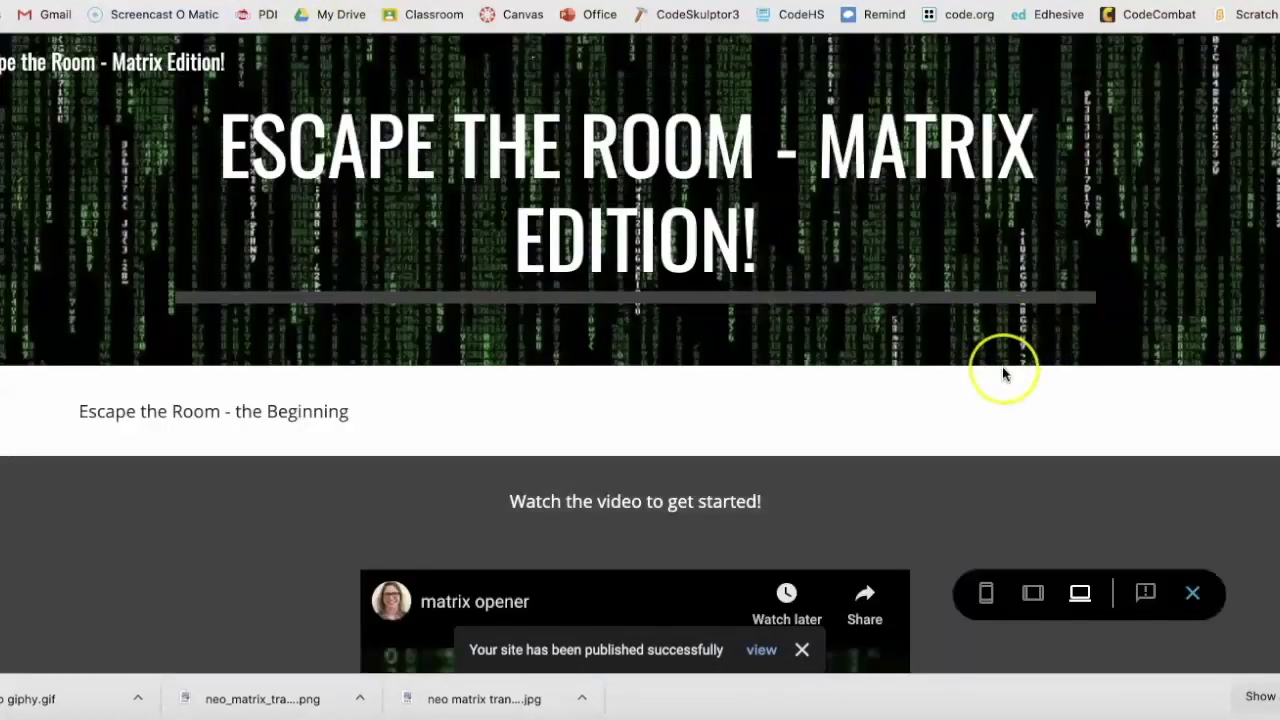
scroll(1003, 371, down, 5)
scroll(1005, 374, down, 1)
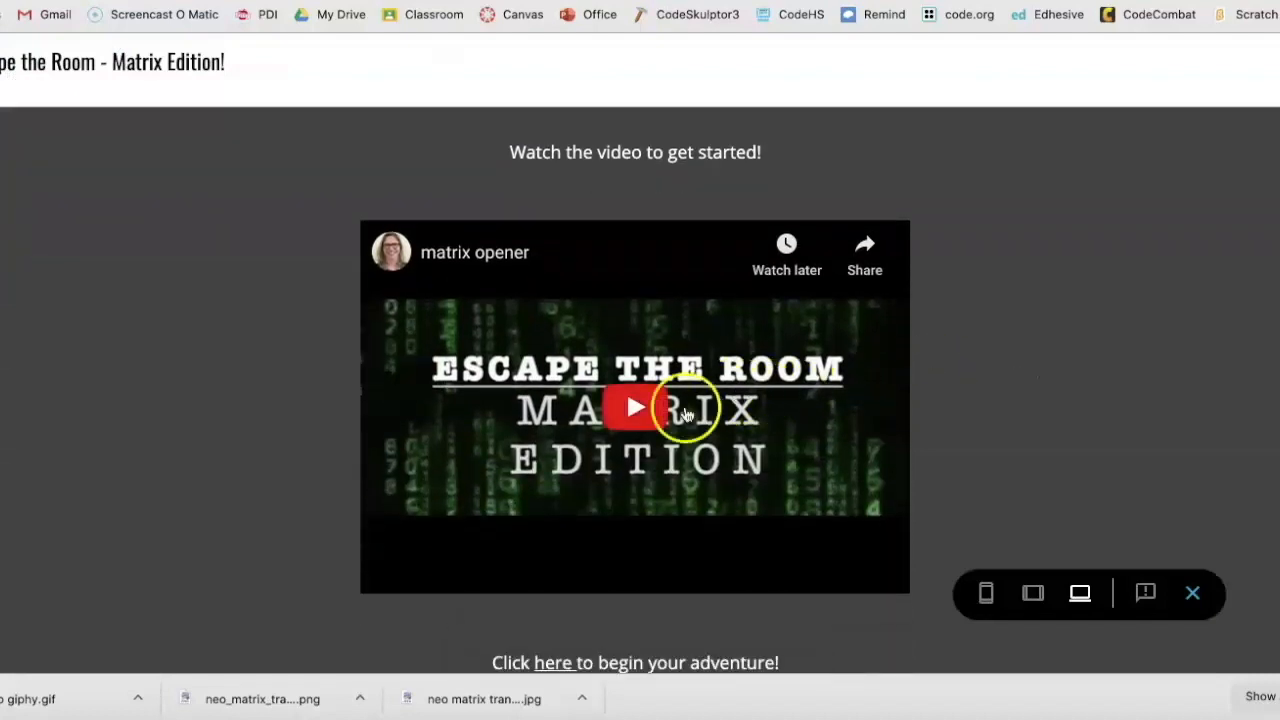
click(640, 411)
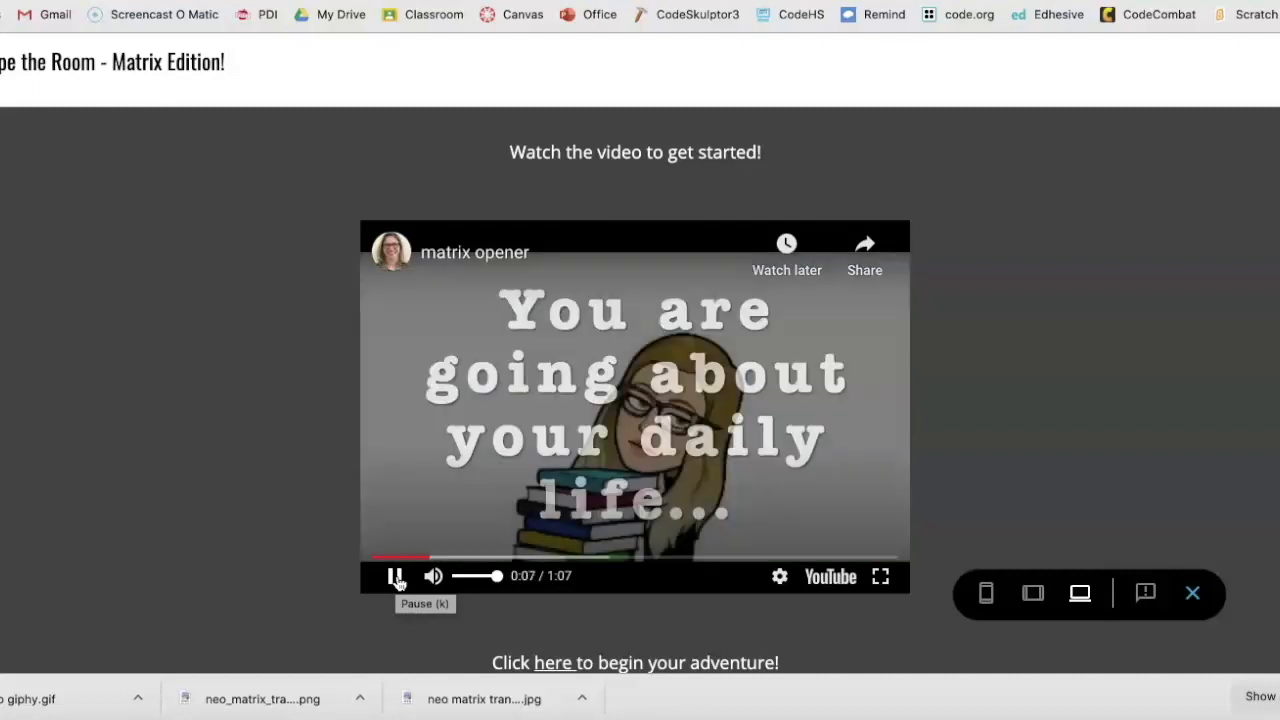
click(396, 578)
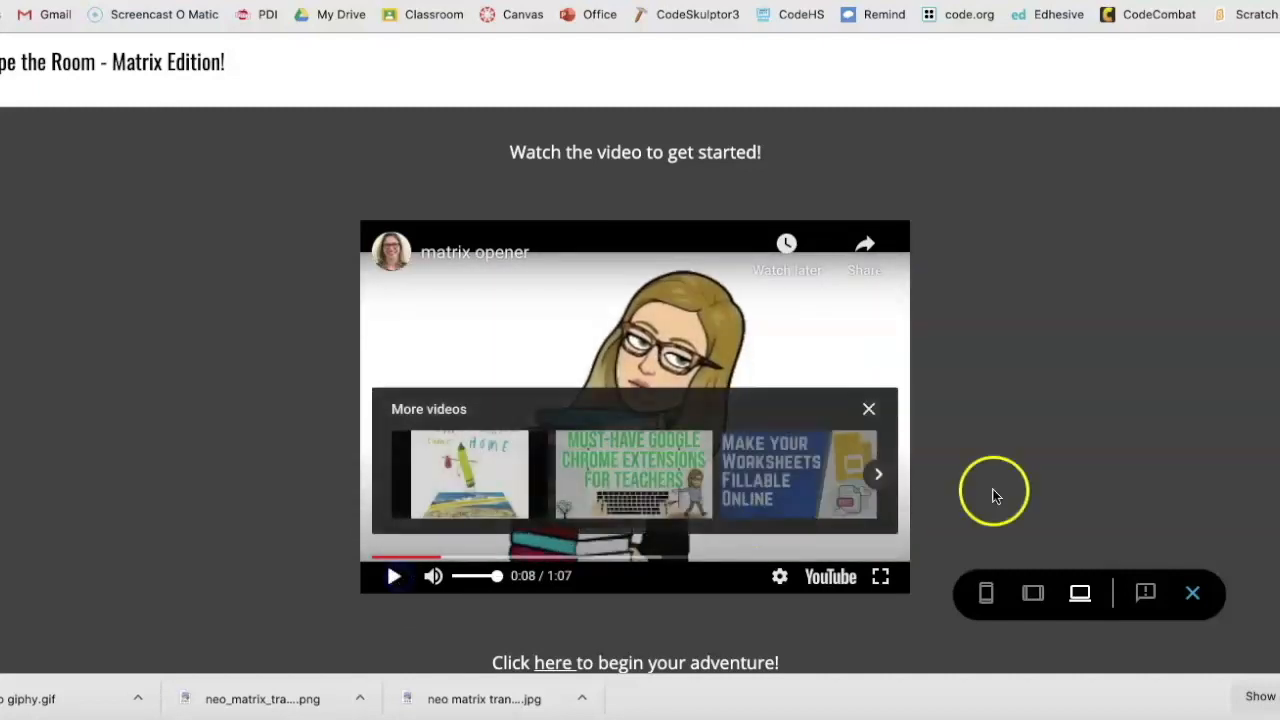
click(868, 411)
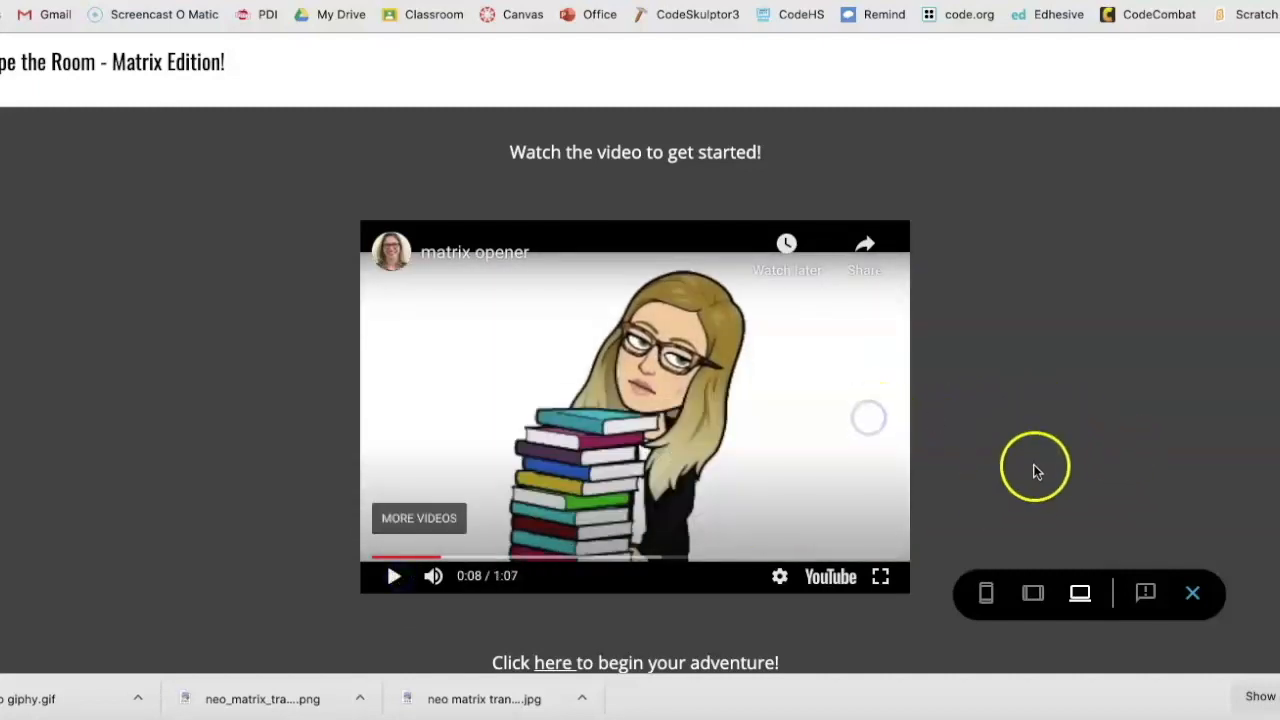
Test the adventure link to the Phase 1 site and the response link at its end, then close the opening site's preview.
scroll(1034, 466, down, 1)
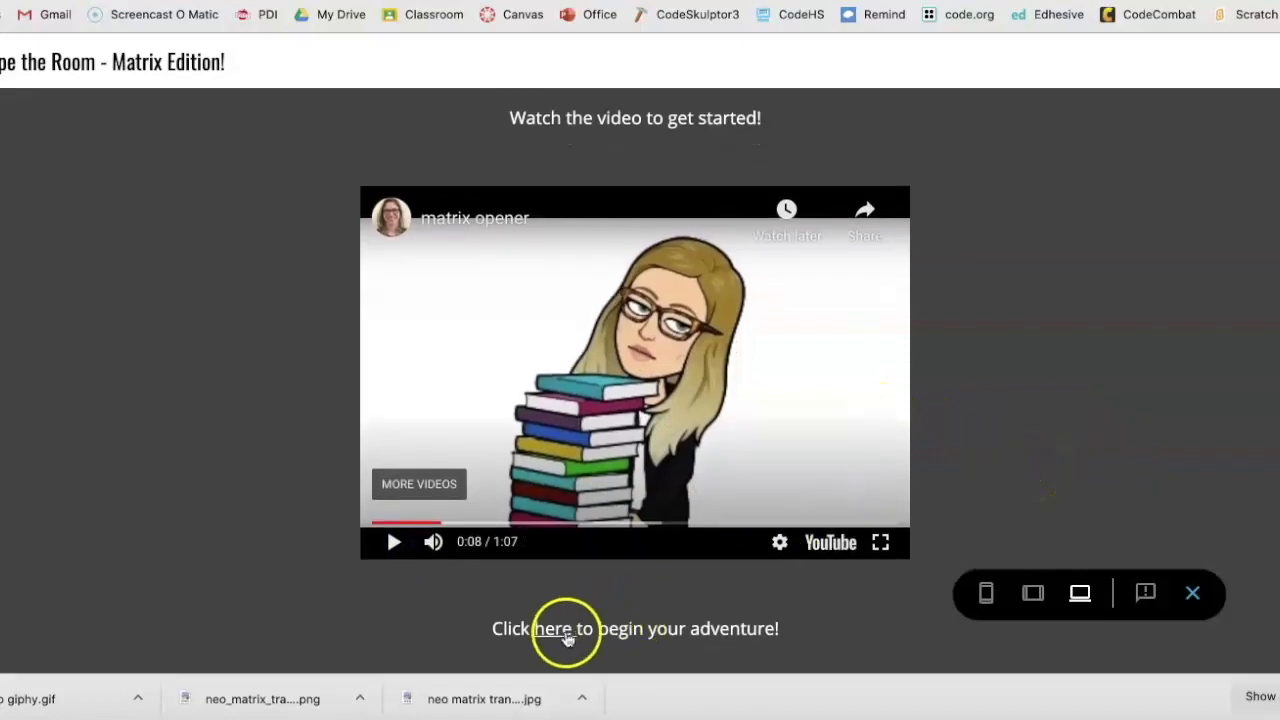
click(552, 630)
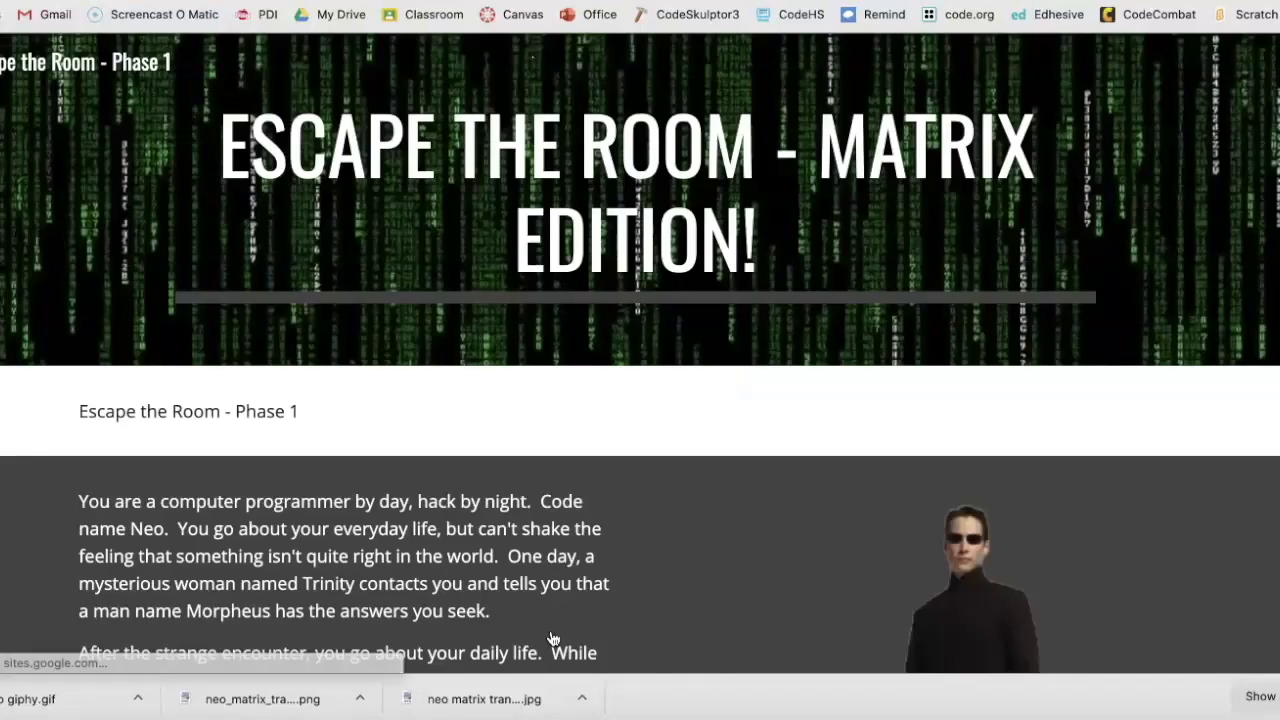
scroll(669, 640, down, 5)
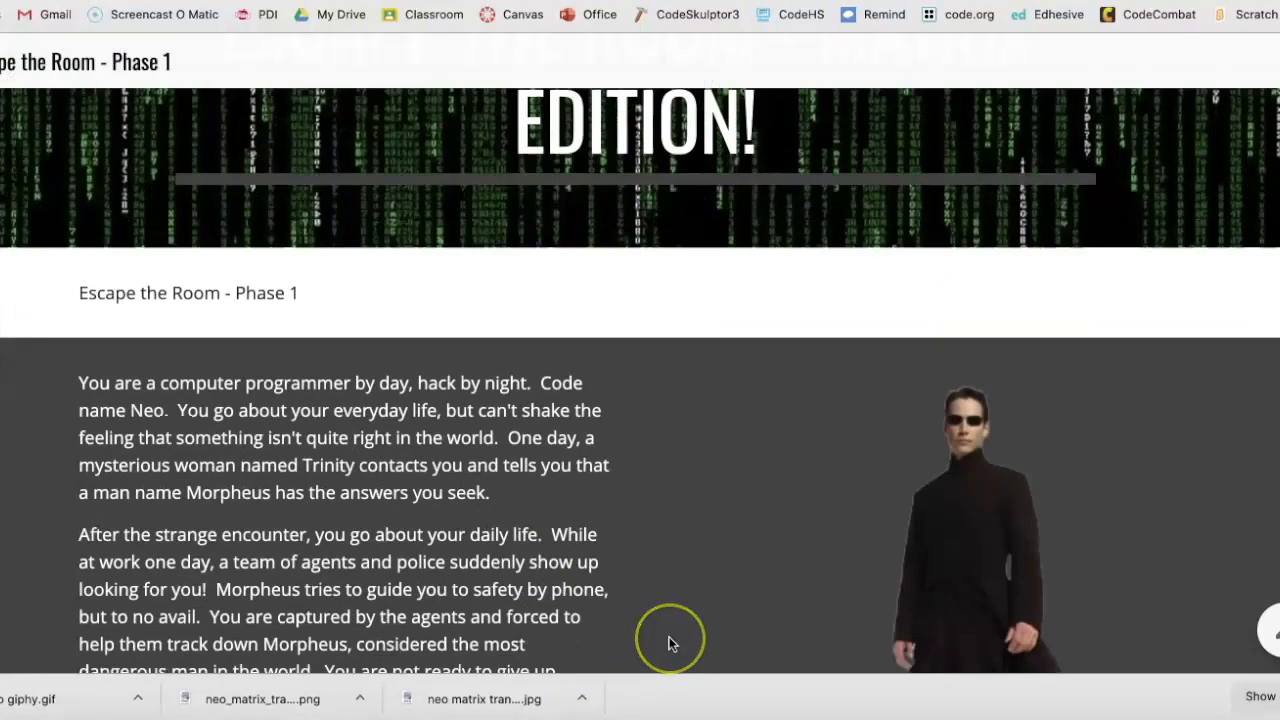
scroll(671, 640, down, 1)
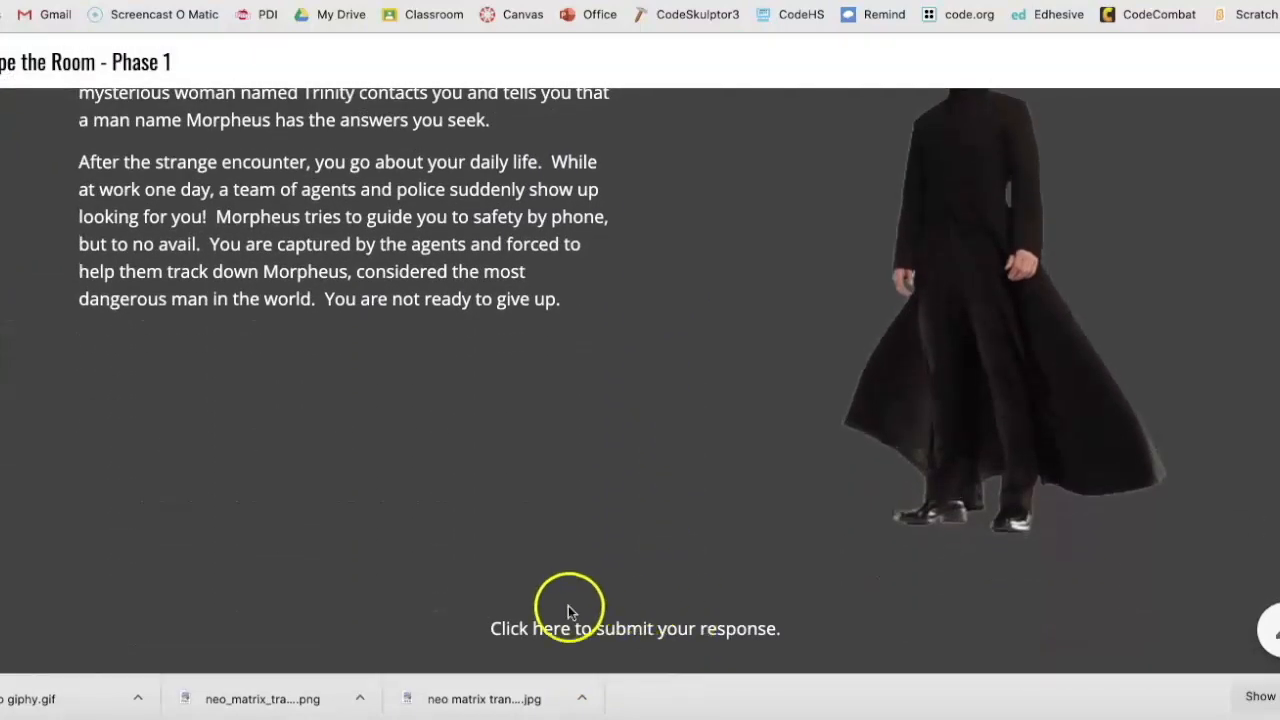
click(550, 628)
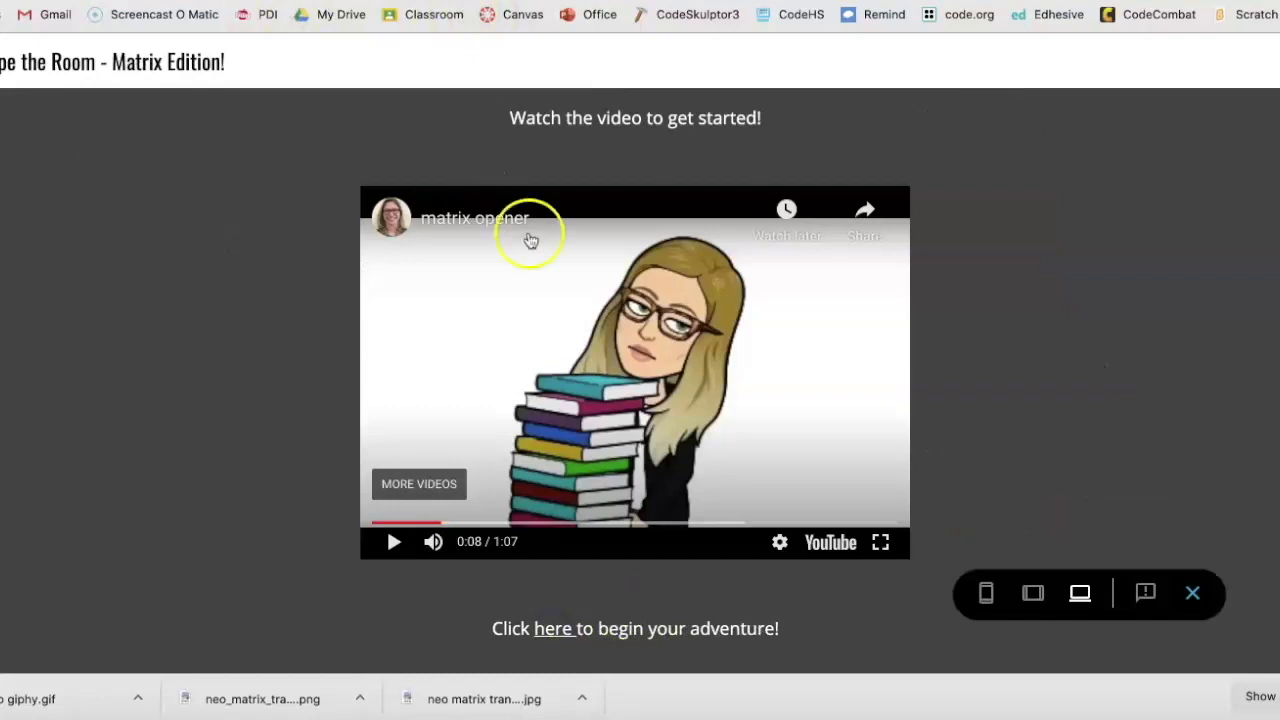
click(1192, 592)
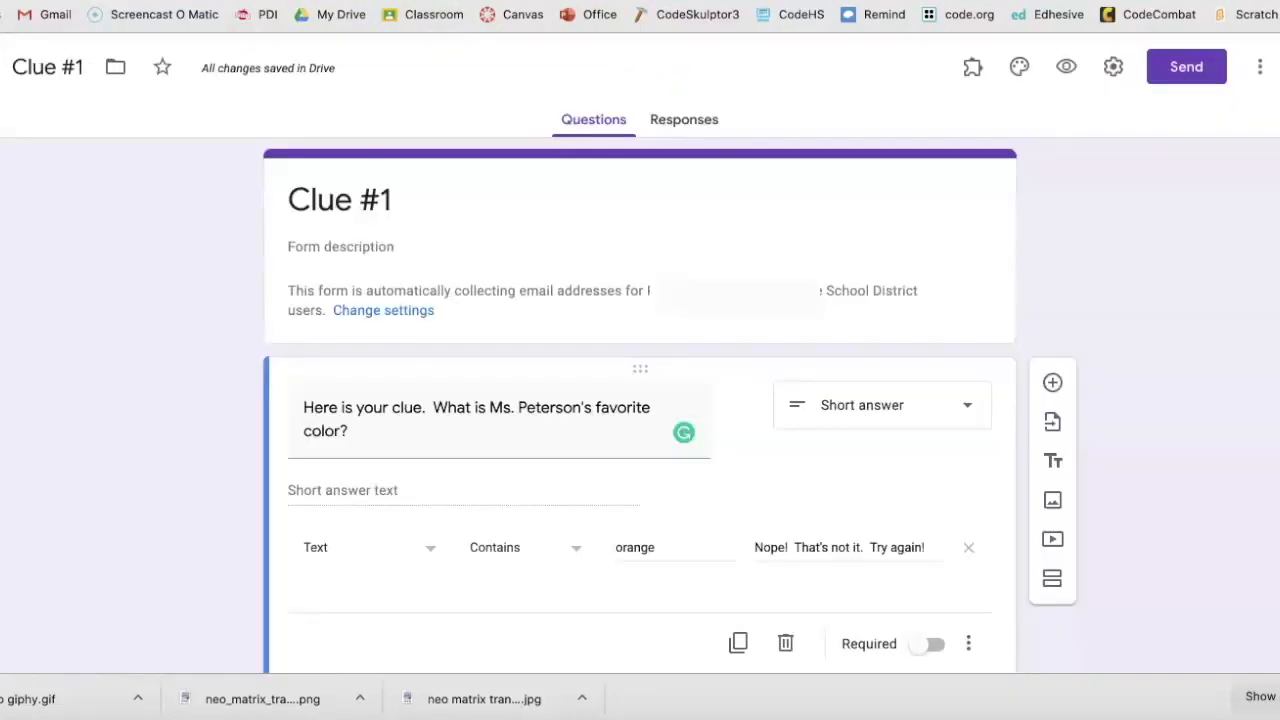
Copy the shareable link to the Clue #1 form.
click(1110, 67)
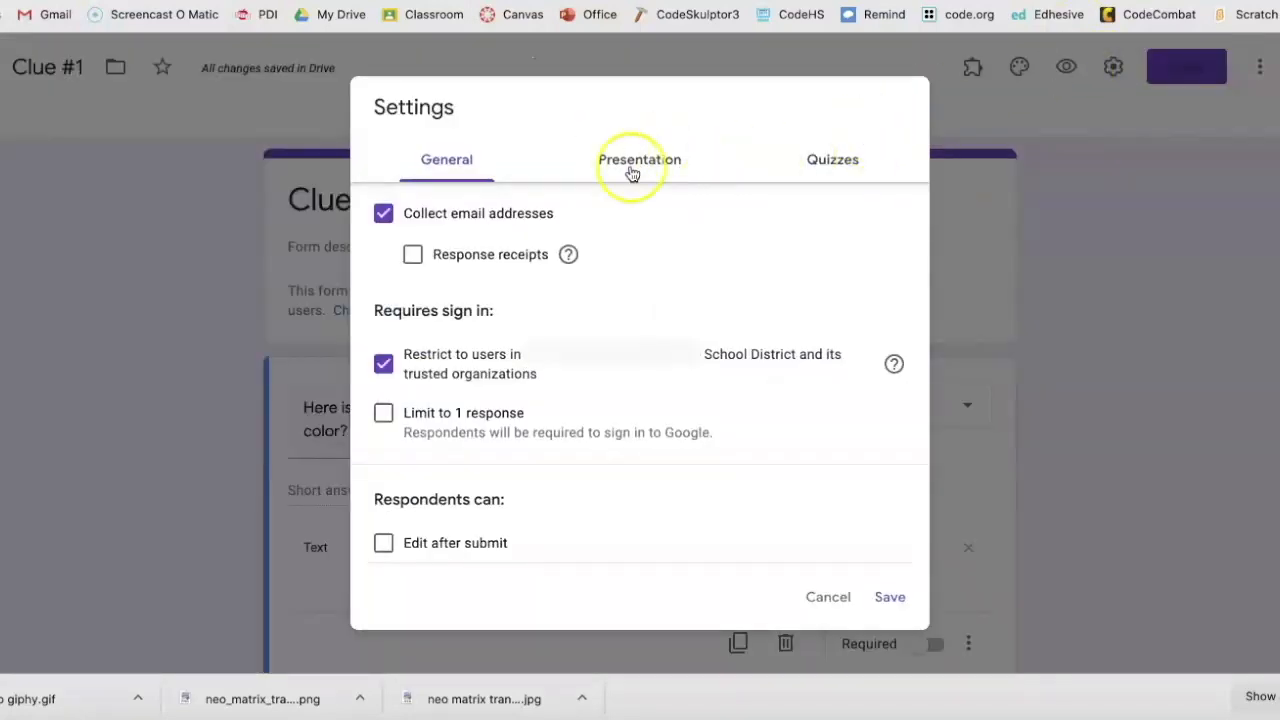
click(826, 594)
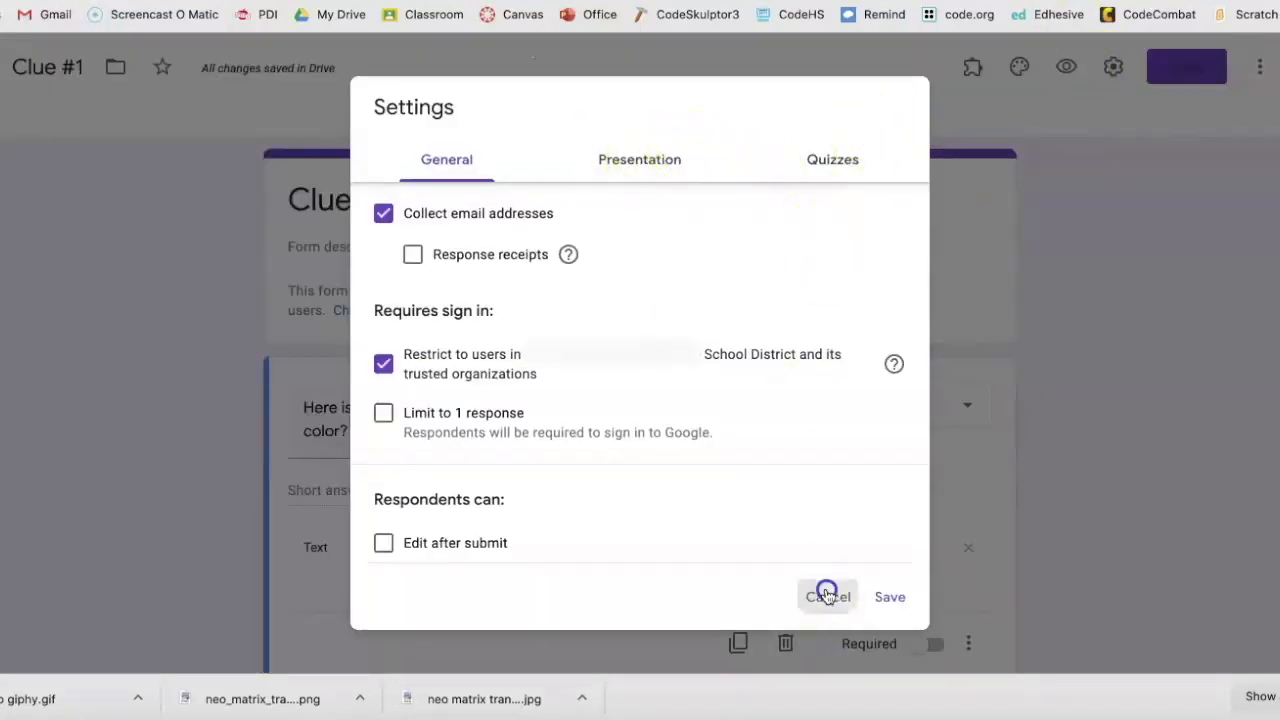
click(1184, 62)
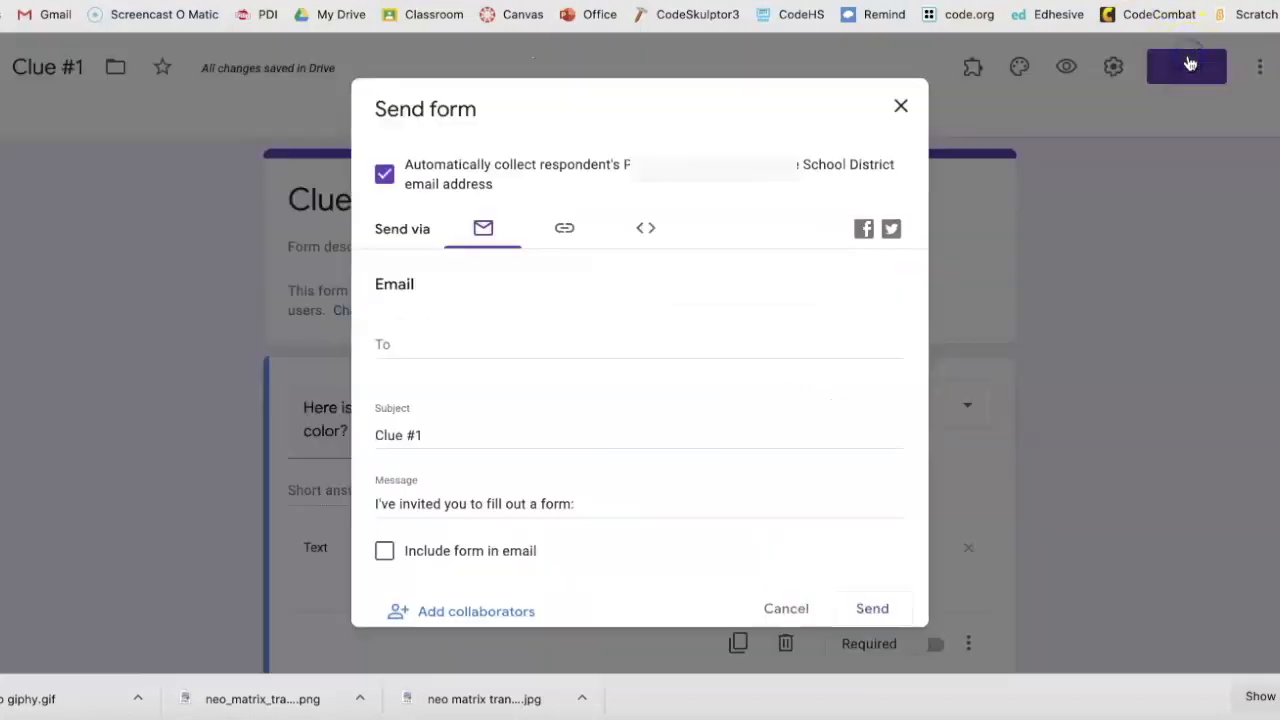
click(561, 230)
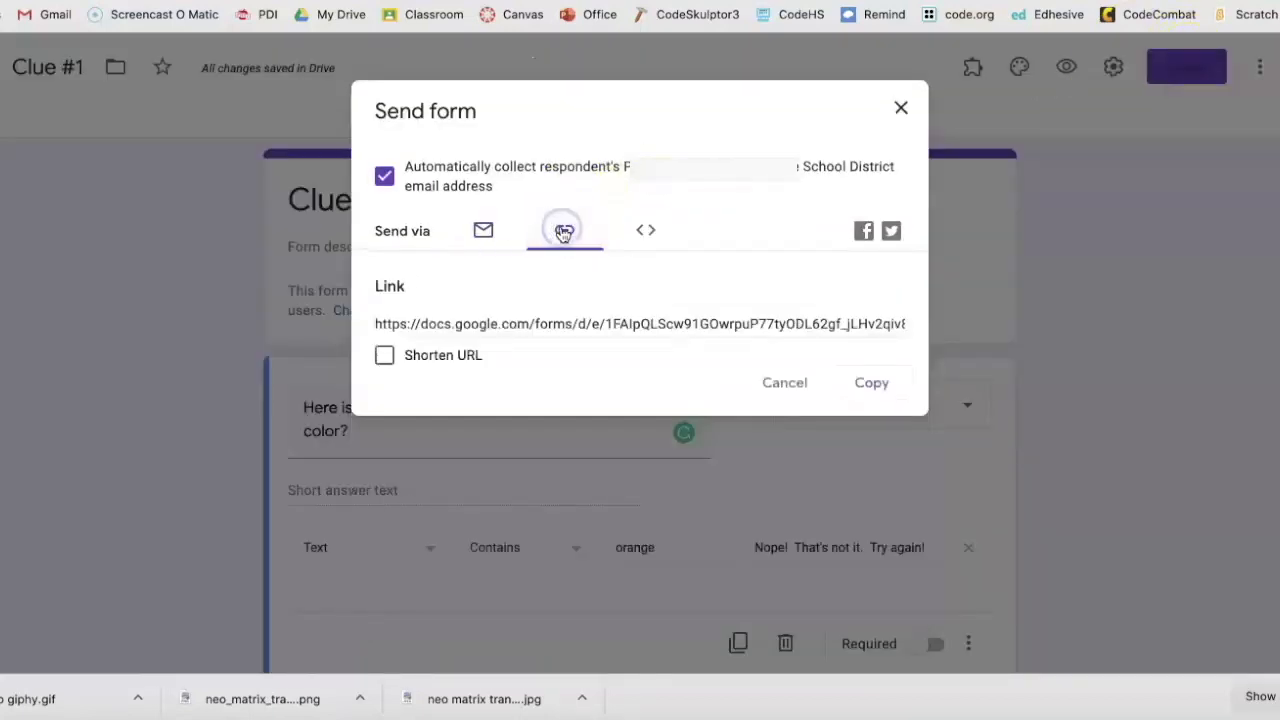
click(866, 381)
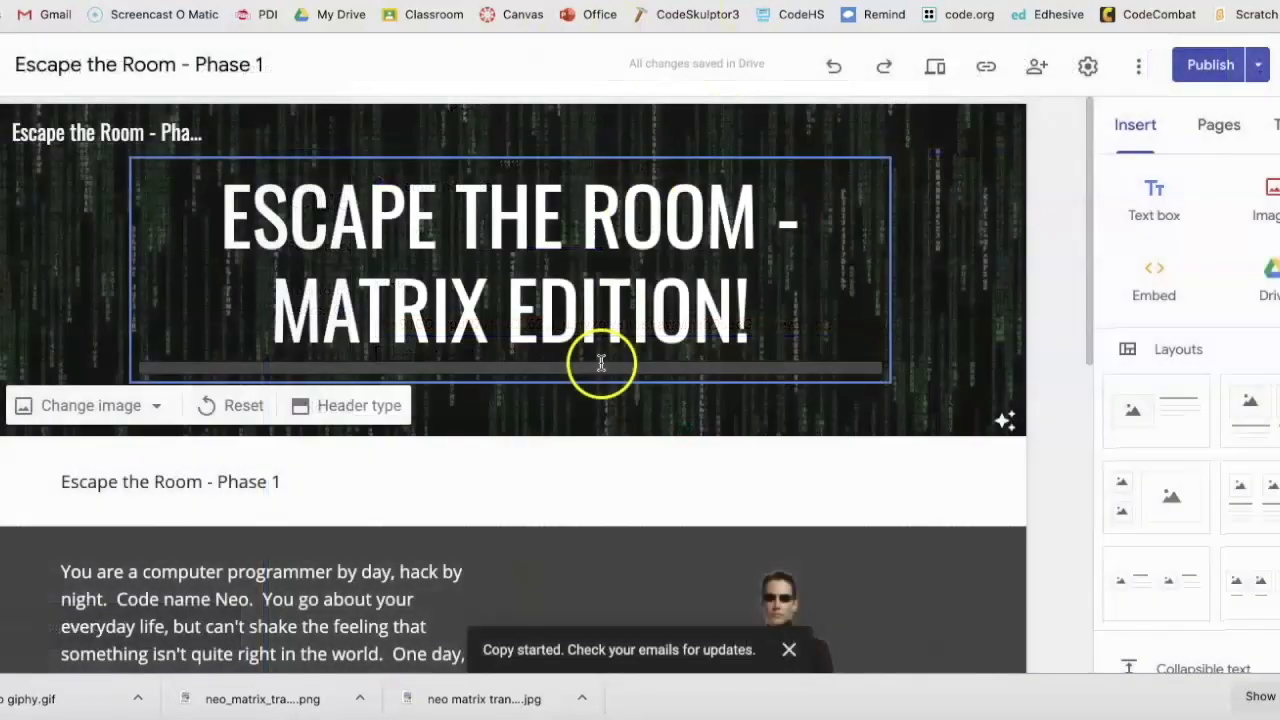
Link the word "here" in the Phase 1 site's "Click here to submit your response." line to the copied Clue #1 form address.
click(594, 491)
scroll(596, 495, down, 2)
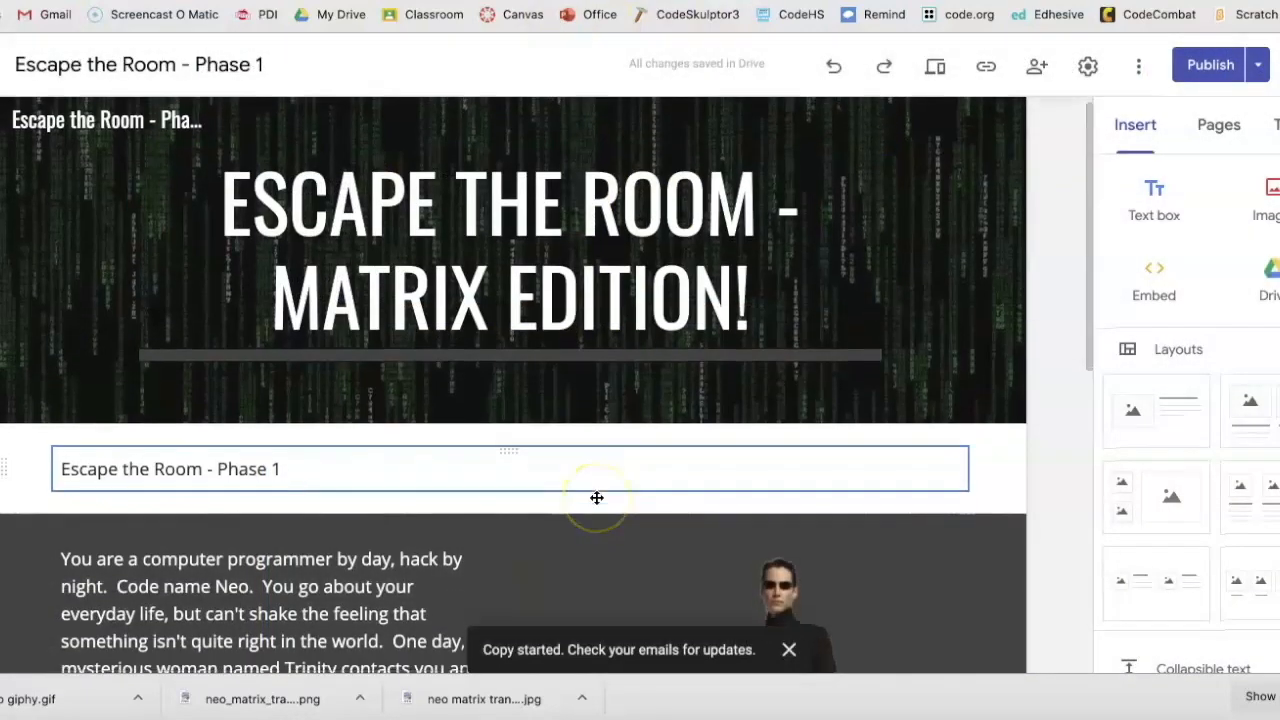
scroll(596, 497, down, 8)
click(466, 426)
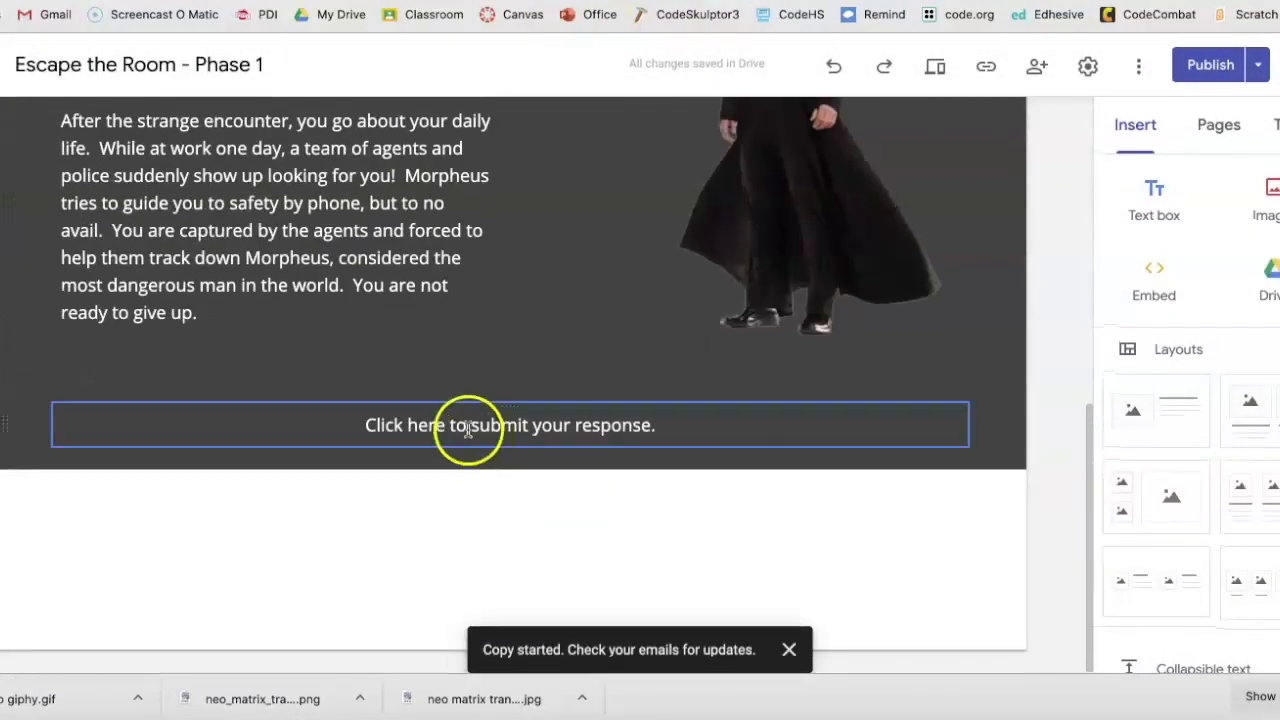
drag(447, 425, 409, 424)
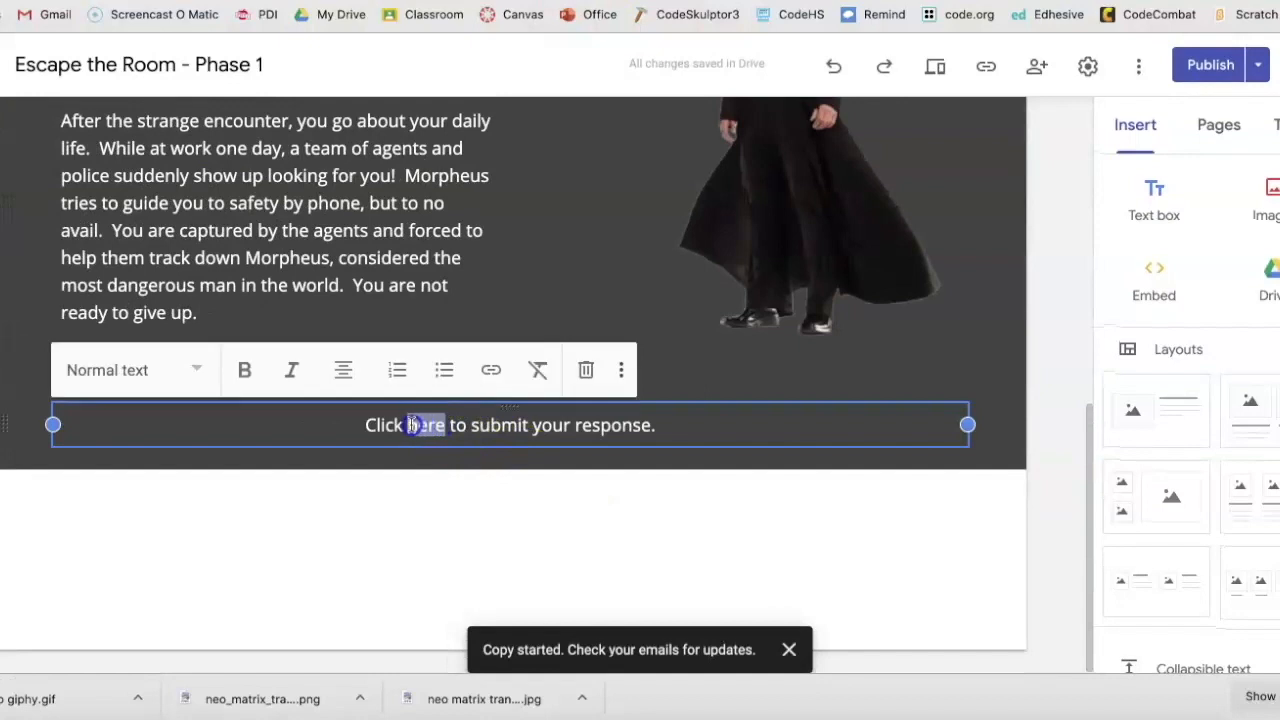
click(489, 373)
key(ctrl+v)
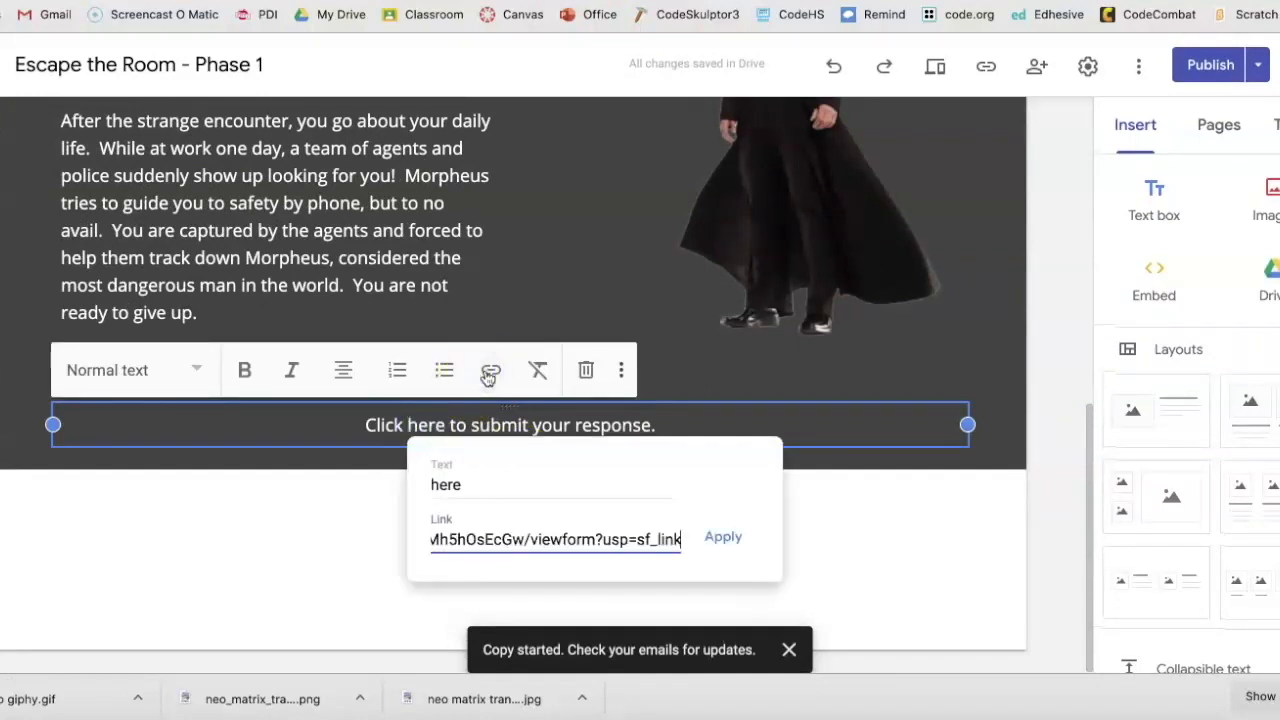
click(728, 539)
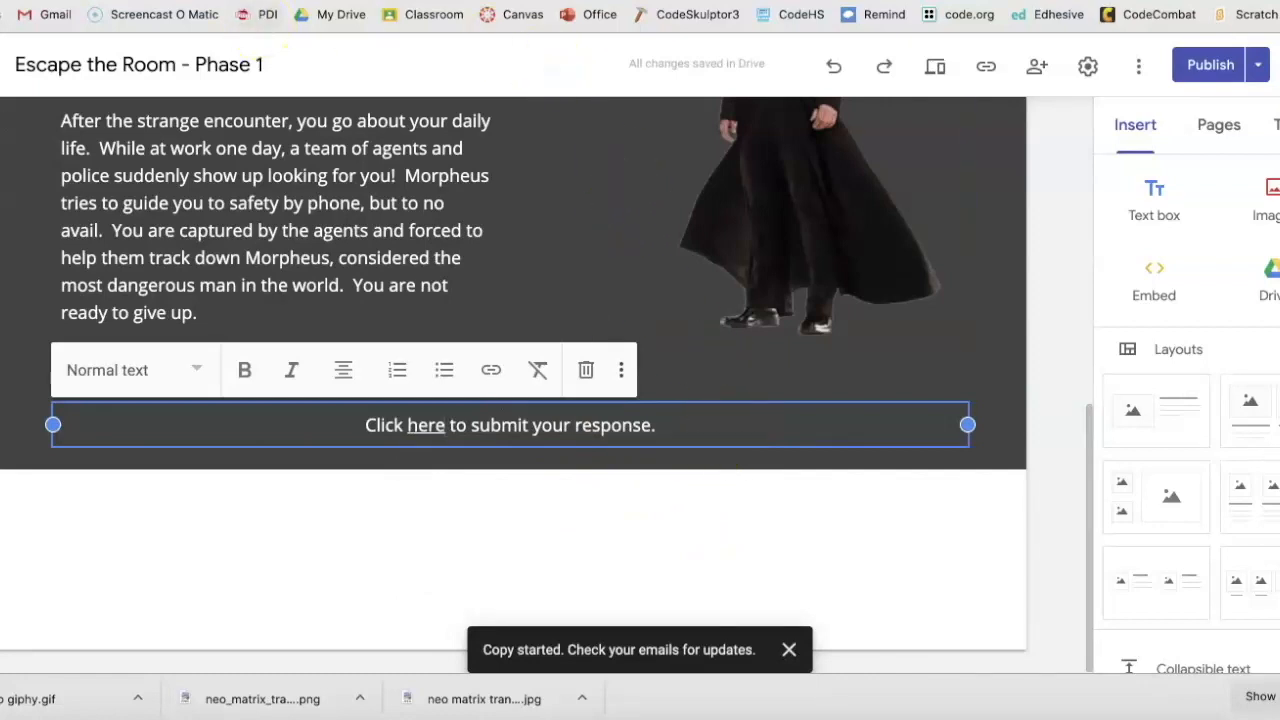
Review the Phase 1 site's draft against the published version down to the response link, and publish the changes.
click(1211, 65)
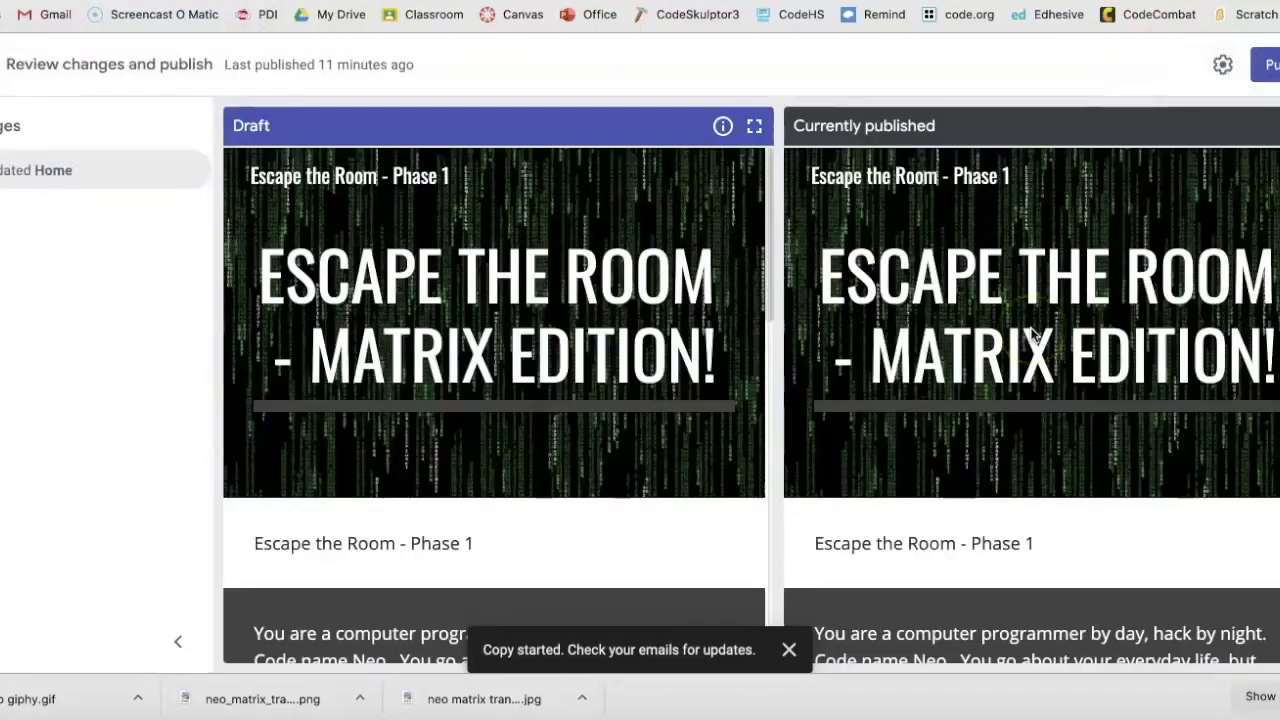
scroll(1035, 335, down, 10)
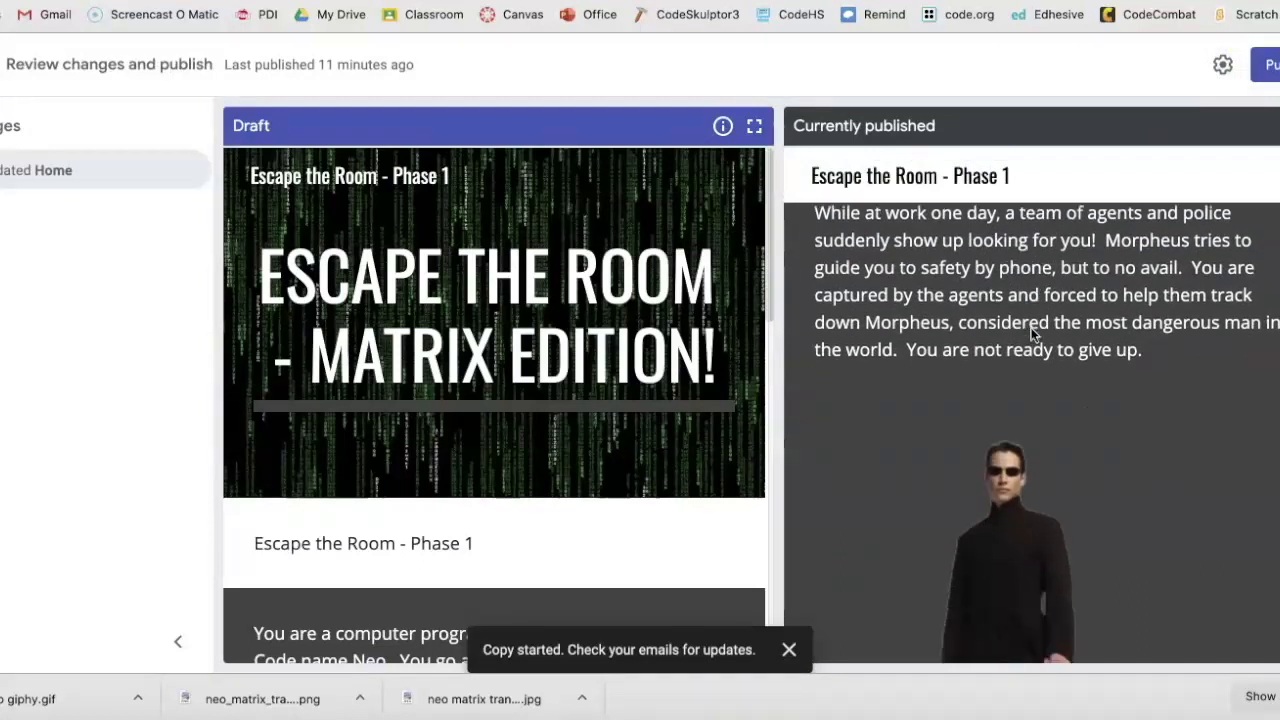
scroll(1035, 335, down, 5)
scroll(581, 484, down, 15)
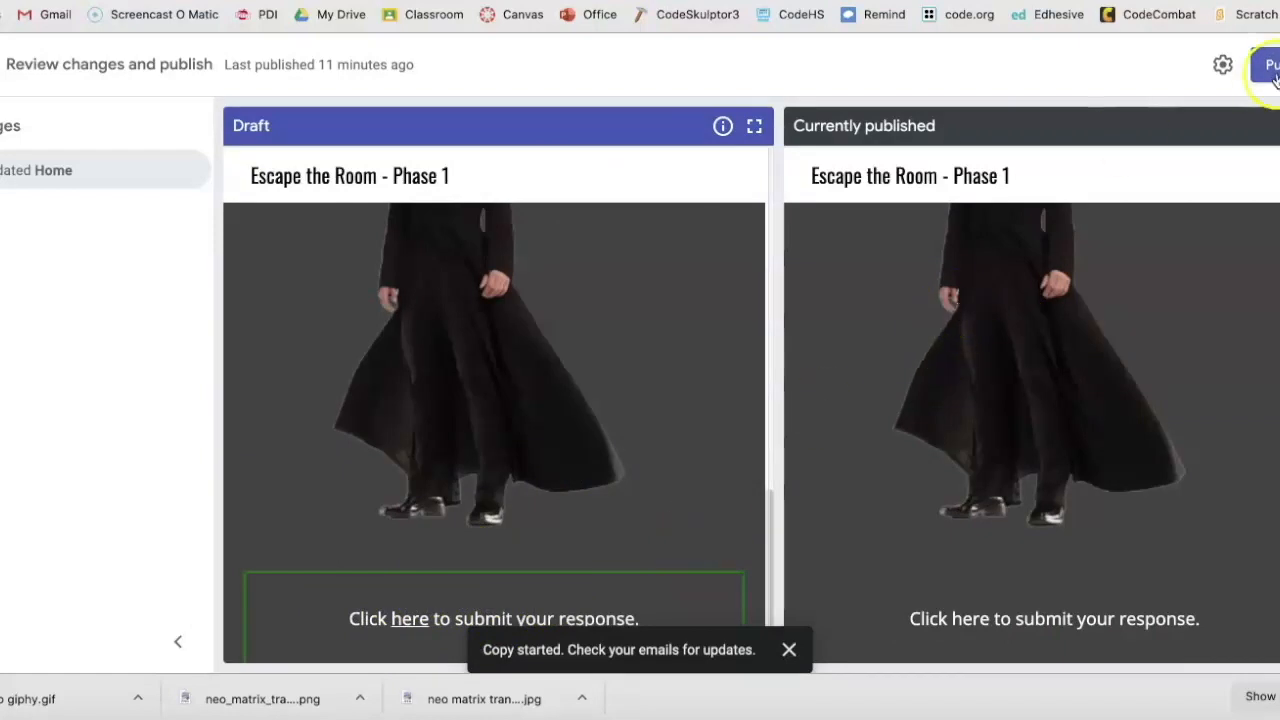
click(790, 651)
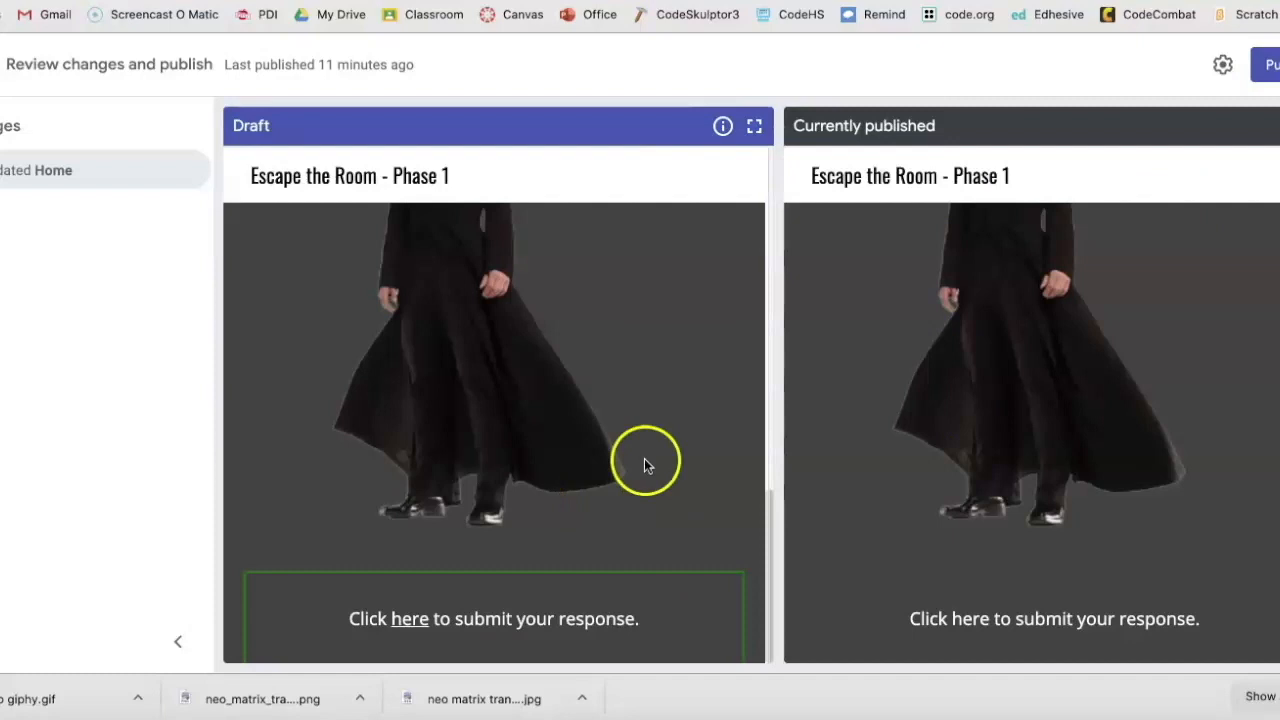
click(1273, 65)
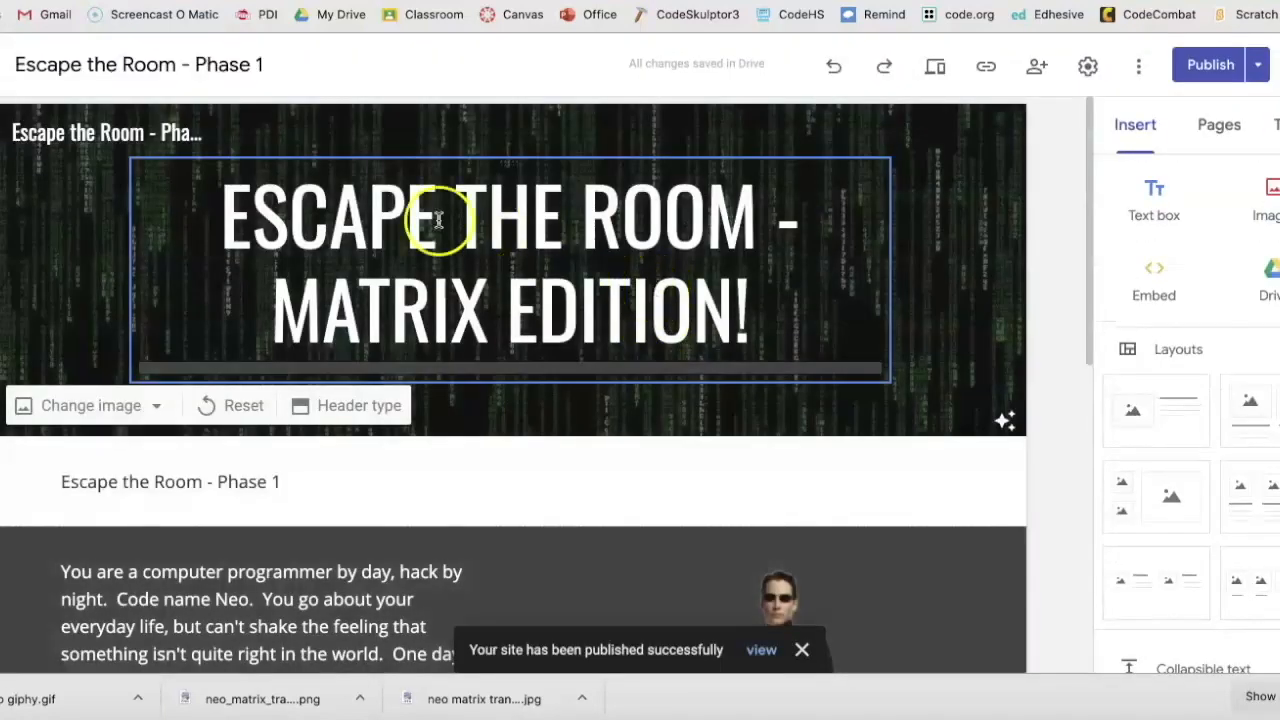
Preview the opening Matrix Edition site and follow its adventure link to Phase 1, then the response link to the Clue #1 form.
key(ctrl+Tab)
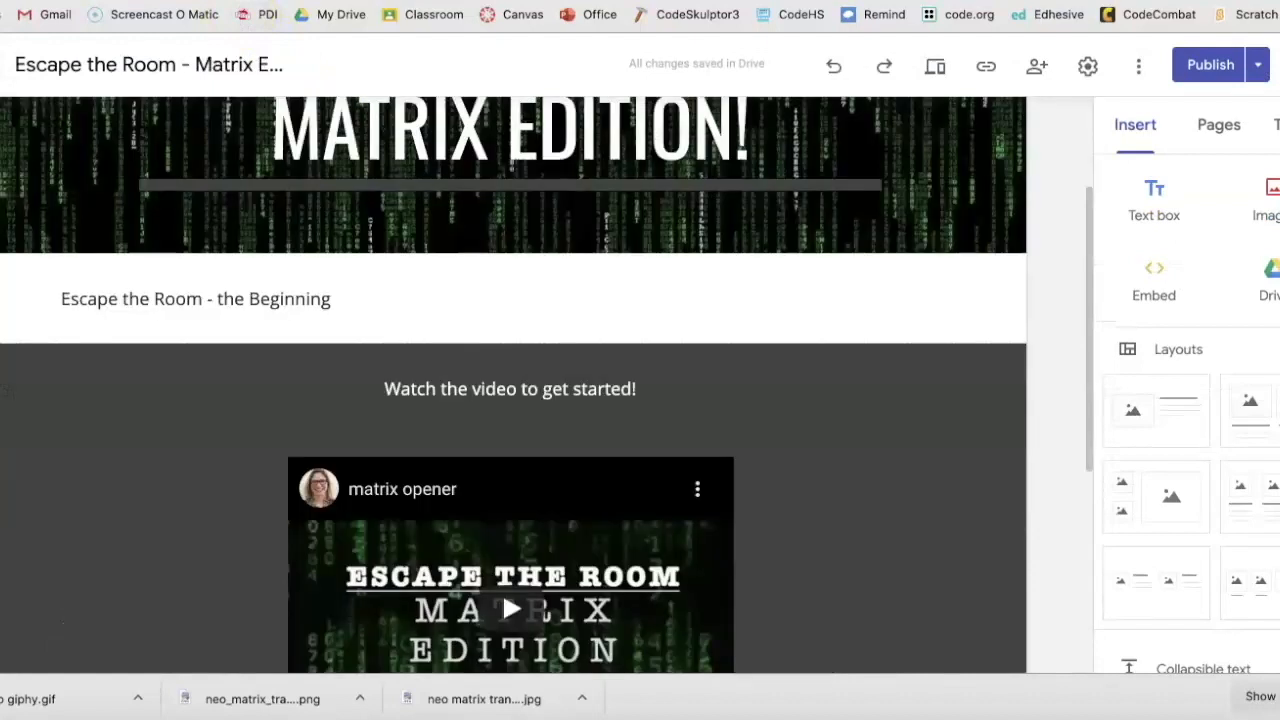
click(940, 66)
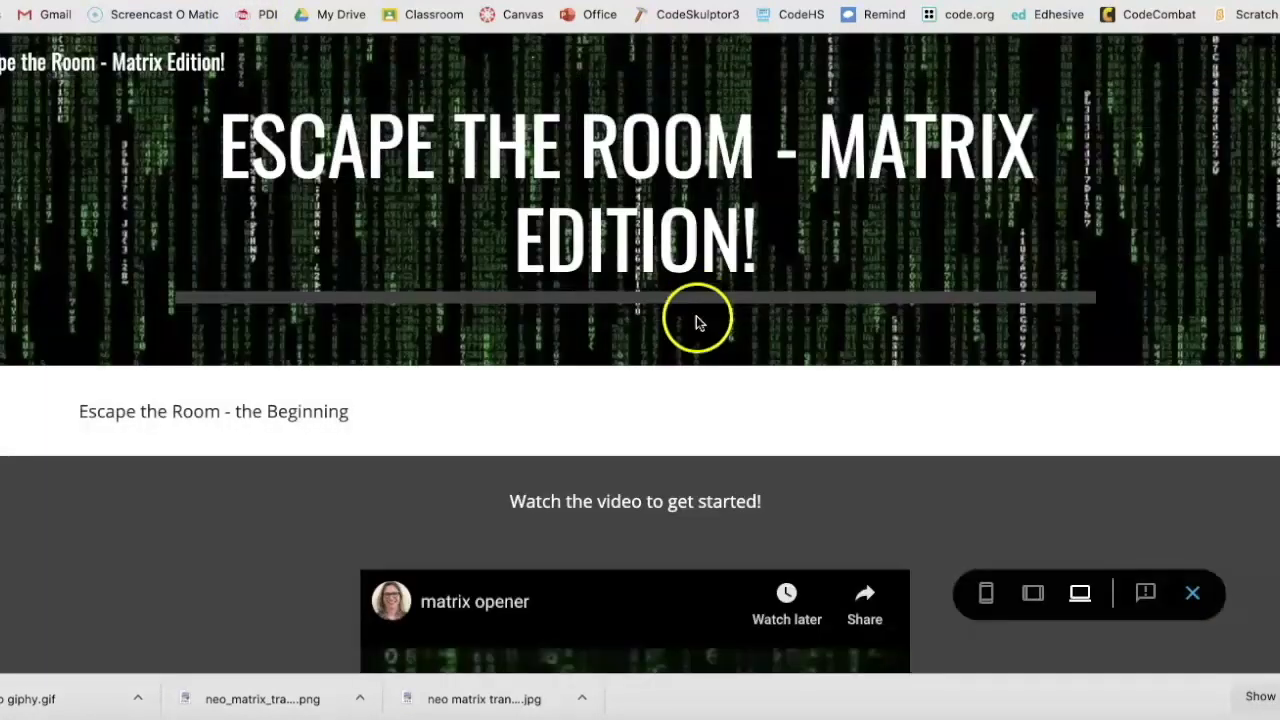
scroll(725, 406, down, 4)
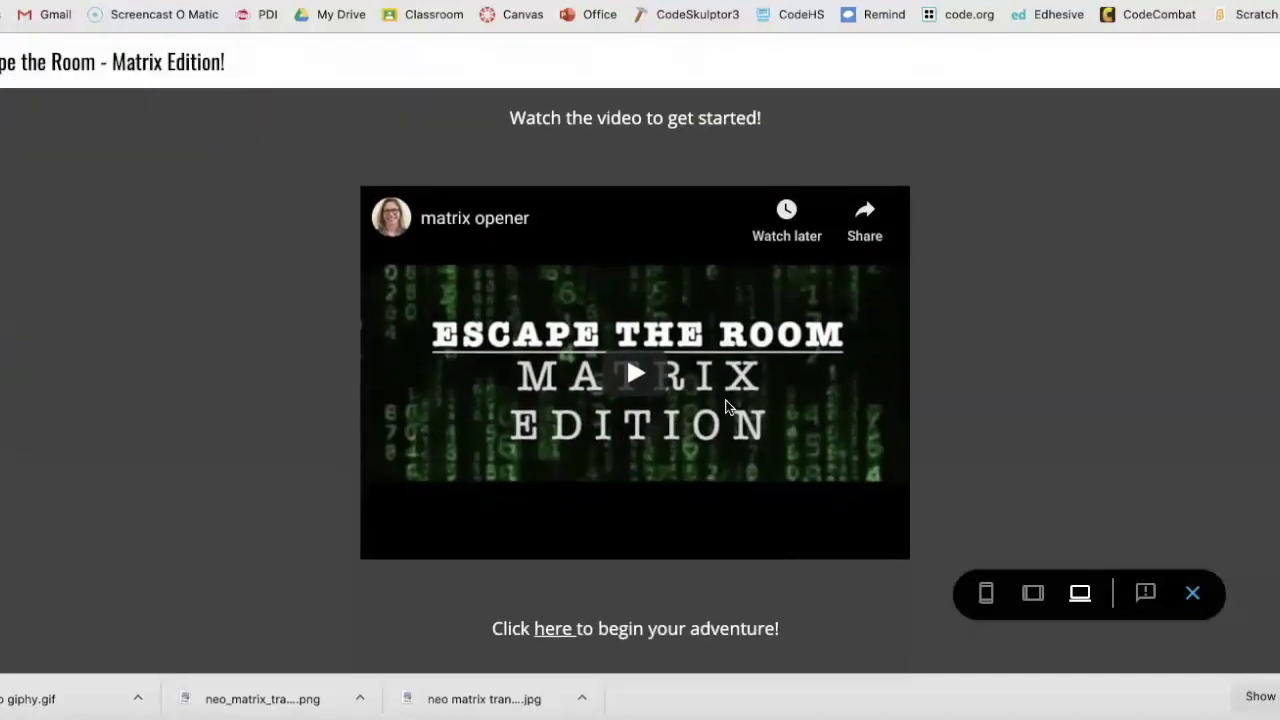
click(556, 628)
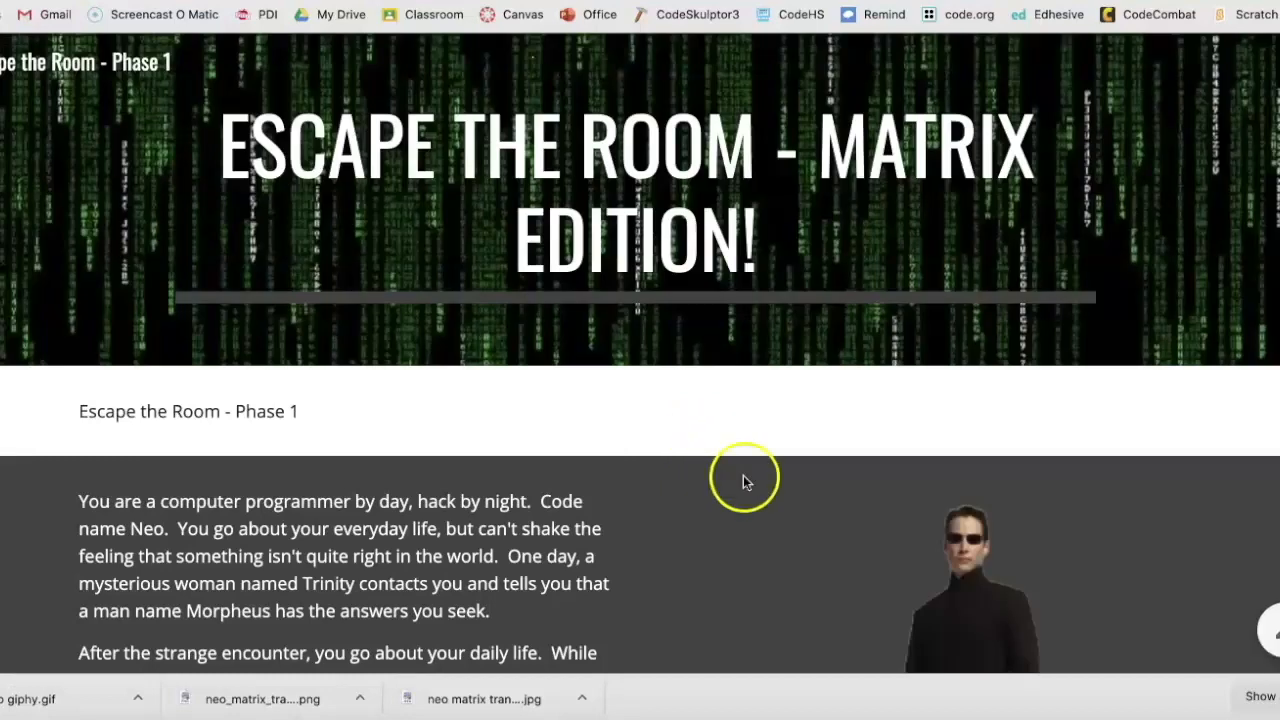
scroll(751, 510, down, 4)
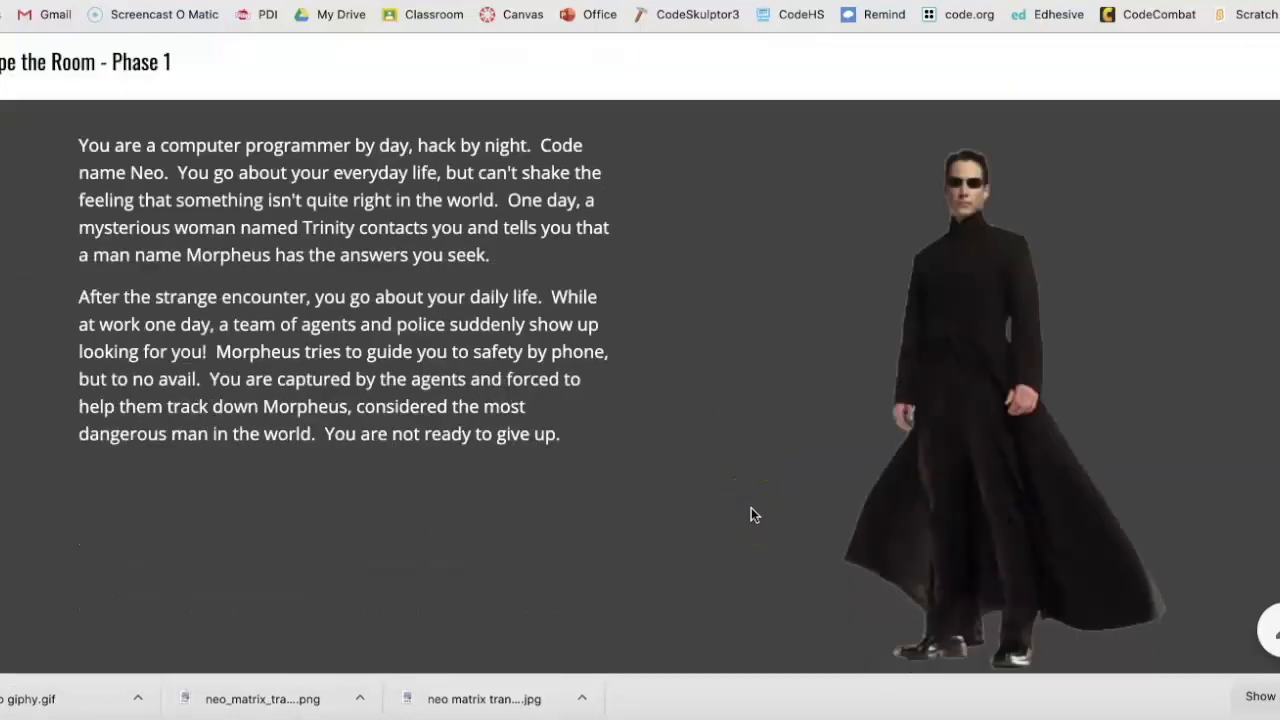
scroll(751, 507, down, 2)
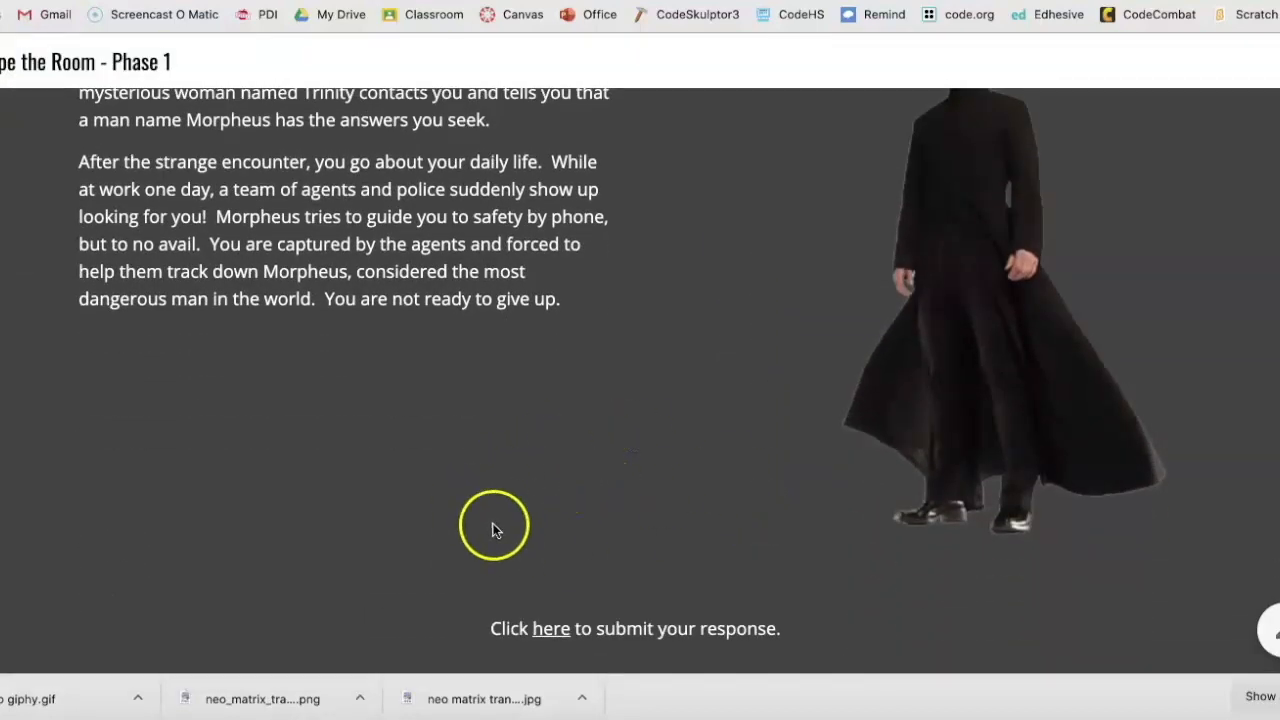
click(555, 627)
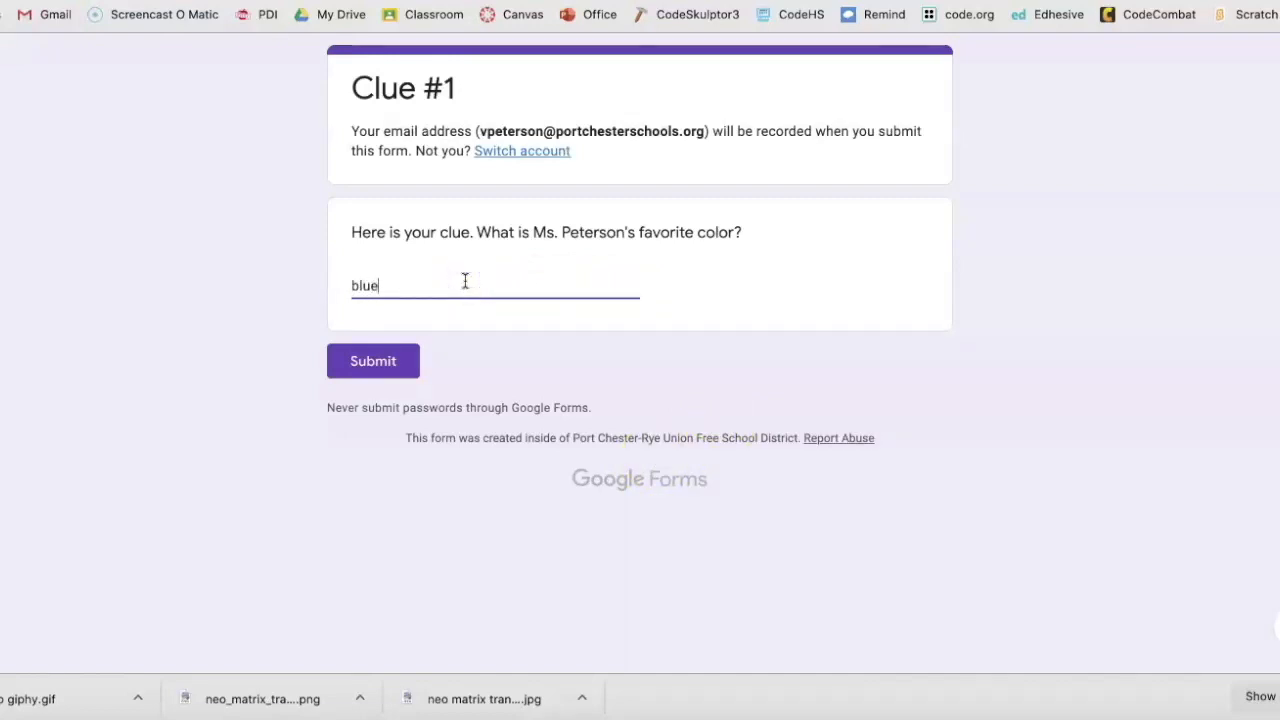
Test the Clue #1 form's answer validation by submitting the wrong answers "blue" and "green".
click(412, 362)
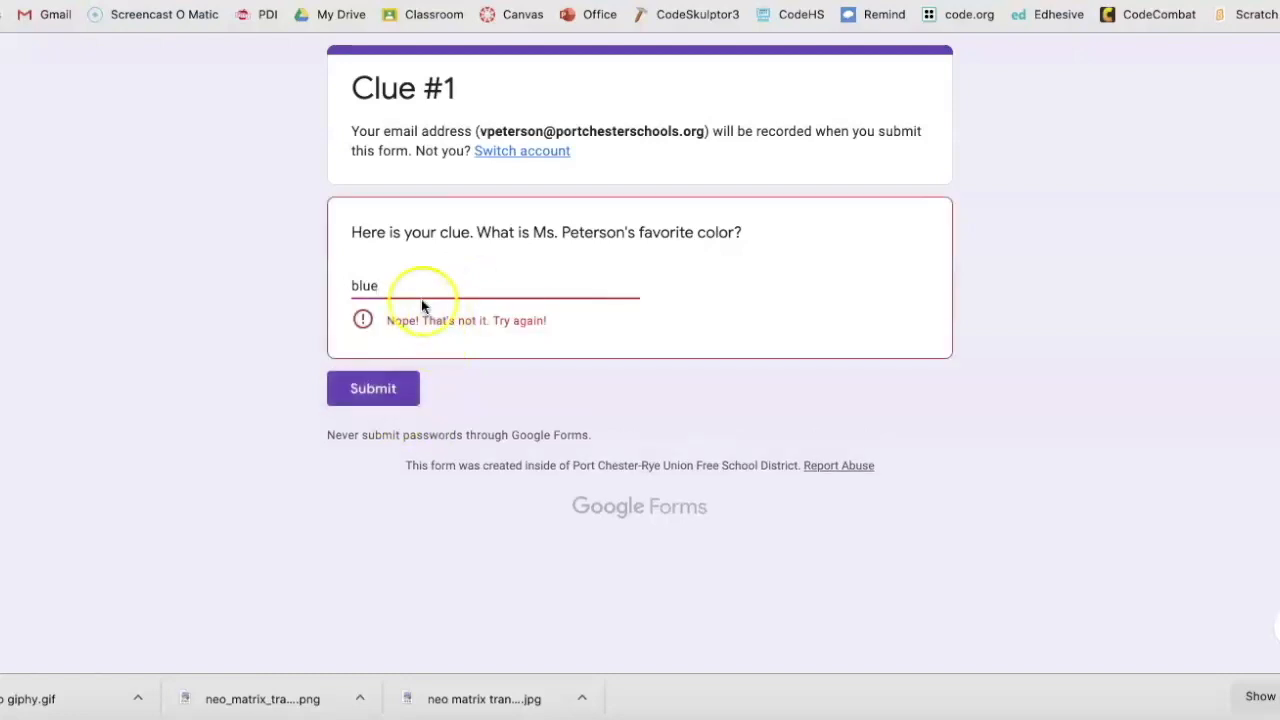
key(BackSpace)
key(BackSpace)
key(BackSpace)
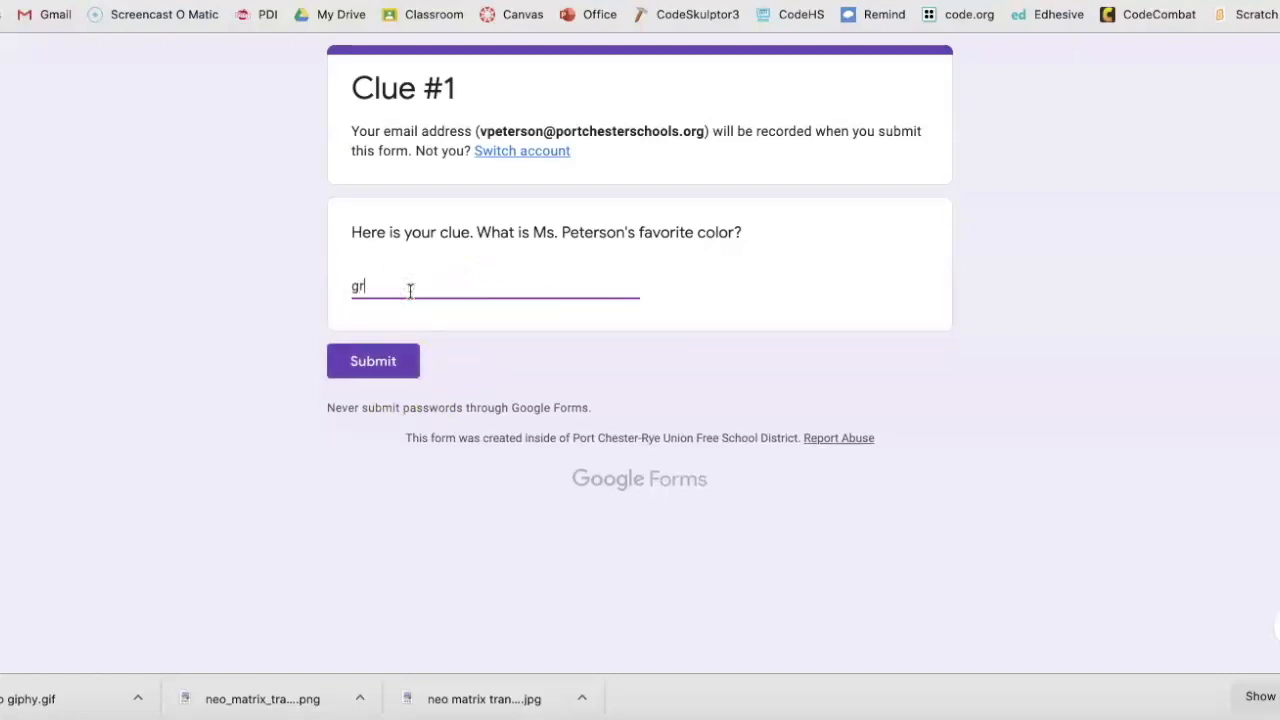
click(369, 370)
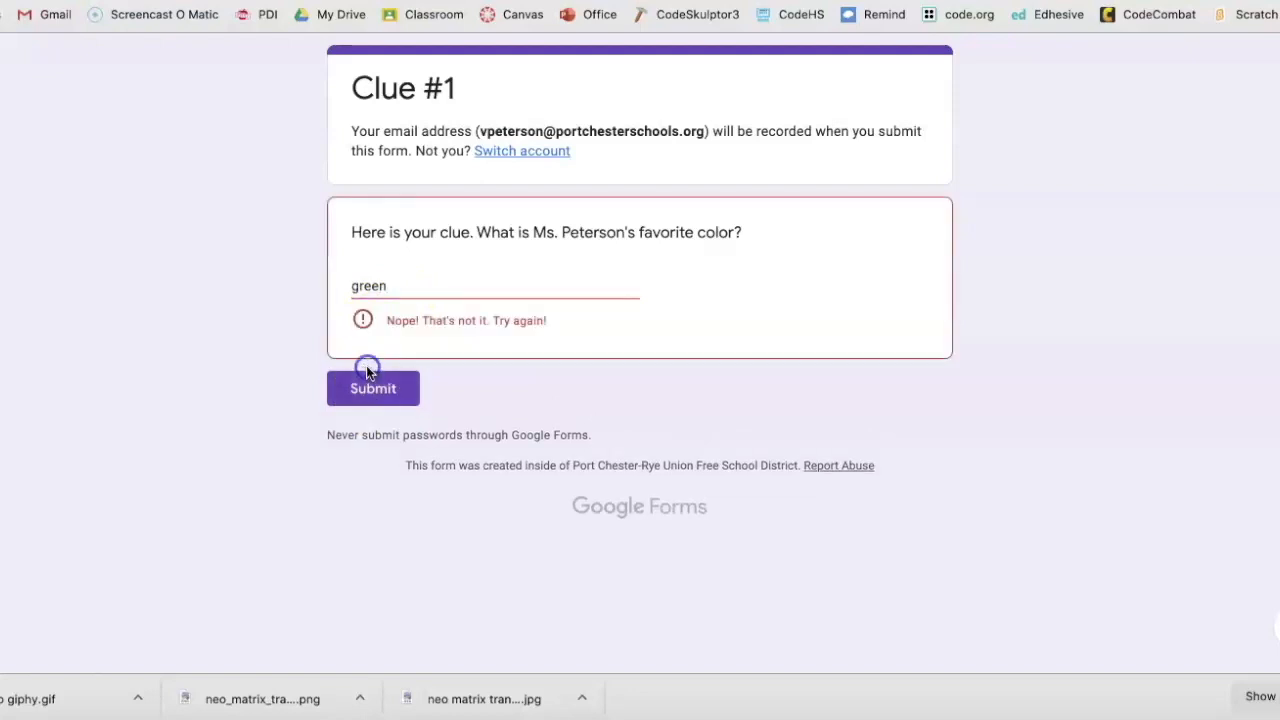
Submit the correct answer "orange" in the Clue #1 form and follow the next-clue link to the Phase 2 site.
click(379, 287)
text(orange)
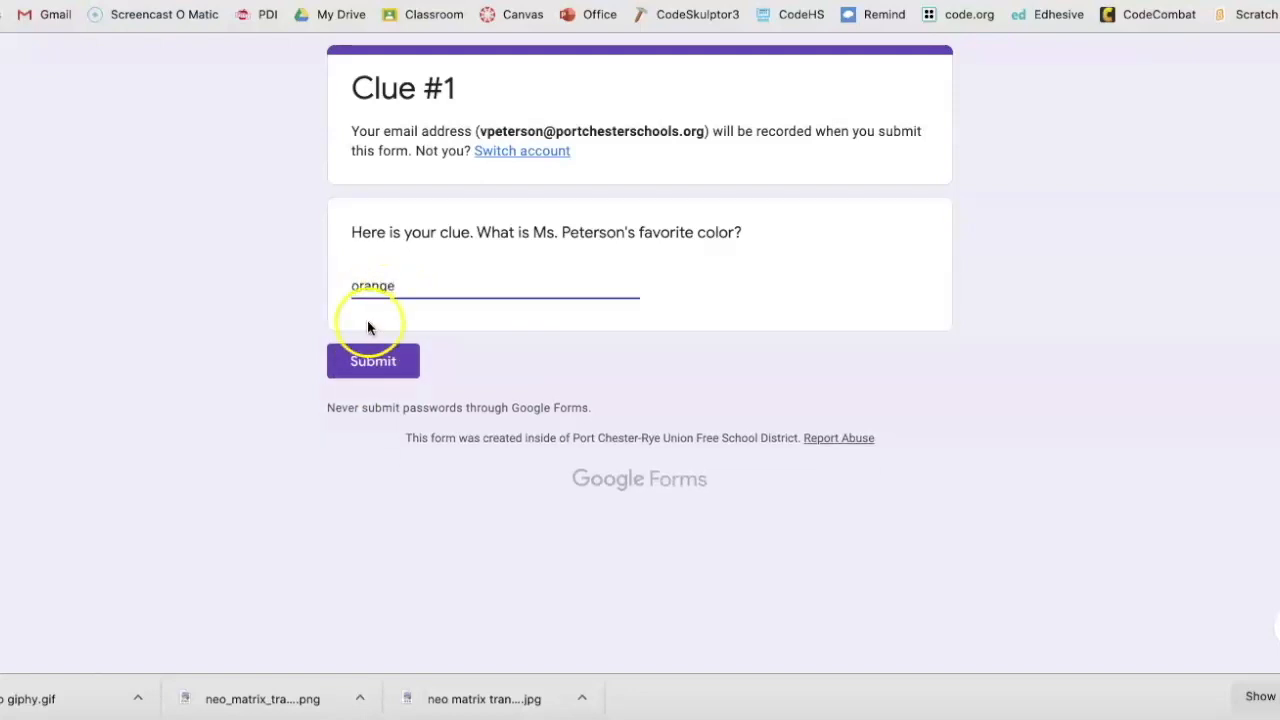
click(370, 372)
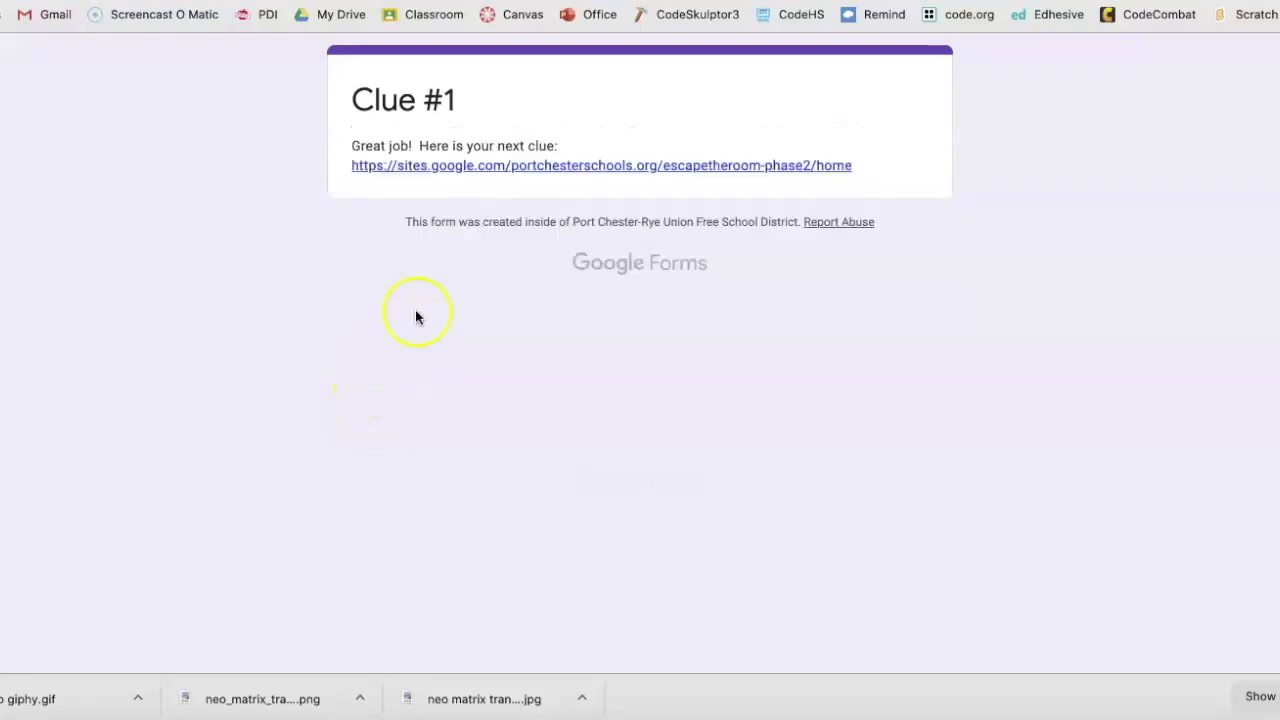
click(491, 168)
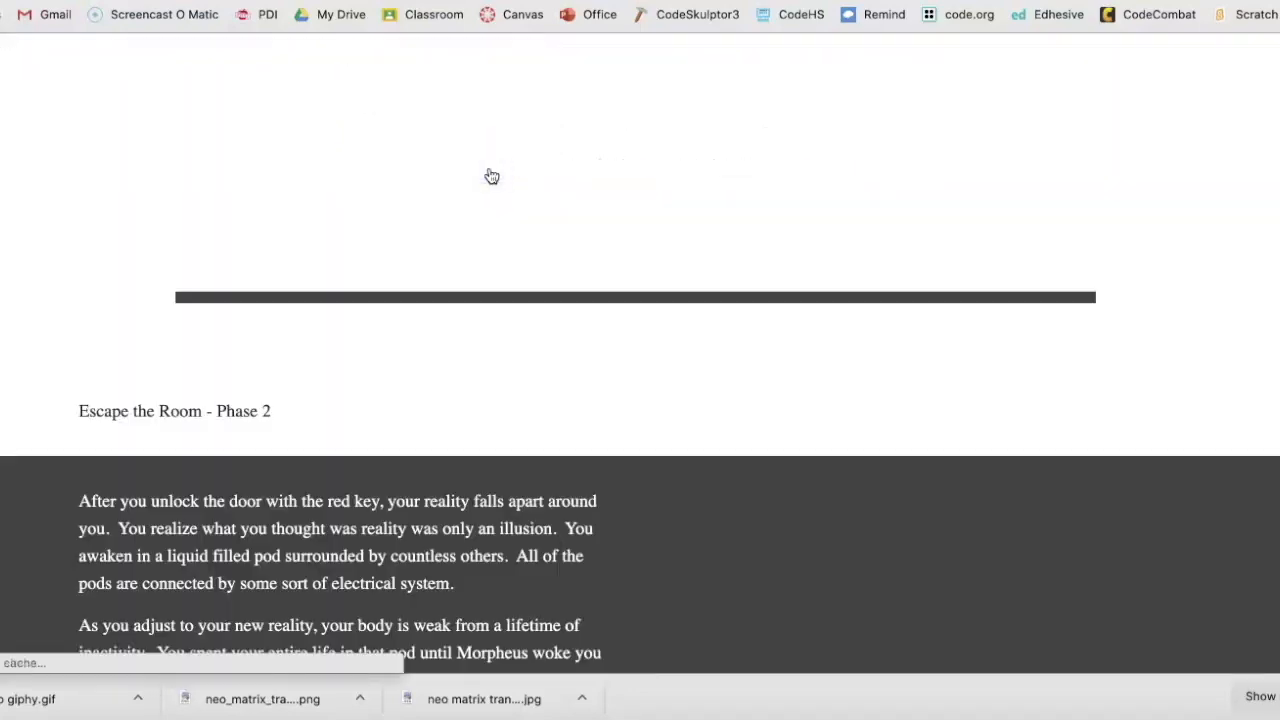
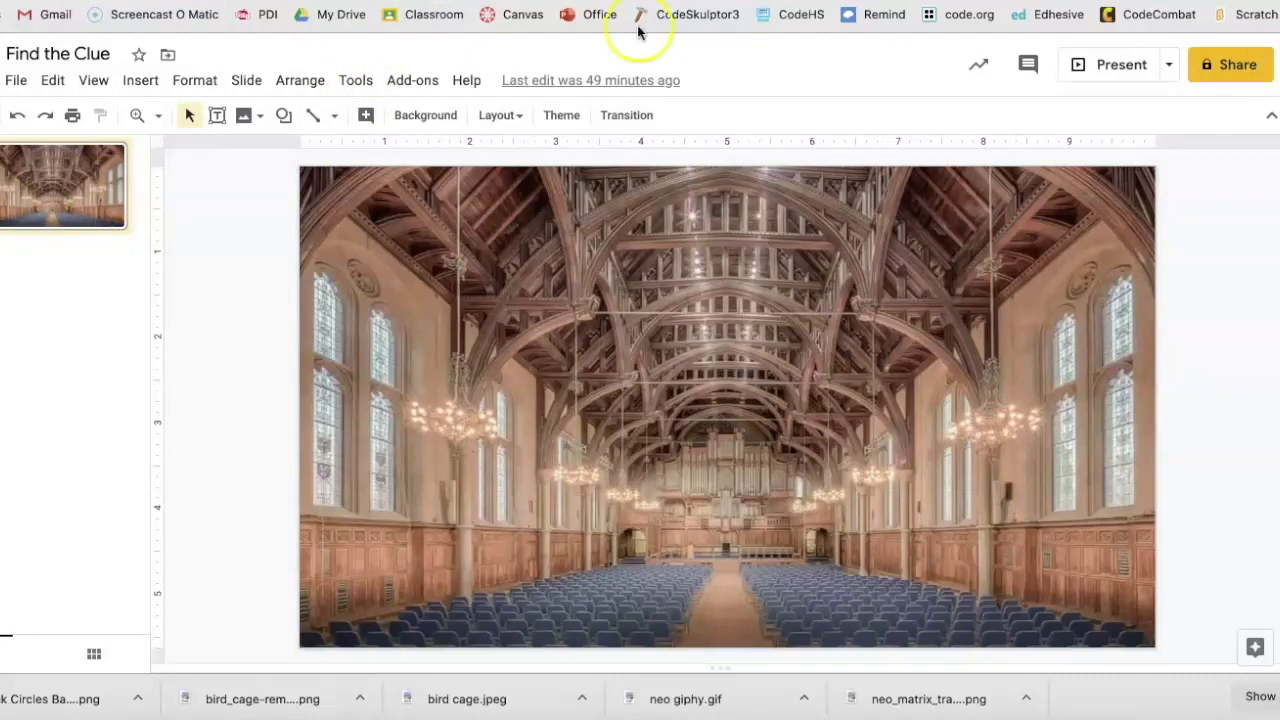
Share the Find the Clue presentation so that anyone with the link can open it as a viewer.
click(1232, 66)
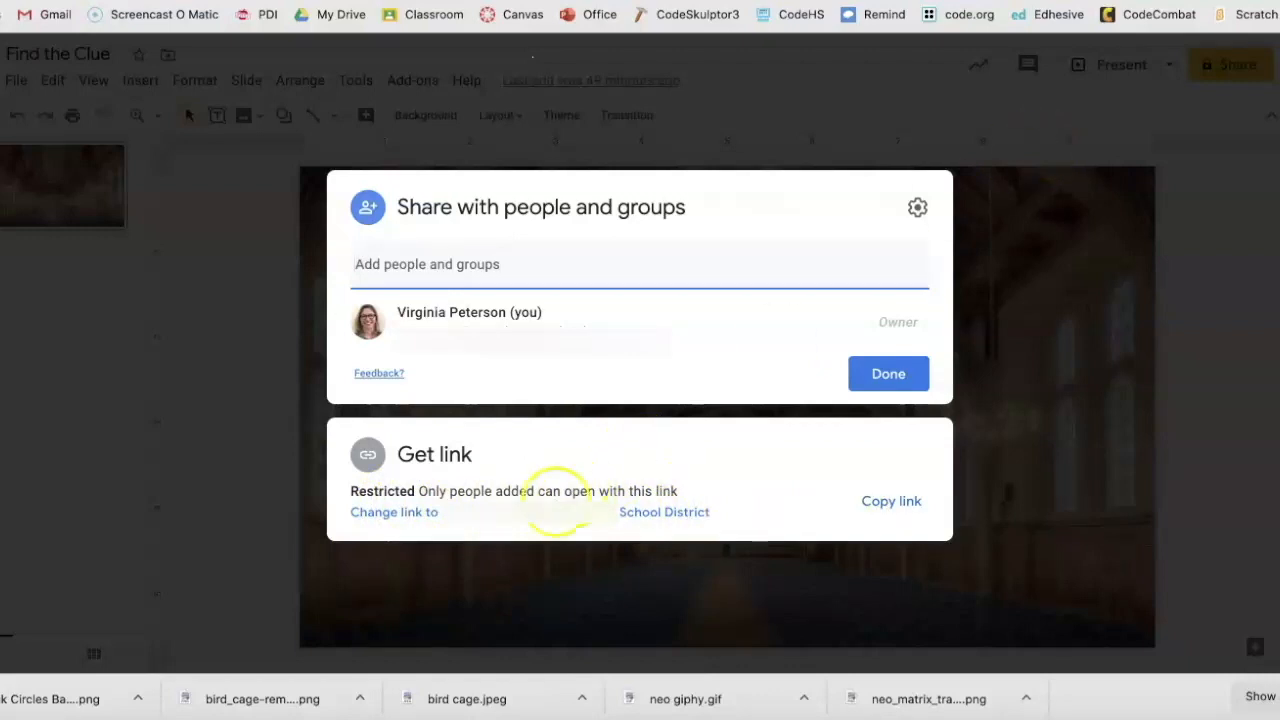
click(535, 522)
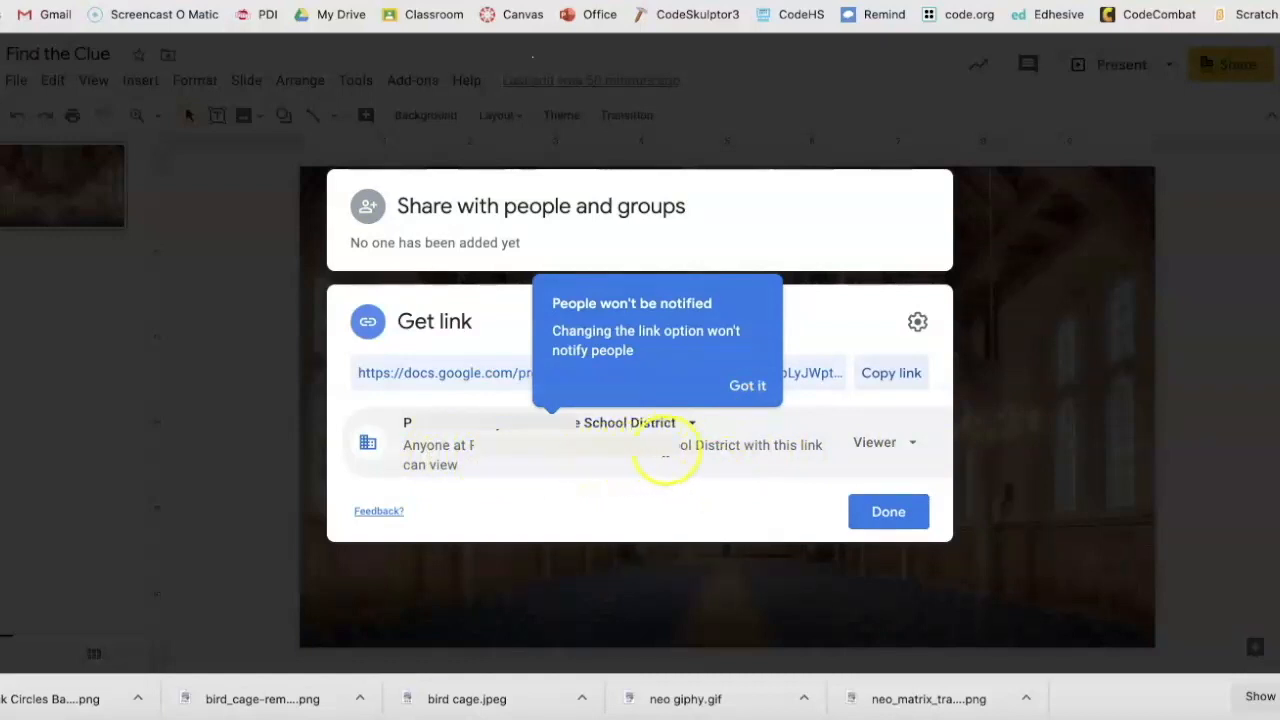
click(914, 451)
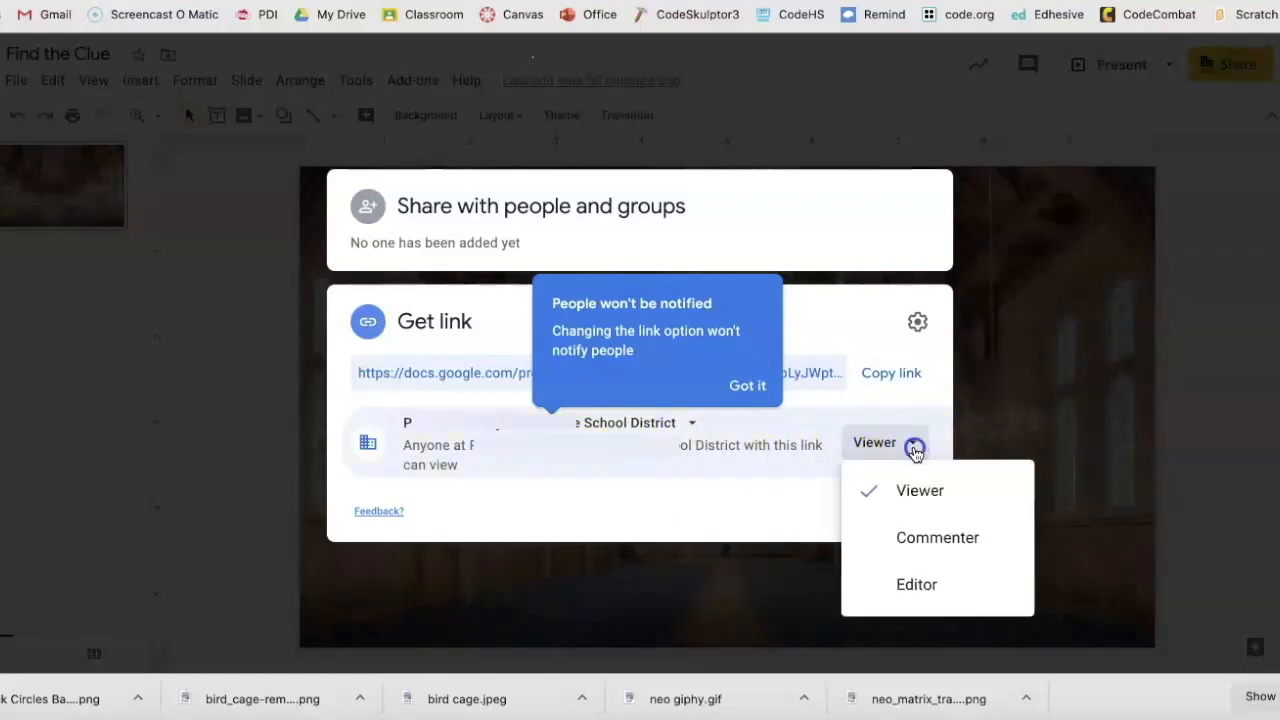
click(914, 447)
click(700, 453)
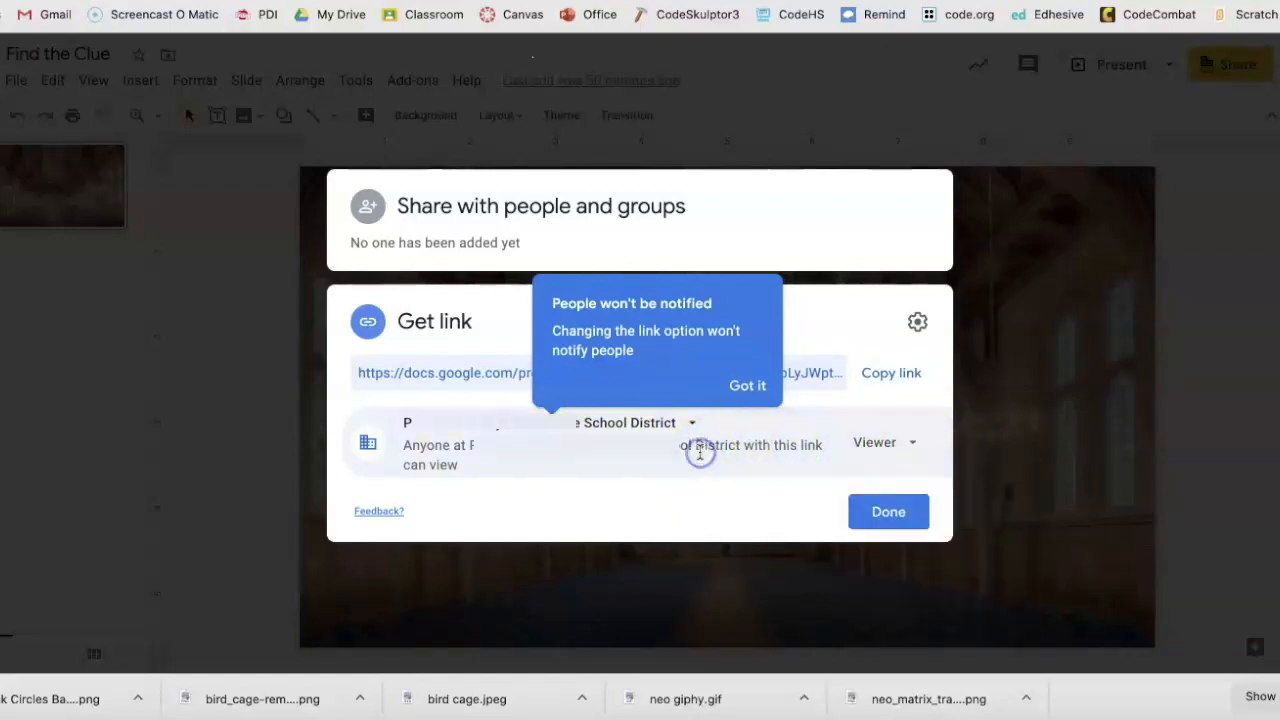
click(691, 424)
click(602, 562)
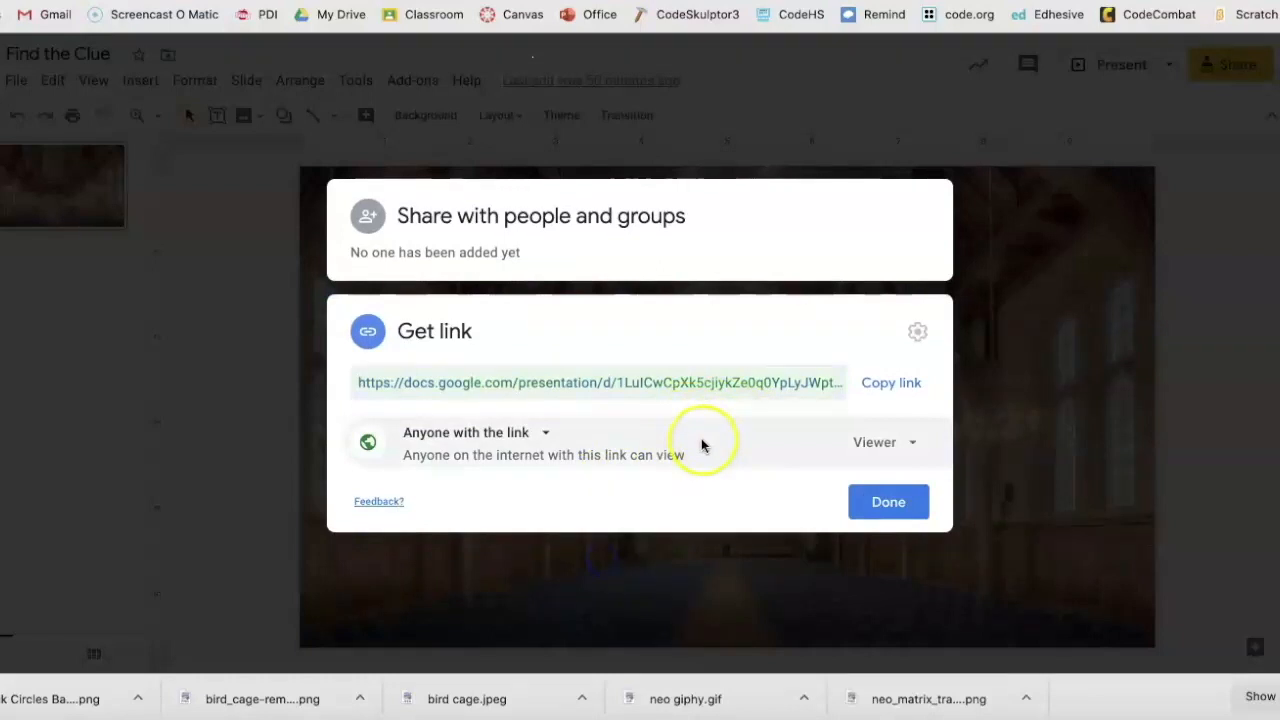
click(890, 501)
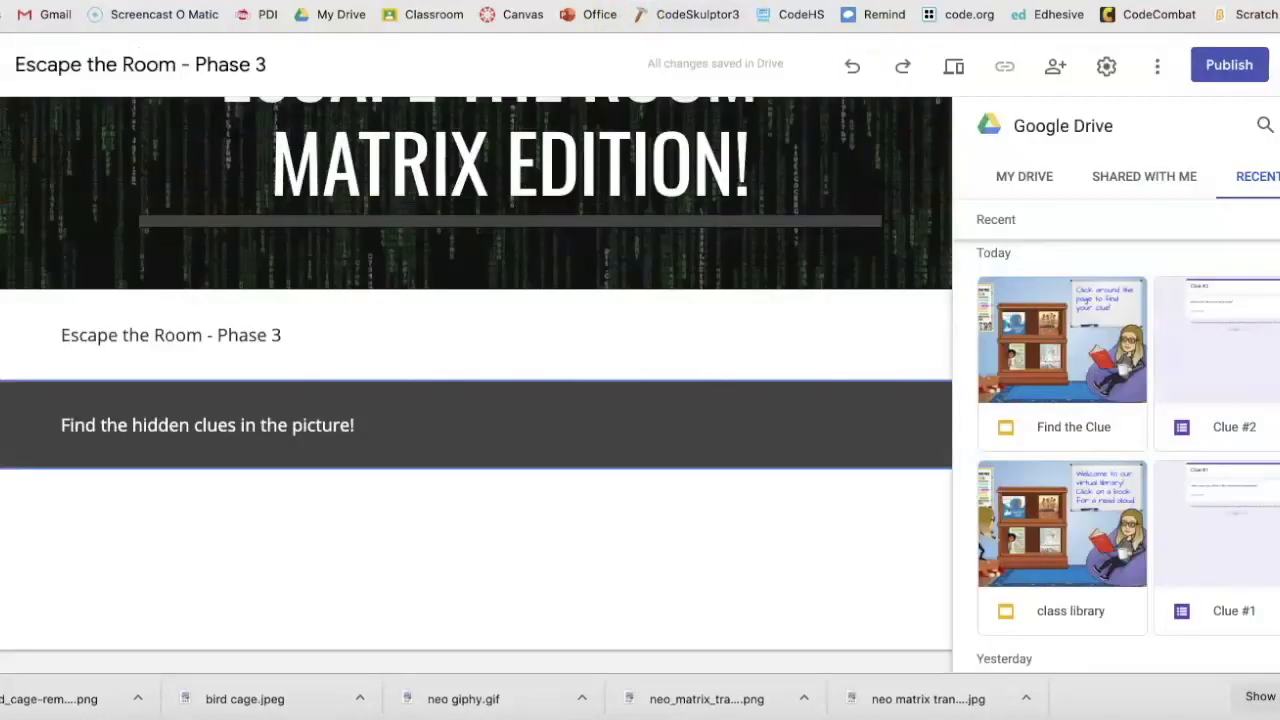
Center-align the text "Find the hidden clues in the picture!" within its text box on the Phase 3 page.
scroll(337, 209, up, 1)
scroll(337, 300, down, 1)
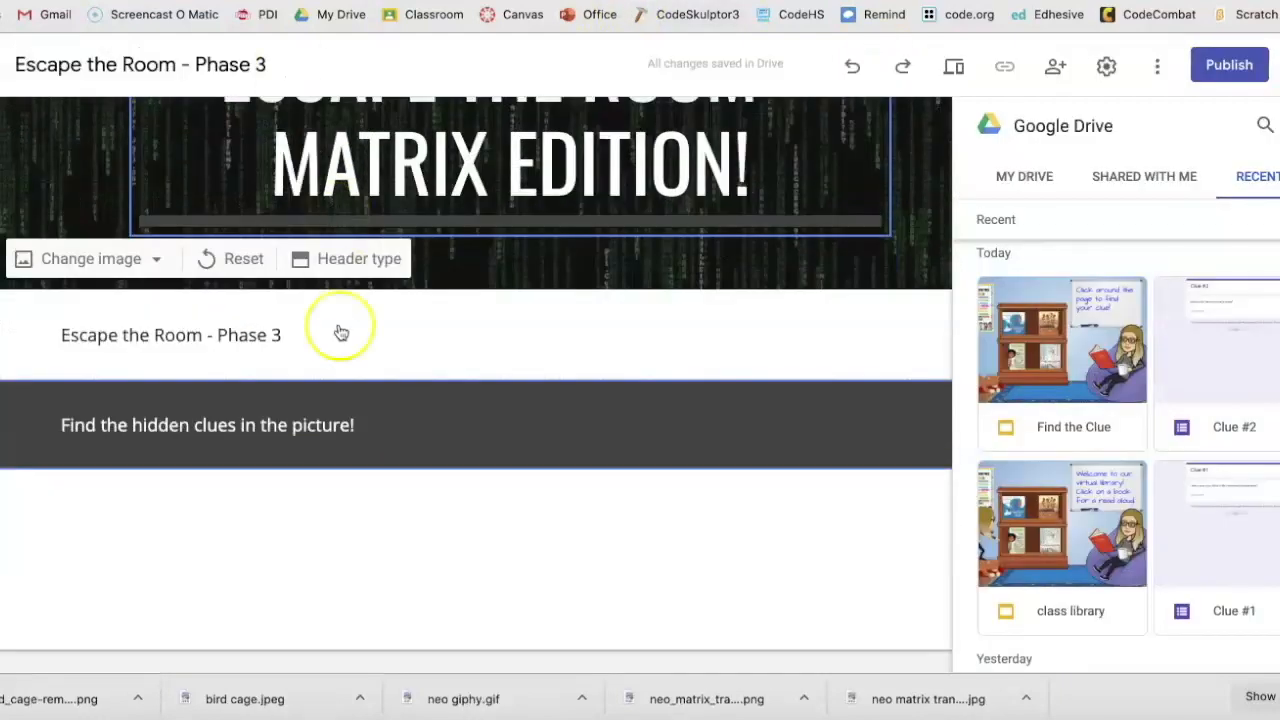
click(390, 431)
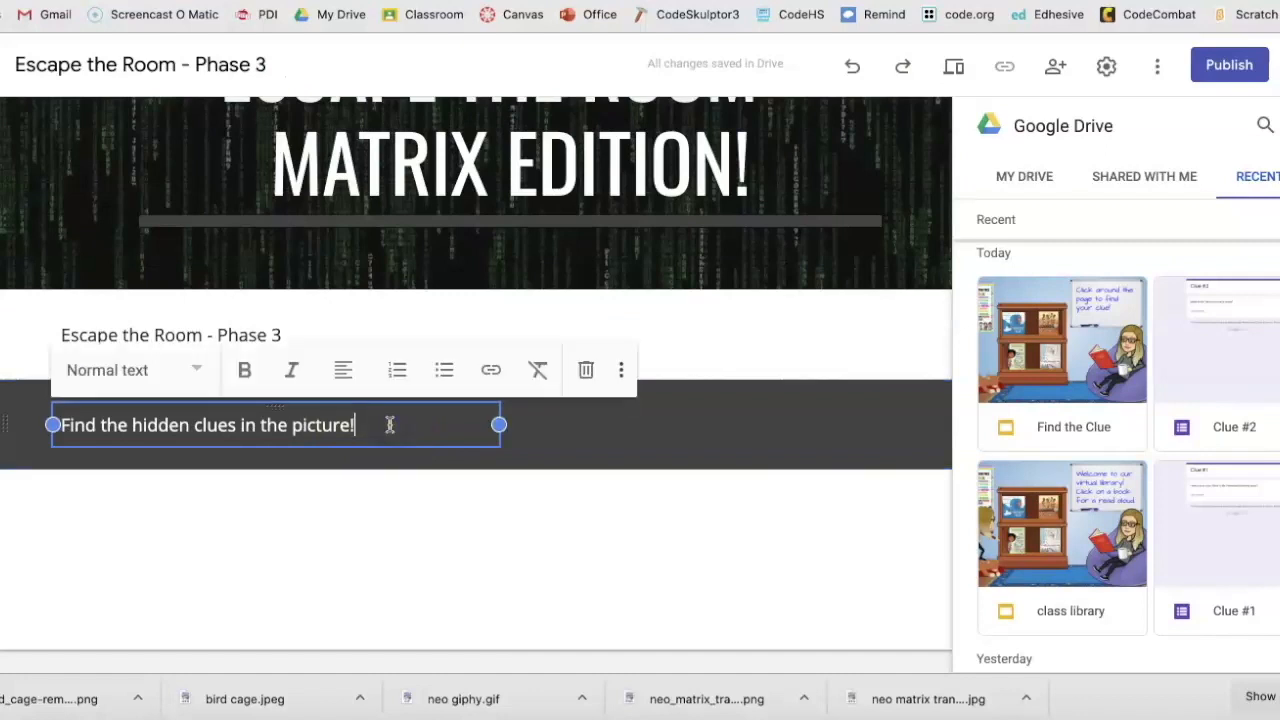
click(343, 371)
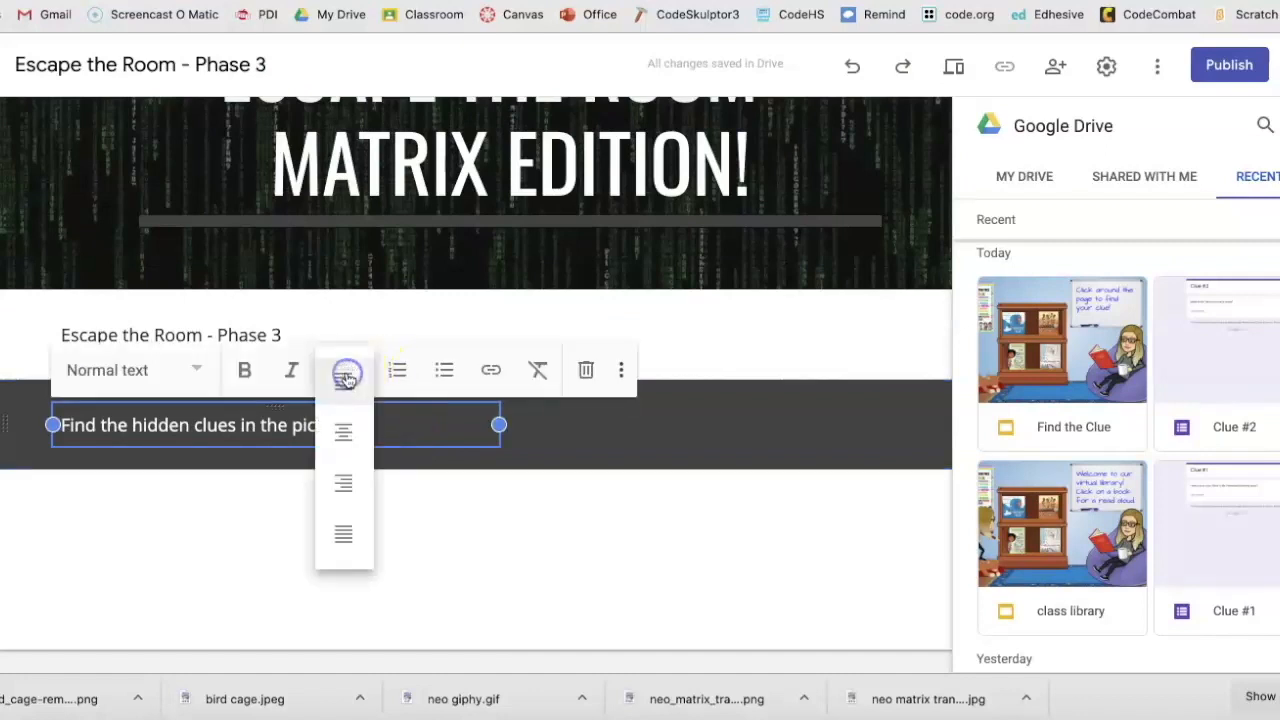
click(345, 429)
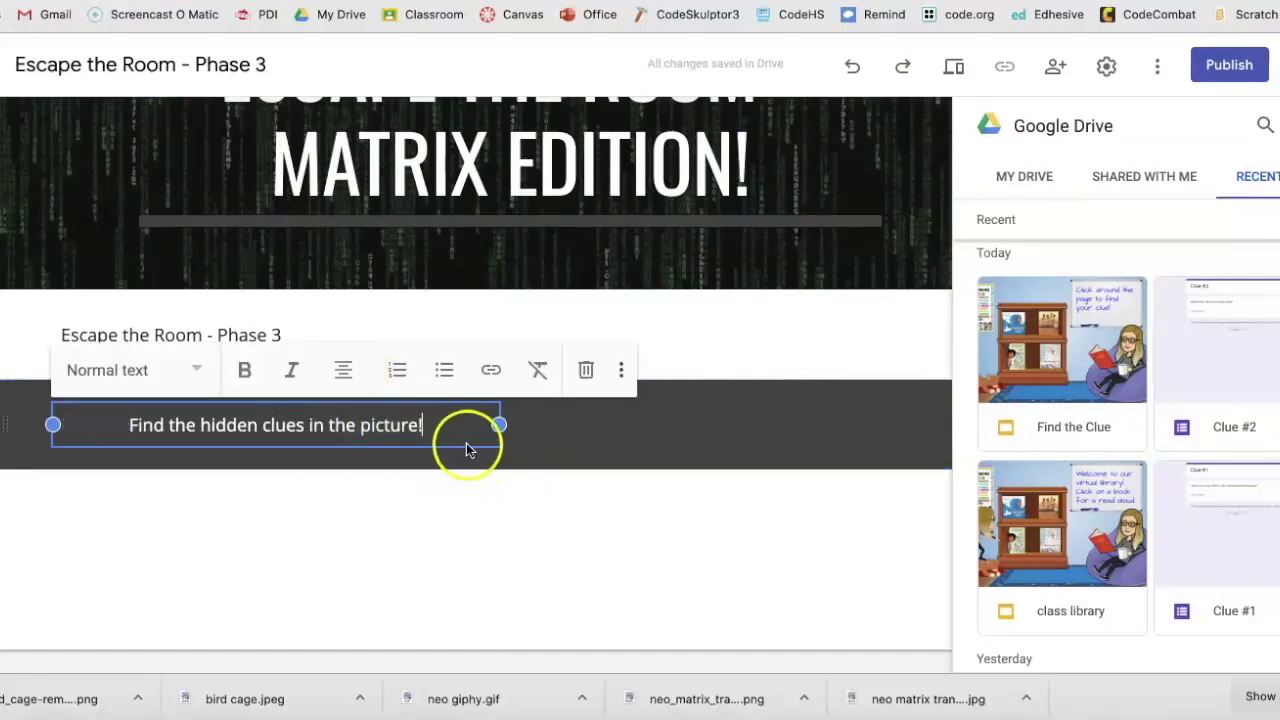
Reposition the hidden-clues text box so that it sits centered across its dark section.
click(522, 440)
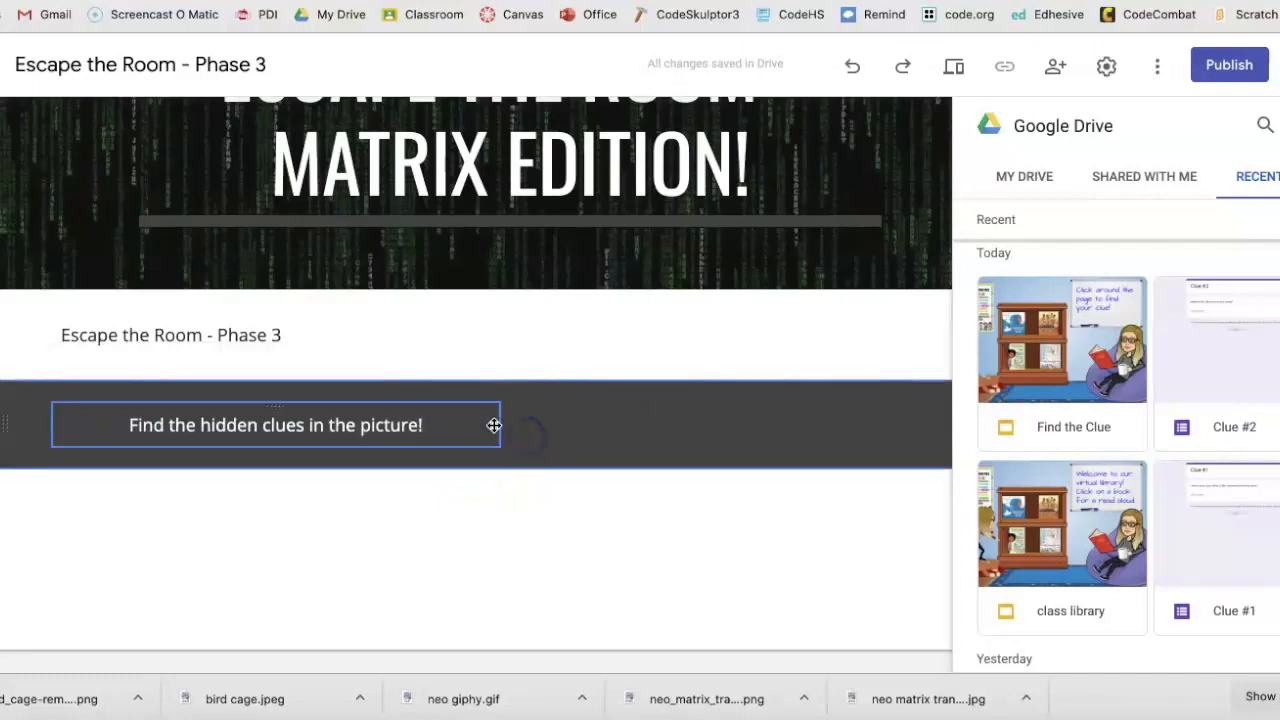
click(494, 425)
mouse_move(514, 425)
mouse_down()
mouse_move(577, 426)
mouse_move(534, 423)
mouse_move(534, 437)
mouse_up()
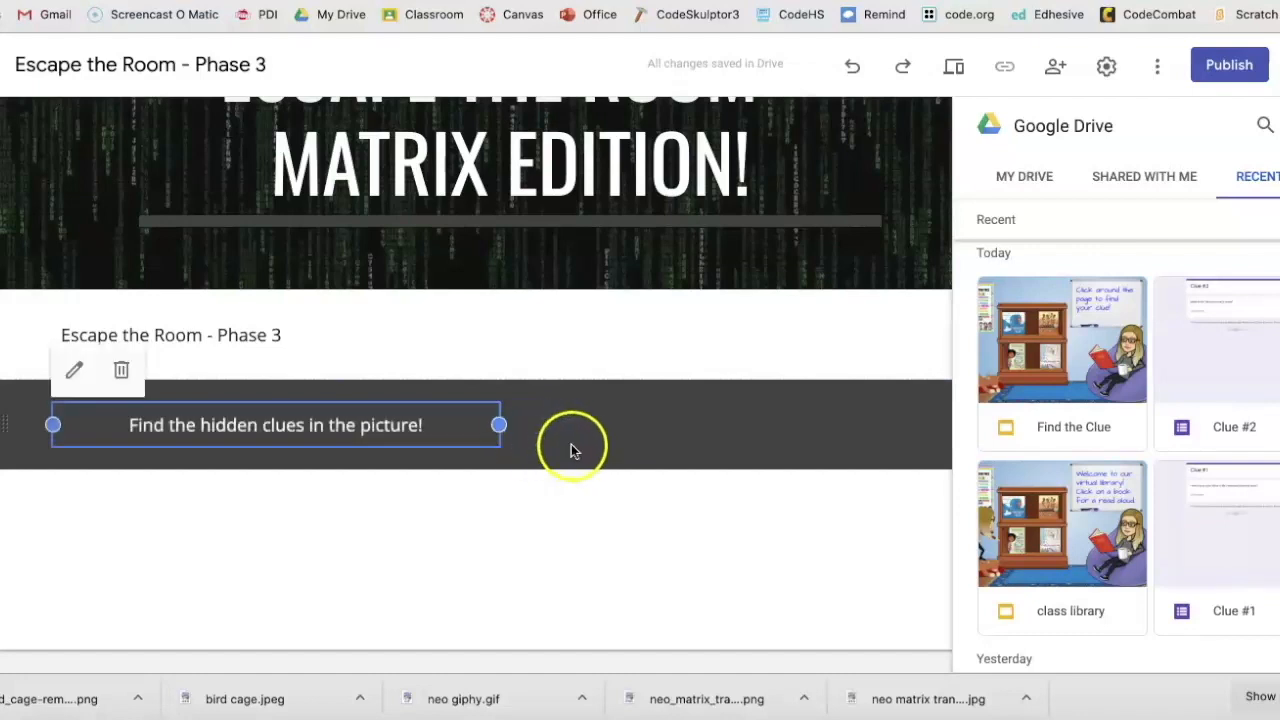
click(510, 453)
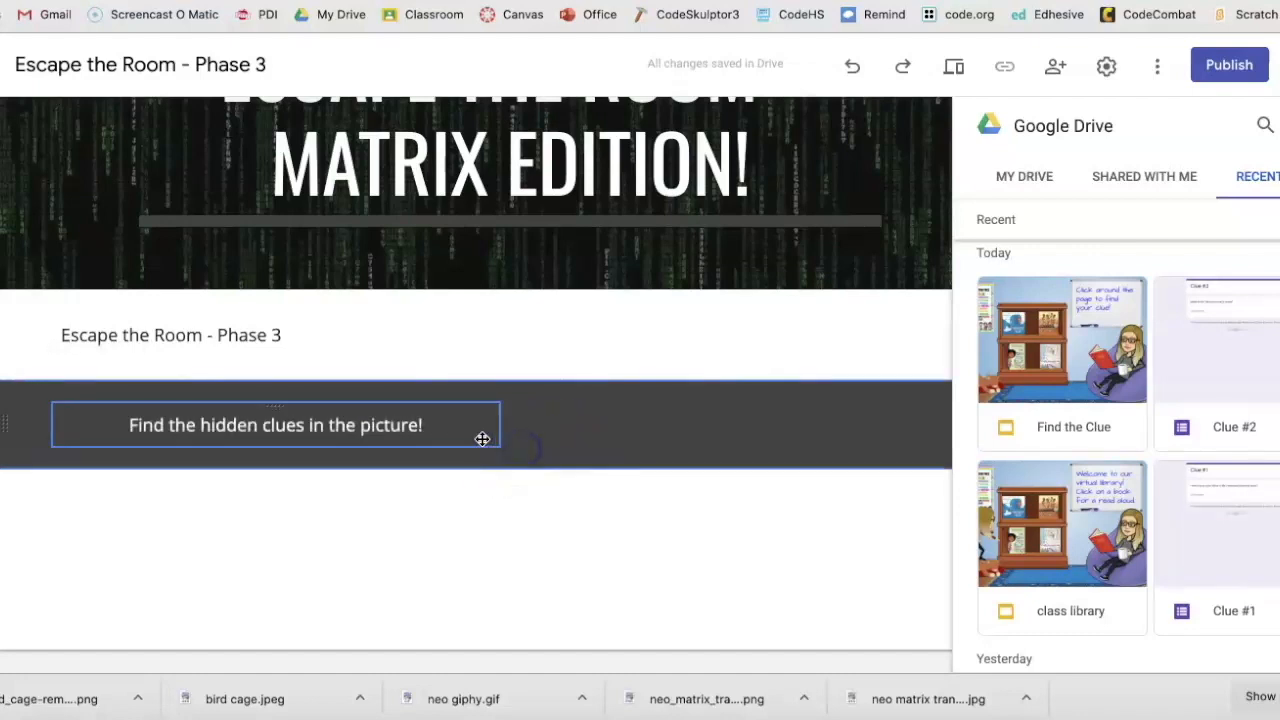
click(482, 439)
drag(510, 441, 543, 432)
click(511, 531)
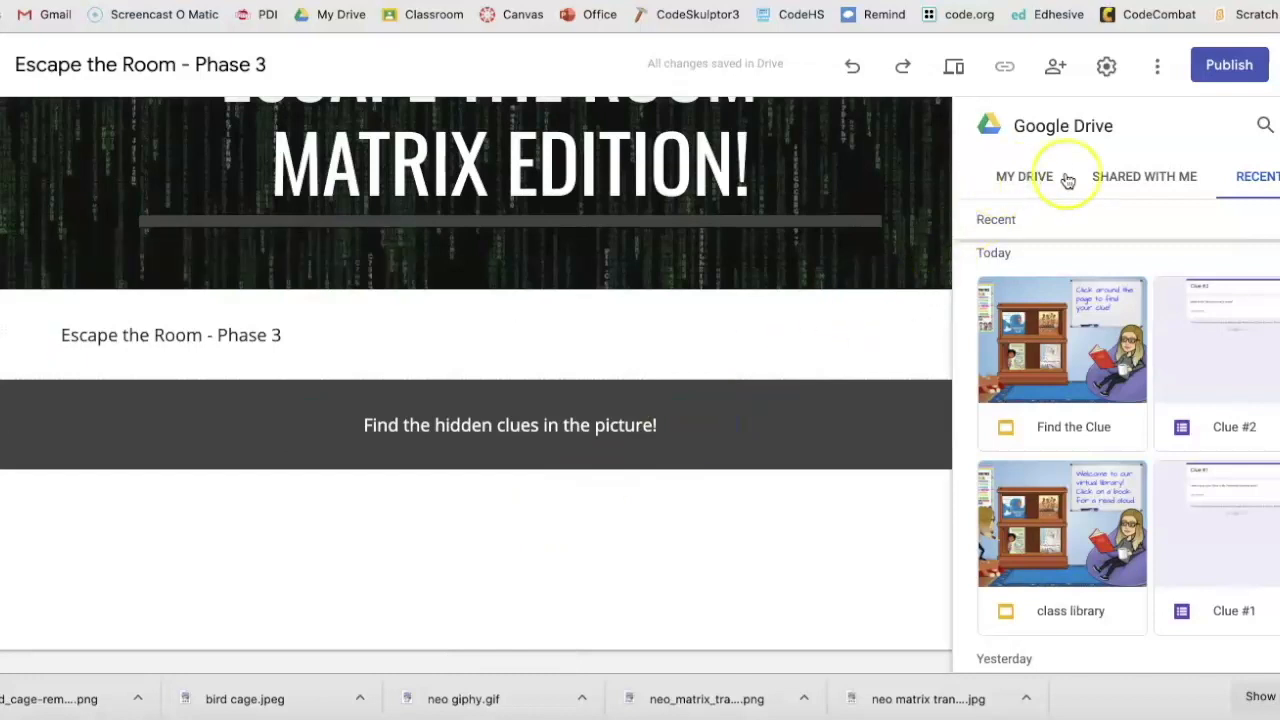
Insert the Find the Clue presentation from the recent Google Drive files into the Phase 3 page.
click(1278, 125)
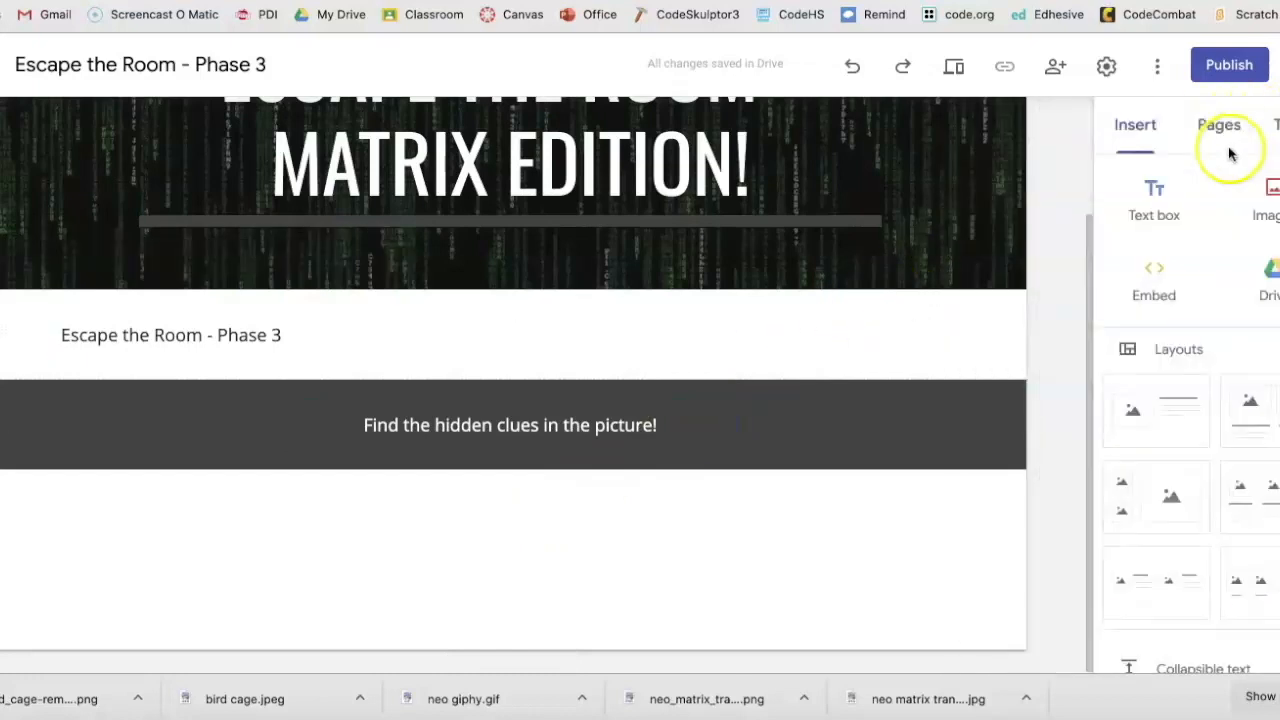
click(1258, 275)
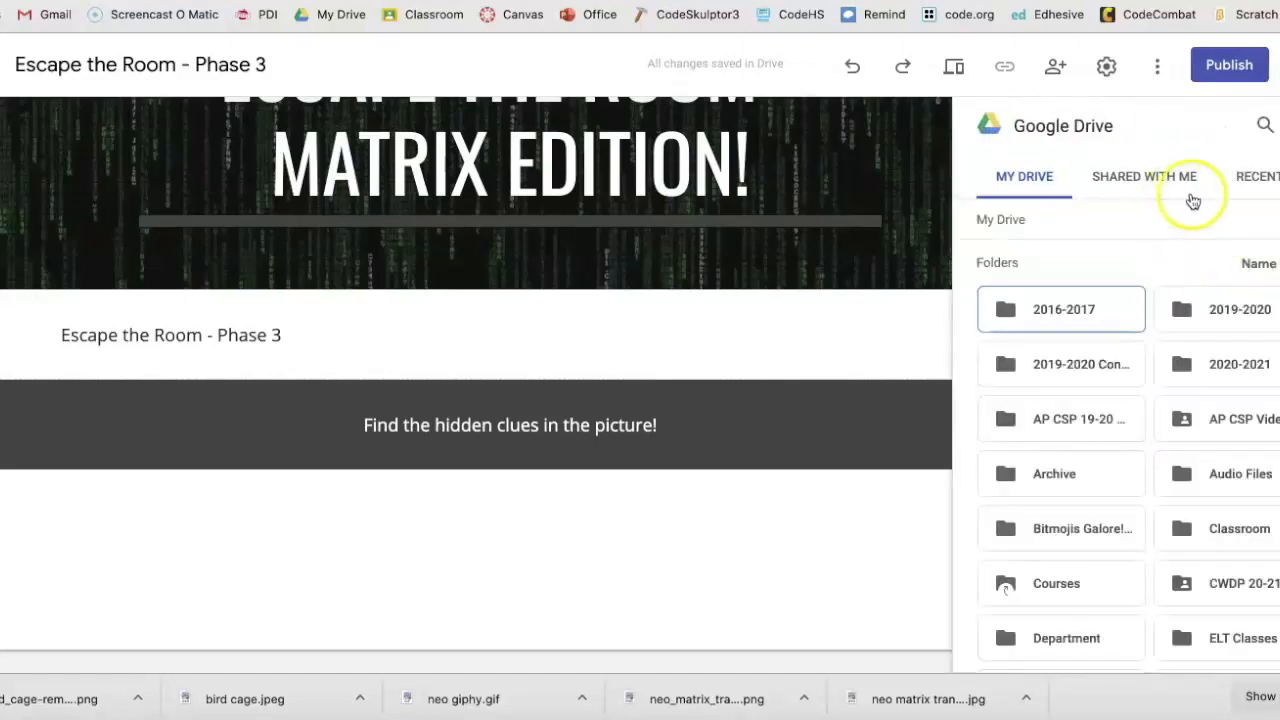
click(1248, 182)
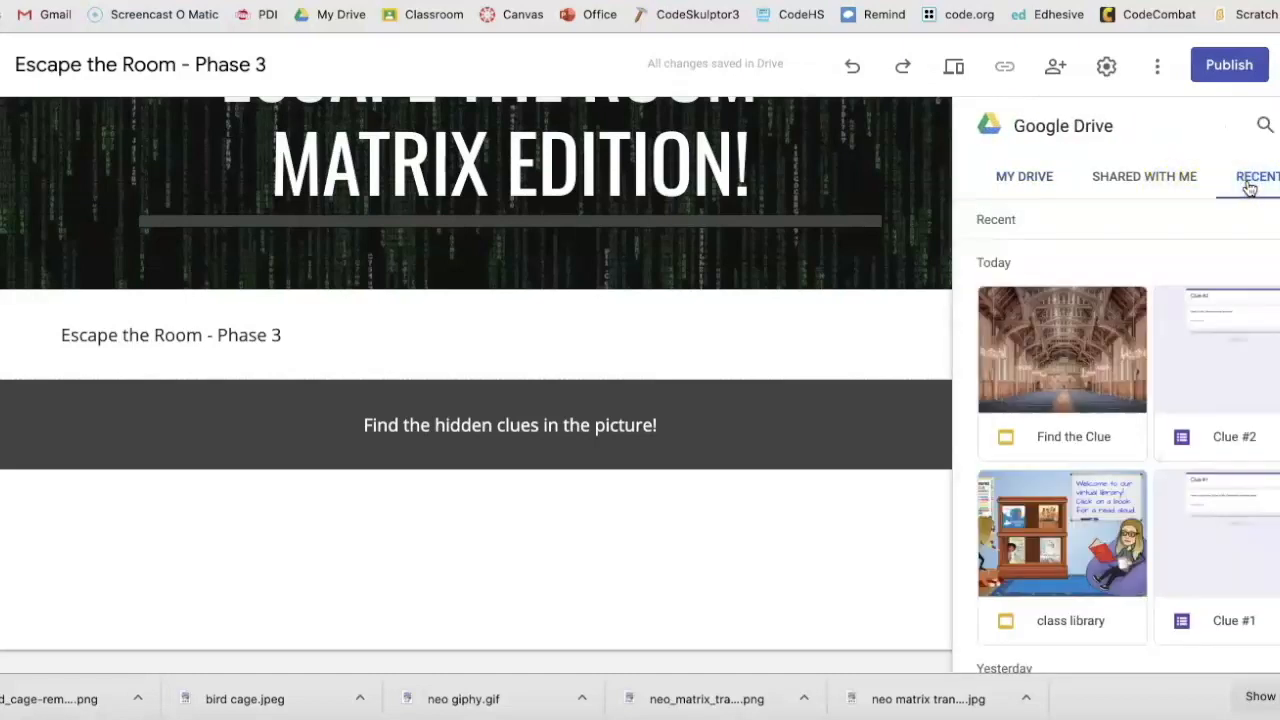
click(1079, 350)
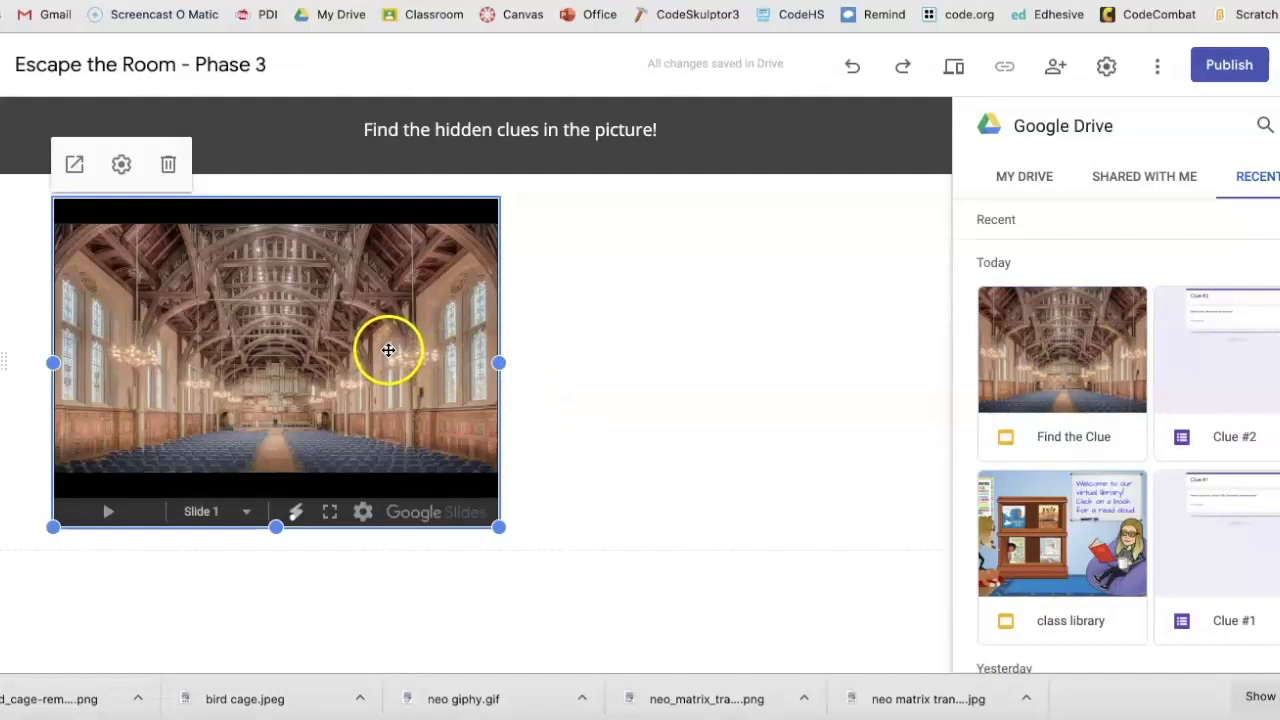
Move the embedded presentation to the middle of the page beneath the clue text and enlarge its frame.
drag(389, 349, 518, 338)
click(551, 423)
drag(724, 525, 808, 716)
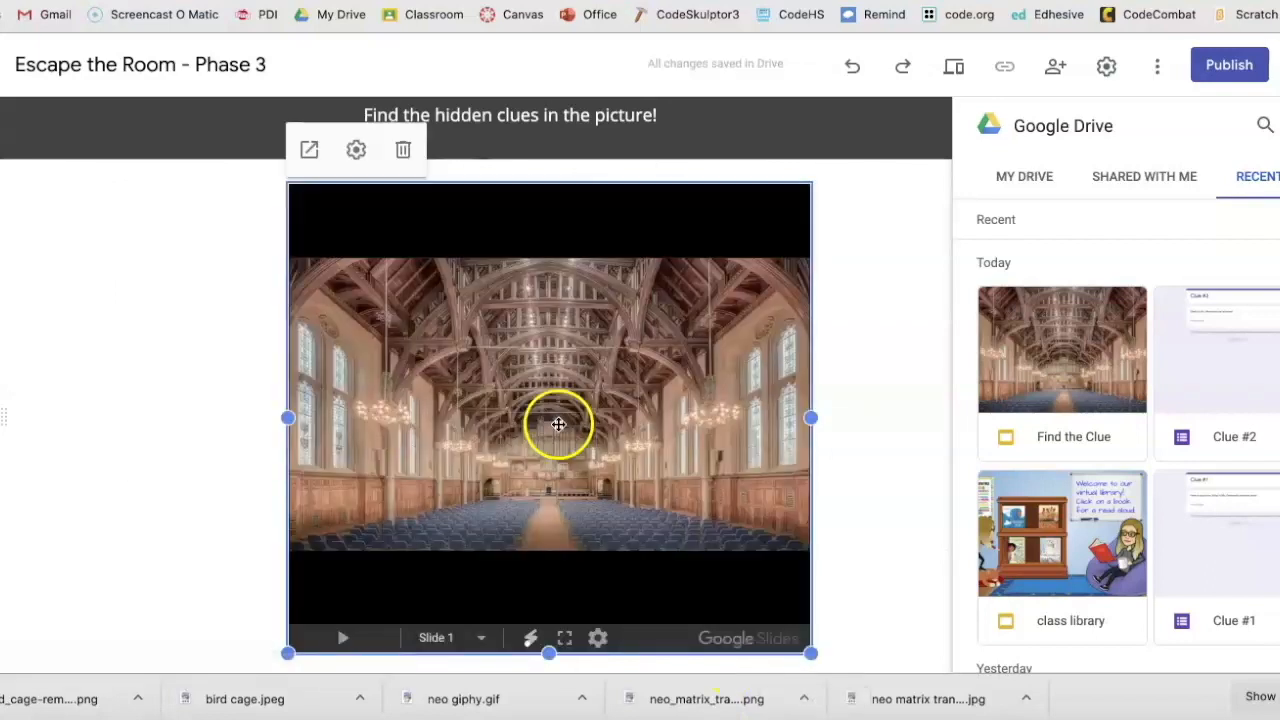
drag(558, 424, 526, 412)
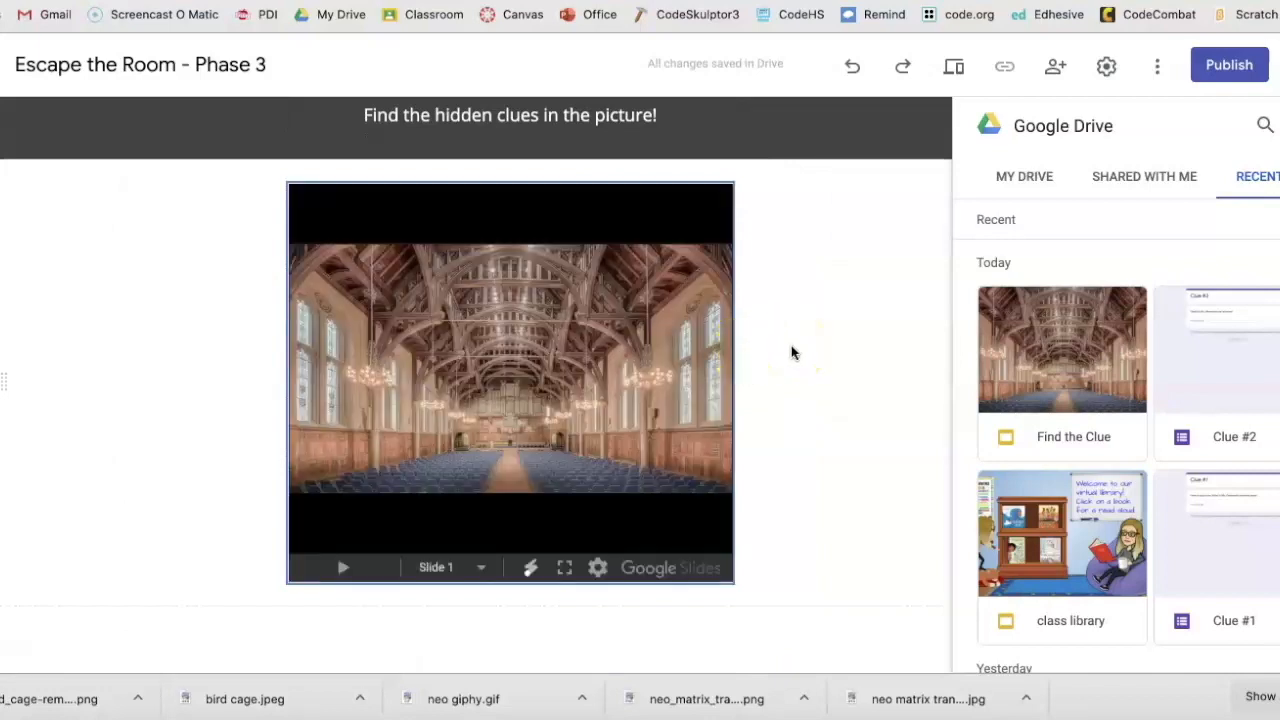
Preview the Phase 3 site and test the hidden link on the right-hand windows of the hall picture, looking through the linked page.
click(950, 74)
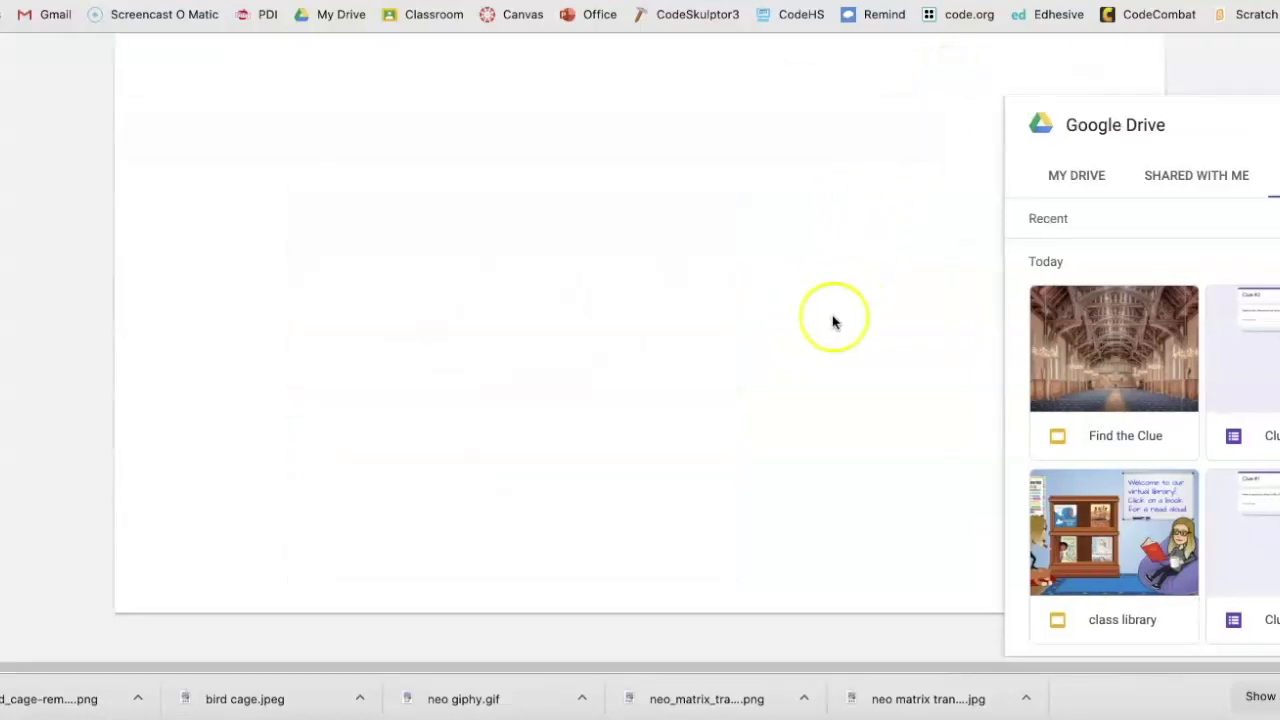
scroll(786, 395, down, 3)
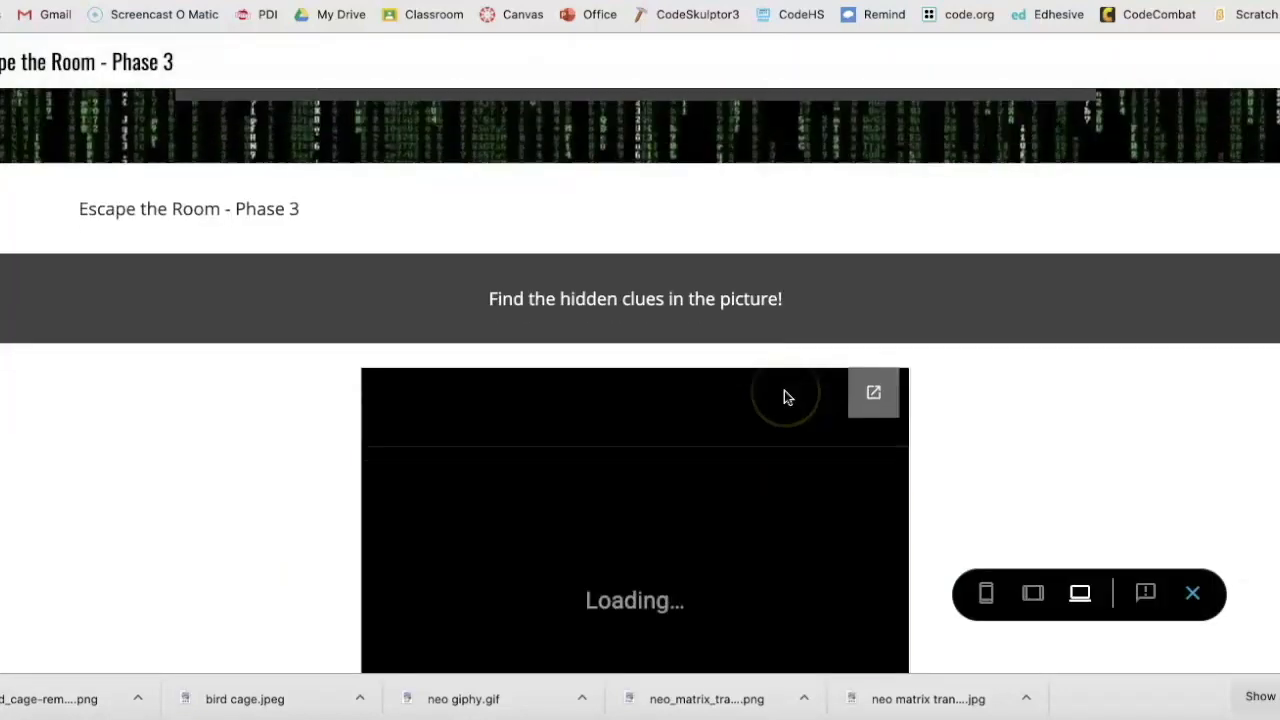
scroll(784, 395, down, 2)
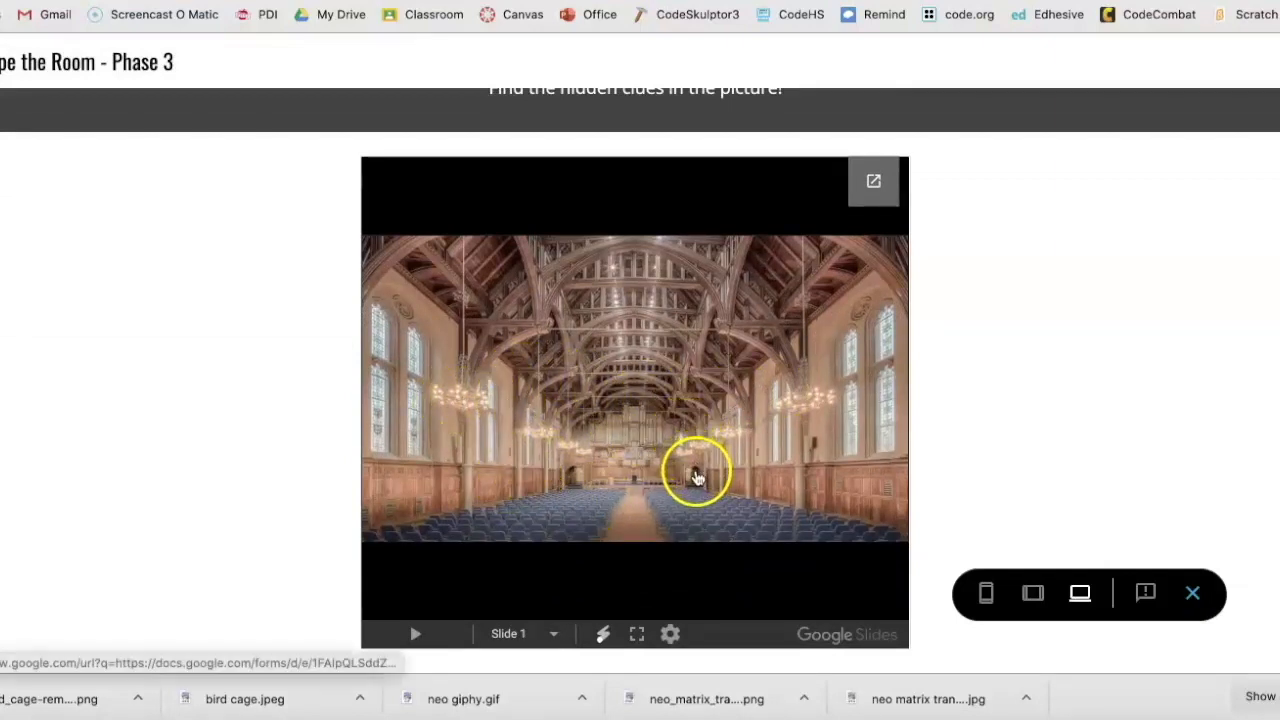
click(850, 358)
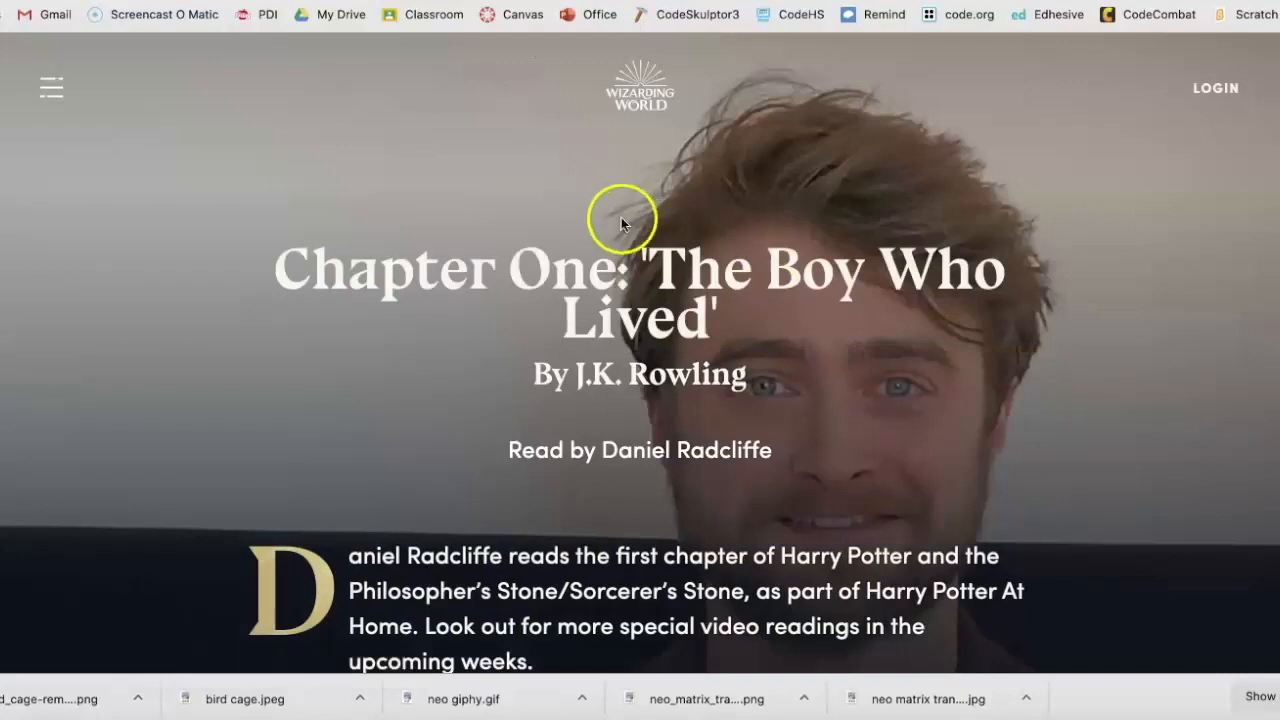
scroll(515, 385, down, 6)
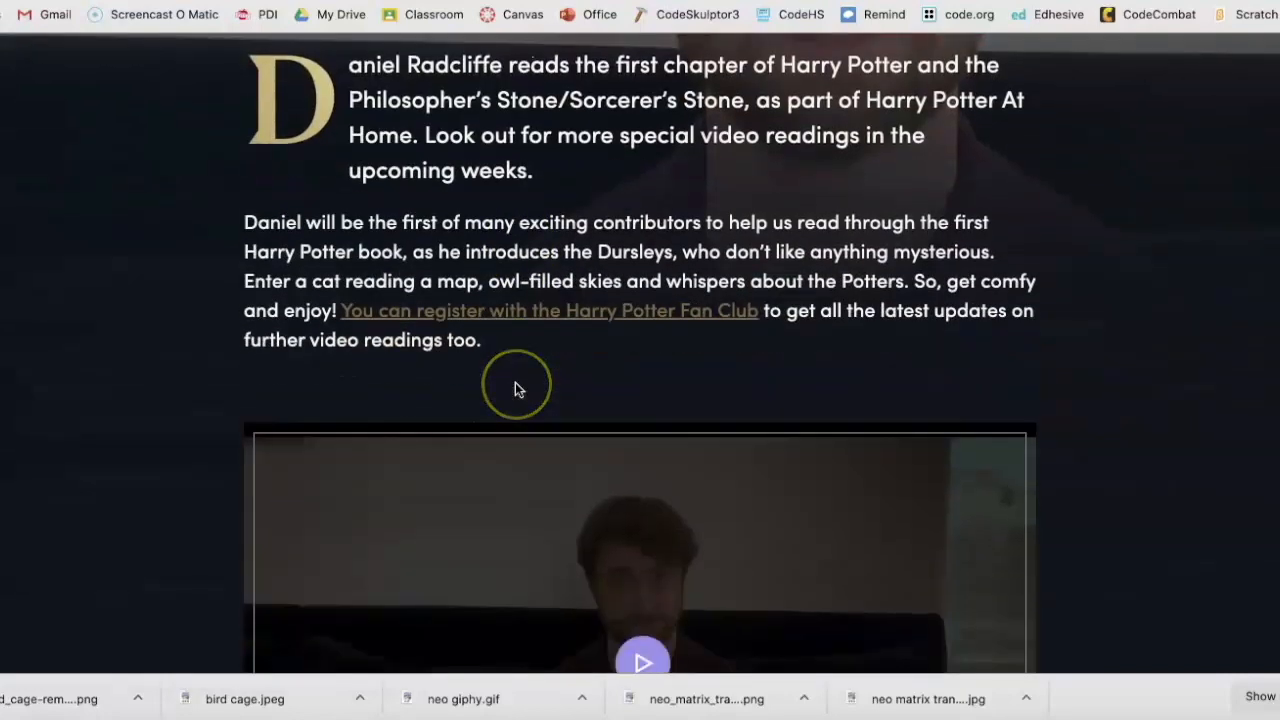
scroll(515, 389, down, 2)
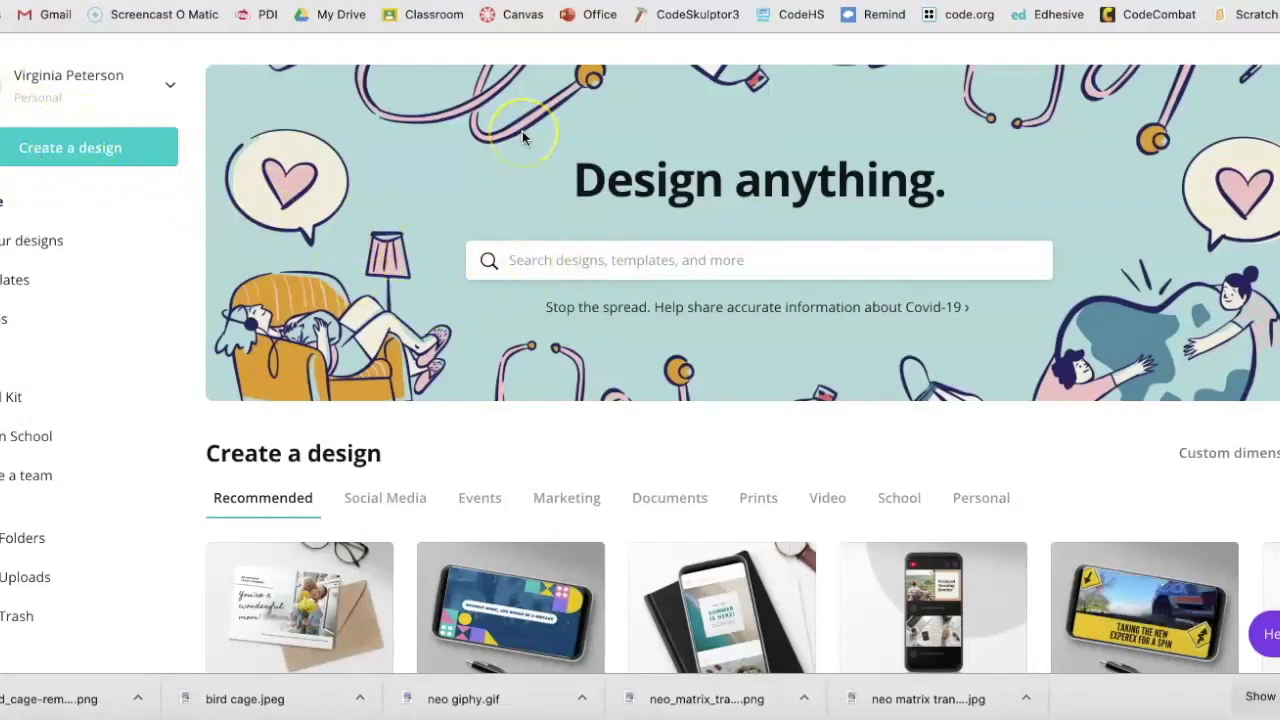
Switch to Canva, search for "course certificate" and open the pink-bordered Certificate of Completion template.
text(co)
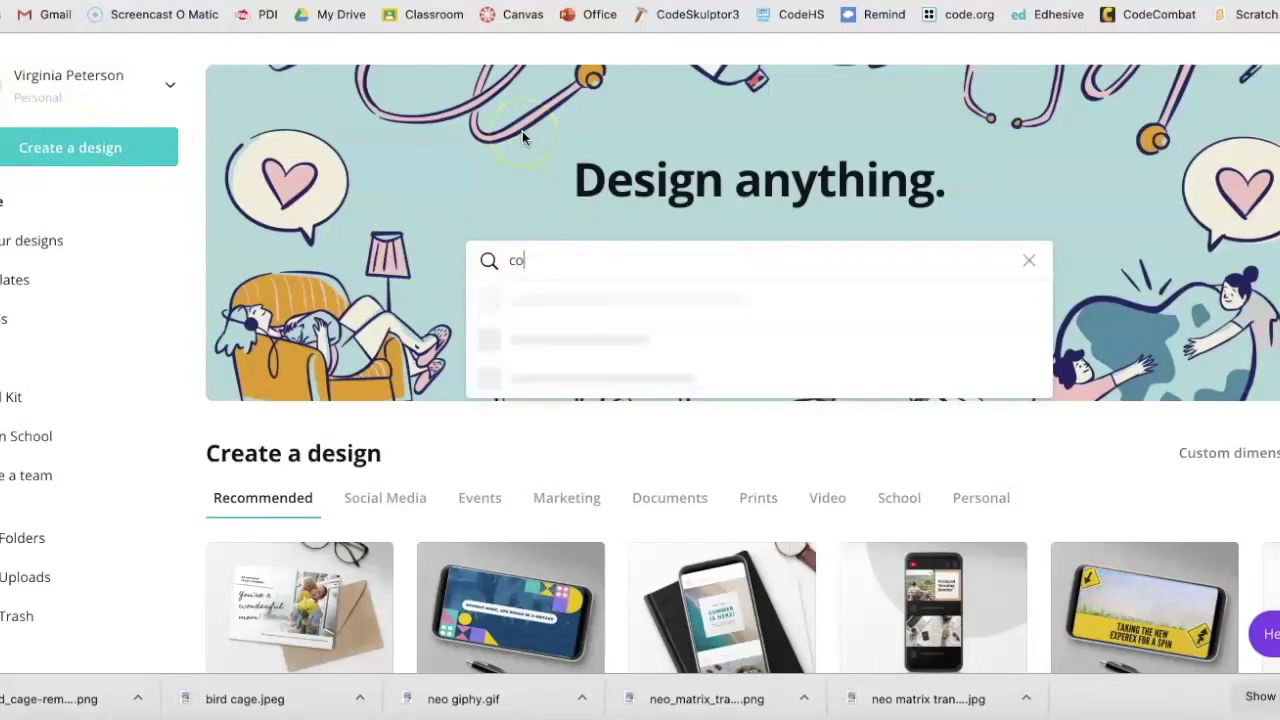
text(urse certificate)
key(Return)
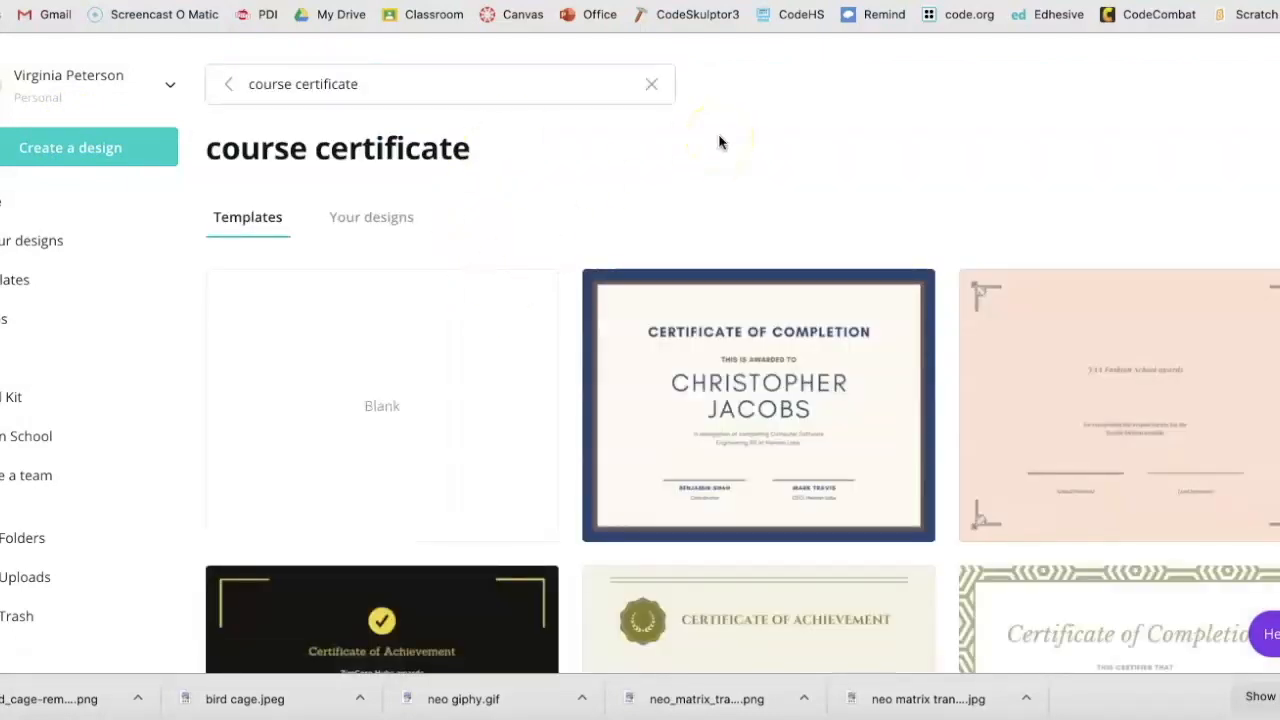
scroll(696, 399, down, 2)
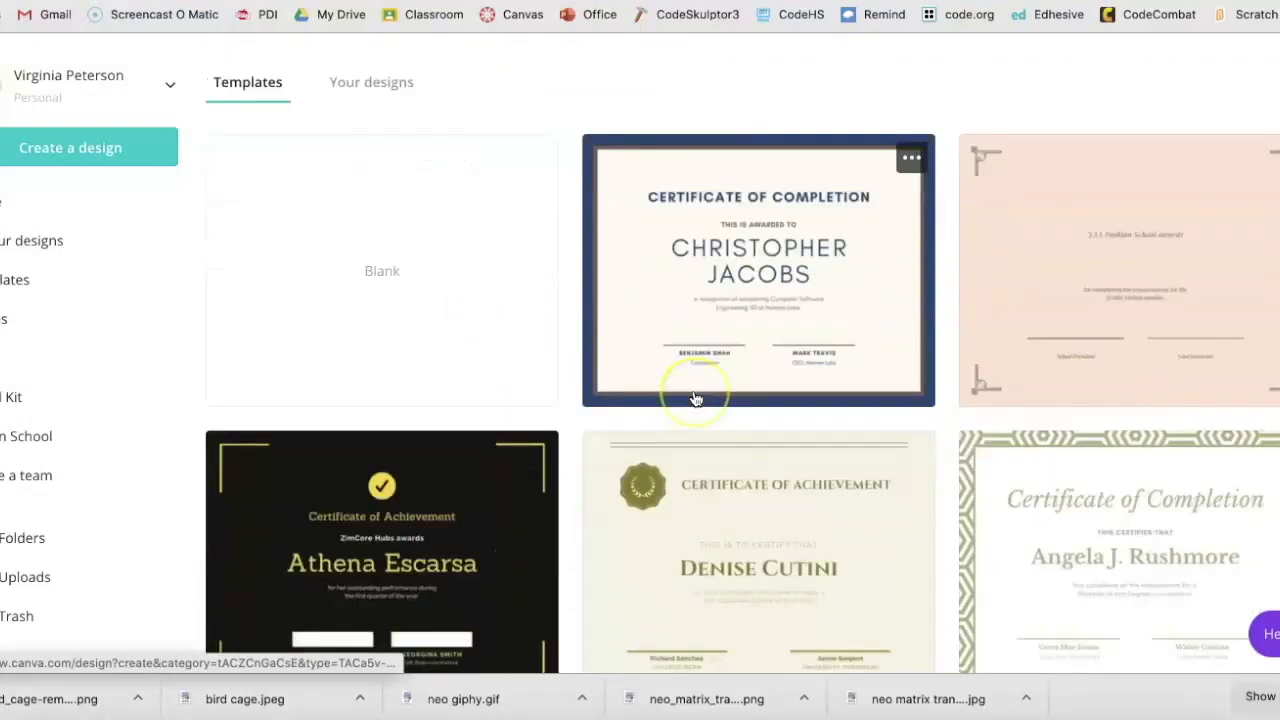
scroll(696, 399, down, 7)
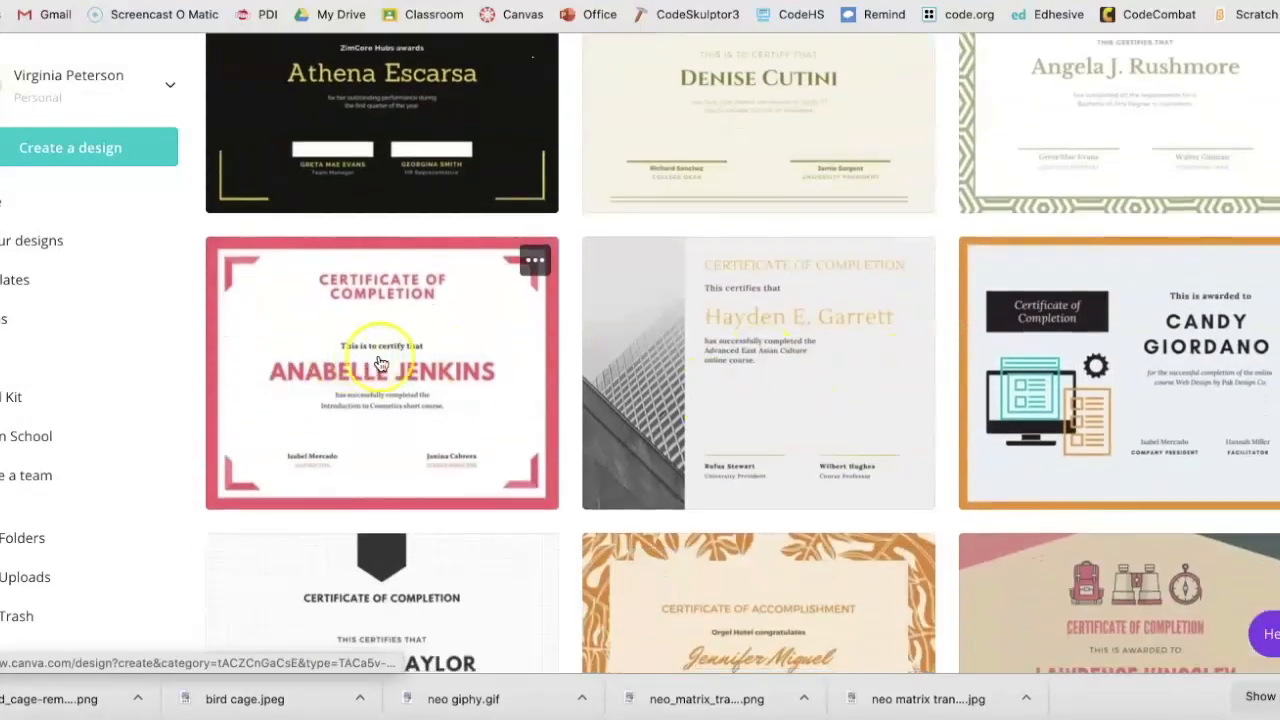
click(380, 363)
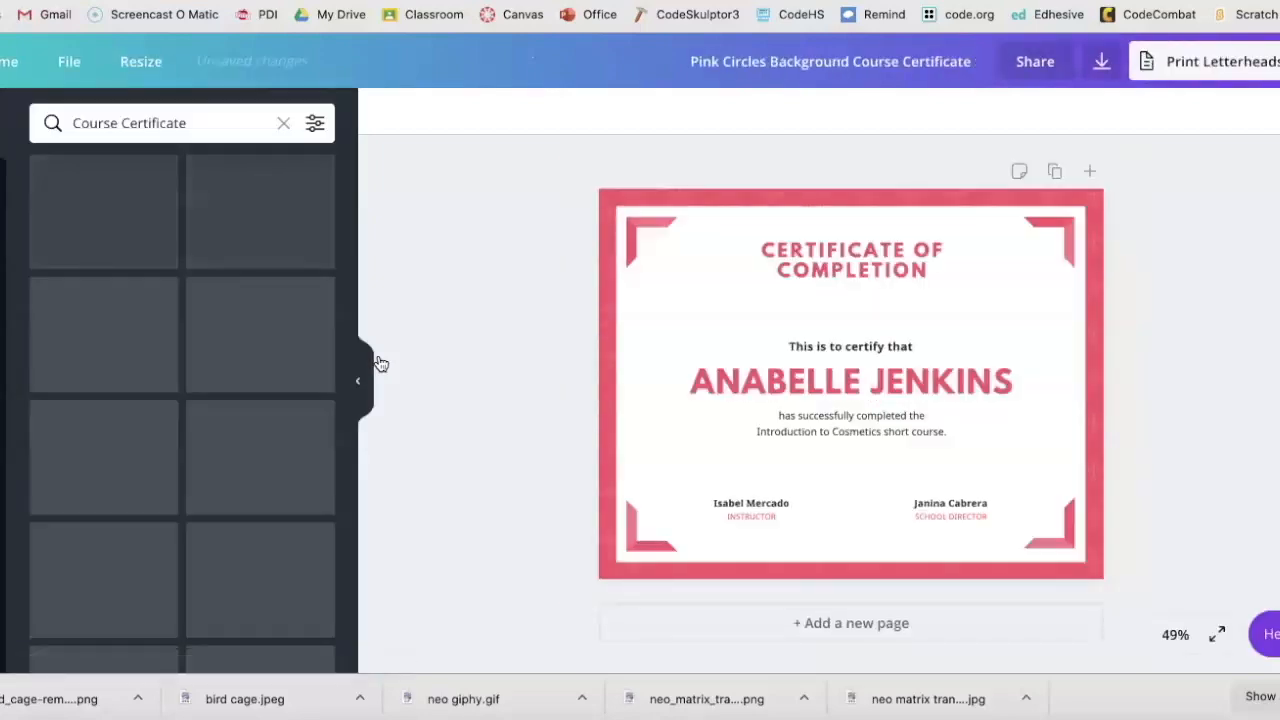
Replace the recipient's name on the certificate with "YOU".
click(815, 387)
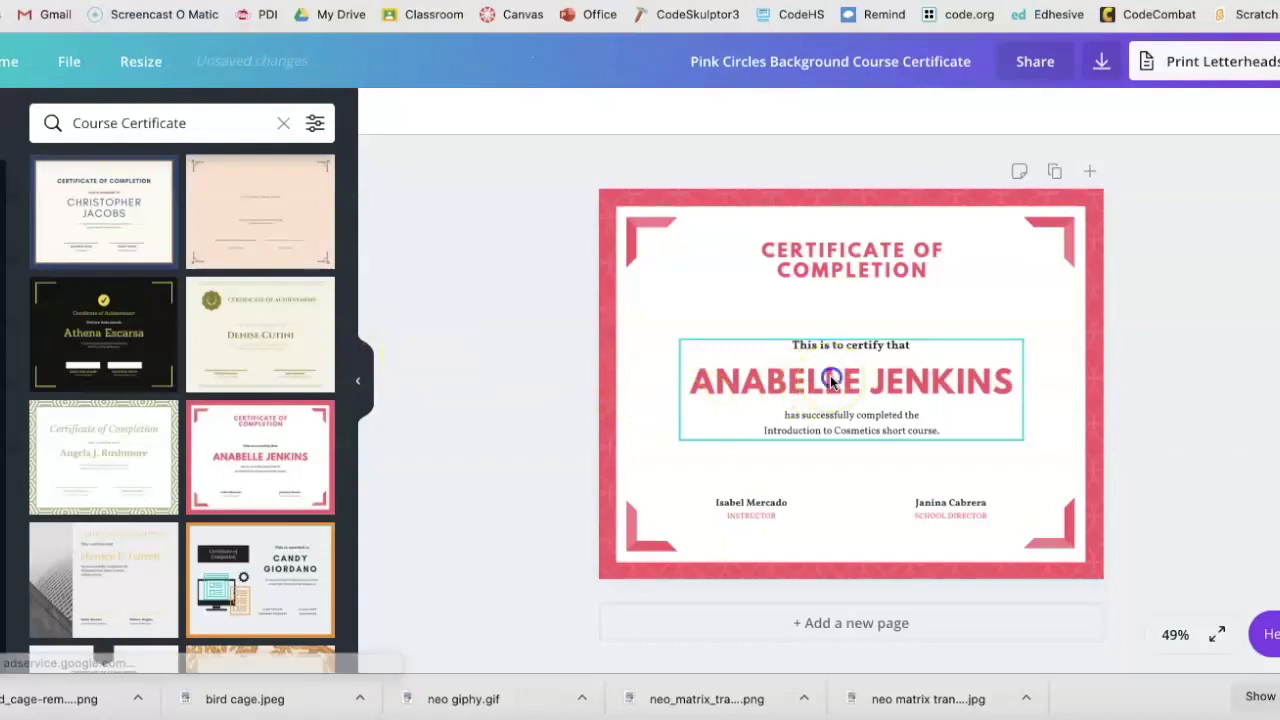
click(830, 383)
double_click(830, 380)
click(830, 380)
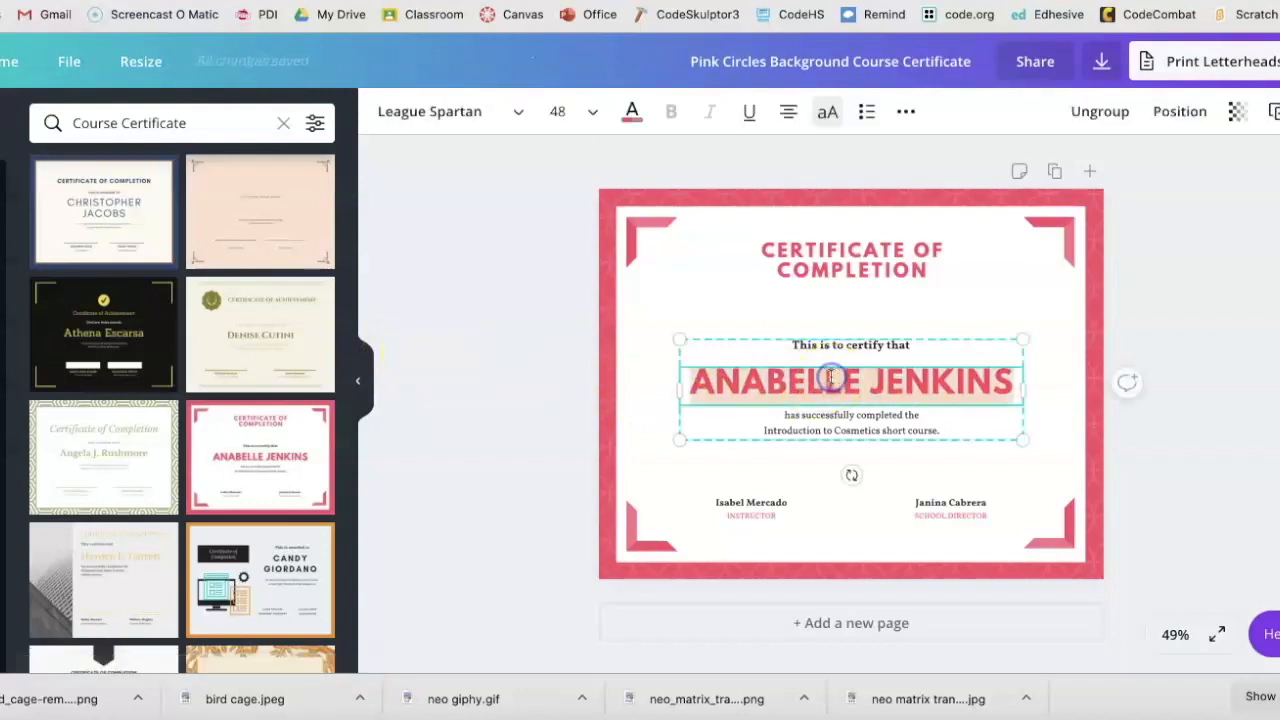
text(YOU)
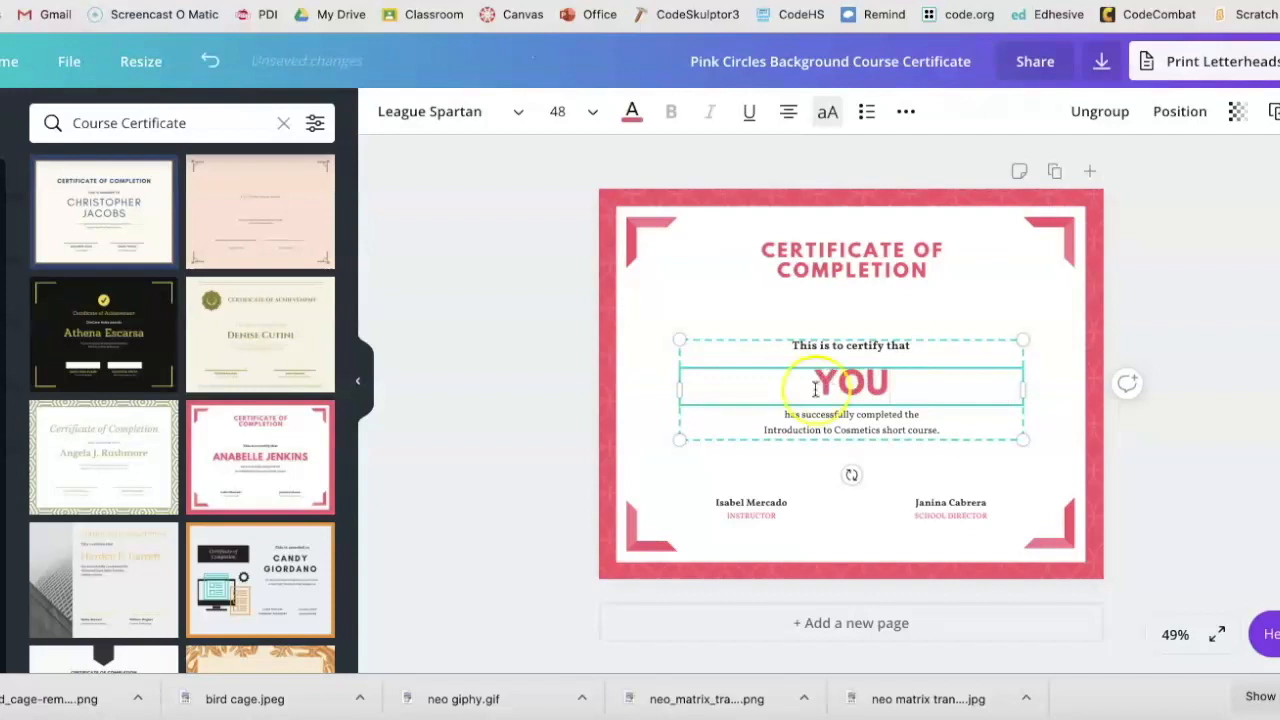
Replace the school director's name on the certificate with the teacher's name and the title with "TEACHER".
click(755, 505)
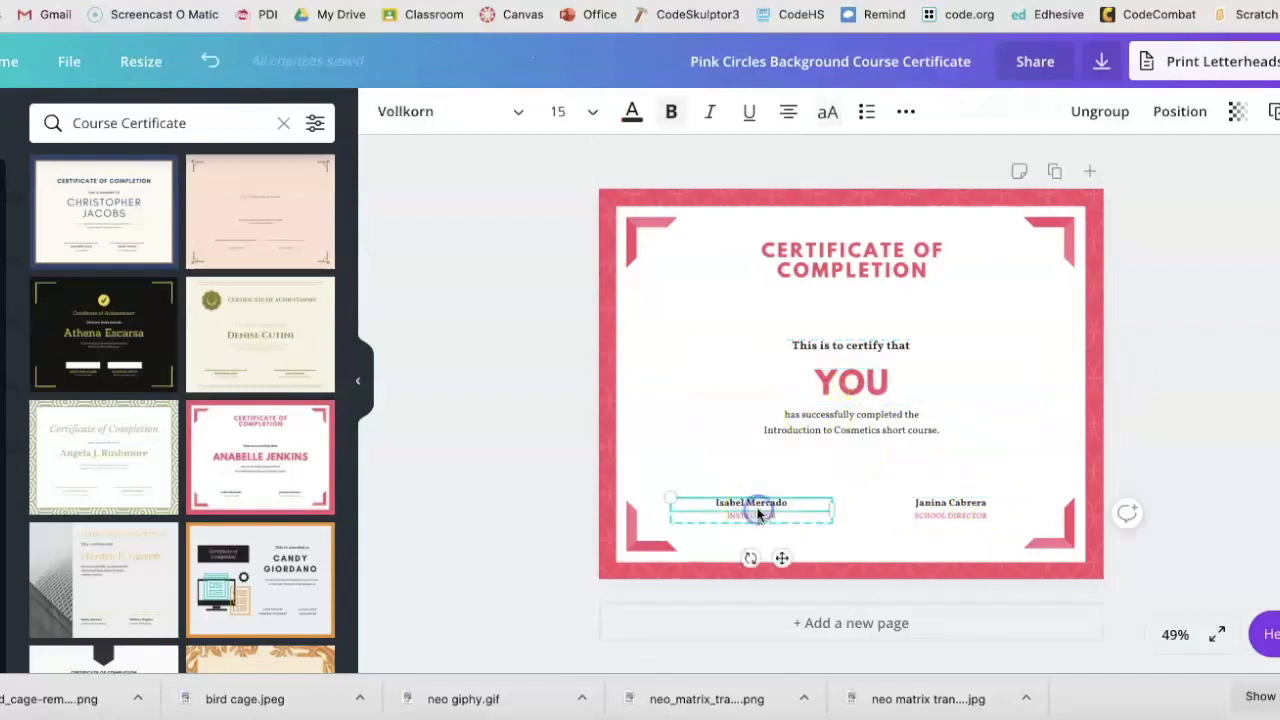
click(912, 514)
triple_click(921, 503)
text(M)
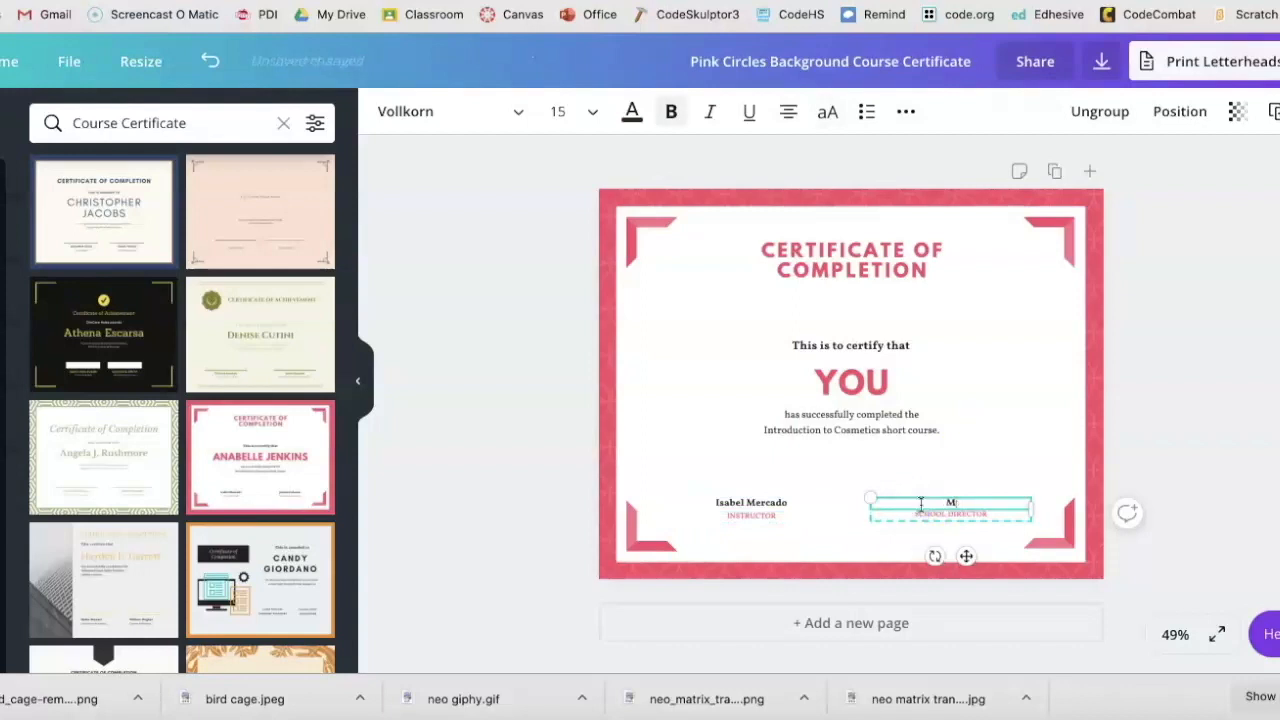
triple_click(969, 519)
text(TEACHER)
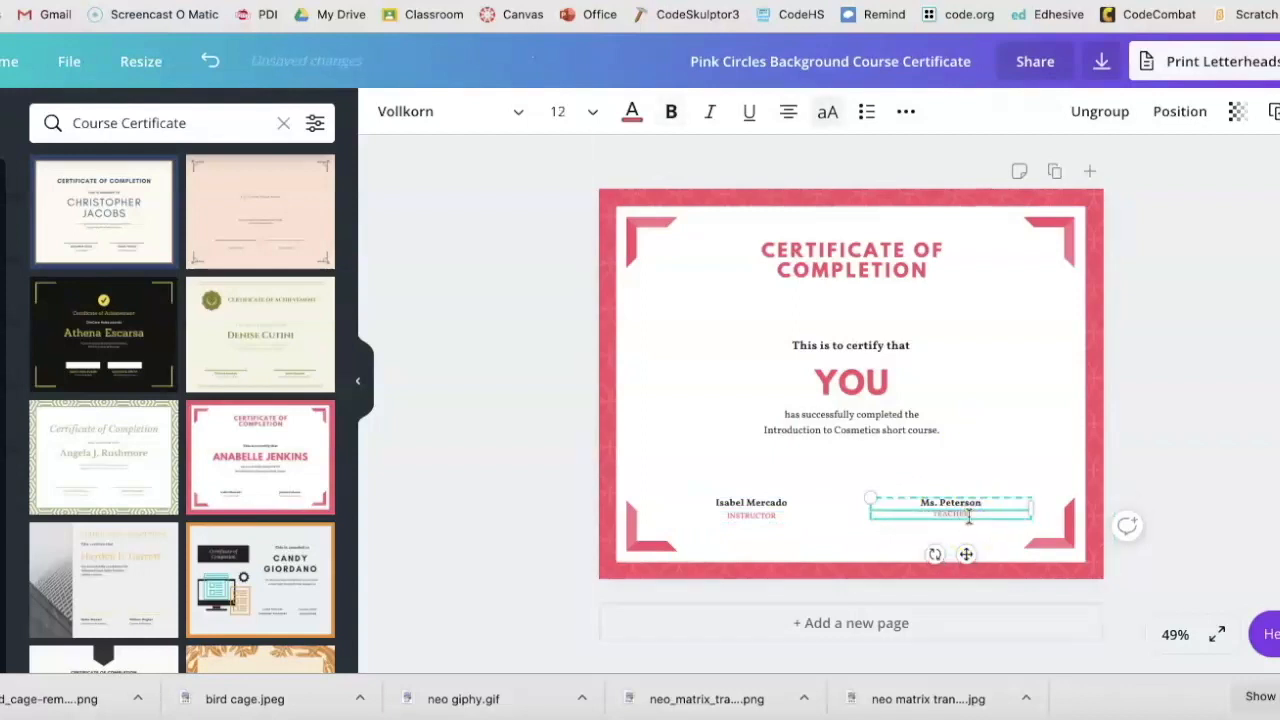
Delete the instructor's name and title block from the certificate.
click(814, 519)
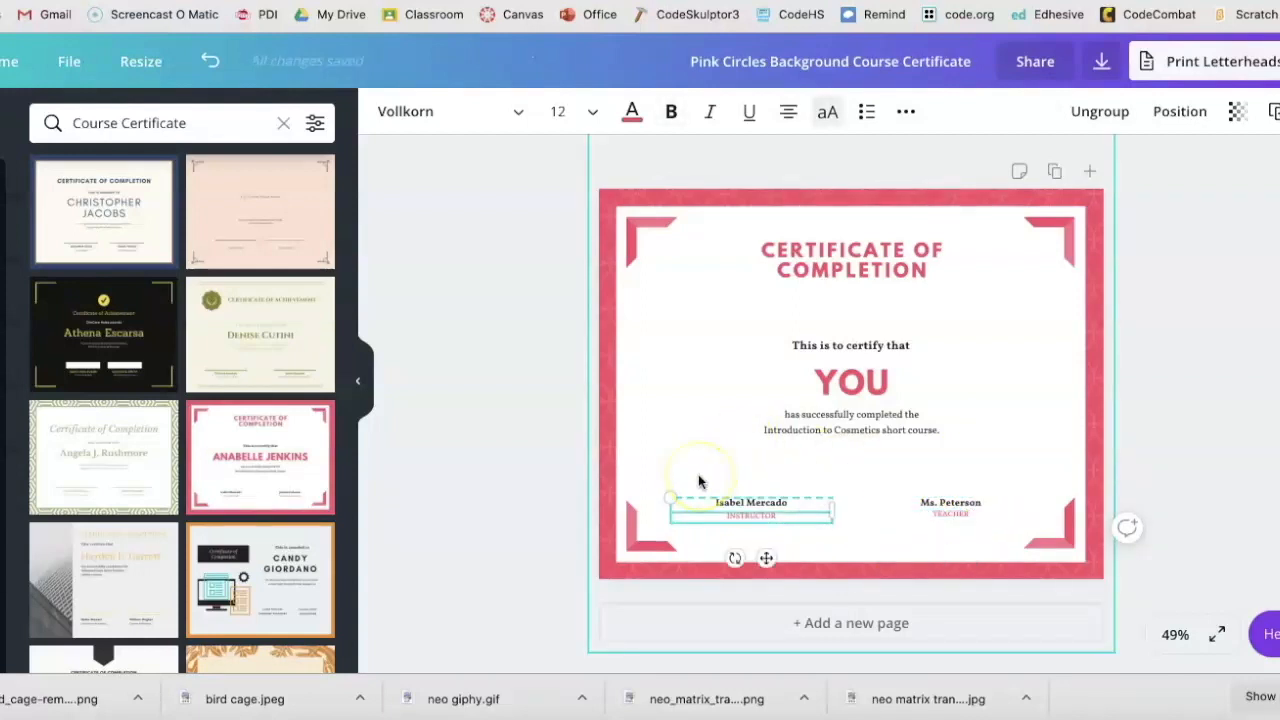
key(Delete)
key(Delete)
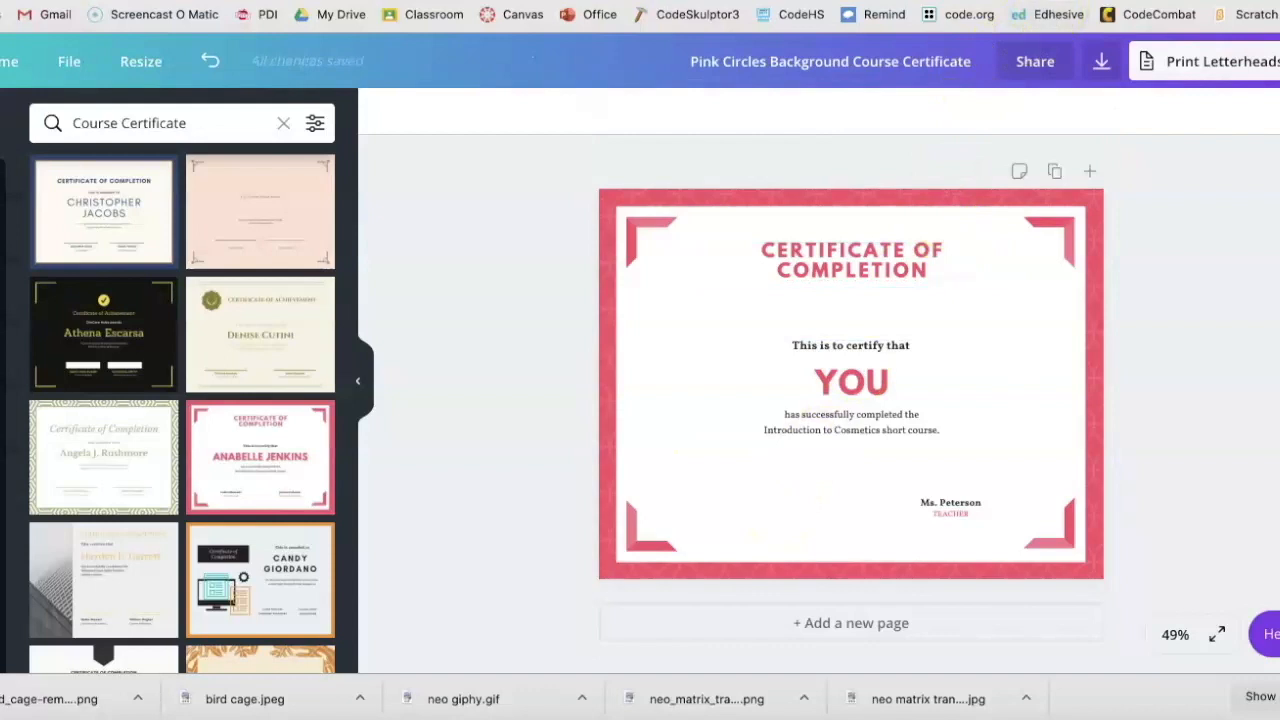
Copy the "You're the best" shield Bitmoji and paste it onto the certificate.
click(1088, 1)
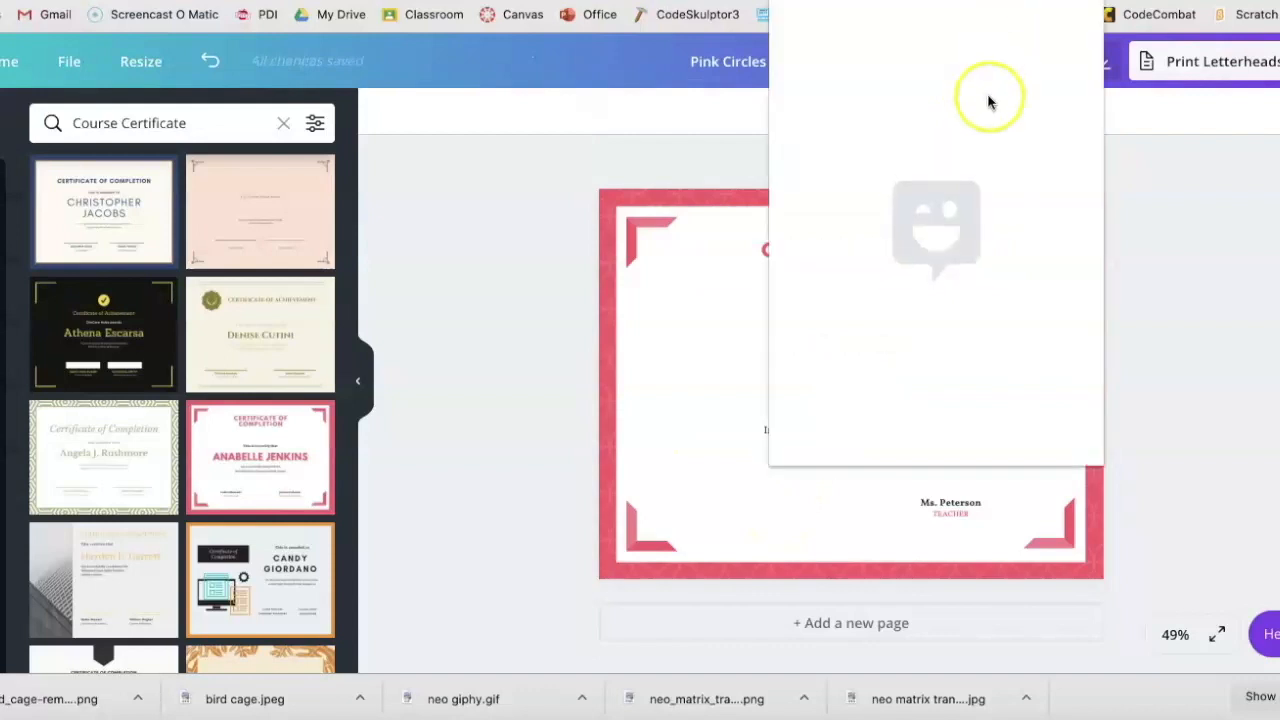
text(youre the best)
click(805, 135)
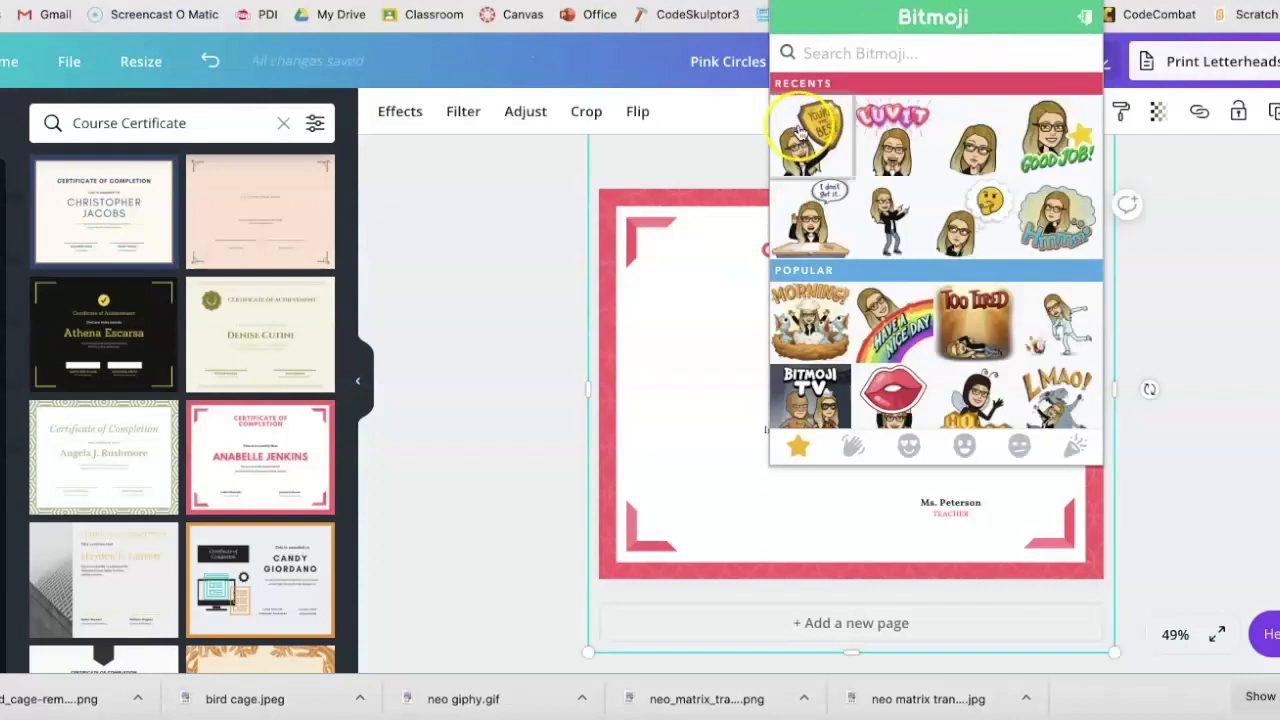
click(800, 132)
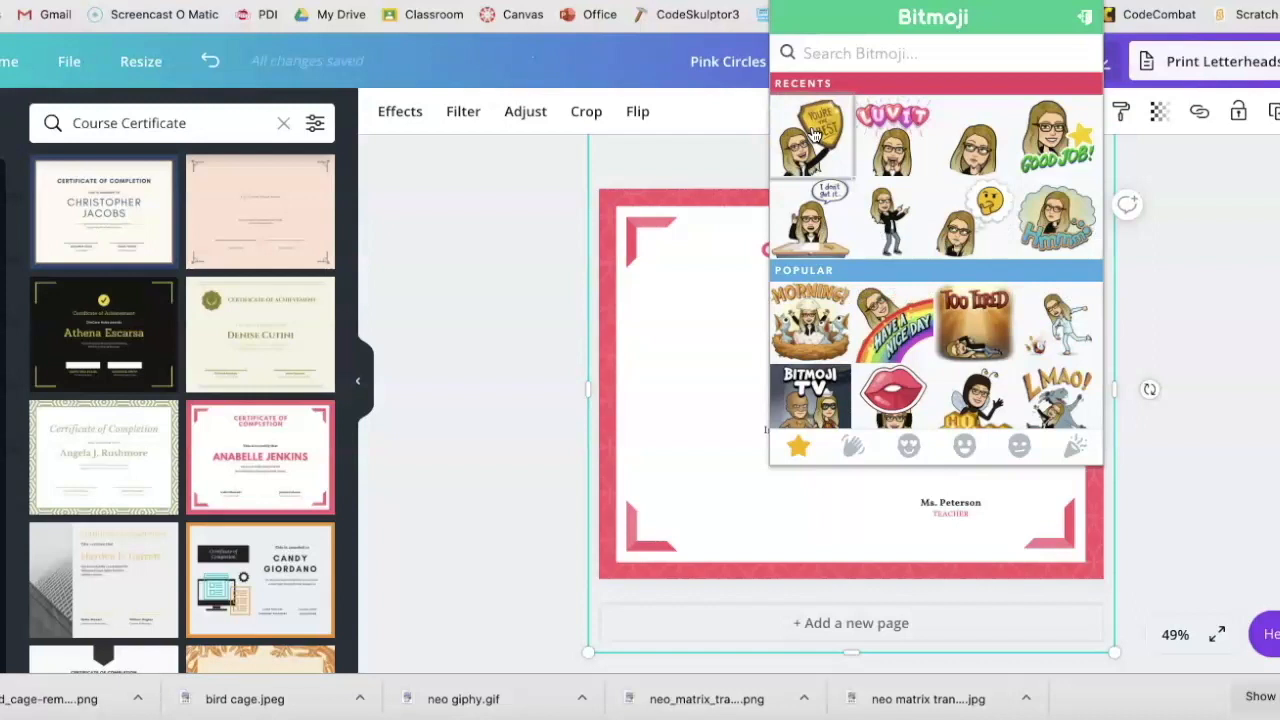
right_click(813, 133)
click(843, 175)
click(726, 320)
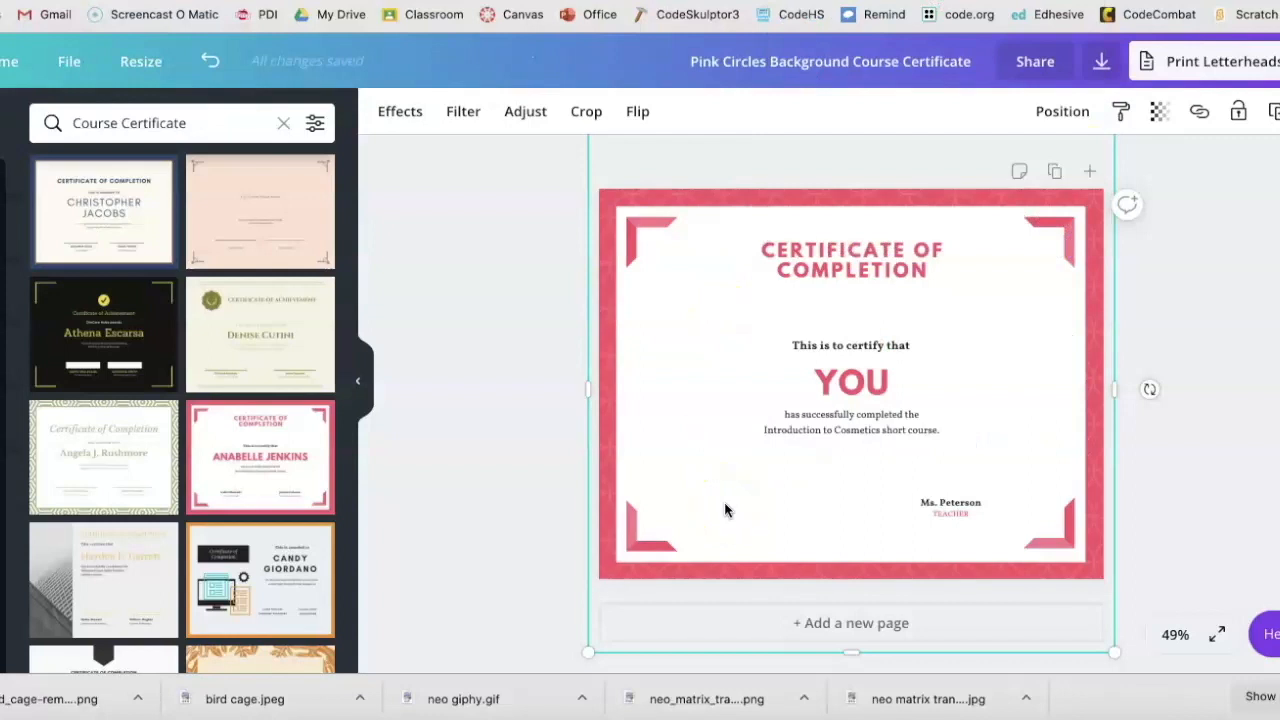
key(ctrl+v)
Move the Bitmoji to the certificate's lower-left corner and shrink it to fit below the certification text.
drag(825, 440, 738, 497)
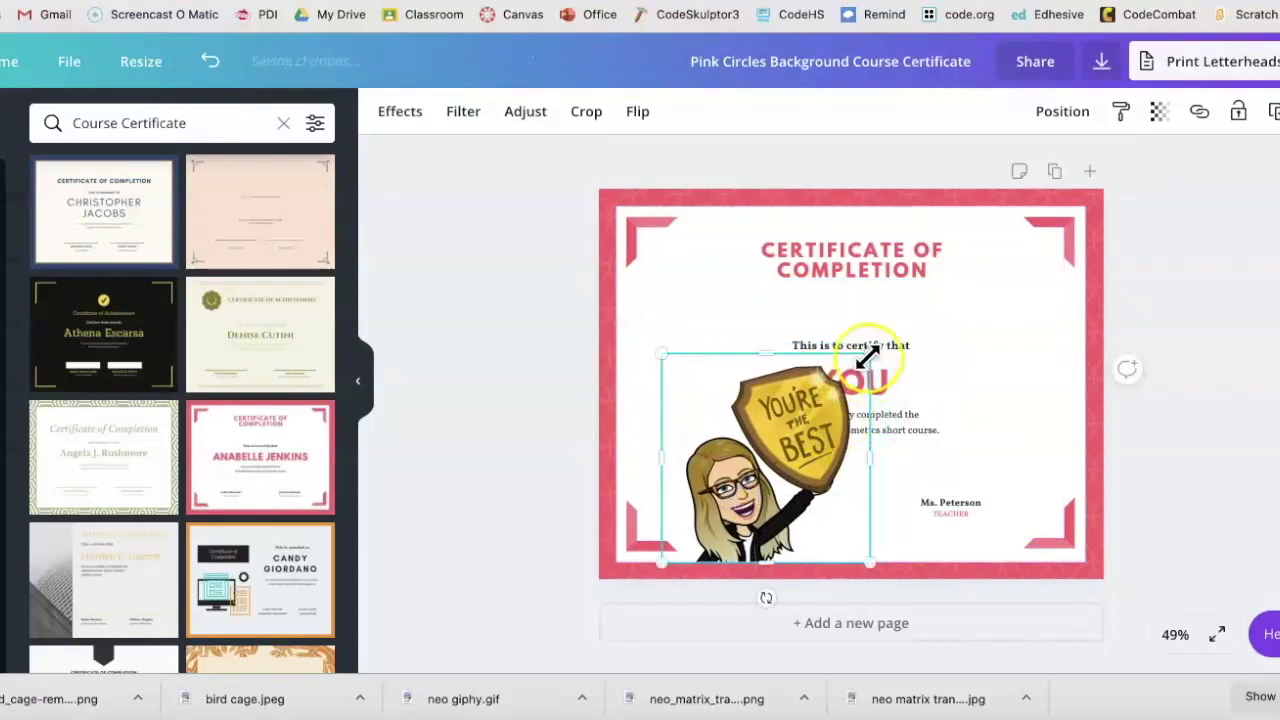
drag(869, 352, 786, 433)
click(737, 346)
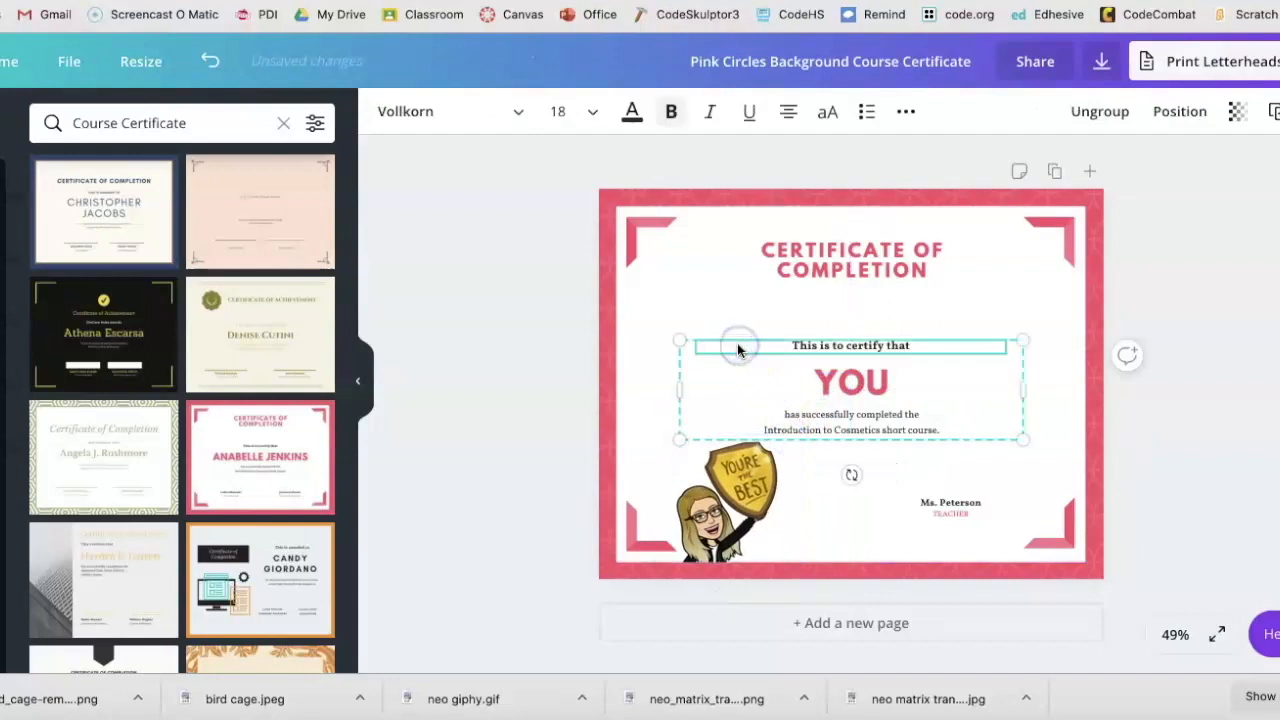
click(975, 294)
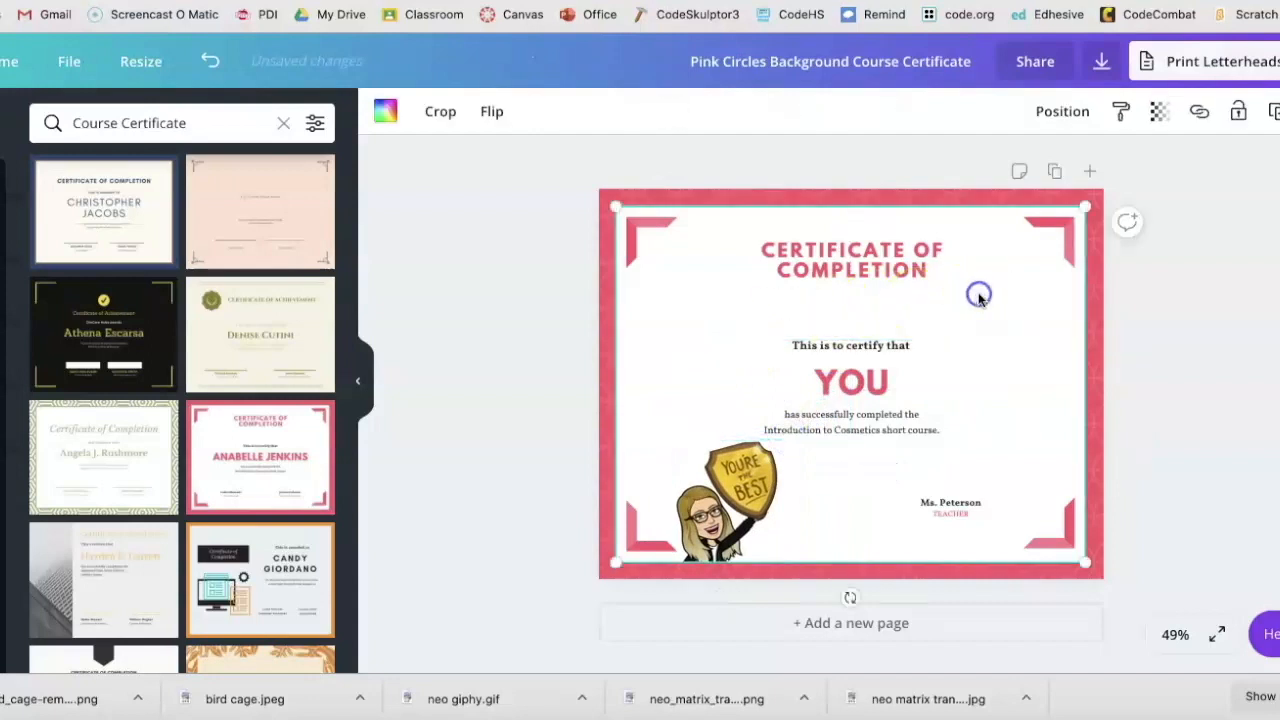
Download the finished certificate as a PNG image at its default size and dismiss the publishing notice.
click(1101, 66)
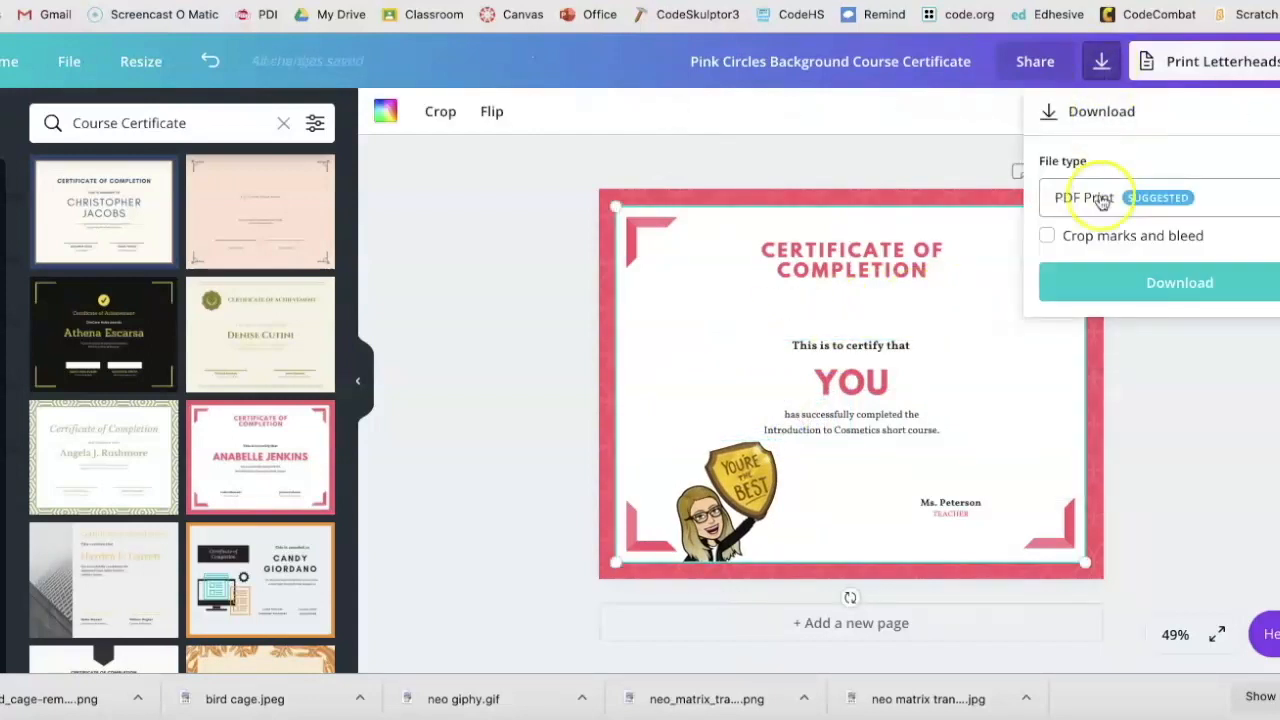
click(1236, 205)
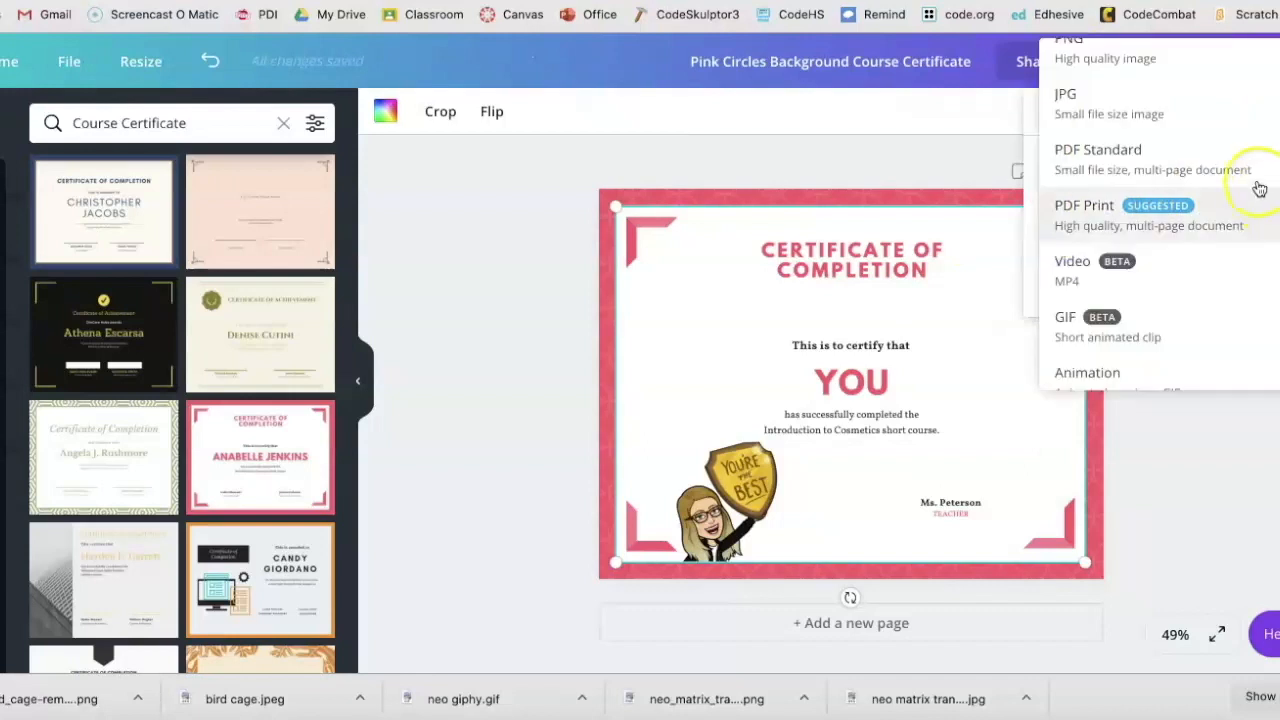
scroll(1258, 188, up, 1)
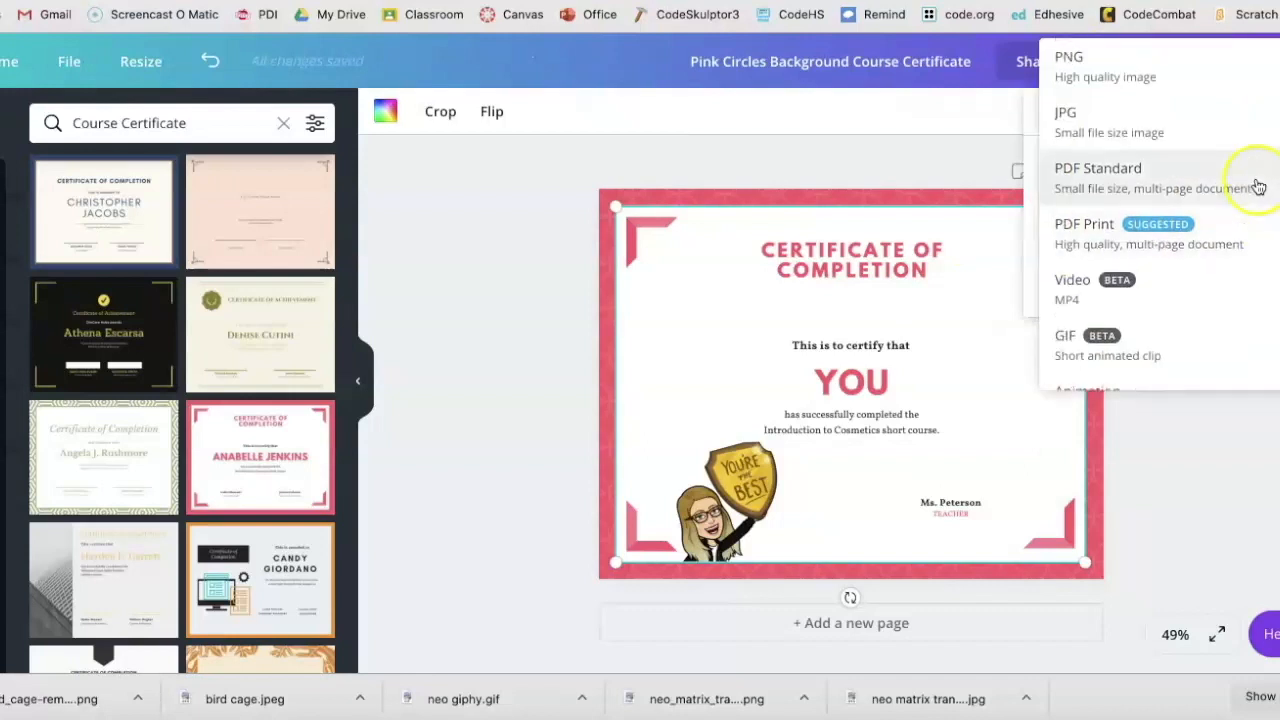
click(1214, 76)
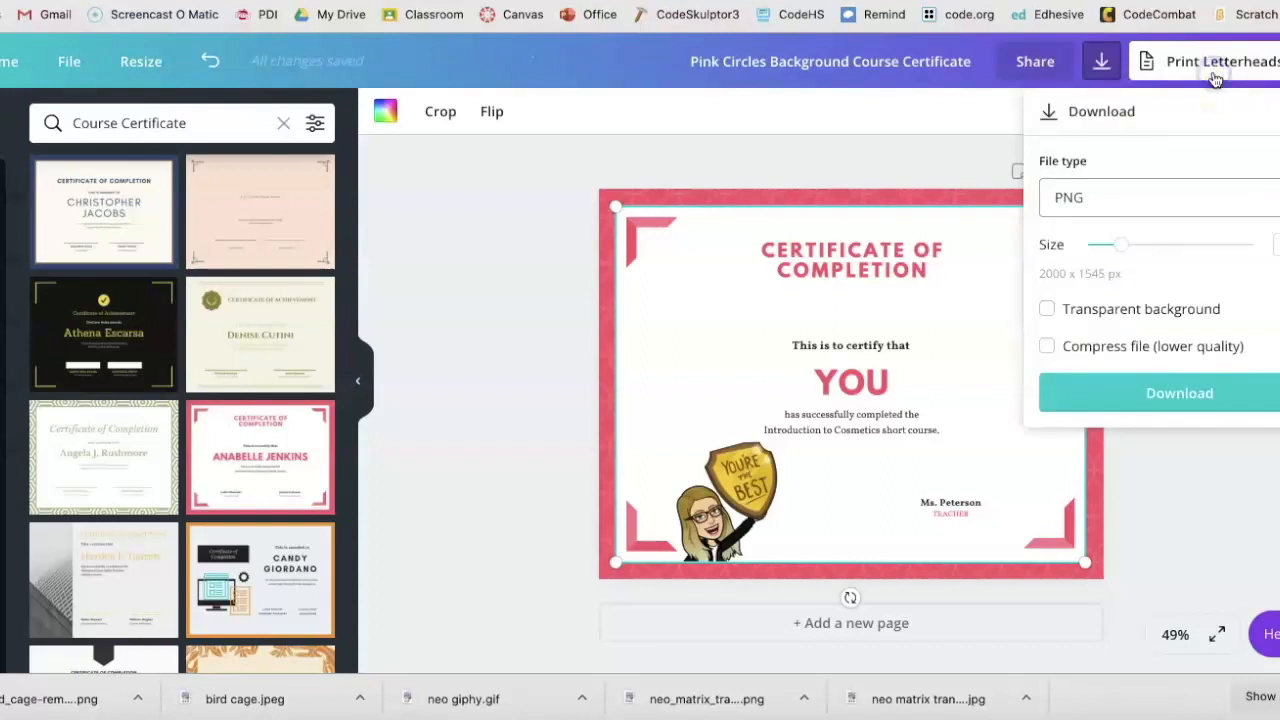
click(1150, 395)
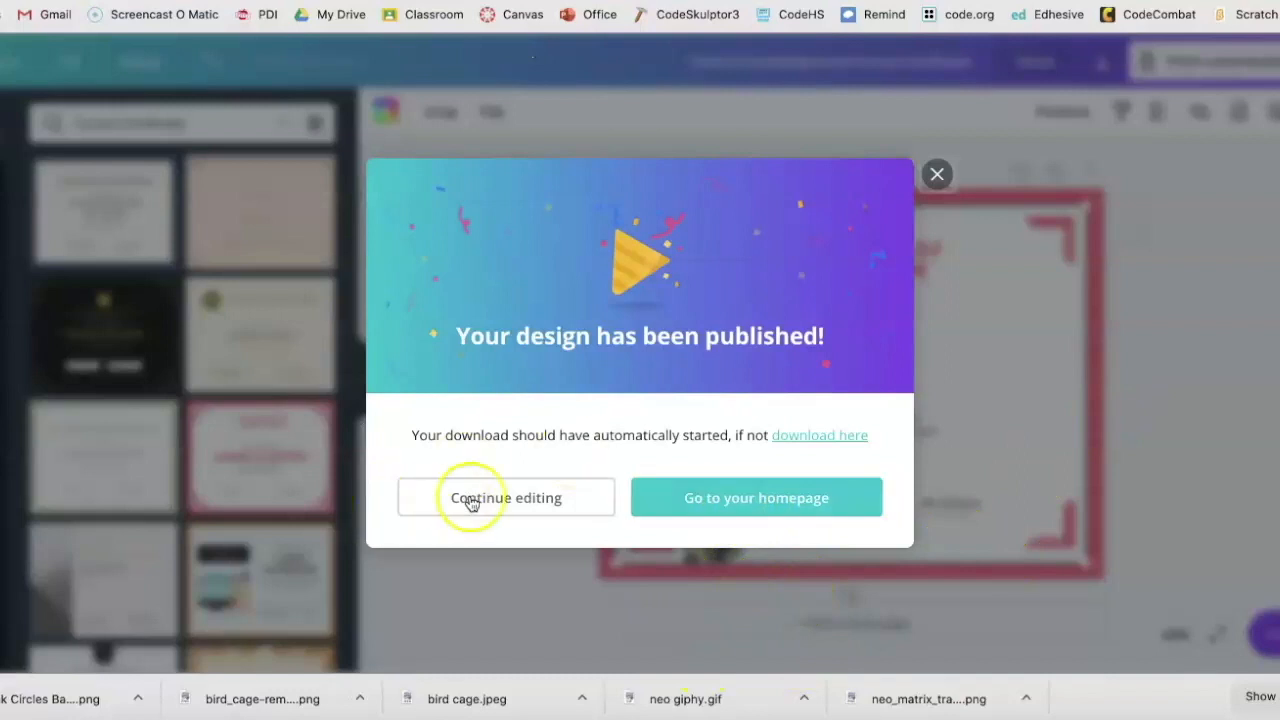
click(937, 177)
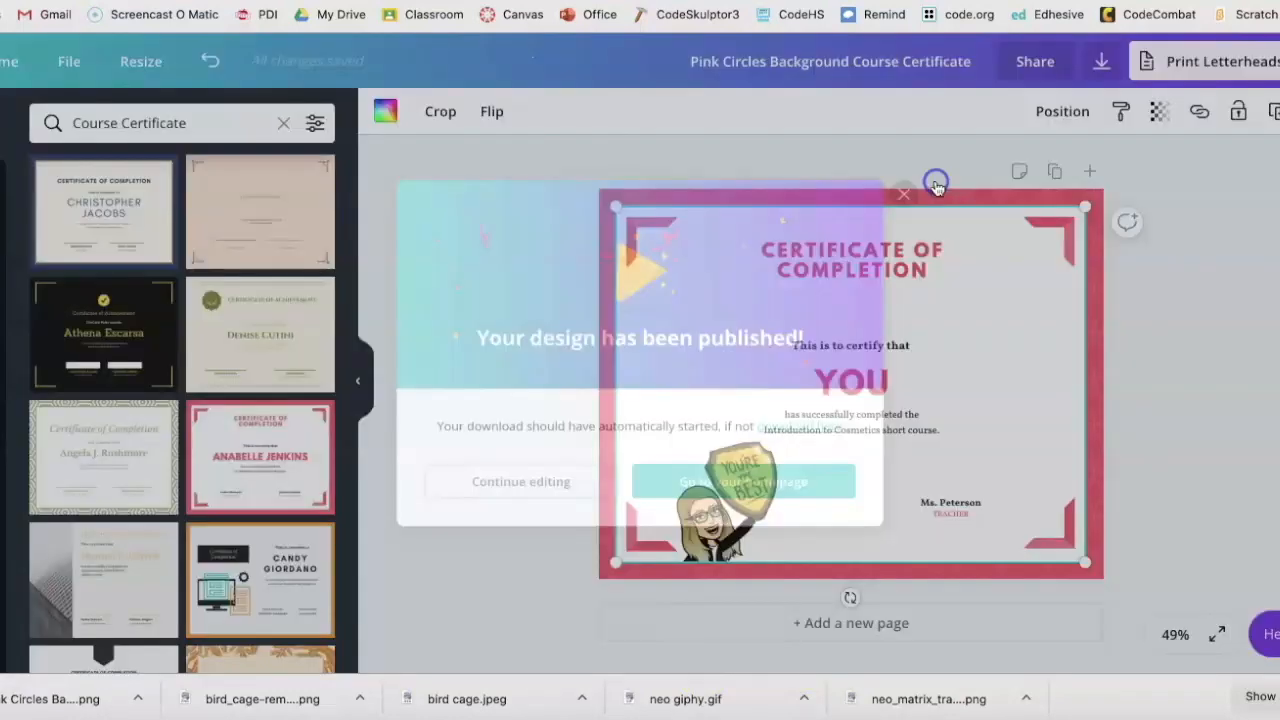
drag(690, 62, 922, 76)
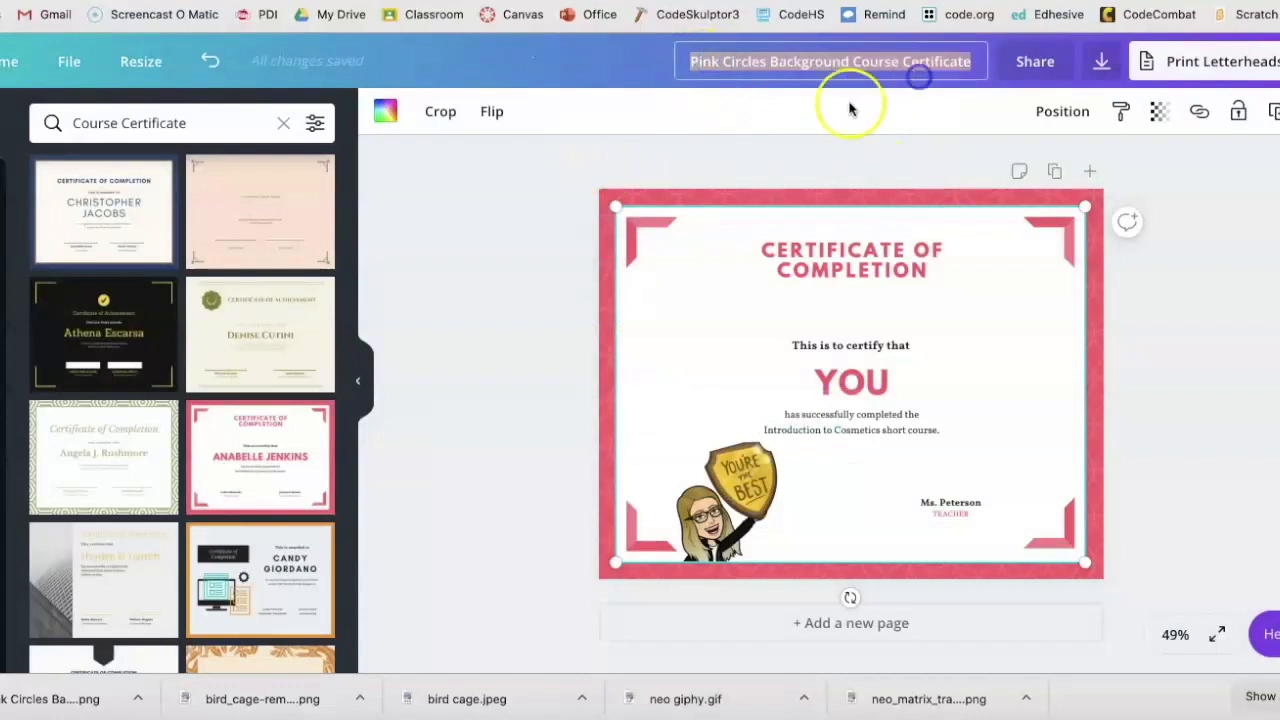
click(823, 121)
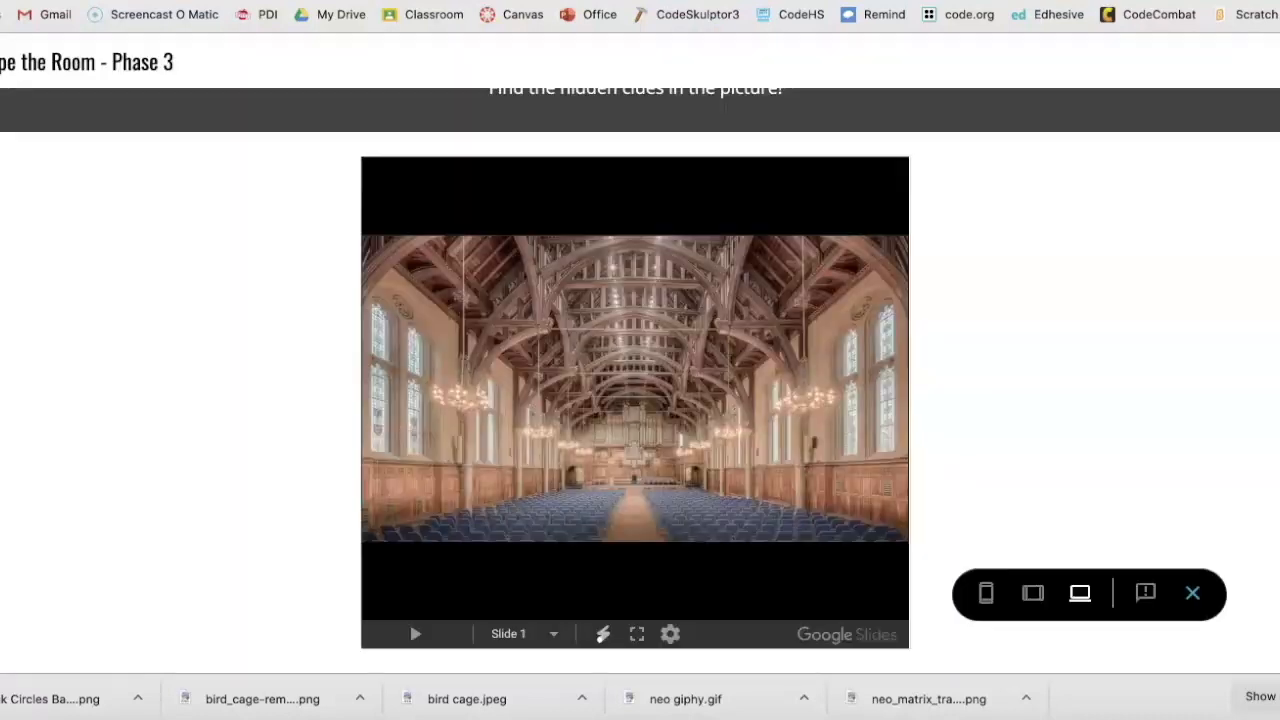
Switch to the Phase 3 site, exit its preview and duplicate the site as "Escape the Room - The End".
click(637, 241)
scroll(637, 241, up, 2)
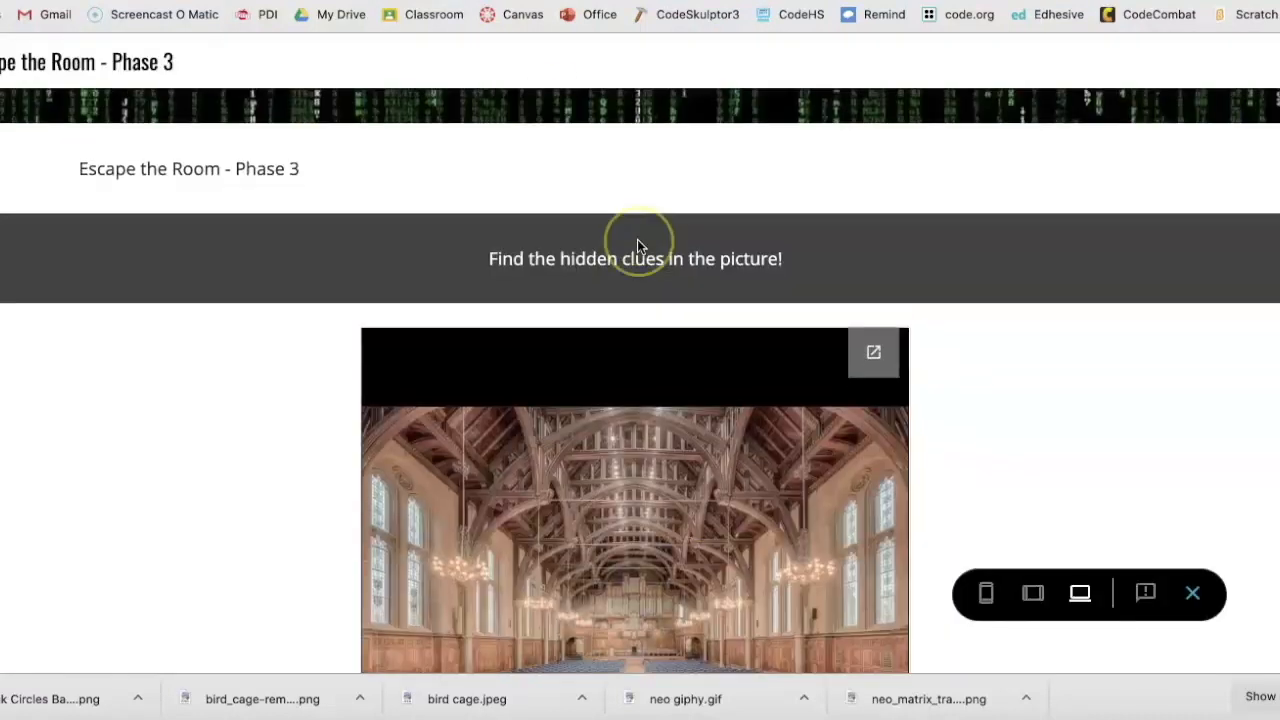
scroll(638, 245, up, 3)
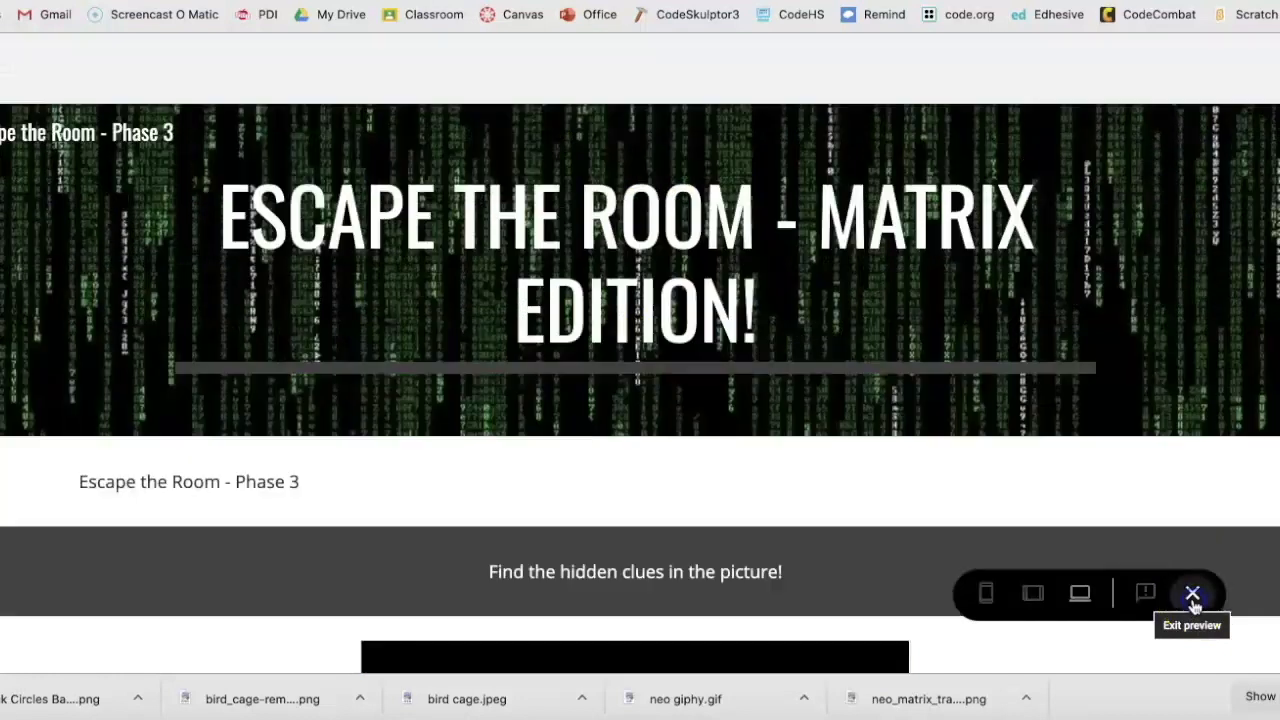
click(1195, 597)
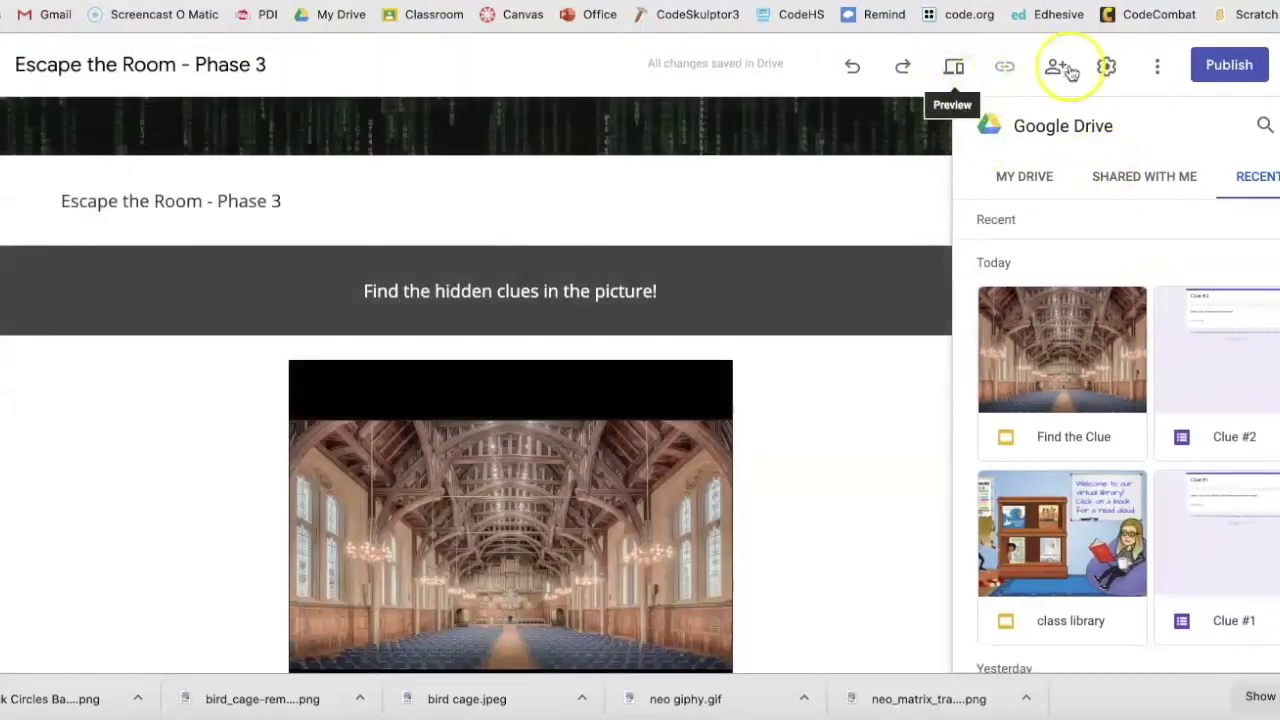
click(1157, 66)
click(1163, 144)
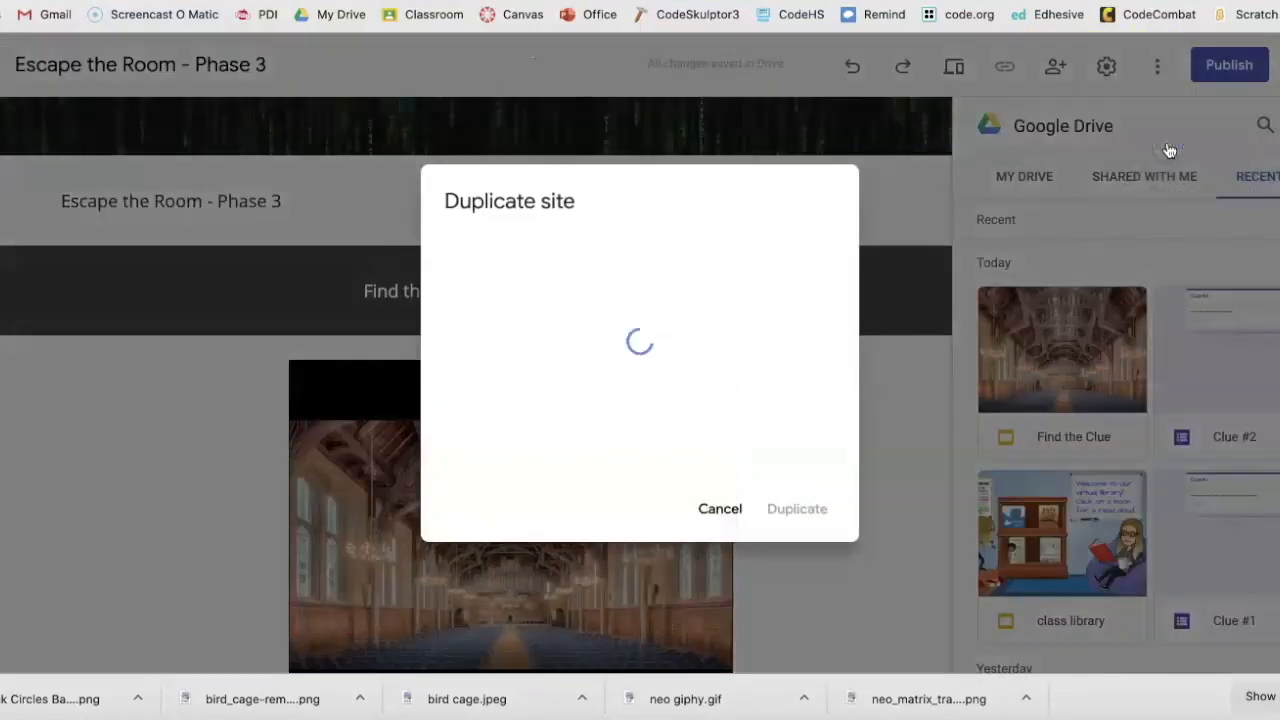
click(797, 526)
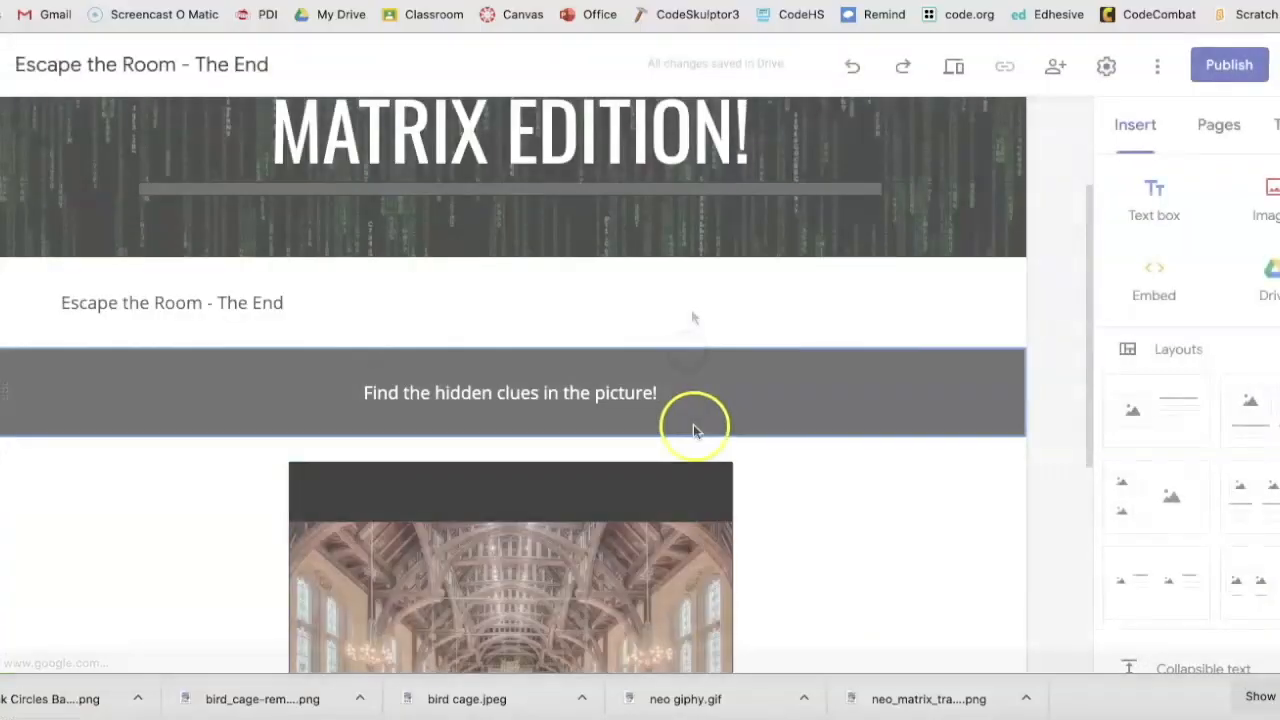
Replace the hidden-clues instruction in the dark section with "Congratulations! You escaped the room!".
triple_click(663, 391)
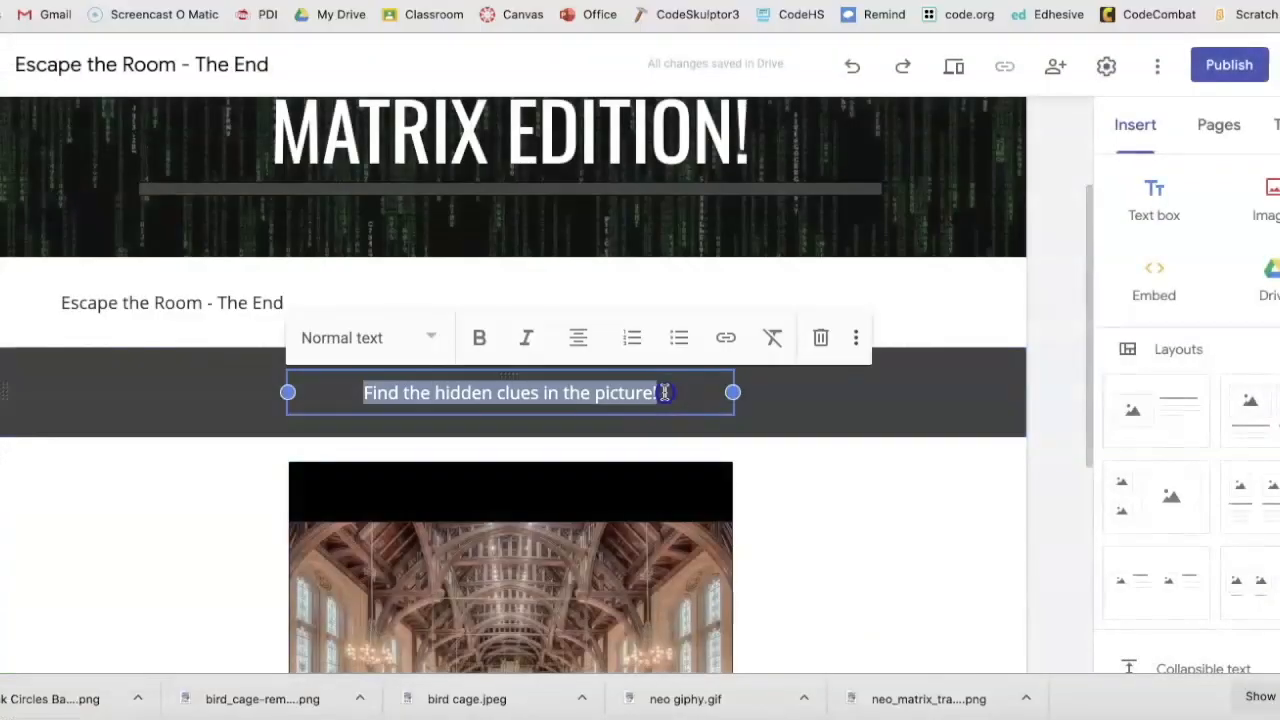
text(Congratulations!  You e)
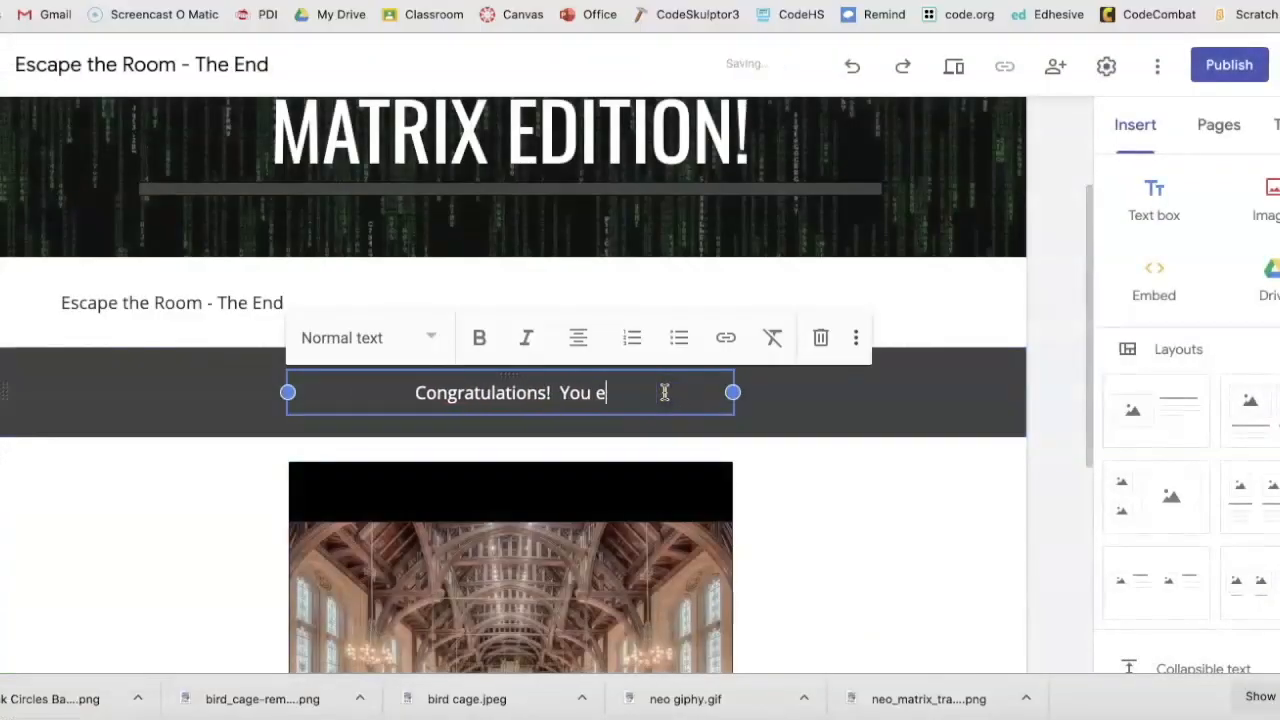
text(scaped the room!)
Delete the embedded hall picture slideshow below the congratulations text.
click(799, 520)
key(Delete)
click(51, 529)
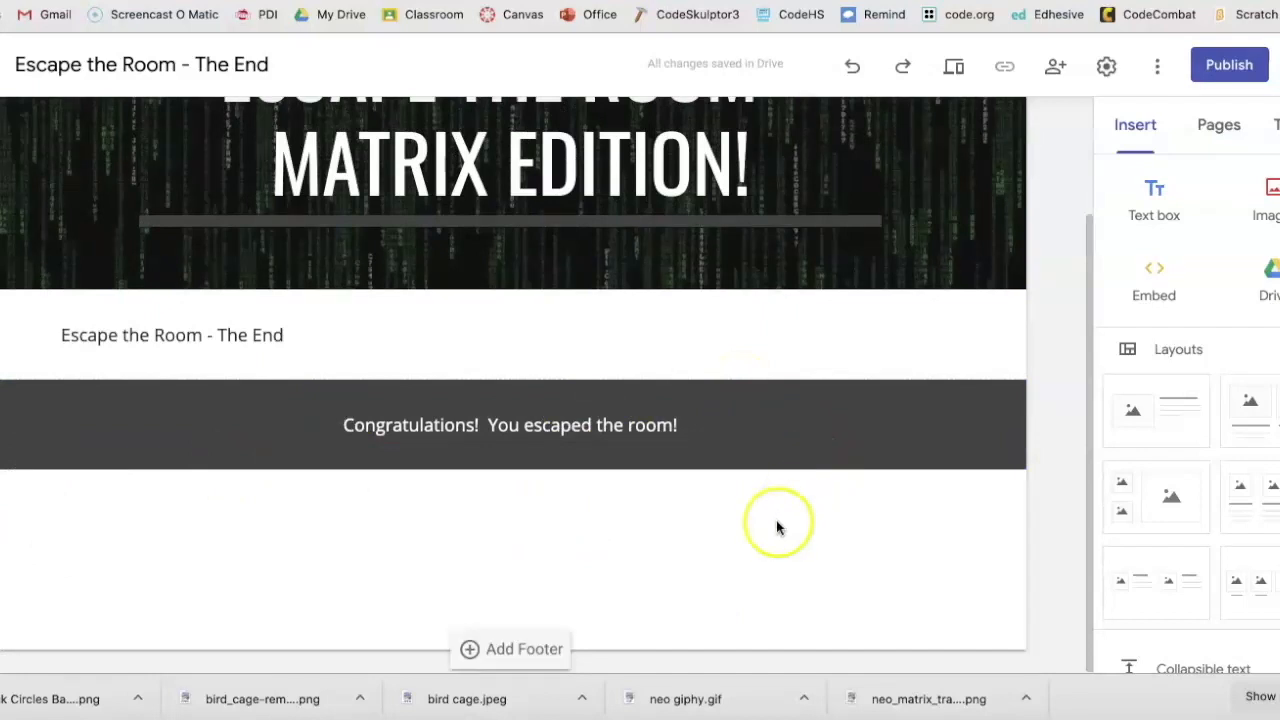
Upload the Pink Circles Background Course Certificate image from Downloads, then enlarge and centre it below the congratulations text.
click(928, 406)
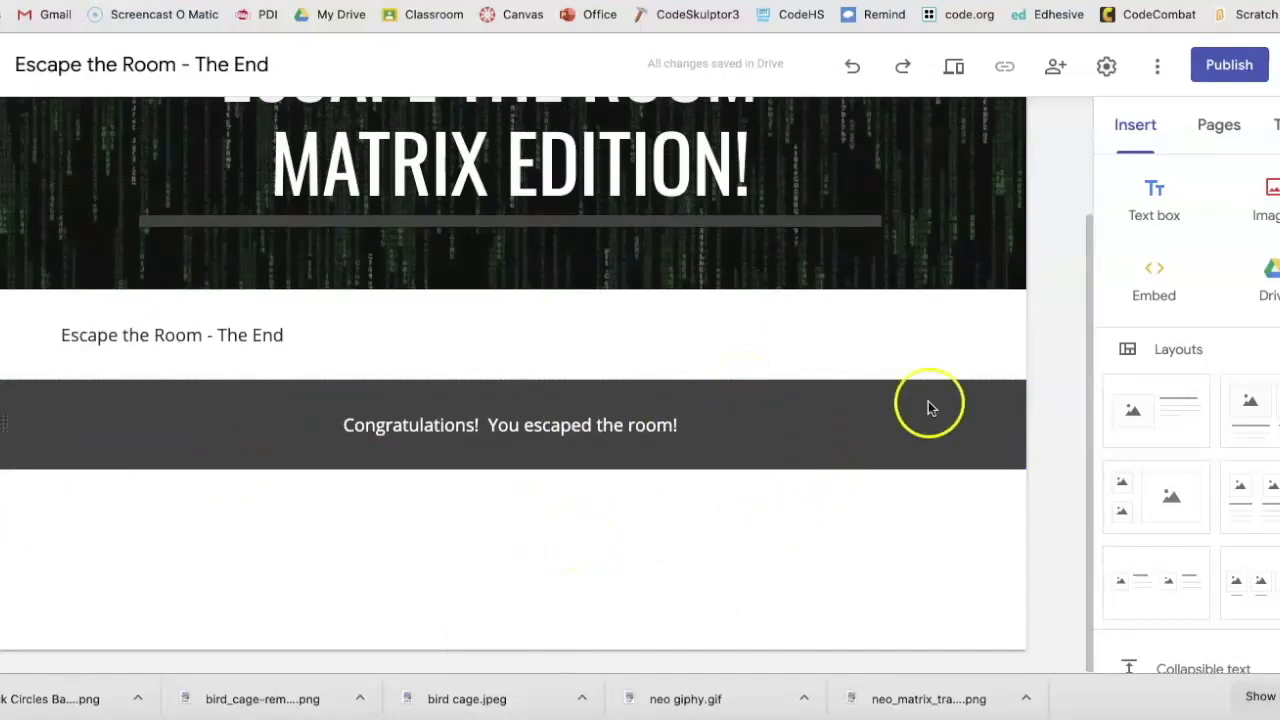
click(1273, 193)
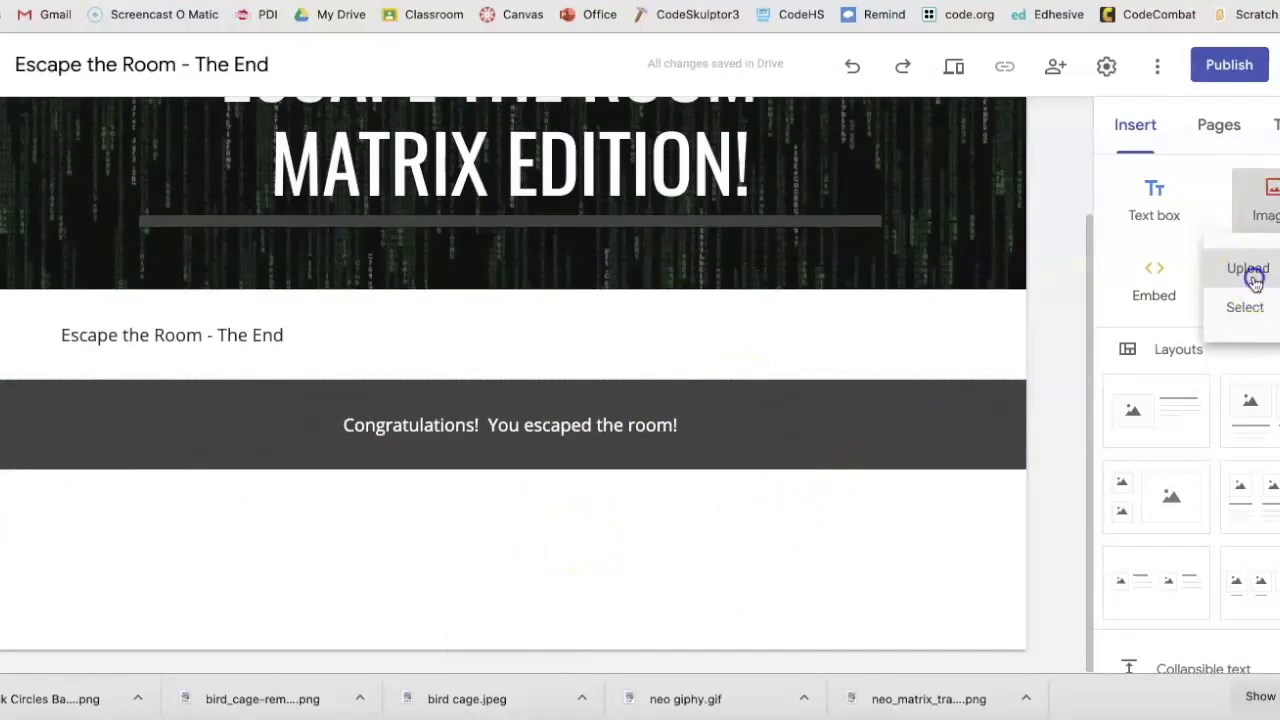
click(1252, 272)
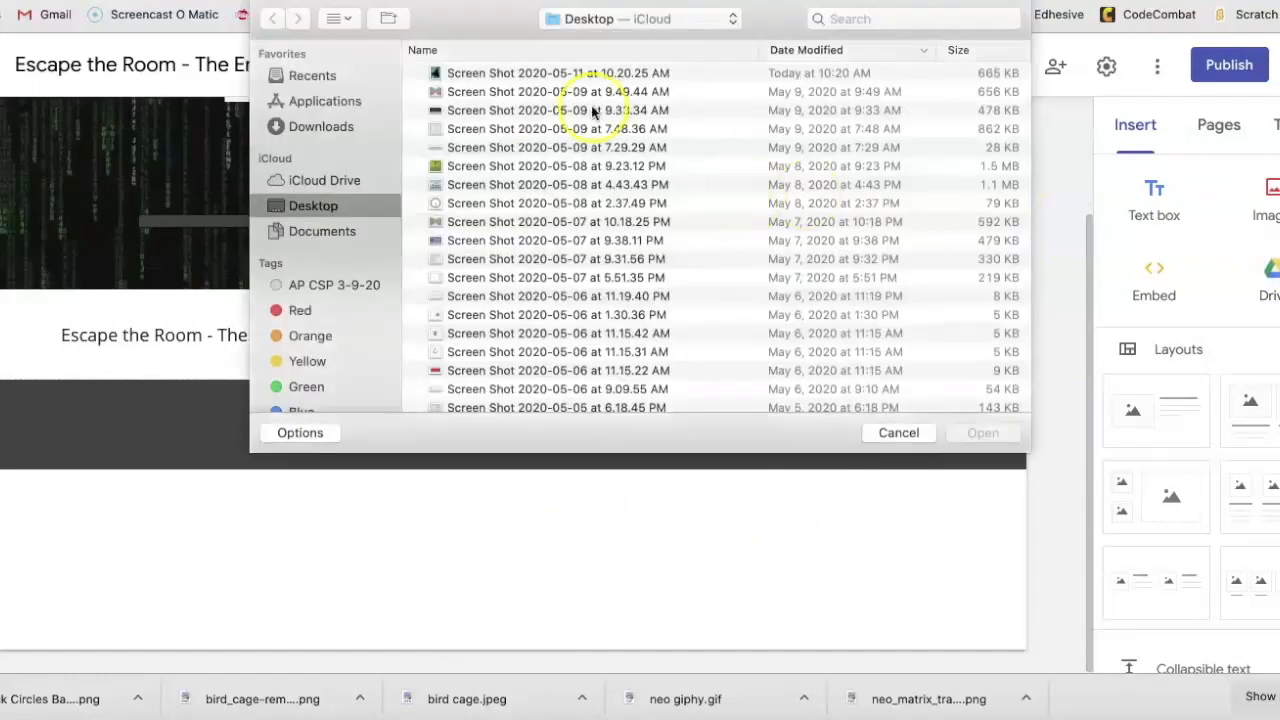
click(321, 126)
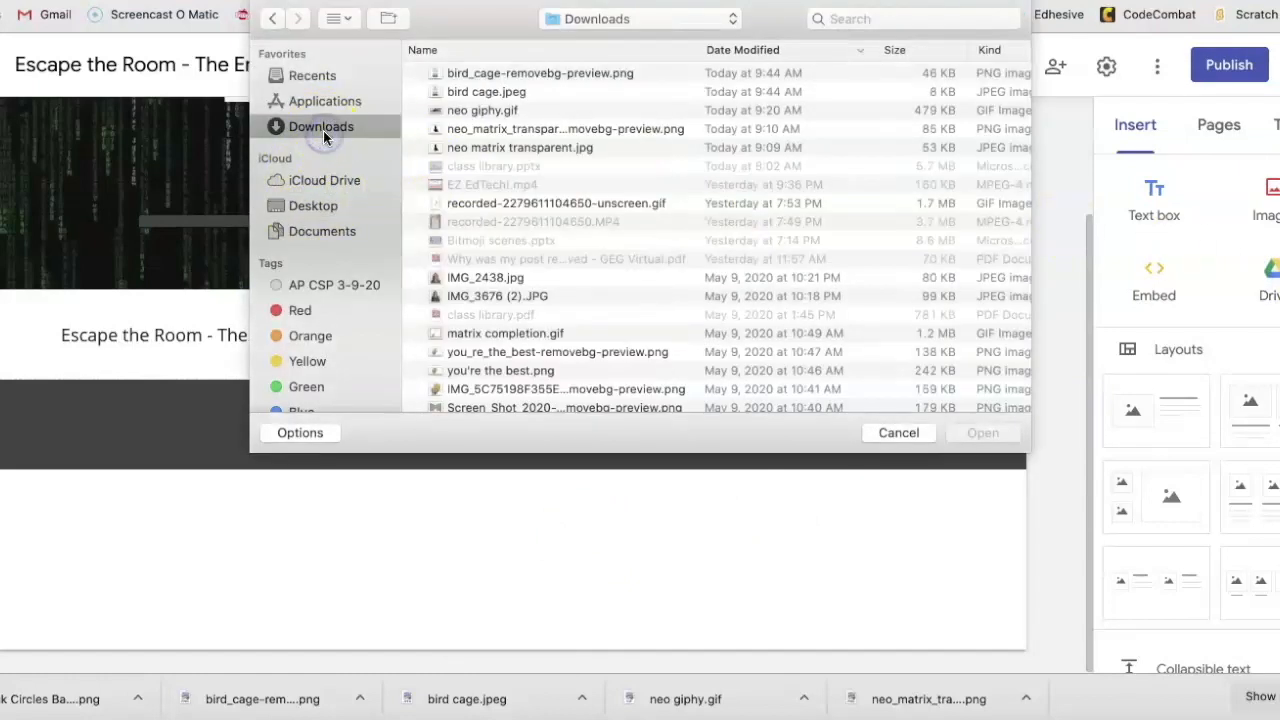
scroll(500, 80, up, 1)
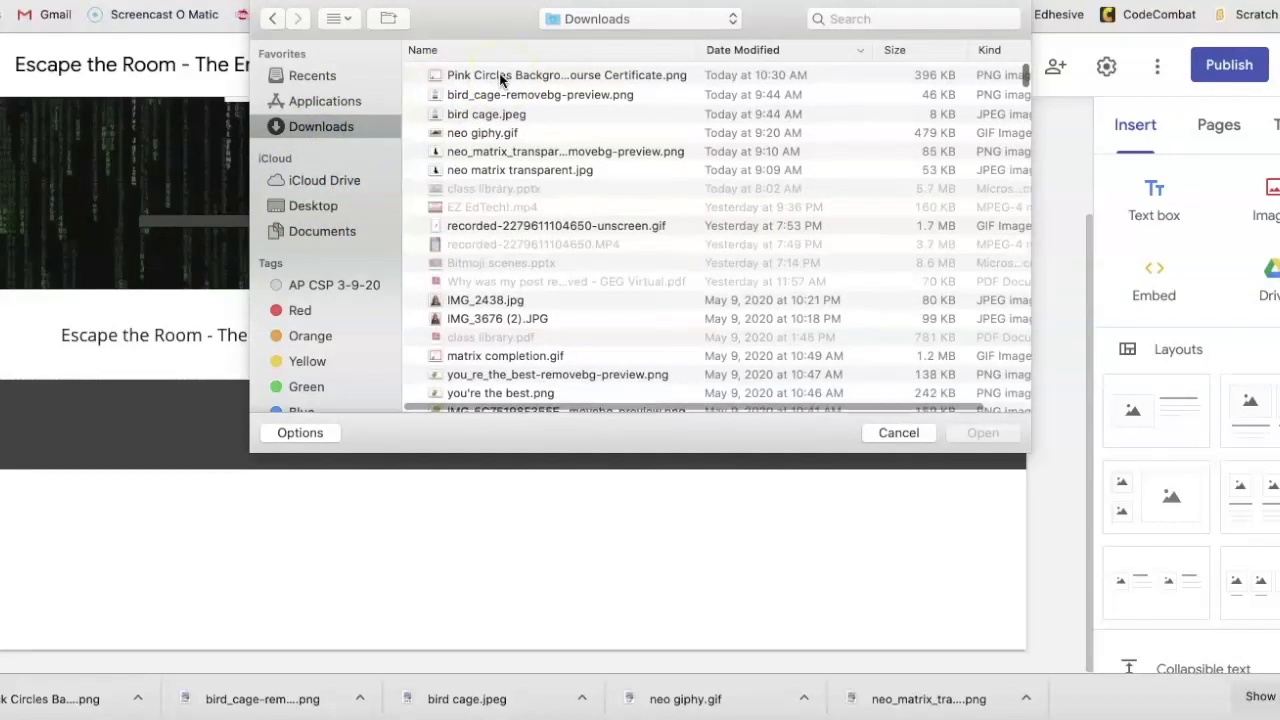
double_click(517, 79)
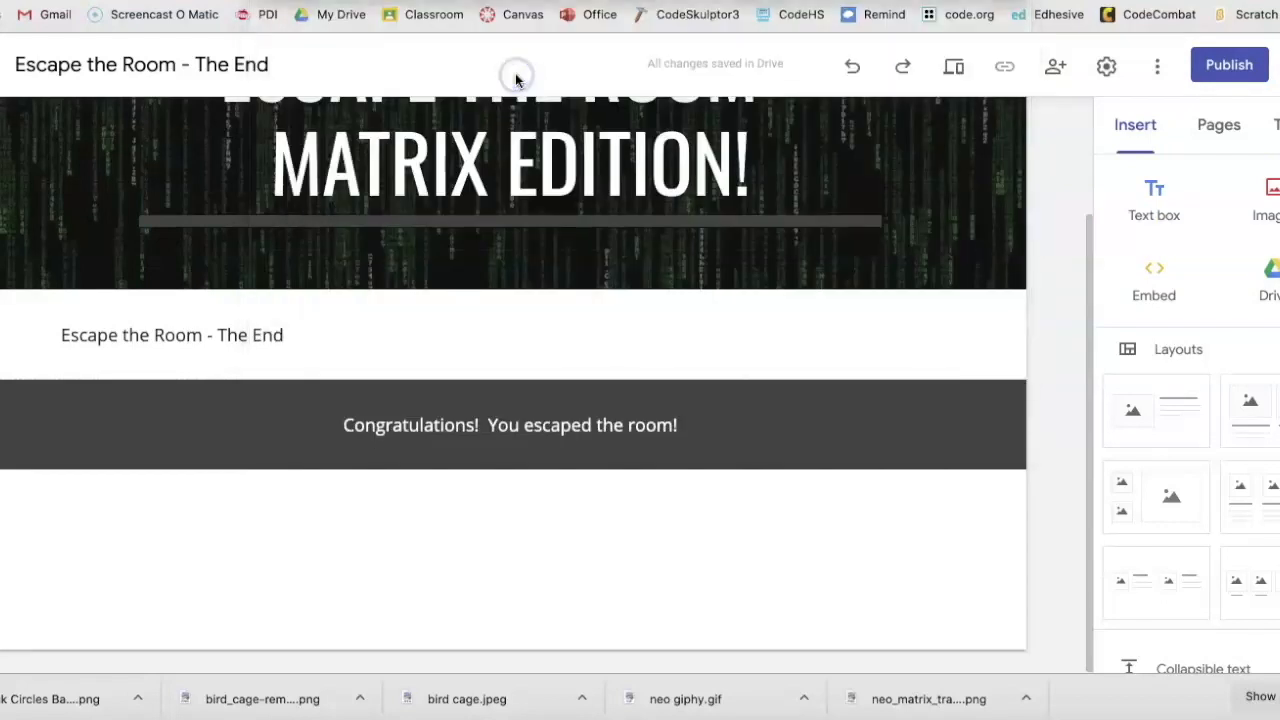
drag(342, 445, 729, 594)
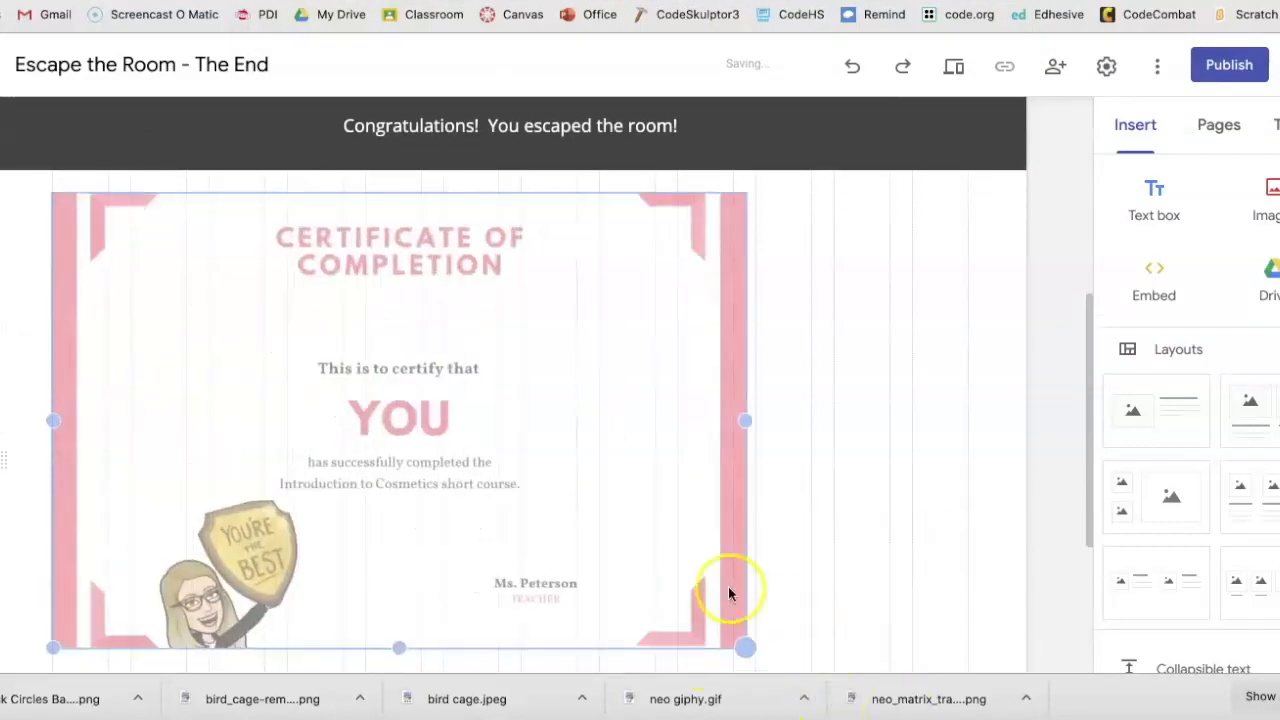
drag(520, 437, 488, 385)
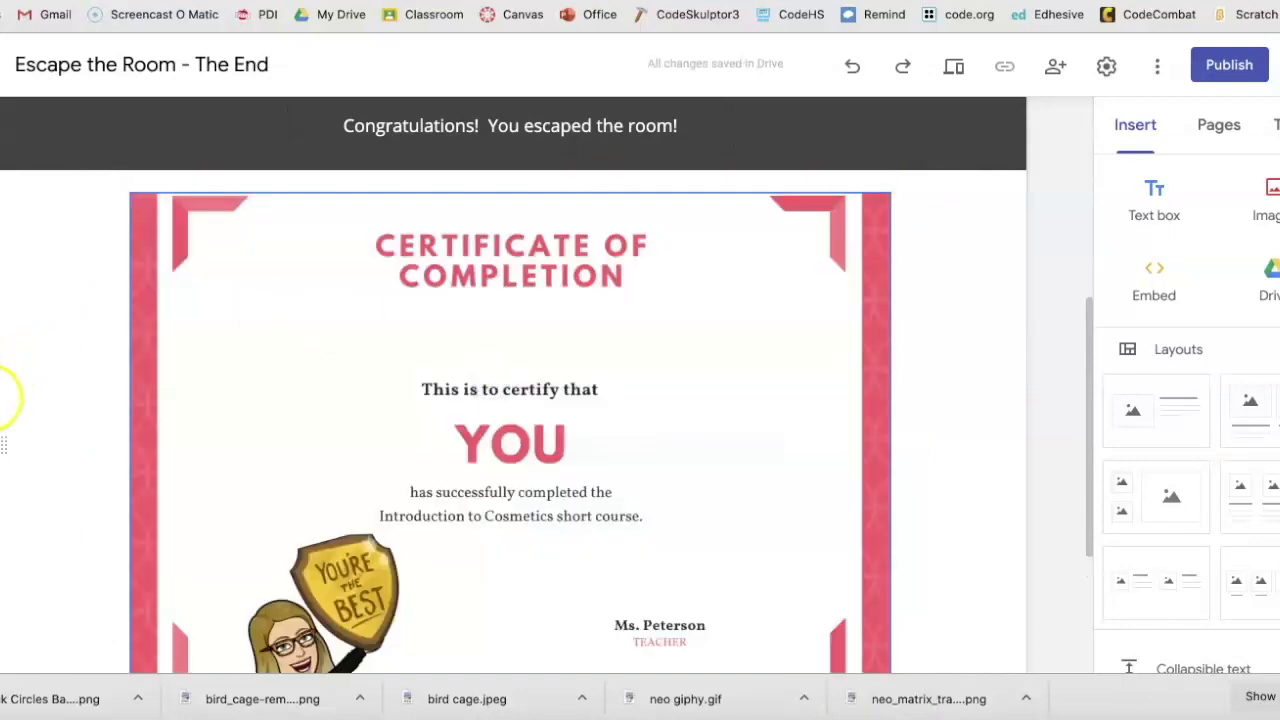
Set the certificate section's background to Emphasis 2.
click(5, 408)
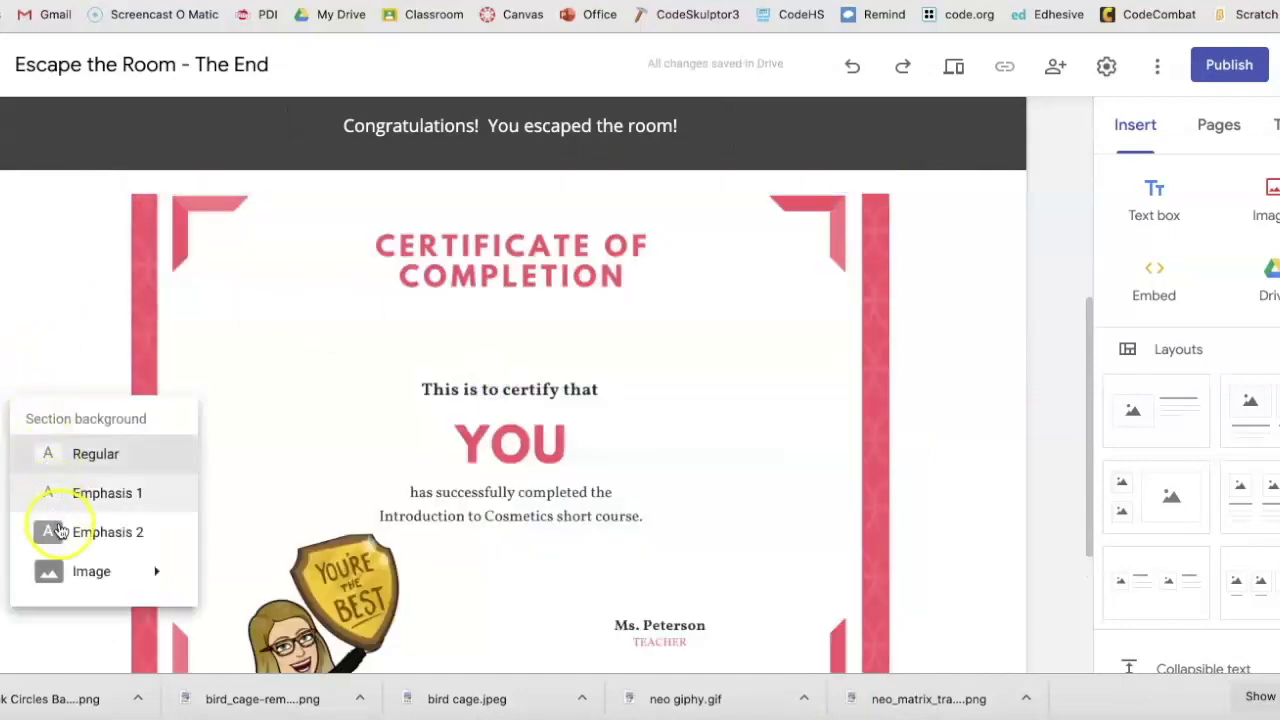
click(60, 531)
scroll(271, 509, down, 5)
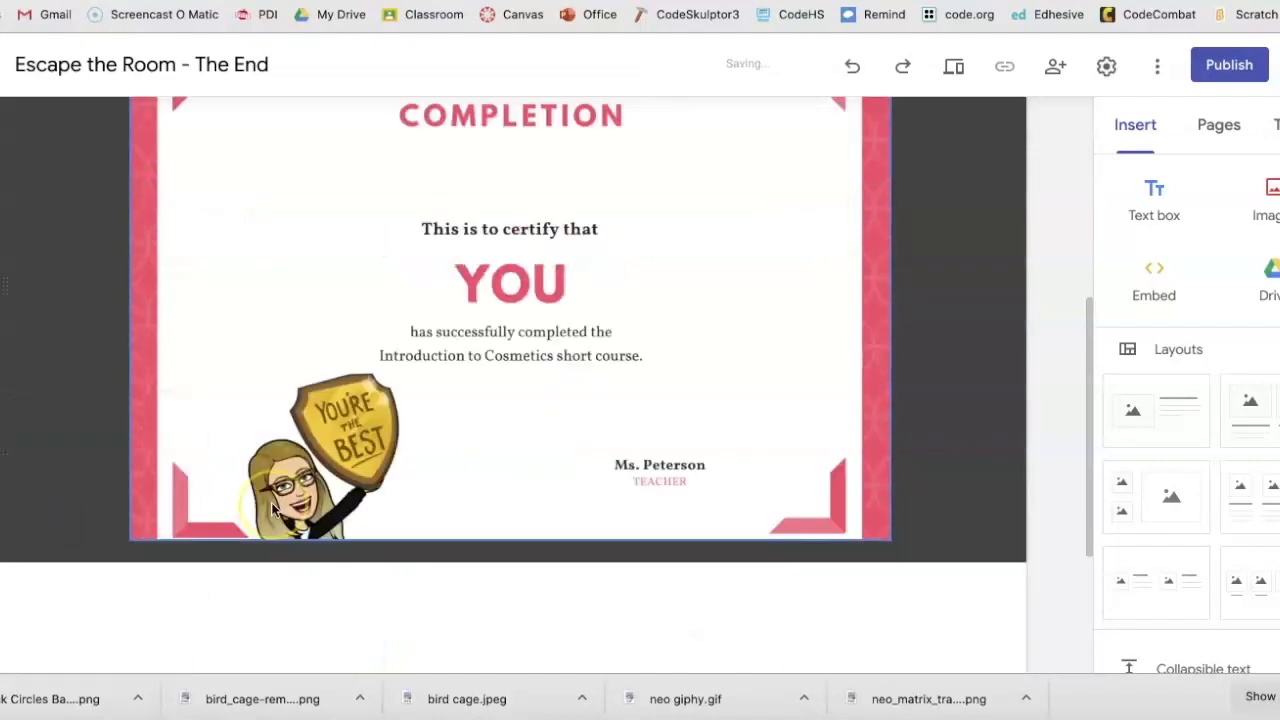
scroll(271, 509, up, 10)
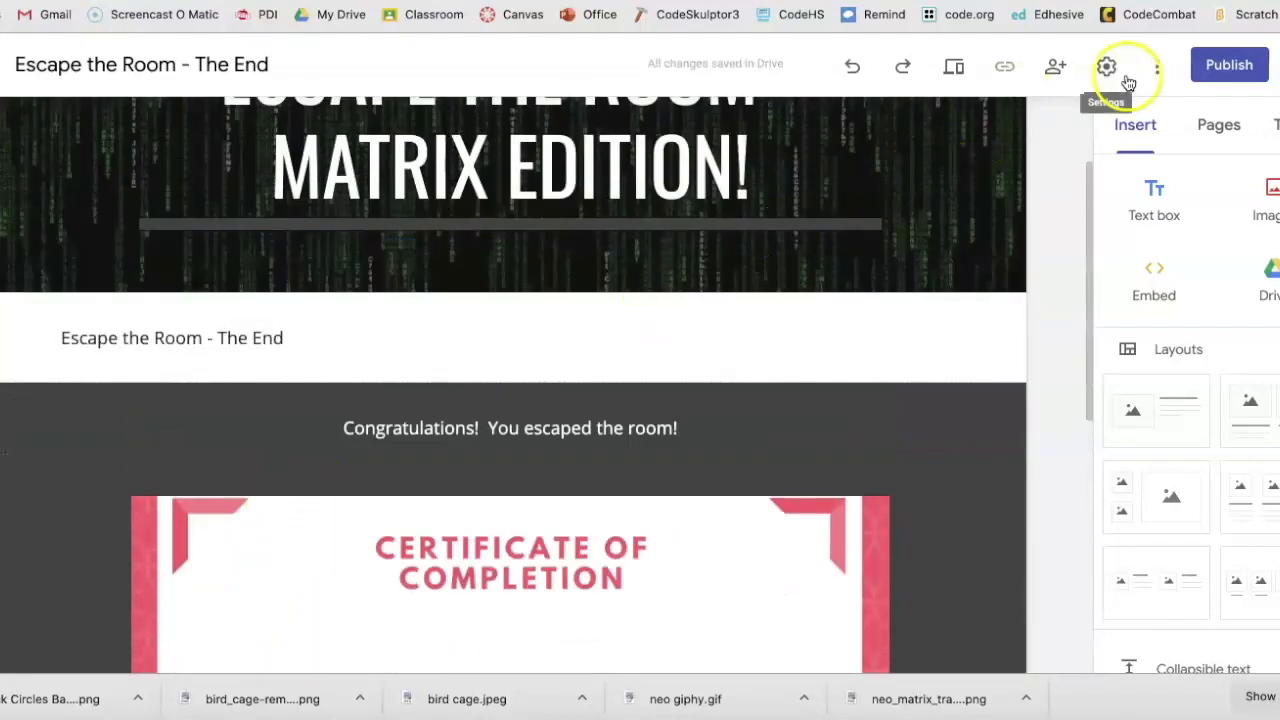
Publish the final site at the web address escapetheroom-theend.
click(1210, 63)
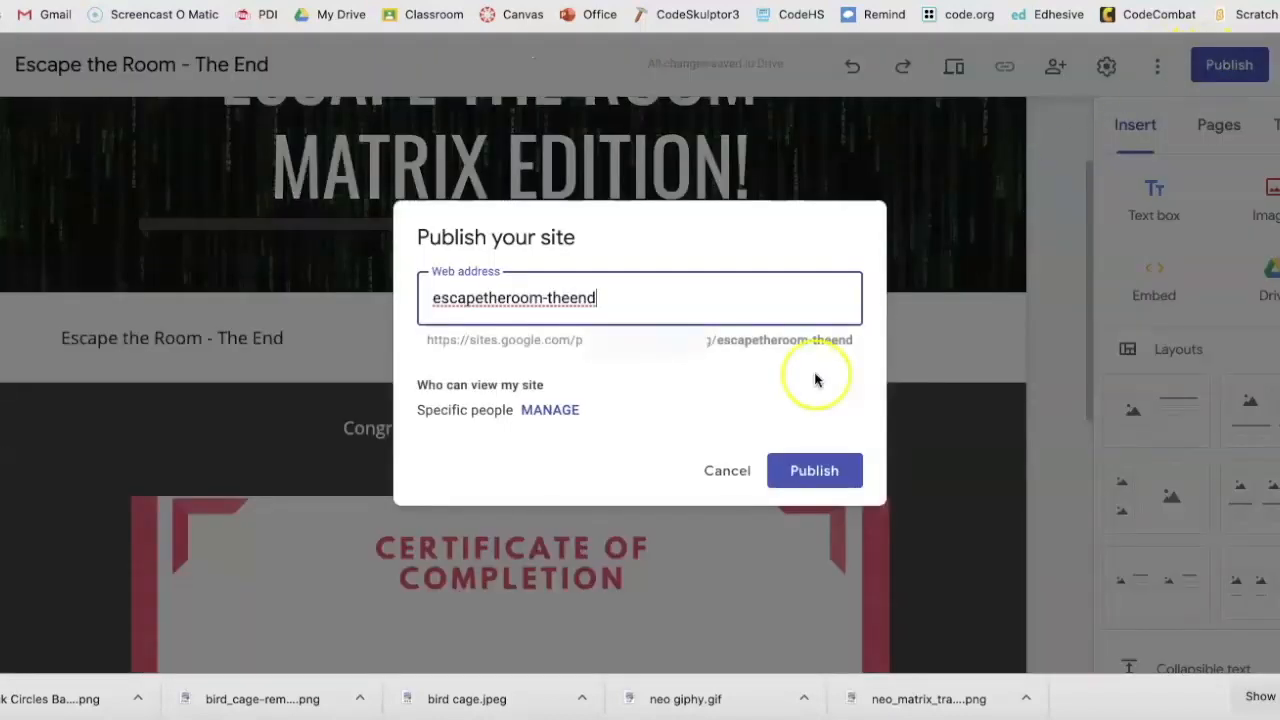
click(810, 480)
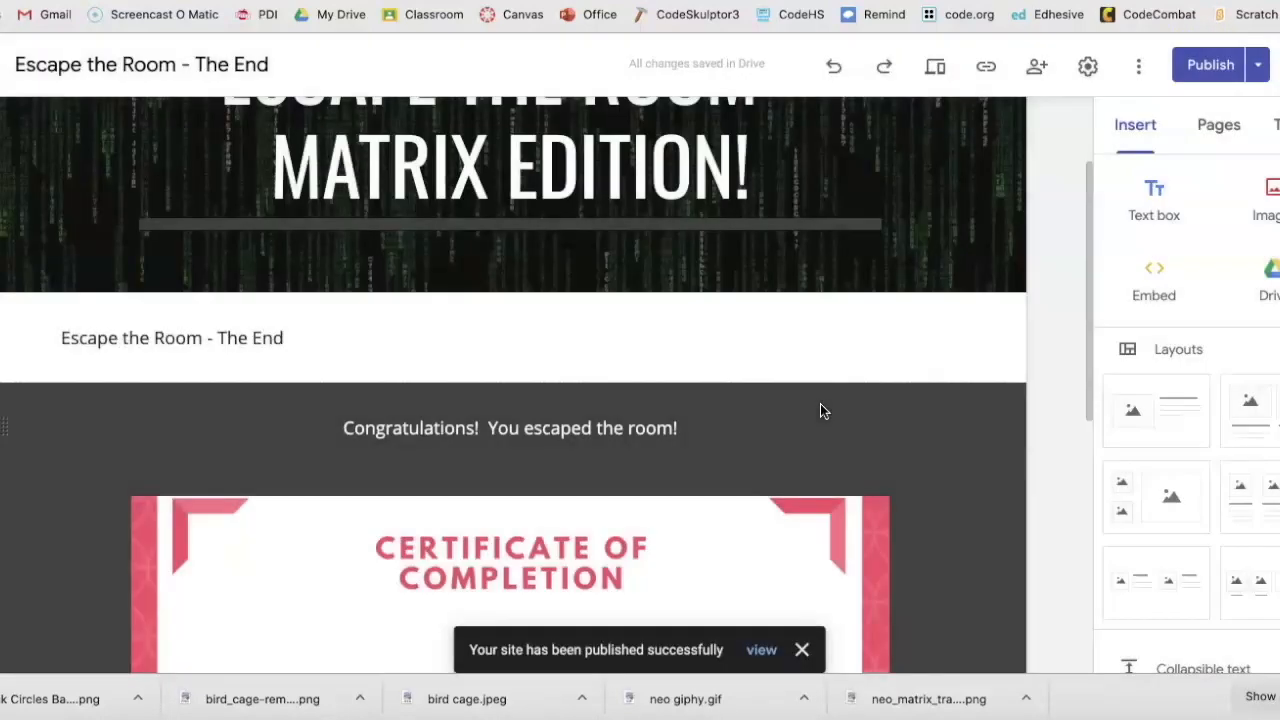
Open the Escape the Room - Matrix Edition beginning site from the recent sites and copy its published site link.
click(287, 246)
click(80, 168)
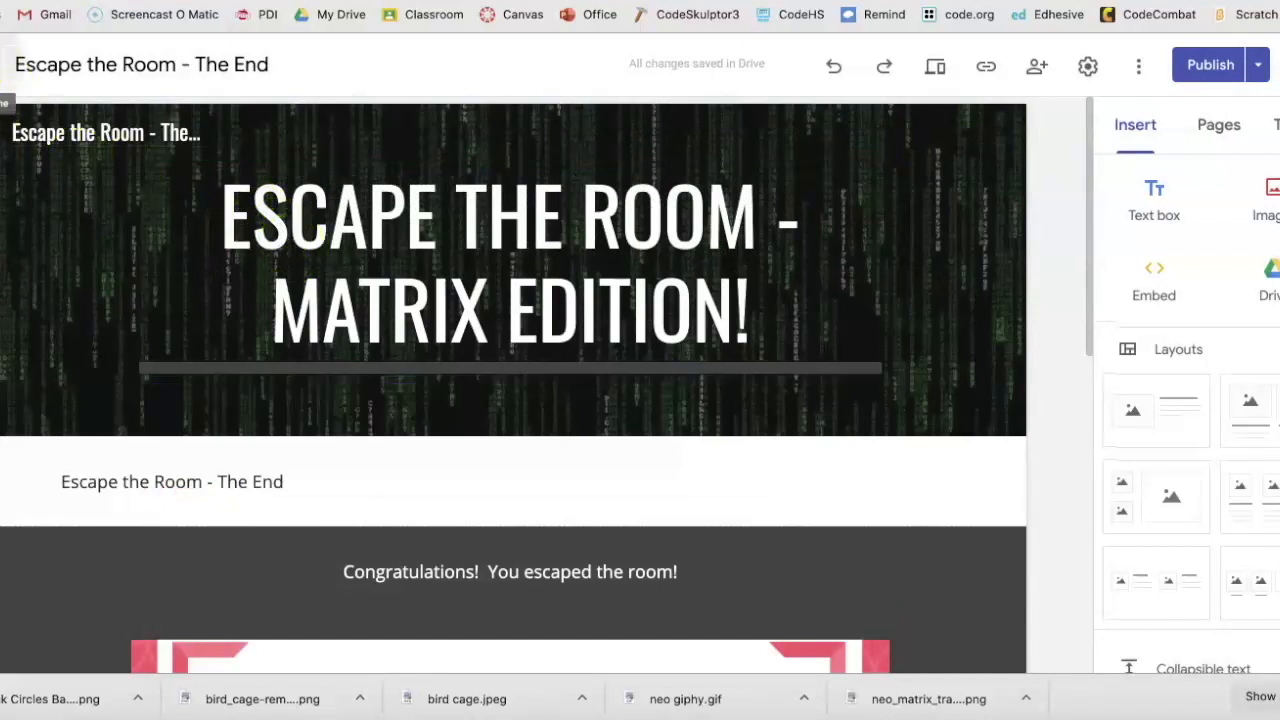
scroll(617, 340, down, 2)
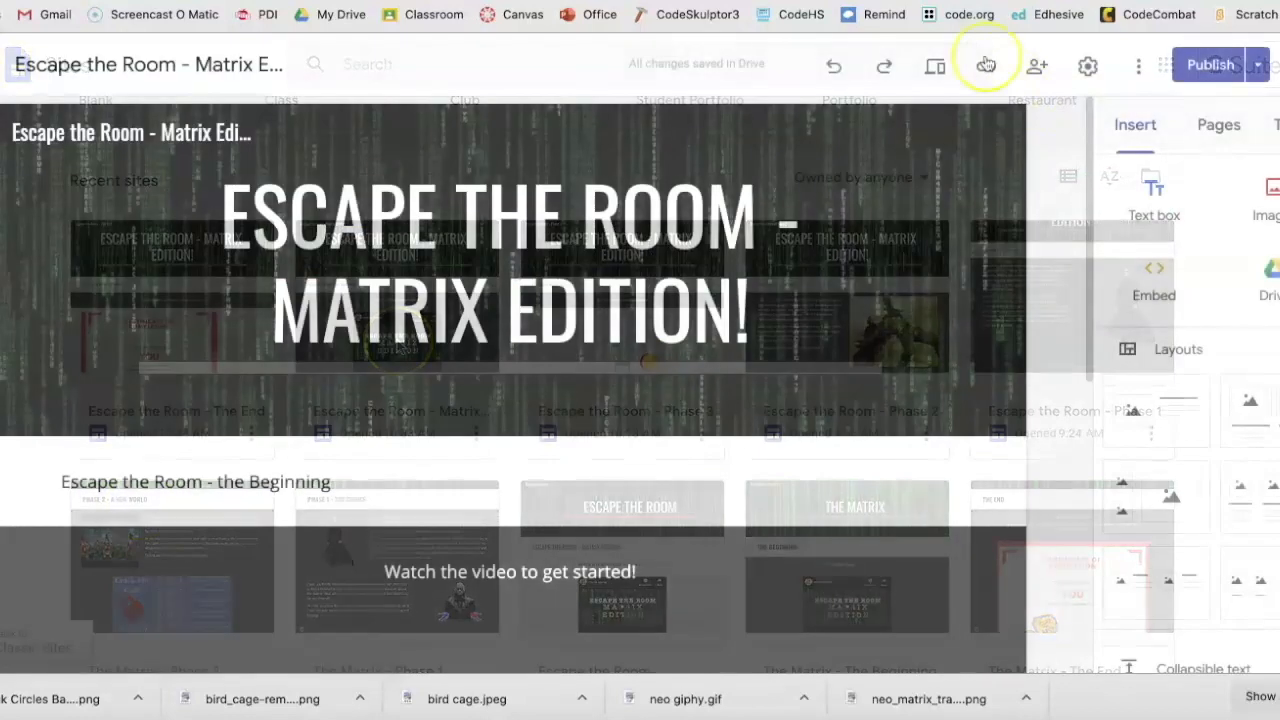
click(985, 65)
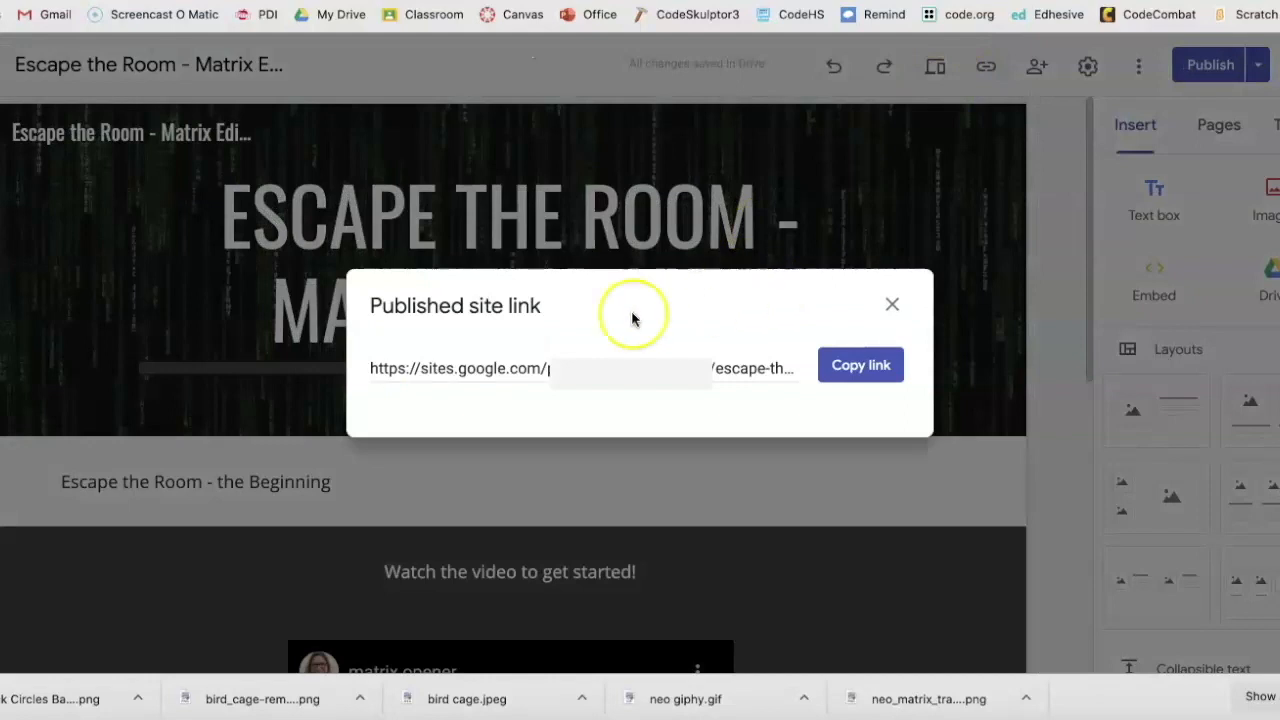
click(834, 363)
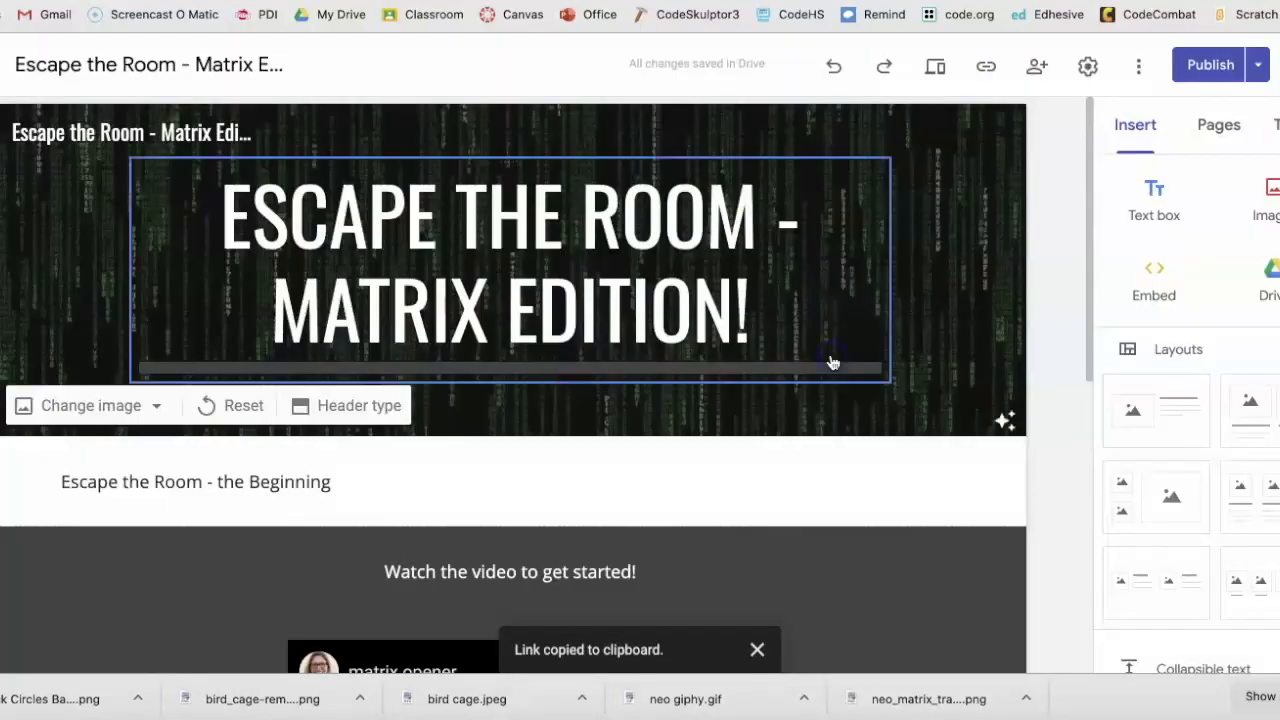
Switch to the Tips for Using Google Classroom class and attach the copied site link to a new announcement for all students.
click(1246, 2)
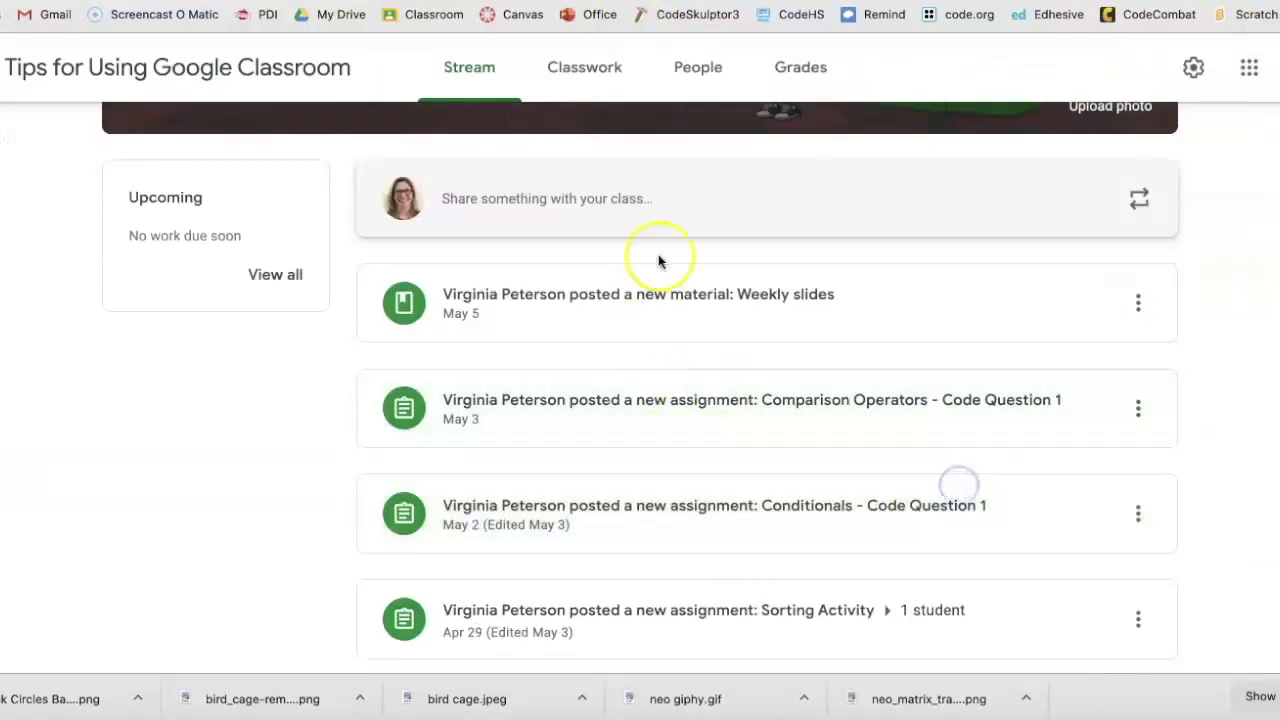
click(666, 203)
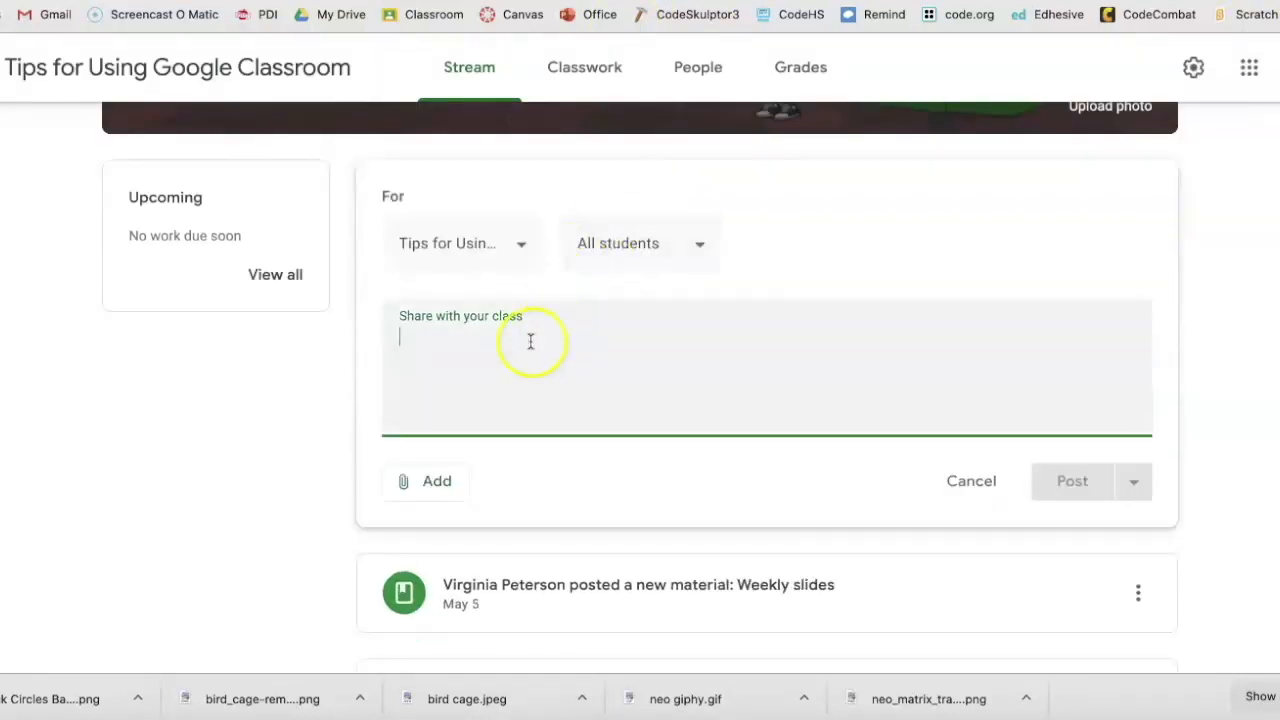
click(430, 480)
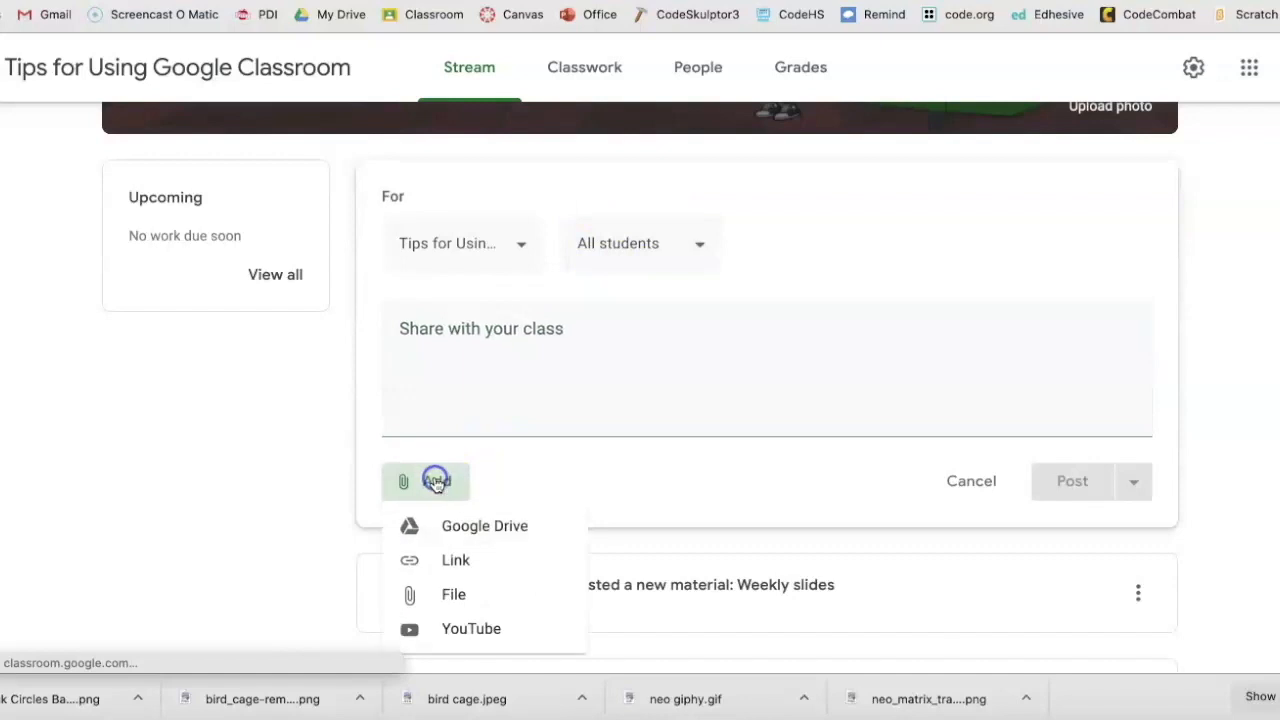
click(443, 556)
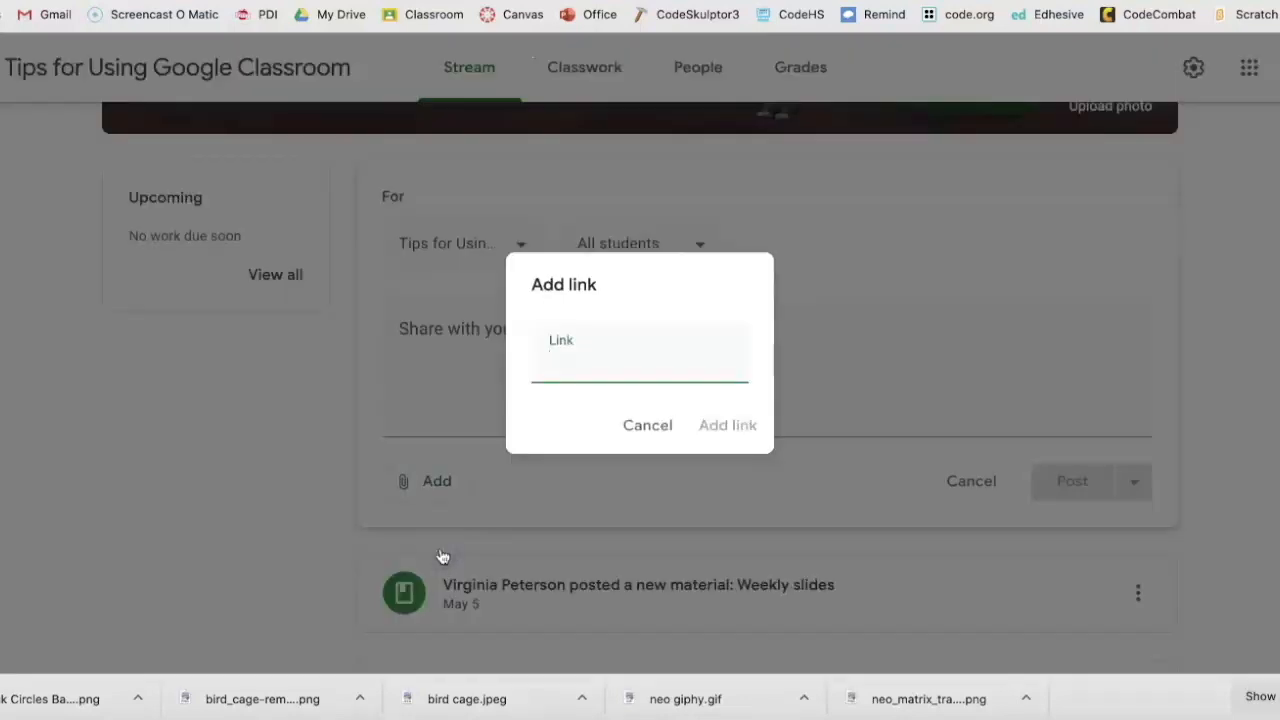
key(ctrl+v)
click(735, 425)
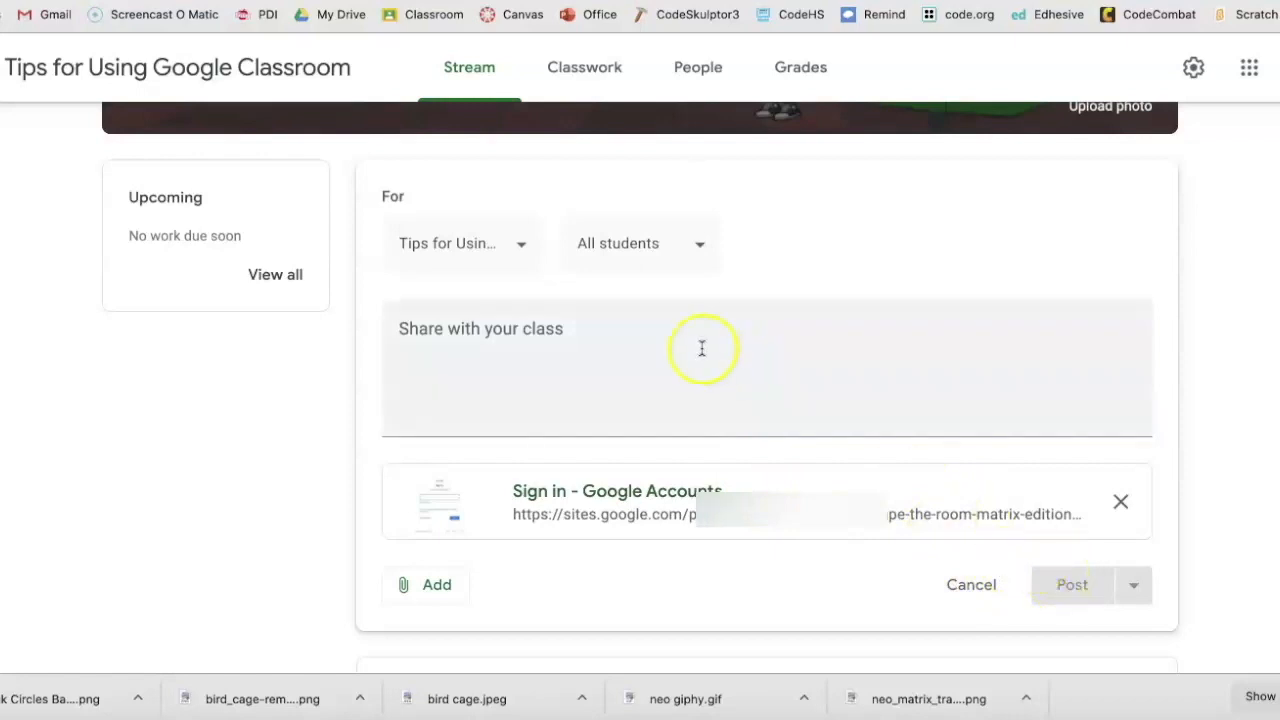
Enter "Escape the Room!" as the announcement text and post it to the class stream.
click(629, 343)
text(Escape the)
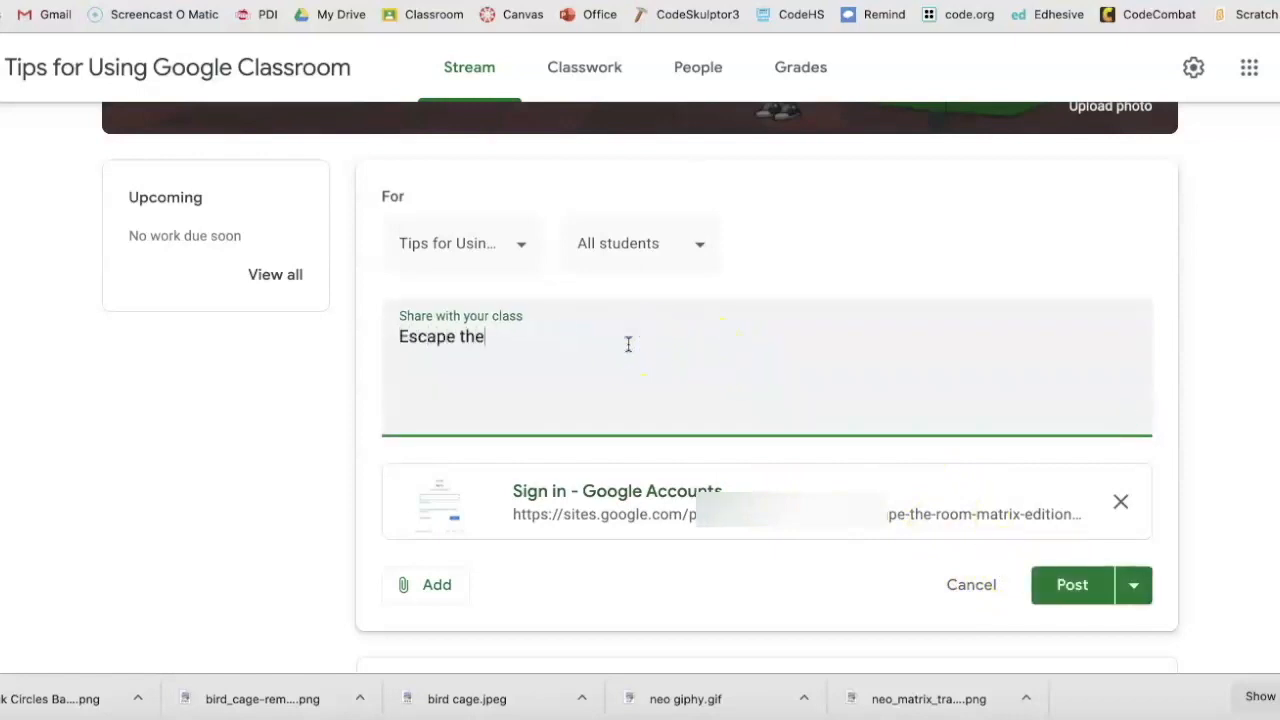
click(1125, 595)
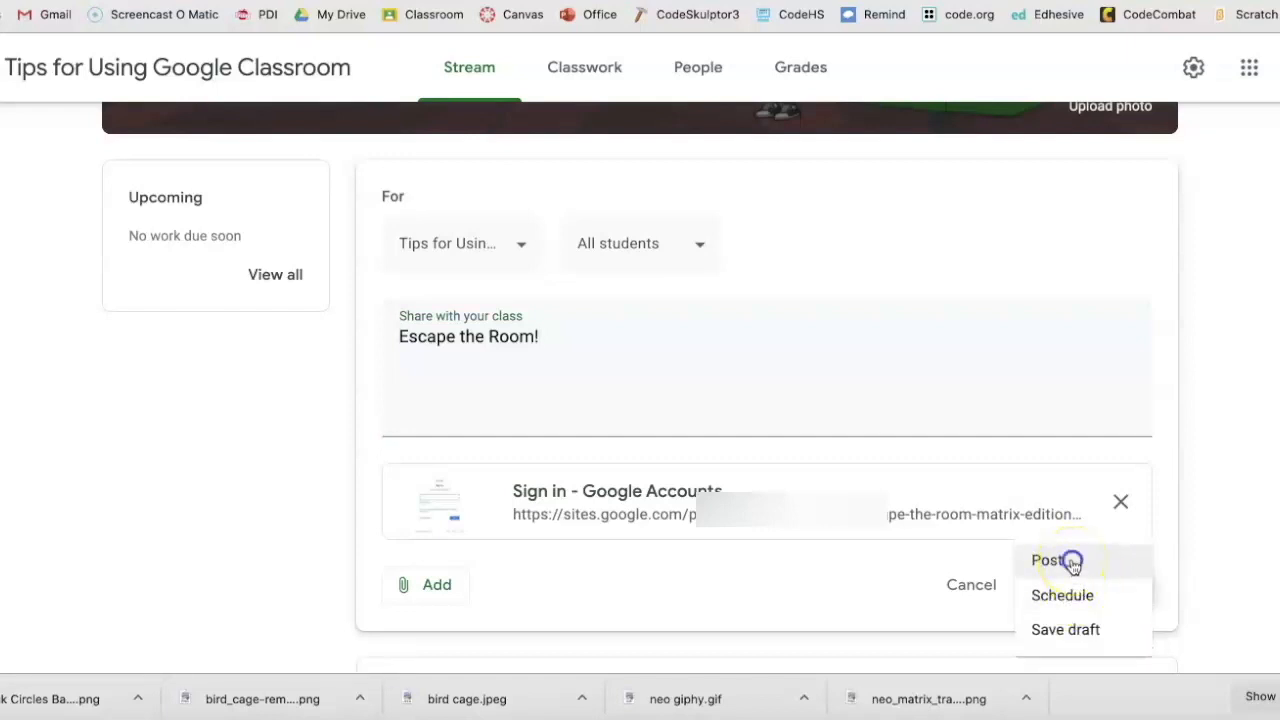
click(1072, 562)
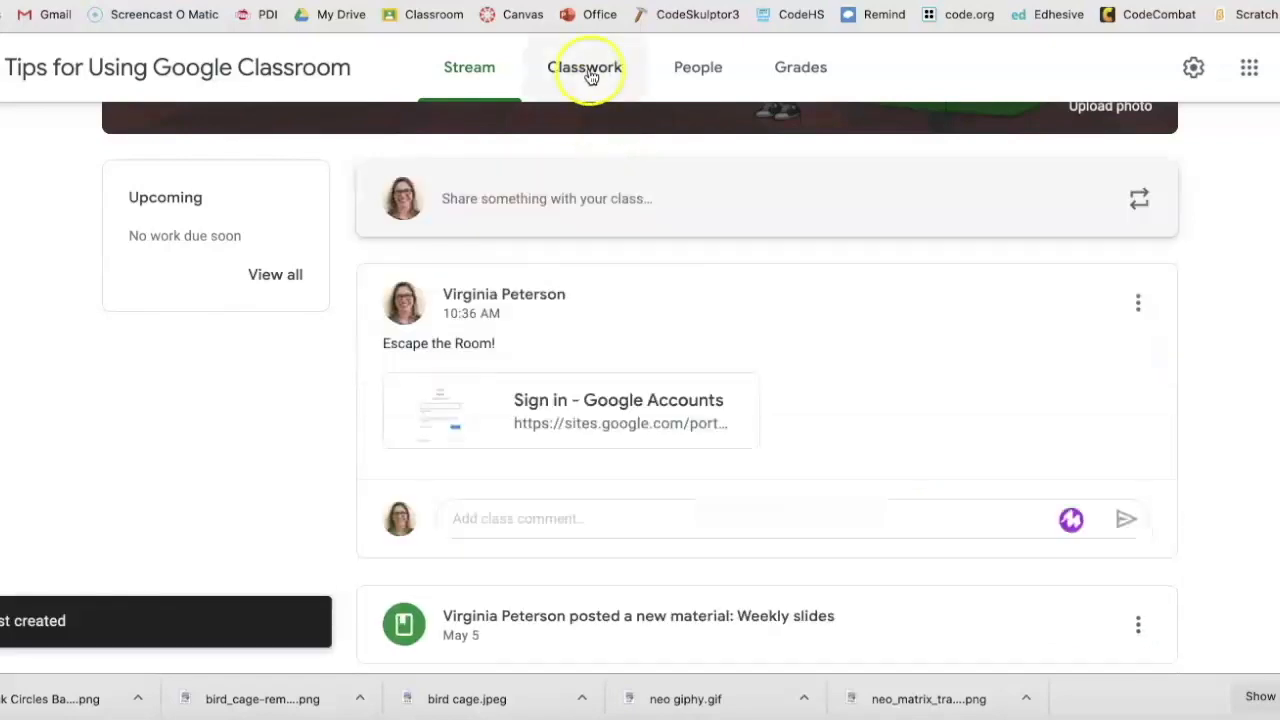
Switch to the Red or Blue? form in Google Forms and examine its response summary and linked response spreadsheet.
click(591, 75)
click(314, 158)
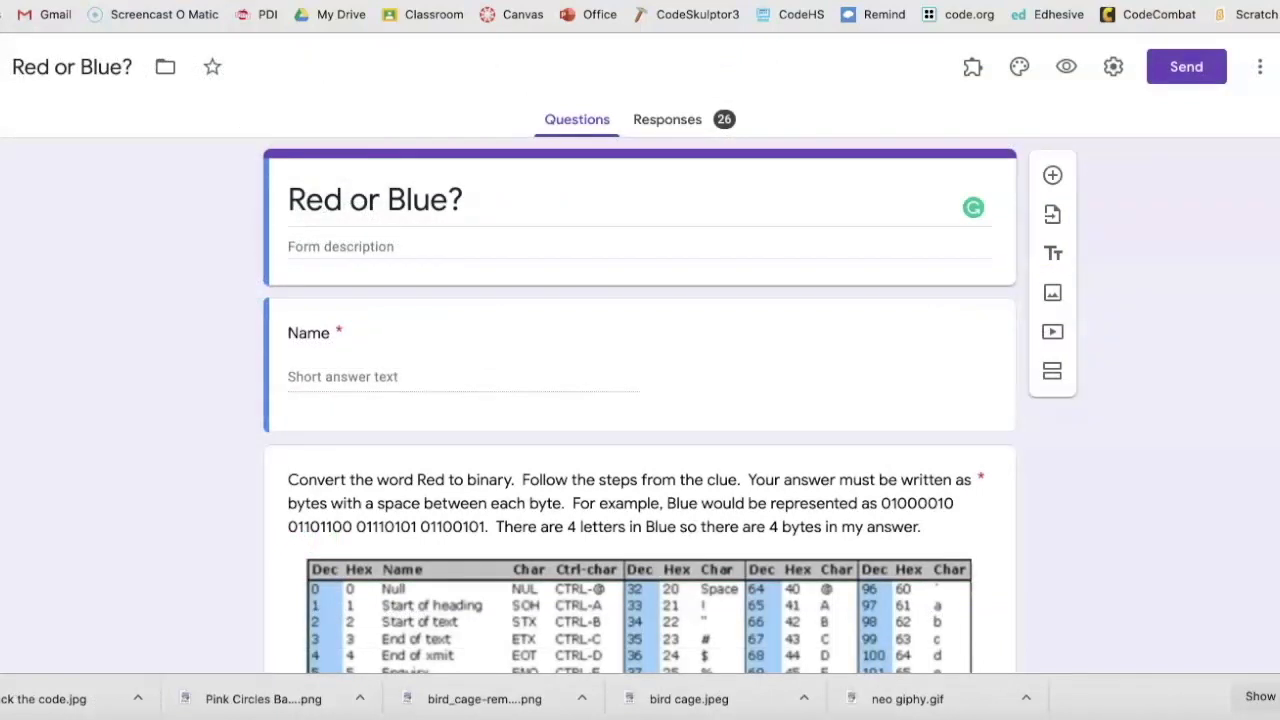
click(651, 121)
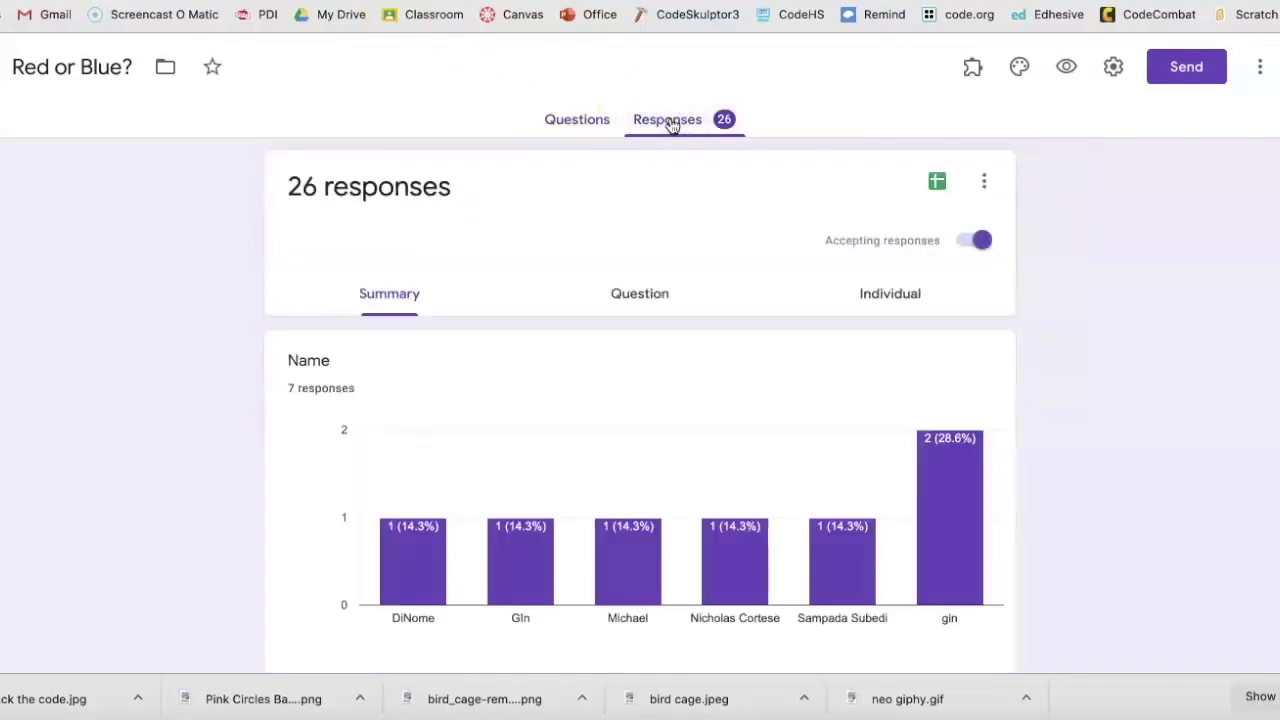
scroll(628, 395, down, 1)
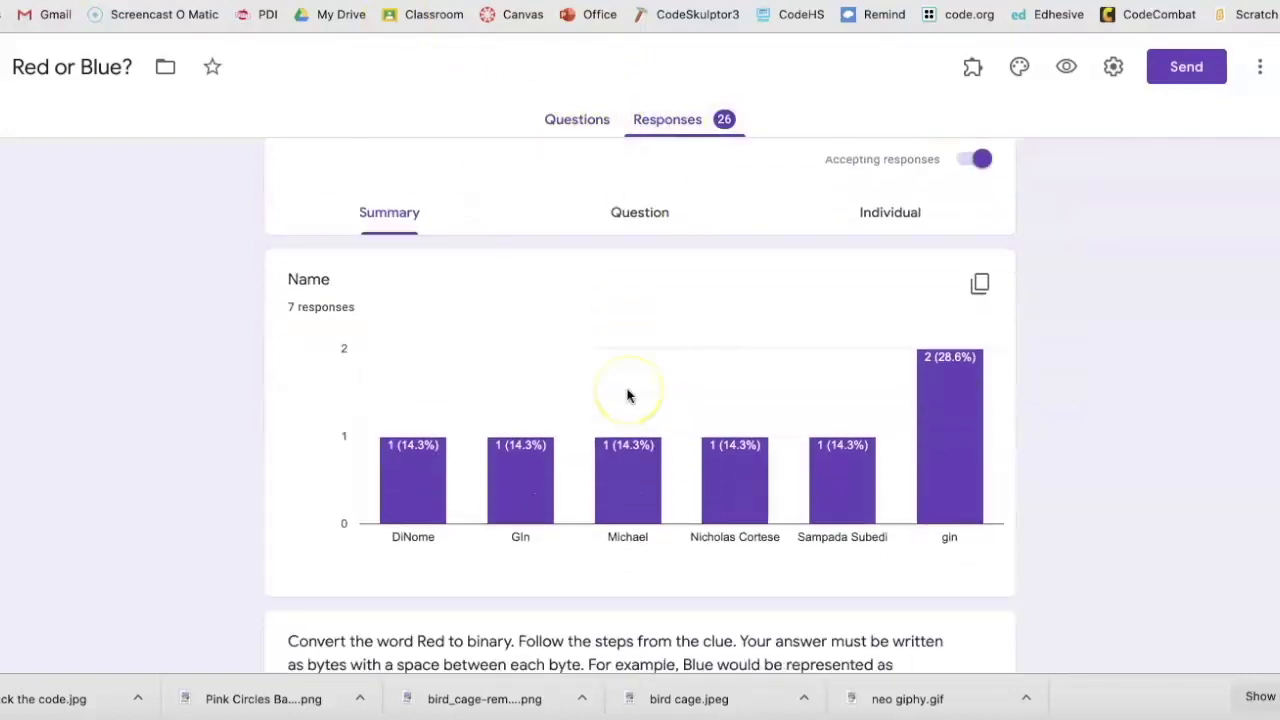
scroll(628, 395, up, 1)
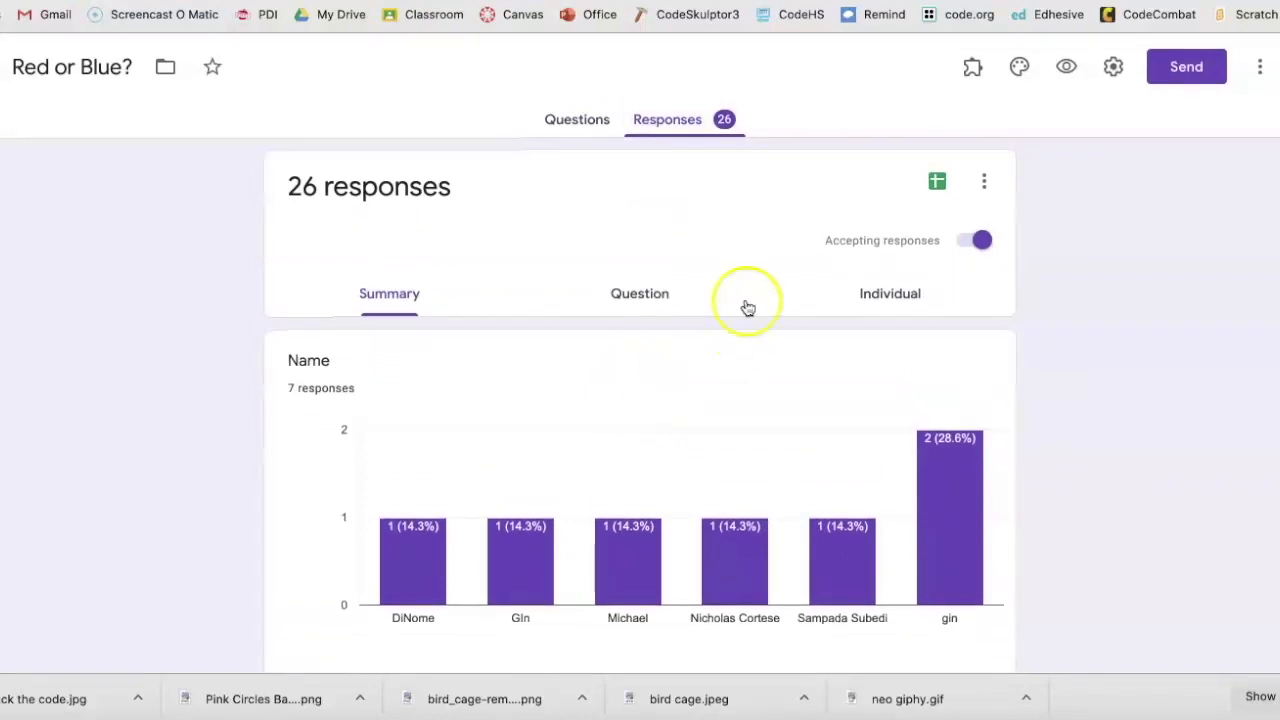
click(936, 183)
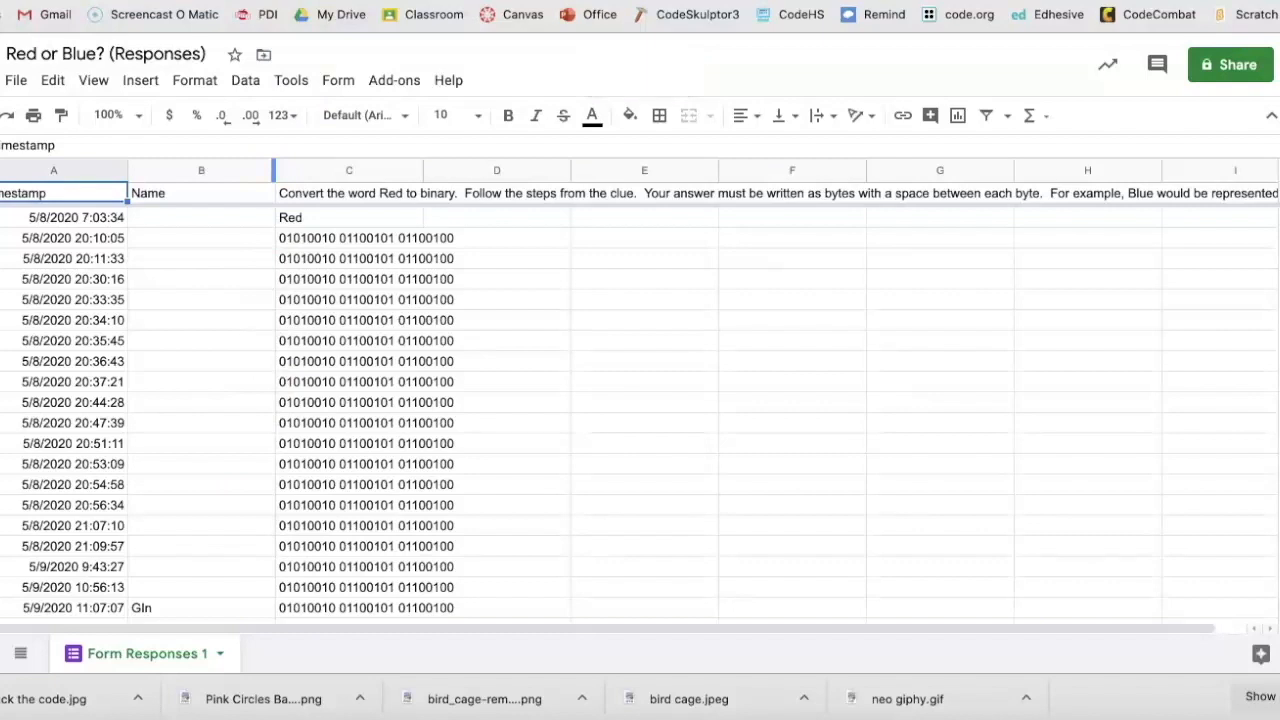
click(368, 1)
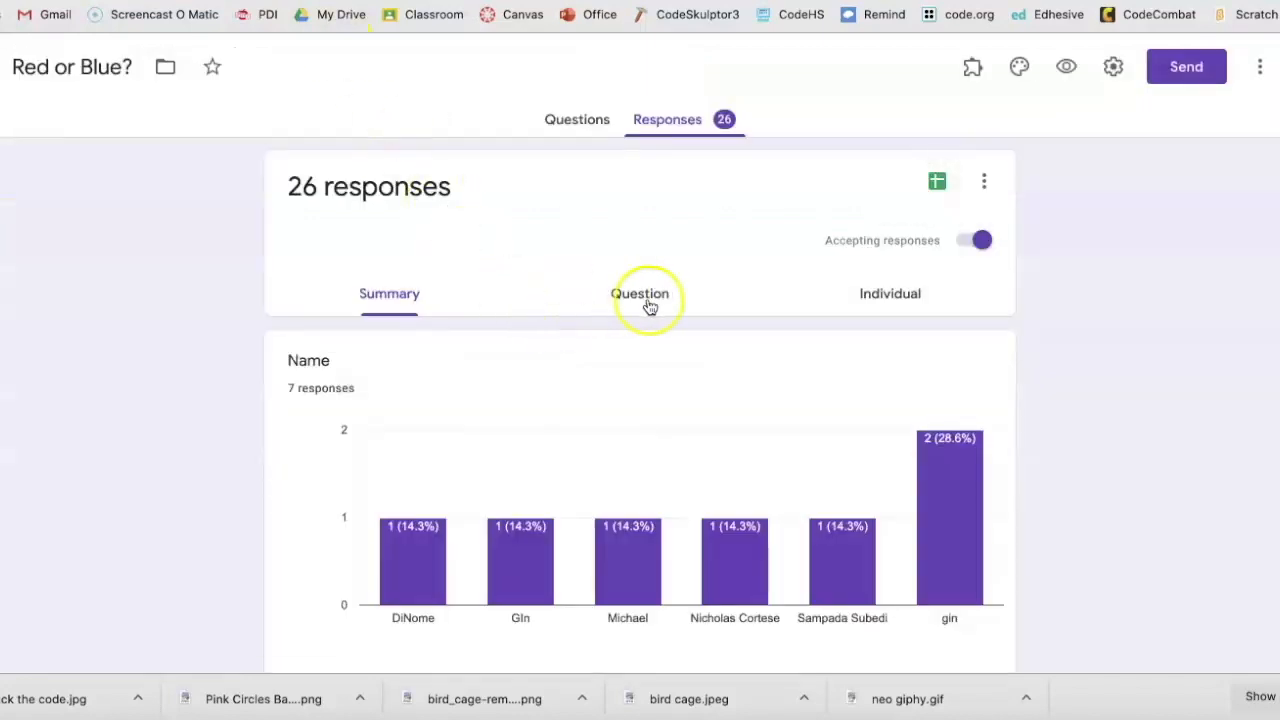
Examine the form's answers by question and by individual respondent, reading the first submission through to its binary conversion answer.
scroll(520, 386, down, 1)
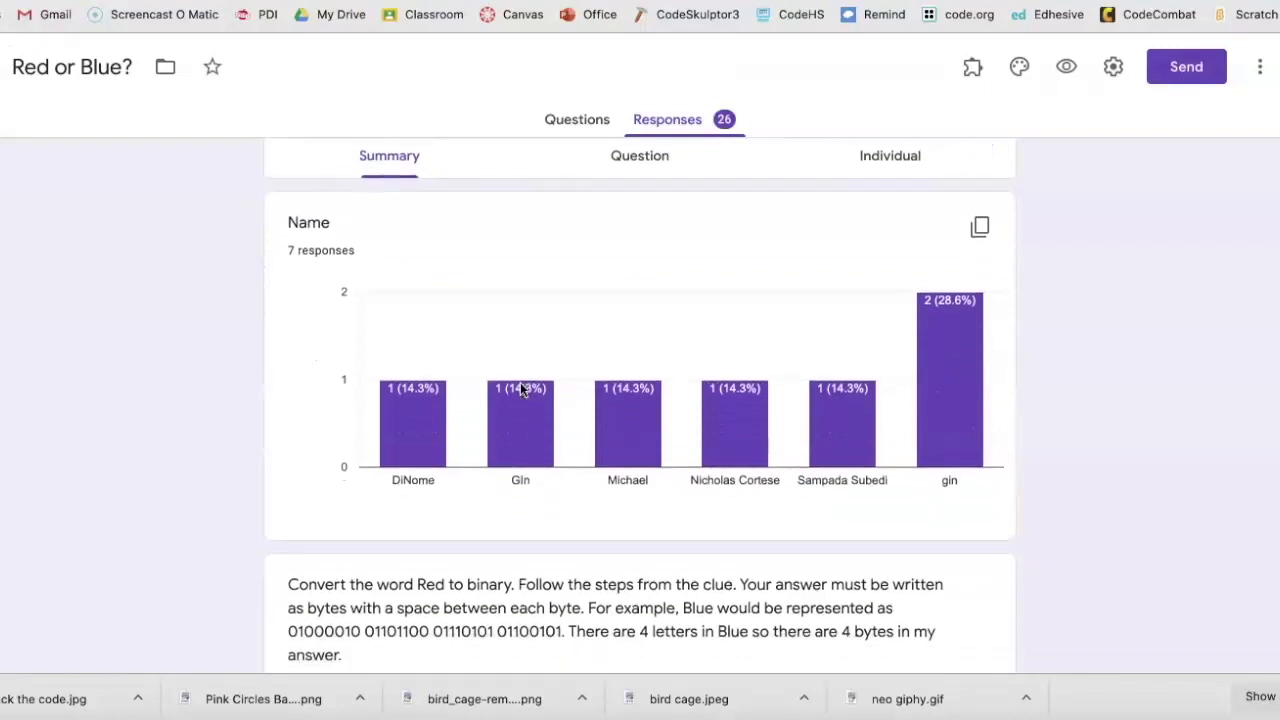
scroll(520, 388, up, 1)
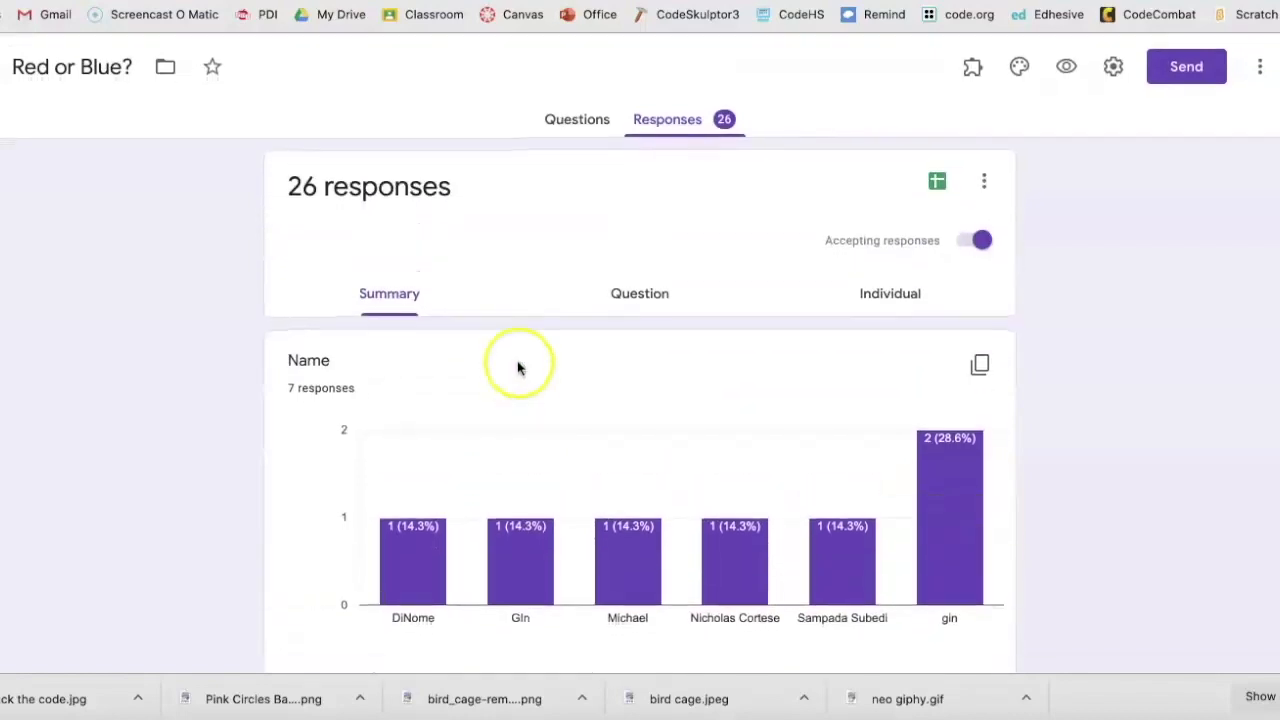
click(628, 294)
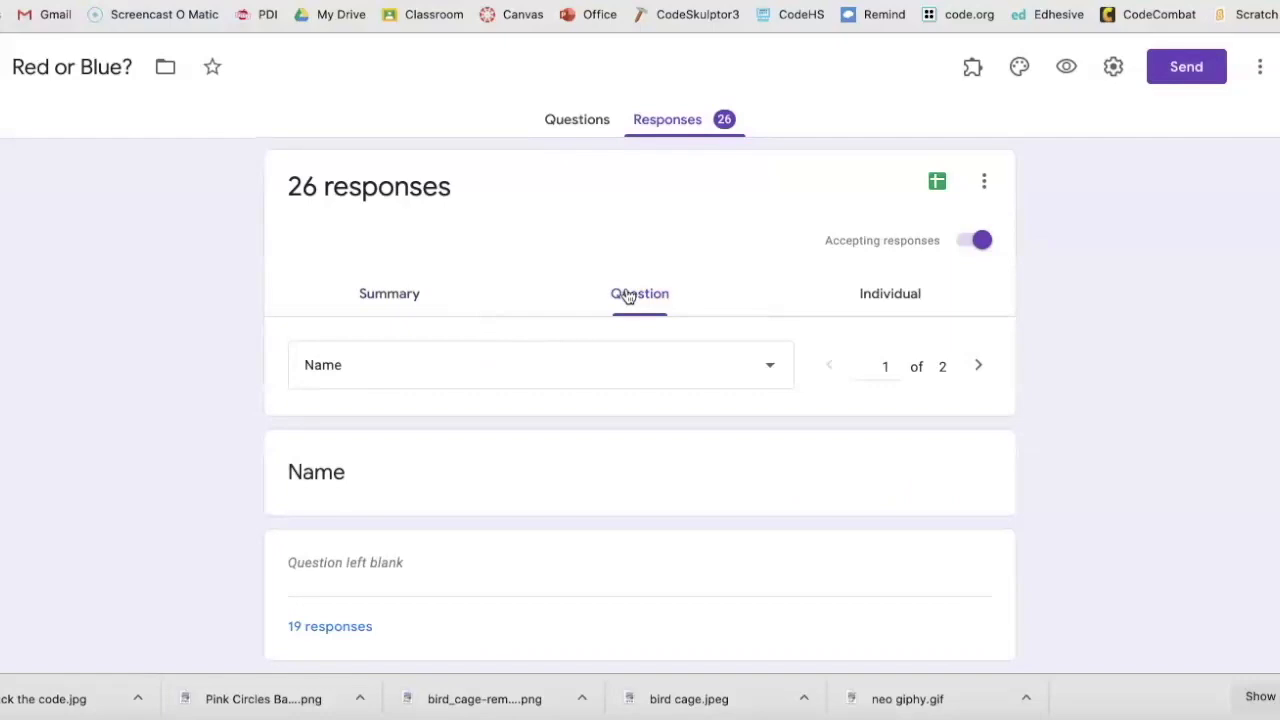
click(878, 308)
scroll(895, 431, down, 3)
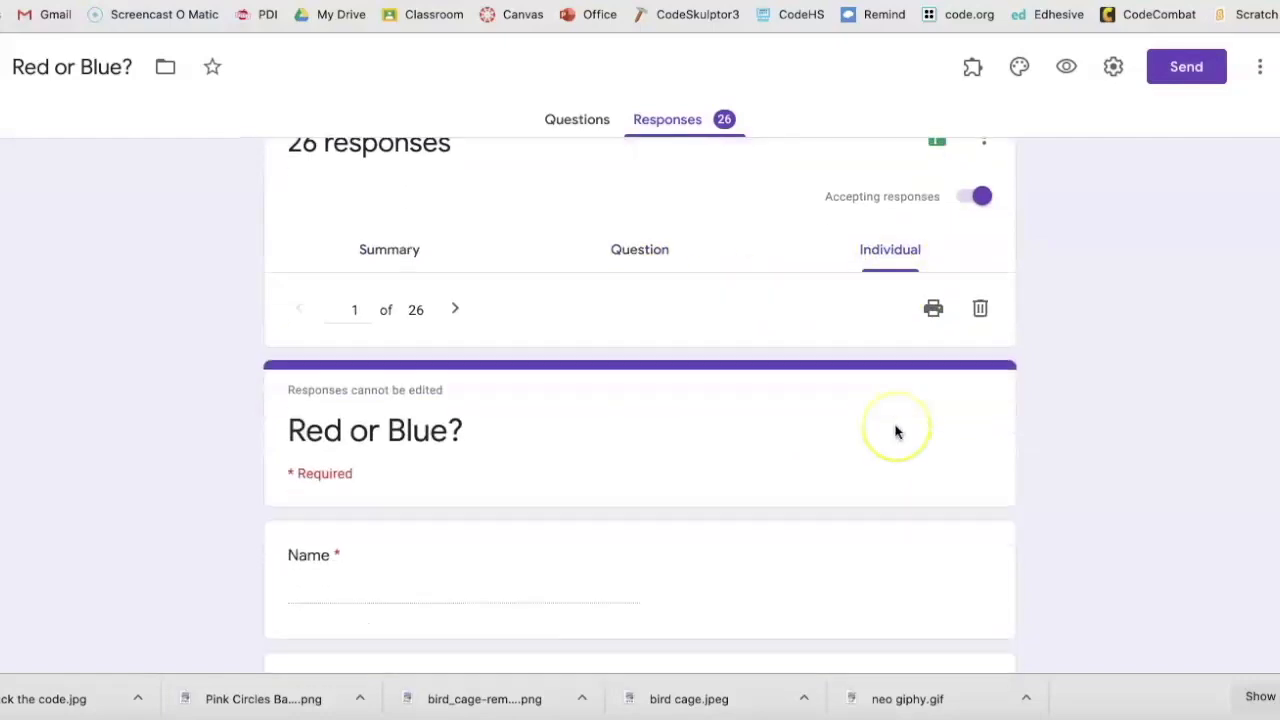
scroll(895, 431, down, 7)
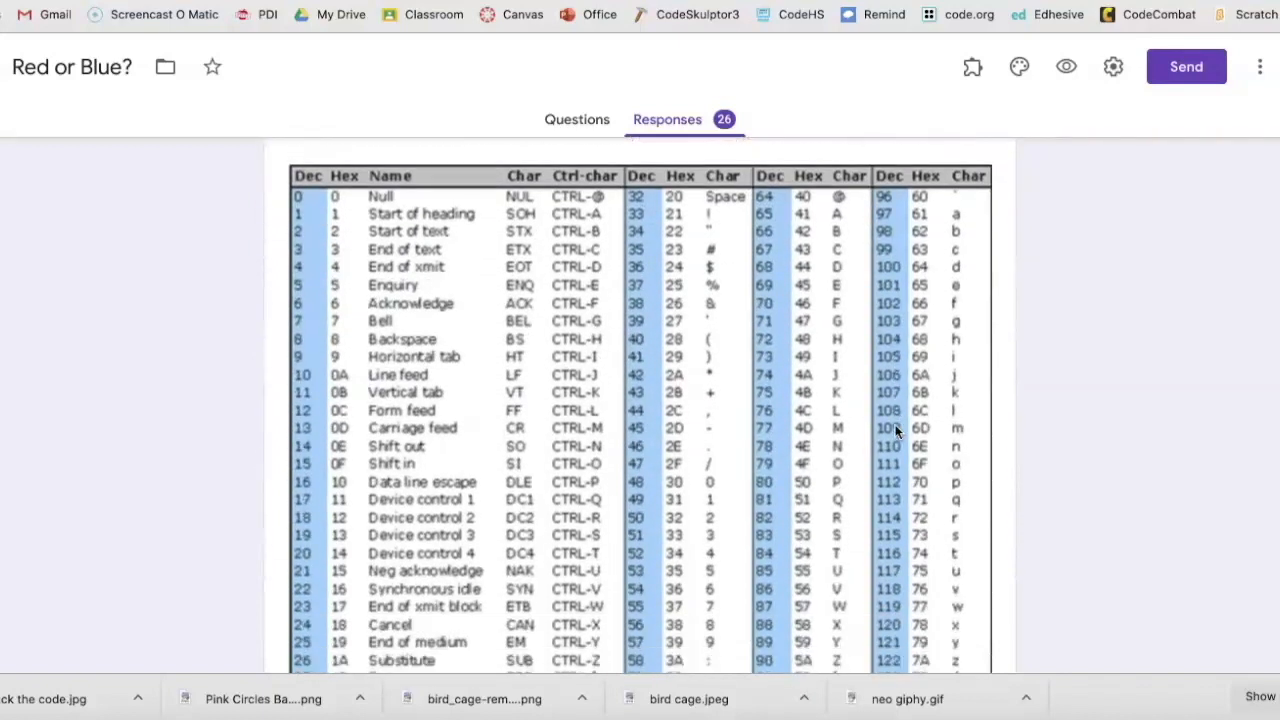
scroll(895, 431, up, 10)
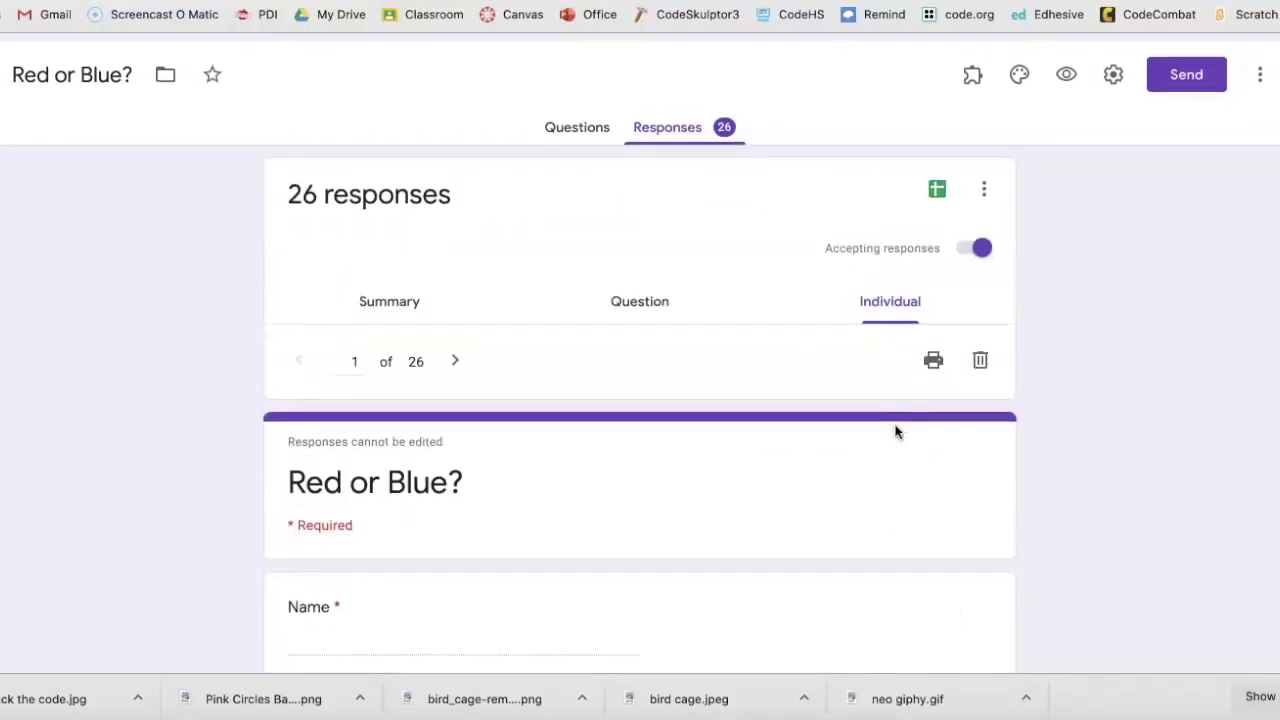
scroll(732, 481, down, 3)
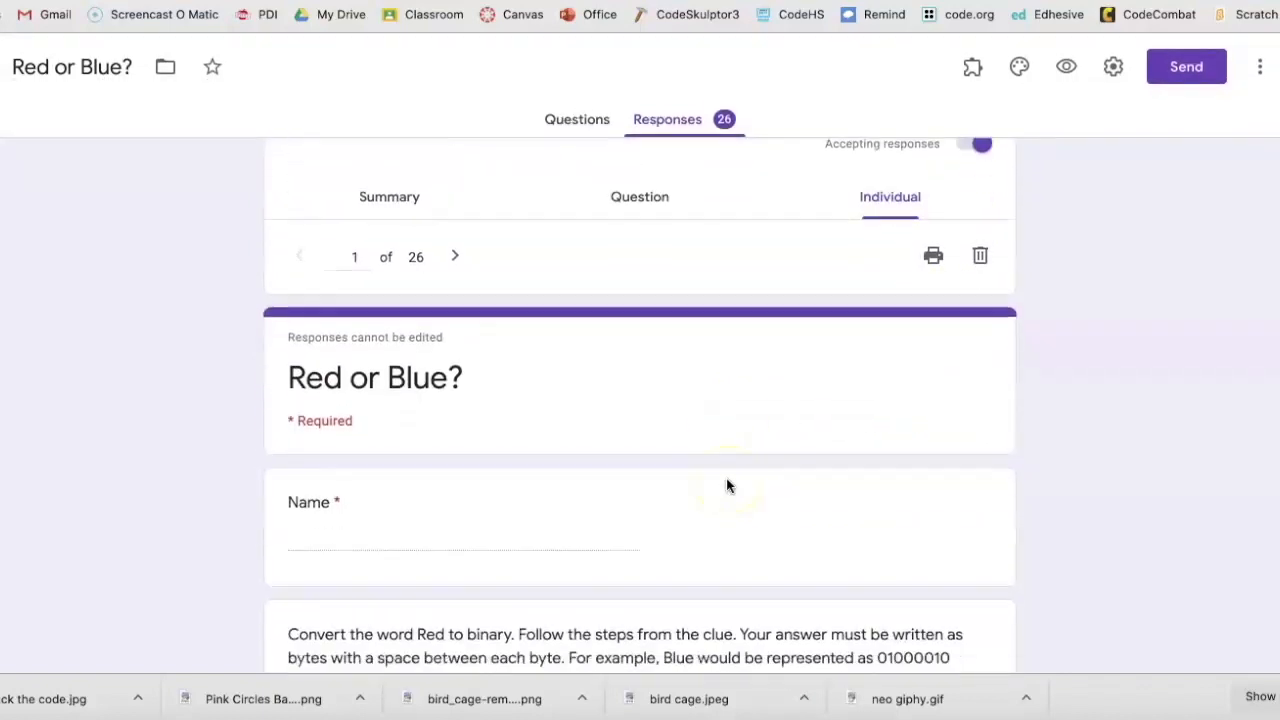
scroll(727, 484, down, 6)
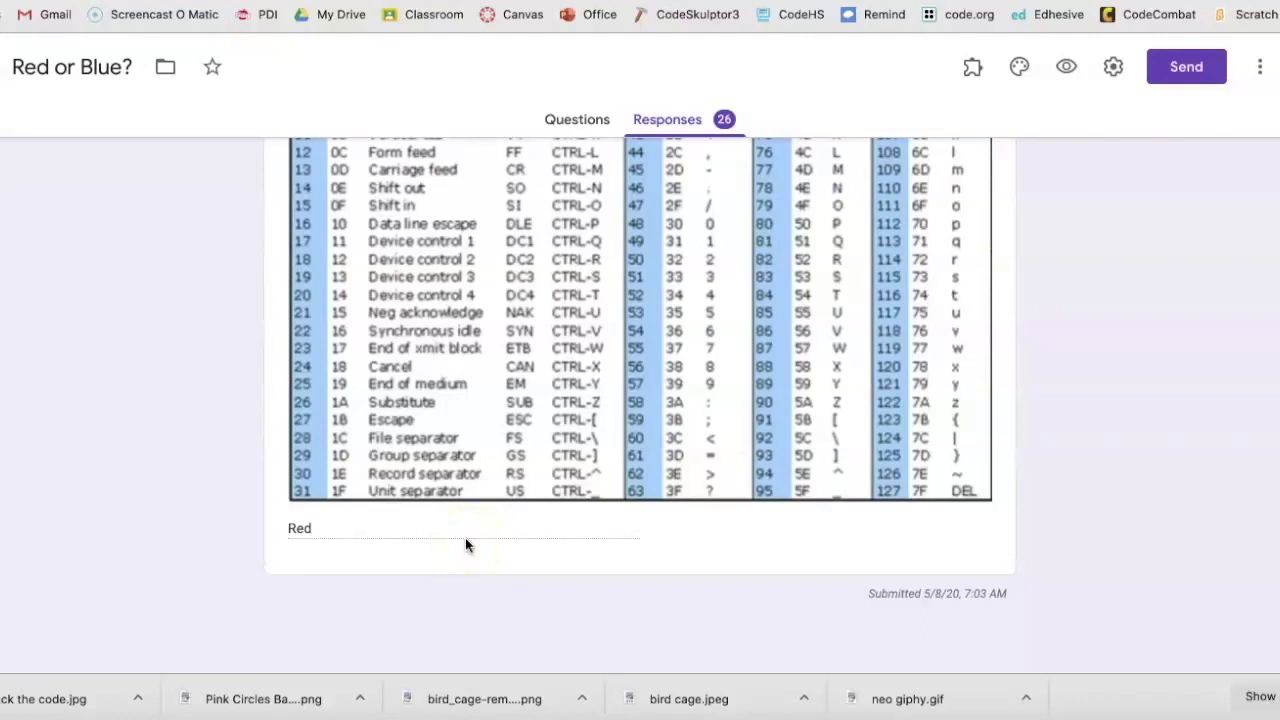
scroll(465, 537, up, 9)
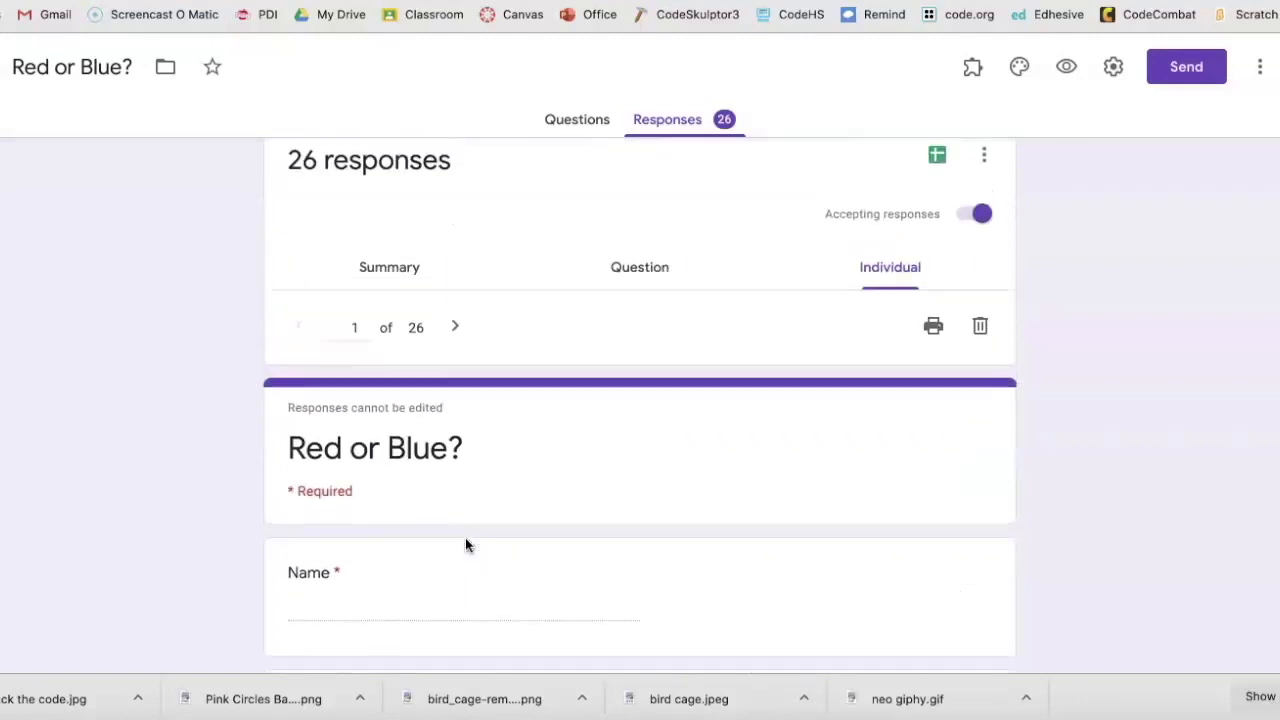